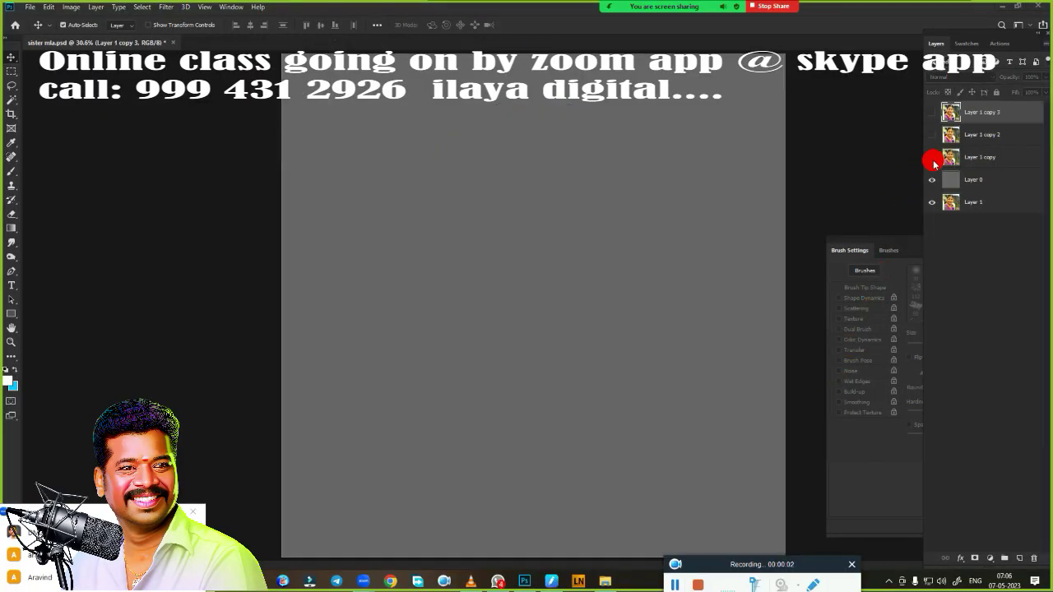
Toggle layer visibility to compare the woman's photo with the smoother top copy.
left_click(931, 158)
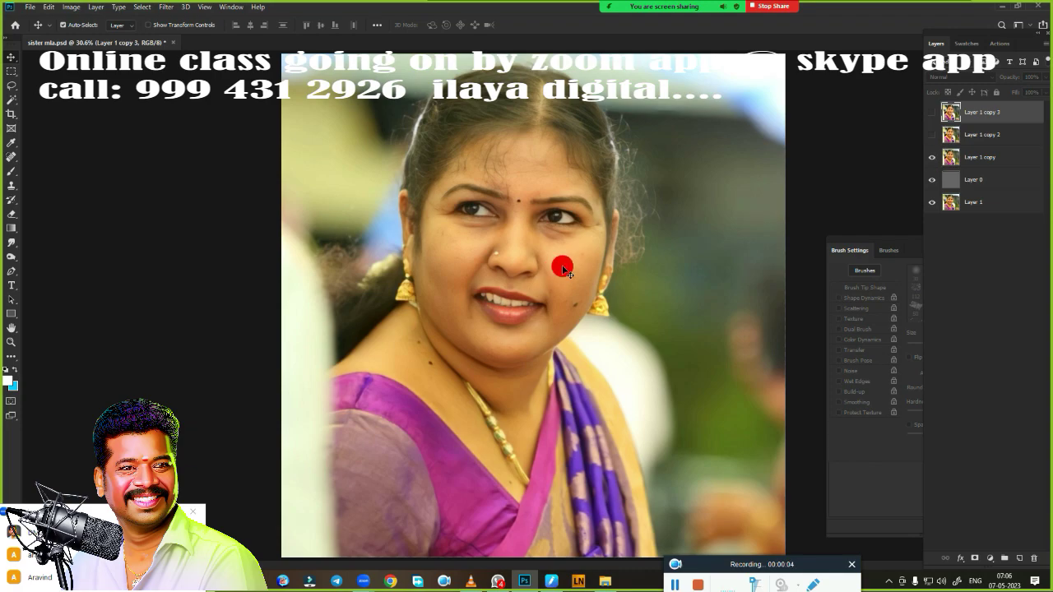
left_click(932, 136)
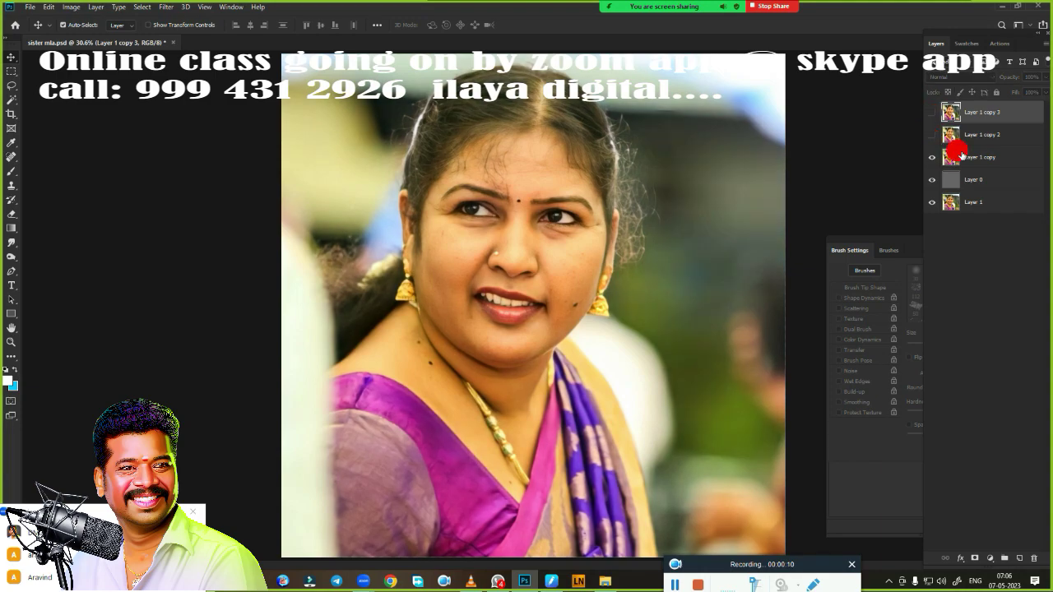
left_click(932, 134)
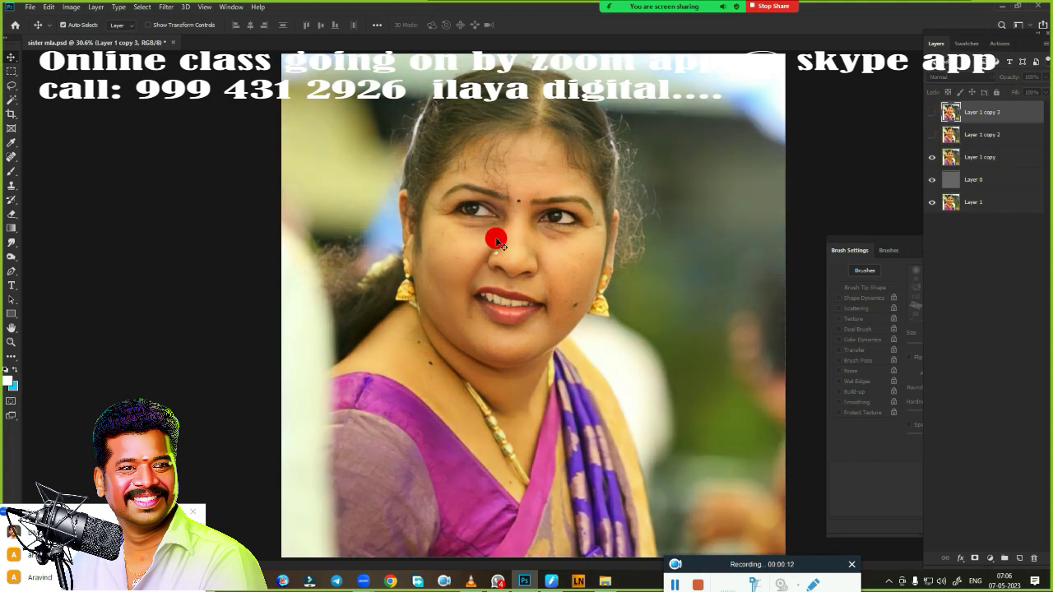
scroll(514, 240, "up", 2)
scroll(551, 268, "up", 2)
scroll(560, 273, "up", 2)
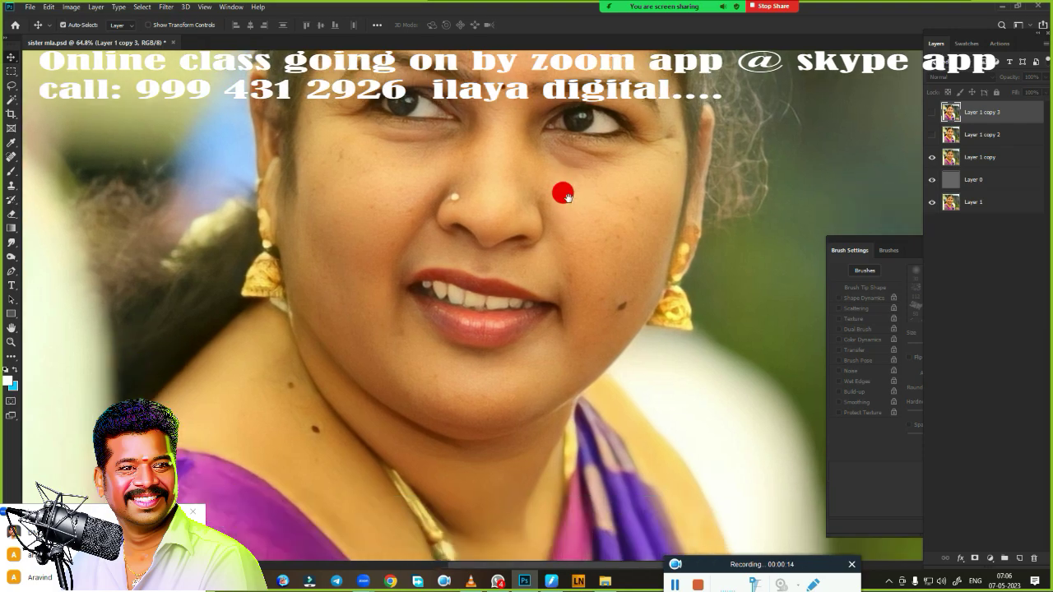
scroll(549, 237, "down", 2)
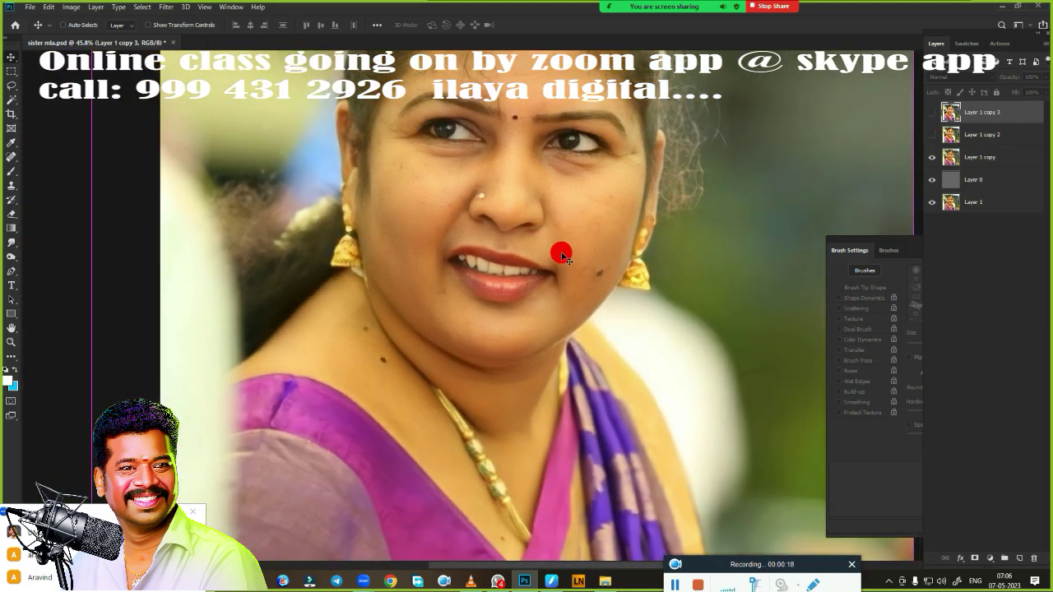
Delete the hidden Layer 1 copy 2 and copy 3, then fit the photo on screen.
left_click(659, 194)
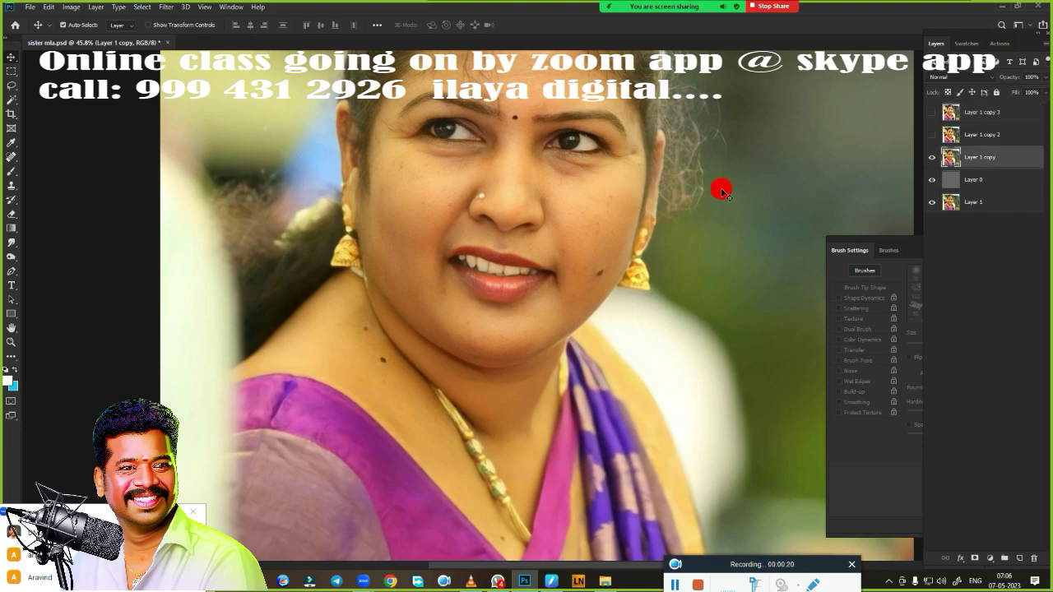
key("ctrl+b")
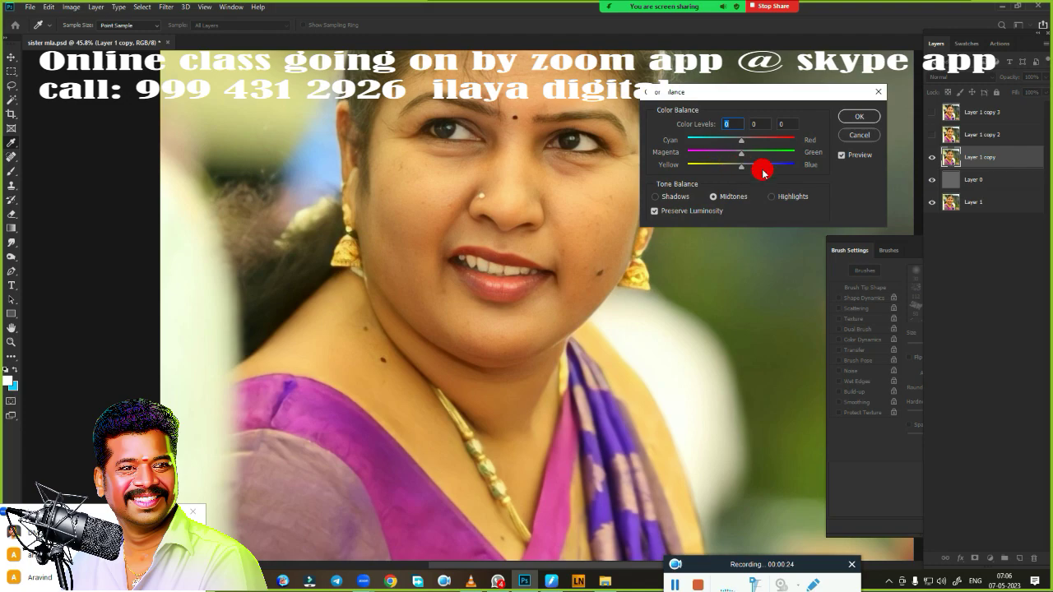
left_click(859, 136)
left_click(996, 140)
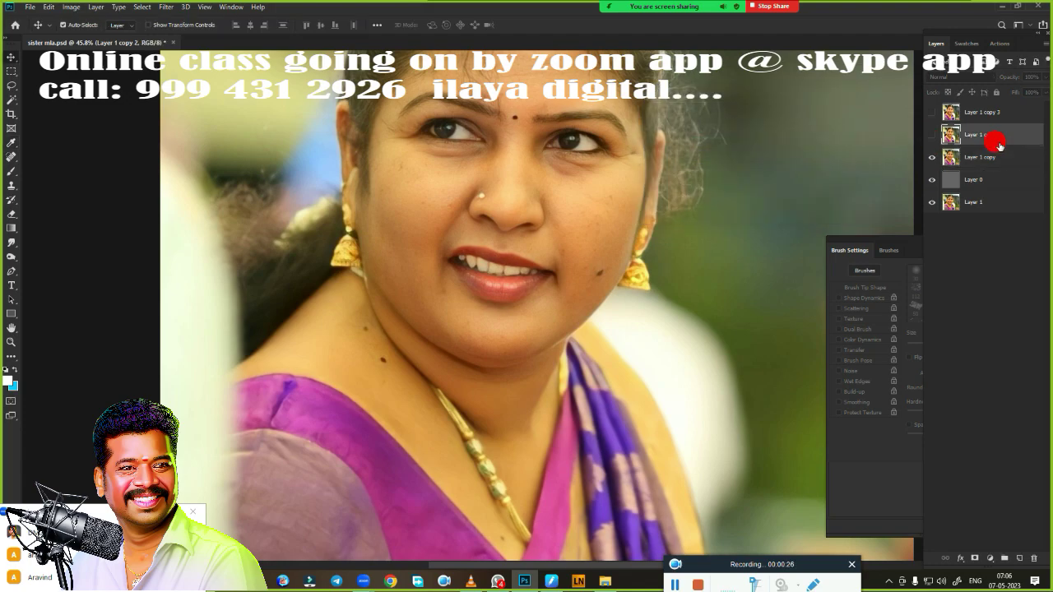
left_click(1008, 113, "shift")
key("Delete")
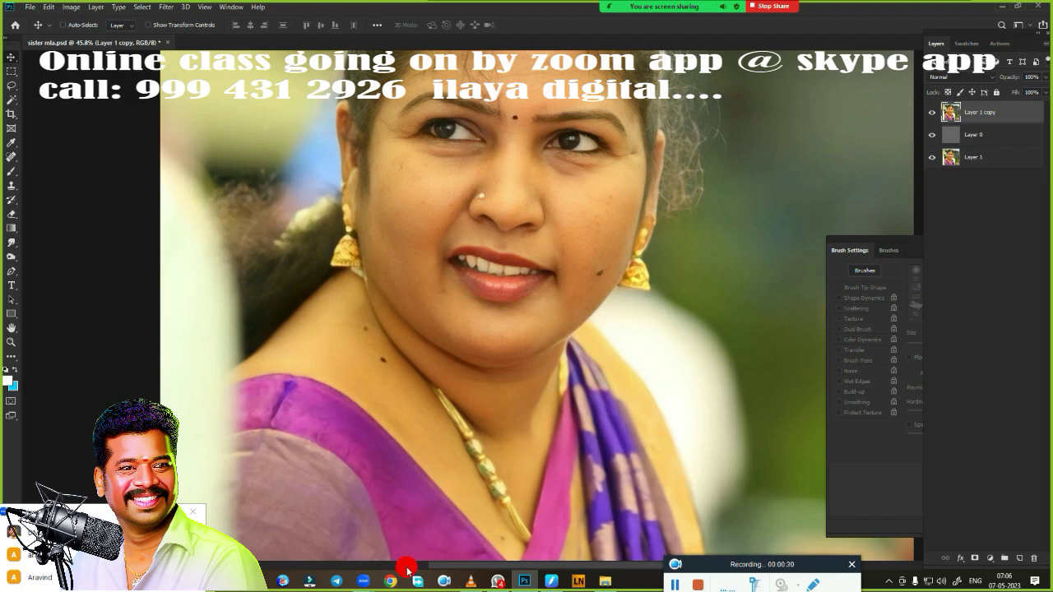
key("ctrl+0")
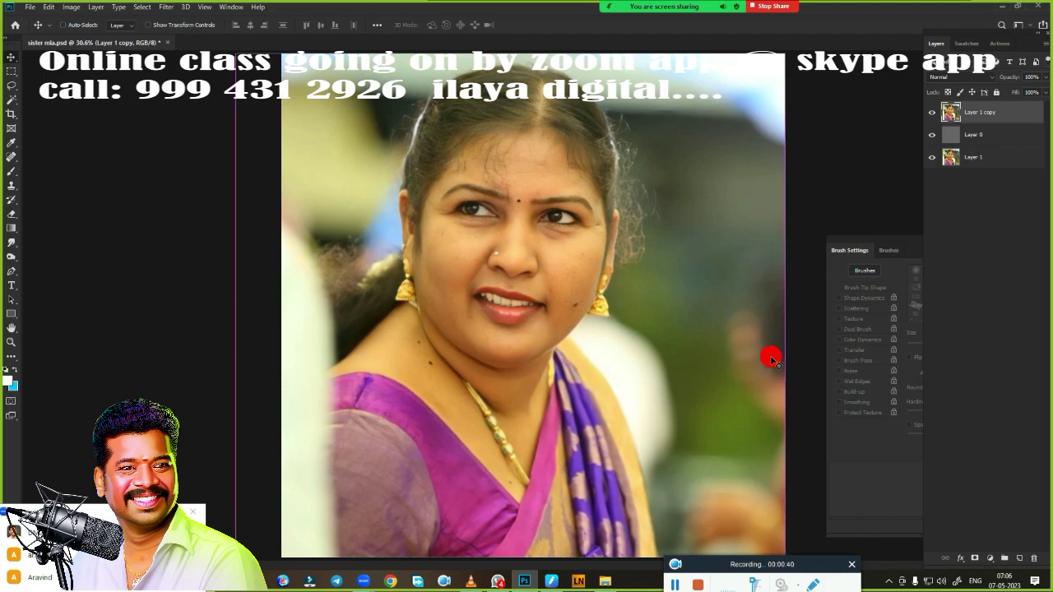
Duplicate the photo layer as a new Layer 1 copy 2.
key("ctrl+j")
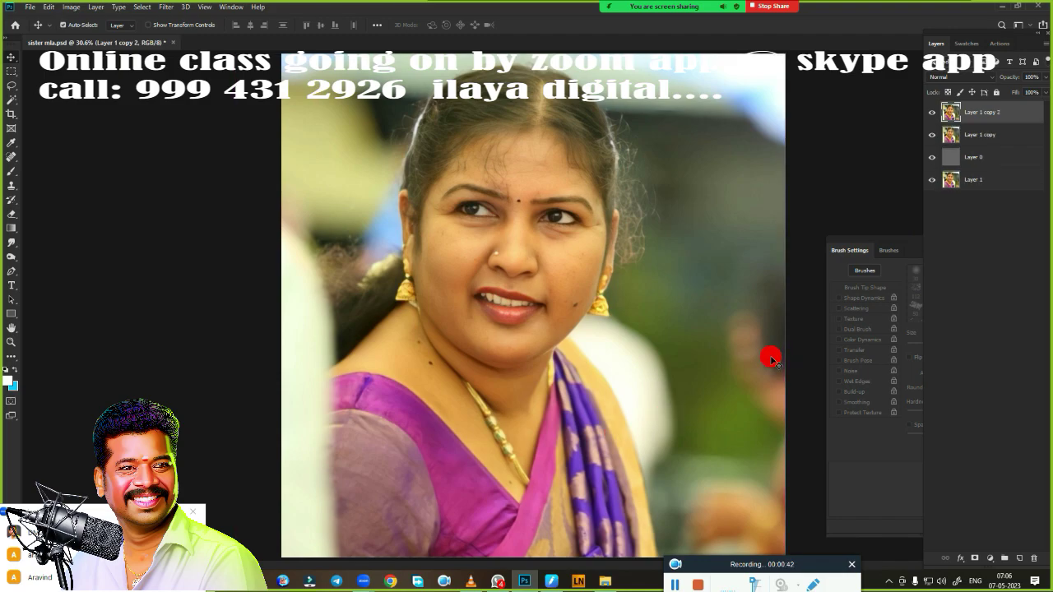
scroll(534, 316, "up", 5)
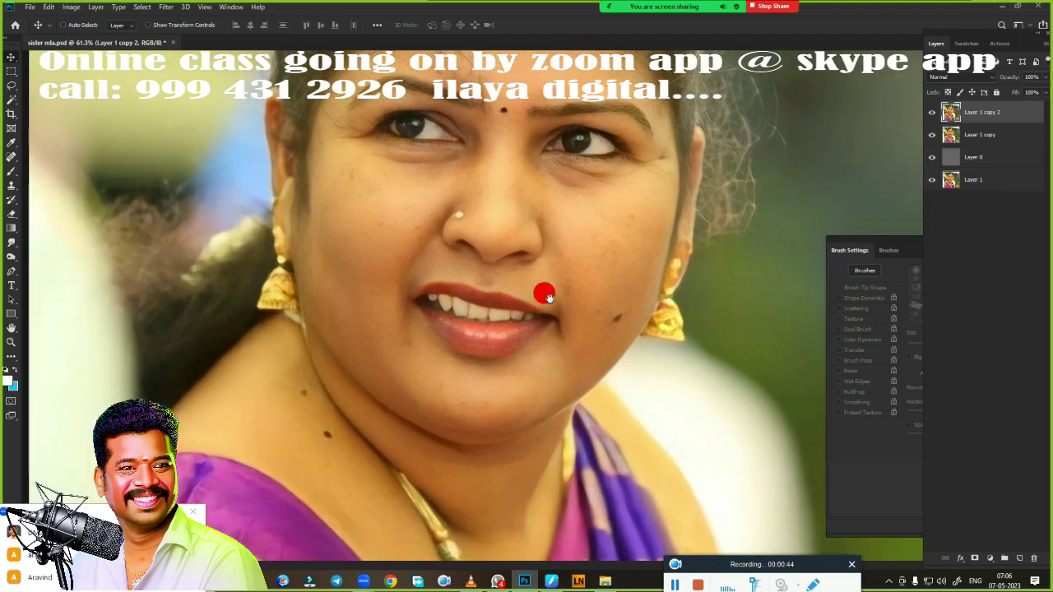
scroll(637, 370, "down", 2)
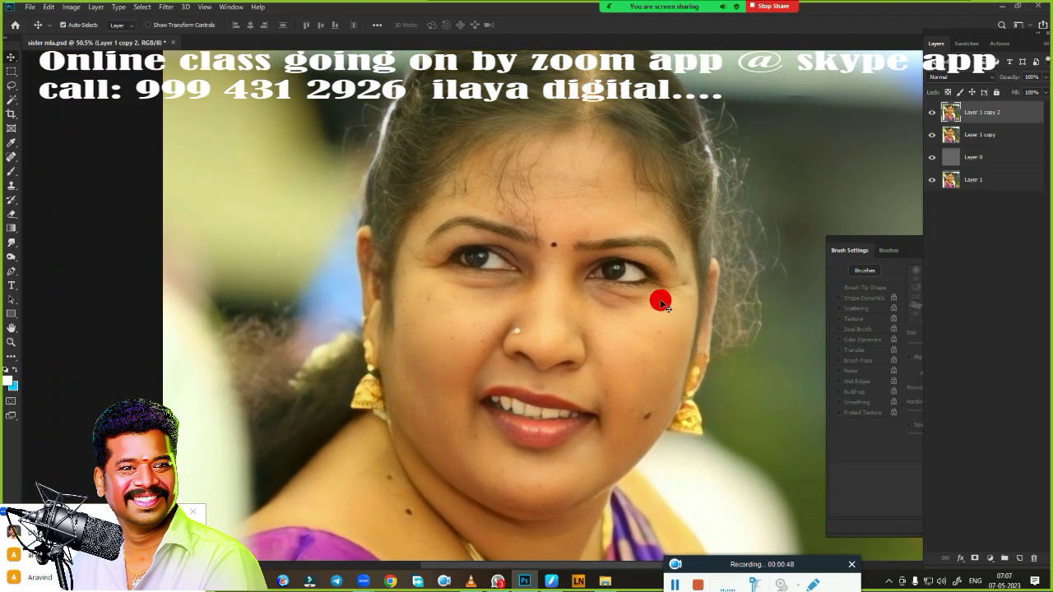
scroll(629, 360, "down", 1)
scroll(608, 304, "down", 1)
scroll(604, 262, "up", 2)
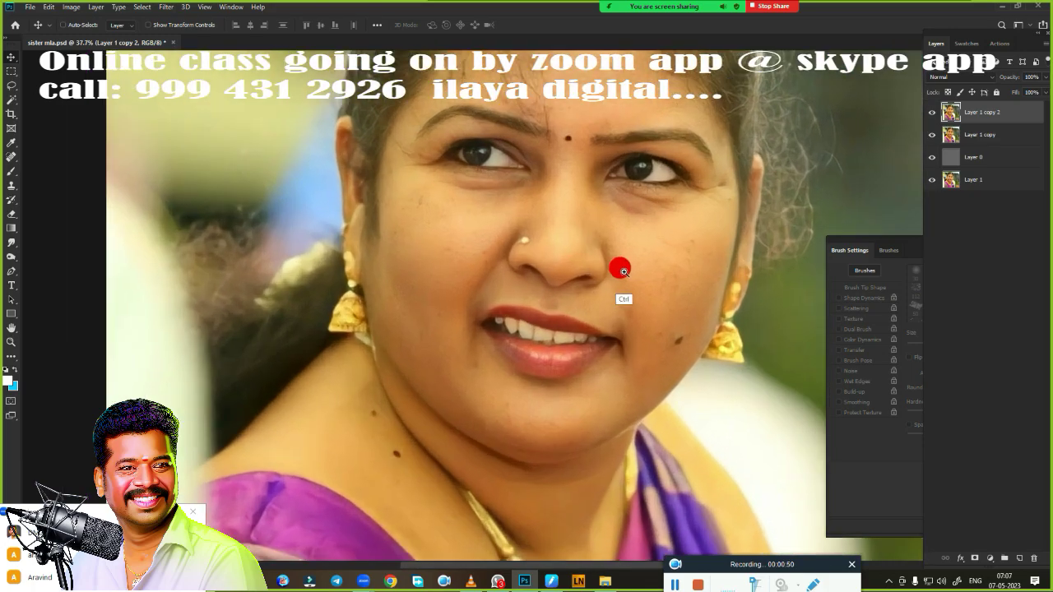
scroll(629, 300, "down", 2)
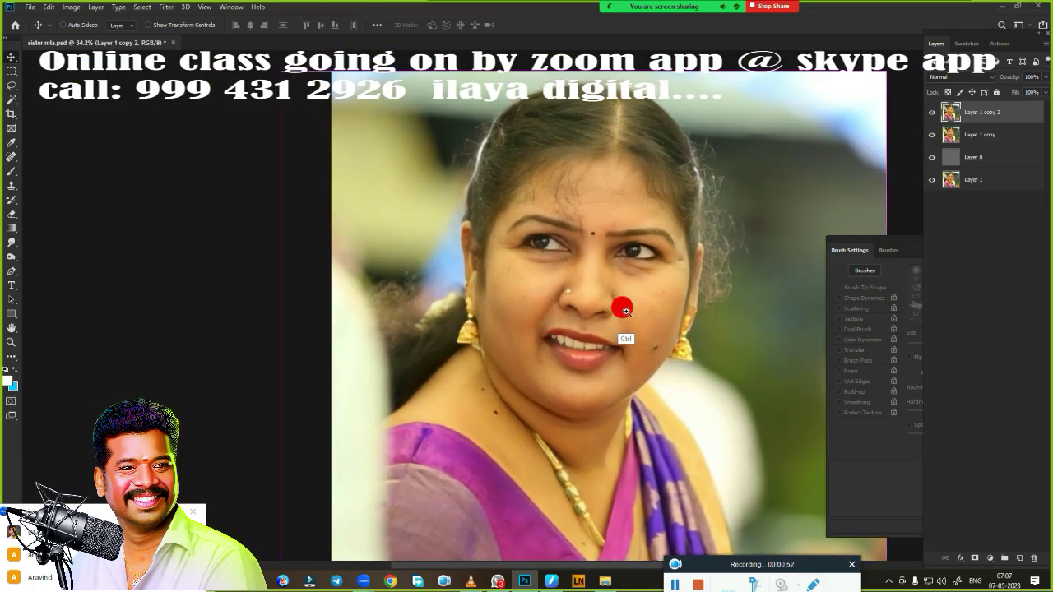
scroll(646, 311, "up", 2)
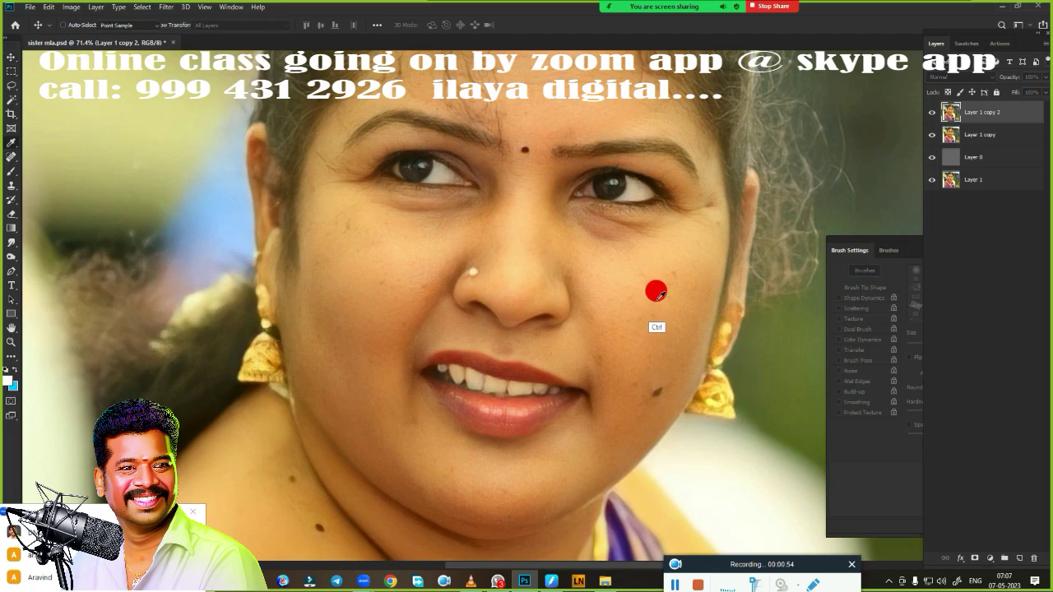
Shift the copy's midtone Color Balance toward blue to +13.
key("ctrl+b")
left_click_drag(754, 91, 811, 89)
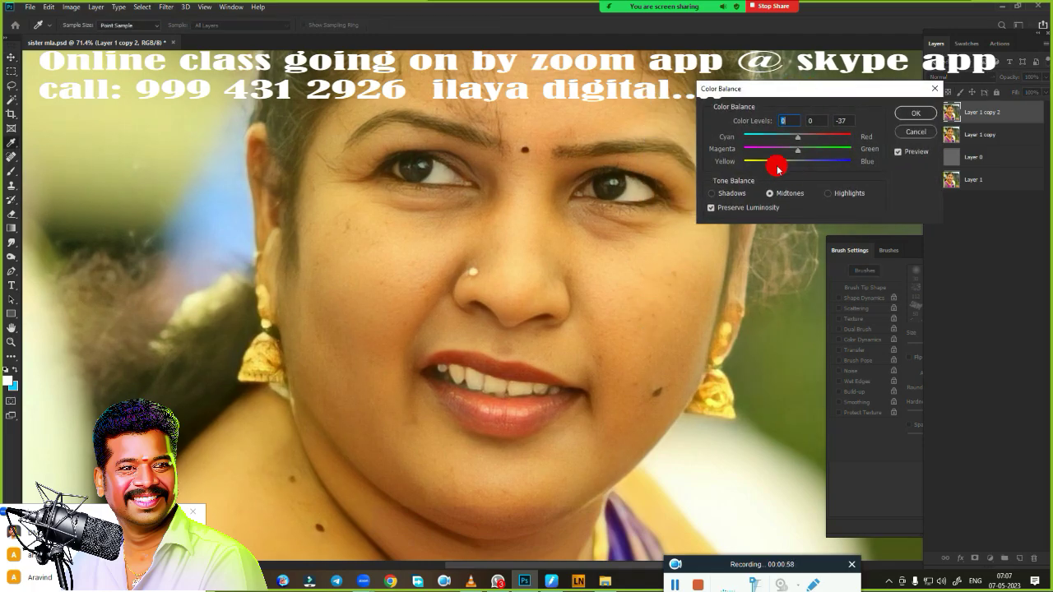
mouse_move(777, 169)
left_mouse_down()
mouse_move(764, 171)
mouse_move(797, 167)
left_mouse_up()
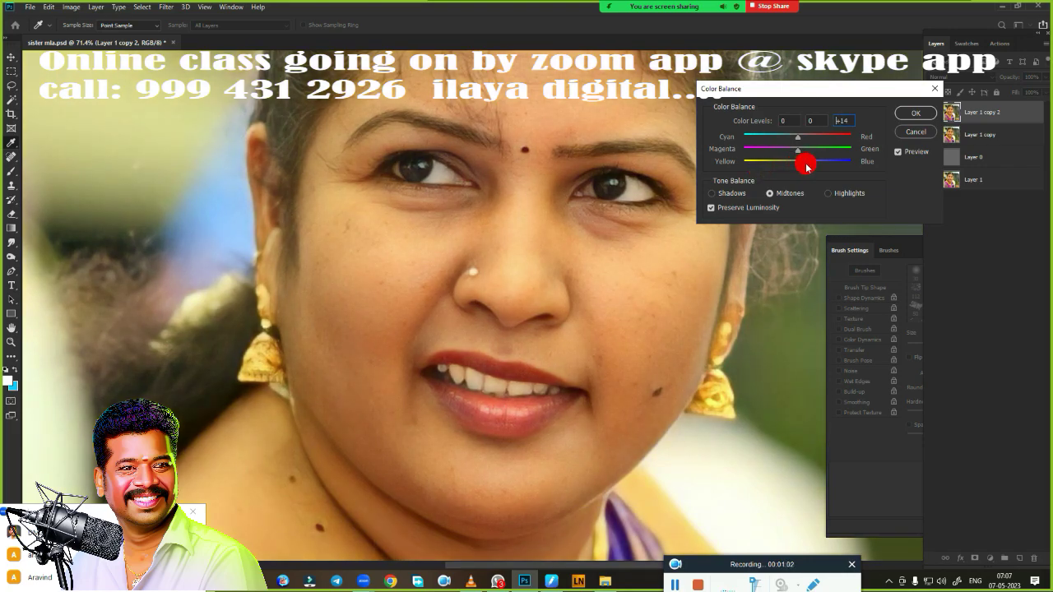
scroll(682, 322, "down", 3)
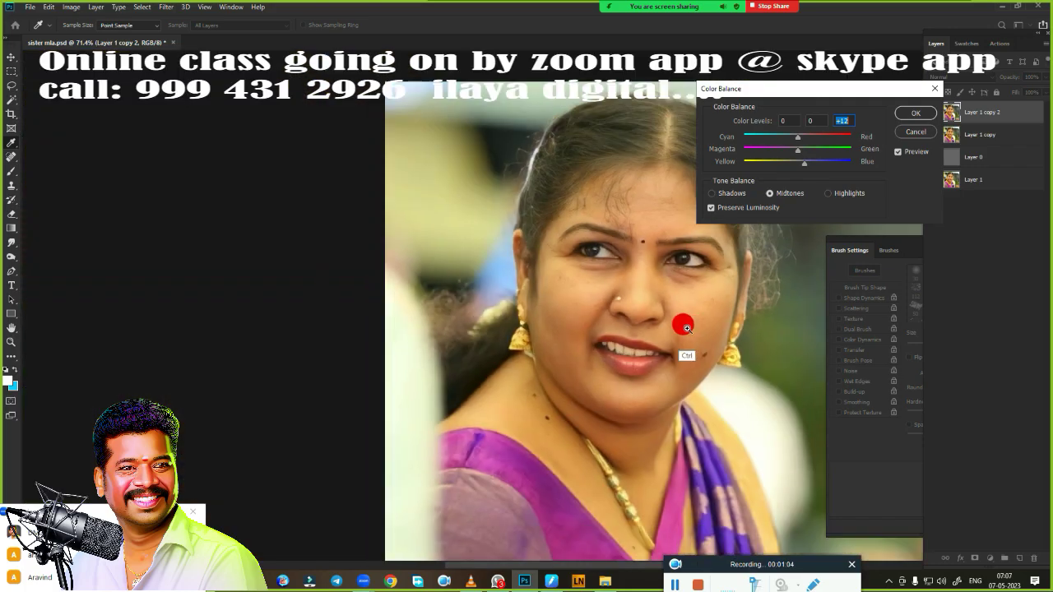
scroll(531, 265, "down", 3)
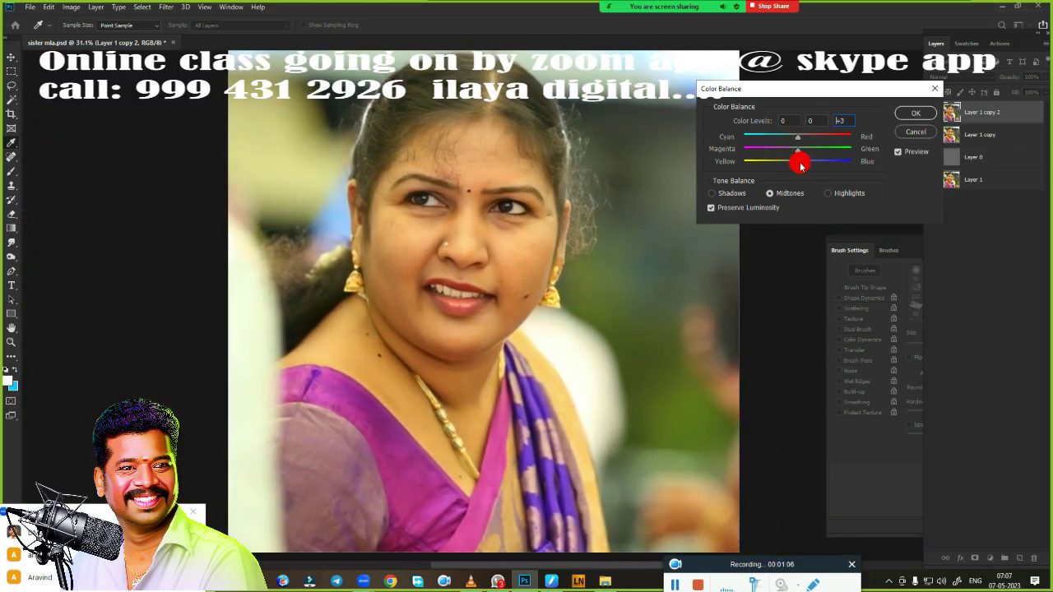
mouse_move(800, 165)
left_mouse_down()
mouse_move(775, 169)
mouse_move(794, 166)
left_mouse_up()
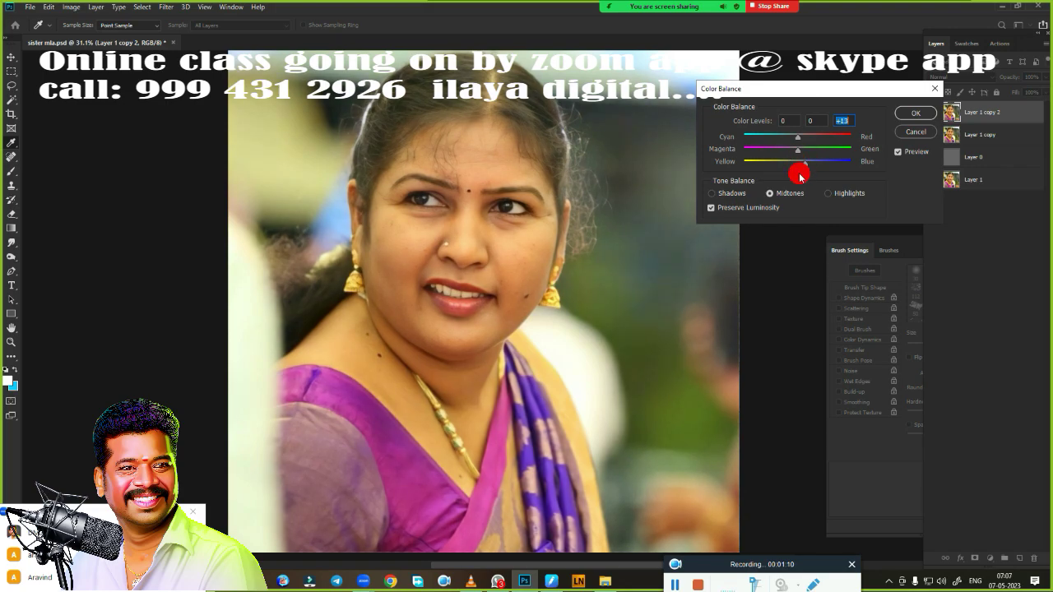
left_click(909, 118)
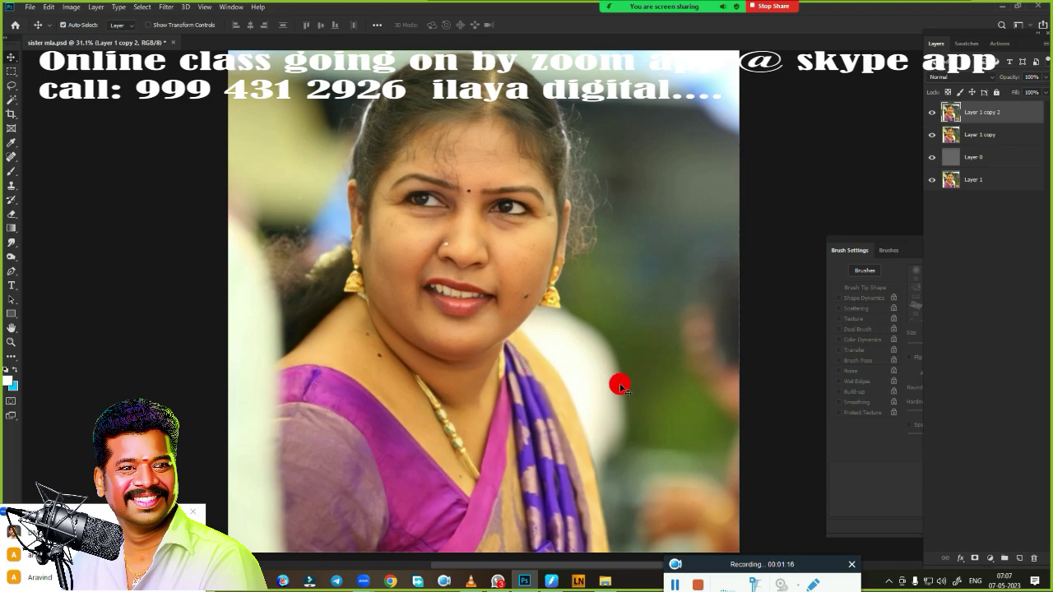
Apply Levels to Layer 1 copy 2 after cycling the channels and settling on Green.
key("ctrl+l")
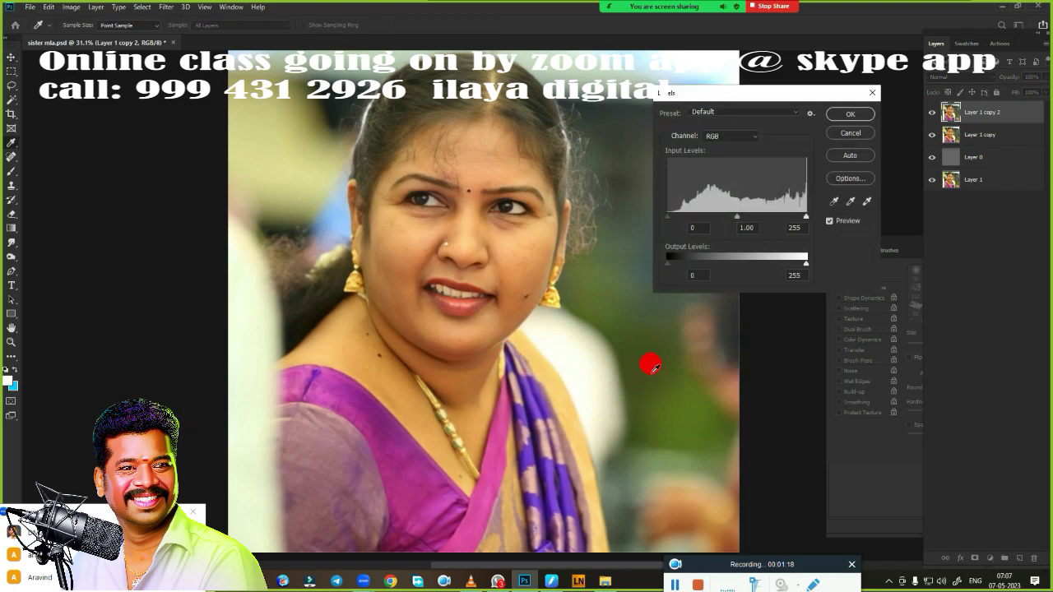
left_click(735, 138)
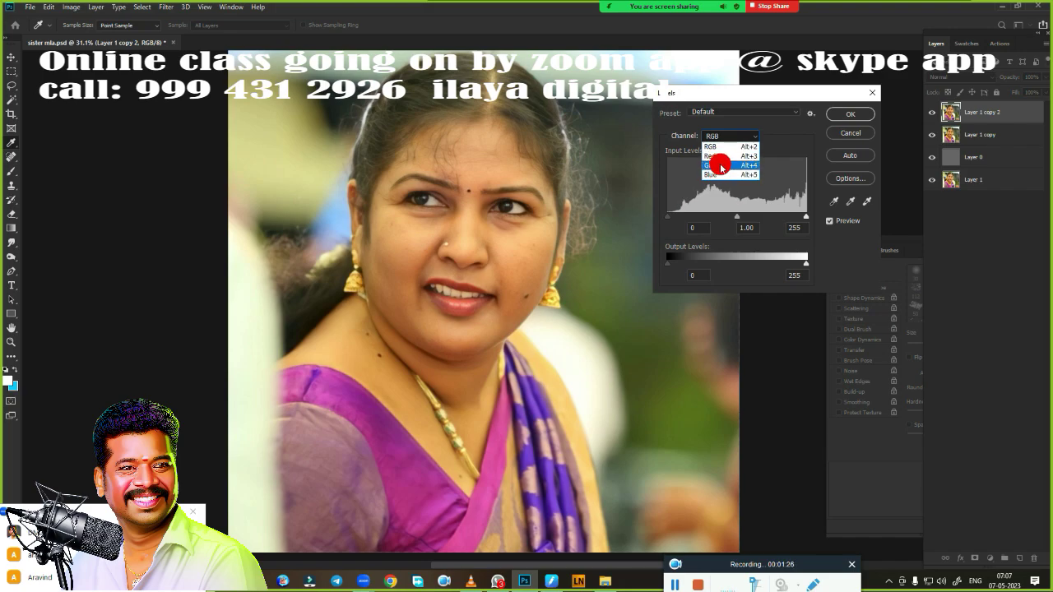
left_click(721, 156)
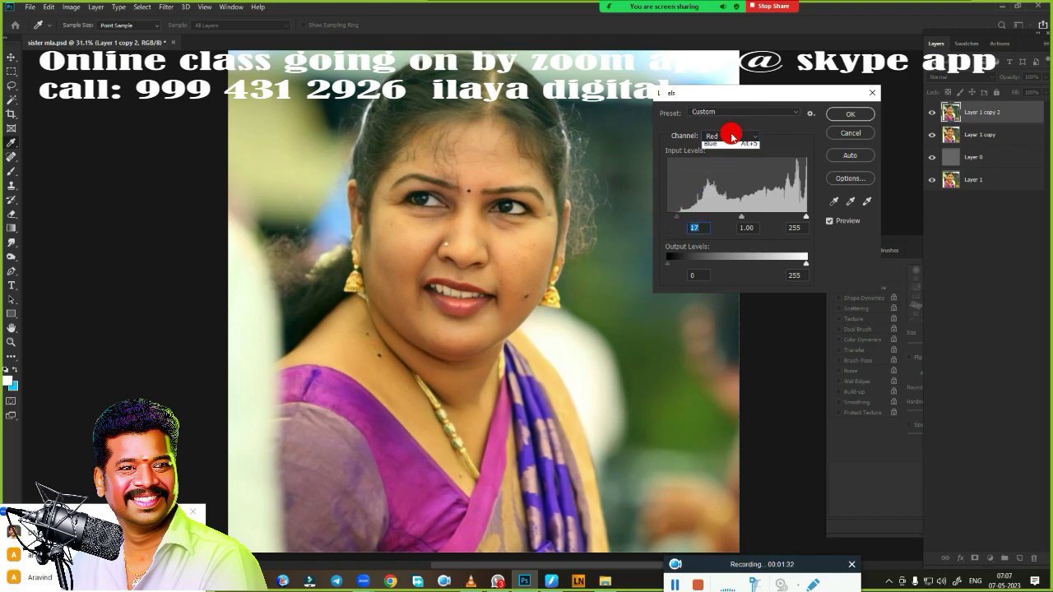
left_click(729, 135)
left_click(713, 167)
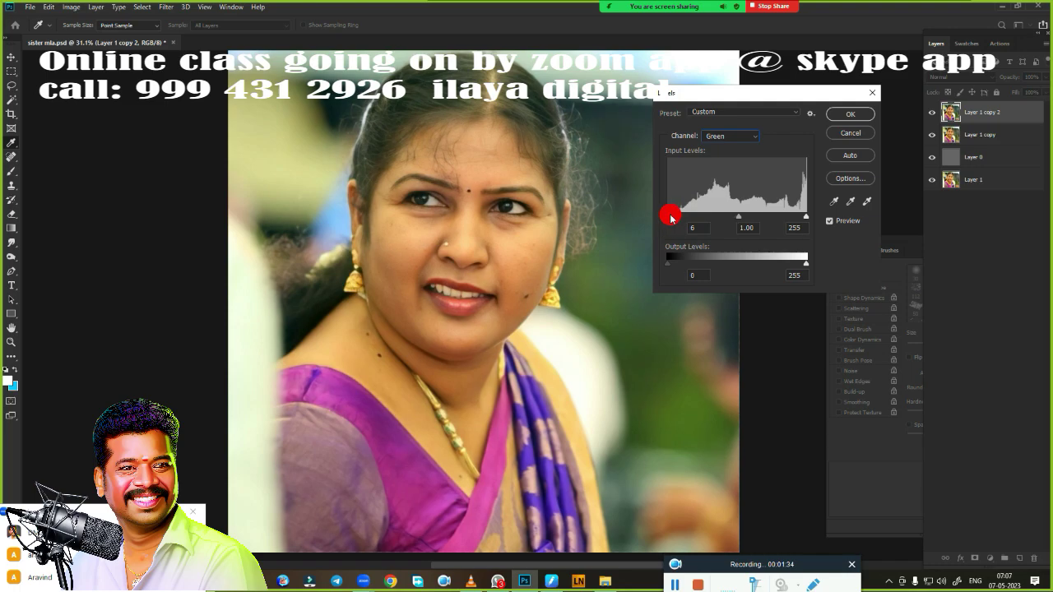
left_click(729, 136)
left_click(719, 178)
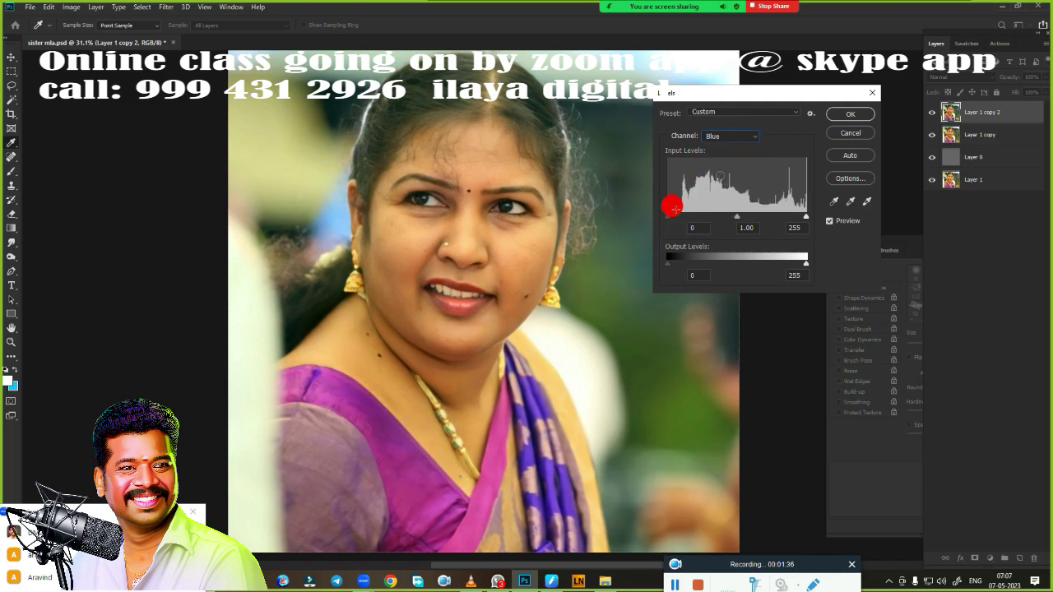
left_click(726, 137)
left_click(713, 165)
left_click(731, 138)
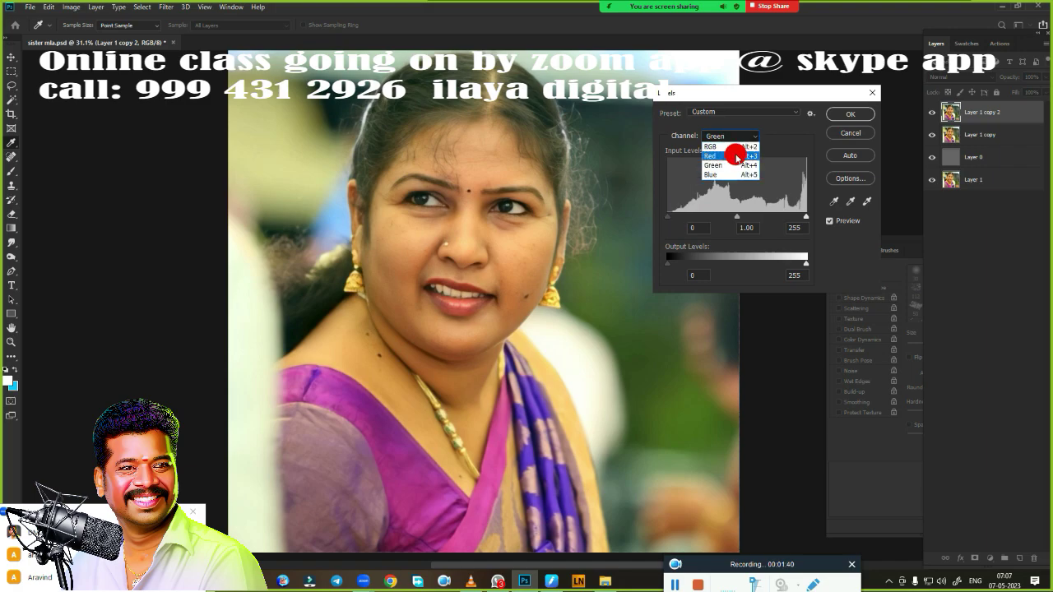
left_click(845, 131)
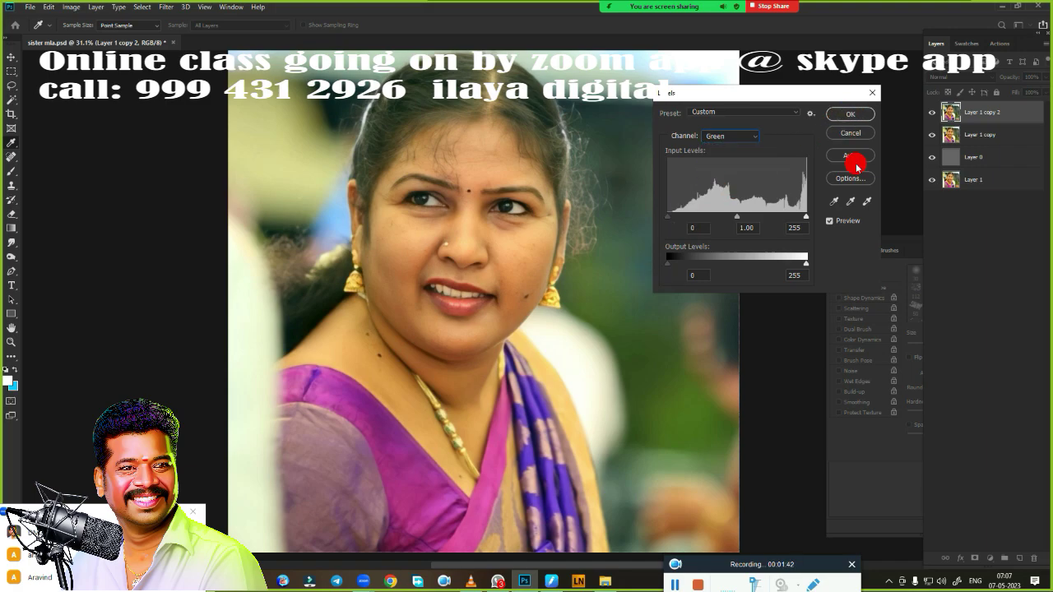
left_click(857, 120)
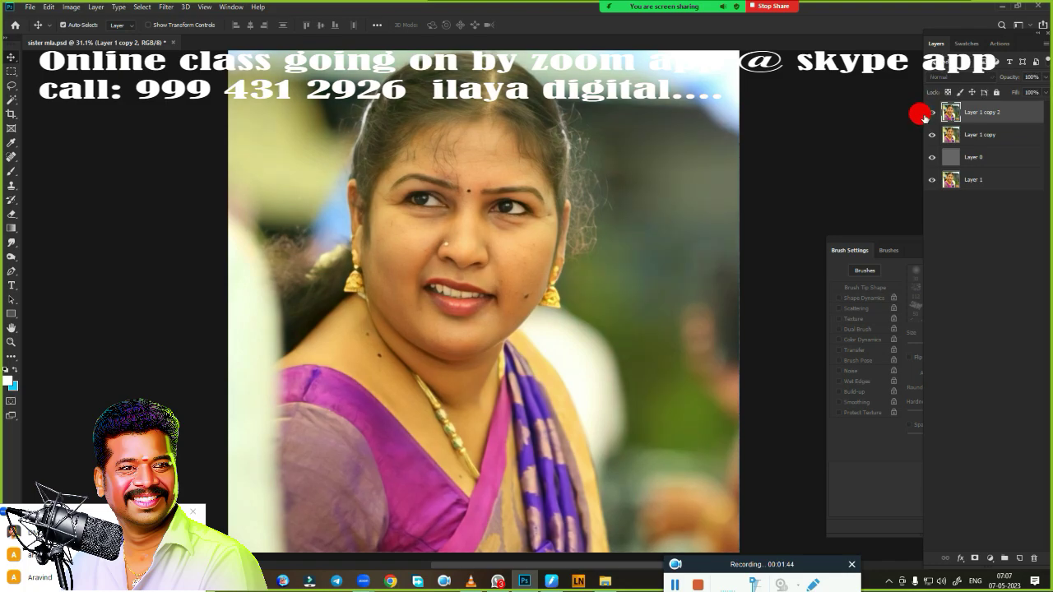
Toggle Layer 1 copy 2 off and on to compare the Levels correction.
left_click(931, 111)
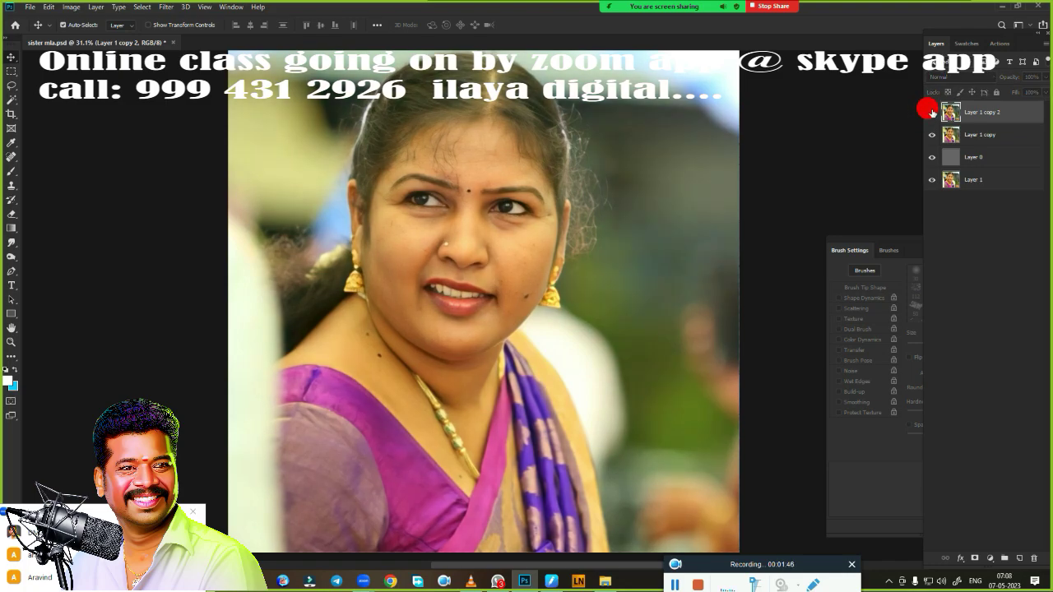
left_click(931, 112)
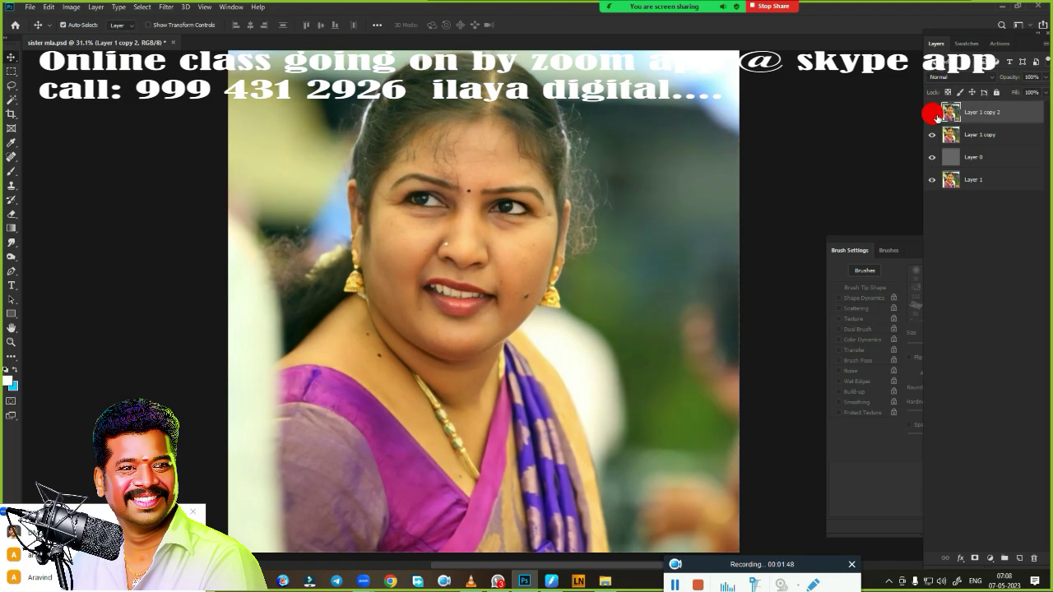
left_click(931, 112)
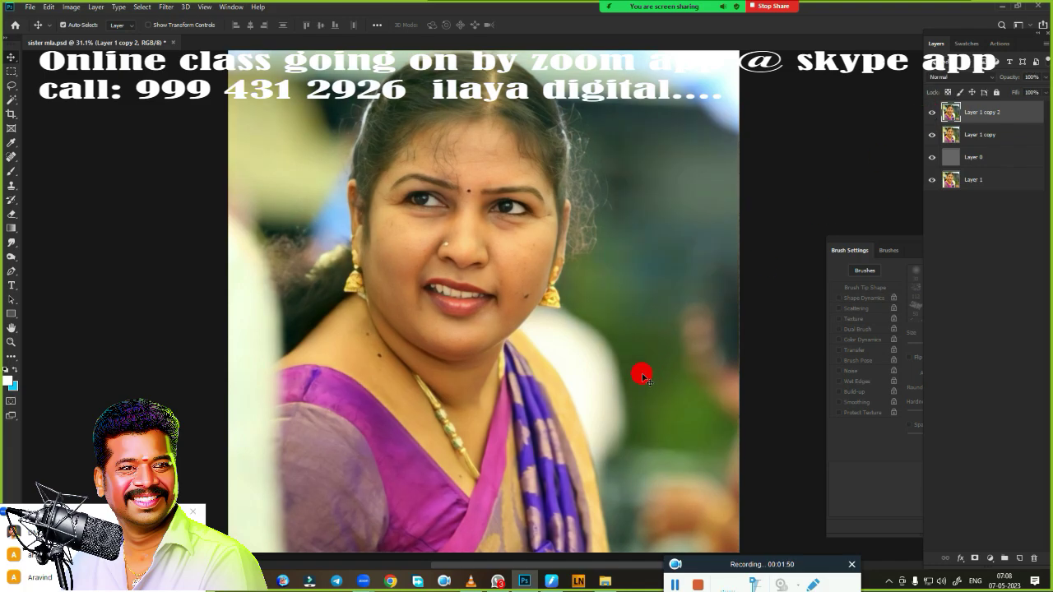
key("ctrl")
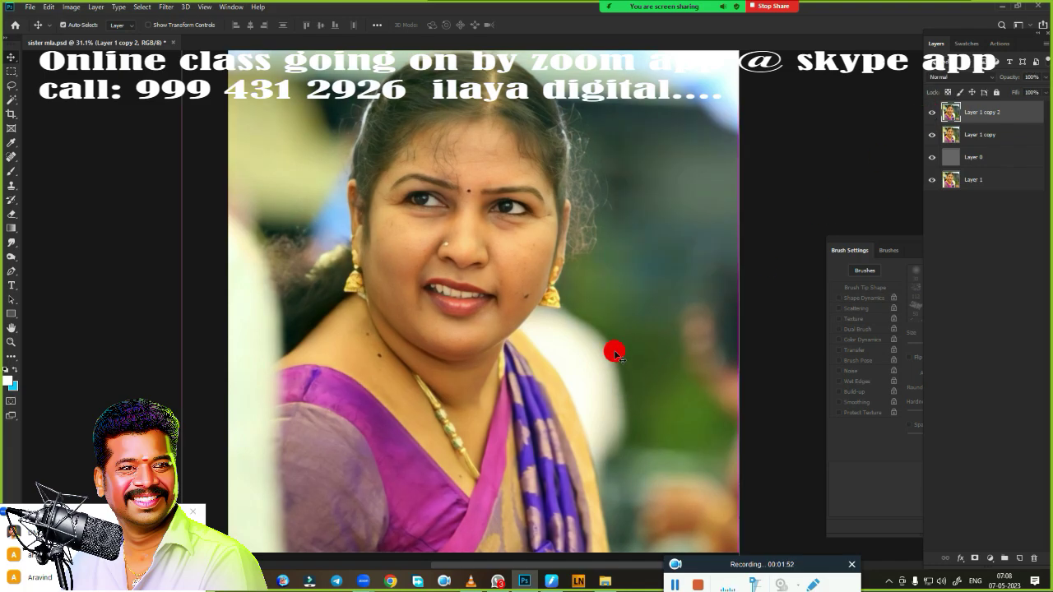
key("ctrl+shift")
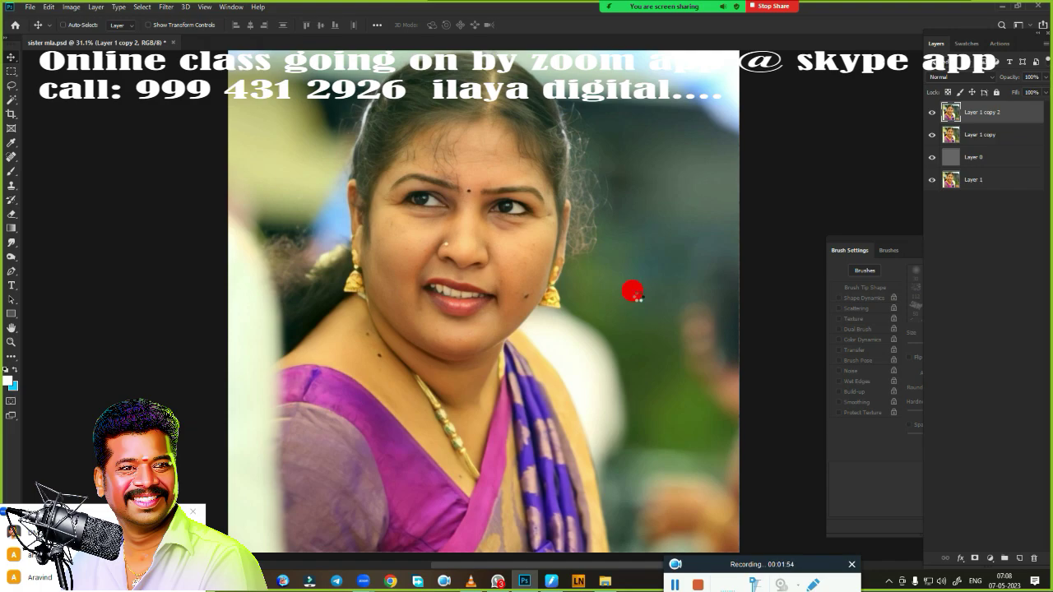
Open the Camera Raw Filter and zoom the preview onto the face.
key("ctrl+shift+a")
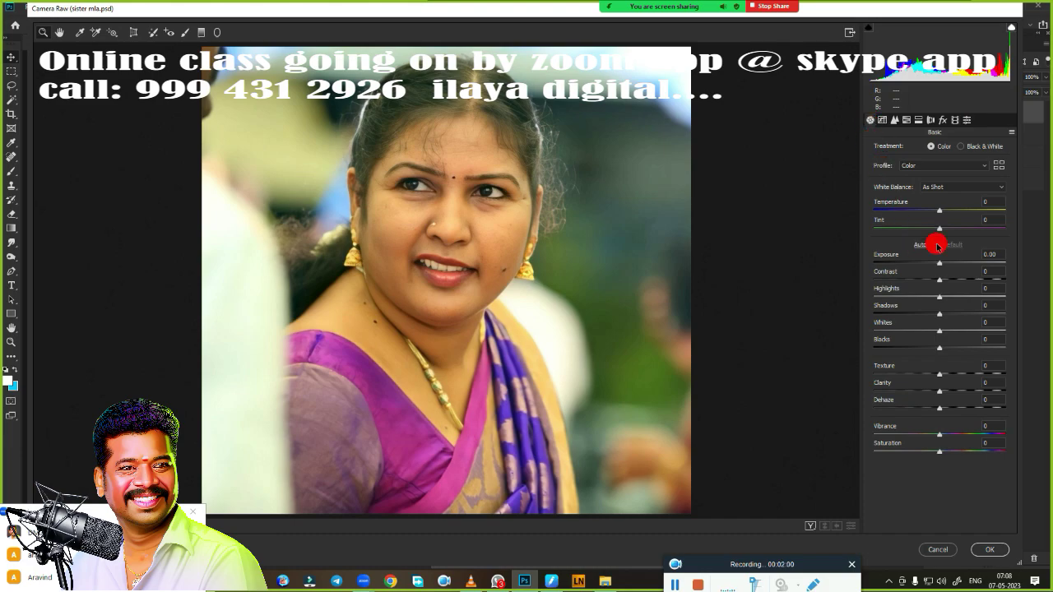
left_click(556, 263)
left_click(588, 280)
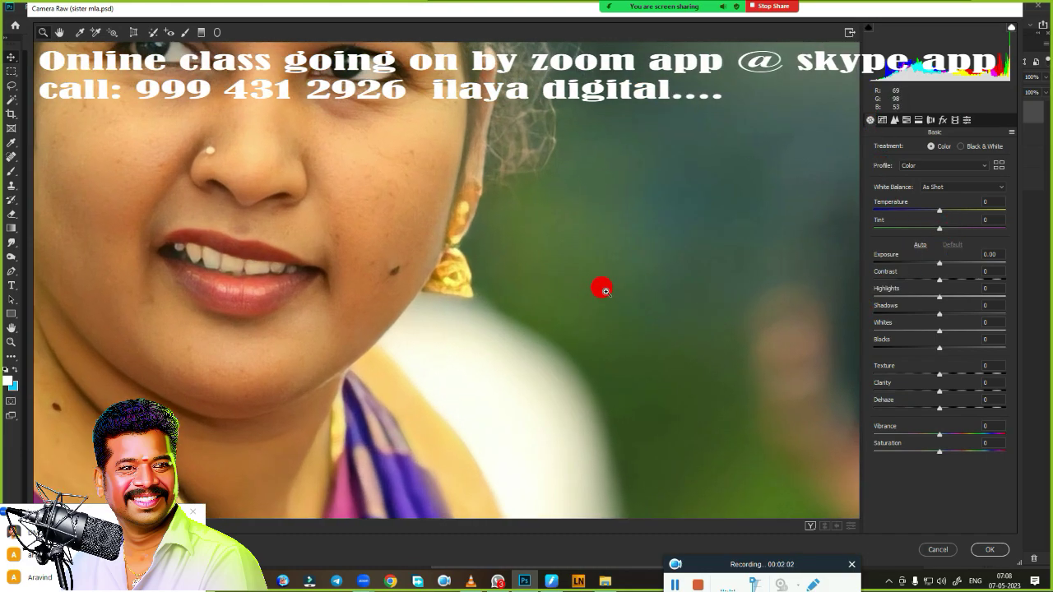
left_click_drag(601, 287, 794, 317)
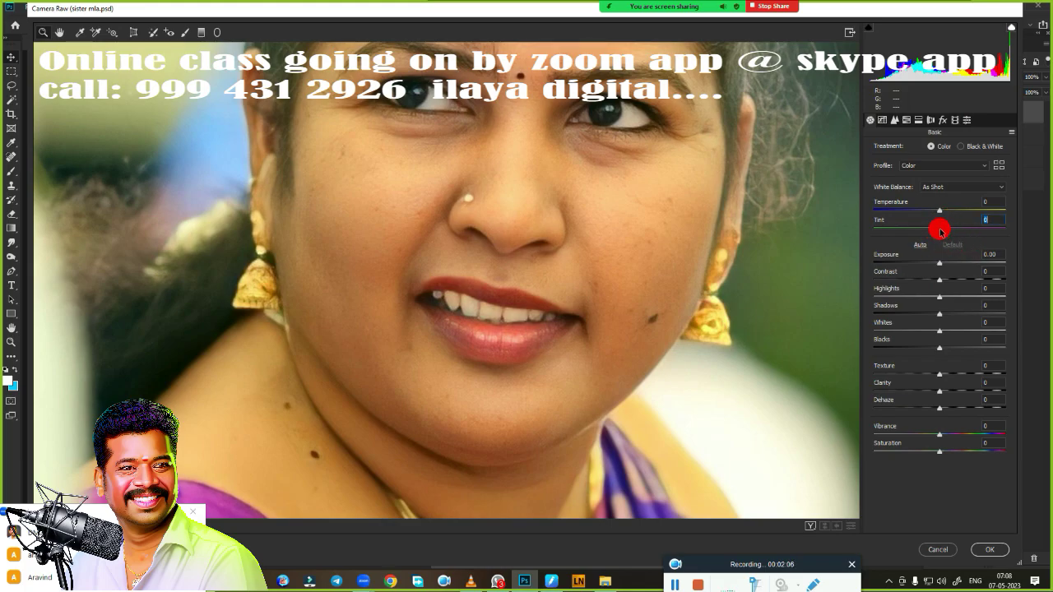
Set Temperature to -3 and Tint to +6 in Camera Raw.
left_click(941, 230)
left_click_drag(939, 211, 958, 210)
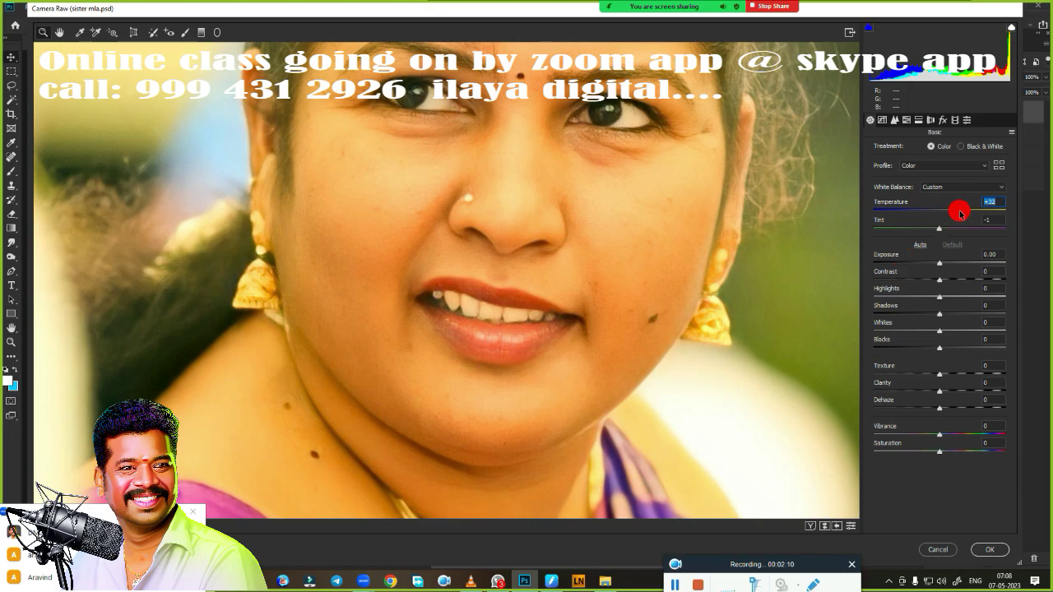
left_click_drag(959, 213, 940, 216)
double_click(939, 216)
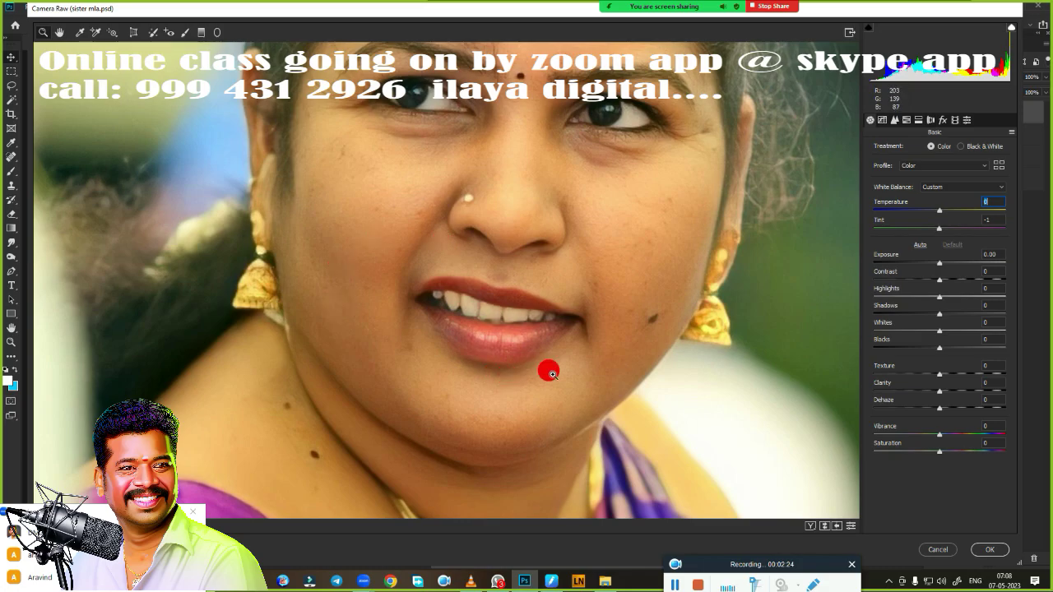
mouse_move(940, 213)
left_mouse_down()
mouse_move(921, 213)
mouse_move(973, 207)
mouse_move(940, 214)
left_mouse_up()
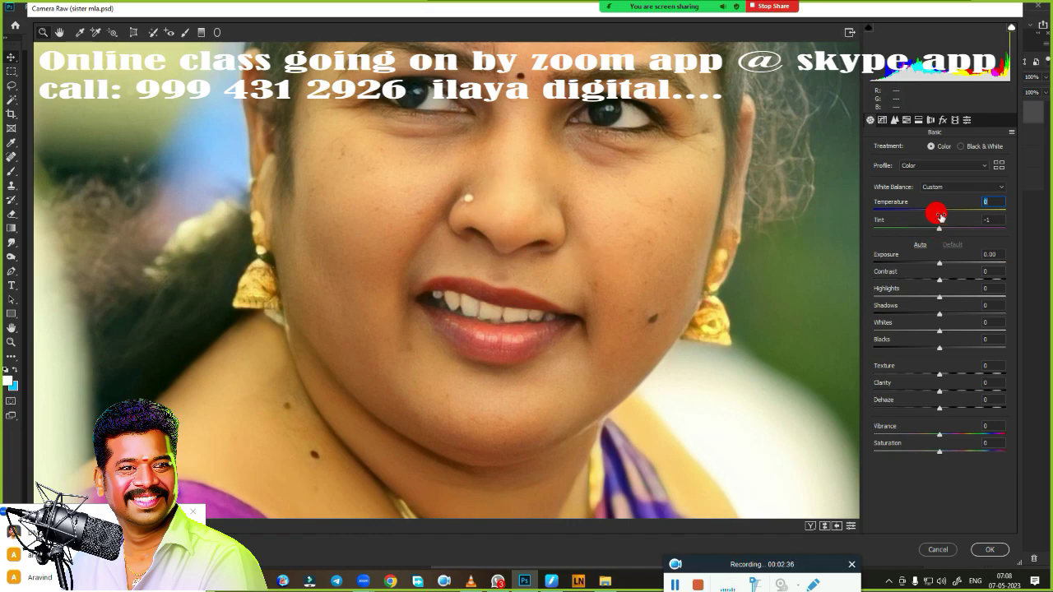
left_click_drag(940, 212, 936, 211)
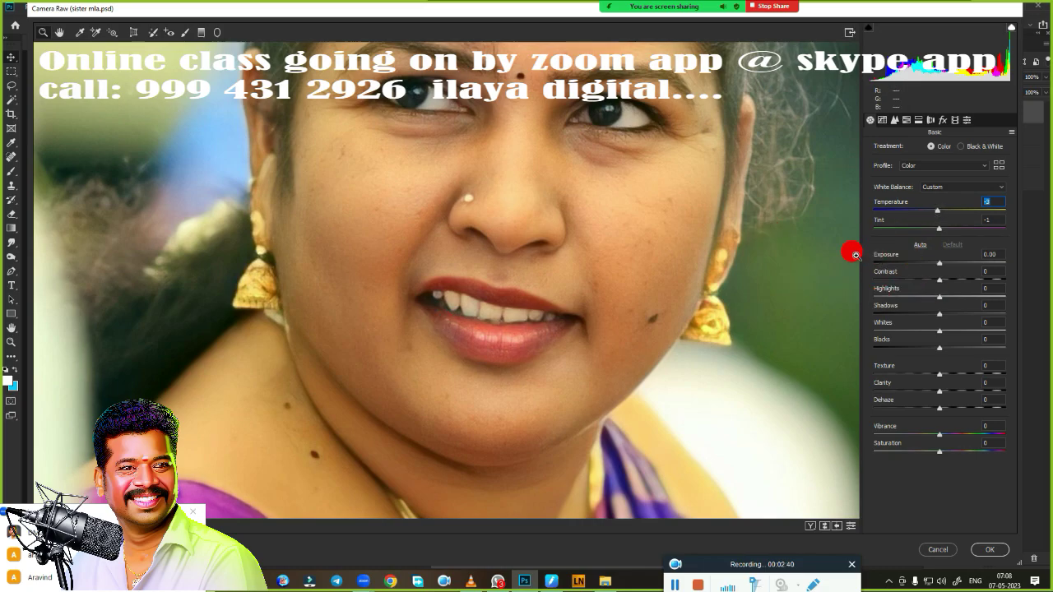
left_click_drag(941, 230, 943, 228)
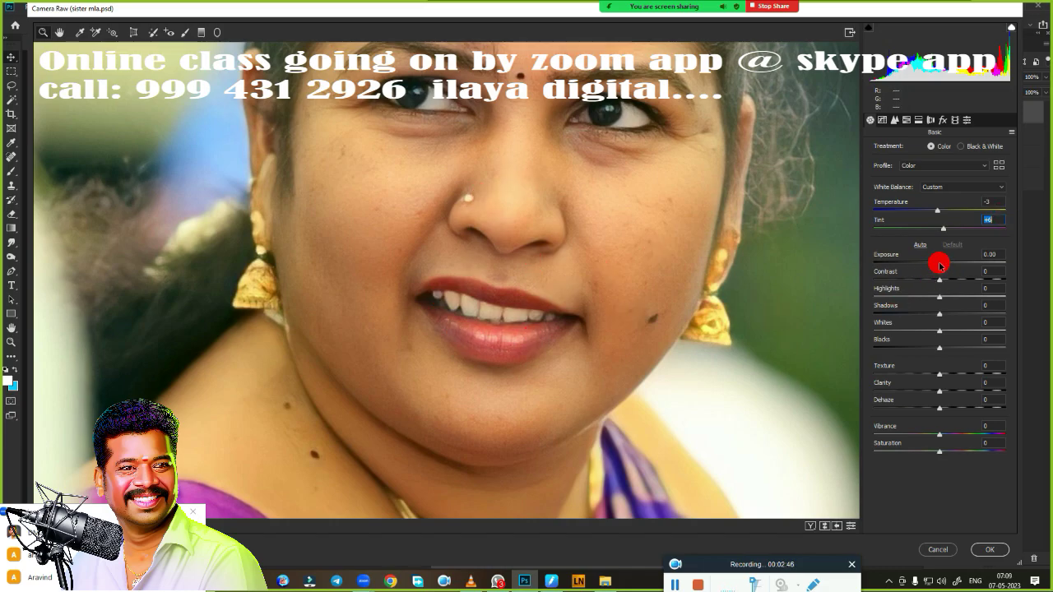
Set Exposure +0.10, Contrast +14 and Clarity +10, and adjust Highlights.
mouse_move(939, 263)
left_mouse_down()
mouse_move(973, 262)
mouse_move(895, 273)
mouse_move(944, 261)
left_mouse_up()
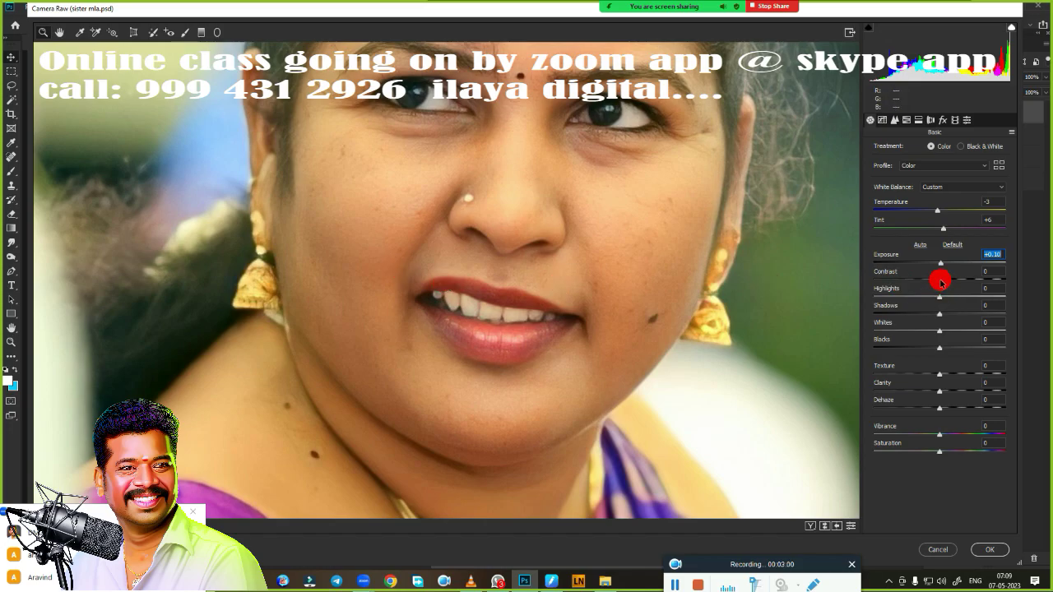
left_click_drag(940, 280, 948, 280)
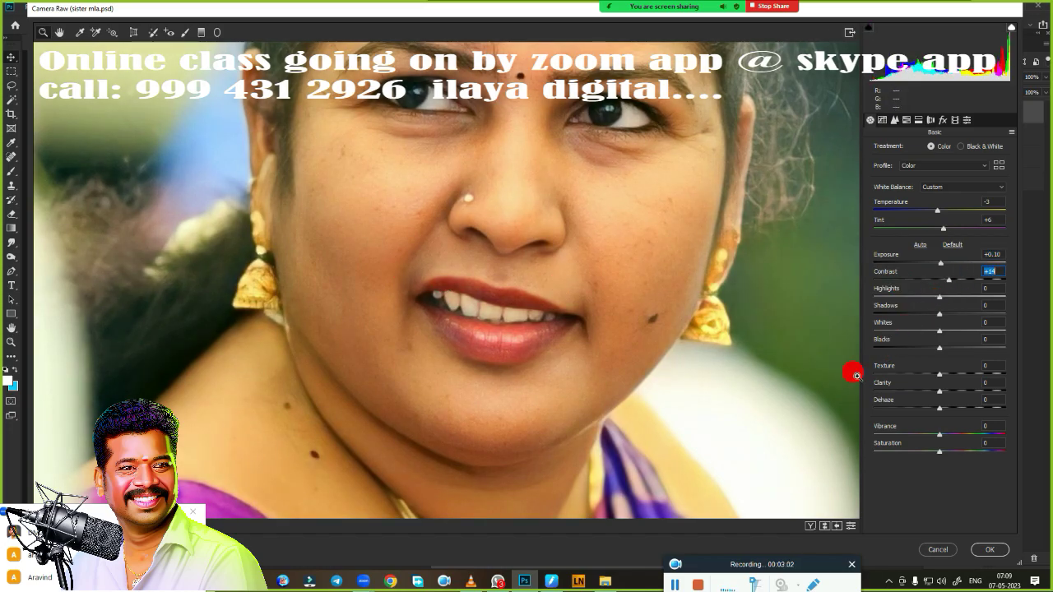
mouse_move(938, 297)
left_mouse_down()
mouse_move(922, 323)
mouse_move(937, 317)
mouse_move(919, 334)
mouse_move(946, 331)
mouse_move(905, 348)
mouse_move(937, 350)
left_mouse_up()
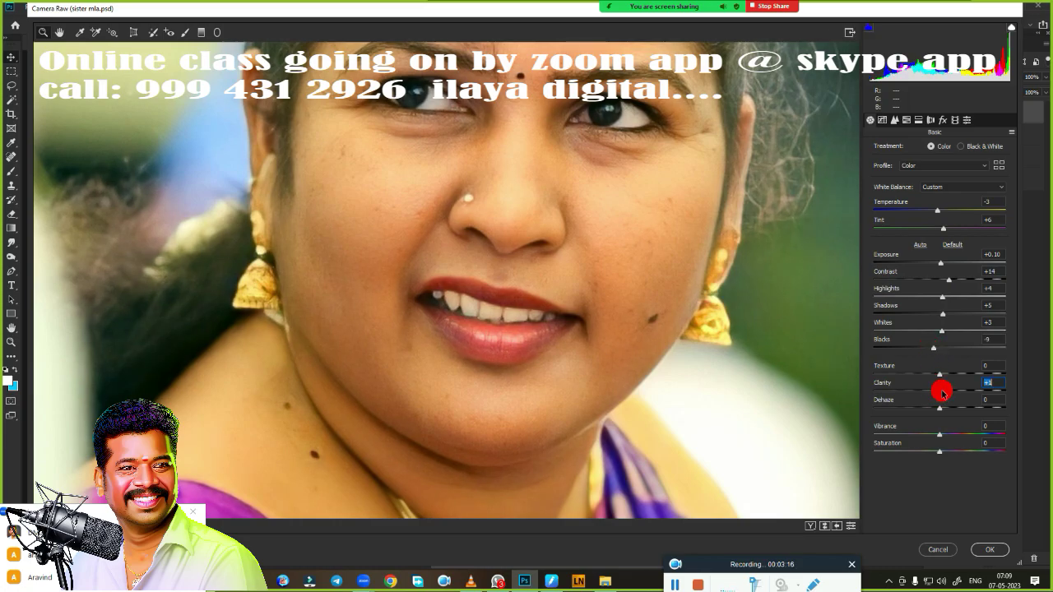
left_click_drag(943, 393, 952, 391)
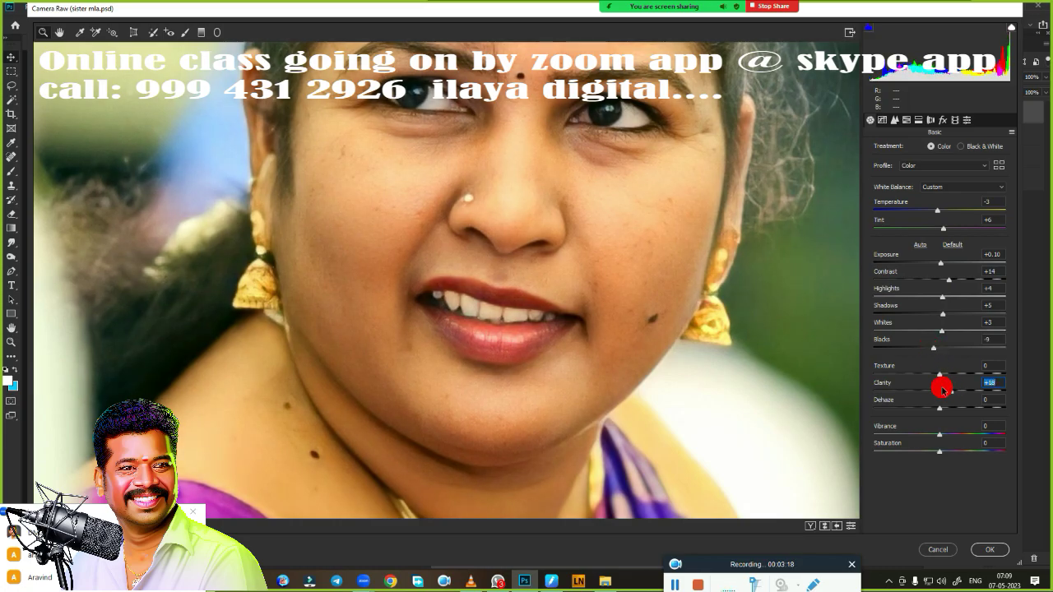
Apply the Camera Raw correction to Layer 1 copy 2.
left_click(991, 549)
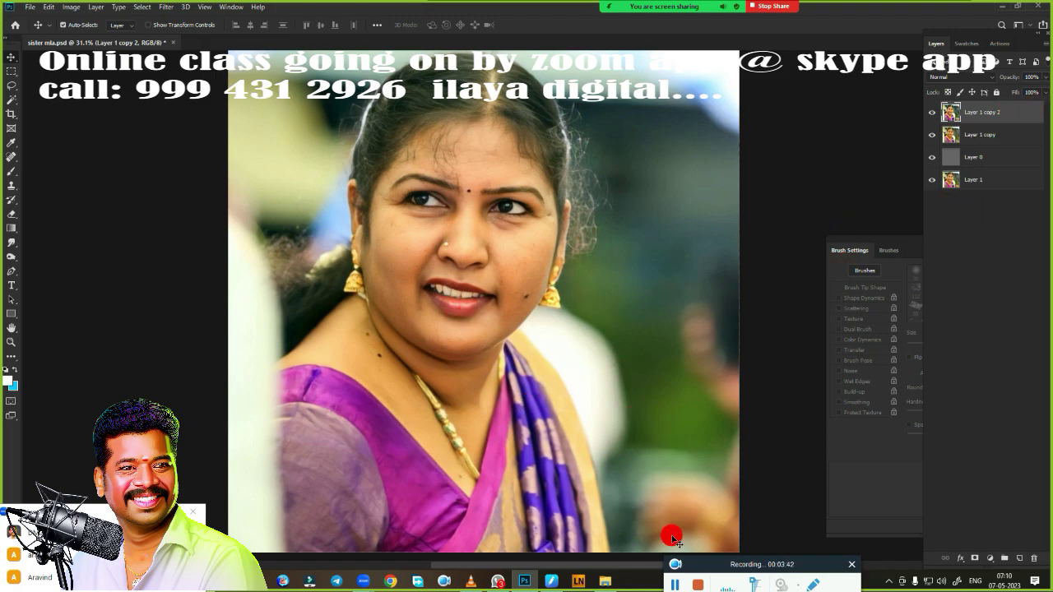
mouse_move(698, 559)
left_mouse_down()
mouse_move(619, 261)
mouse_move(701, 562)
left_mouse_up()
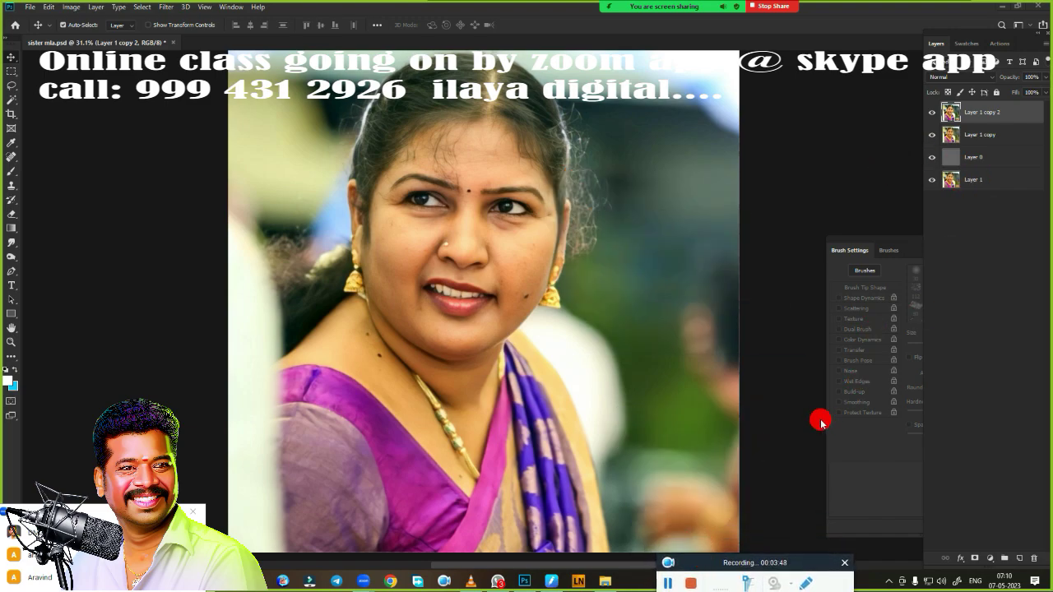
key("ctrl")
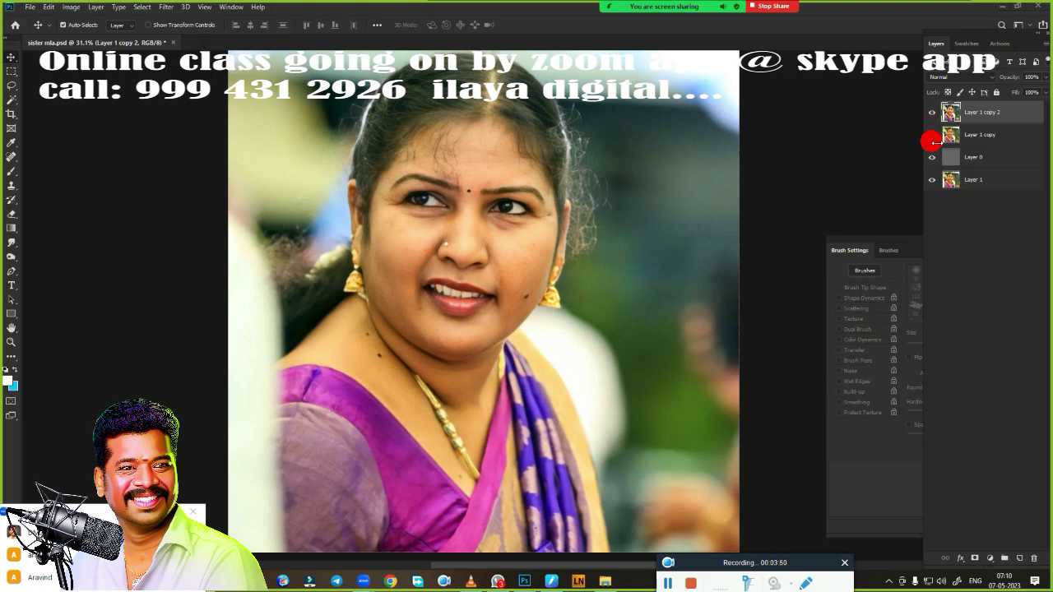
Duplicate the corrected layer as Layer 1 copy 3 and add an empty Layer 2 on top.
double_click(995, 115)
key("ctrl+j")
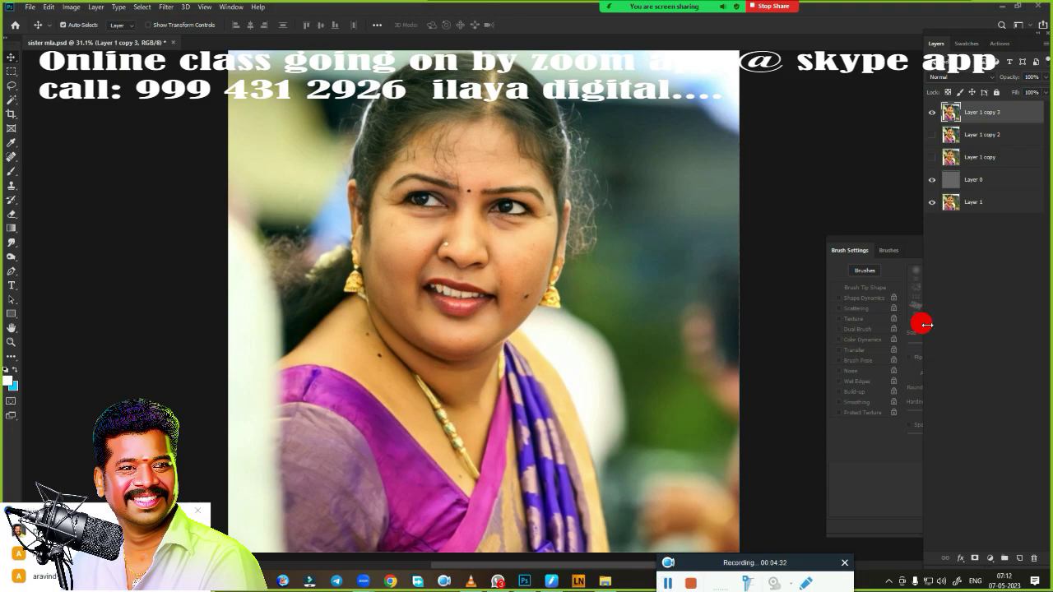
left_click(1020, 559)
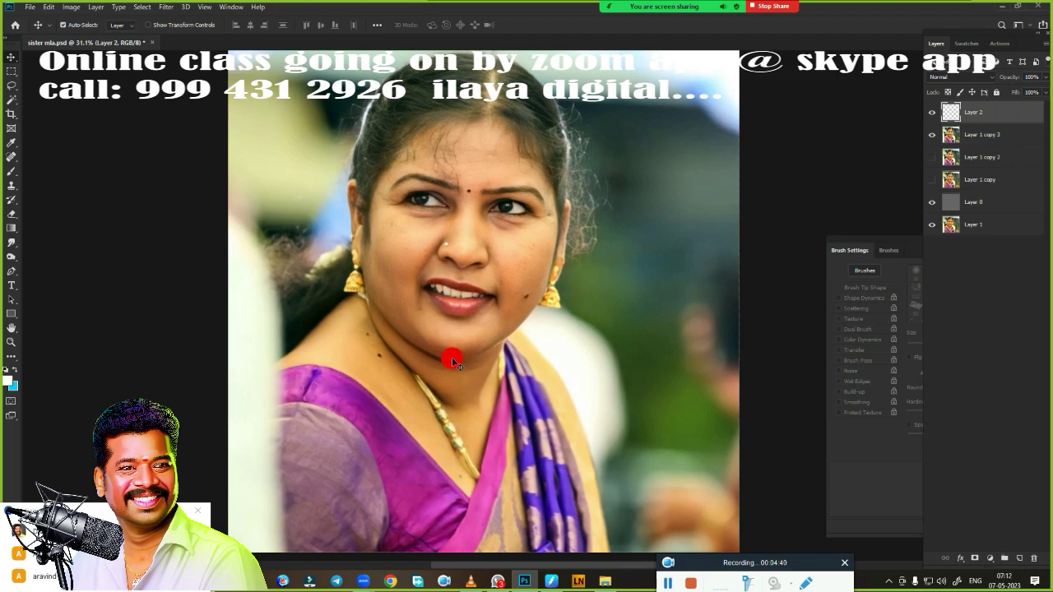
Switch to the Smudge tool and review its brush tip and Transfer settings.
key("r")
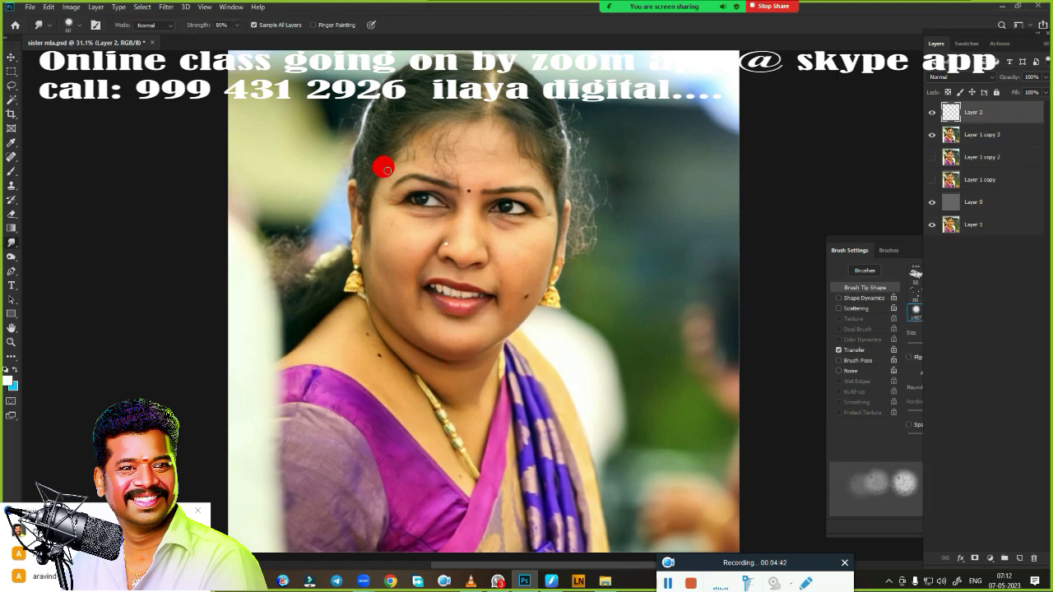
right_click(414, 215)
scroll(790, 361, "down", 2)
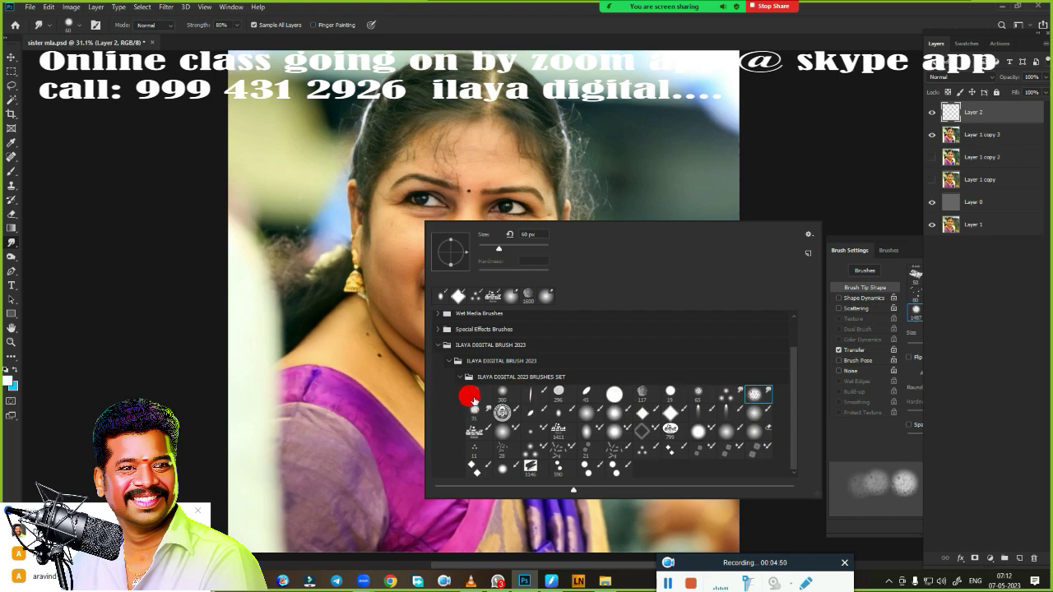
left_click(516, 23)
left_click(898, 240)
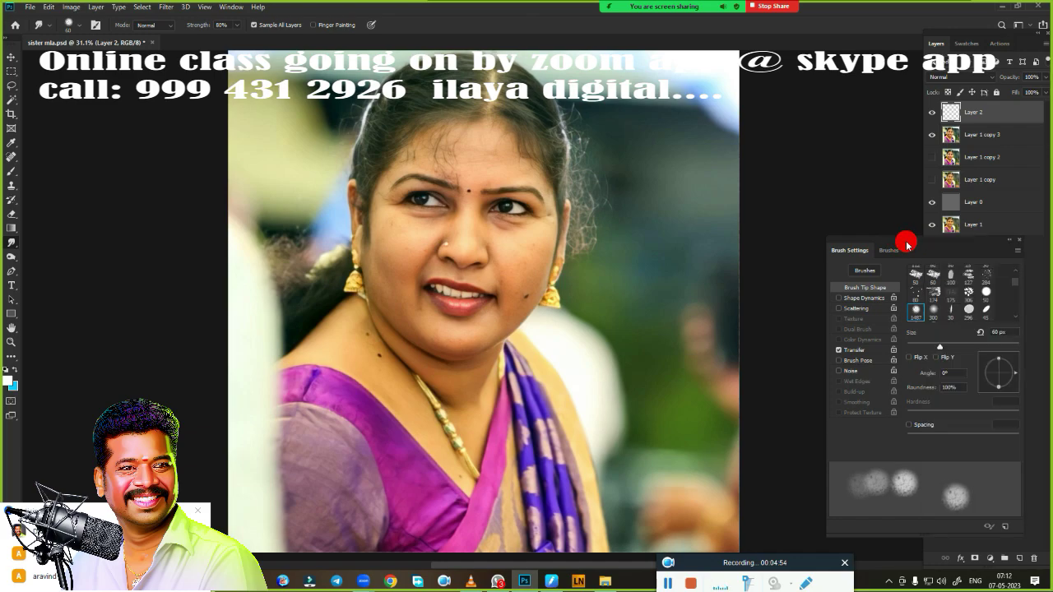
left_click(878, 352)
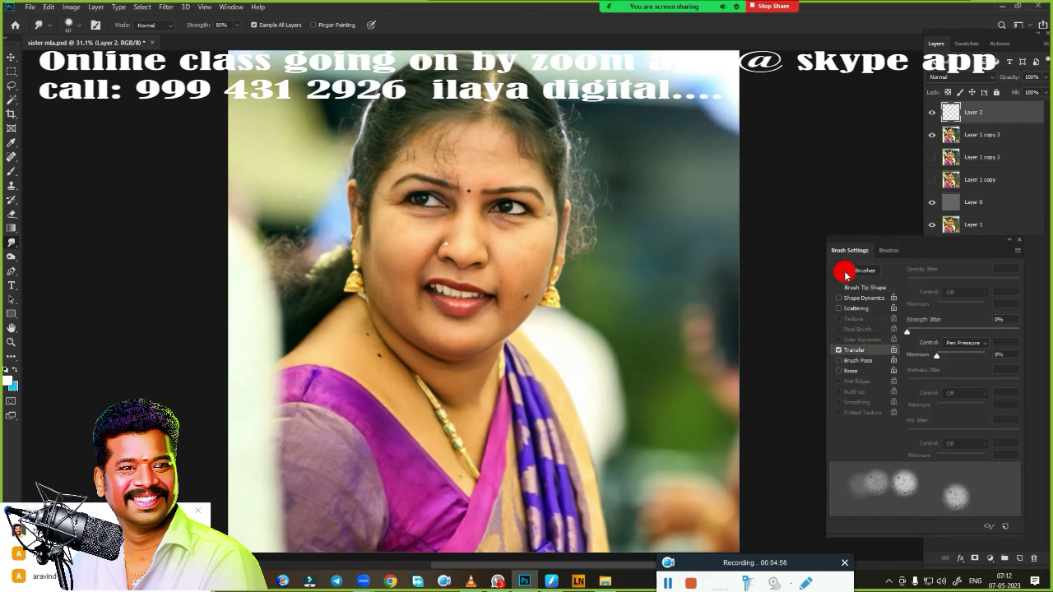
left_click(869, 290)
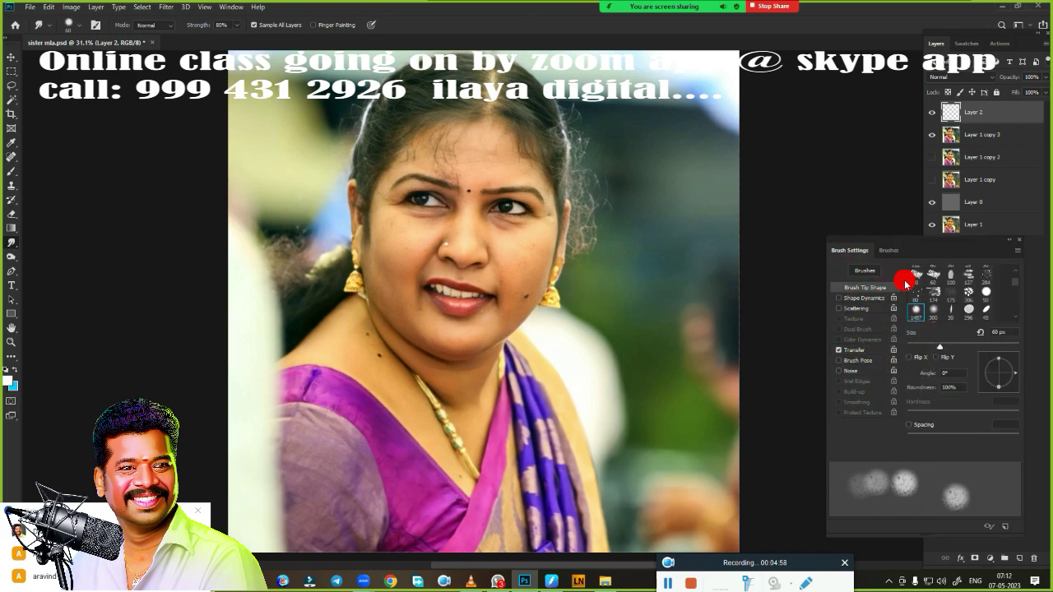
Choose the 60 px smudge brush preset and close the Brush Settings panel.
right_click(308, 111)
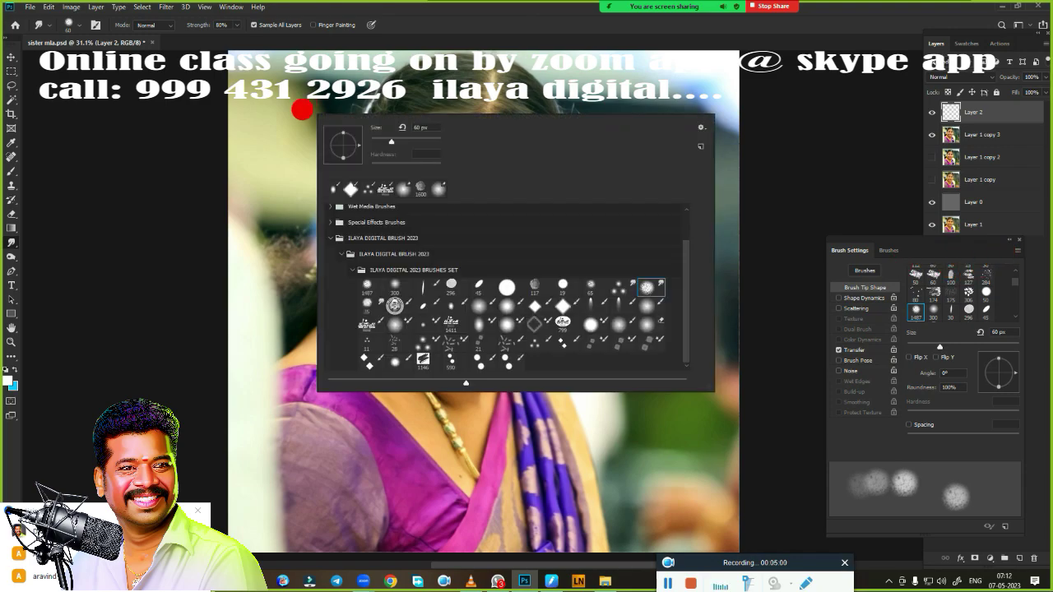
left_click(563, 306)
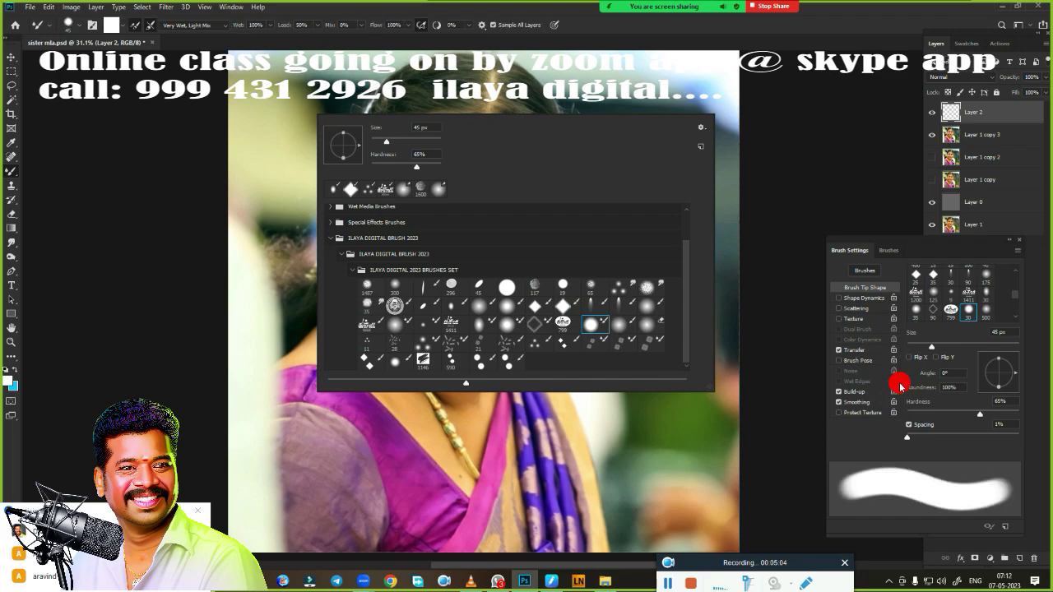
left_click(617, 321)
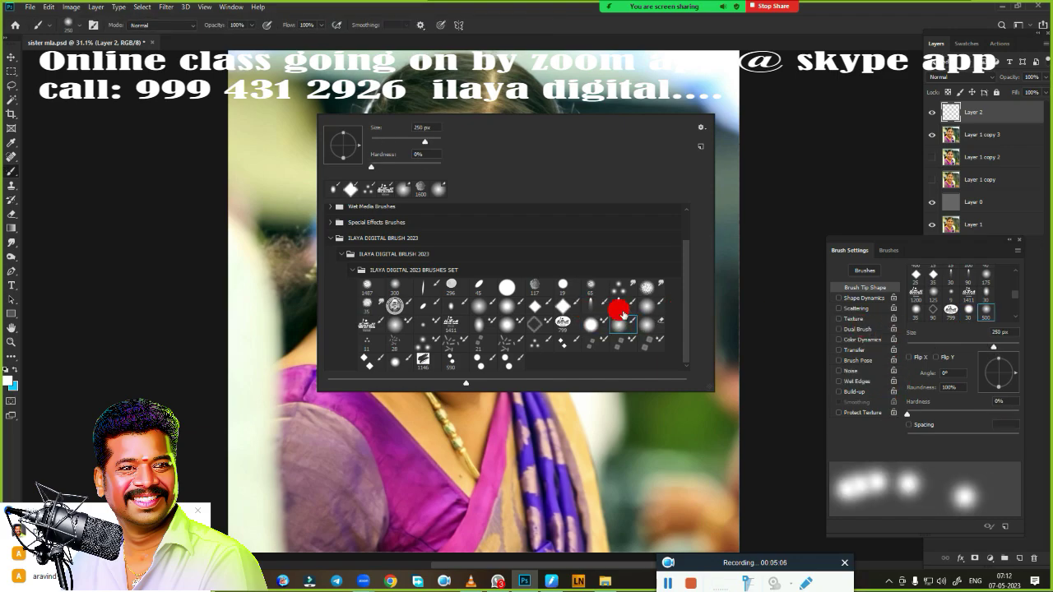
left_click(648, 304)
left_click(647, 284)
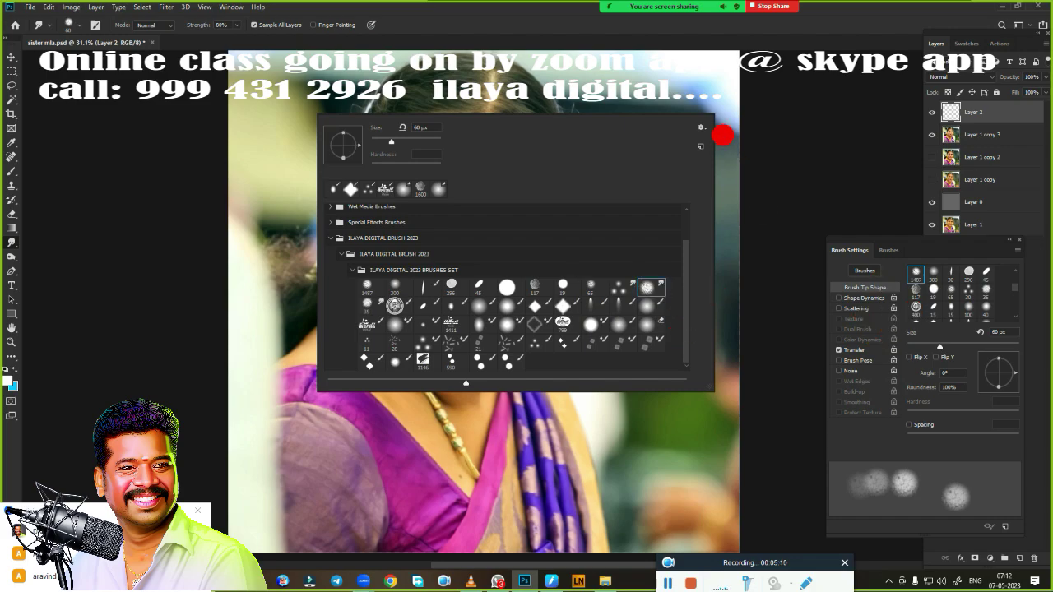
left_click(556, 31)
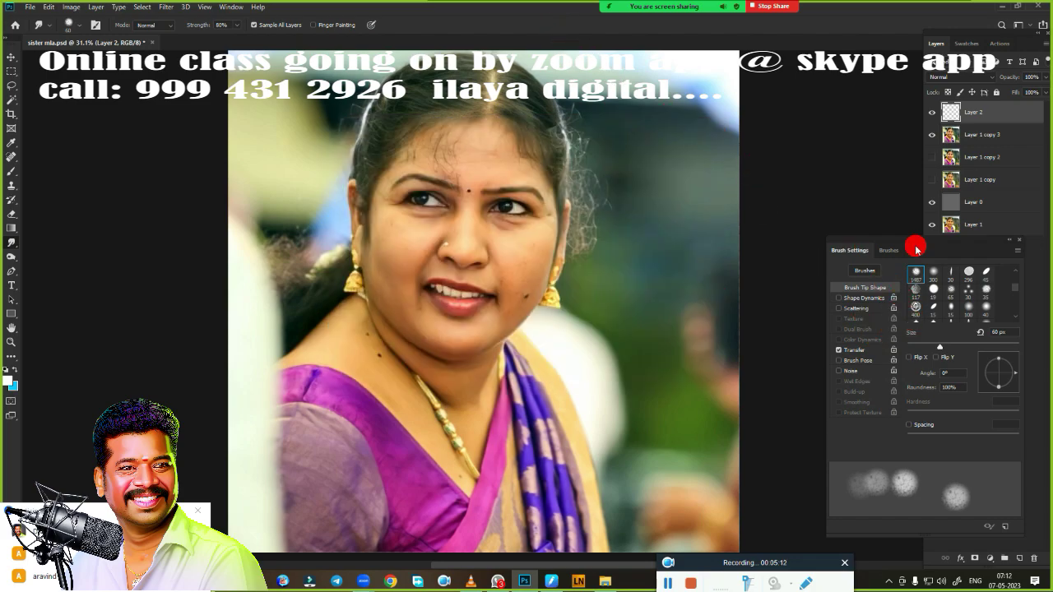
left_click(1019, 242)
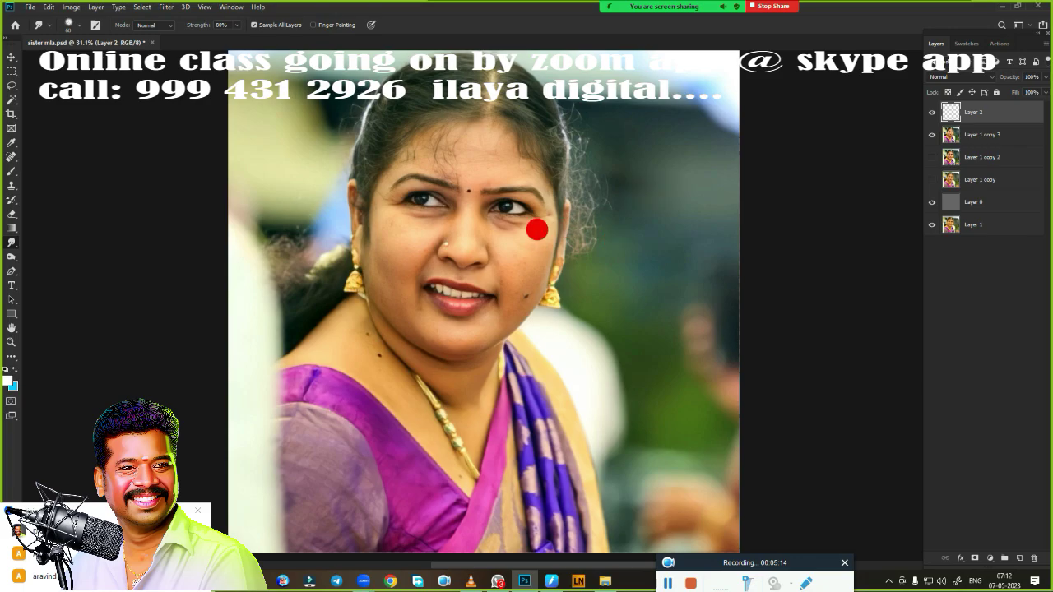
Zoom in around the nose and rotate the view by -5°.
left_click(457, 259, "ctrl")
mouse_move(461, 262)
left_mouse_down()
mouse_move(587, 282)
mouse_move(467, 290)
mouse_move(586, 305)
left_mouse_up()
key("r")
mouse_move(381, 270)
left_mouse_down()
mouse_move(362, 304)
mouse_move(359, 289)
left_mouse_up()
mouse_move(636, 338)
left_mouse_down()
mouse_move(639, 346)
mouse_move(674, 329)
mouse_move(647, 212)
mouse_move(657, 249)
mouse_move(651, 225)
mouse_move(616, 336)
mouse_move(567, 331)
mouse_move(634, 340)
mouse_move(646, 315)
mouse_move(617, 202)
mouse_move(558, 241)
mouse_move(583, 225)
mouse_move(543, 353)
mouse_move(627, 357)
mouse_move(239, 296)
left_mouse_up()
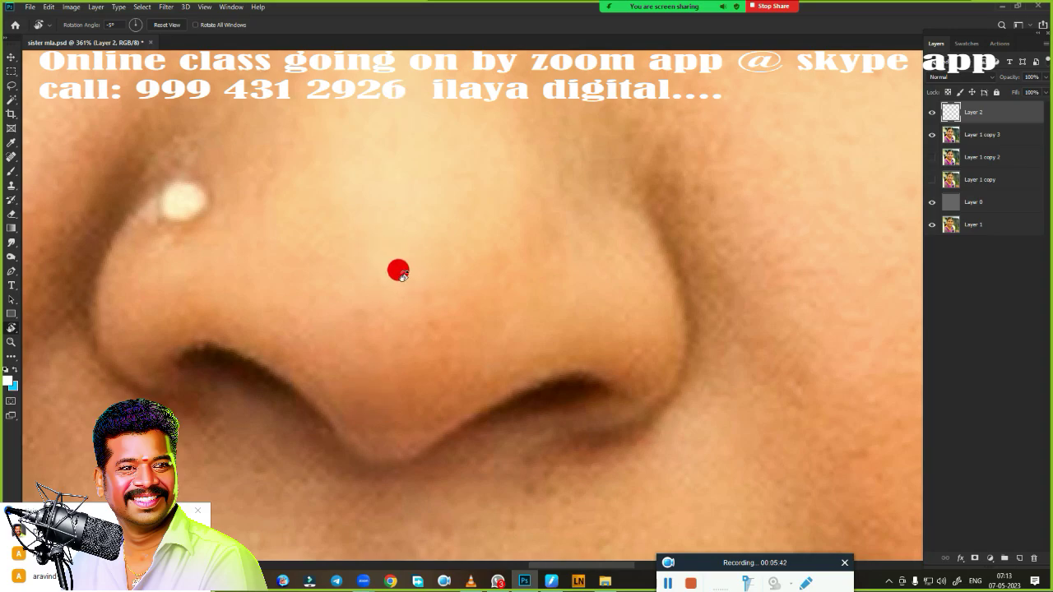
scroll(576, 352, "down", 3)
scroll(609, 336, "up", 2)
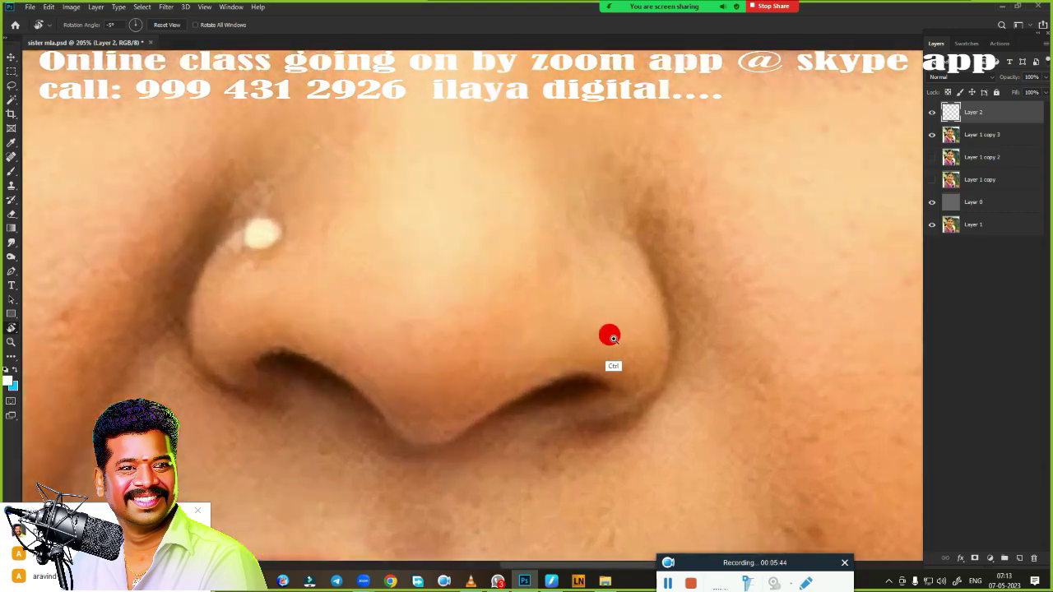
scroll(617, 301, "up", 2)
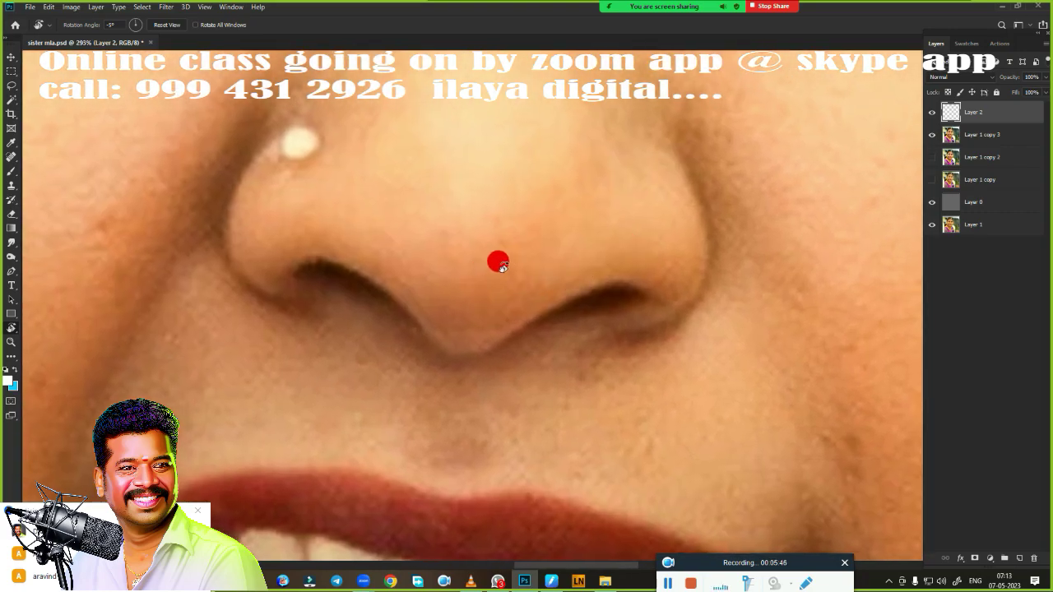
left_click(509, 375)
Choose the soft 30 px Very Wet, Light Mix mixer brush preset.
key("b")
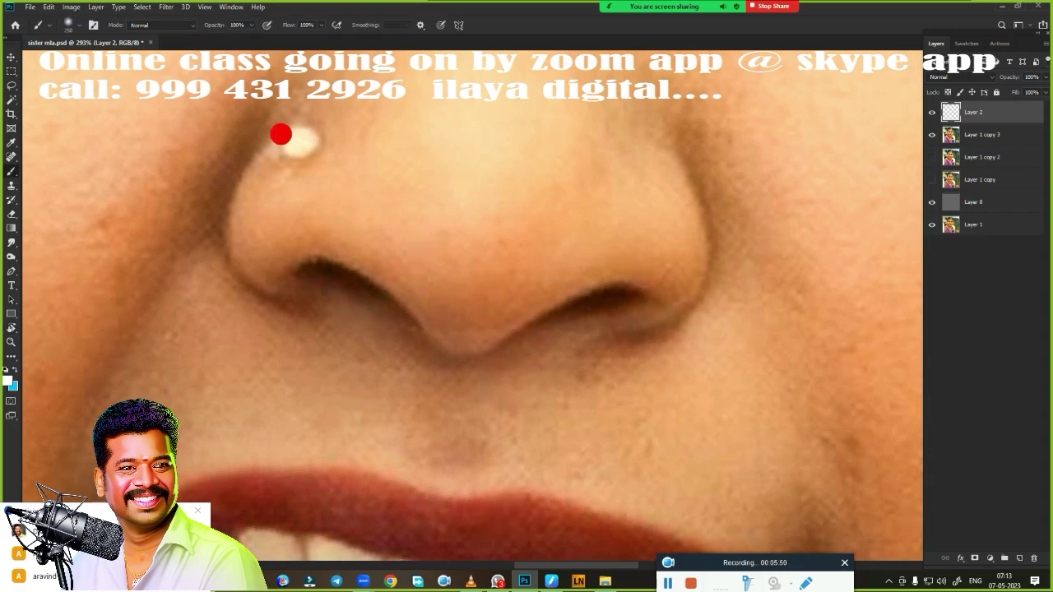
right_click(444, 292)
left_click(516, 497)
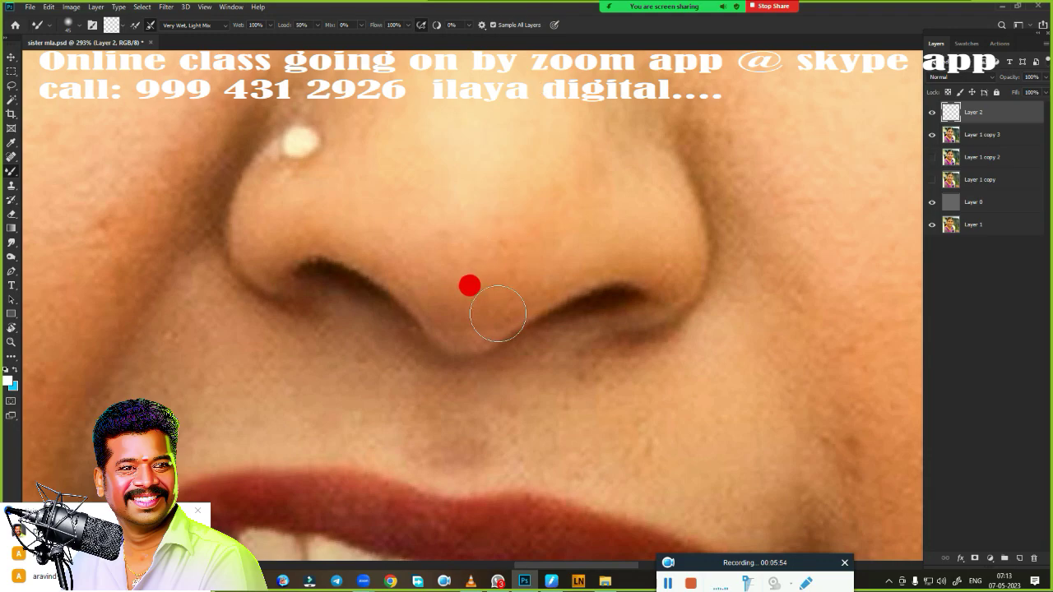
right_click(376, 186)
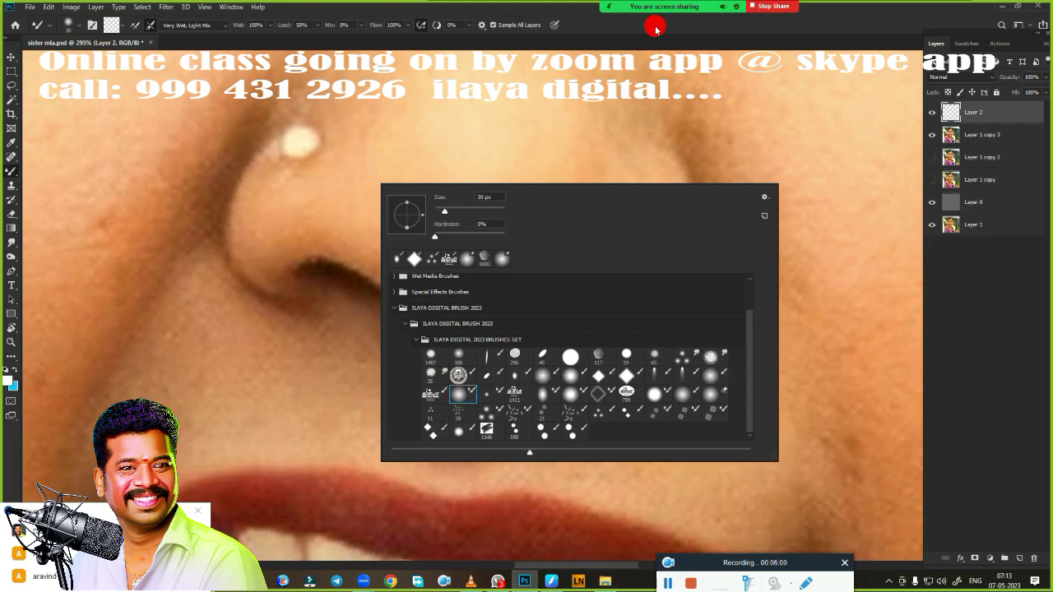
Zoom in on the nose and paint skin-toned strokes around the nostril on Layer 2.
key("Return")
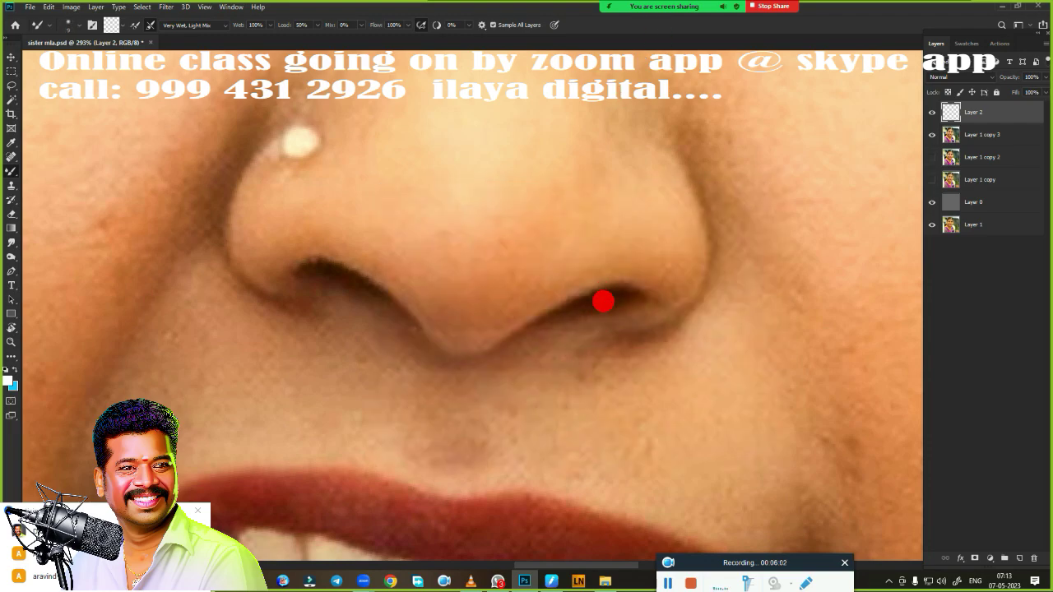
key("ctrl+minus")
key("ctrl+minus")
key("ctrl+minus")
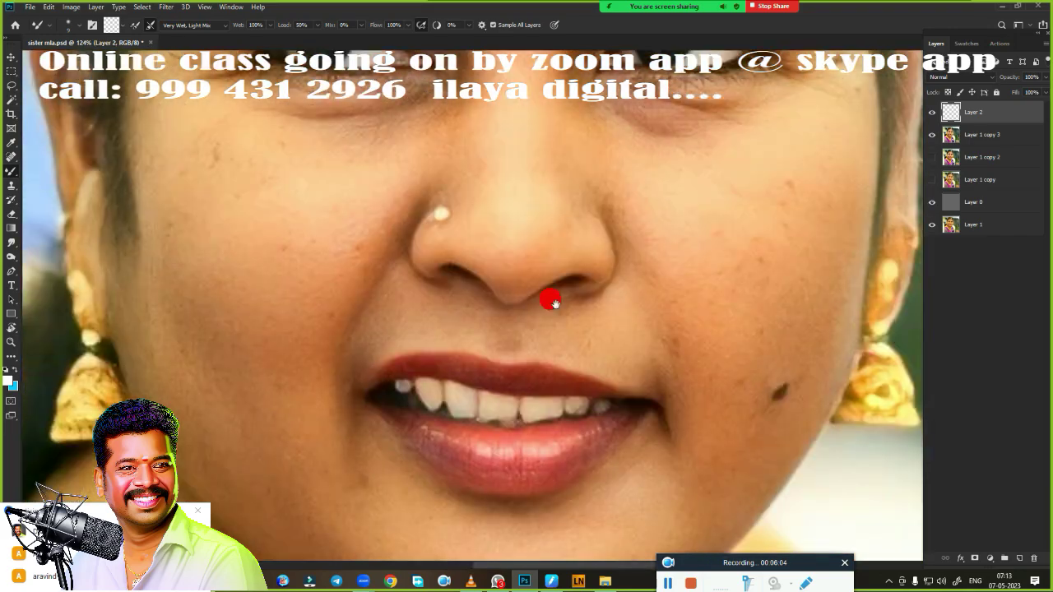
key("ctrl+plus")
key("ctrl+plus")
left_click_drag(564, 285, 500, 350)
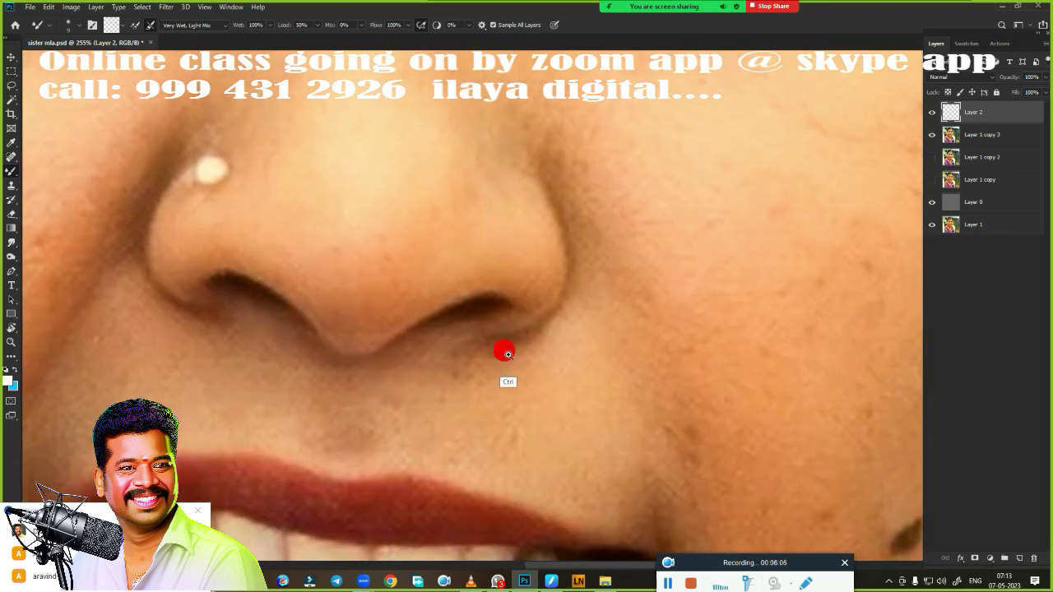
scroll(533, 359, "up", 2)
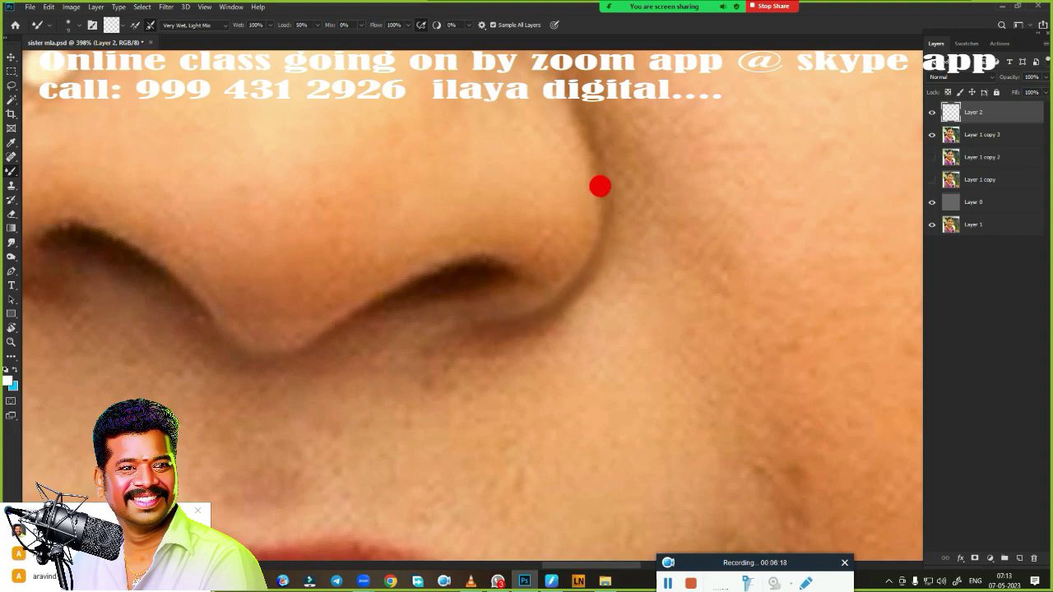
scroll(578, 275, "up", 4)
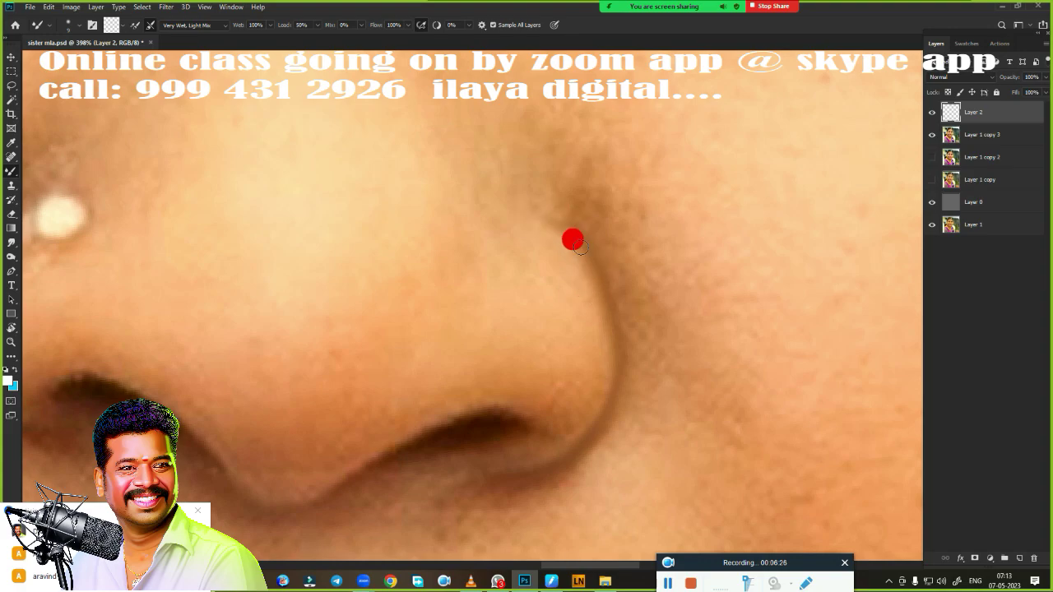
left_click_drag(489, 347, 732, 143)
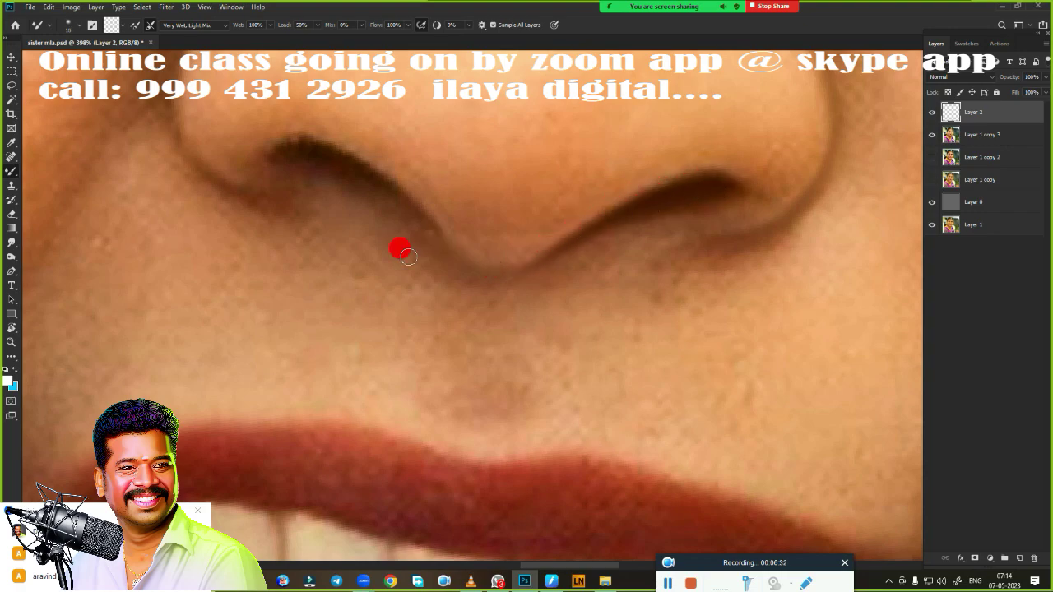
Trace the nose's left side and nostril with strokes, then hide Layer 1 copy 3 to check them.
left_click_drag(408, 285, 433, 394)
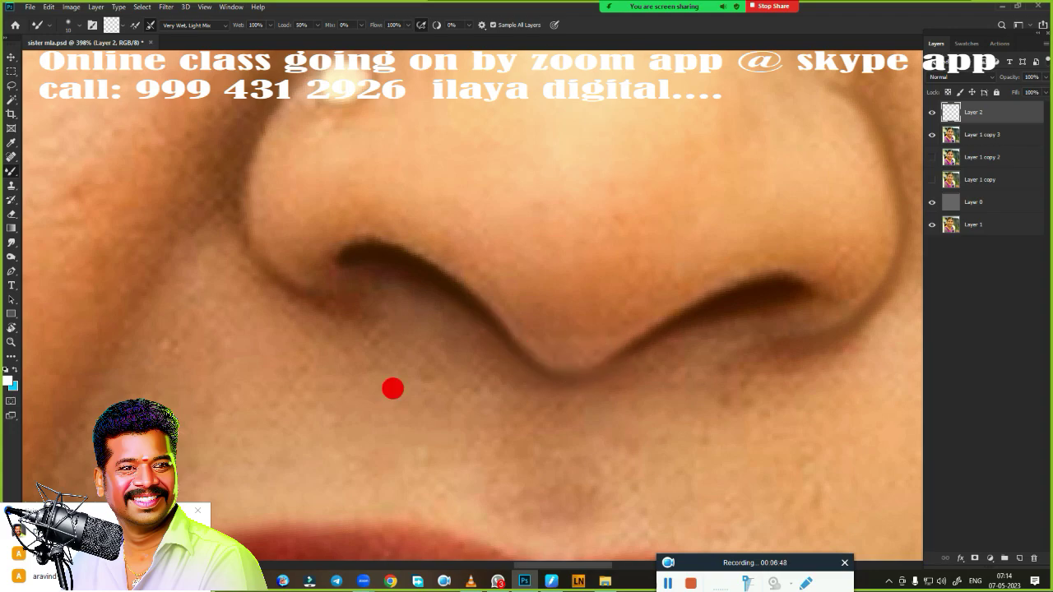
left_click_drag(392, 388, 600, 414)
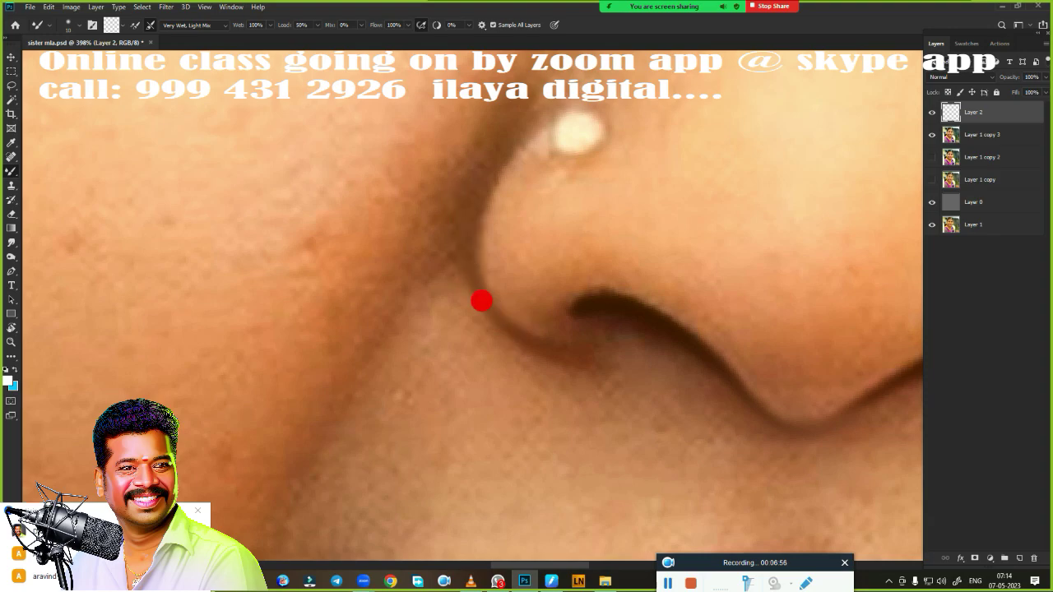
left_click_drag(551, 329, 489, 379)
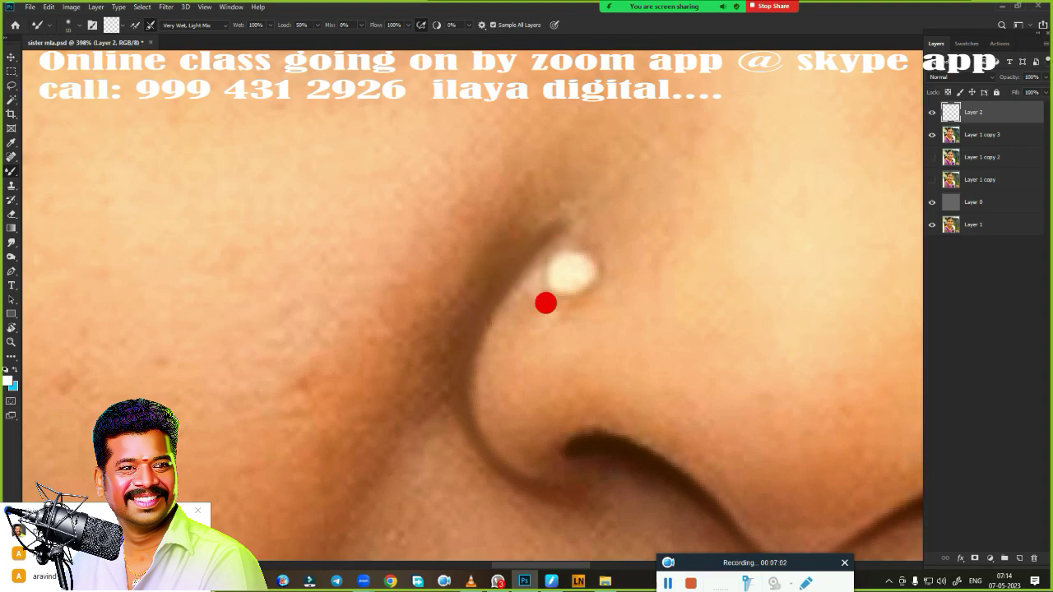
left_click_drag(566, 393, 601, 179)
scroll(584, 312, "down", 5)
left_click_drag(538, 331, 392, 303)
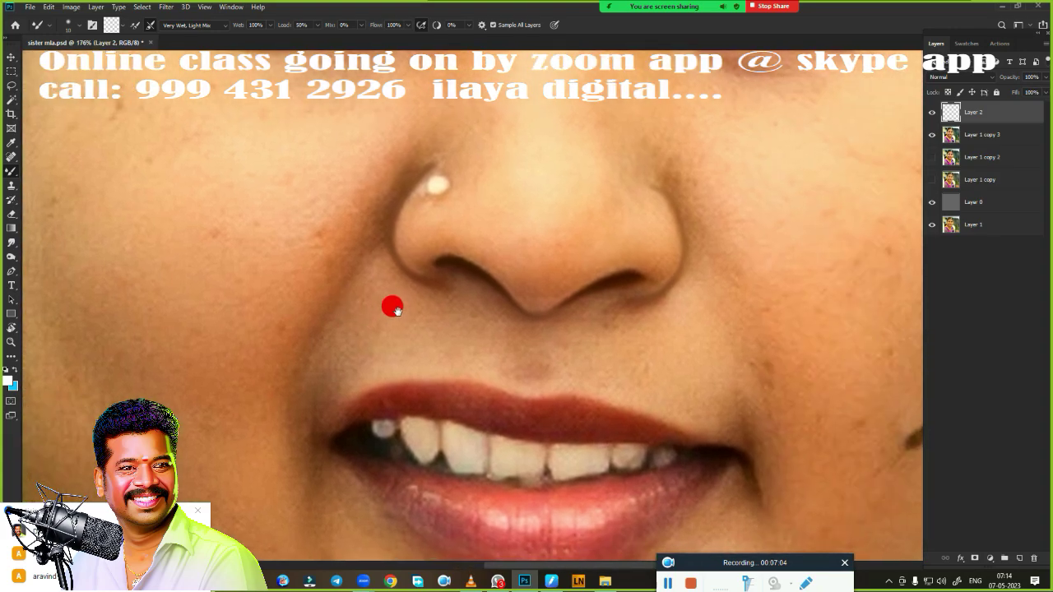
left_click(932, 134)
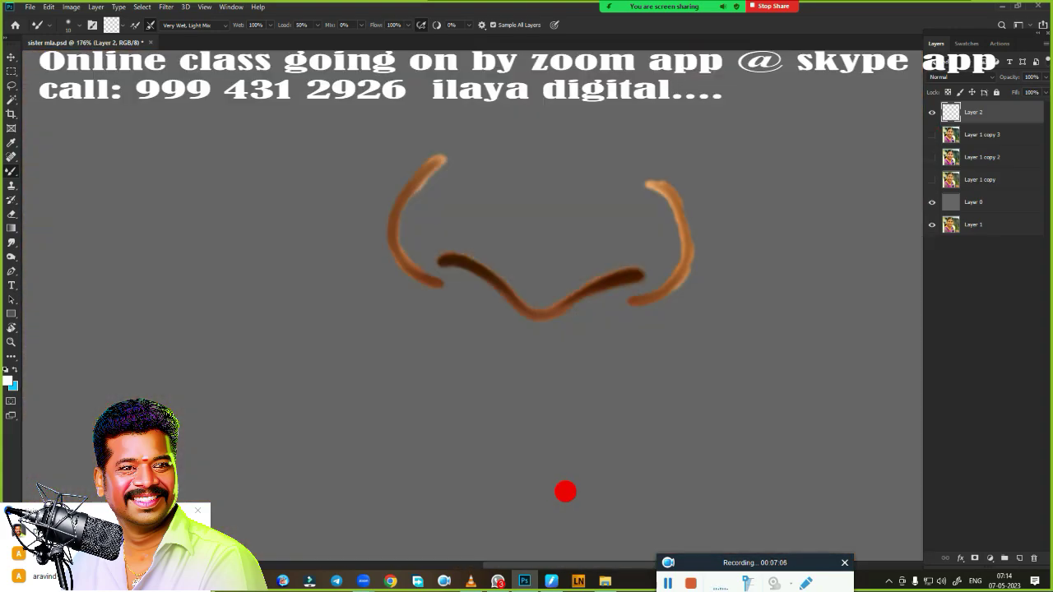
Turn Layer 1 copy 3 back on and review the nose strokes across the lower face at 95.5%.
left_click(932, 135)
scroll(535, 374, "down", 3)
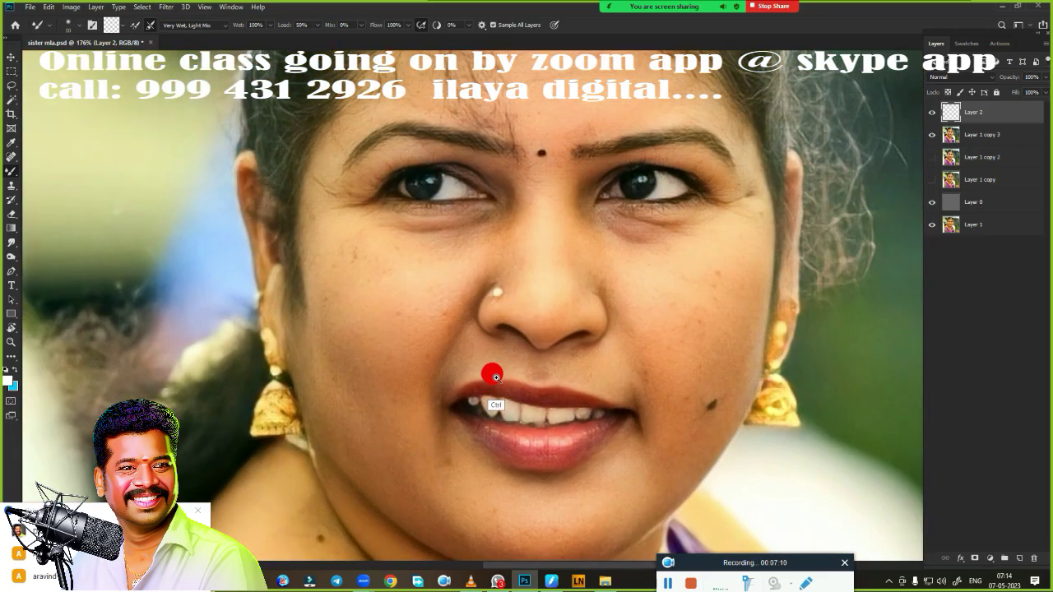
scroll(496, 378, "up", 3)
scroll(550, 359, "up", 1)
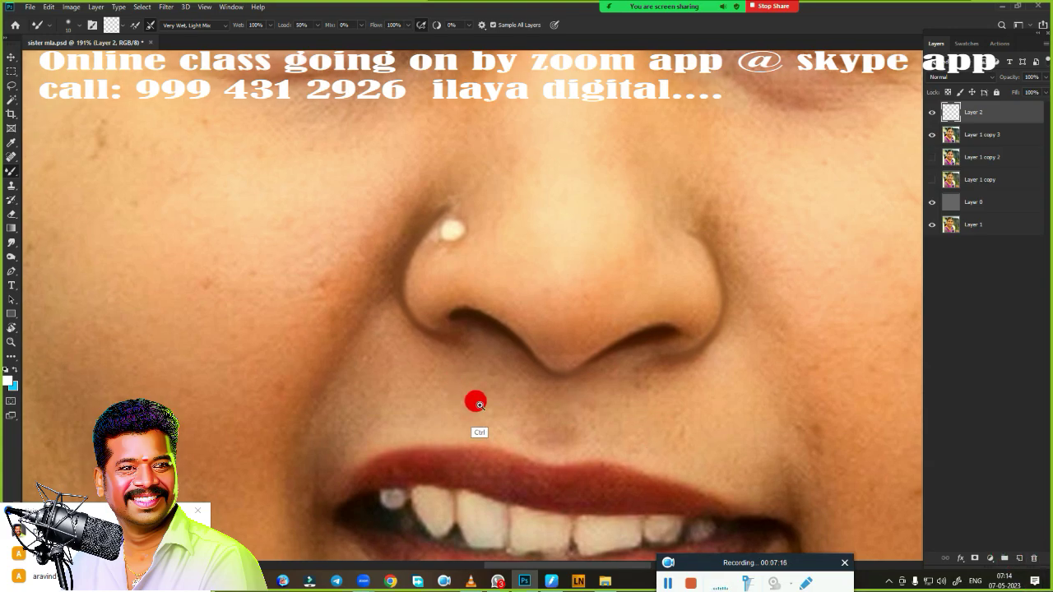
scroll(543, 346, "up", 2)
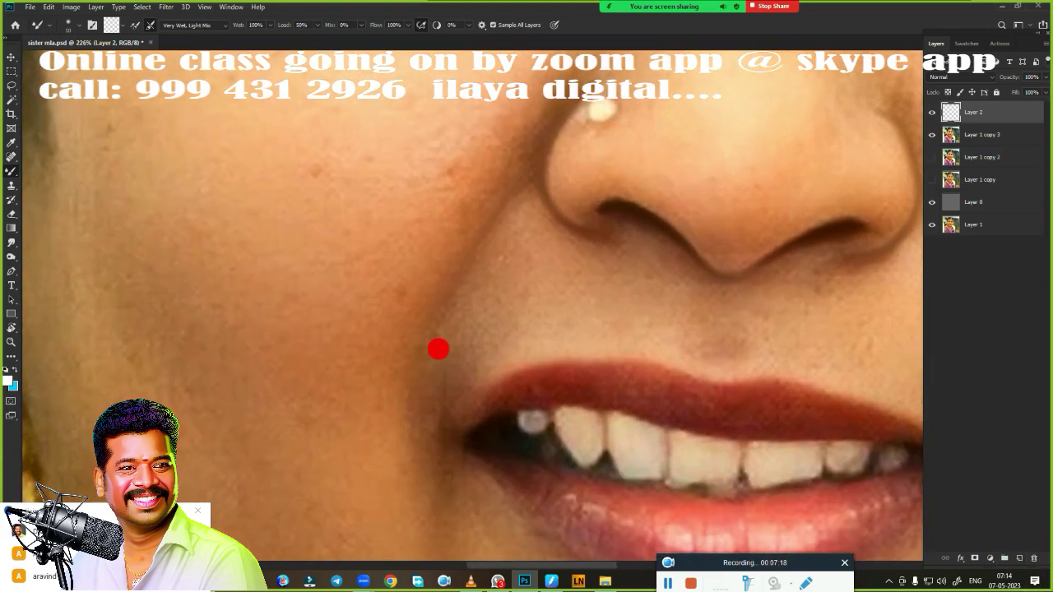
left_click_drag(436, 350, 352, 381)
left_click_drag(508, 303, 475, 204)
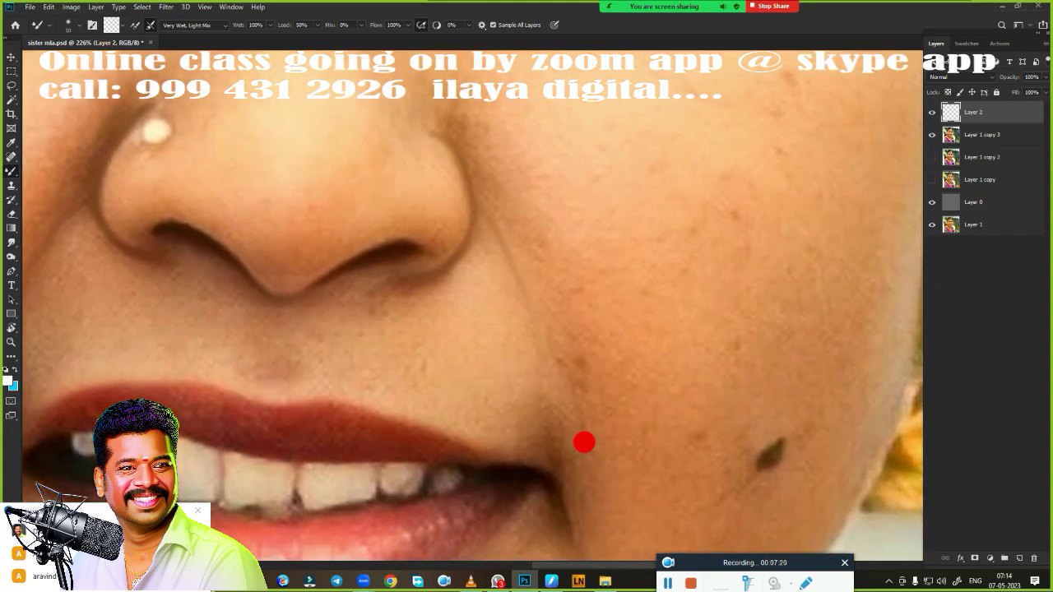
scroll(493, 400, "down", 4)
scroll(679, 260, "up", 1)
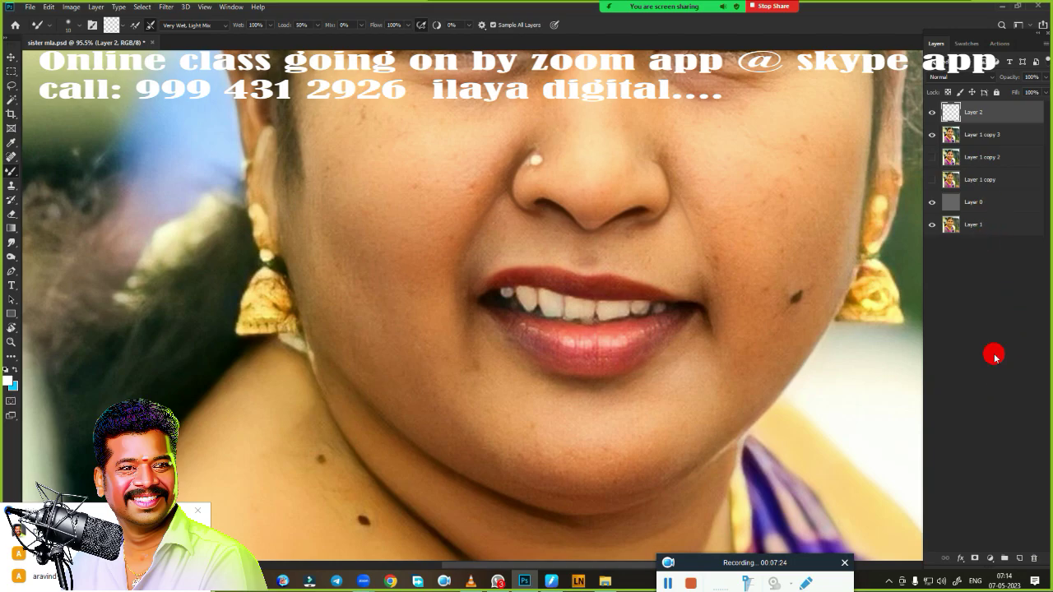
Add a new Layer 3, hide Layer 2, and switch to the Pen tool.
left_click(1019, 558)
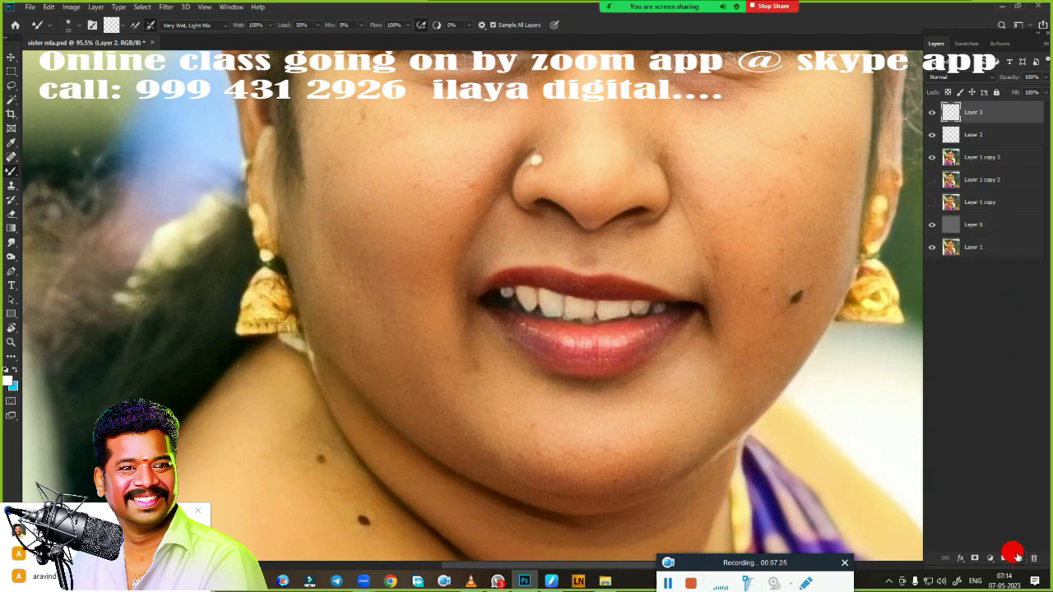
left_click(932, 134)
scroll(629, 303, "up", 4)
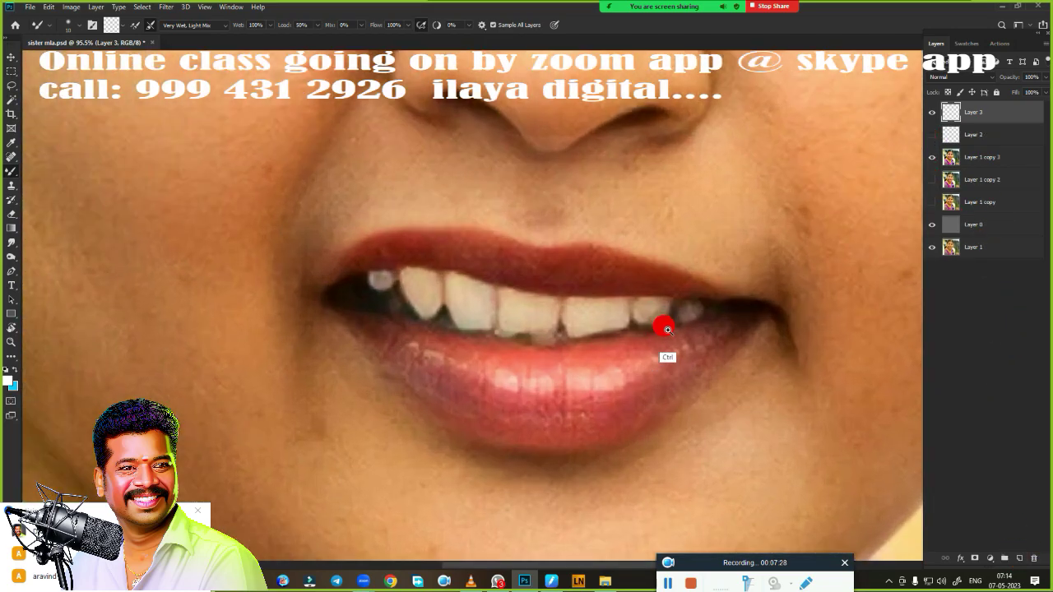
scroll(576, 412, "up", 2)
key("p")
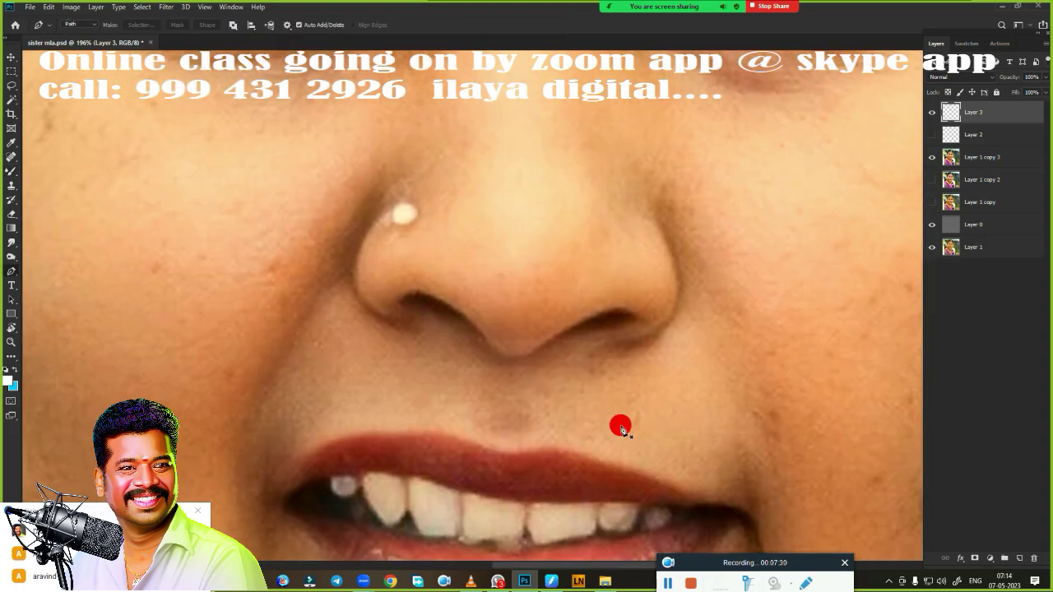
scroll(372, 333, "up", 2)
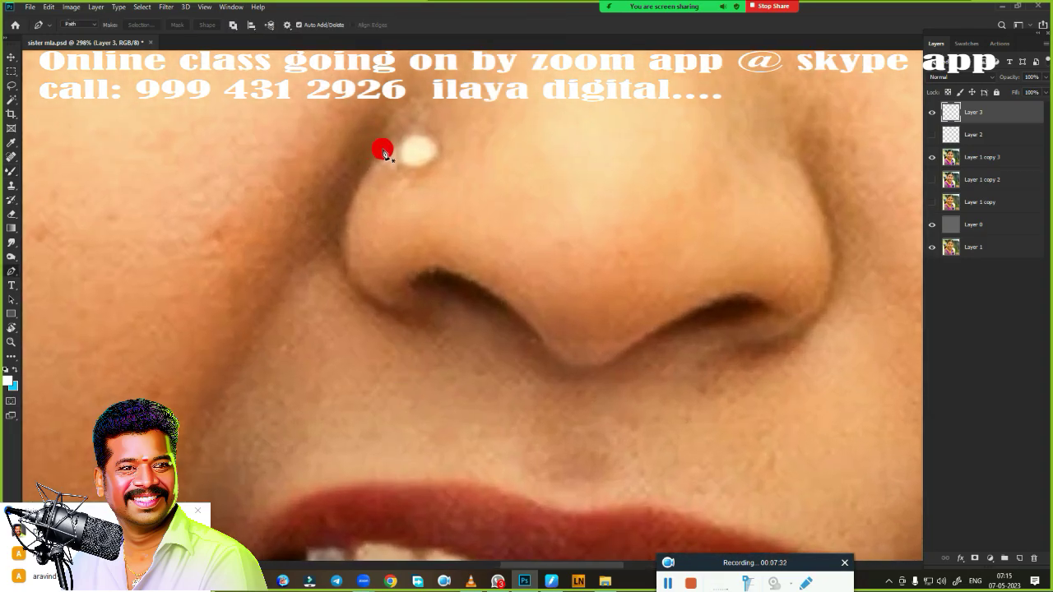
Draw the pen path from the nose's top-left down its left side and around the left nostril.
left_click(382, 149)
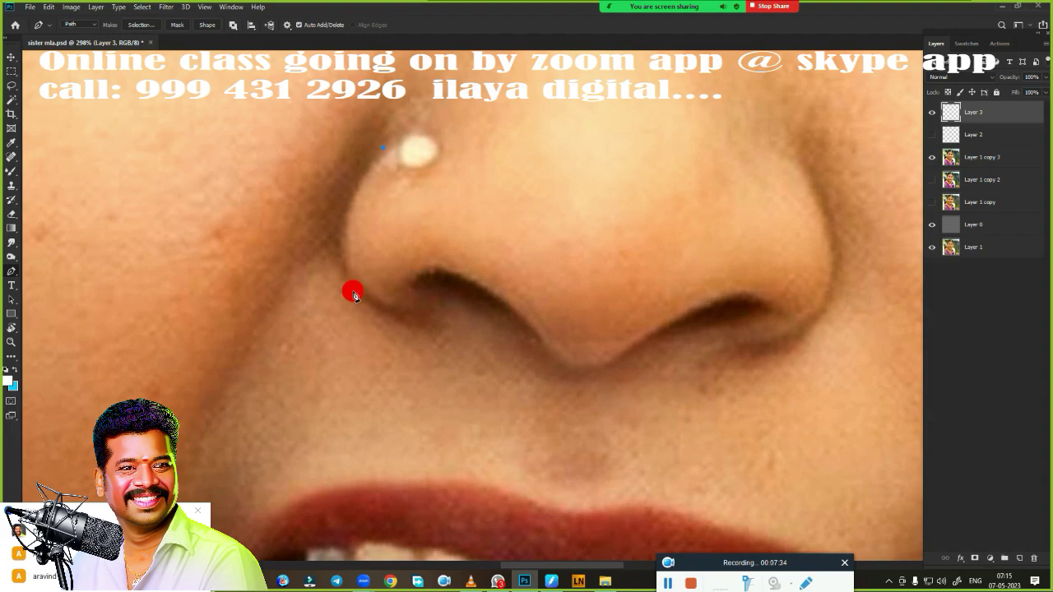
left_click_drag(356, 294, 401, 364)
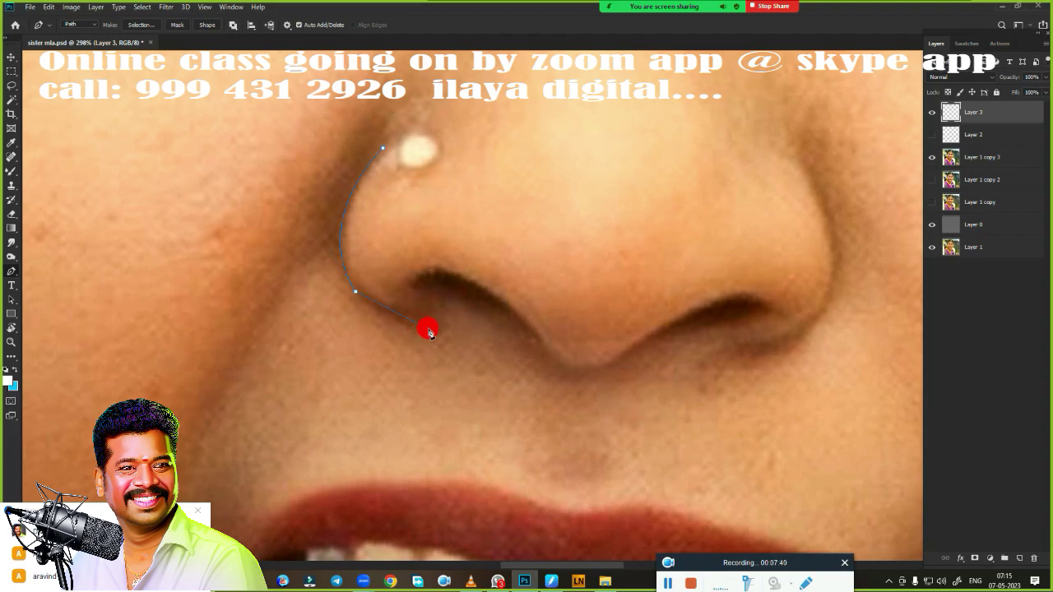
left_click_drag(466, 335, 469, 334)
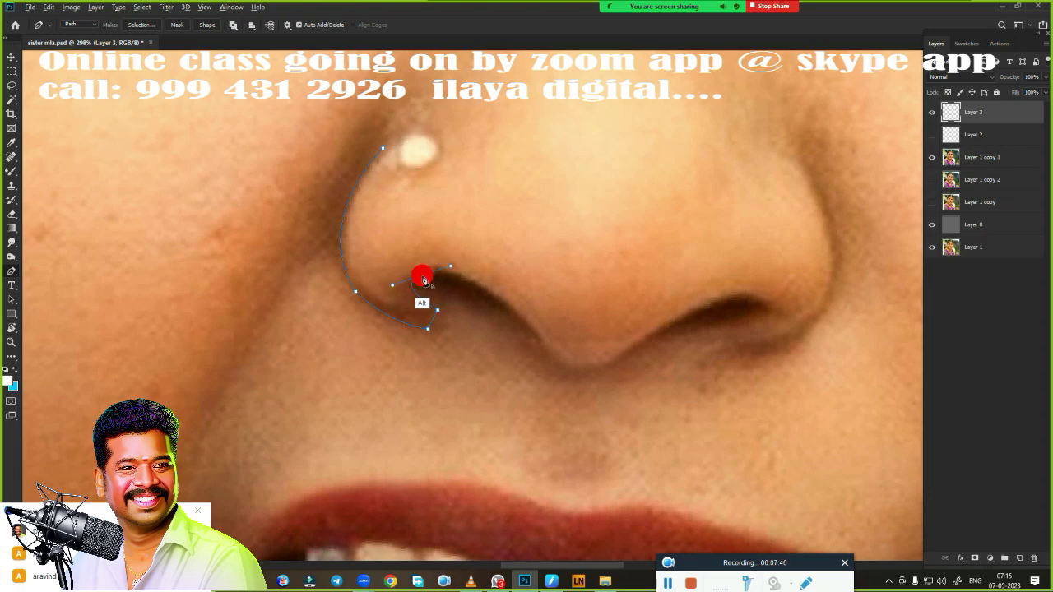
left_click(421, 274, "alt")
left_click_drag(542, 343, 595, 397)
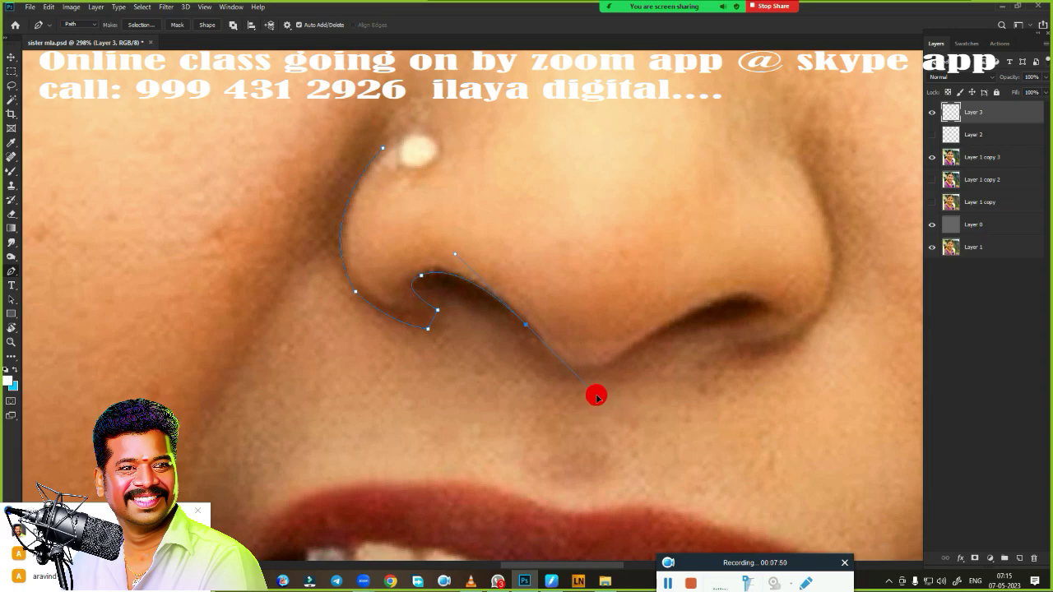
left_click(526, 324, "alt")
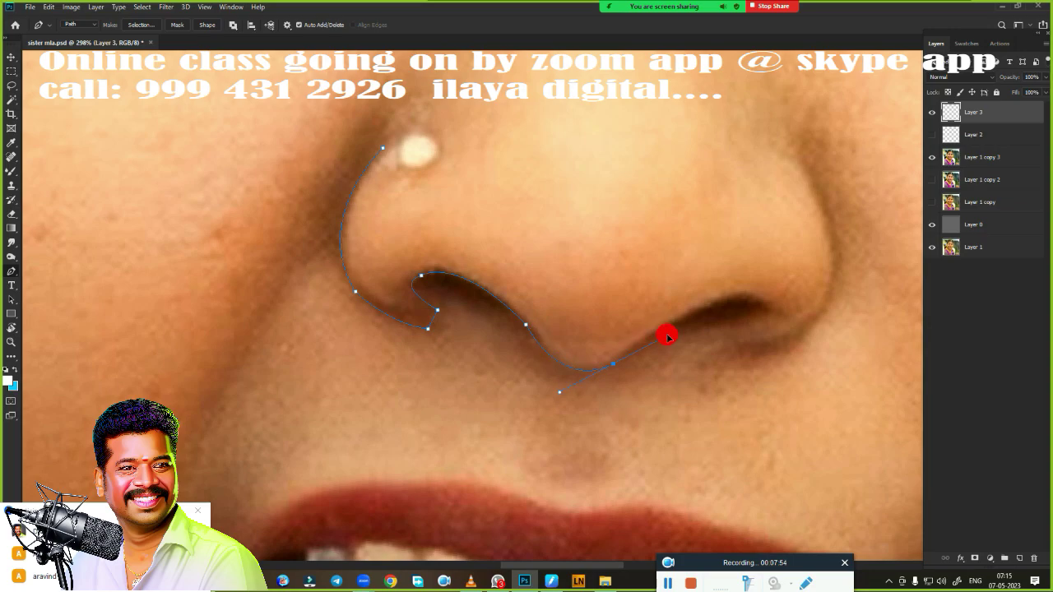
key("ctrl+z")
left_click(573, 370, "alt")
Continue the path along the nose's bottom, around the right nostril and up across the bridge.
left_click_drag(671, 321, 638, 350)
left_click_drag(767, 306, 795, 334)
left_click_drag(761, 359, 574, 458)
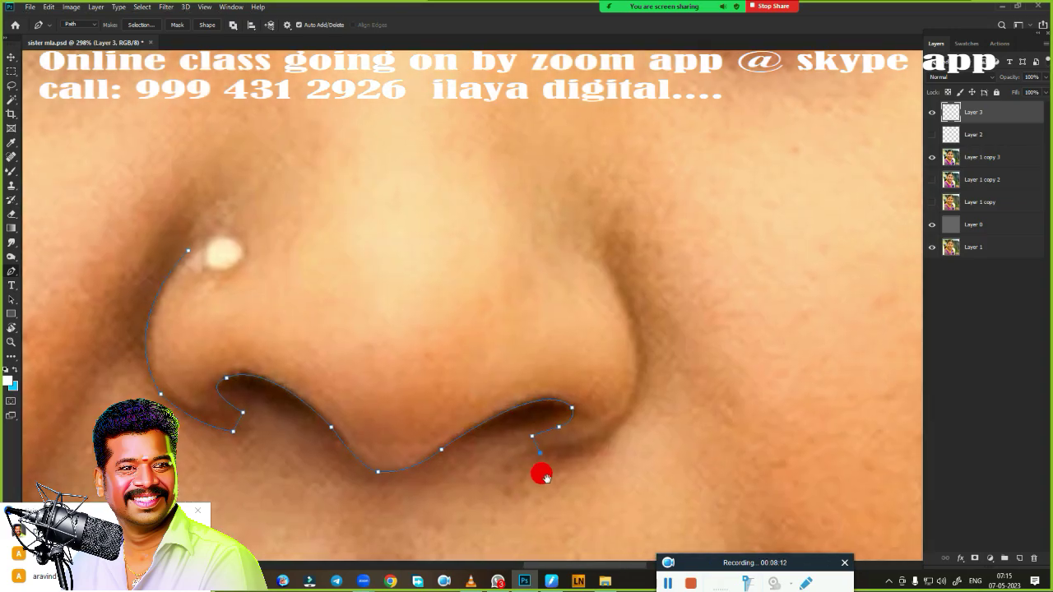
left_click_drag(649, 380, 668, 311)
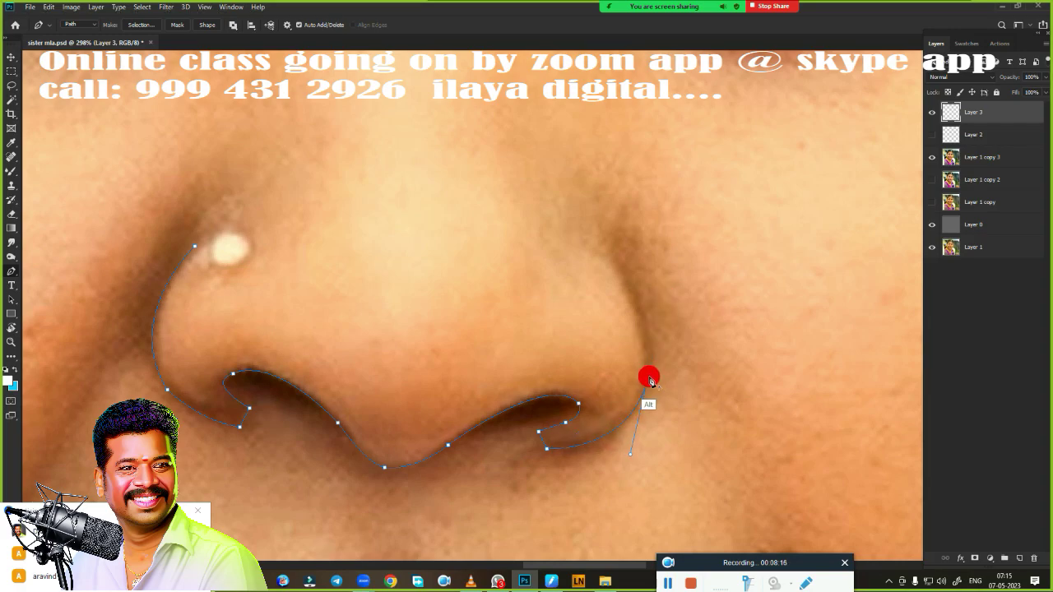
left_click_drag(605, 251, 562, 230)
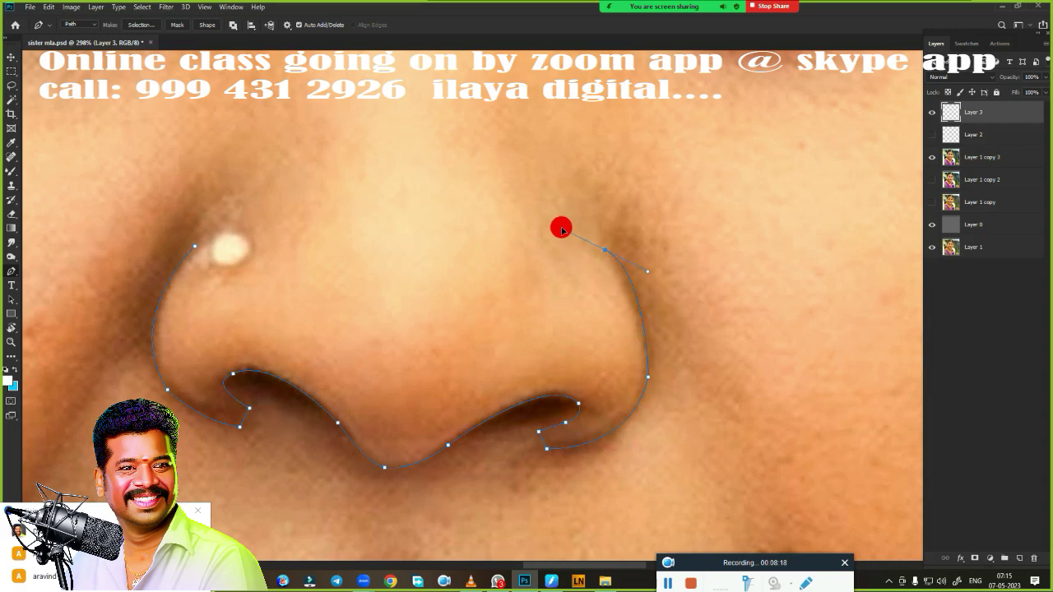
left_click(606, 250, "alt")
left_click_drag(549, 229, 528, 242)
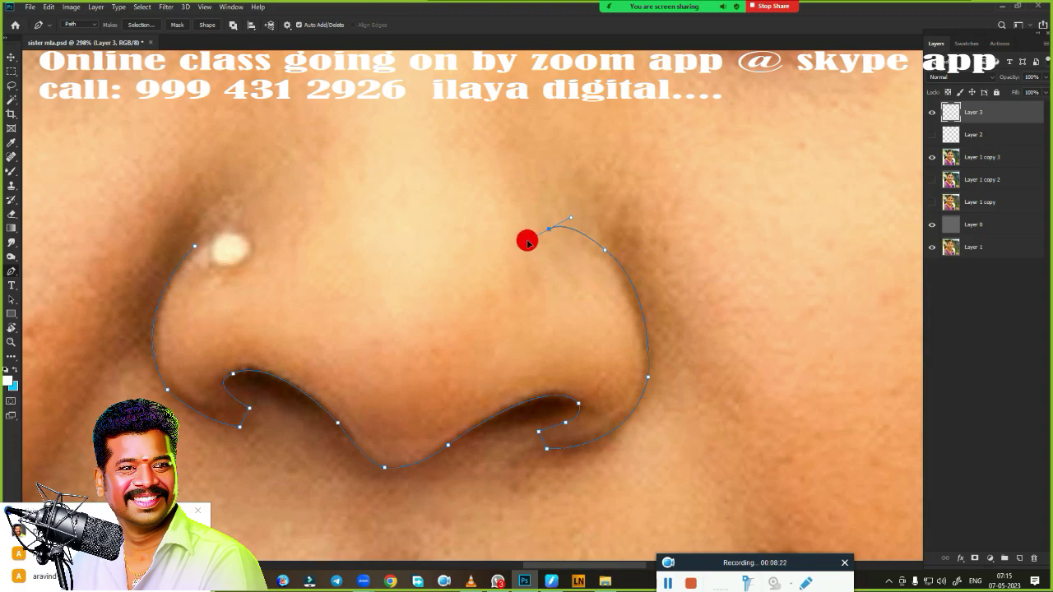
scroll(543, 304, "down", 3)
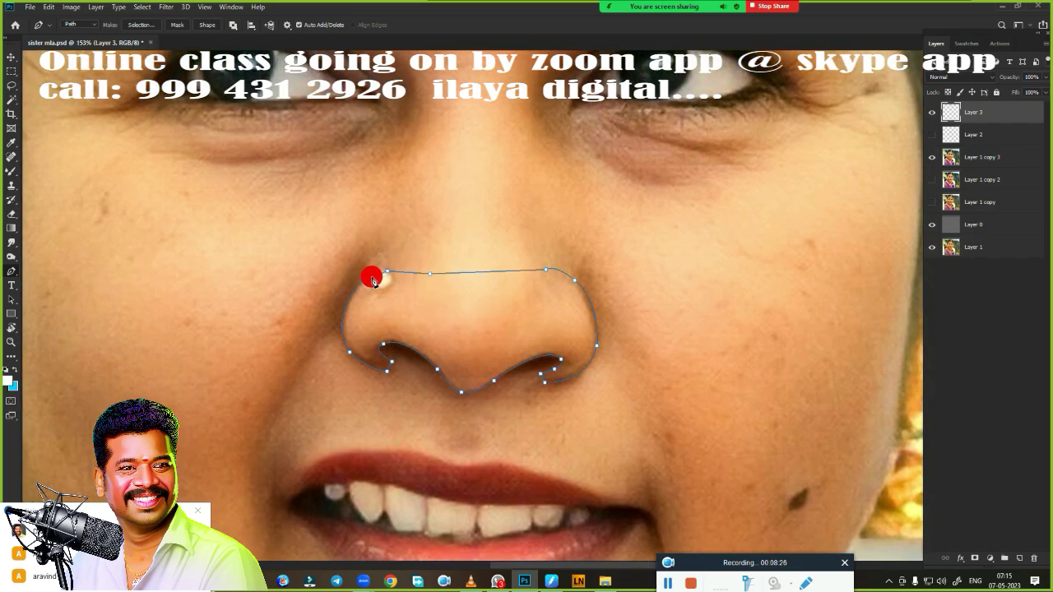
Load the nose path as a selection feathered by 1.2 pixels.
key("ctrl+Return")
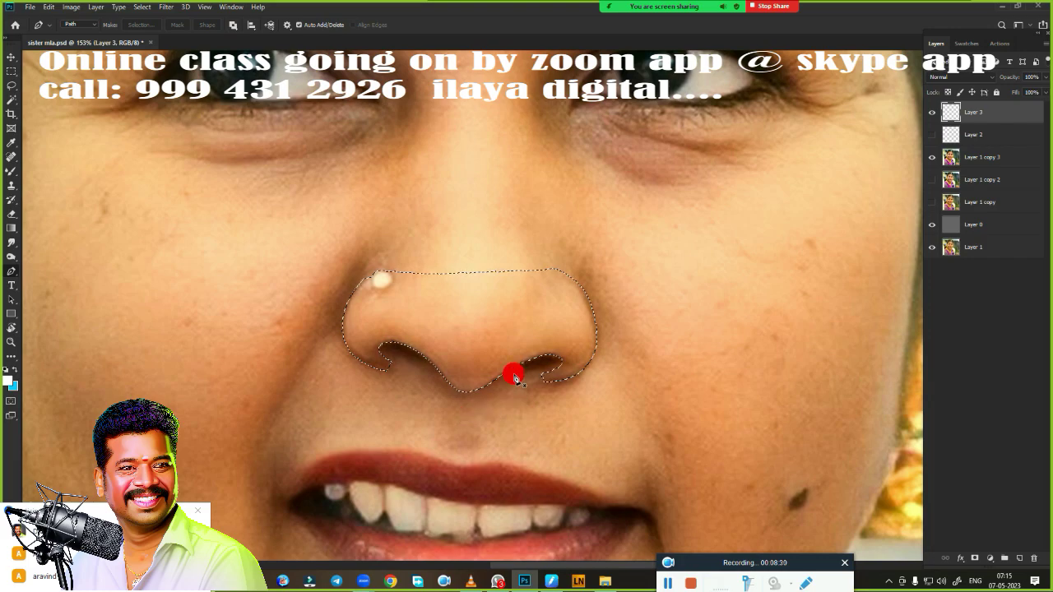
key("shift+F6")
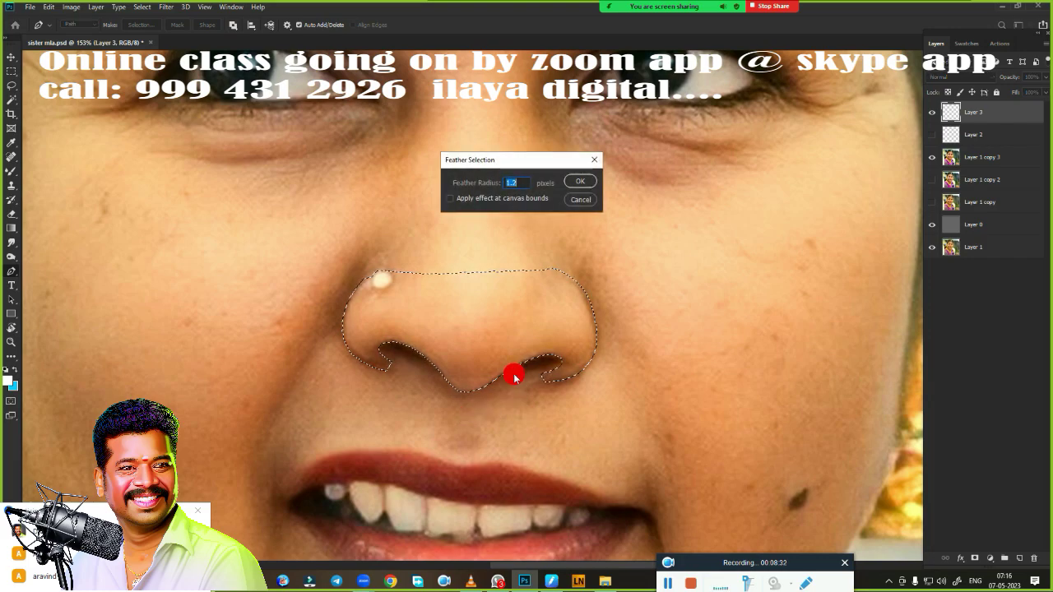
type("2")
key("Return")
Zoom around the nose and briefly deselect, then restore the nose selection to check it.
scroll(578, 299, "up", 3)
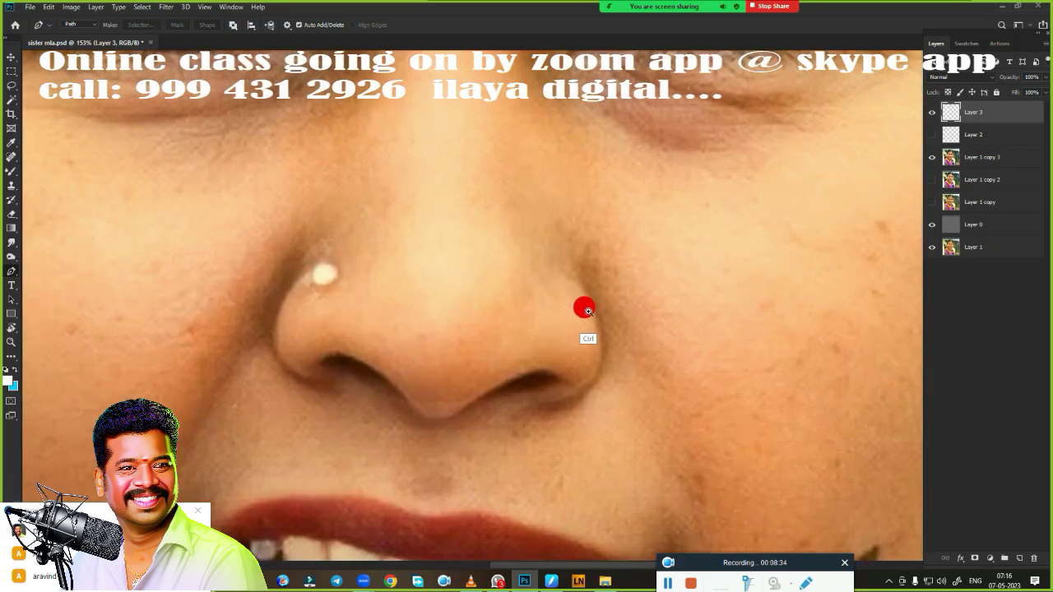
scroll(686, 227, "down", 1)
scroll(650, 266, "up", 2)
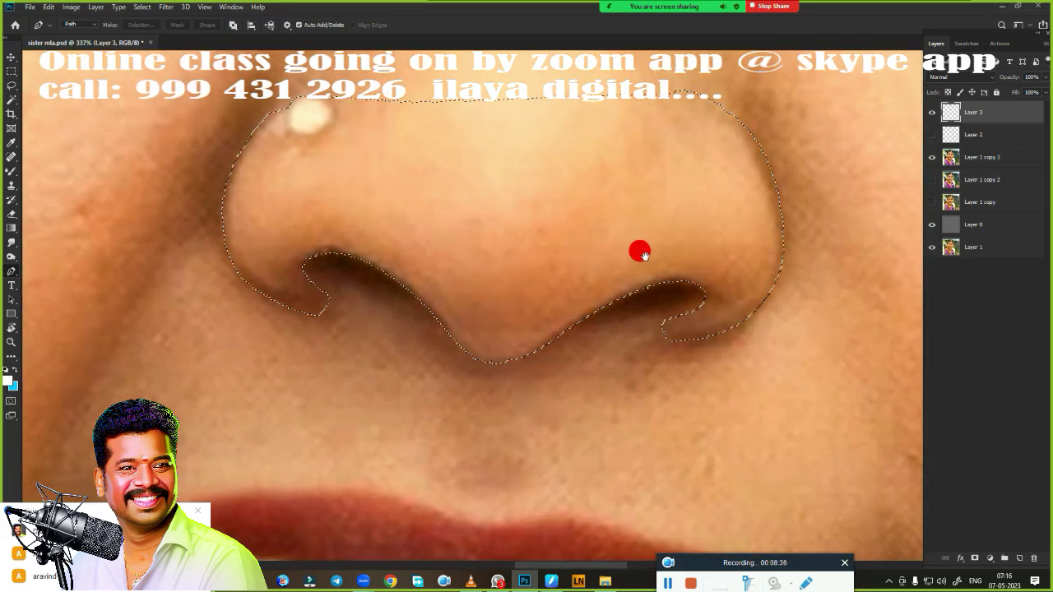
scroll(639, 249, "up", 2)
scroll(652, 279, "up", 1)
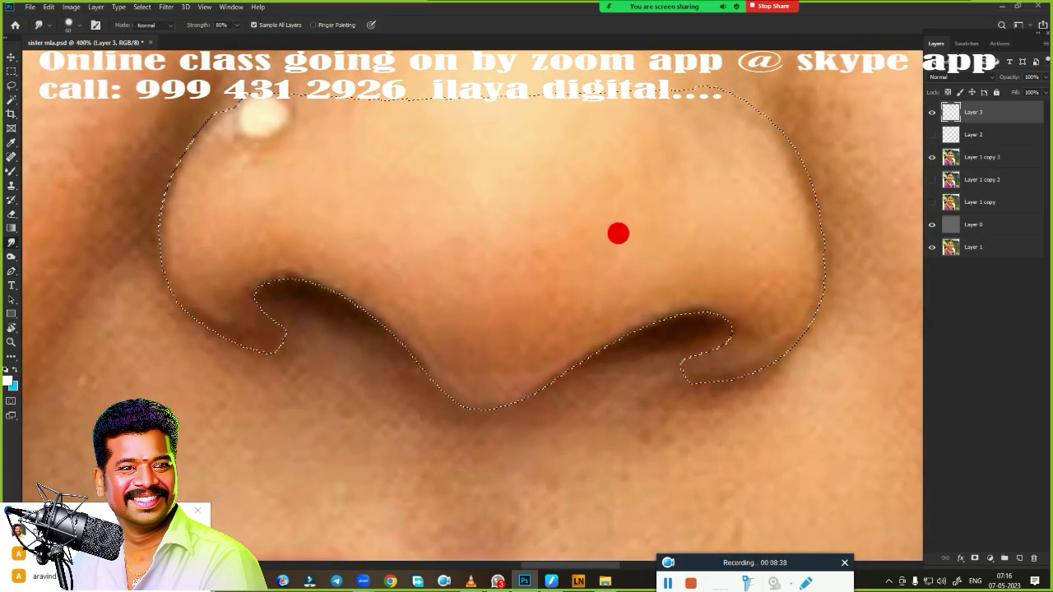
scroll(634, 303, "down", 1)
key("ctrl+d")
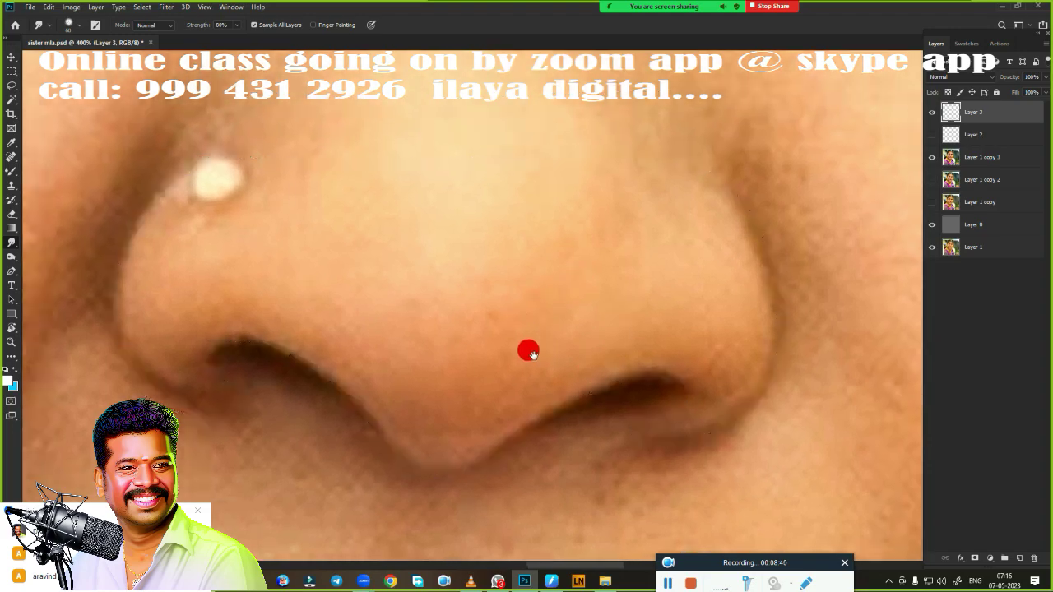
scroll(526, 350, "up", 1)
key("ctrl+z")
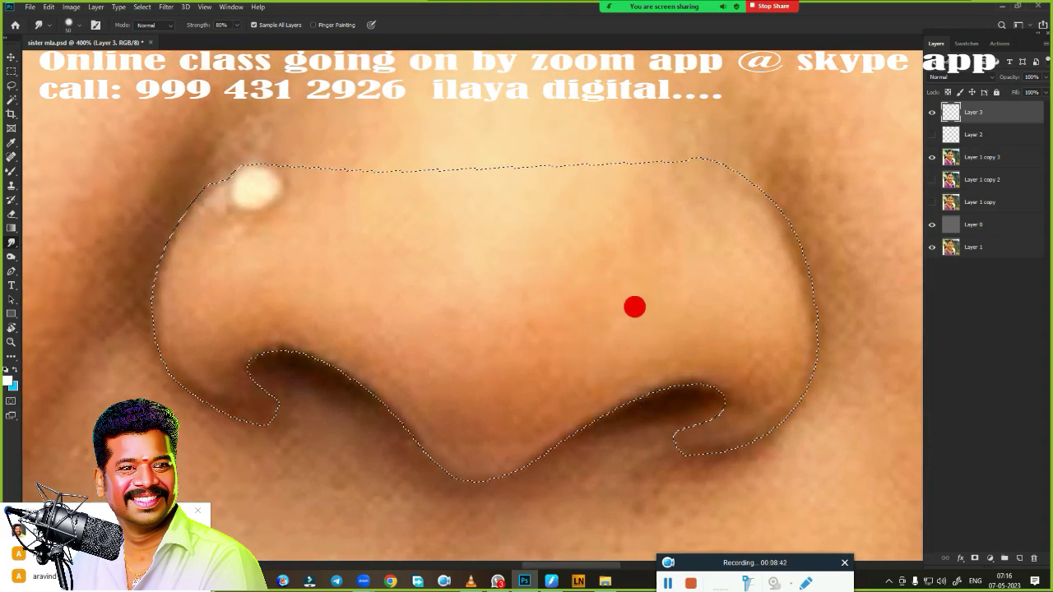
Shrink the Smudge brush to blend the blotchy skin inside the nose selection.
key("bracketleft")
key("bracketleft")
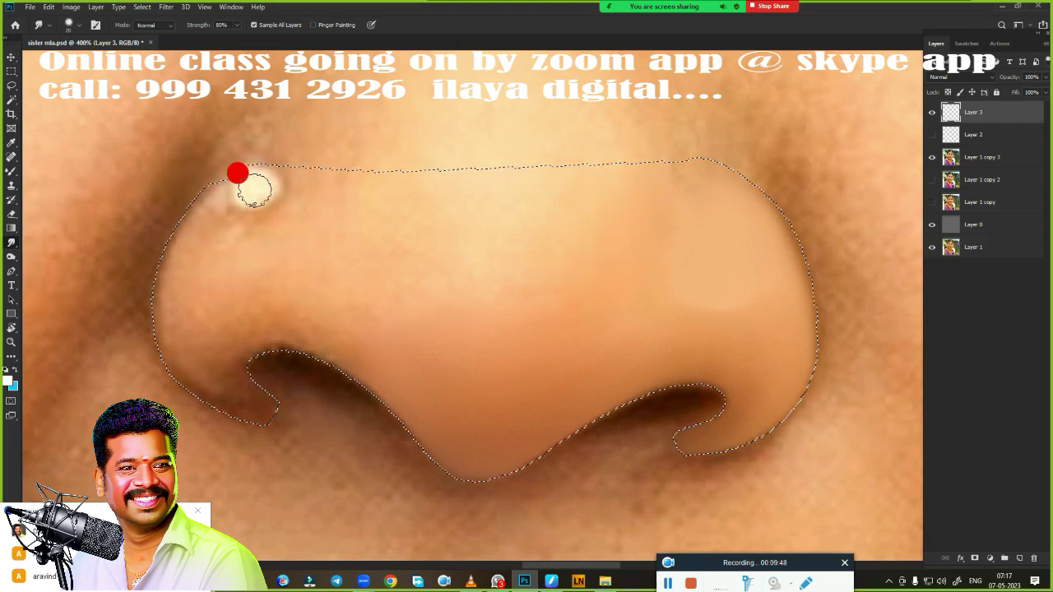
Enlarge the Smudge brush and smooth the nose's left side, upper right, and centre highlight.
key("bracketright")
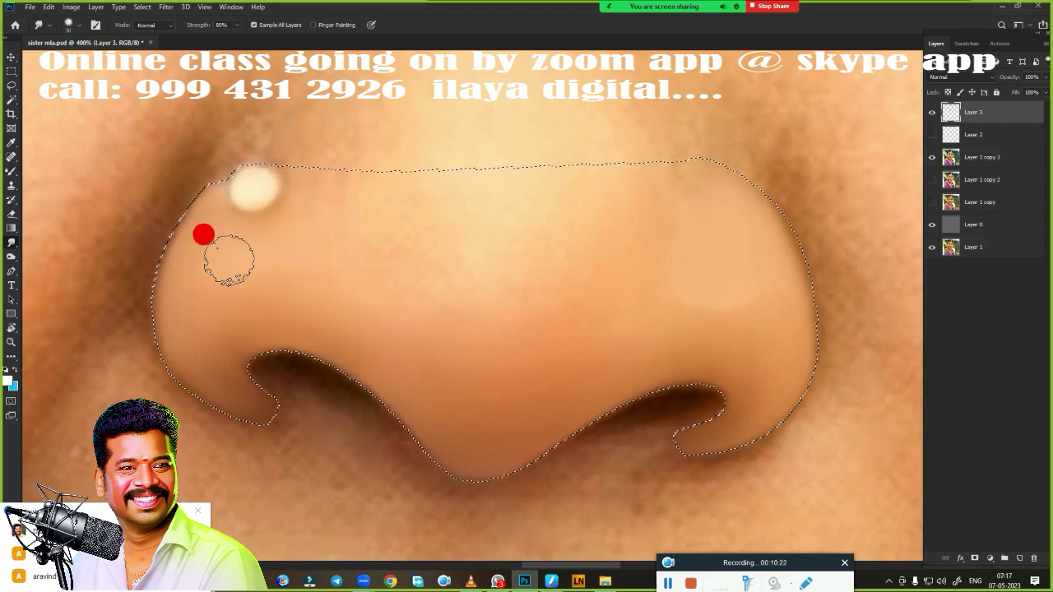
left_click_drag(210, 229, 207, 238)
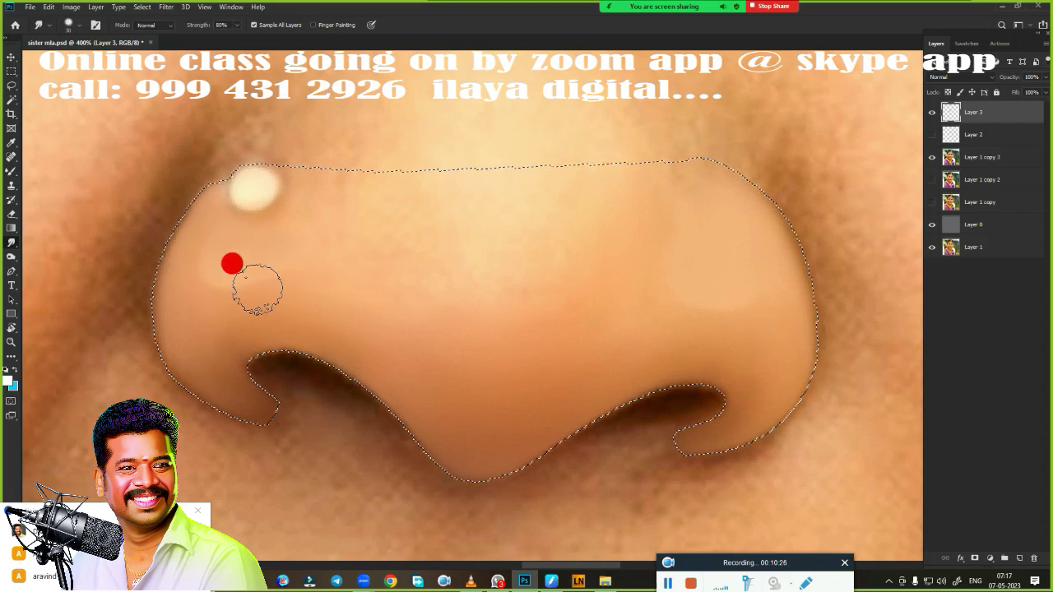
left_click_drag(678, 256, 715, 262)
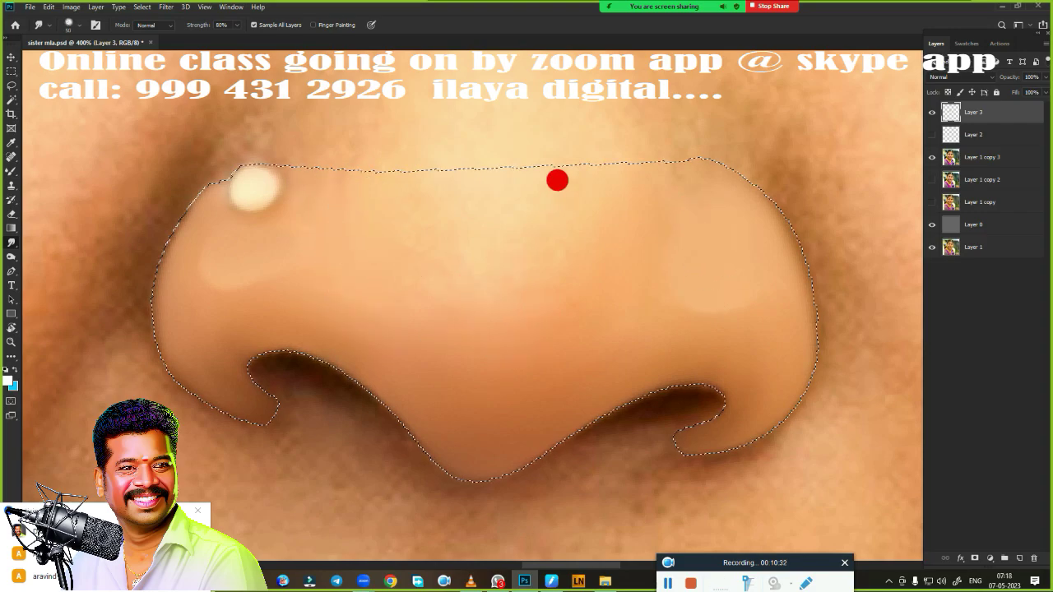
mouse_move(423, 195)
left_mouse_down()
mouse_move(417, 212)
mouse_move(466, 203)
left_mouse_up()
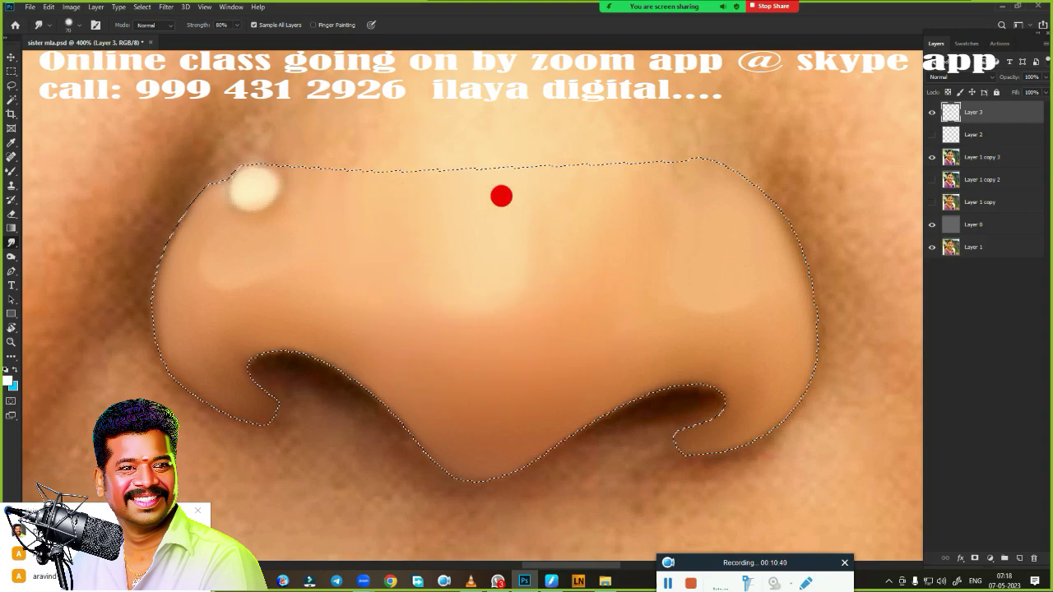
scroll(564, 428, "down", 3)
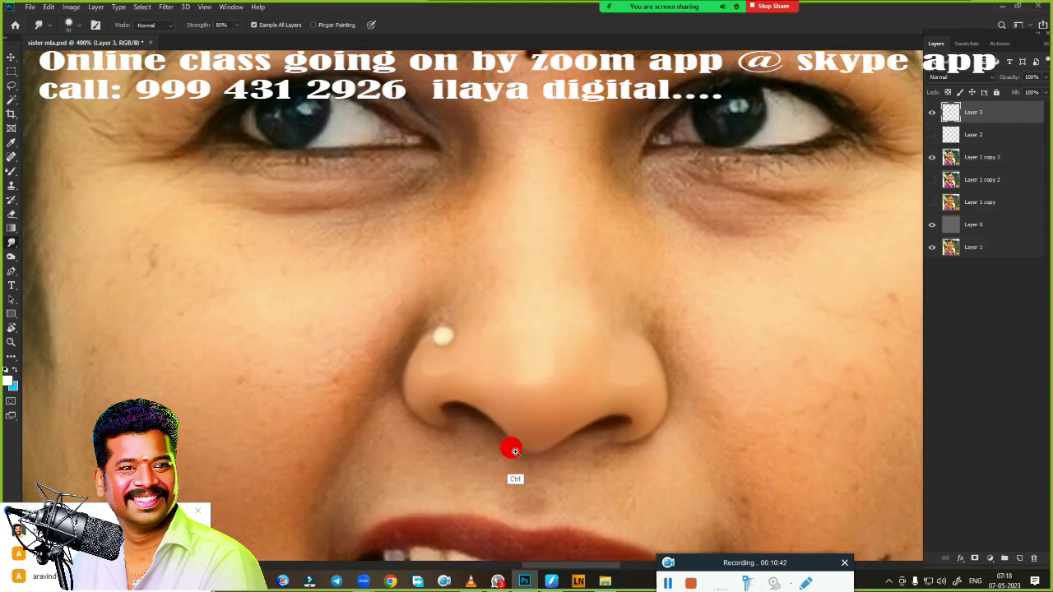
scroll(510, 441, "down", 2)
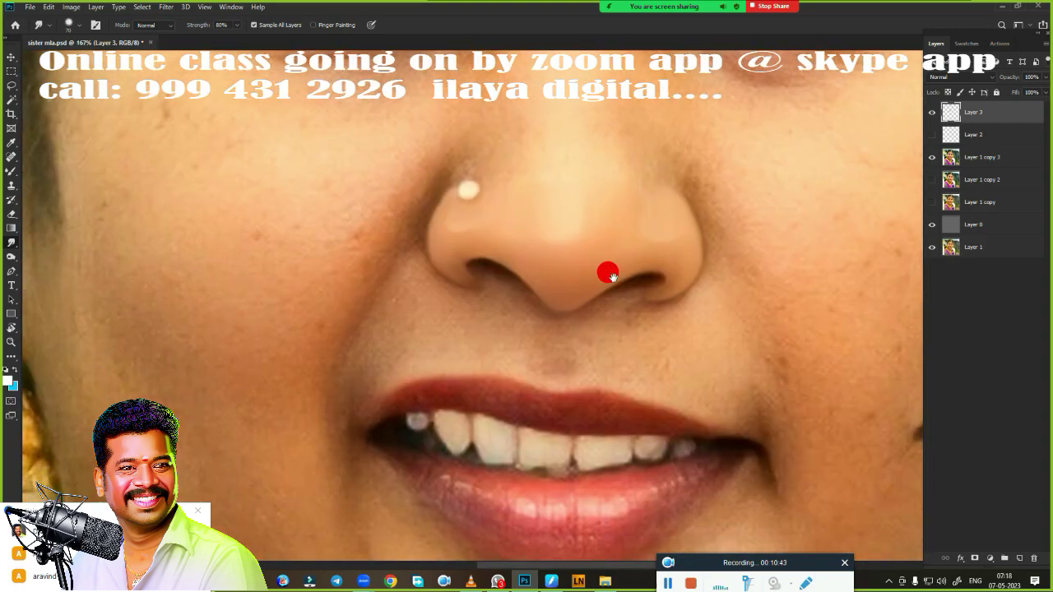
left_click(930, 158)
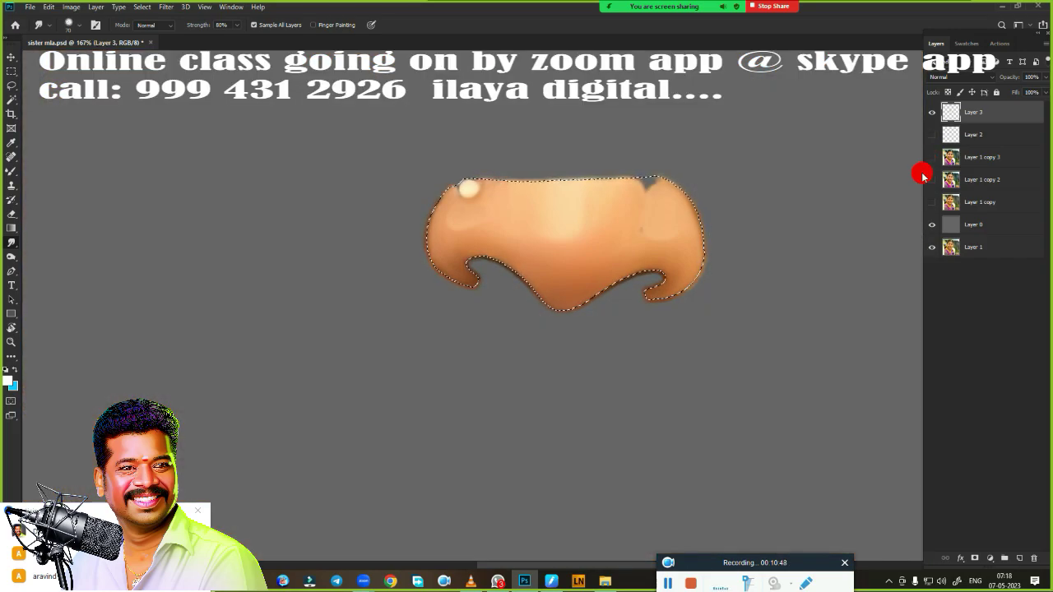
left_click(930, 158)
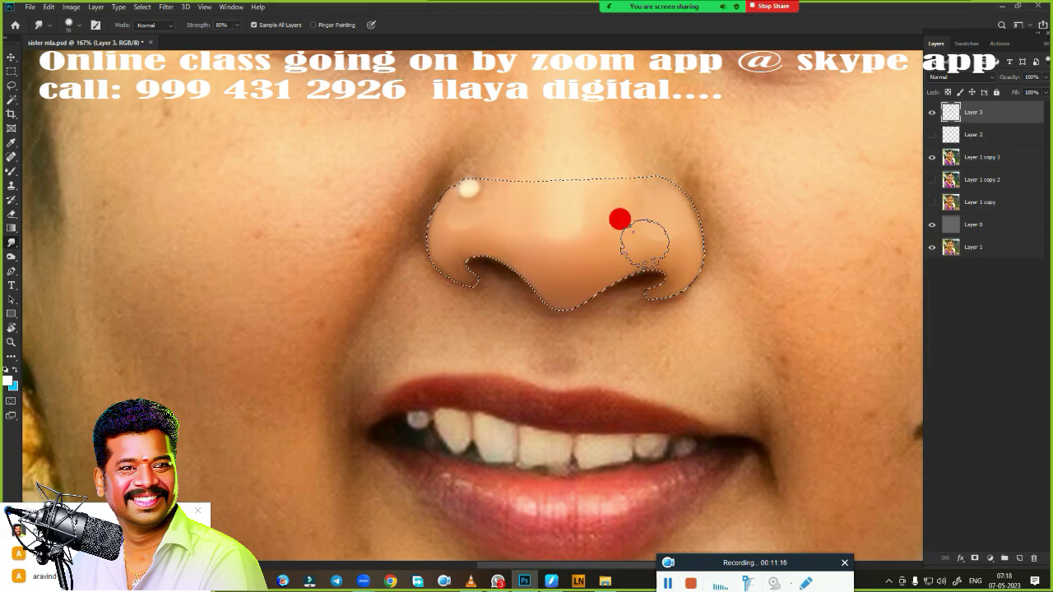
Dismiss the brush presets, then zoom in and centre the view on the nose.
right_click(301, 285)
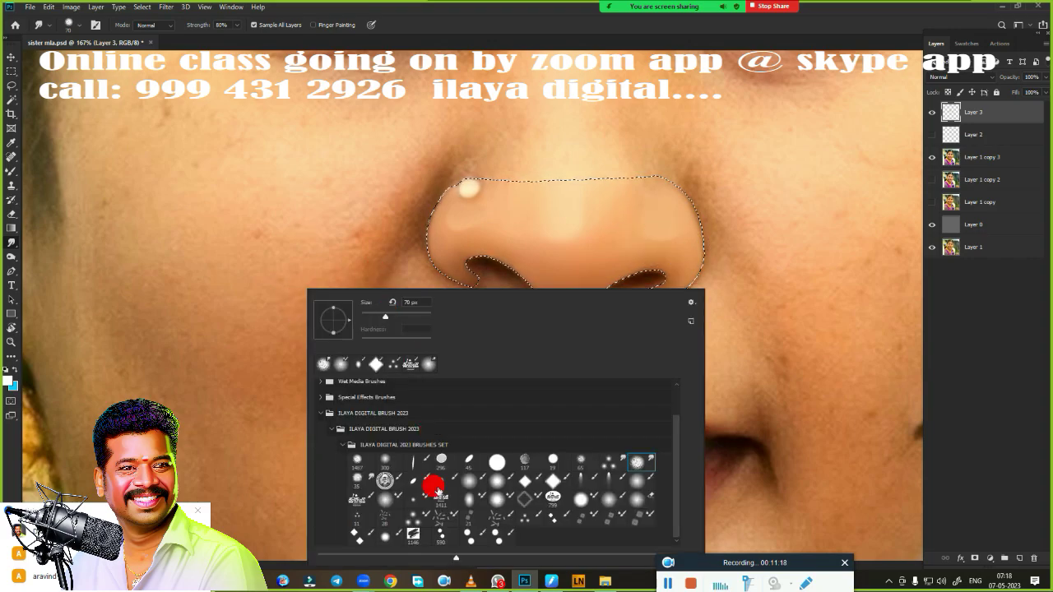
left_click(549, 32)
scroll(576, 329, "up", 1)
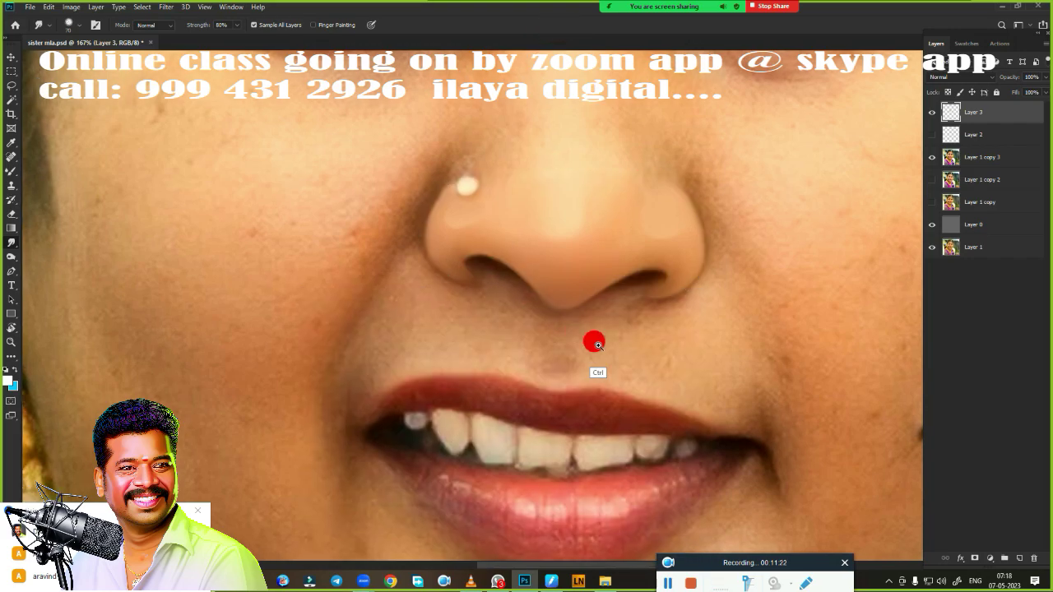
scroll(590, 337, "up", 2)
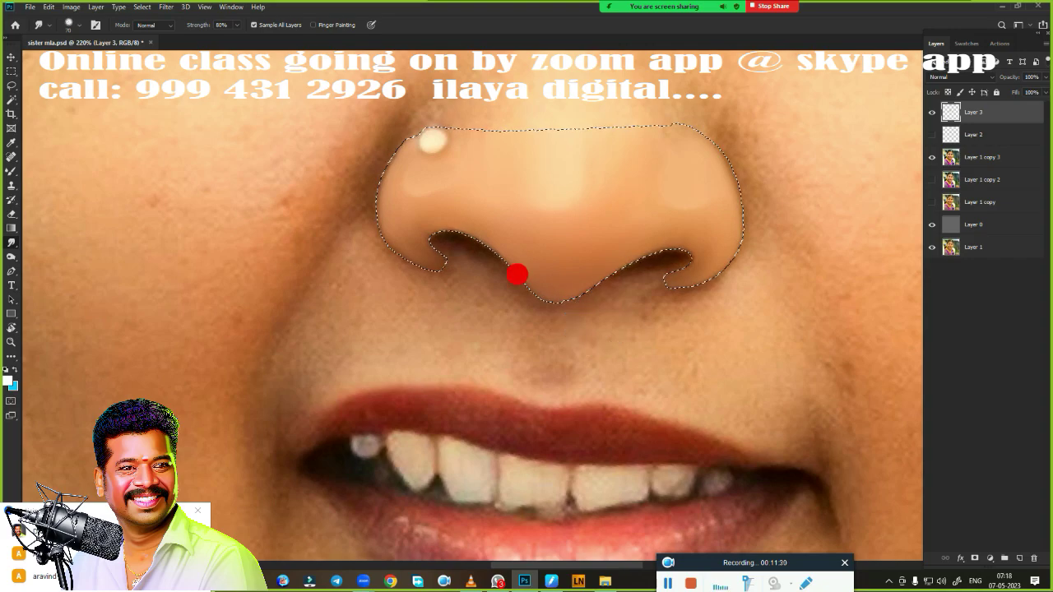
scroll(617, 324, "up", 3)
left_click_drag(669, 301, 668, 281)
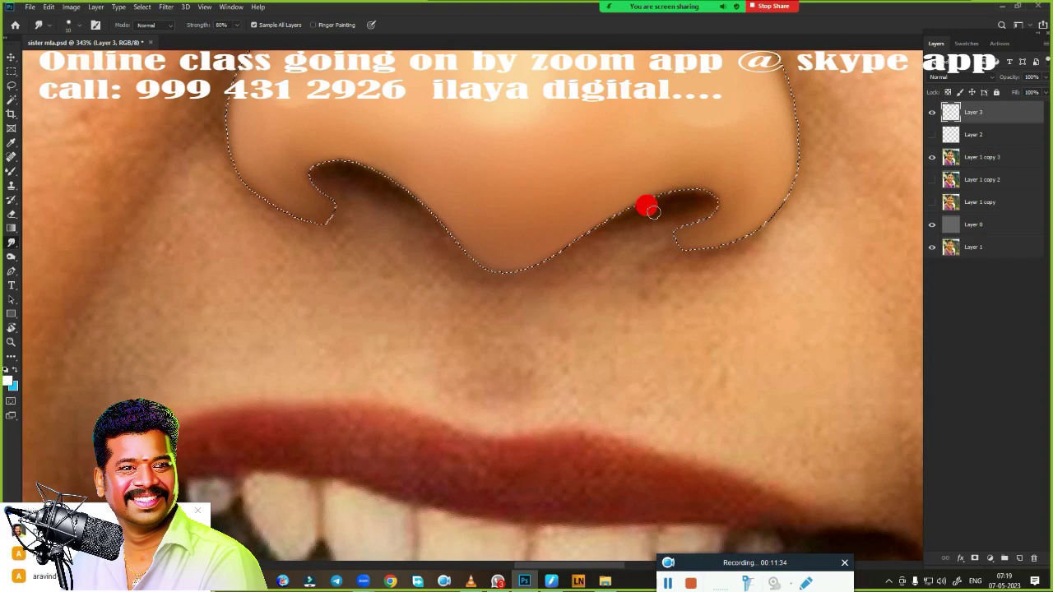
Smudge along the right nostril edge, the nose-bottom contour, and the left nostril edge.
mouse_move(652, 213)
left_mouse_down()
mouse_move(673, 215)
mouse_move(643, 254)
mouse_move(425, 228)
mouse_move(348, 170)
mouse_move(332, 169)
mouse_move(346, 159)
mouse_move(331, 156)
mouse_move(372, 175)
left_mouse_up()
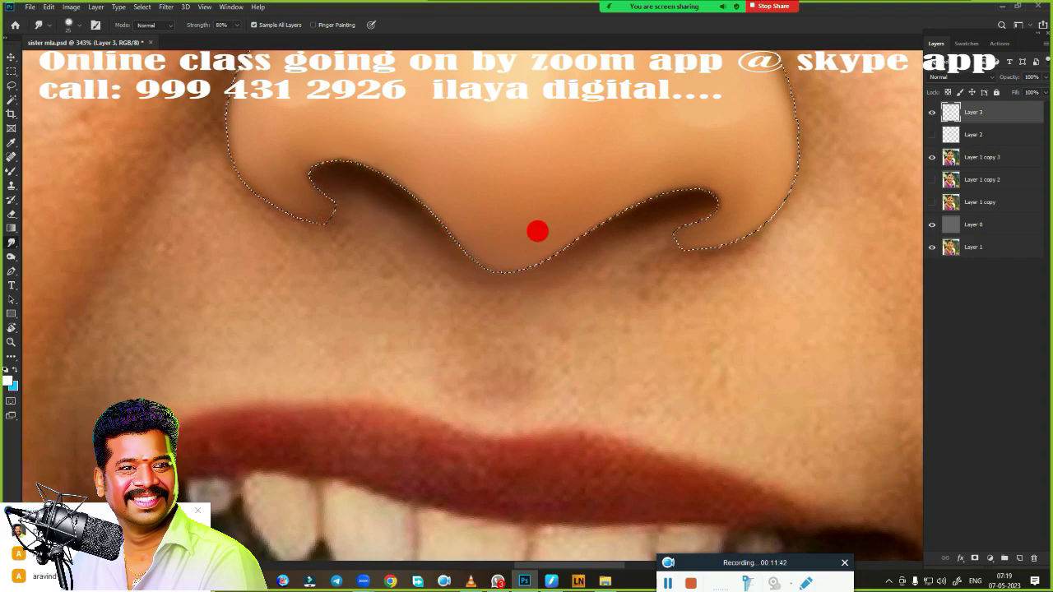
mouse_move(537, 231)
left_mouse_down()
mouse_move(482, 261)
mouse_move(322, 207)
mouse_move(289, 226)
mouse_move(255, 201)
mouse_move(296, 272)
mouse_move(510, 421)
left_mouse_up()
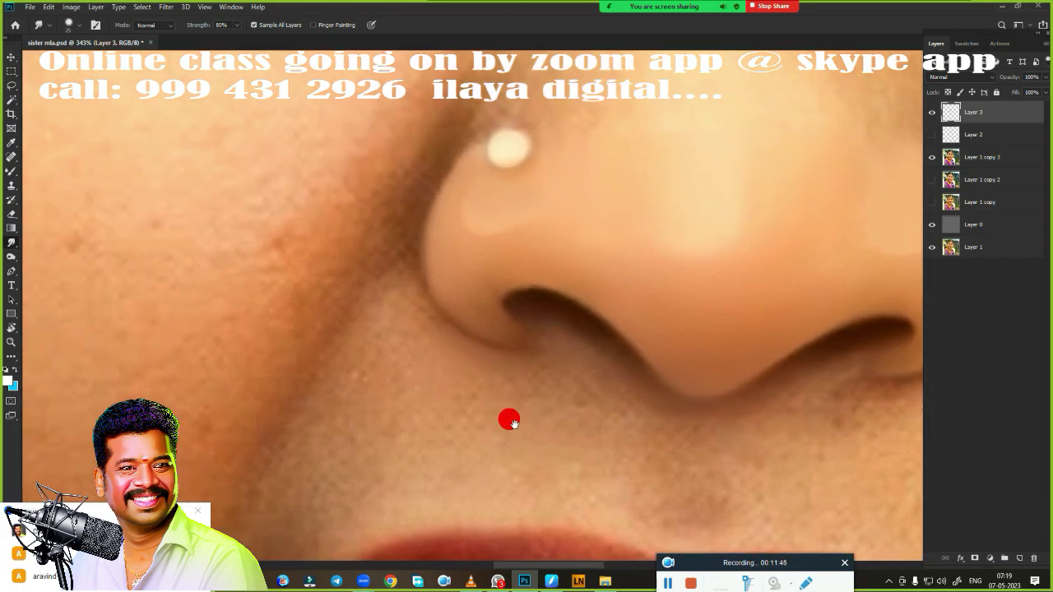
mouse_move(420, 315)
left_mouse_down()
mouse_move(403, 287)
mouse_move(446, 320)
mouse_move(395, 269)
mouse_move(428, 280)
mouse_move(476, 332)
mouse_move(412, 191)
mouse_move(448, 146)
mouse_move(418, 202)
mouse_move(425, 183)
mouse_move(417, 228)
mouse_move(419, 216)
mouse_move(438, 297)
mouse_move(519, 225)
mouse_move(475, 116)
mouse_move(486, 116)
left_mouse_up()
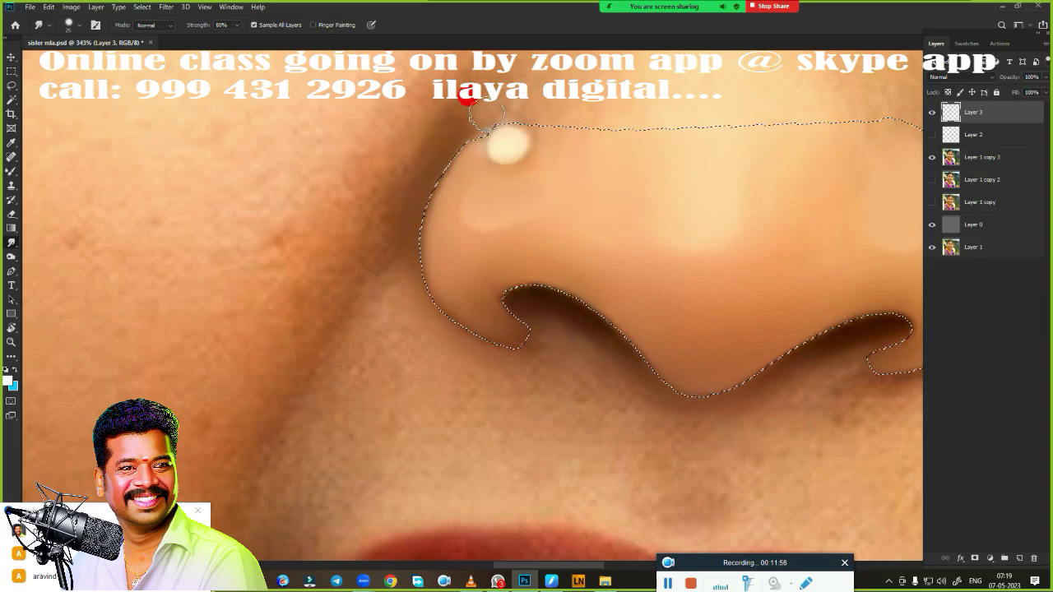
scroll(467, 108, "up", 3)
scroll(430, 259, "right", 3)
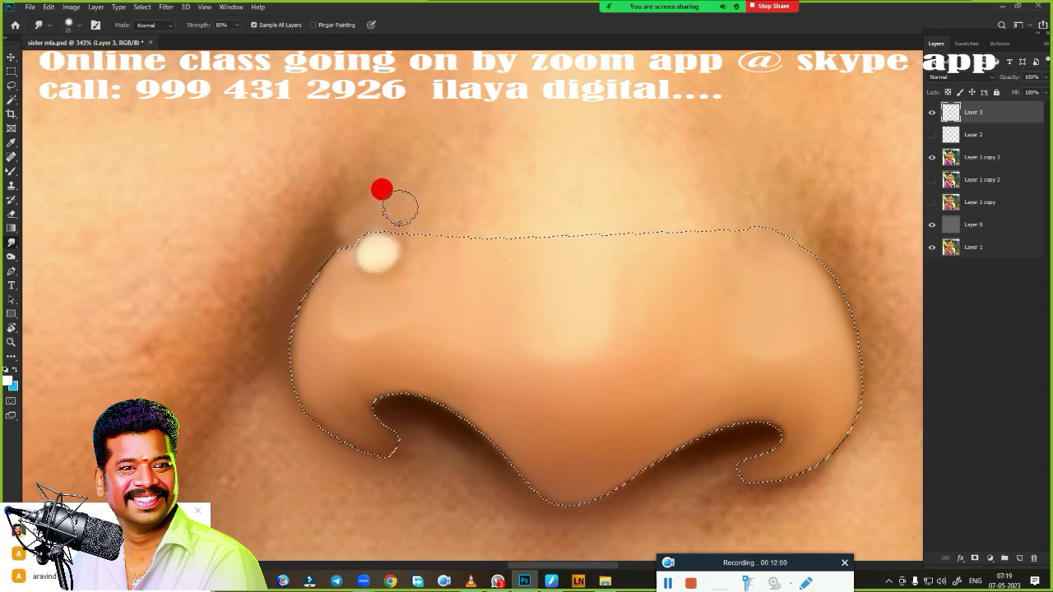
mouse_move(625, 295)
left_mouse_down()
mouse_move(413, 251)
mouse_move(400, 198)
left_mouse_up()
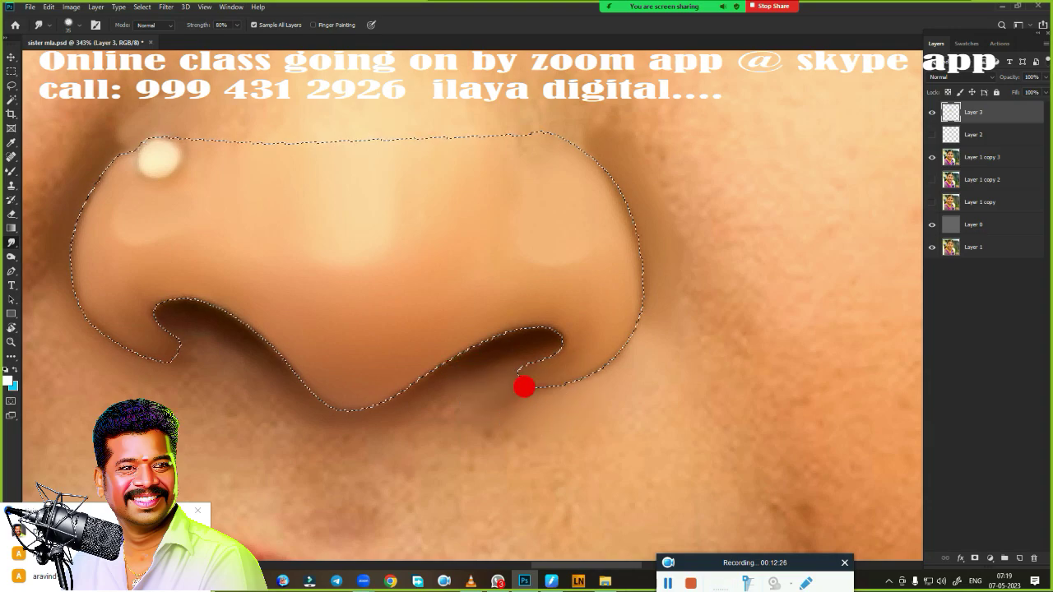
Drop the nose selection and toggle Layer 1 copy 3 off and on to inspect the nose.
scroll(630, 430, "down", 2)
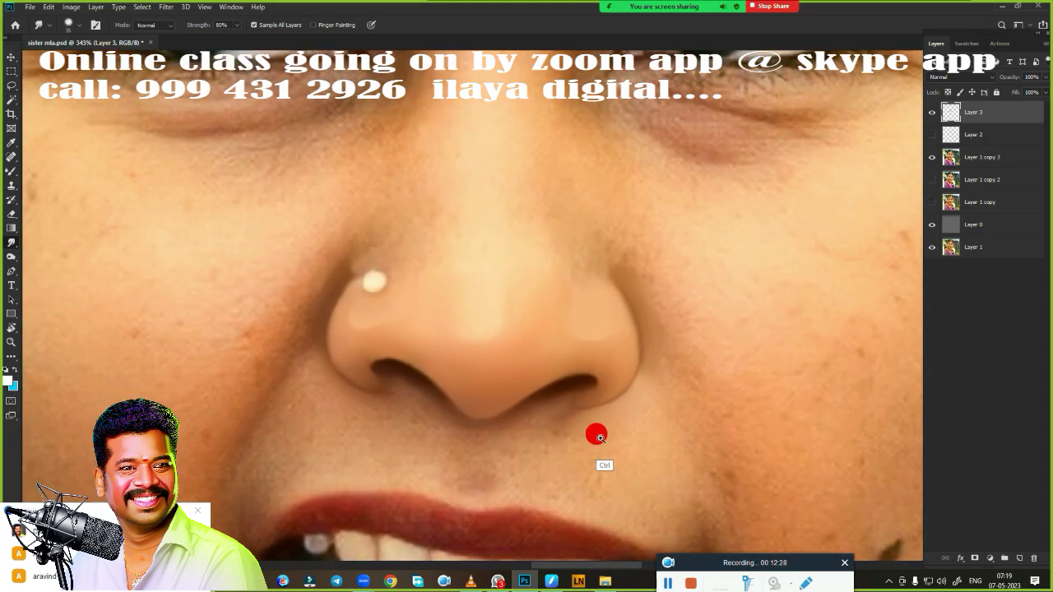
scroll(597, 434, "down", 2)
scroll(662, 305, "down", 1)
key("ctrl+d")
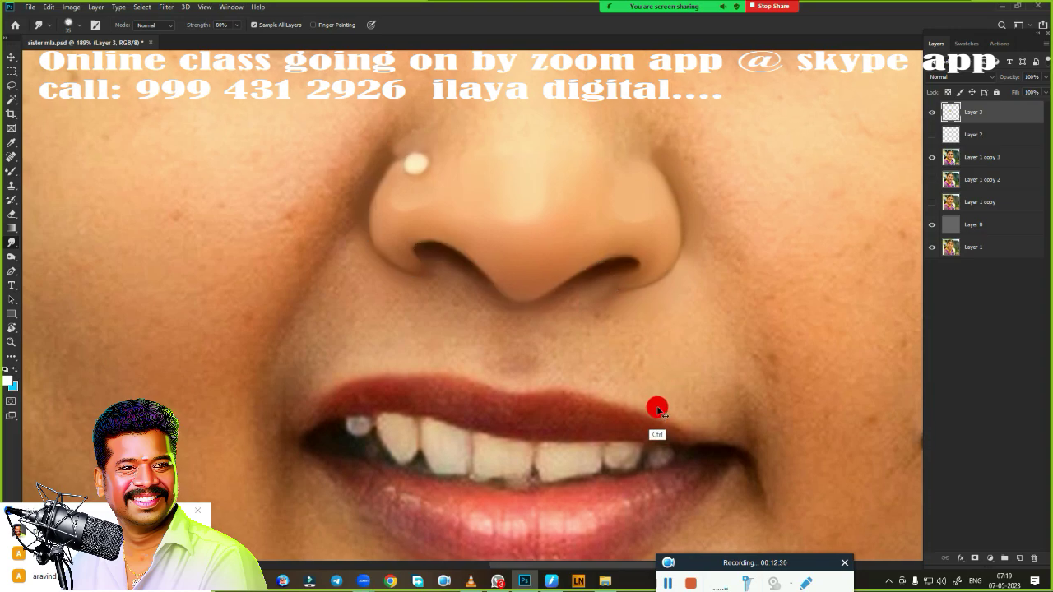
left_click(933, 156)
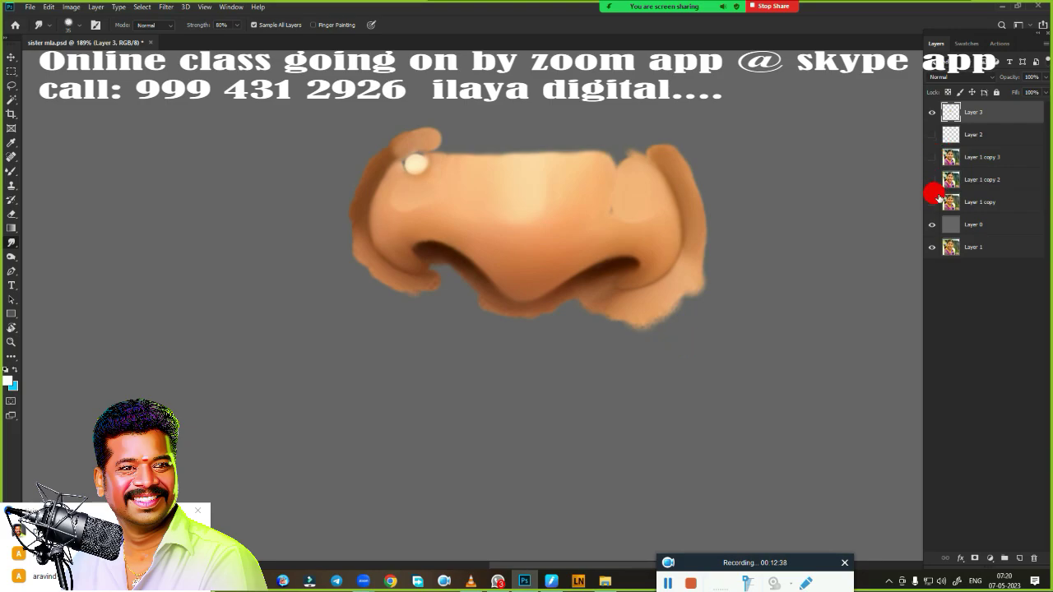
left_click(932, 157)
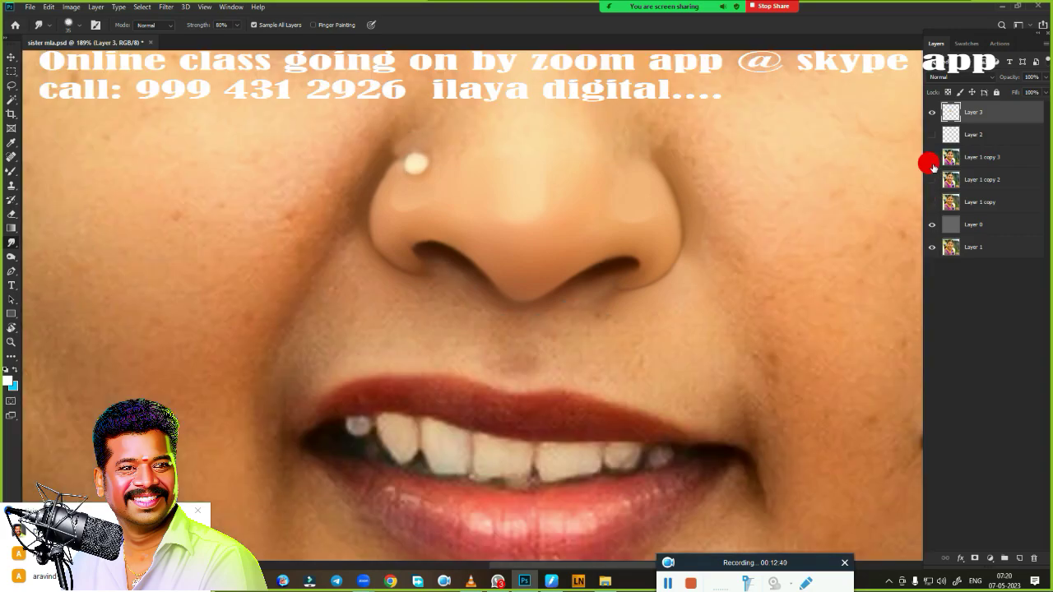
Delete the empty Layer 2, reselect Layer 3, and save the document.
left_click(973, 135)
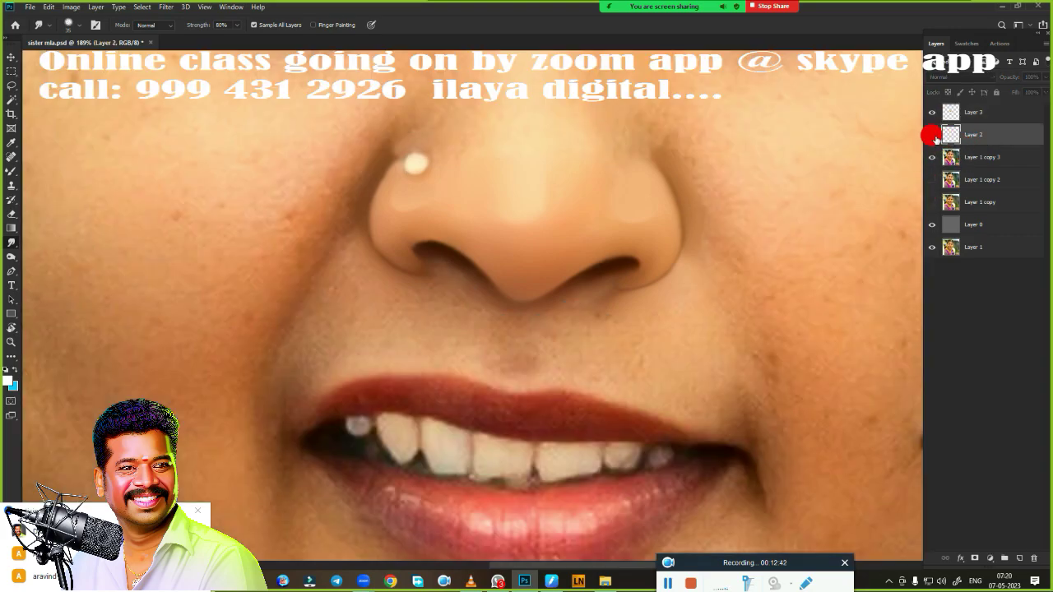
key("Delete")
left_click(981, 117)
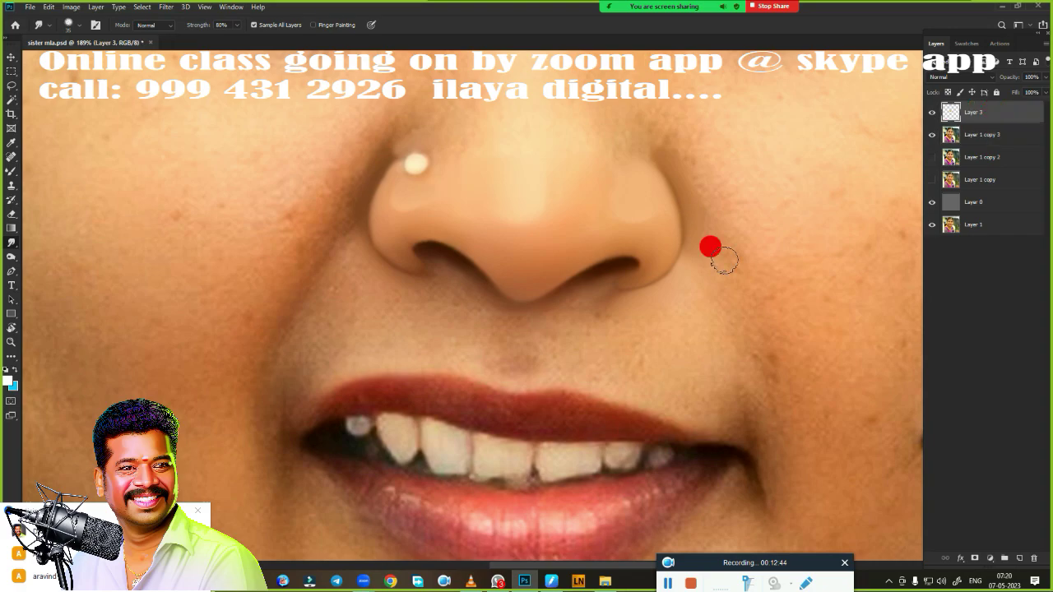
key("ctrl+s")
Frame the eyes and nose bridge and switch to the Pen tool.
scroll(581, 320, "down", 2)
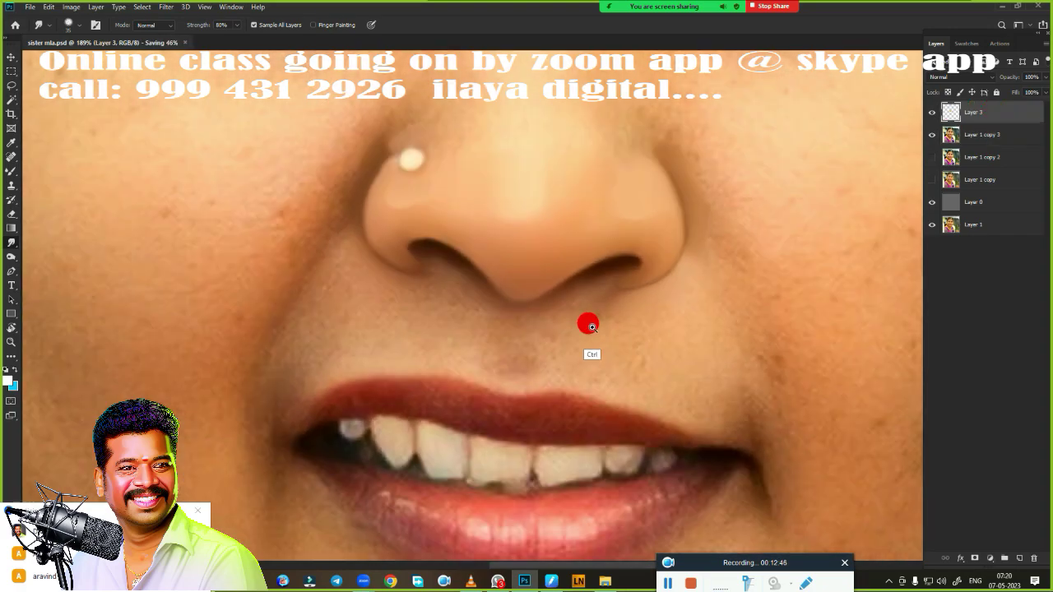
scroll(587, 322, "down", 3)
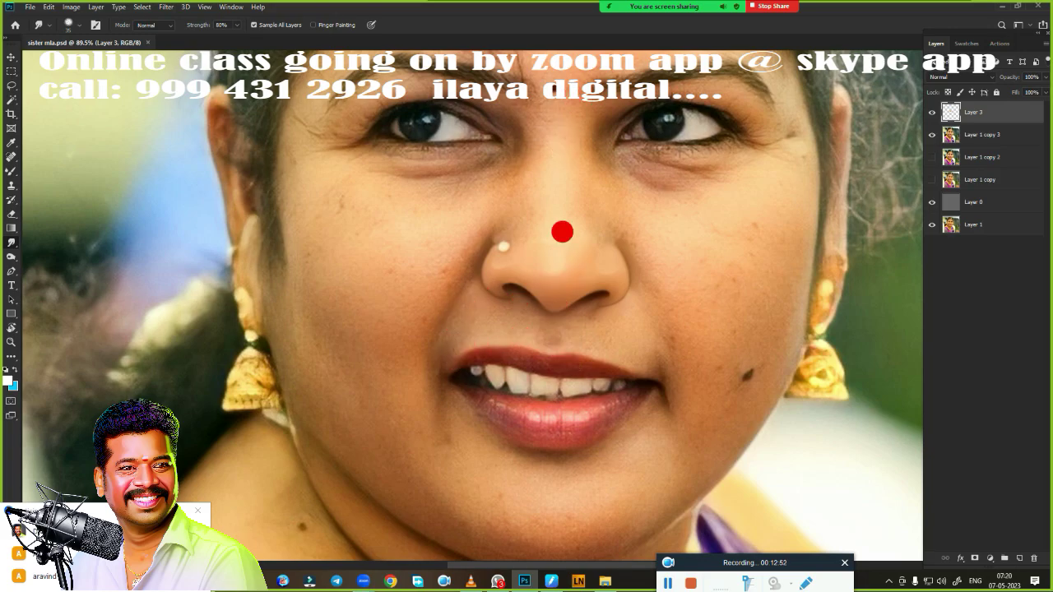
scroll(576, 255, "up", 1)
scroll(600, 247, "up", 2)
scroll(576, 296, "up", 2)
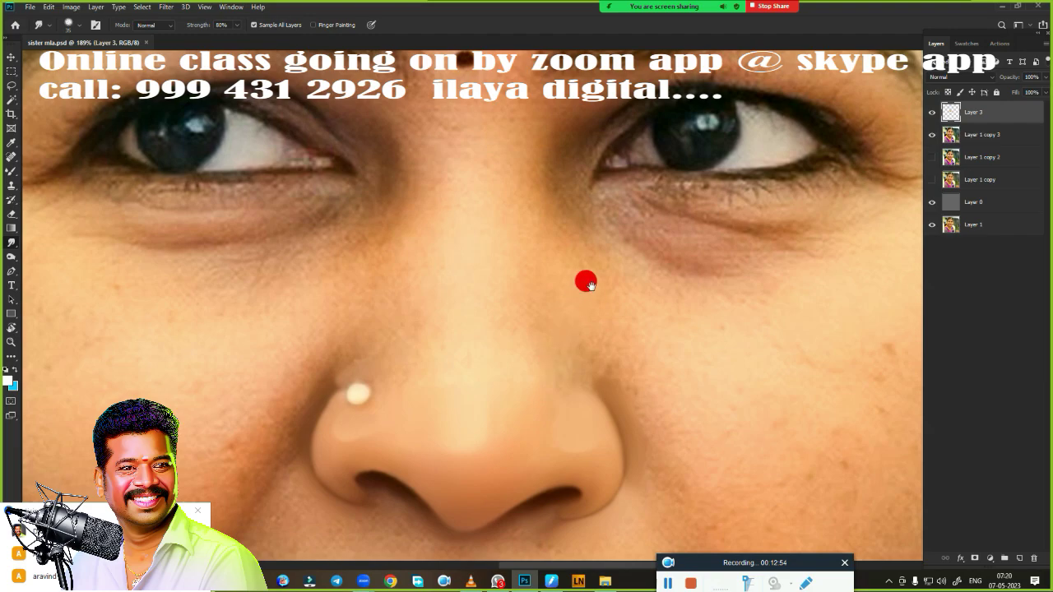
left_click_drag(543, 206, 634, 289)
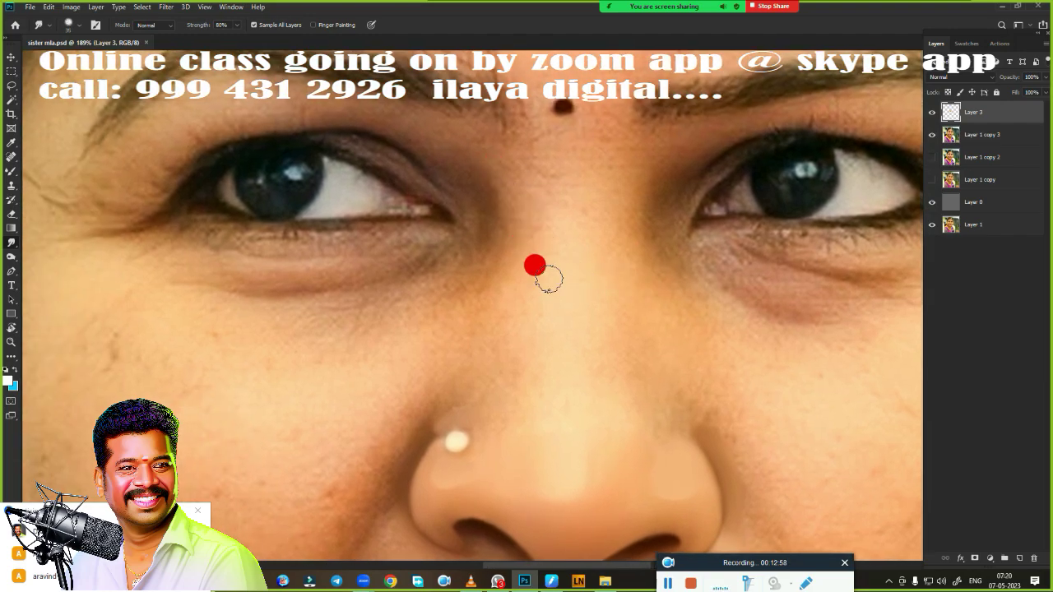
key("p")
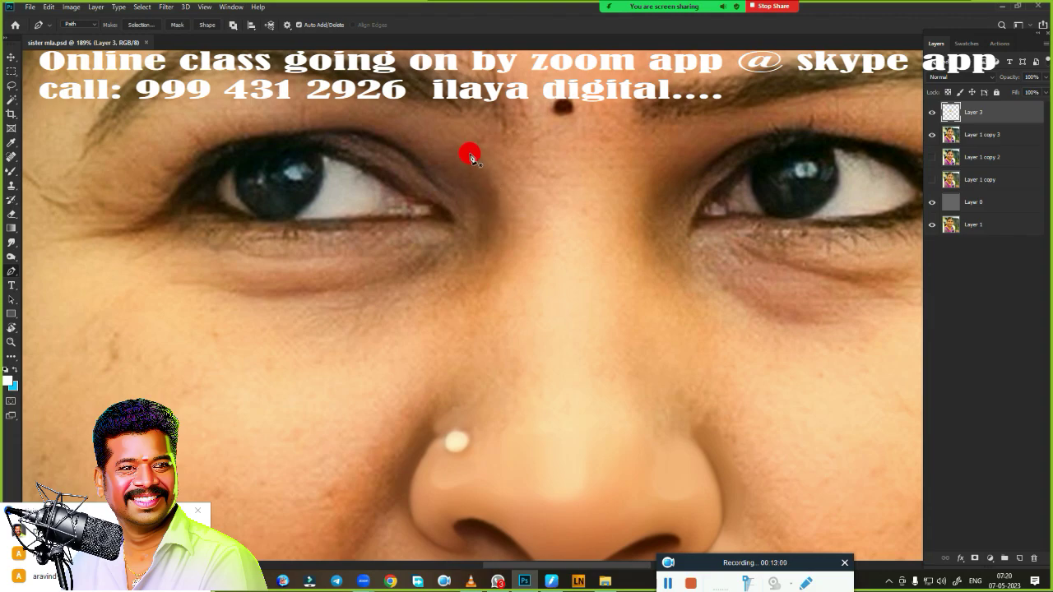
Draw a closed four-point pen path around the nose bridge and load it as a selection.
left_click_drag(479, 311, 419, 397)
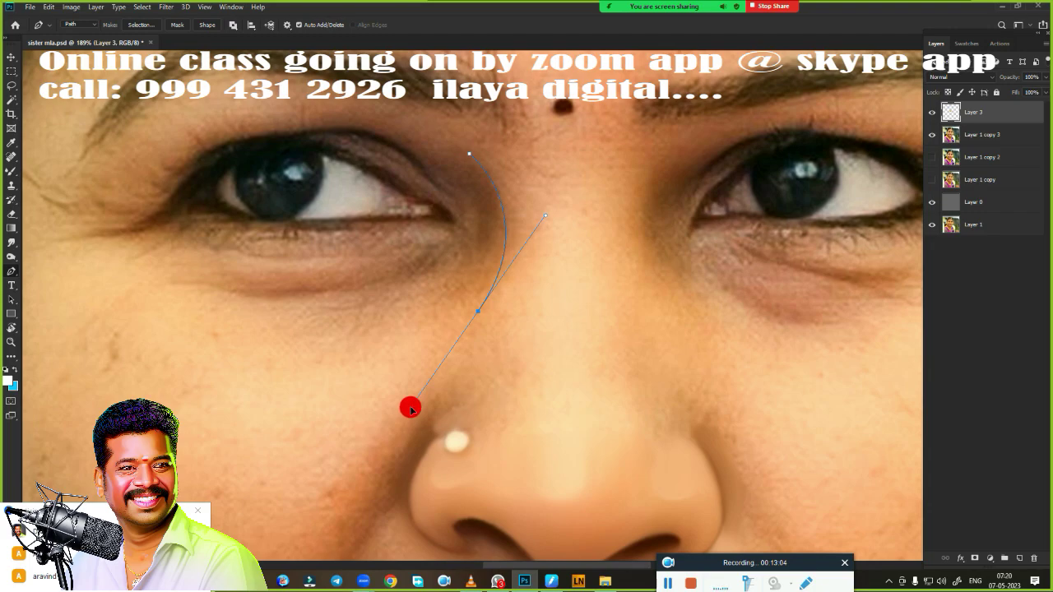
left_click(610, 405)
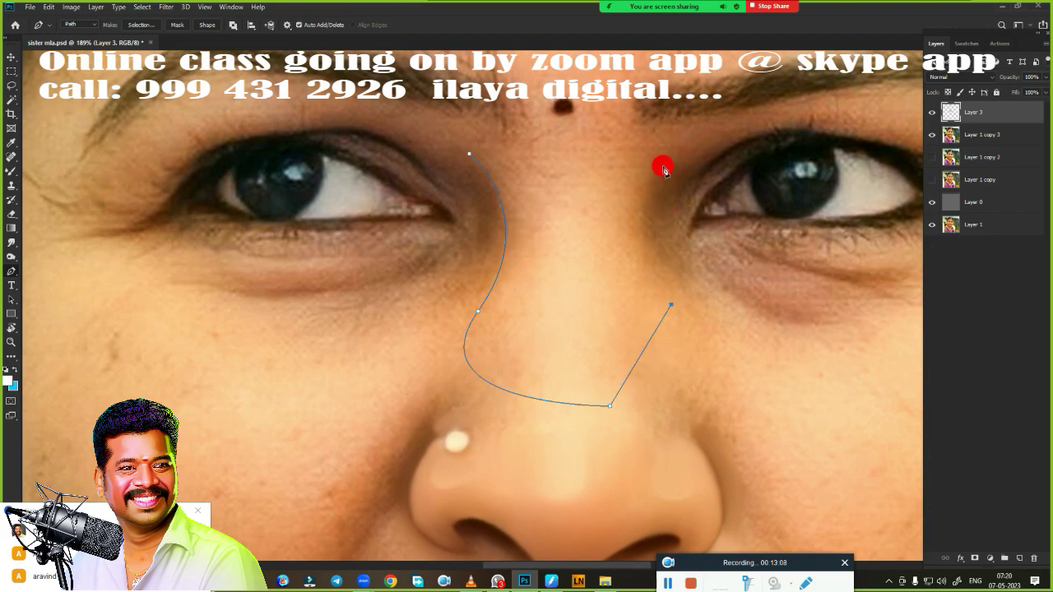
left_click_drag(665, 151, 687, 130)
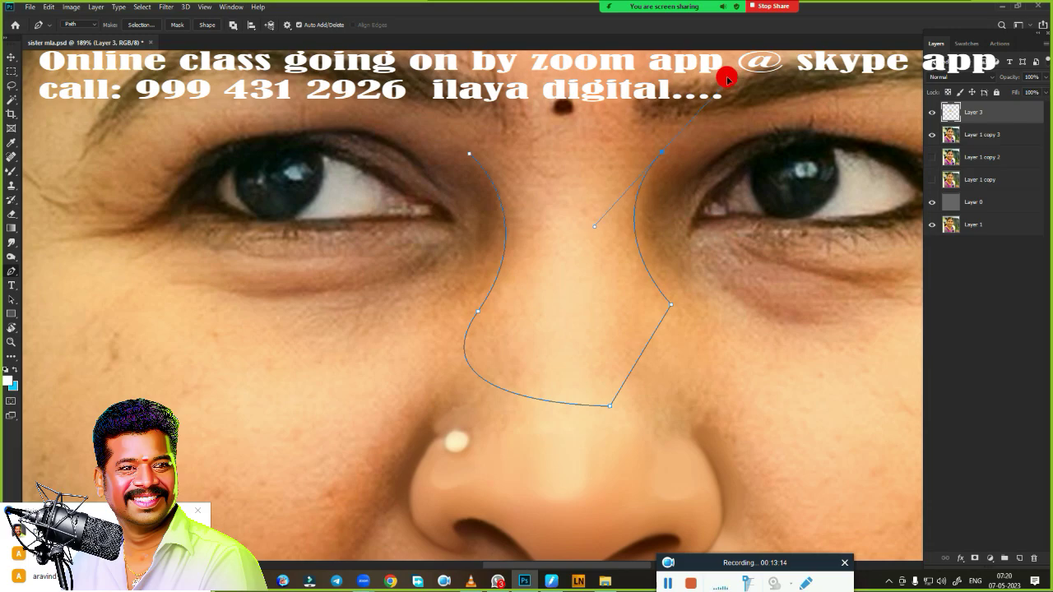
left_click(480, 122)
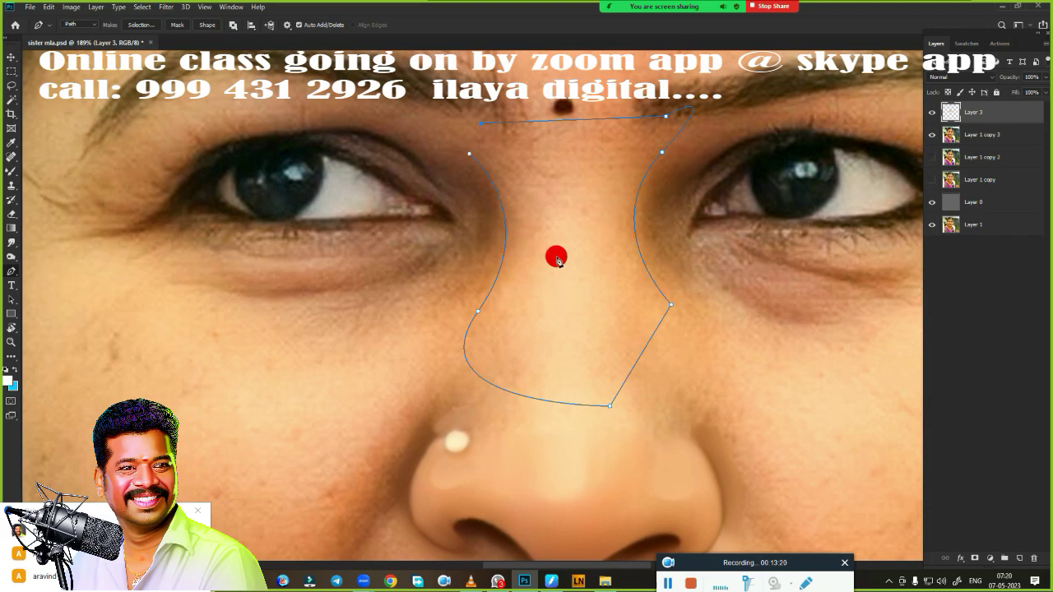
key("ctrl+Return")
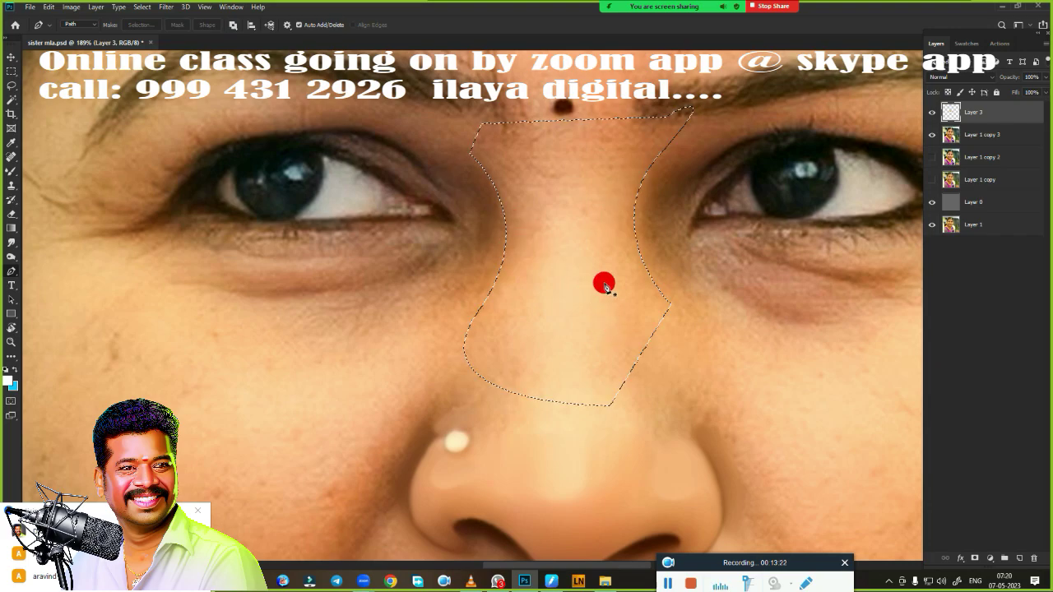
Feather the nose-bridge selection and zoom in on it.
key("shift+F6")
key("Return")
scroll(604, 284, "up", 1)
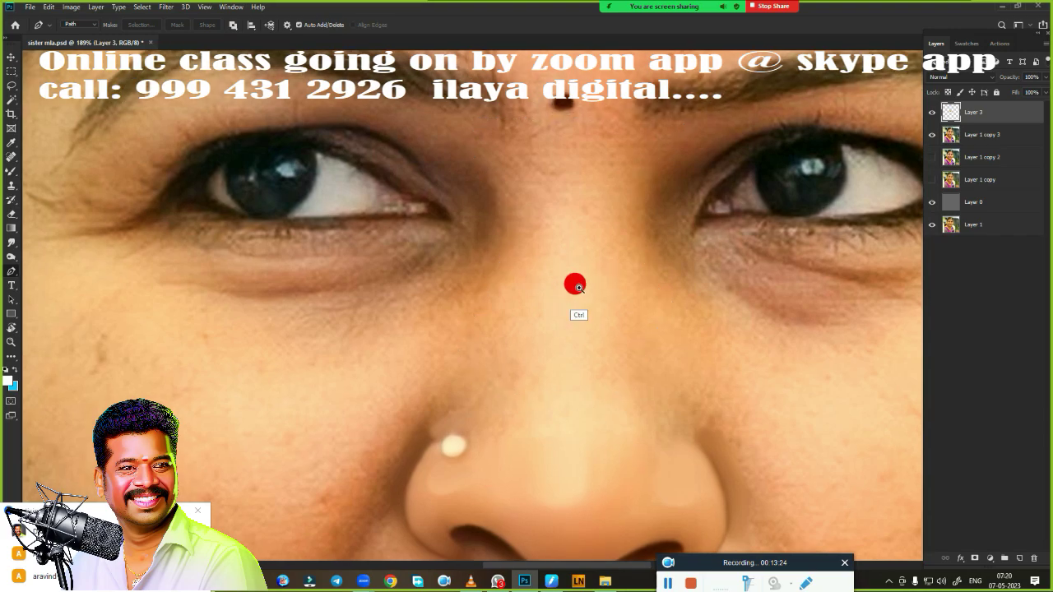
scroll(575, 284, "up", 2)
scroll(561, 304, "up", 2)
Smudge both edges of the nose bridge inward to slim it, then zoom out.
key("r")
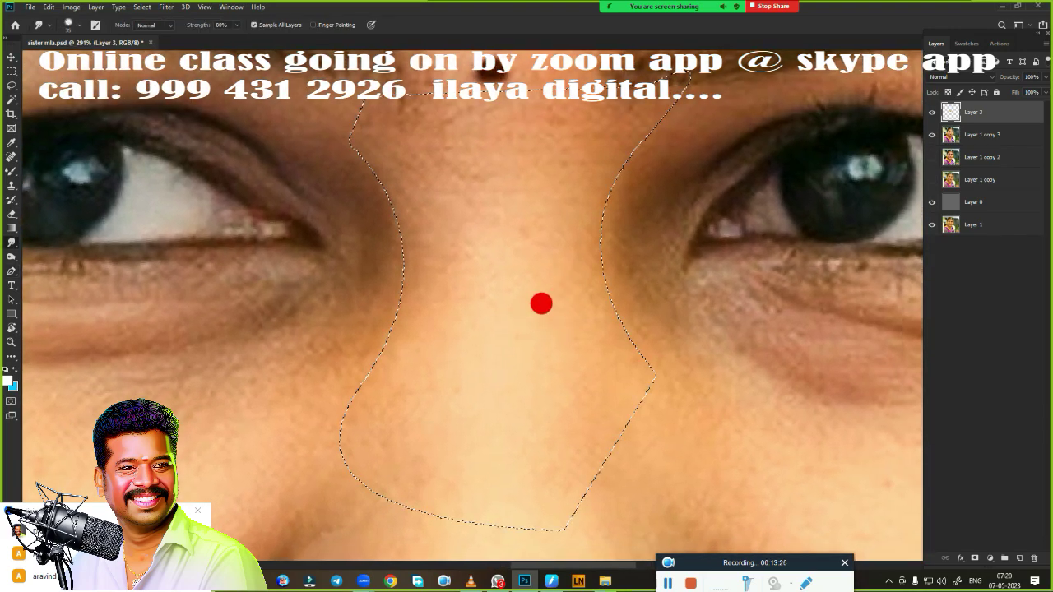
mouse_move(579, 235)
left_mouse_down()
mouse_move(576, 217)
mouse_move(576, 284)
mouse_move(584, 189)
mouse_move(585, 289)
mouse_move(595, 285)
mouse_move(583, 219)
mouse_move(608, 172)
left_mouse_up()
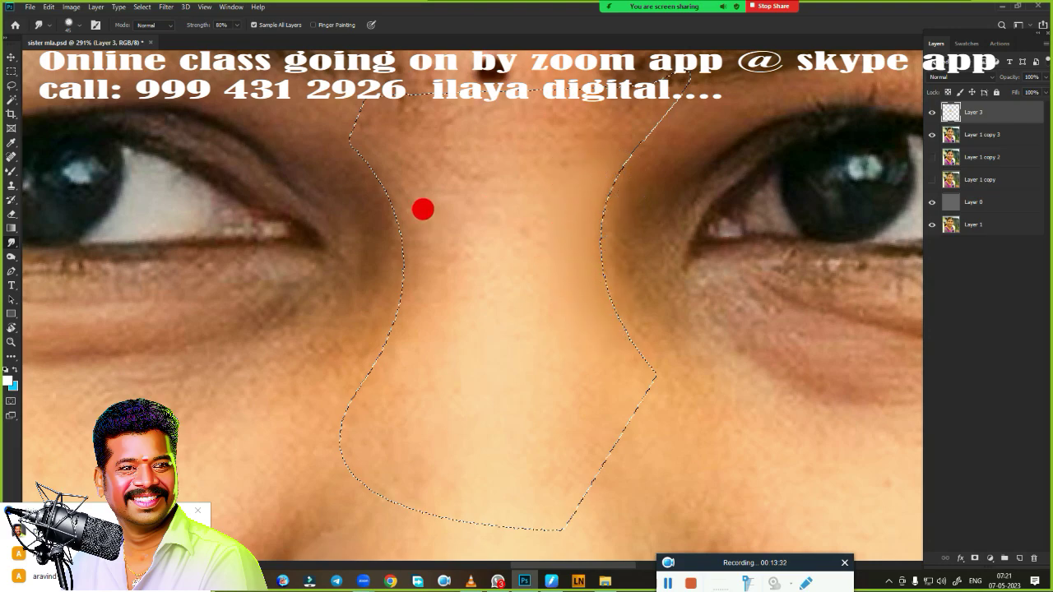
left_click_drag(450, 235, 418, 218)
mouse_move(370, 162)
left_mouse_down()
mouse_move(399, 212)
mouse_move(406, 287)
mouse_move(397, 308)
mouse_move(431, 311)
mouse_move(419, 301)
mouse_move(399, 341)
mouse_move(448, 178)
mouse_move(433, 200)
mouse_move(446, 195)
mouse_move(439, 266)
mouse_move(488, 209)
mouse_move(465, 237)
mouse_move(414, 184)
mouse_move(411, 123)
mouse_move(501, 106)
mouse_move(529, 120)
mouse_move(458, 120)
mouse_move(459, 110)
mouse_move(493, 112)
mouse_move(528, 153)
mouse_move(456, 214)
mouse_move(466, 184)
mouse_move(482, 181)
mouse_move(411, 137)
mouse_move(400, 146)
mouse_move(393, 99)
mouse_move(535, 90)
mouse_move(503, 178)
mouse_move(462, 181)
mouse_move(485, 167)
mouse_move(486, 176)
mouse_move(458, 182)
mouse_move(552, 186)
mouse_move(572, 330)
mouse_move(534, 334)
mouse_move(522, 362)
mouse_move(507, 202)
mouse_move(388, 171)
mouse_move(447, 376)
mouse_move(512, 404)
mouse_move(538, 434)
mouse_move(512, 404)
mouse_move(527, 153)
mouse_move(583, 304)
mouse_move(571, 289)
mouse_move(611, 207)
mouse_move(597, 144)
mouse_move(559, 214)
mouse_move(535, 216)
mouse_move(584, 165)
mouse_move(568, 172)
mouse_move(566, 258)
mouse_move(573, 180)
mouse_move(616, 113)
mouse_move(564, 249)
left_mouse_up()
mouse_move(581, 321)
left_mouse_down()
mouse_move(568, 195)
mouse_move(592, 329)
mouse_move(548, 245)
mouse_move(344, 192)
left_mouse_up()
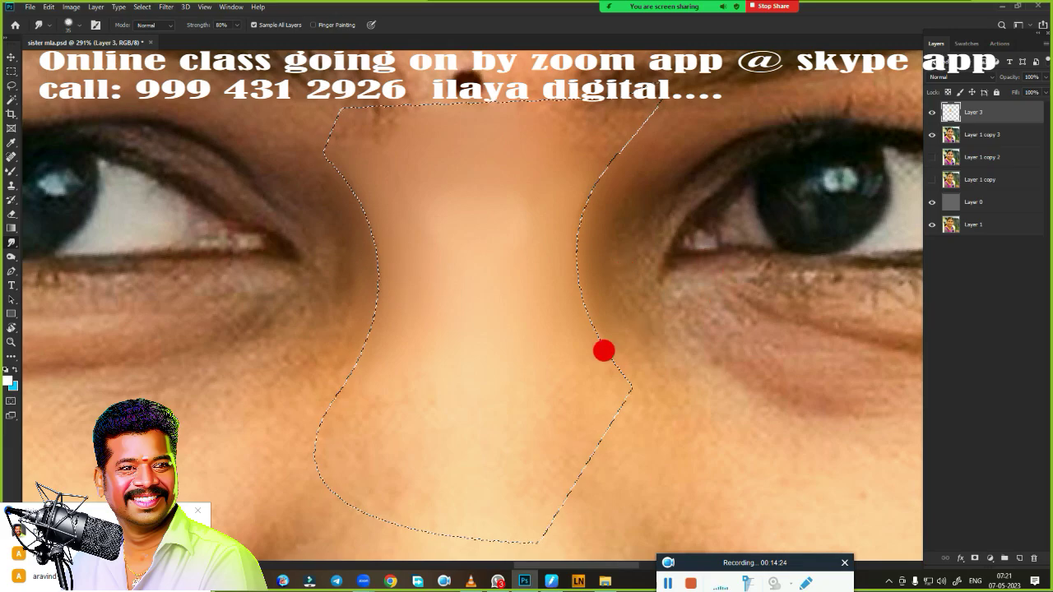
mouse_move(602, 373)
left_mouse_down()
mouse_move(551, 410)
mouse_move(571, 321)
left_mouse_up()
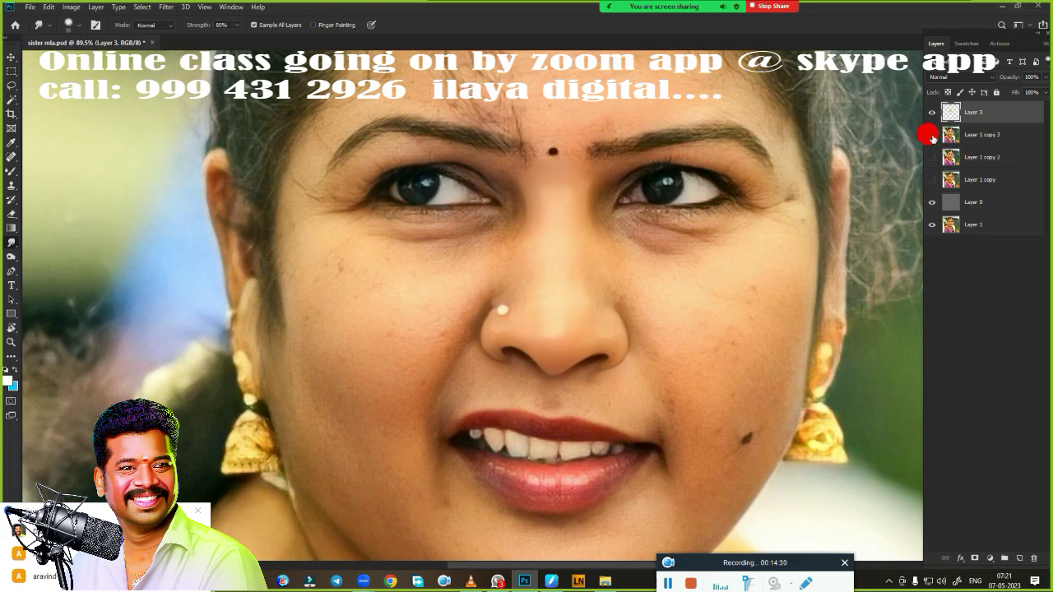
left_click(932, 135)
left_click(932, 135)
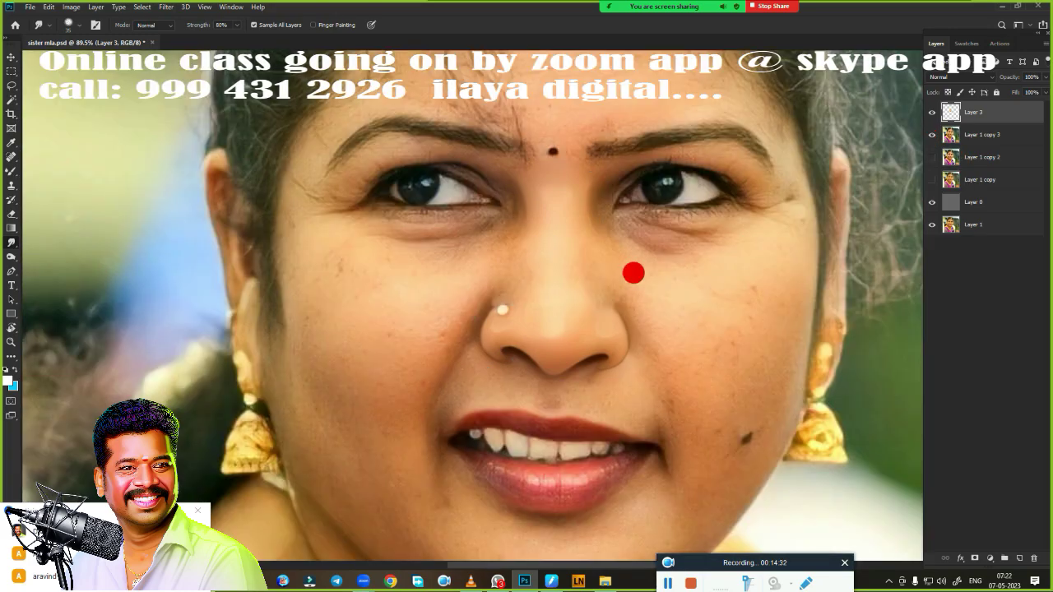
scroll(637, 301, "up", 3)
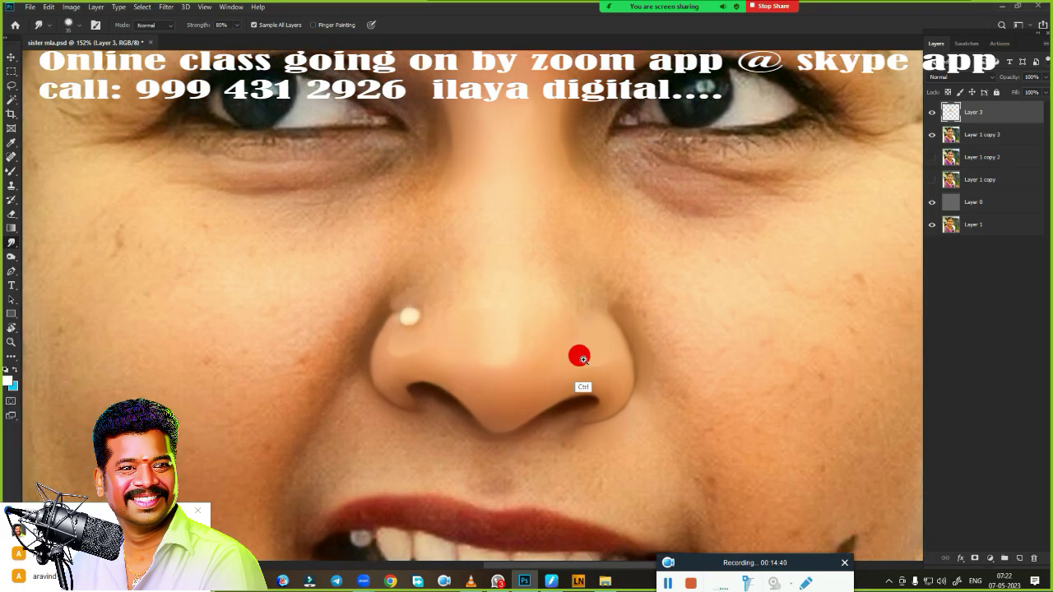
mouse_move(575, 352)
left_mouse_down()
mouse_move(674, 348)
mouse_move(699, 364)
mouse_move(677, 365)
mouse_move(702, 357)
mouse_move(644, 312)
mouse_move(630, 322)
left_mouse_up()
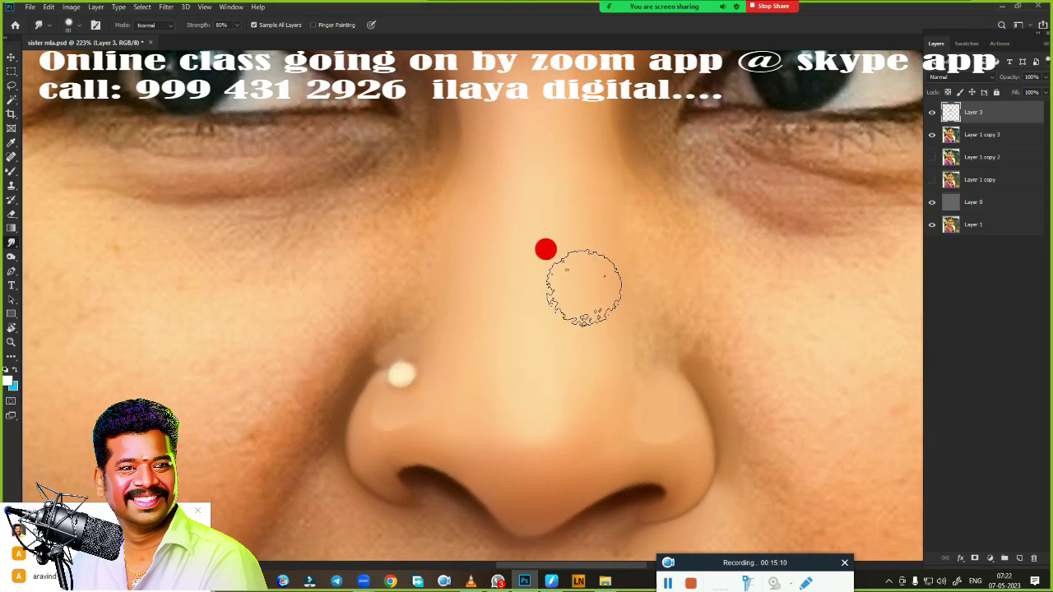
left_click(931, 134)
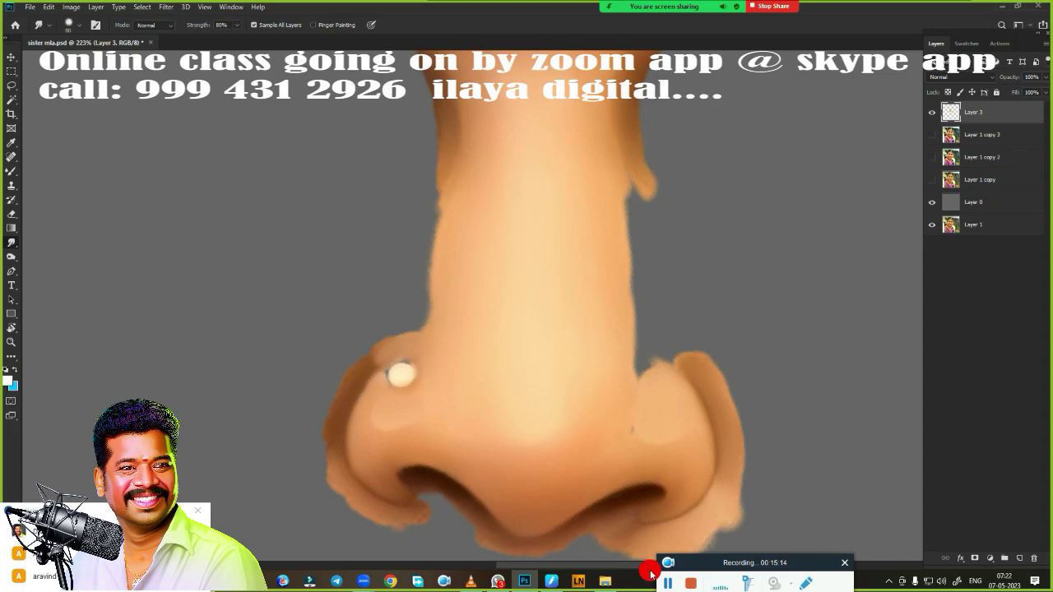
left_click(931, 134)
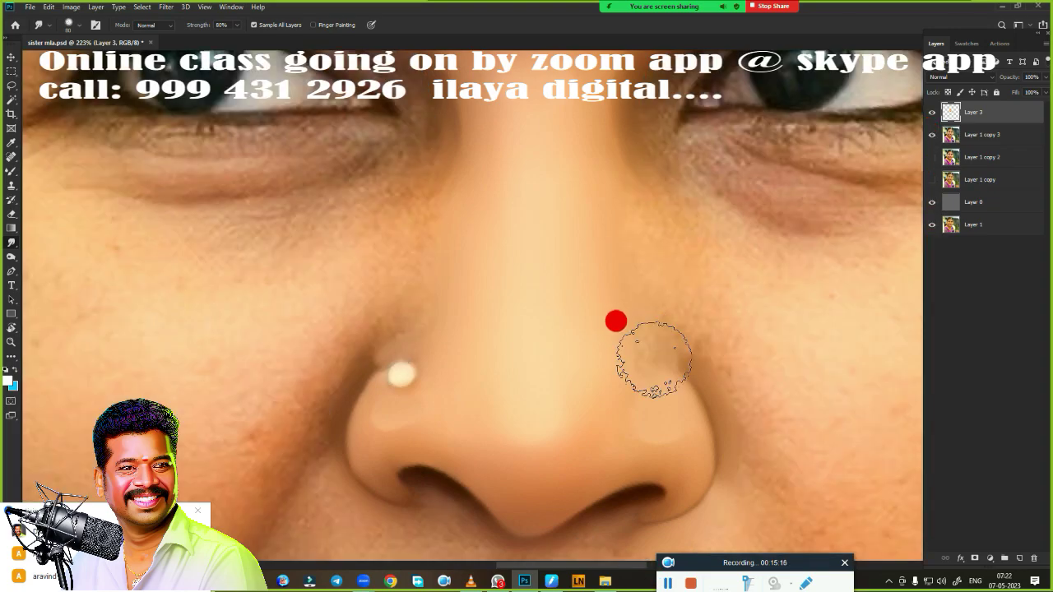
scroll(646, 362, "down", 1)
scroll(646, 362, "down", 2)
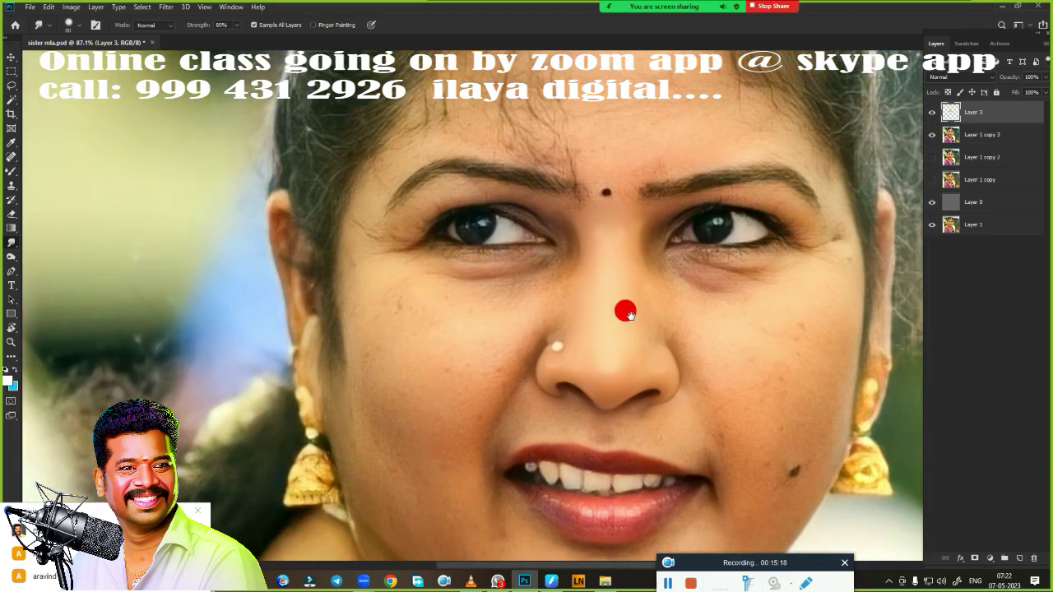
scroll(622, 308, "down", 1)
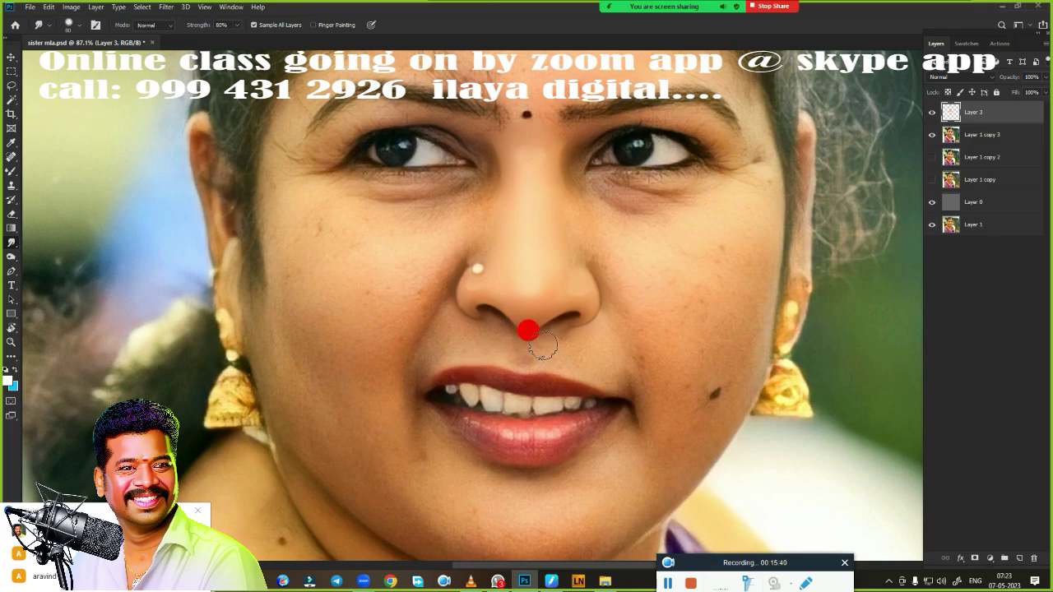
scroll(543, 341, "up", 3)
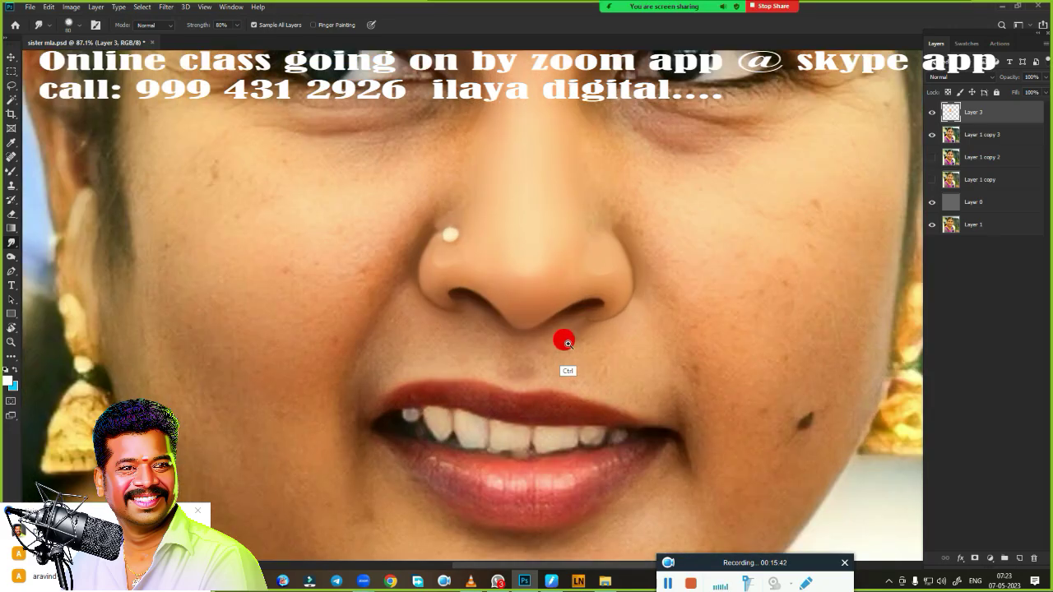
scroll(564, 340, "up", 2)
left_click_drag(595, 379, 588, 214)
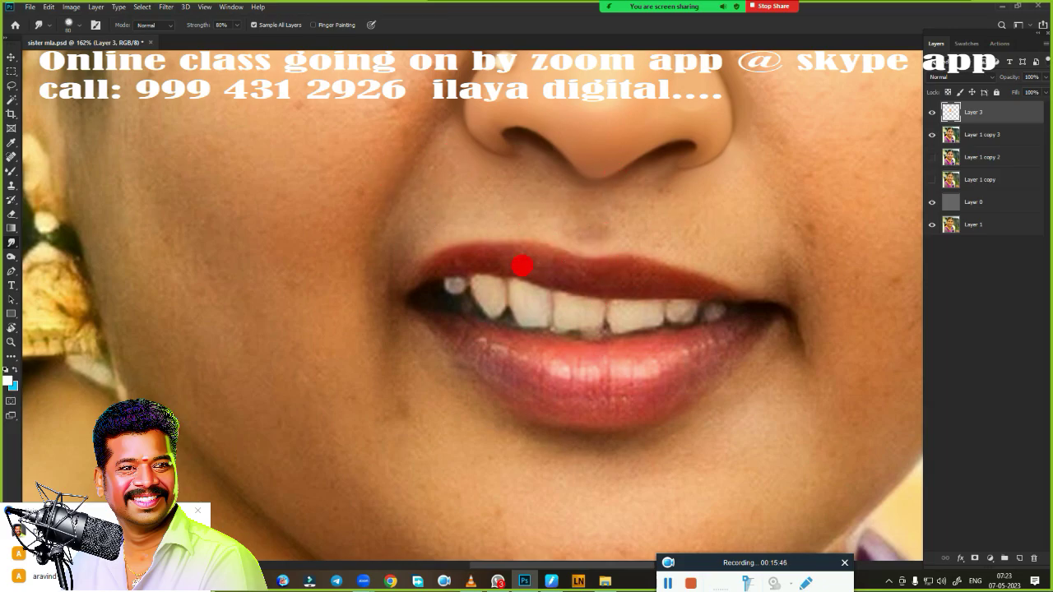
scroll(600, 315, "down", 3)
scroll(635, 329, "up", 3)
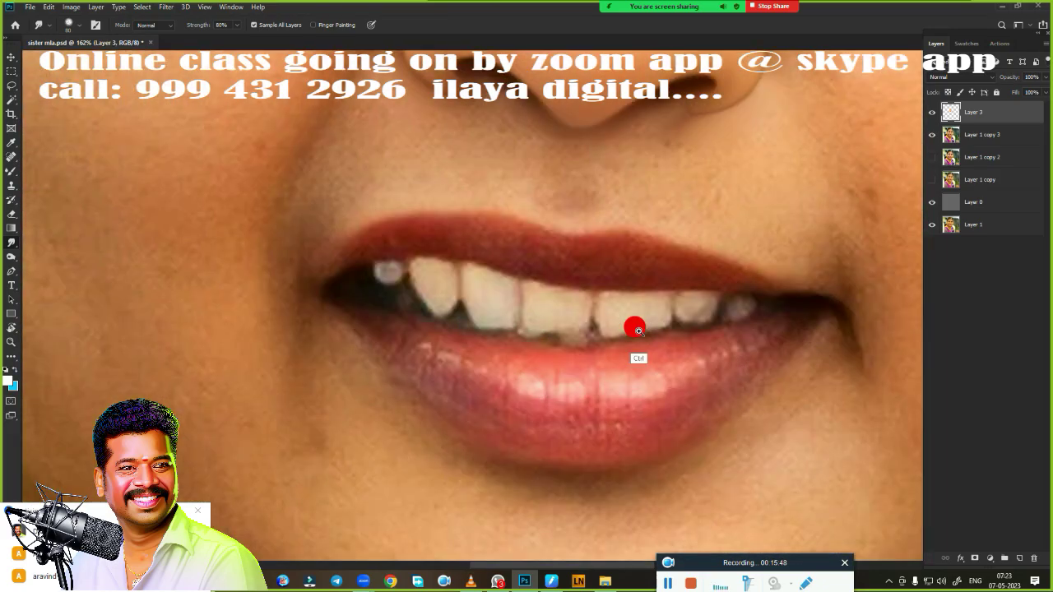
scroll(653, 301, "up", 2)
mouse_move(653, 301)
left_mouse_down()
mouse_move(623, 237)
mouse_move(601, 282)
left_mouse_up()
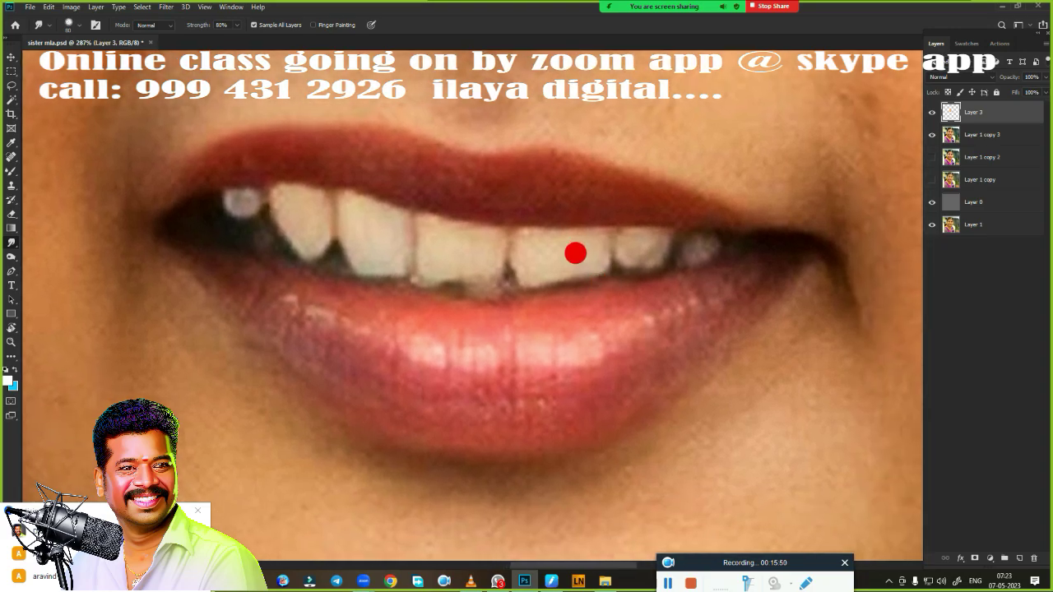
key("p")
left_click_drag(441, 324, 599, 336)
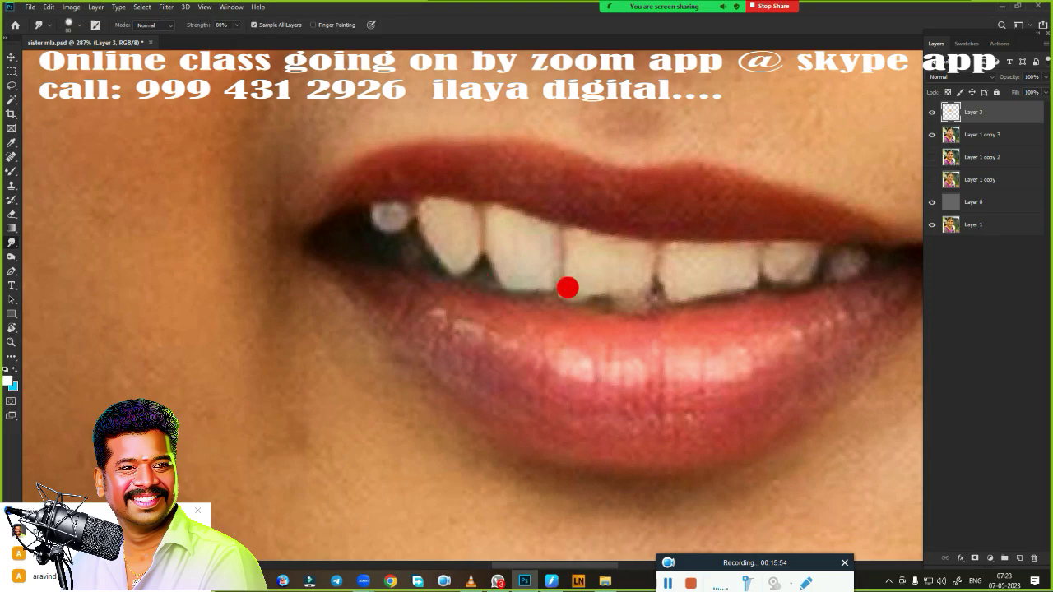
scroll(557, 346, "down", 5)
scroll(535, 336, "up", 1)
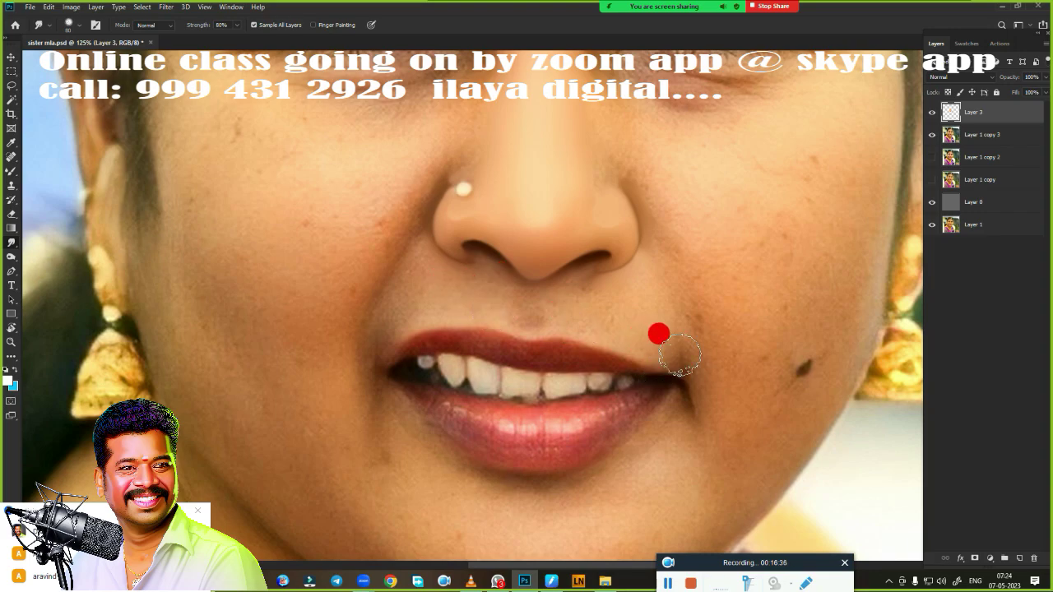
Undo an accidental cyan-to-white gradient fill on the empty layer.
key("g")
left_click_drag(454, 326, 450, 306)
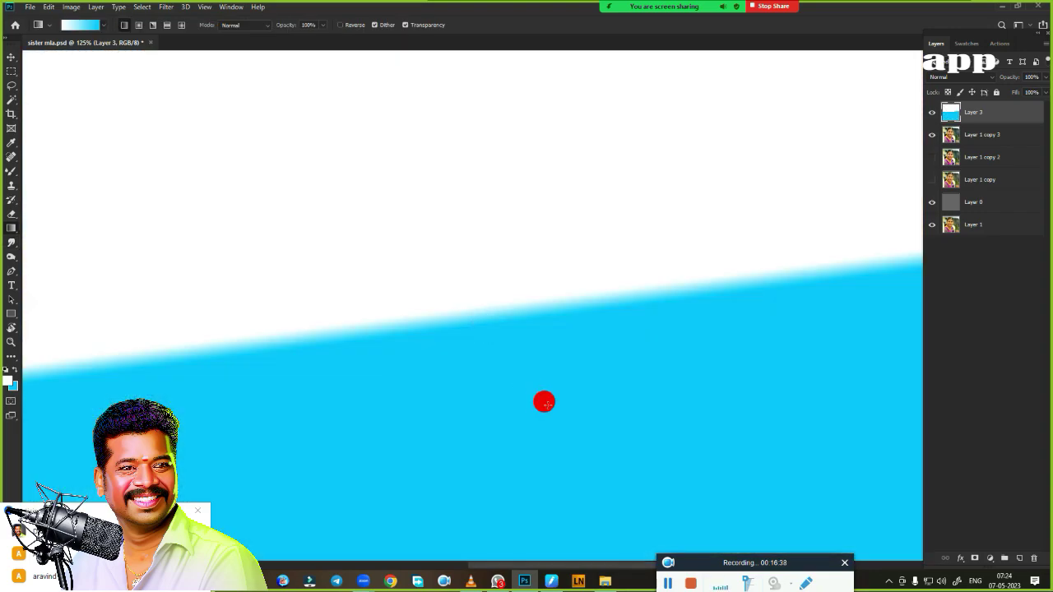
key("ctrl+z")
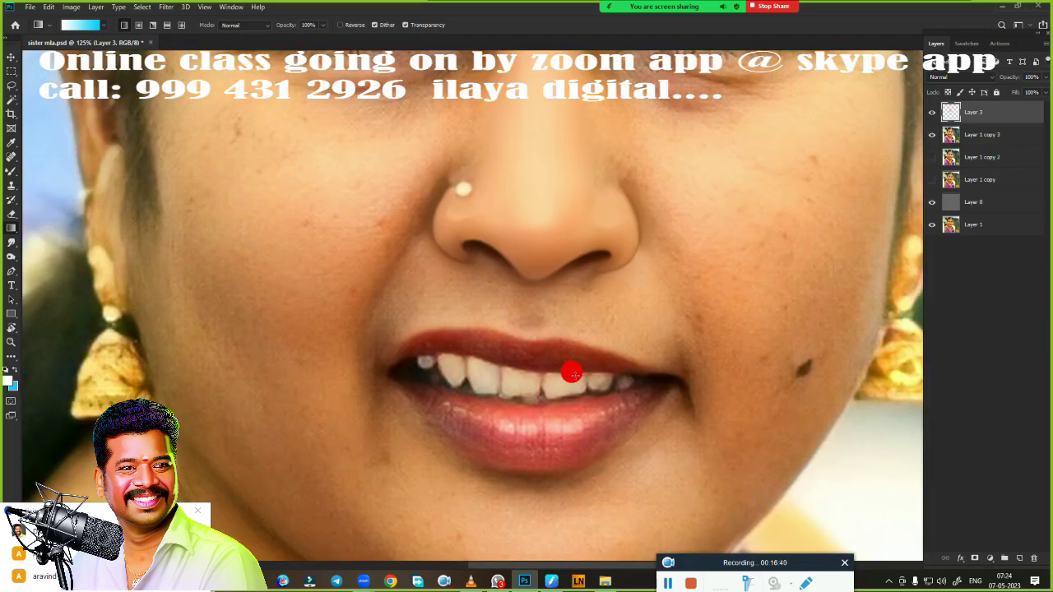
Rotate the canvas view about 7 degrees and zoom in on the lips.
key("r")
mouse_move(439, 329)
left_mouse_down()
mouse_move(443, 344)
mouse_move(453, 329)
left_mouse_up()
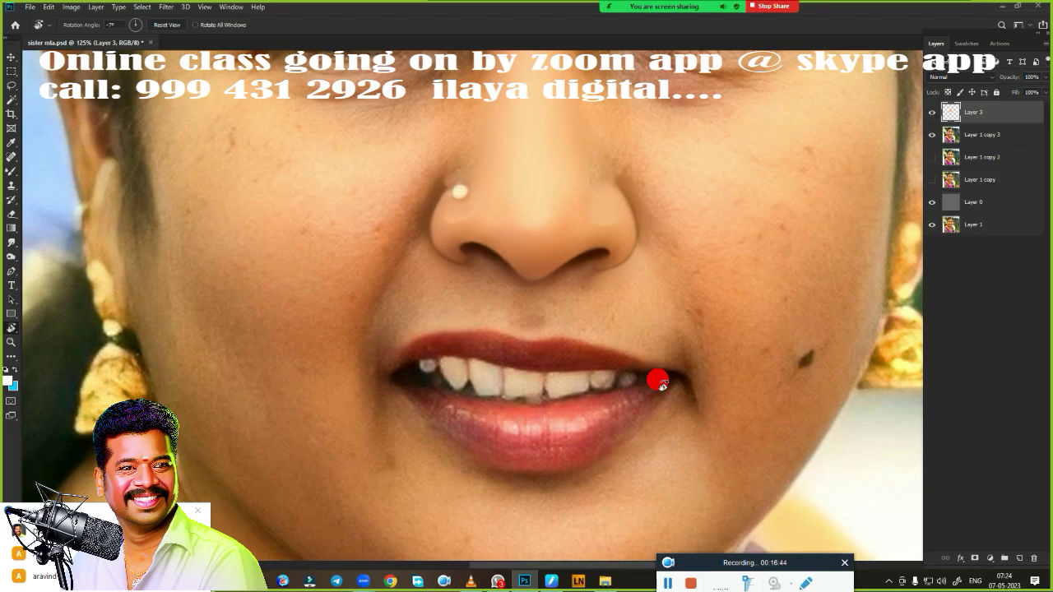
scroll(637, 354, "up", 2)
scroll(649, 365, "up", 2)
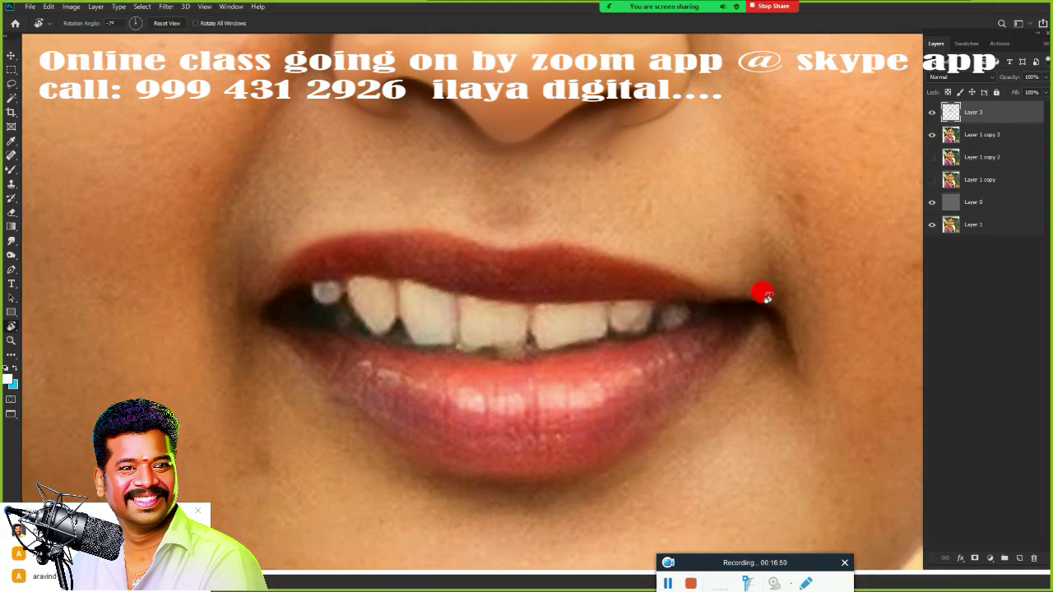
Cycle screen modes until the canvas shows full screen with all panels hidden.
key("f")
key("f")
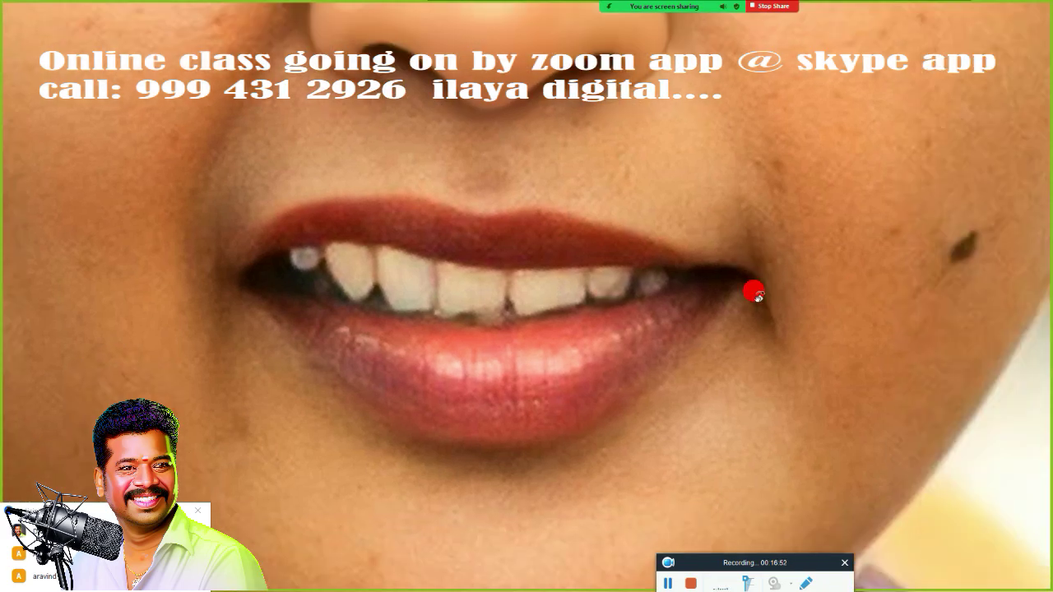
key("f")
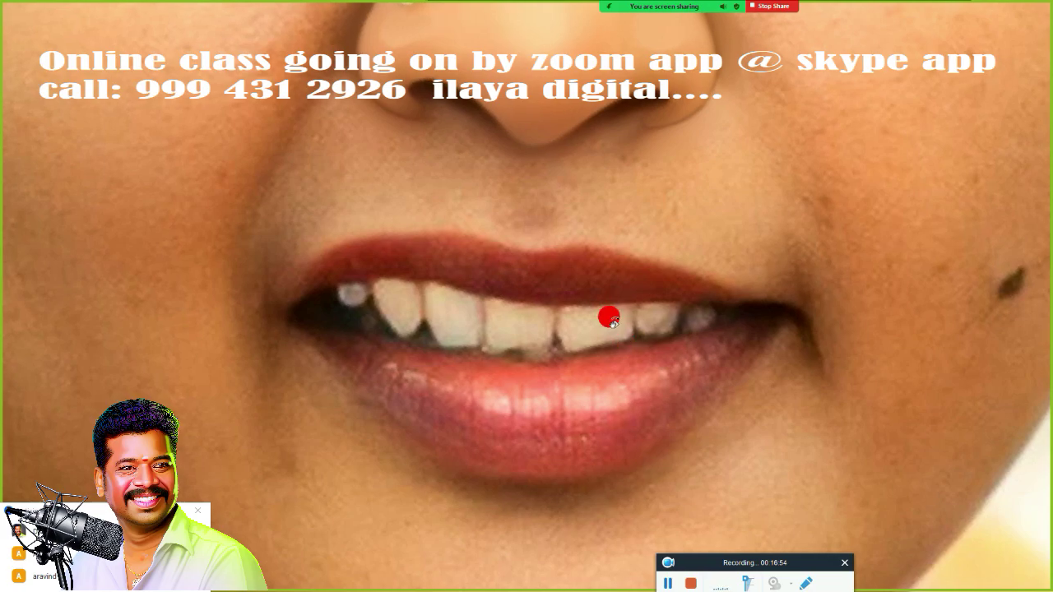
key("f")
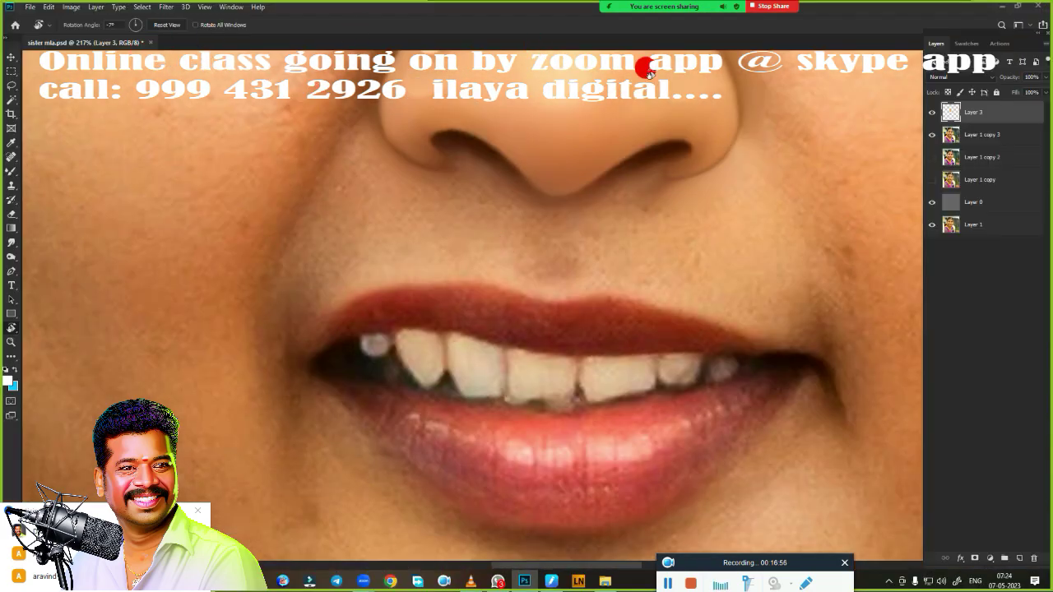
key("f")
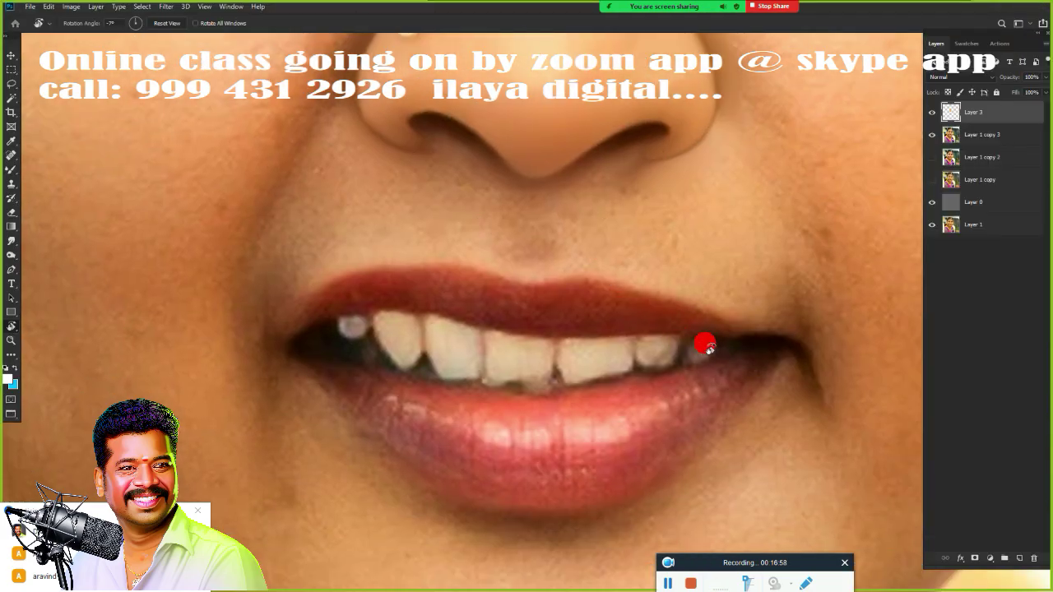
key("f")
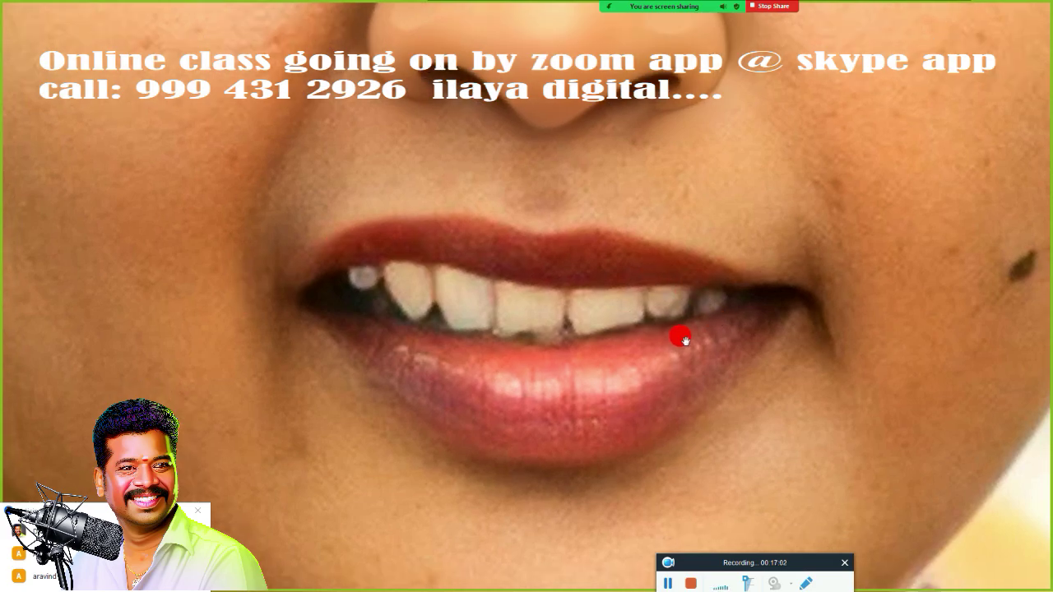
Centre the mouth, show the Layers panel, and lighten the dark left-corner tooth.
left_click_drag(679, 336, 754, 277)
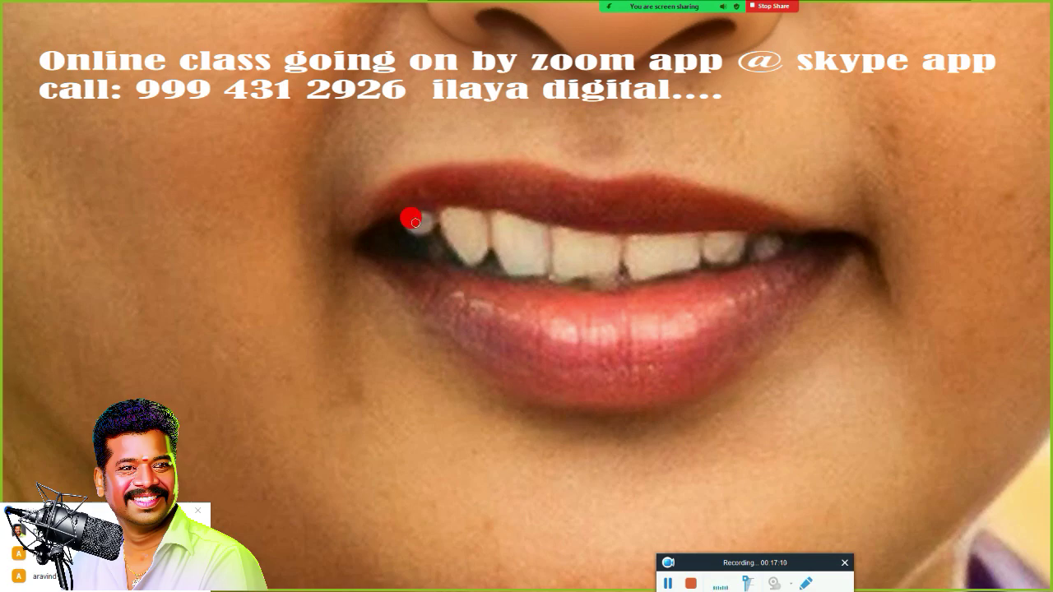
key("F7")
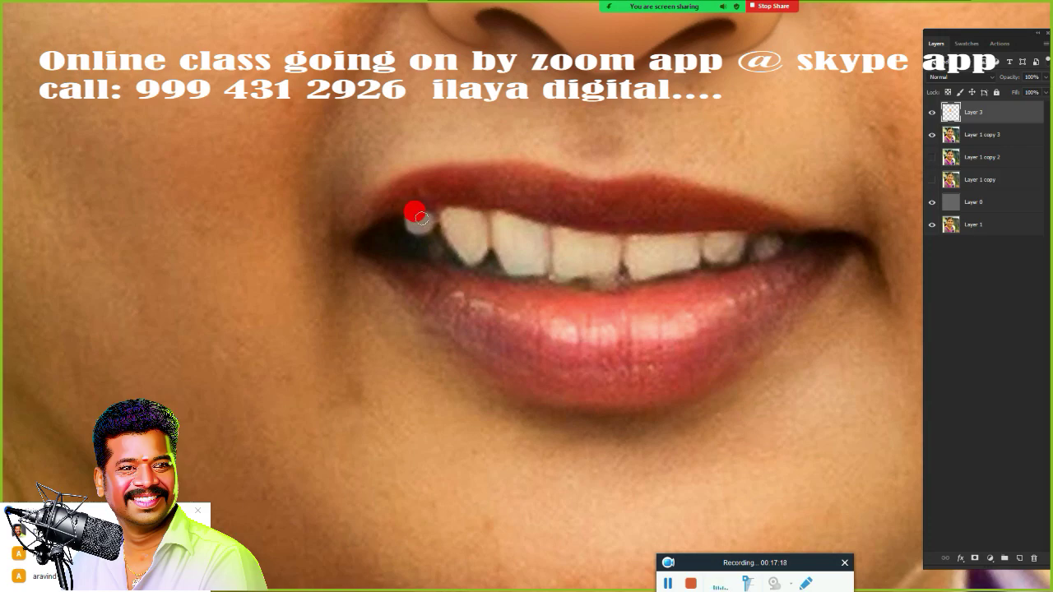
left_click(417, 223)
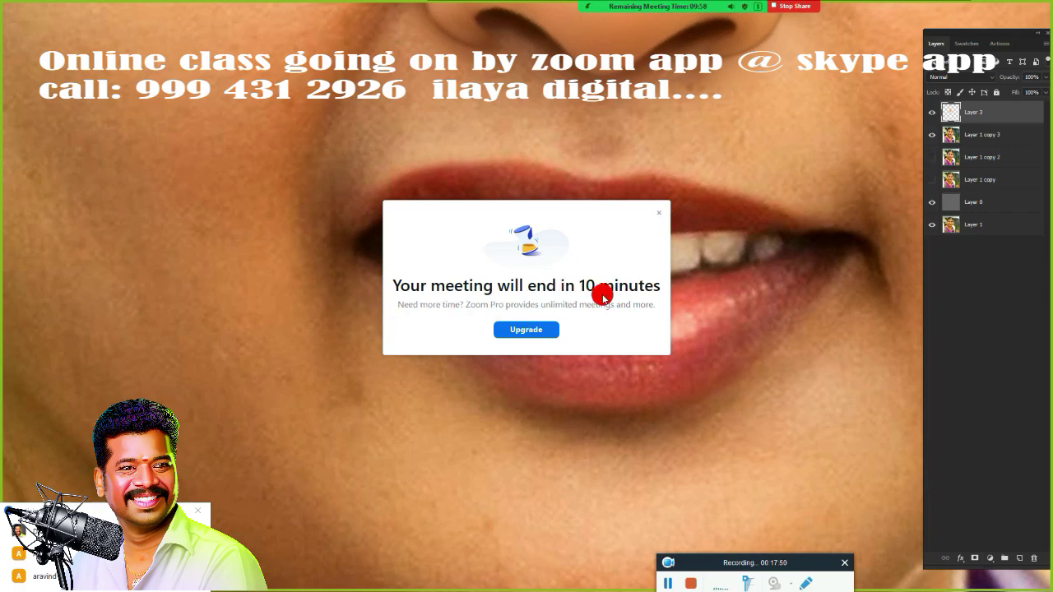
Close Zoom's 'Your meeting will end in 10 minutes' popup.
left_click(660, 217)
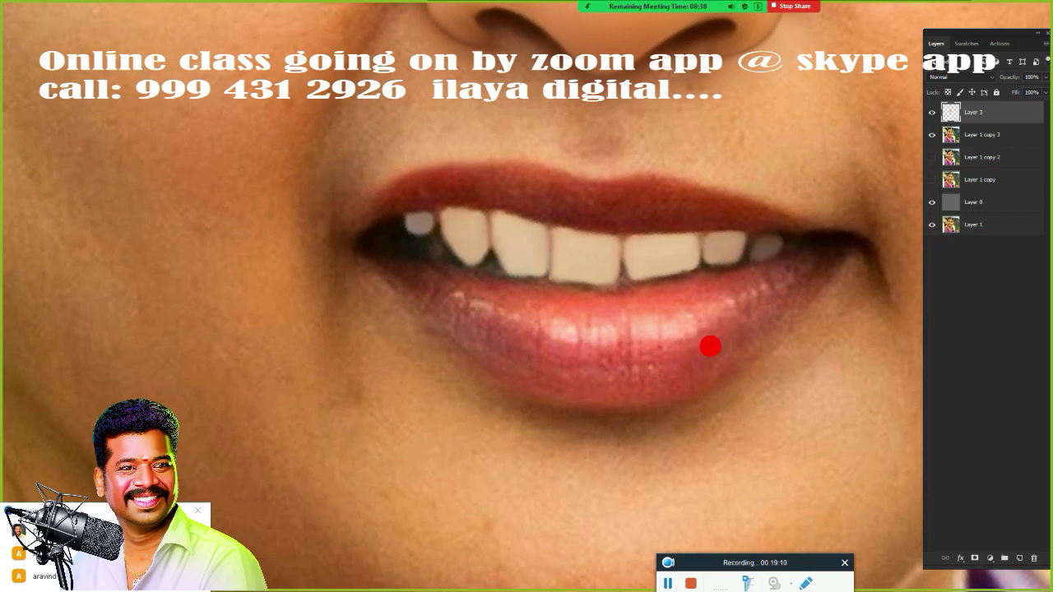
Hide and re-show the face layer to check the teeth pieces, then restore the standard layout.
left_click(930, 136)
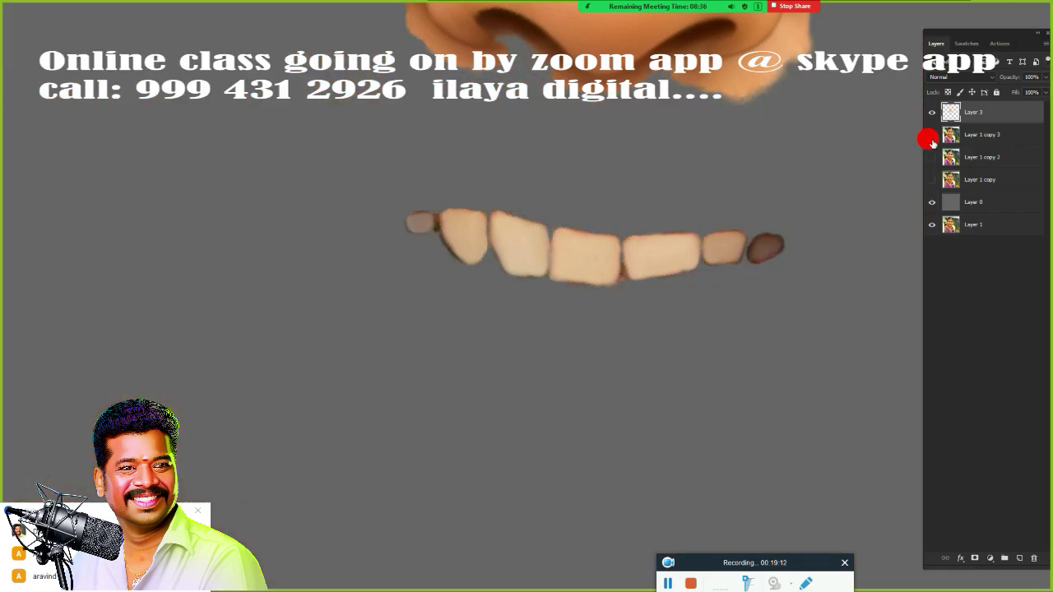
left_click(930, 136)
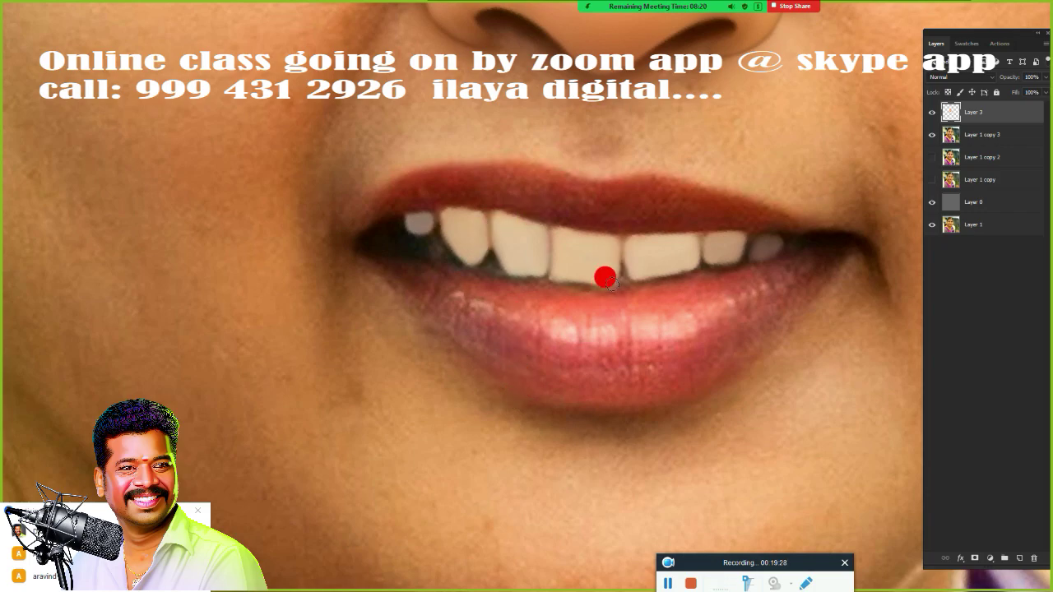
key("f")
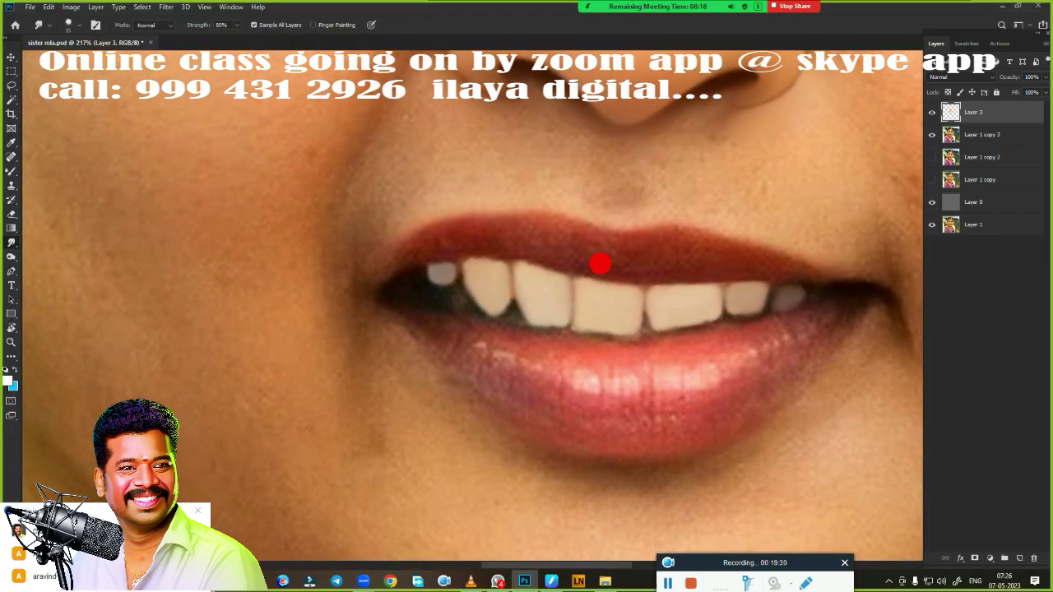
Raise Smudge strength to 100%, frame the mouth, and switch to the Pen tool.
left_click(237, 25)
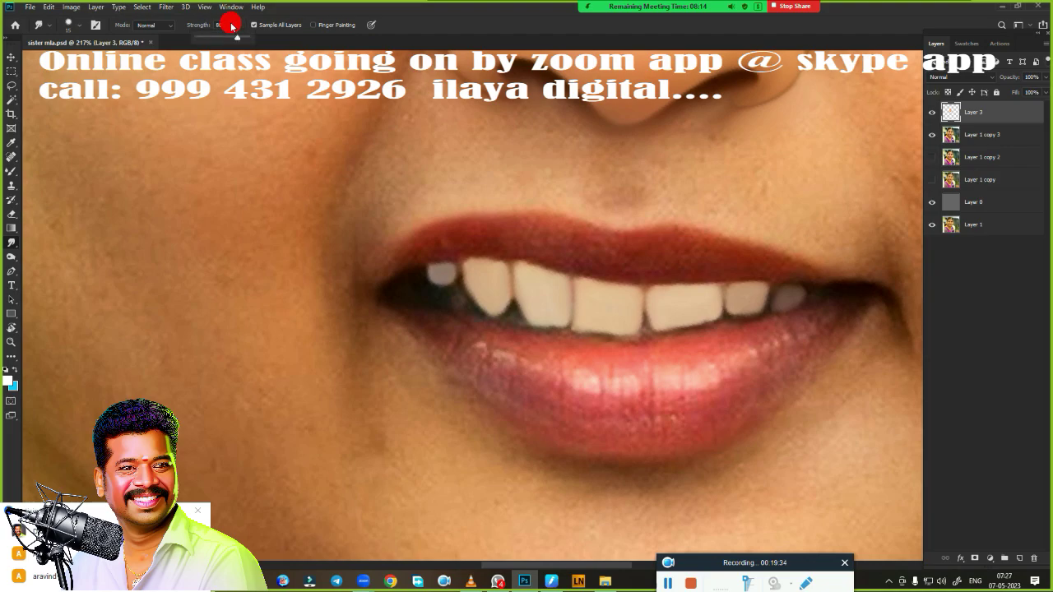
left_click_drag(238, 39, 281, 35)
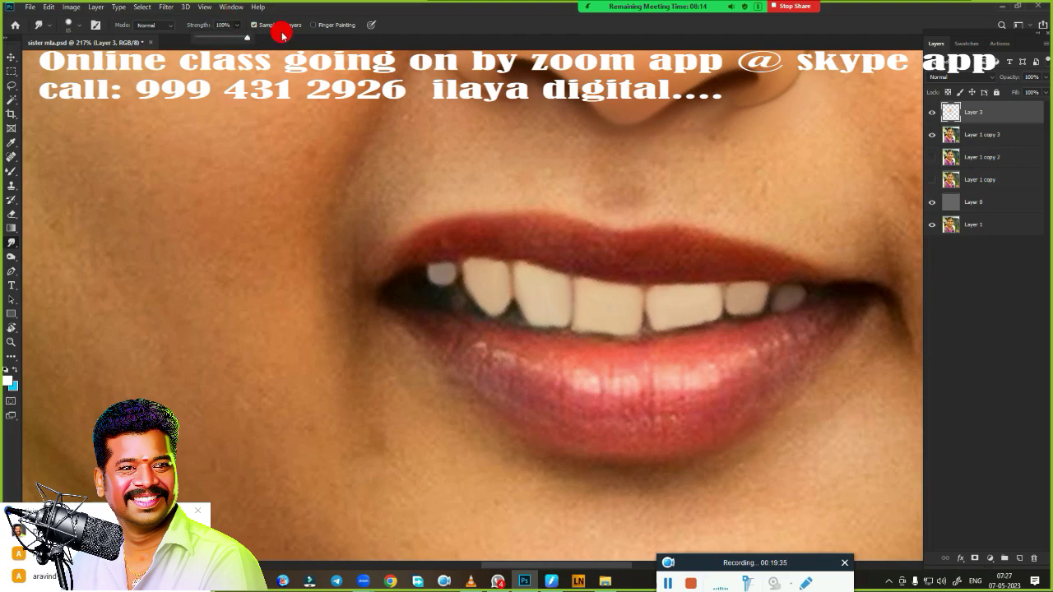
left_click(499, 15)
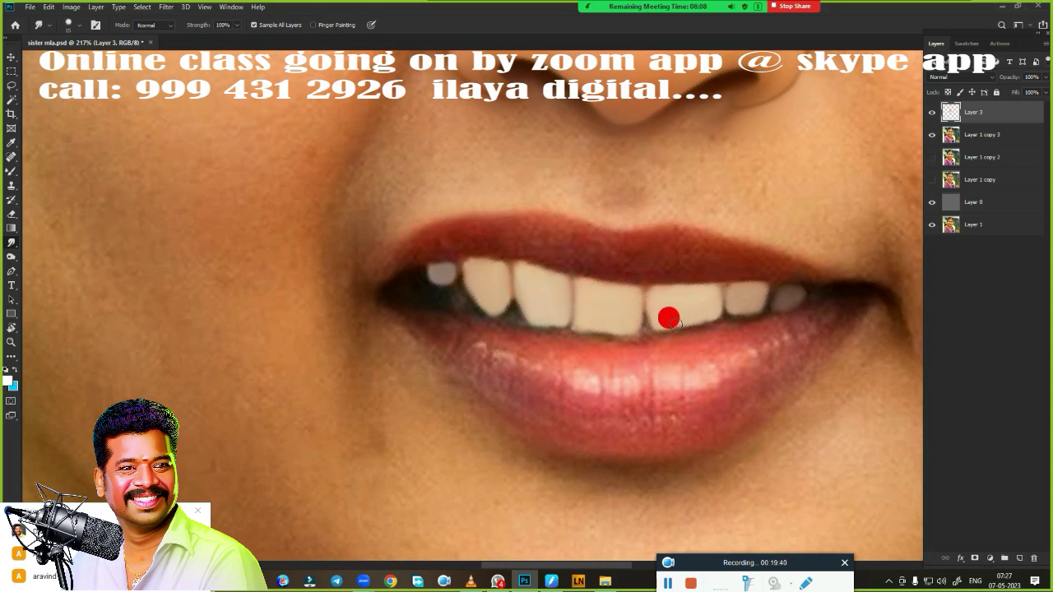
left_click_drag(667, 315, 587, 282)
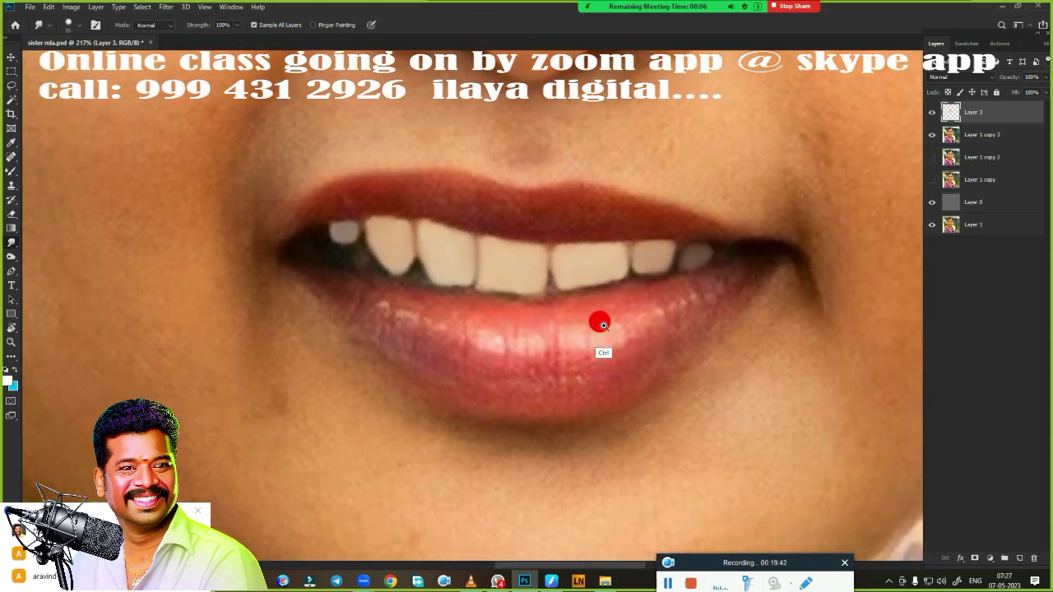
scroll(587, 281, "down", 3)
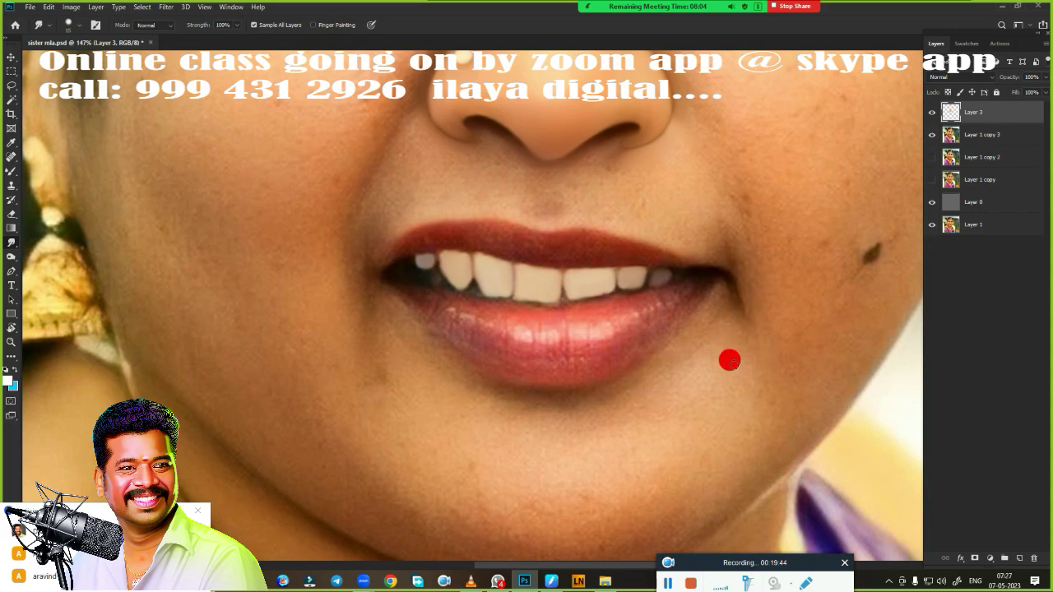
key("p")
scroll(548, 351, "up", 3)
Start the lip path at the left mouth corner with a sharp anchor and a cornered left arch.
scroll(549, 351, "up", 2)
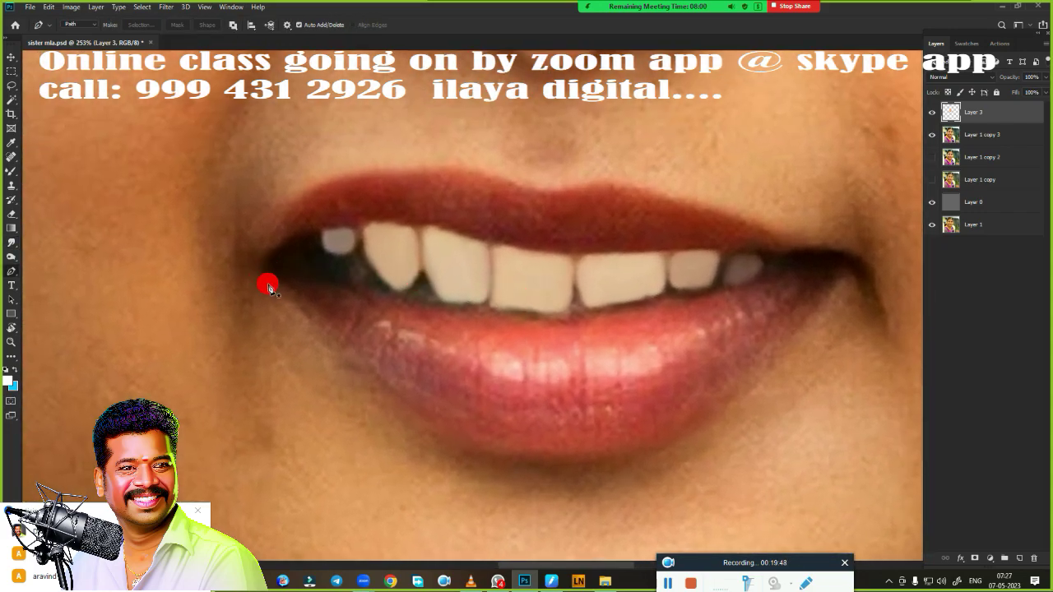
left_click(264, 281)
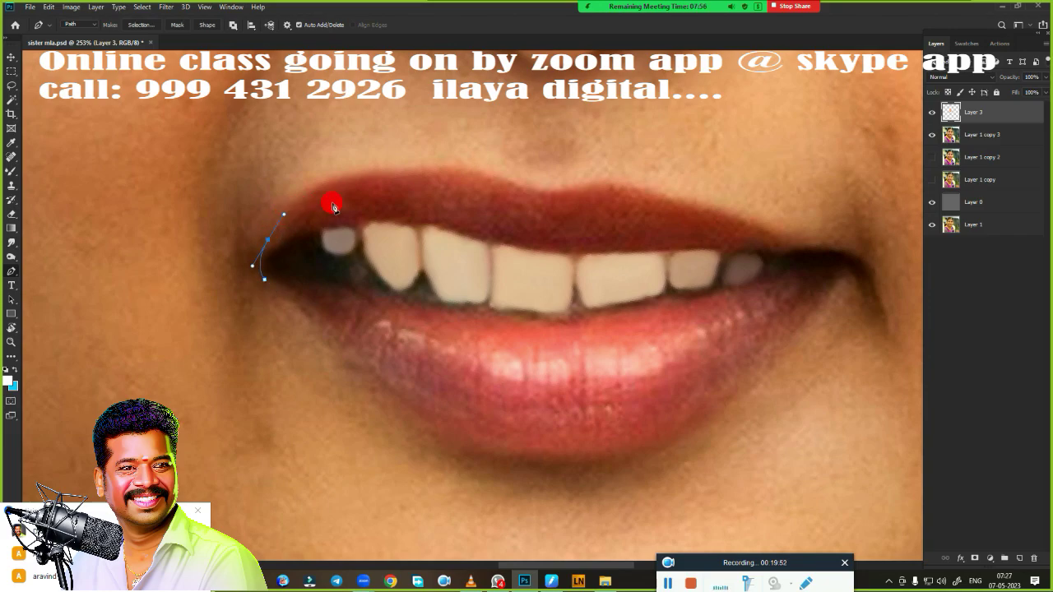
left_click(269, 242, "alt")
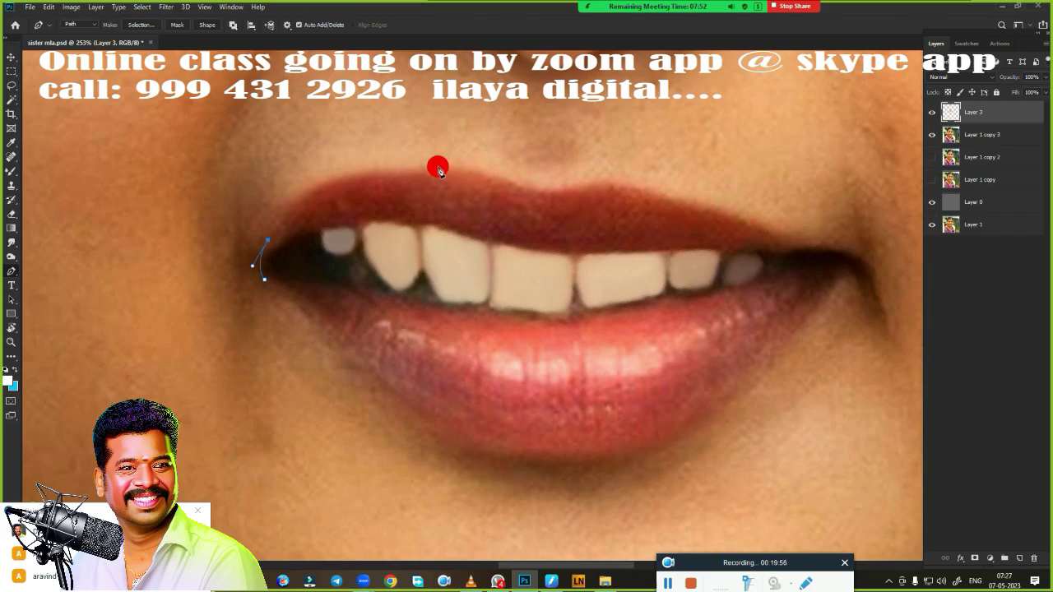
left_click_drag(437, 167, 596, 170)
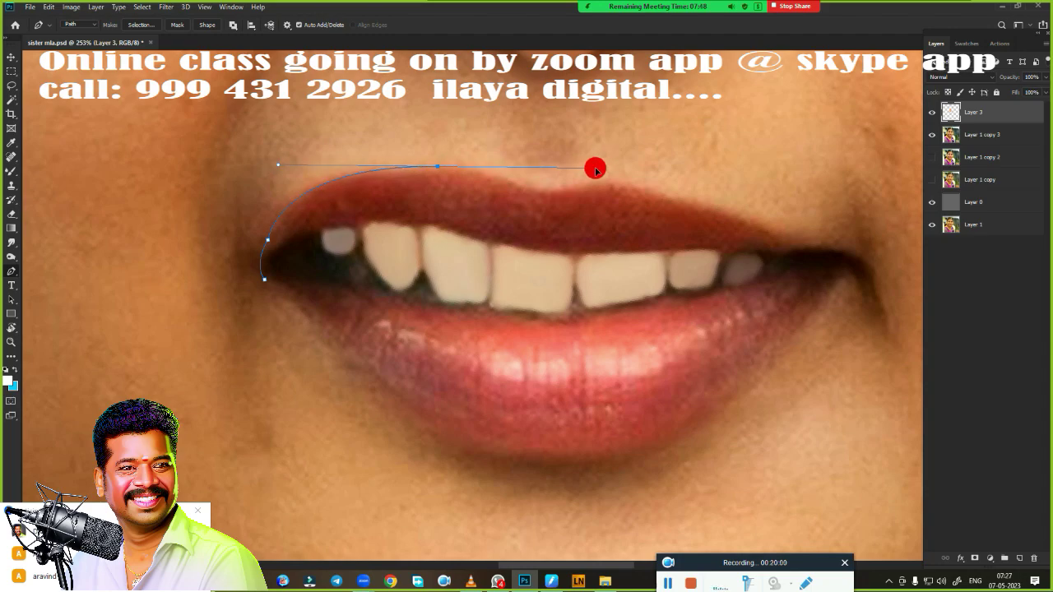
key("ctrl+z")
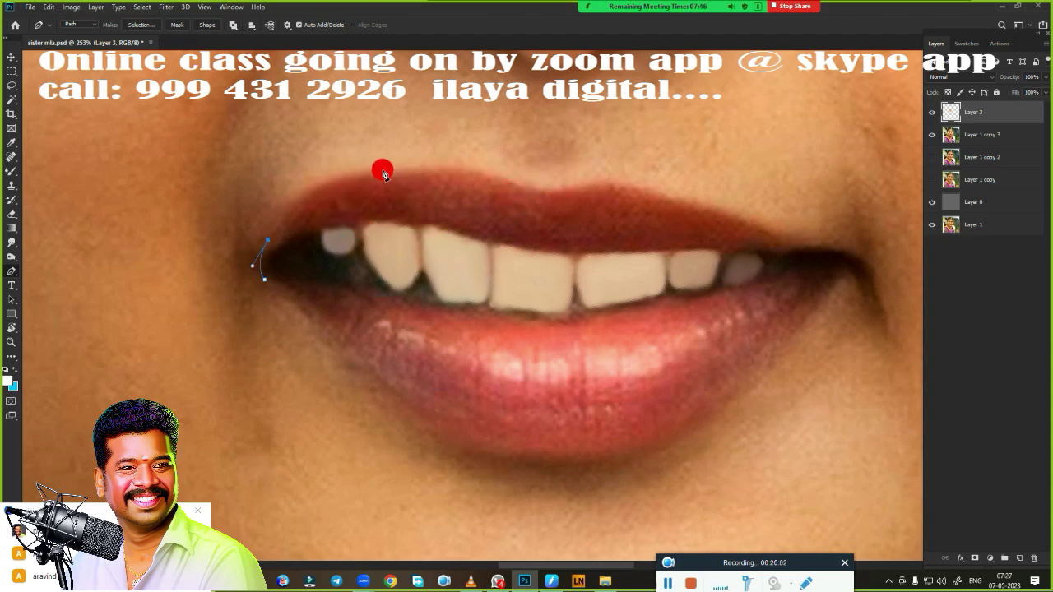
left_click_drag(381, 170, 456, 171)
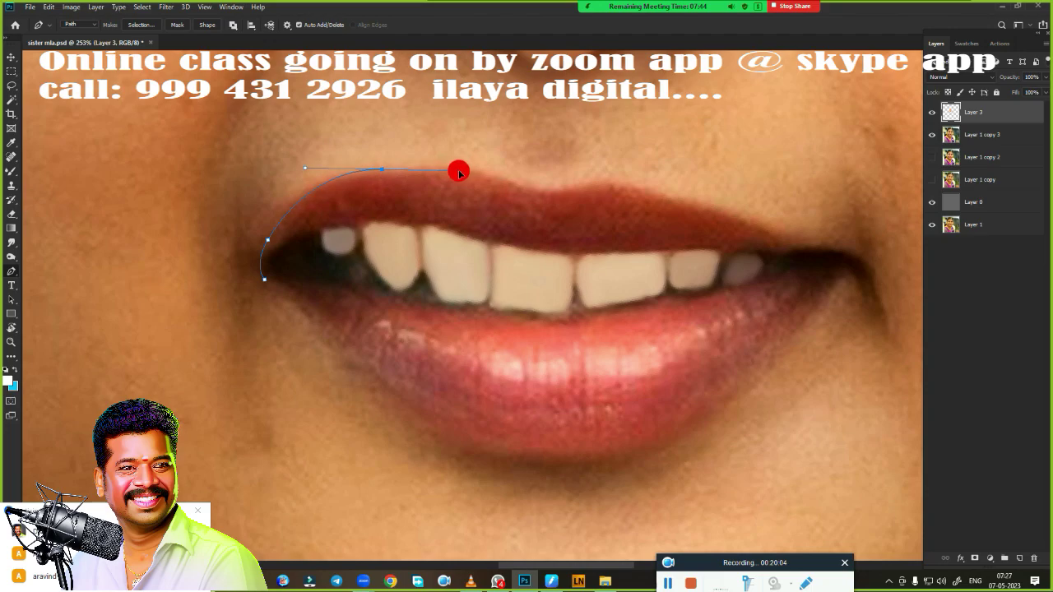
left_click(382, 169, "alt")
Continue the path through the centre dip and right arch to the right mouth corner.
left_click_drag(517, 181, 552, 205)
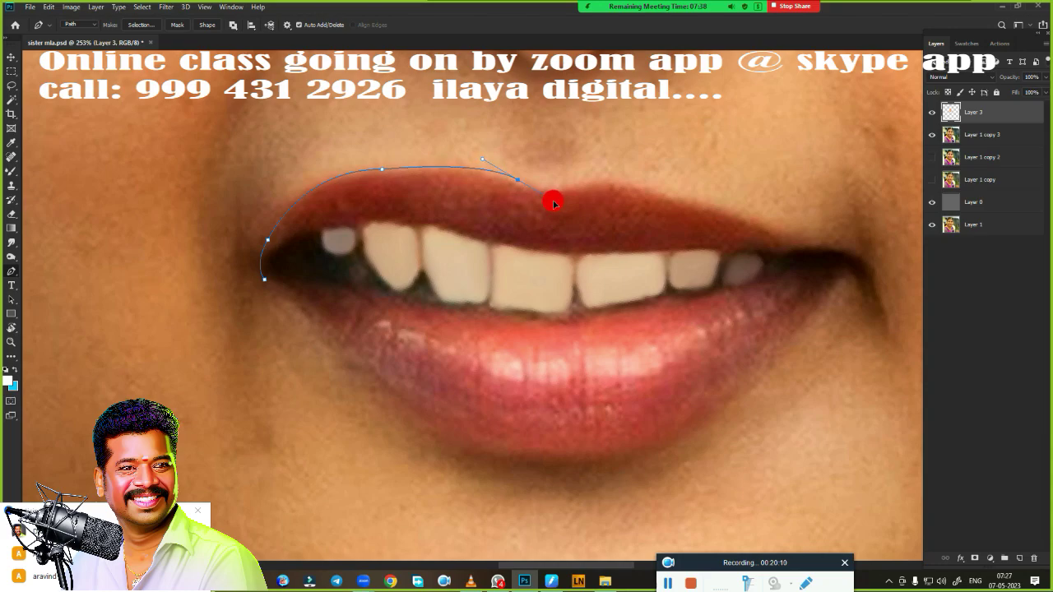
key("ctrl+z")
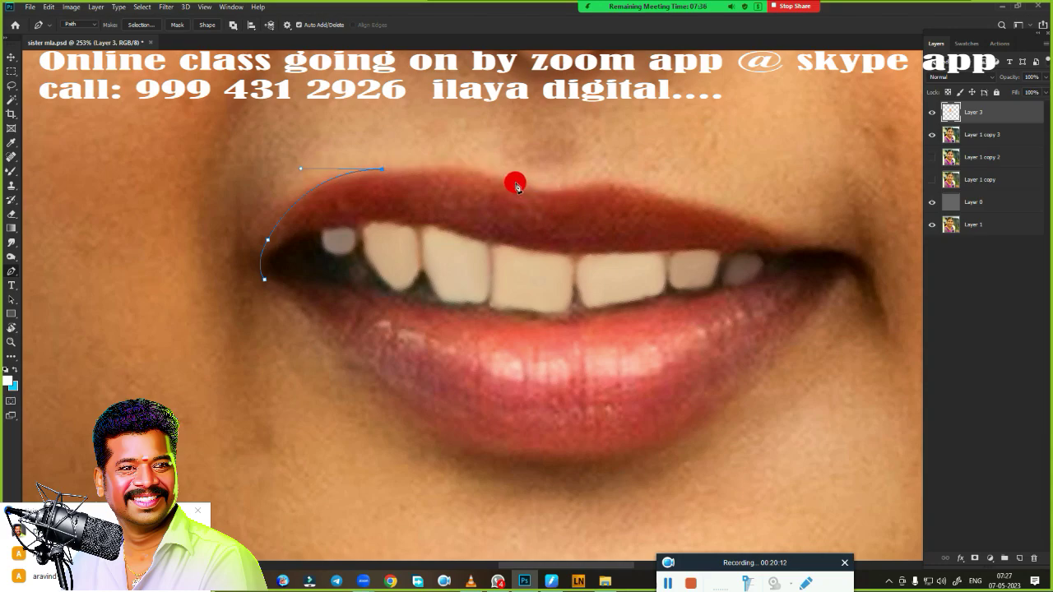
left_click_drag(516, 181, 551, 203)
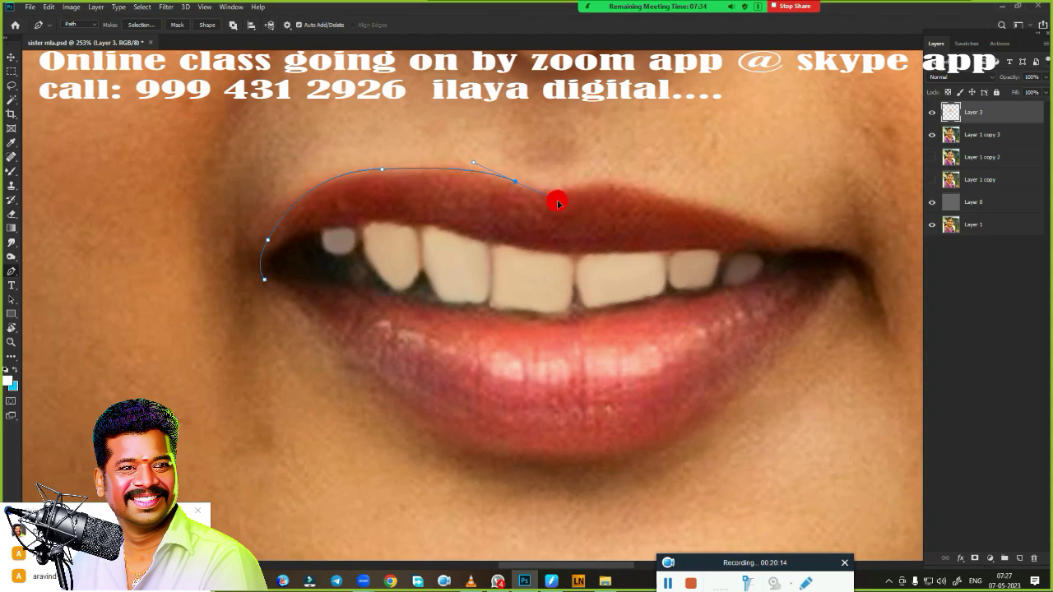
left_click(514, 180, "alt")
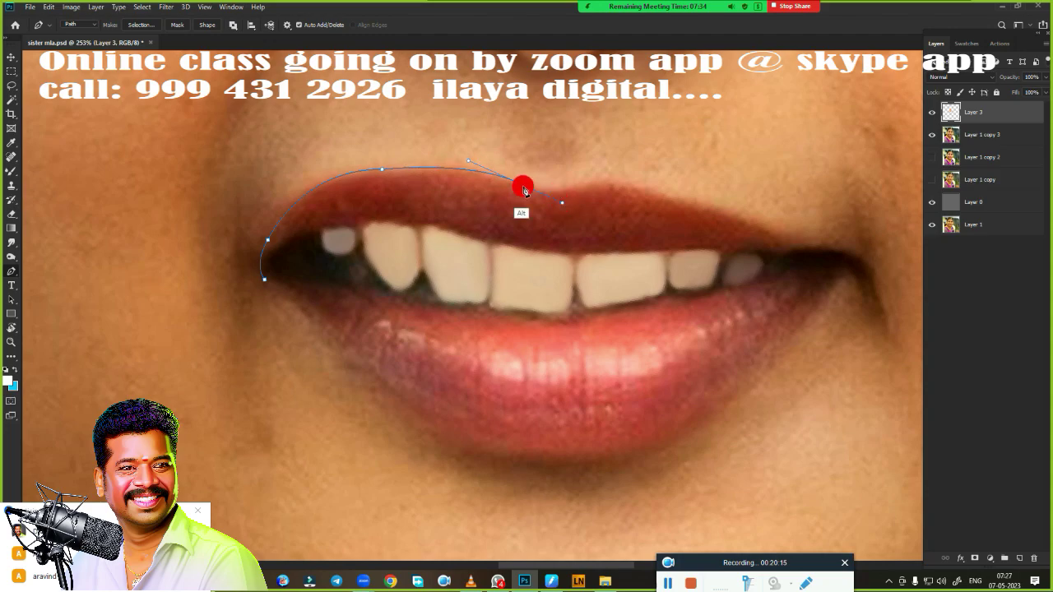
left_click_drag(579, 186, 606, 171)
left_click(579, 185, "alt")
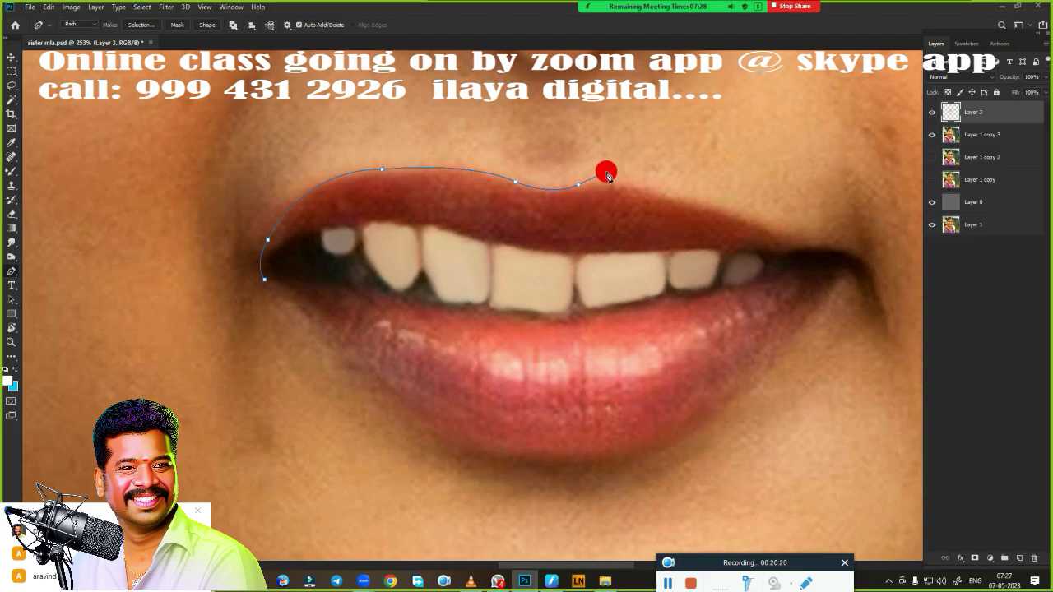
key("ctrl")
key("ctrl+z")
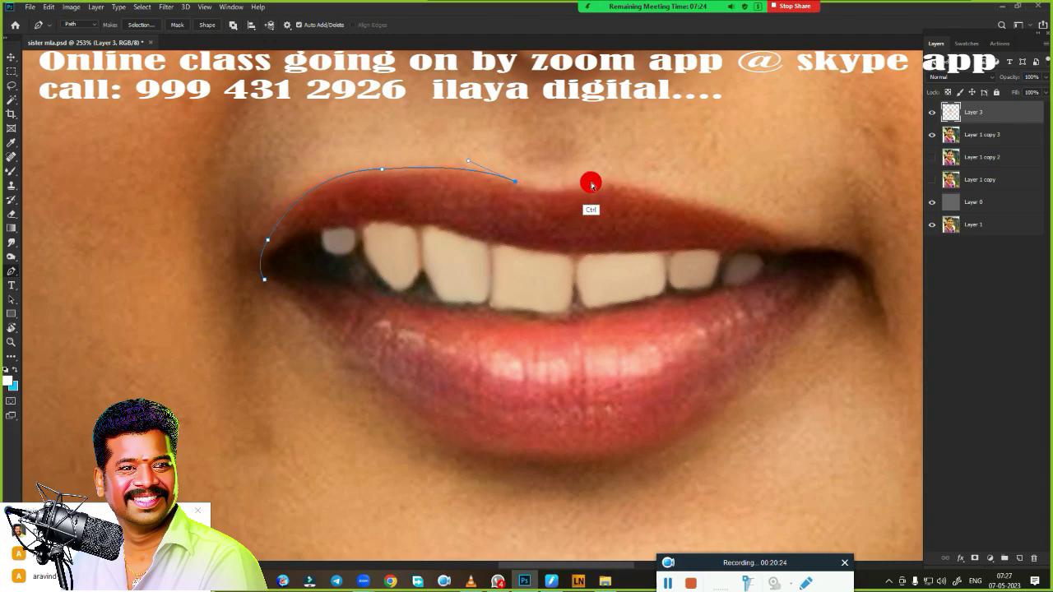
left_click_drag(576, 183, 597, 171)
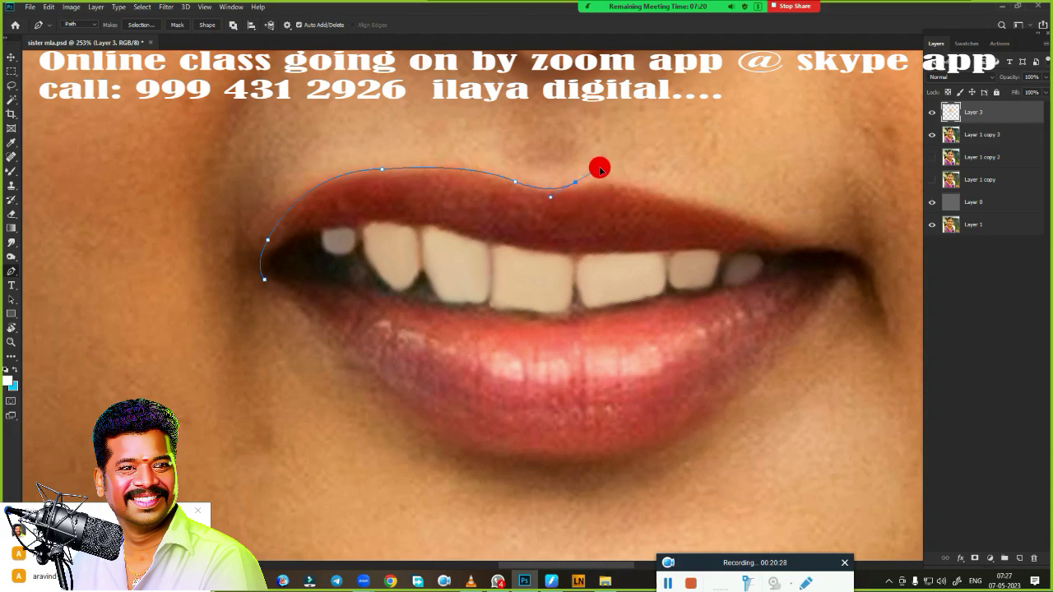
left_click(575, 182, "alt")
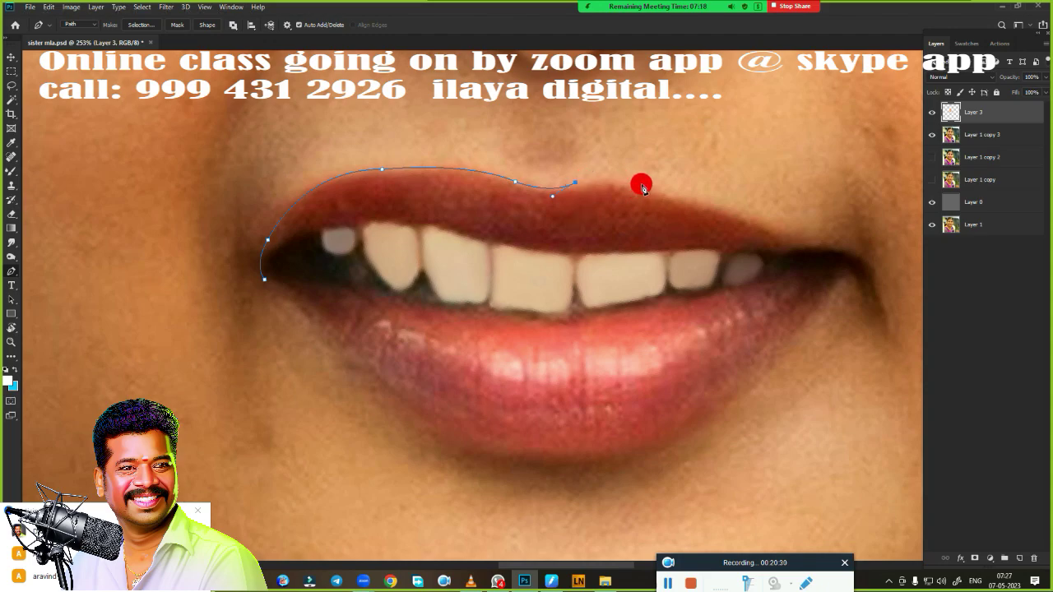
left_click_drag(642, 185, 689, 202)
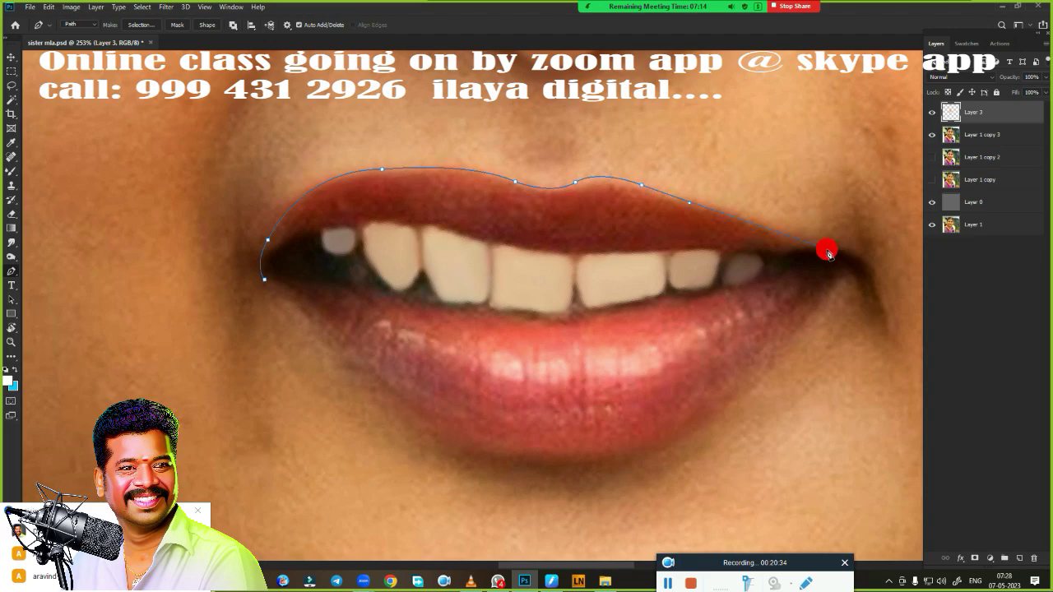
left_click_drag(850, 254, 831, 285)
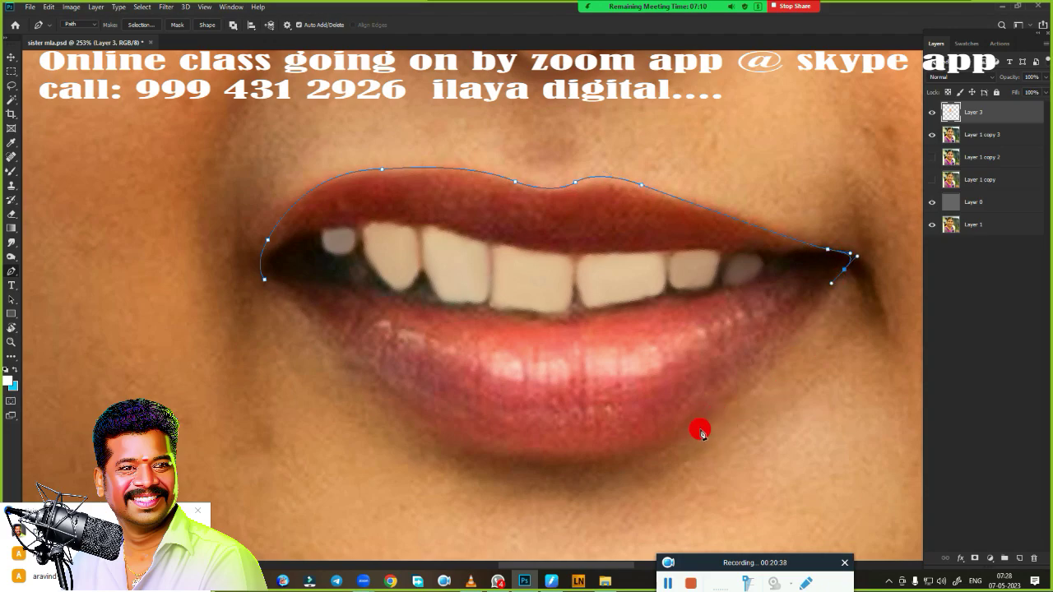
Trace the path around the lower lip back to the start and load it as a selection.
left_click_drag(698, 430, 650, 454)
left_click_drag(714, 418, 780, 274)
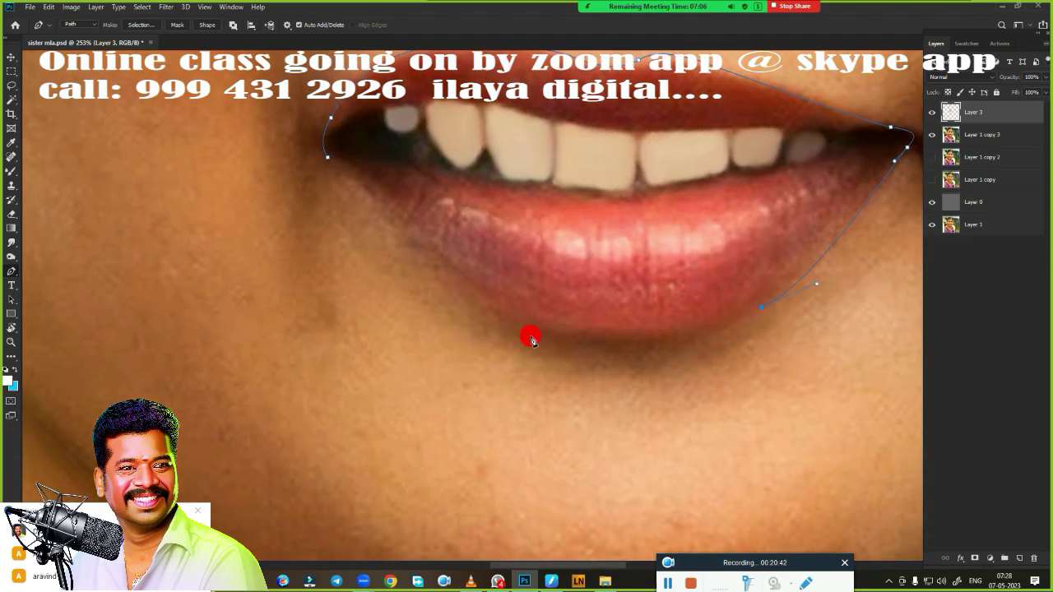
left_click_drag(513, 319, 408, 258)
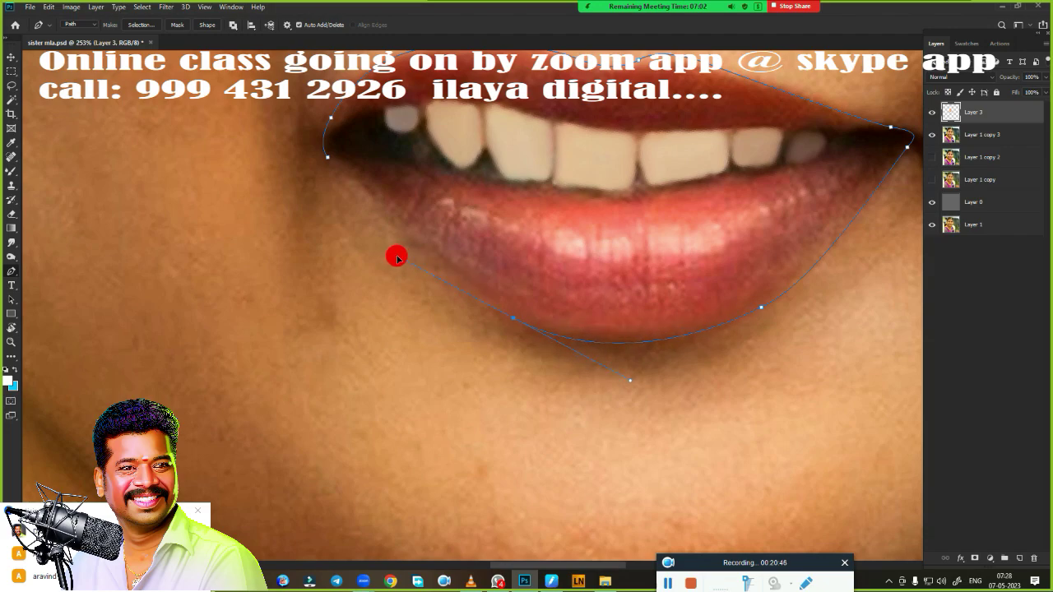
key("ctrl+z")
key("ctrl+z")
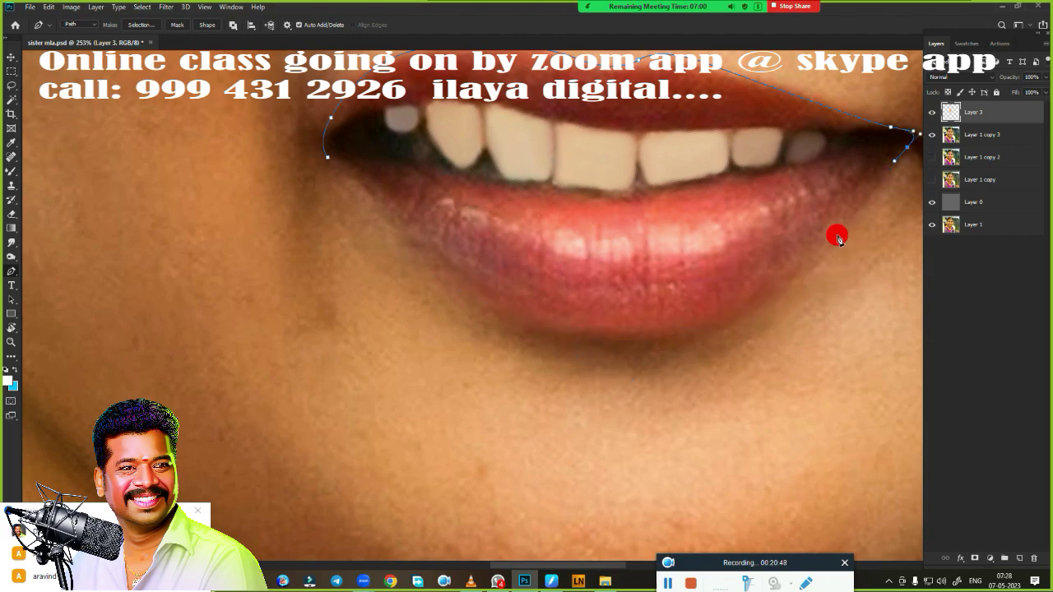
left_click(808, 263)
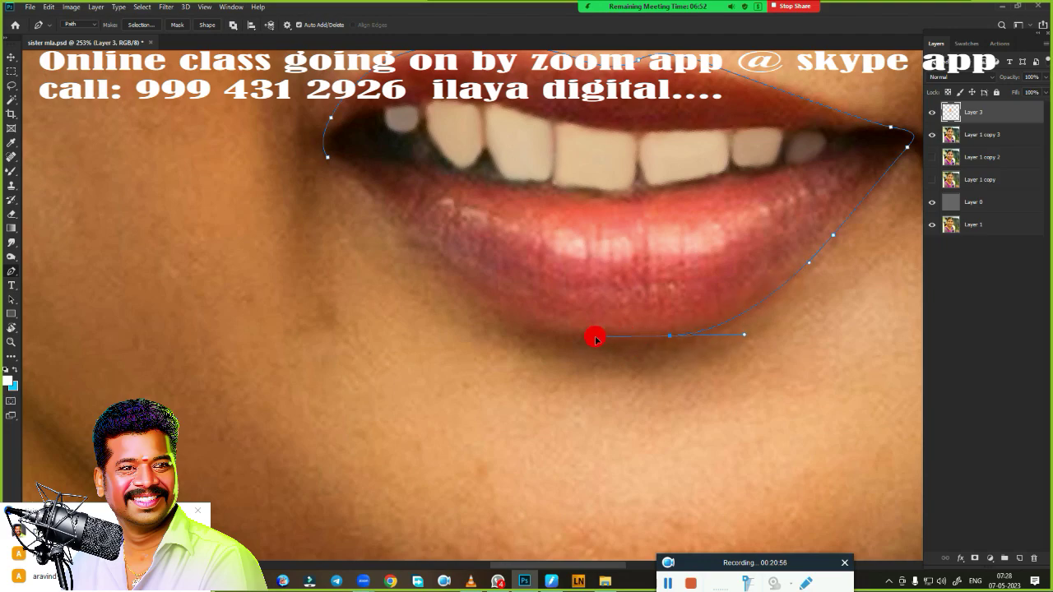
left_click_drag(505, 310, 476, 286)
left_click(470, 285)
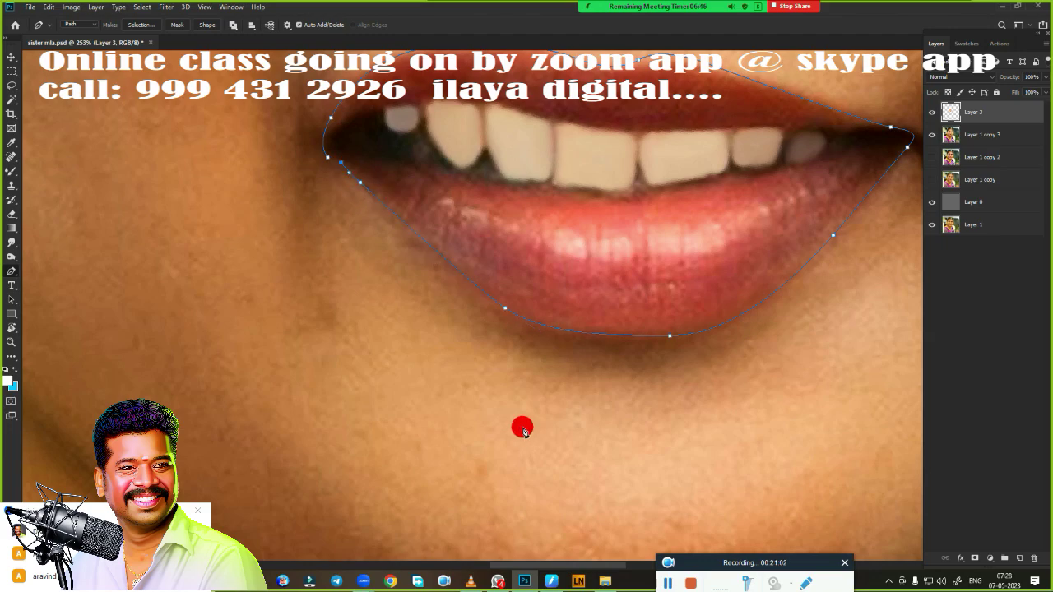
key("ctrl+Return")
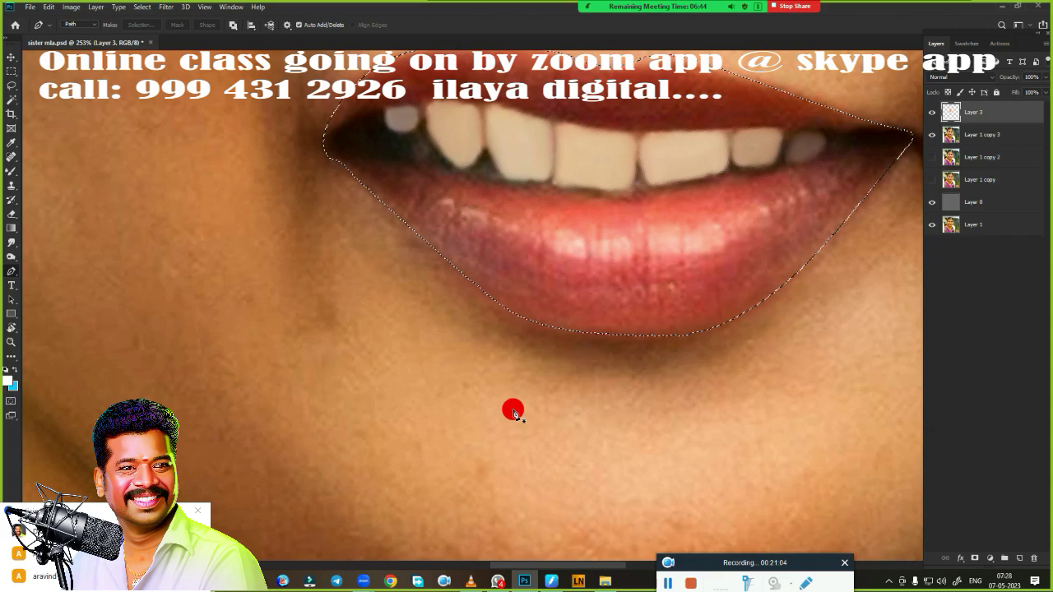
Zoom in on the lips and bring back the lip selection after an accidental deselect.
scroll(543, 329, "up", 3)
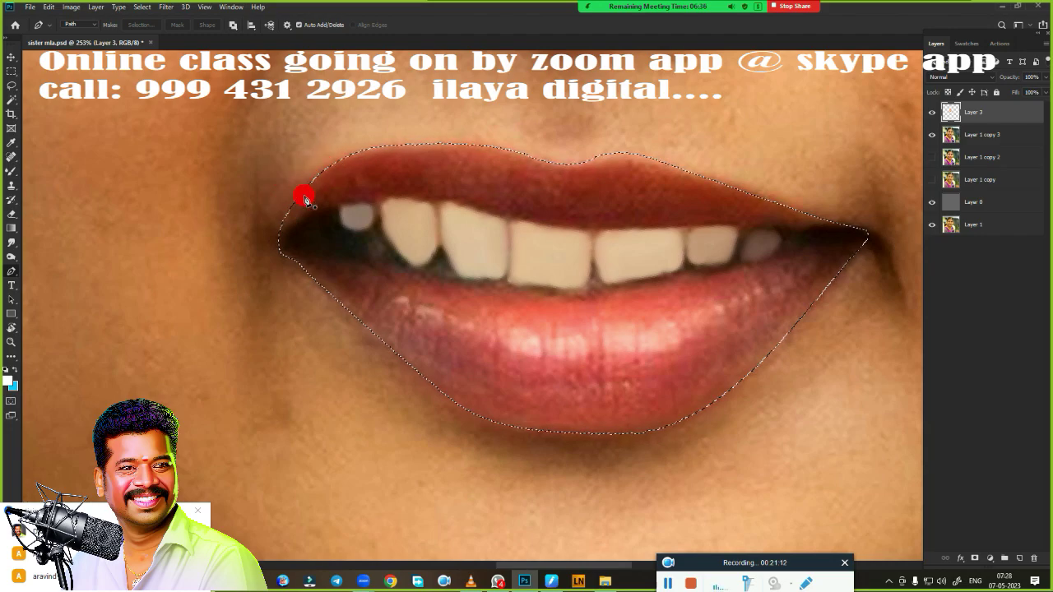
scroll(609, 333, "down", 3)
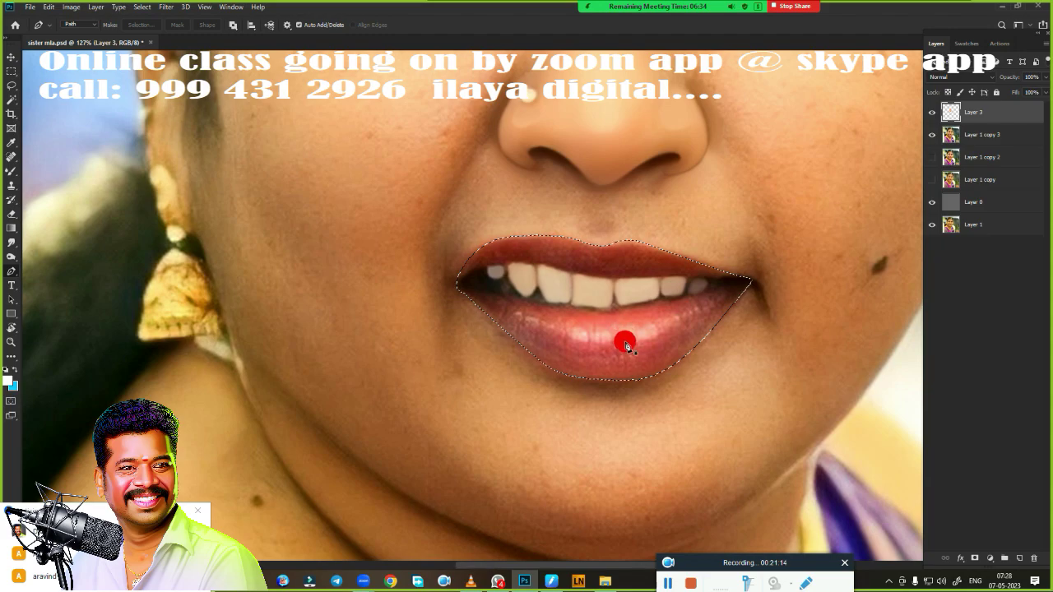
key("ctrl+d")
scroll(636, 301, "up", 1)
key("ctrl+z")
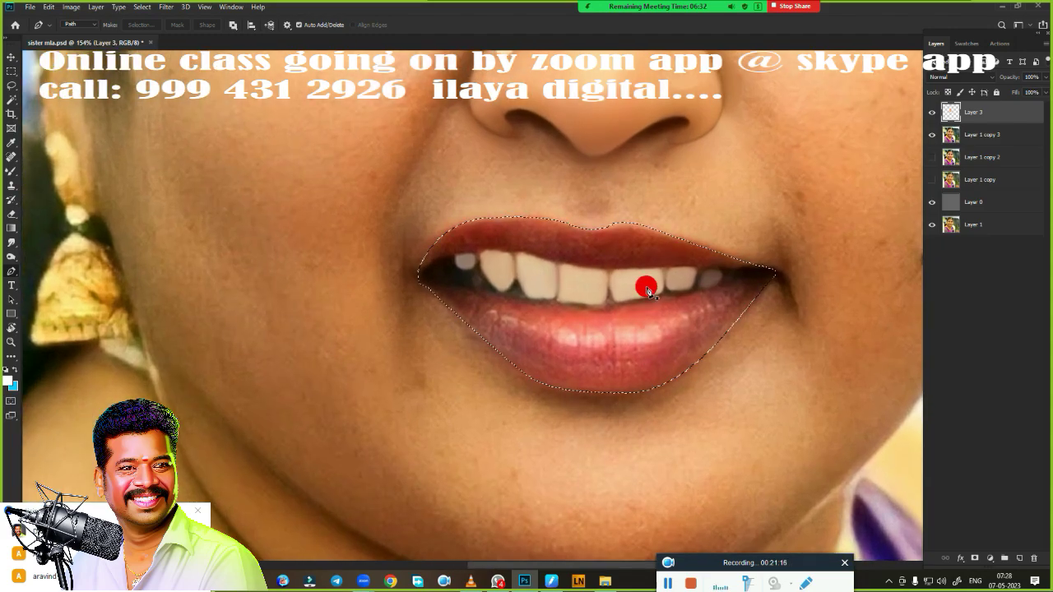
Feather the lip selection, centre the lips in view, and switch to the Smudge tool.
key("shift+F6")
key("Return")
scroll(700, 303, "up", 1)
scroll(716, 310, "up", 1)
left_click_drag(721, 311, 686, 225)
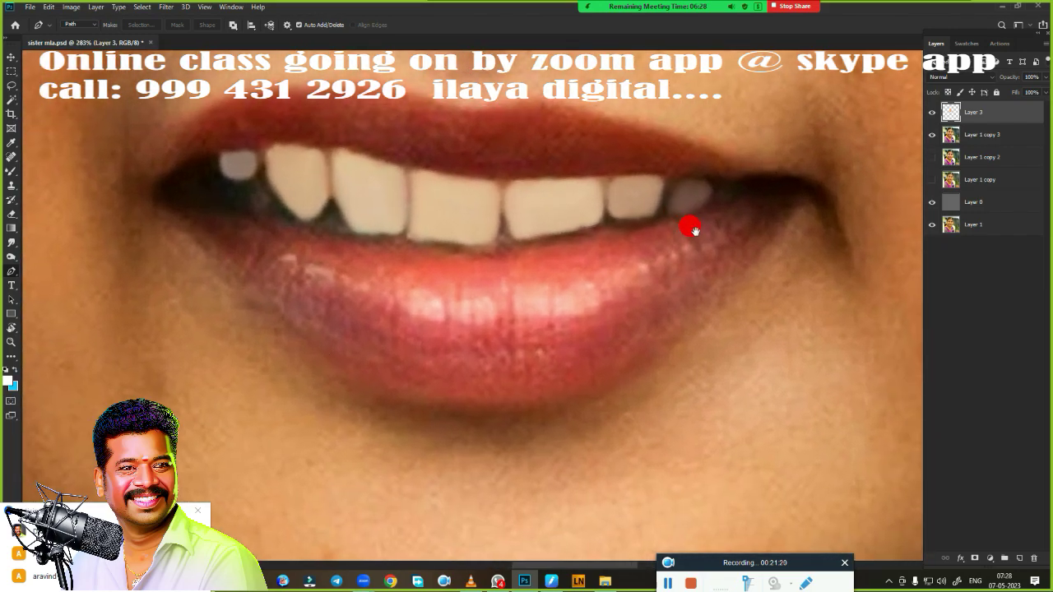
left_click_drag(590, 321, 598, 362)
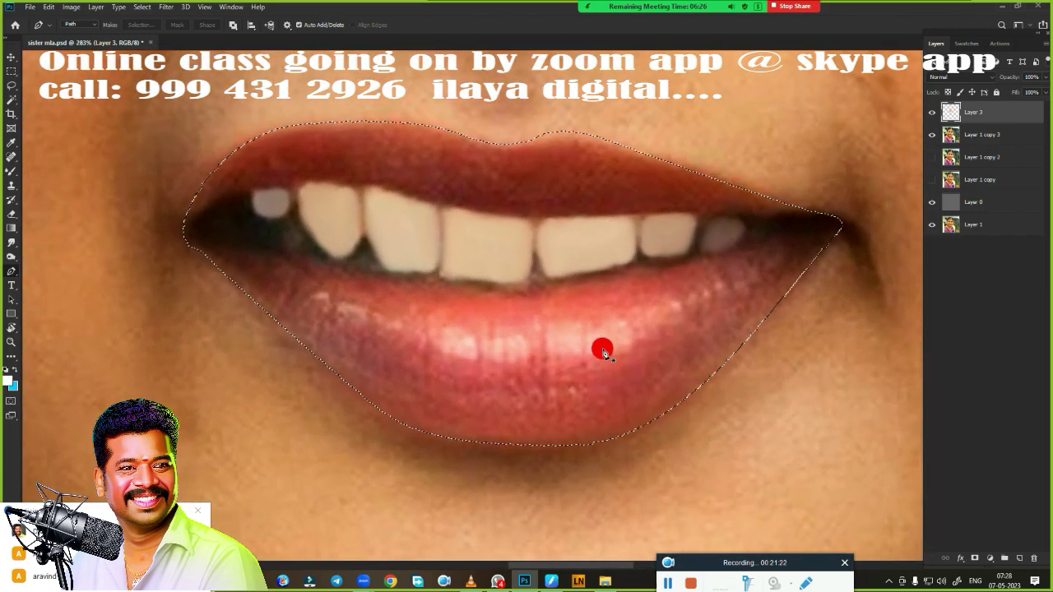
key("r")
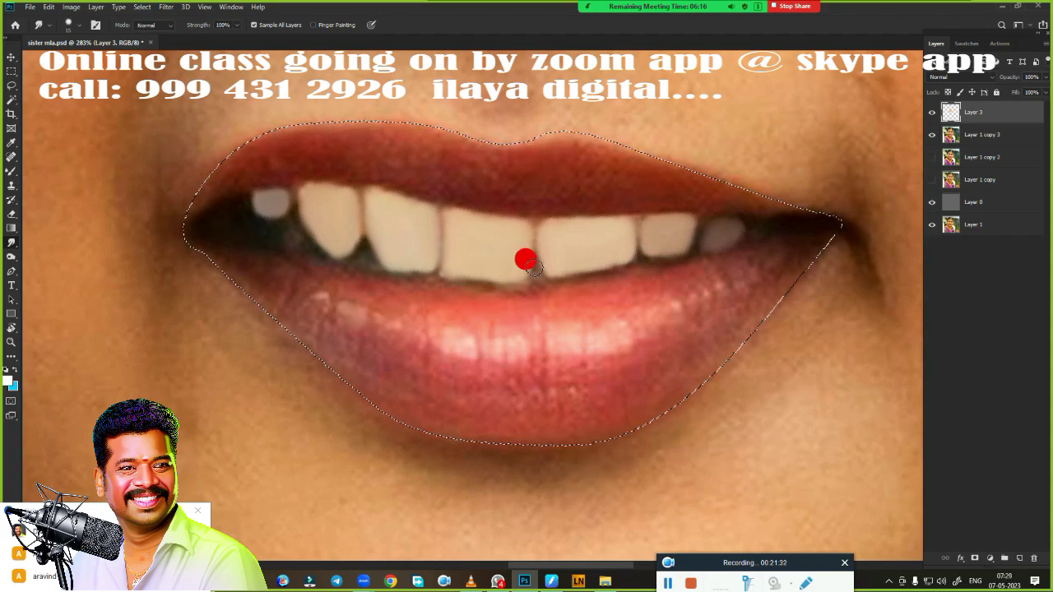
Check the brush settings and zoom in to frame the lips closely.
key("F5")
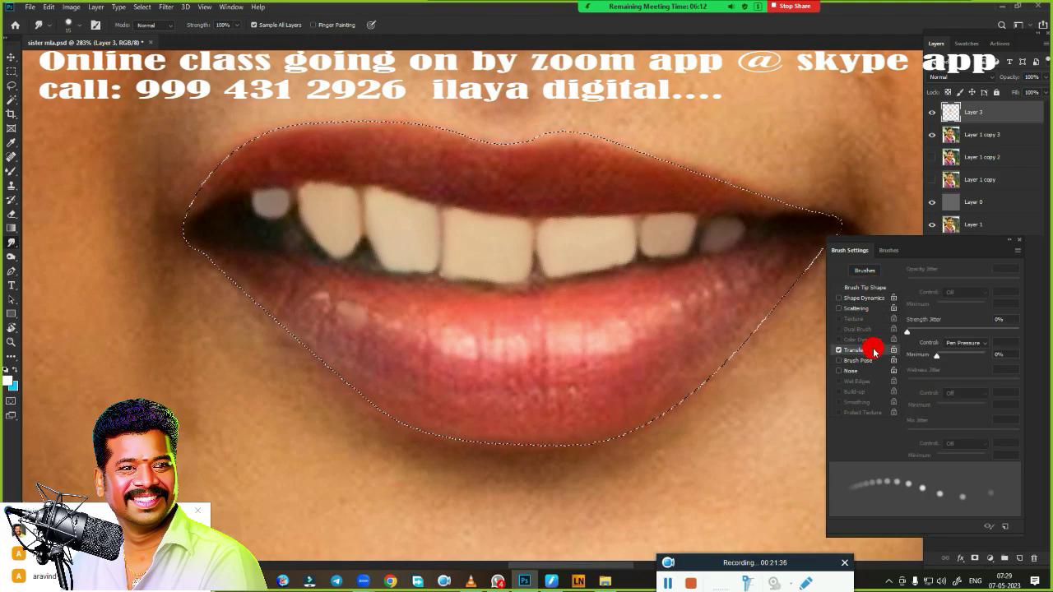
key("F5")
key("ctrl+0")
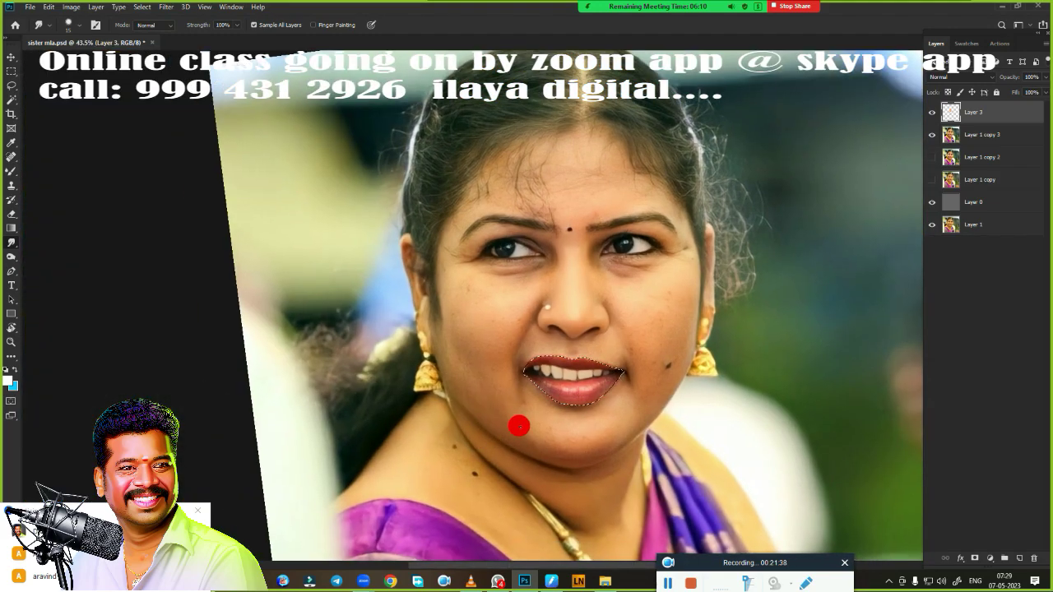
scroll(536, 413, "up", 4)
scroll(602, 404, "up", 2)
scroll(628, 403, "up", 1)
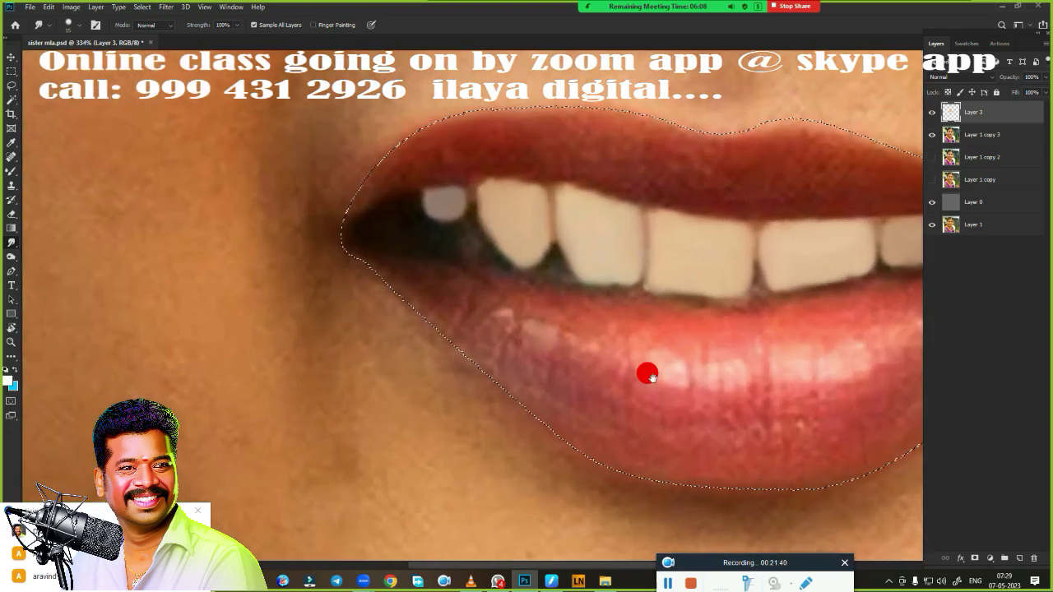
scroll(646, 371, "up", 2)
left_click_drag(487, 293, 475, 312)
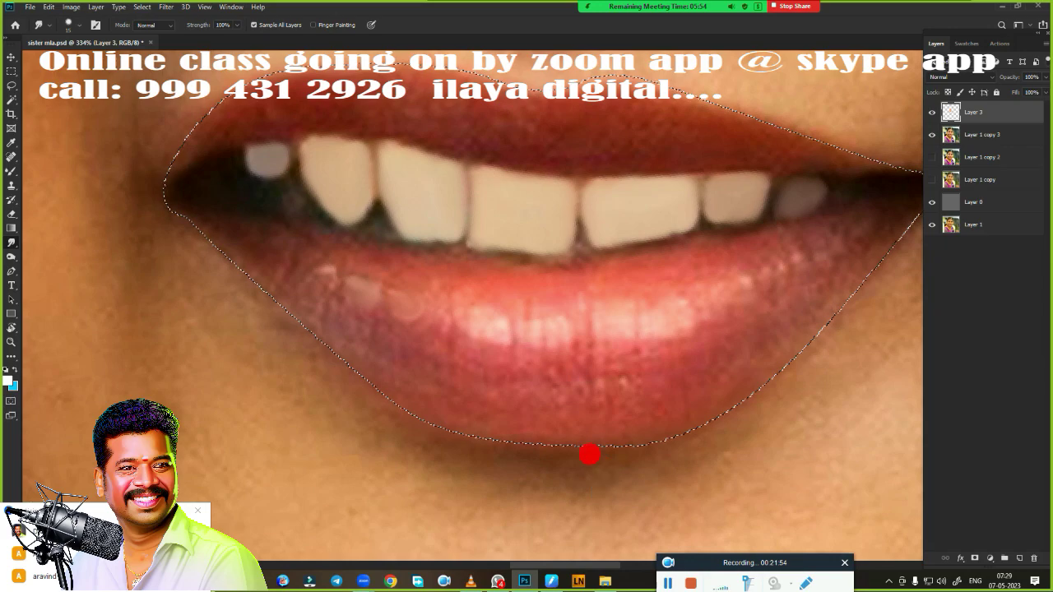
scroll(500, 395, "up", 3)
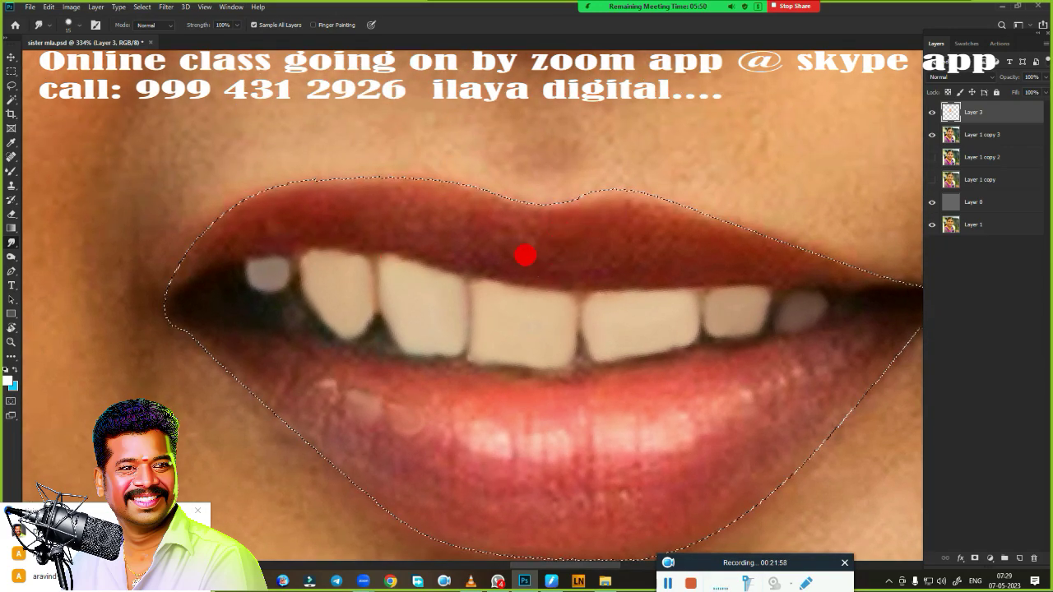
Smudge the upper-lip edge at centre, peak, left side and dip, then soften the lower-lip highlight.
mouse_move(598, 215)
left_mouse_down()
mouse_move(737, 215)
mouse_move(818, 243)
left_mouse_up()
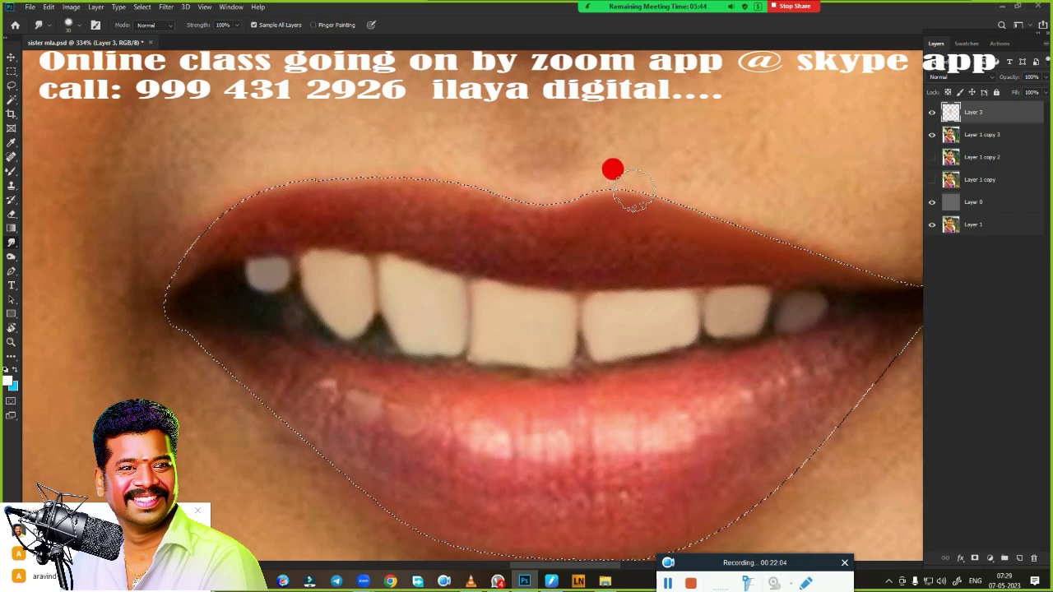
mouse_move(633, 190)
left_mouse_down()
mouse_move(551, 202)
mouse_move(571, 205)
mouse_move(594, 186)
mouse_move(668, 207)
mouse_move(487, 200)
left_mouse_up()
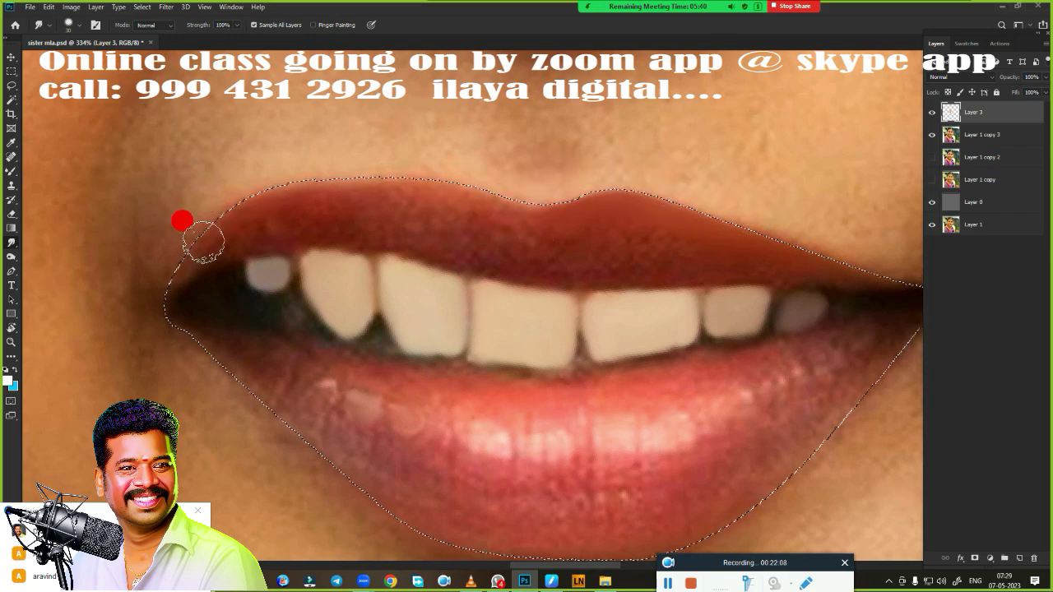
mouse_move(284, 168)
left_mouse_down()
mouse_move(242, 171)
mouse_move(337, 184)
left_mouse_up()
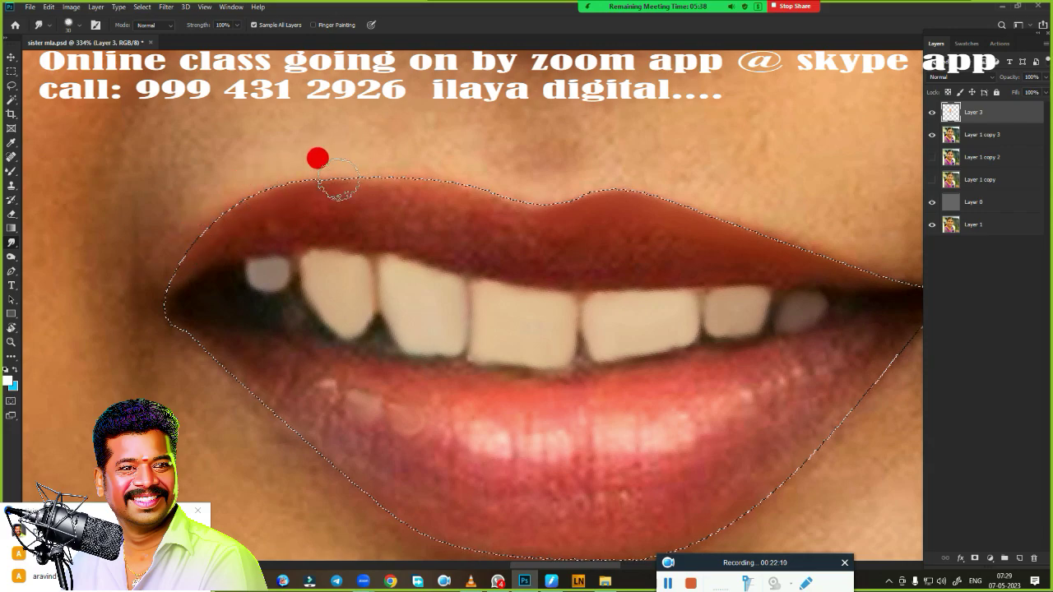
left_click_drag(419, 169, 428, 173)
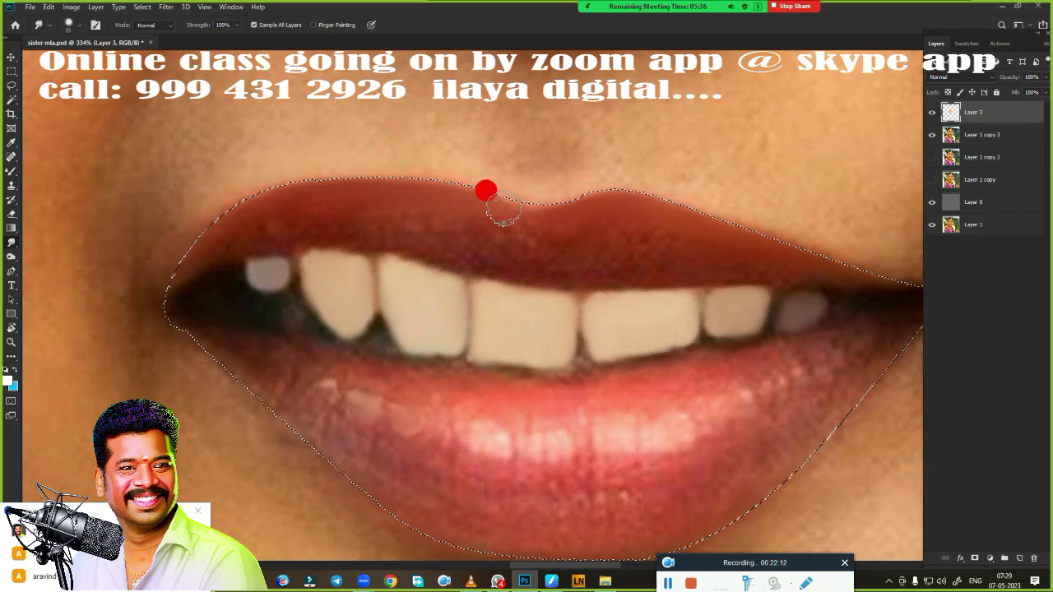
mouse_move(574, 191)
left_mouse_down()
mouse_move(474, 190)
mouse_move(364, 160)
mouse_move(456, 173)
mouse_move(296, 169)
mouse_move(157, 216)
mouse_move(160, 261)
mouse_move(485, 194)
mouse_move(579, 190)
left_mouse_up()
mouse_move(686, 324)
left_mouse_down()
mouse_move(641, 327)
mouse_move(553, 274)
left_mouse_up()
mouse_move(420, 284)
left_mouse_down()
mouse_move(450, 346)
mouse_move(442, 337)
mouse_move(461, 284)
mouse_move(422, 283)
mouse_move(436, 296)
mouse_move(423, 291)
mouse_move(492, 302)
mouse_move(336, 287)
mouse_move(345, 271)
mouse_move(558, 287)
mouse_move(604, 278)
left_mouse_up()
Lower the smudge strength to 80% and reposition the view onto the upper lip.
key("8")
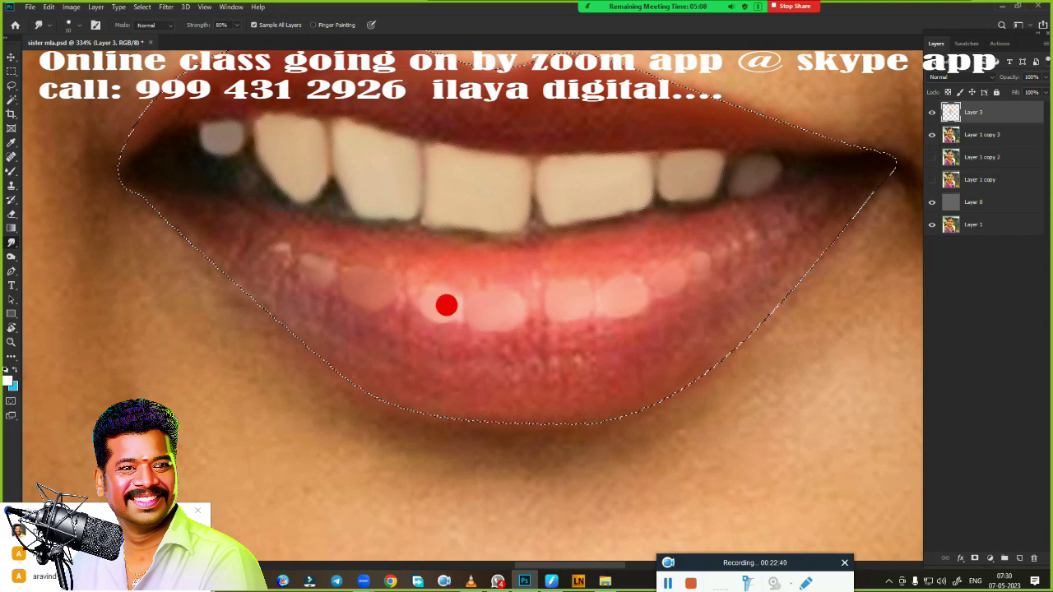
left_click_drag(486, 355, 481, 407)
left_click_drag(536, 376, 564, 404)
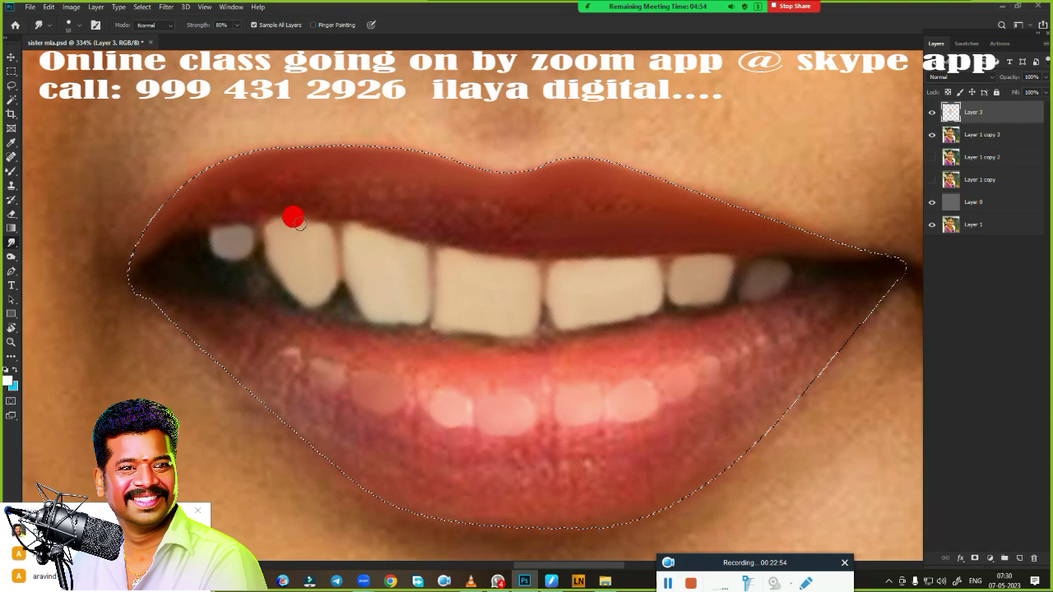
Enlarge the smudge brush to 20 and blend the upper lip's colour and outline from left corner to centre.
key("bracketright")
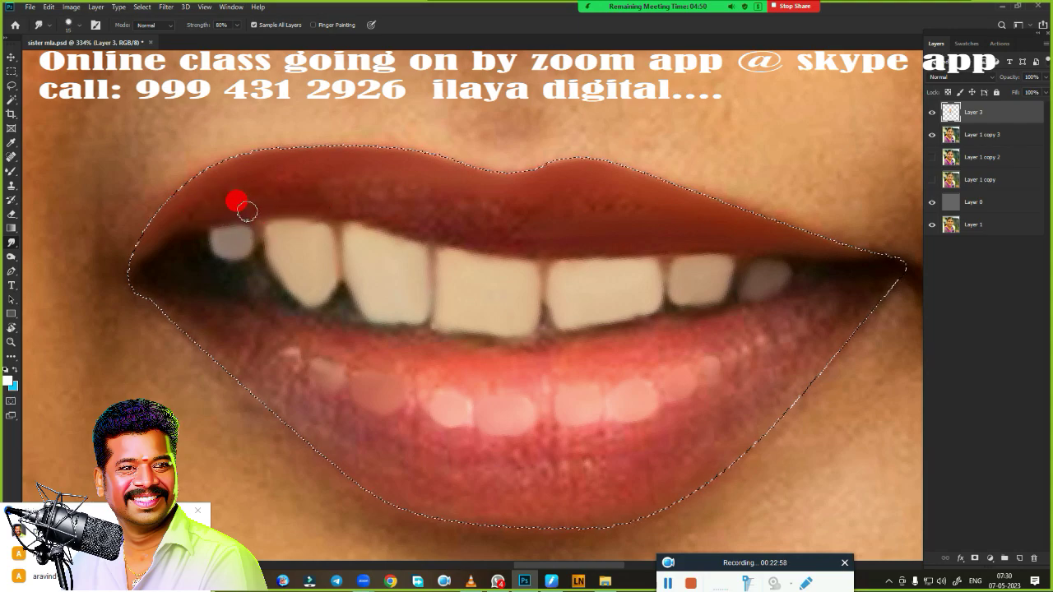
key("bracketright")
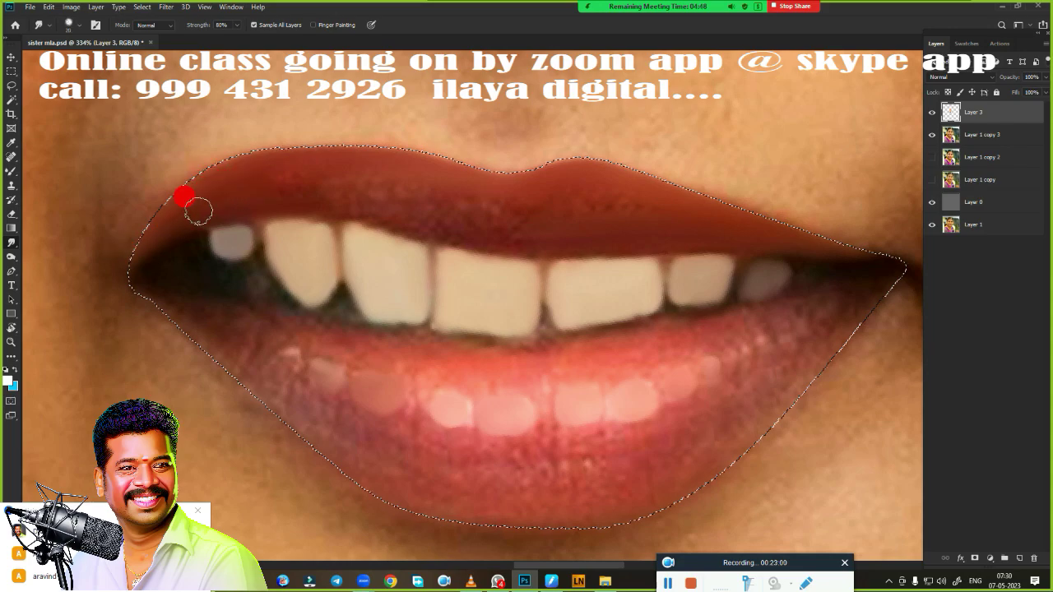
left_click_drag(198, 218, 305, 188)
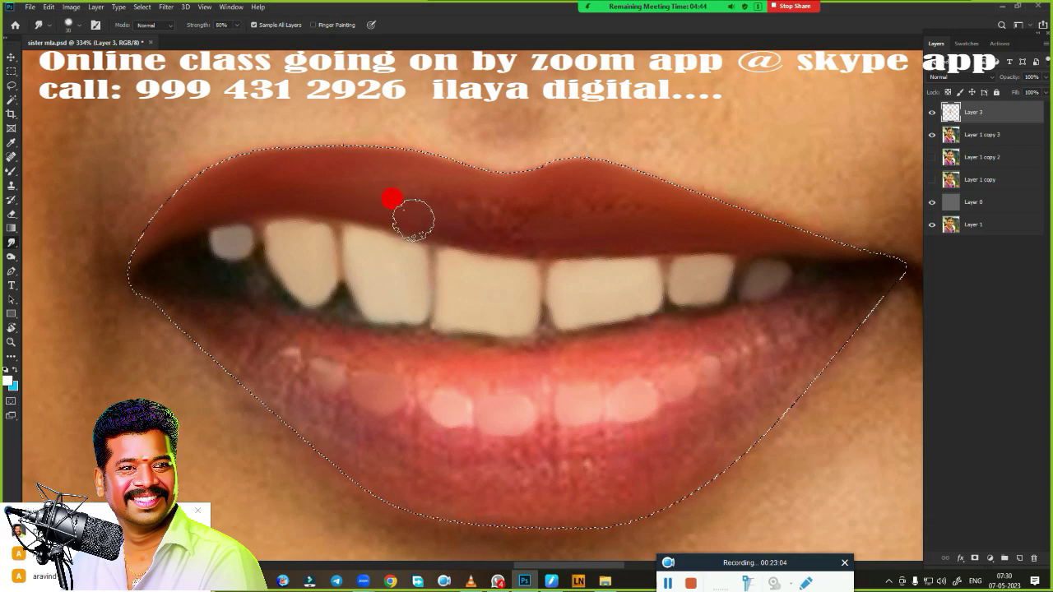
left_click_drag(533, 239, 669, 234)
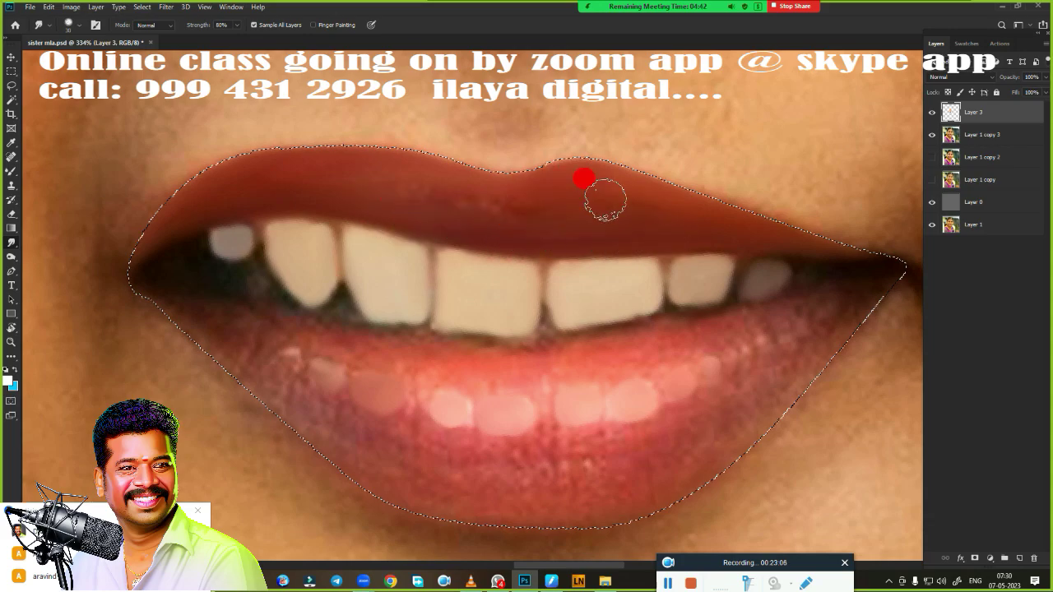
mouse_move(458, 191)
left_mouse_down()
mouse_move(453, 141)
mouse_move(423, 165)
mouse_move(431, 173)
mouse_move(379, 129)
mouse_move(251, 157)
mouse_move(397, 170)
mouse_move(503, 150)
mouse_move(501, 167)
mouse_move(537, 151)
mouse_move(667, 161)
mouse_move(639, 181)
mouse_move(593, 143)
mouse_move(547, 179)
mouse_move(436, 184)
mouse_move(454, 157)
mouse_move(479, 190)
mouse_move(435, 156)
mouse_move(270, 165)
mouse_move(420, 185)
left_mouse_up()
mouse_move(503, 224)
left_mouse_down()
mouse_move(552, 183)
mouse_move(595, 188)
left_mouse_up()
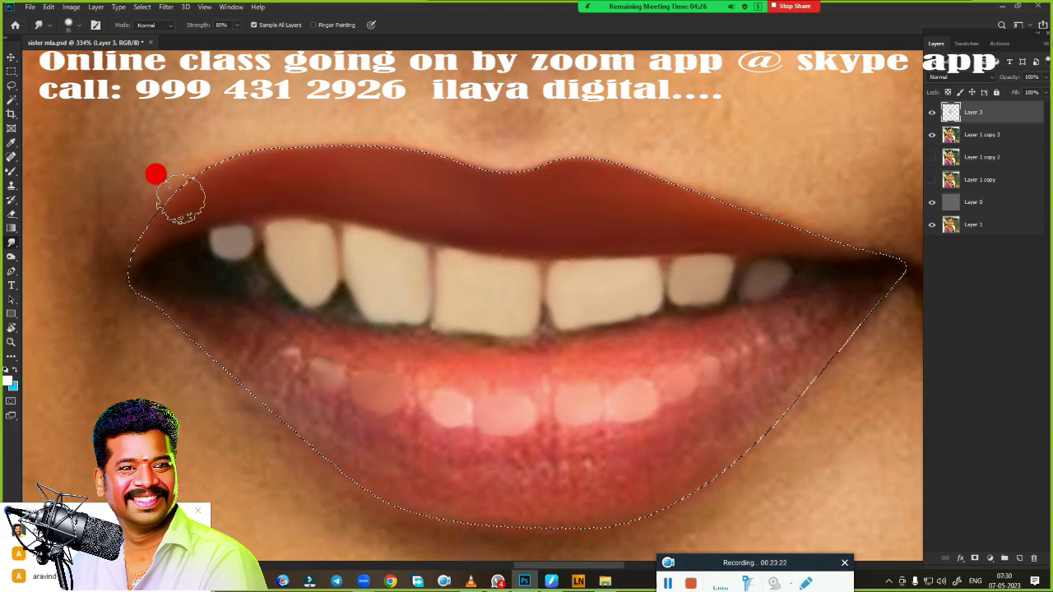
mouse_move(548, 402)
left_mouse_down()
mouse_move(537, 287)
mouse_move(579, 362)
left_mouse_up()
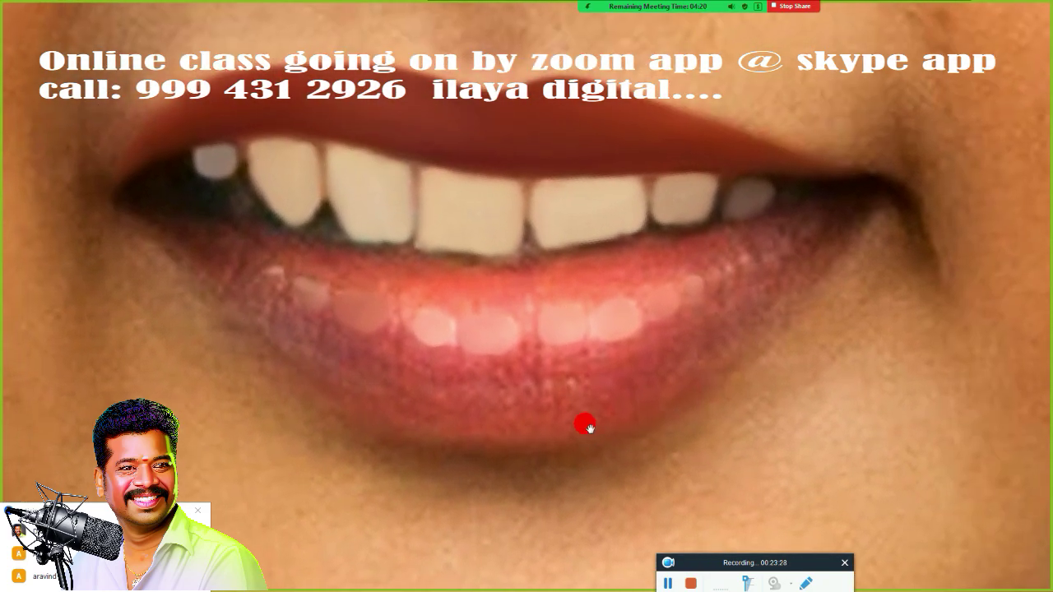
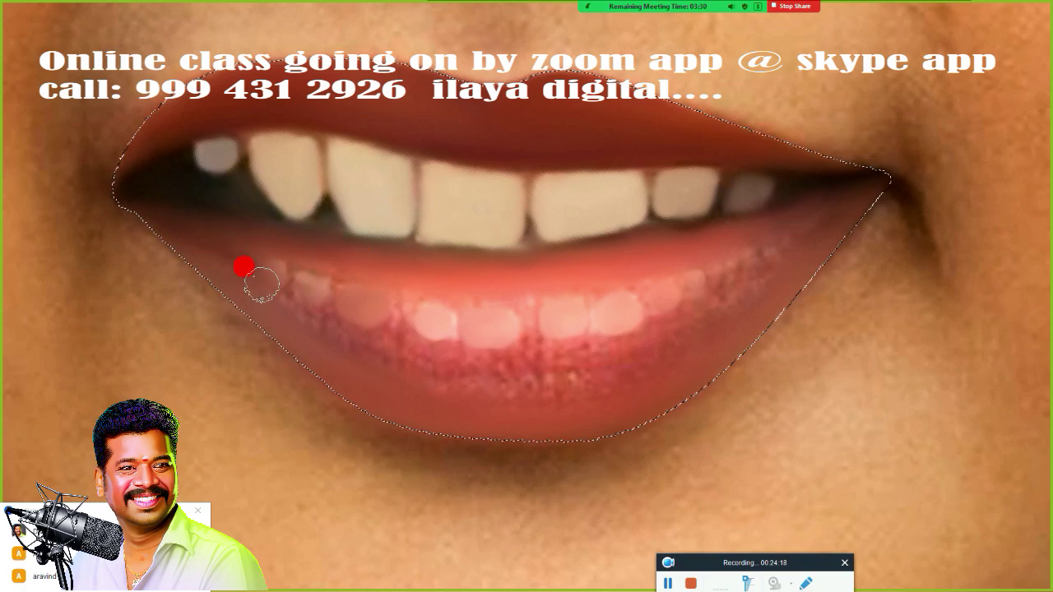
Smudge back and forth across the lower lip, blending its speckled highlights out to the right corner.
mouse_move(347, 321)
left_mouse_down()
mouse_move(463, 353)
mouse_move(489, 348)
mouse_move(453, 345)
mouse_move(597, 329)
mouse_move(726, 266)
mouse_move(649, 306)
mouse_move(687, 297)
left_mouse_up()
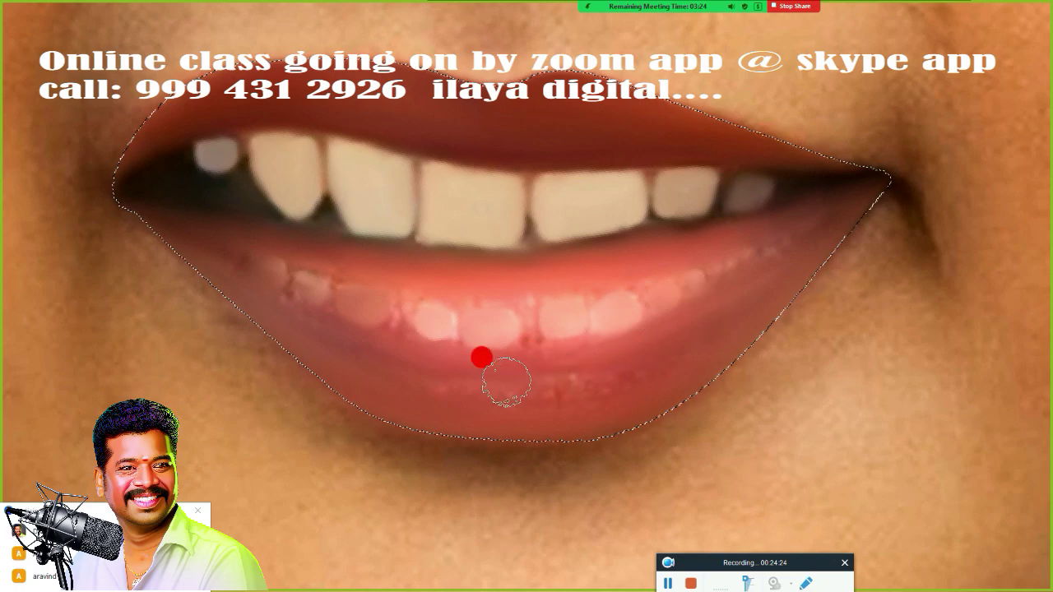
mouse_move(195, 257)
left_mouse_down()
mouse_move(310, 343)
mouse_move(538, 367)
mouse_move(610, 346)
mouse_move(754, 228)
mouse_move(639, 329)
mouse_move(534, 346)
mouse_move(583, 345)
mouse_move(793, 223)
mouse_move(775, 278)
mouse_move(512, 375)
mouse_move(252, 305)
mouse_move(188, 249)
mouse_move(299, 318)
mouse_move(472, 355)
mouse_move(443, 391)
mouse_move(271, 348)
mouse_move(291, 310)
mouse_move(526, 348)
mouse_move(309, 284)
mouse_move(346, 293)
mouse_move(330, 267)
mouse_move(435, 291)
mouse_move(541, 293)
mouse_move(820, 216)
mouse_move(801, 245)
left_mouse_up()
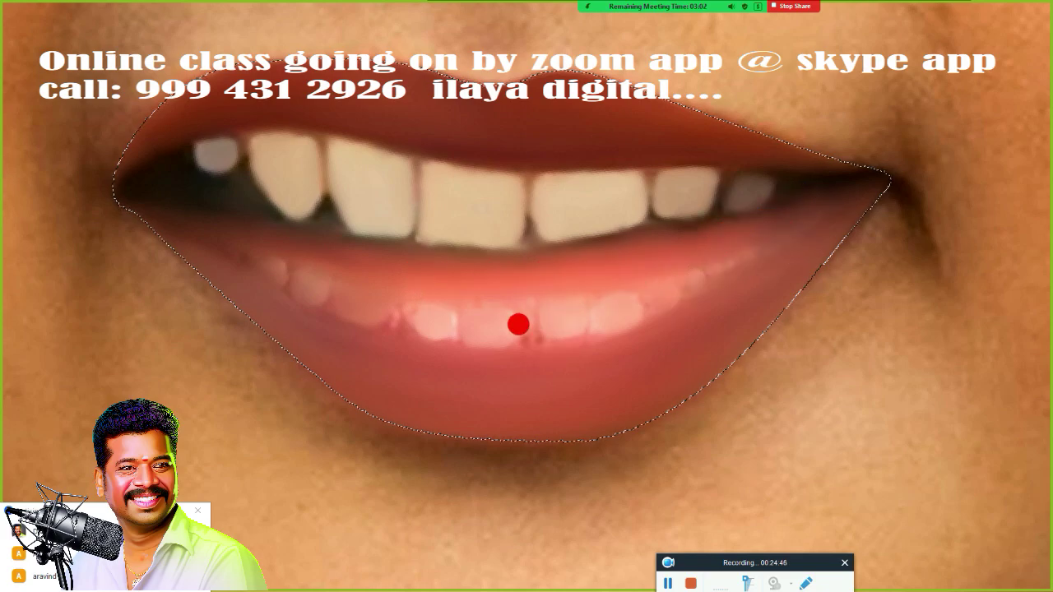
mouse_move(530, 333)
left_mouse_down()
mouse_move(399, 305)
mouse_move(502, 271)
mouse_move(461, 322)
mouse_move(432, 336)
mouse_move(550, 329)
mouse_move(308, 290)
mouse_move(252, 244)
mouse_move(178, 219)
left_mouse_up()
mouse_move(774, 250)
left_mouse_down()
mouse_move(820, 219)
mouse_move(709, 271)
left_mouse_up()
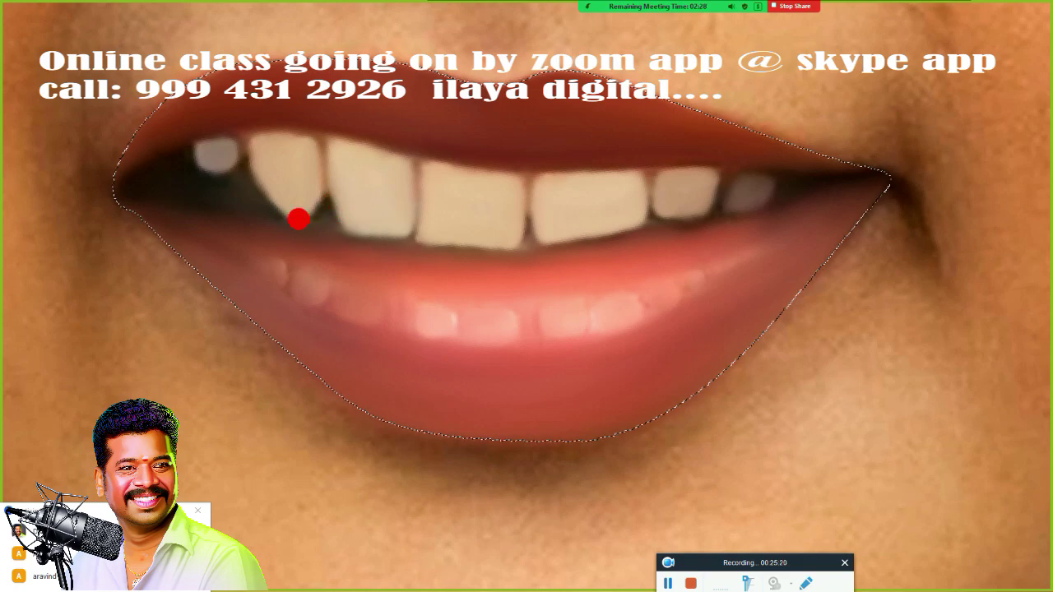
Zoom out around the lips and show the Layers panel with Layer 3 above the Layer 1 copies.
key("ctrl+0")
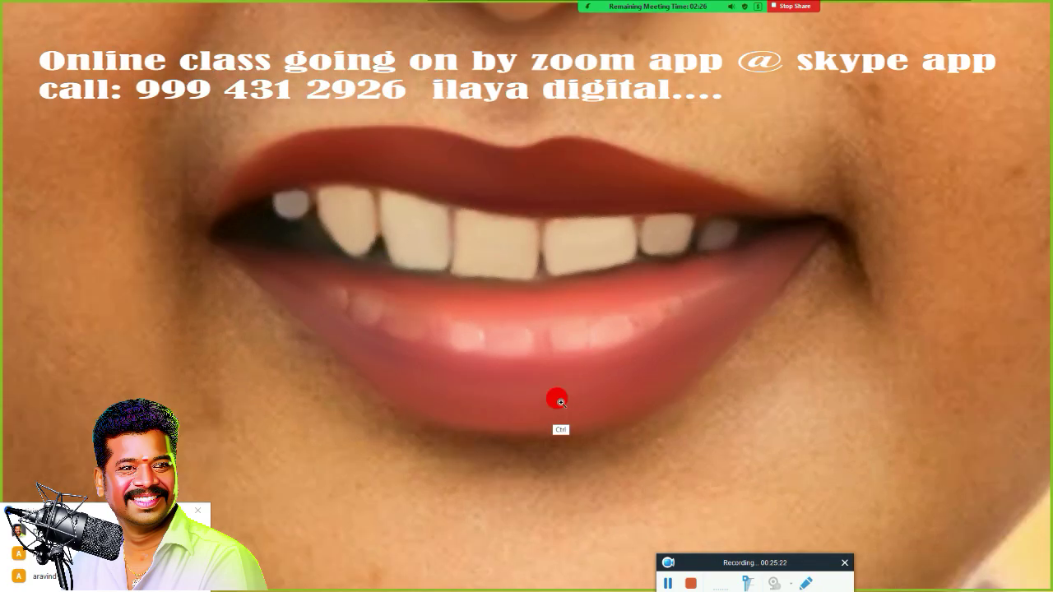
scroll(534, 395, "down", 3)
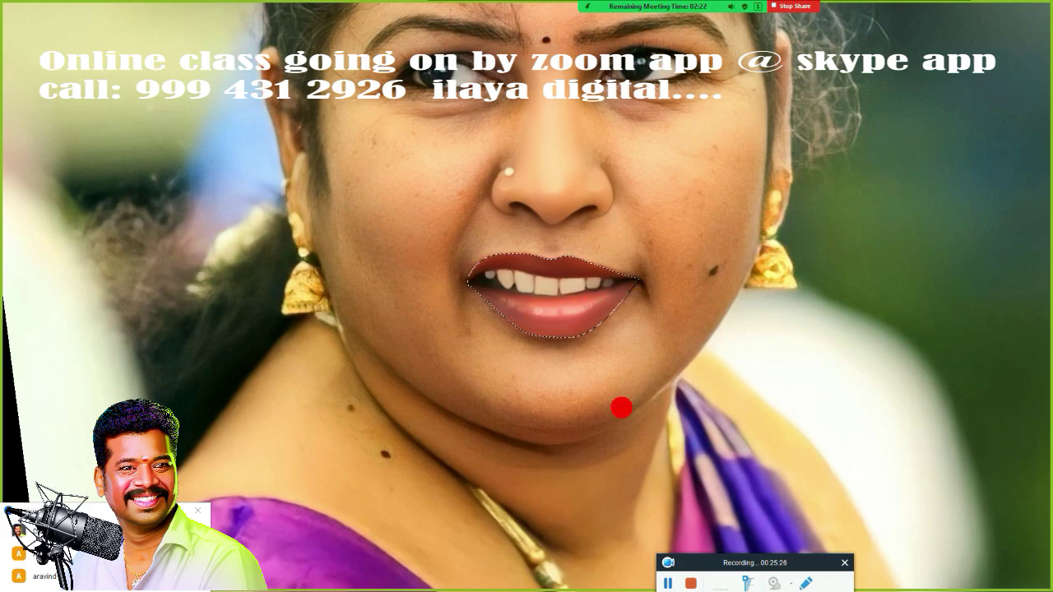
scroll(588, 399, "down", 3)
scroll(557, 387, "up", 2)
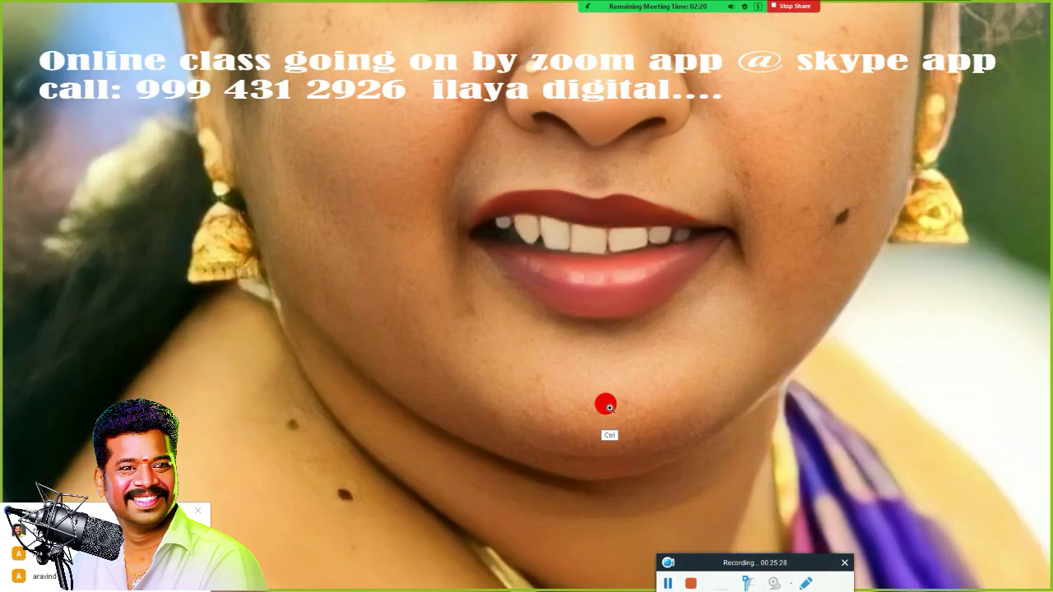
scroll(604, 403, "up", 2)
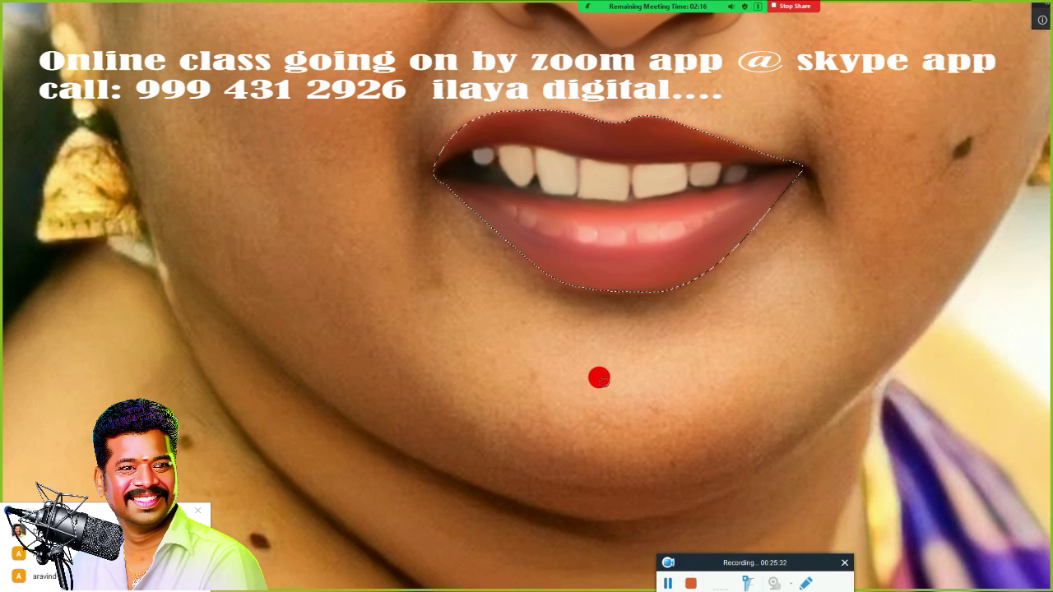
key("F7")
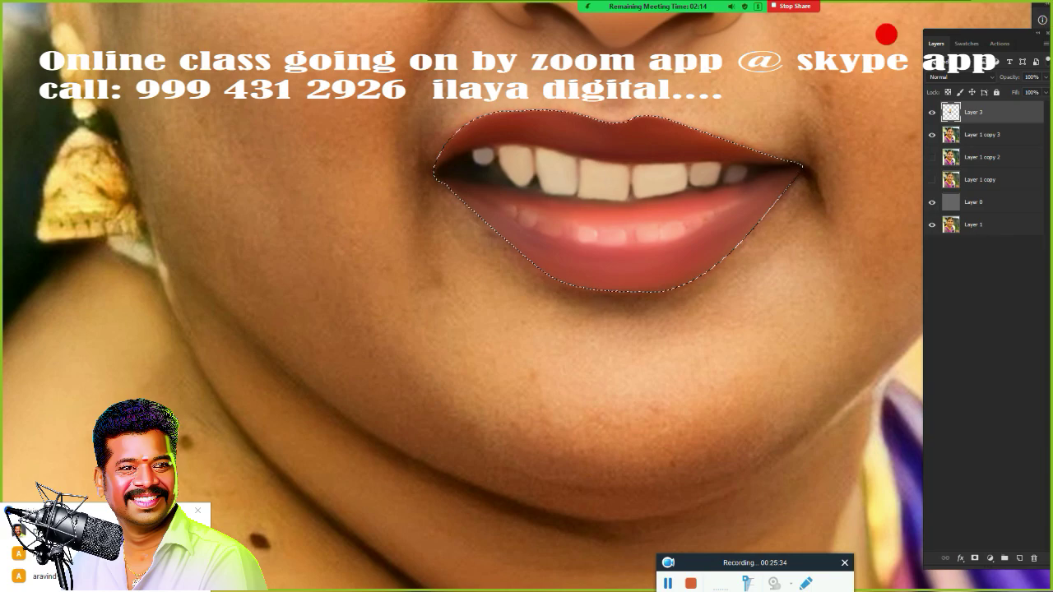
Zoom back in, enlarge the brush, and pan to show the area below the lips.
scroll(717, 296, "up", 3)
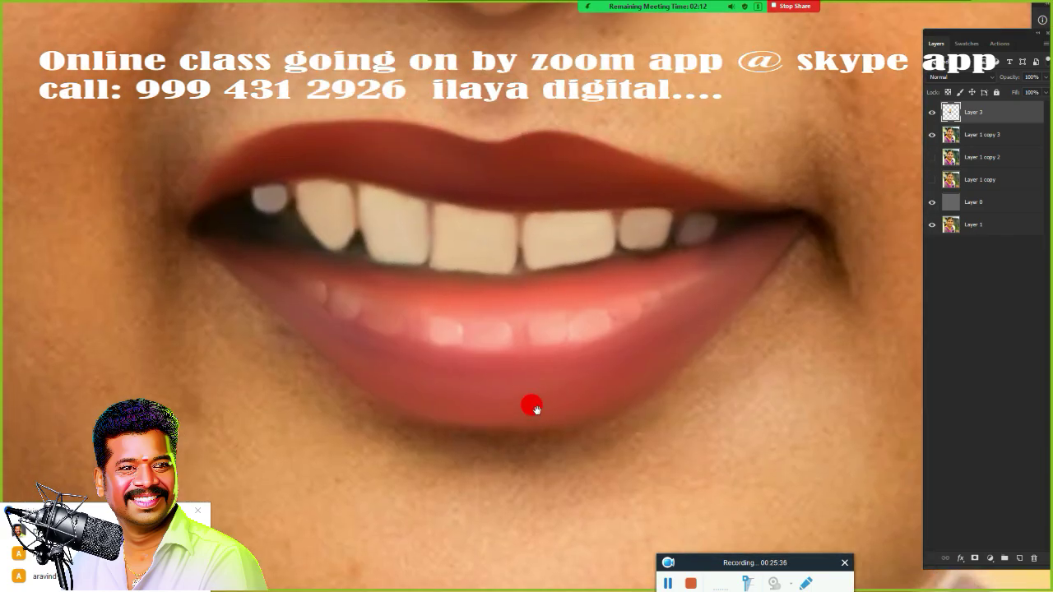
scroll(600, 355, "up", 1)
scroll(571, 336, "up", 1)
scroll(584, 261, "up", 1)
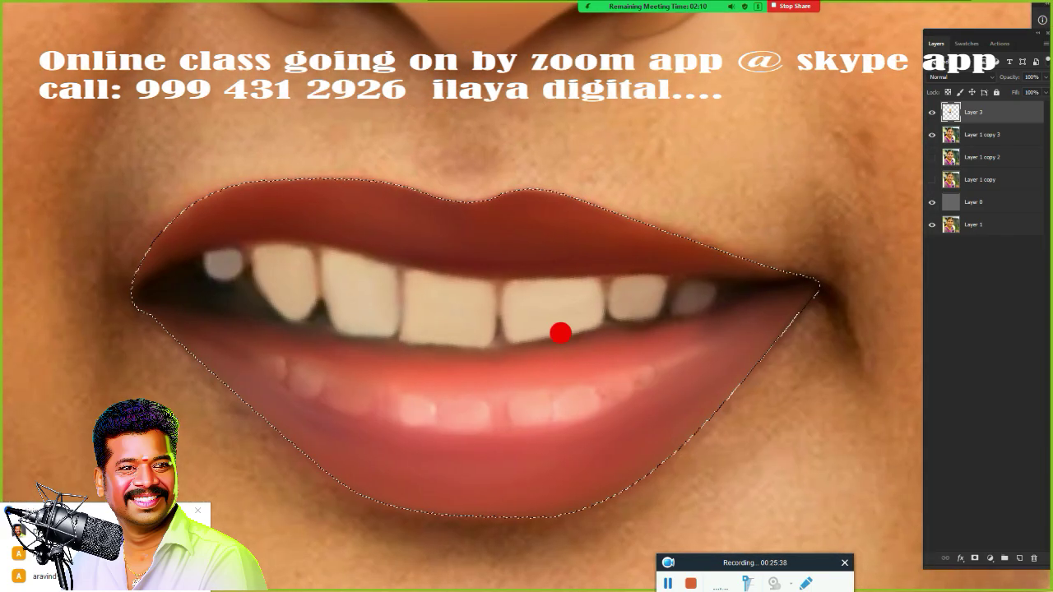
key("bracketright")
key("bracketright")
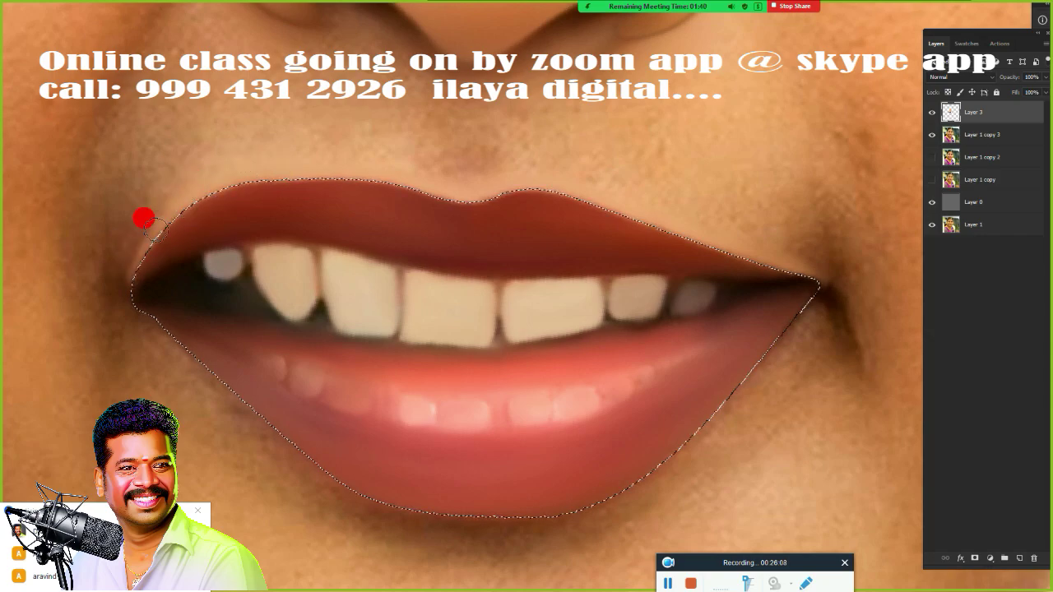
left_click_drag(691, 432, 670, 263)
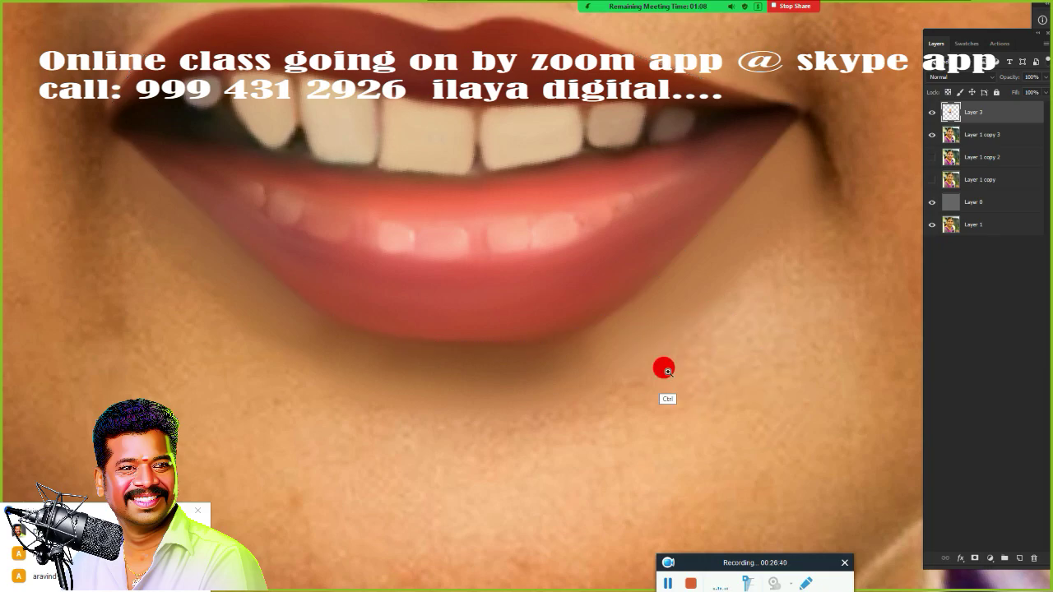
Zoom out to centre the face and toggle Layer 1 copy 3 off and back on.
key("ctrl+minus")
key("ctrl+minus")
left_click_drag(584, 407, 551, 422)
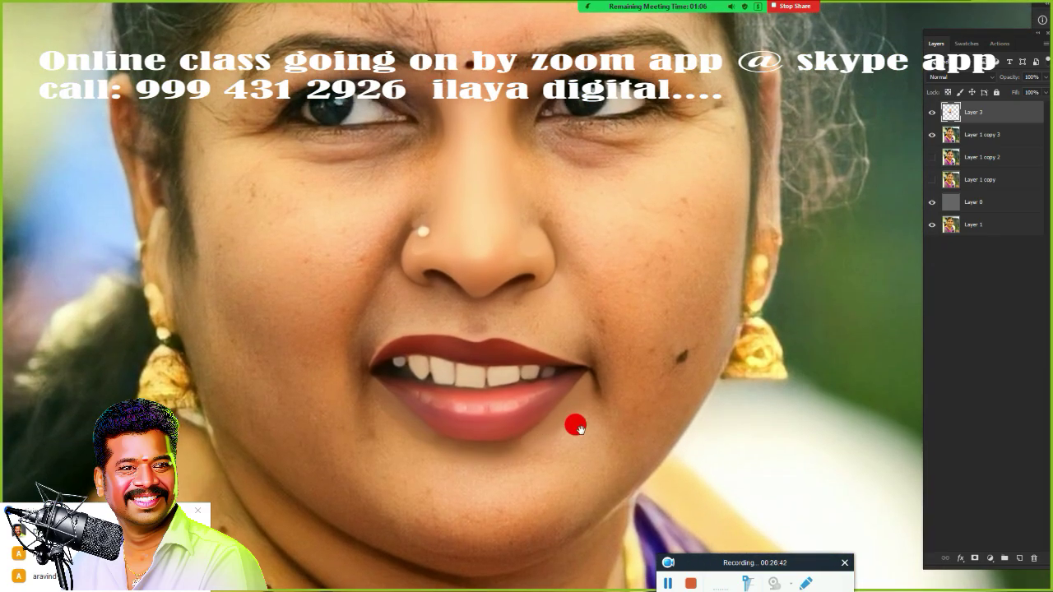
left_click(931, 135)
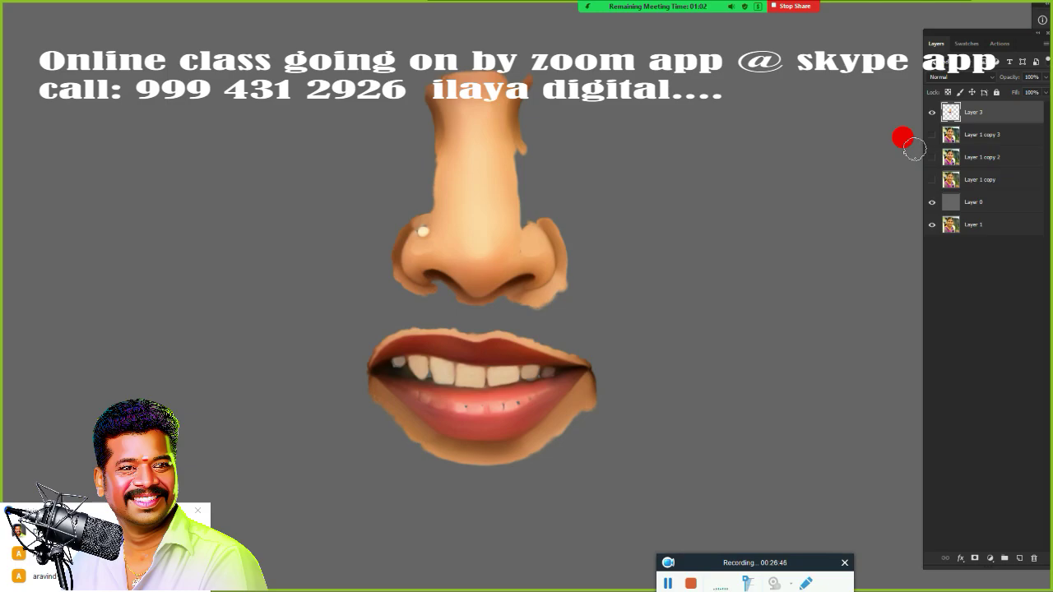
left_click(932, 134)
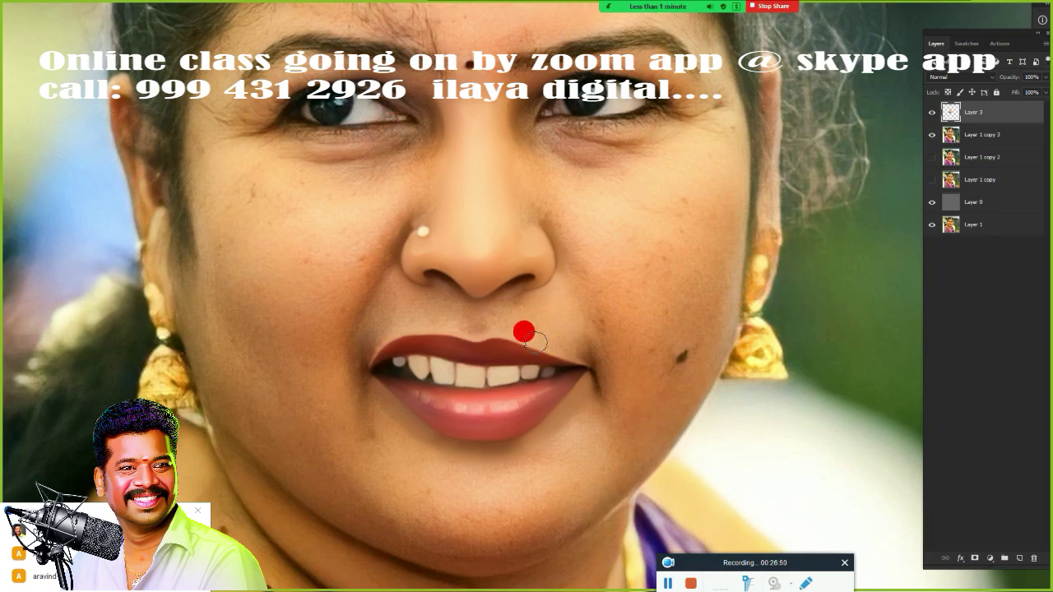
Zoom in on the nose and lips and flip Layer 3's visibility repeatedly to compare before and after.
scroll(526, 333, "up", 2)
scroll(545, 352, "up", 1)
left_click_drag(580, 332, 732, 257)
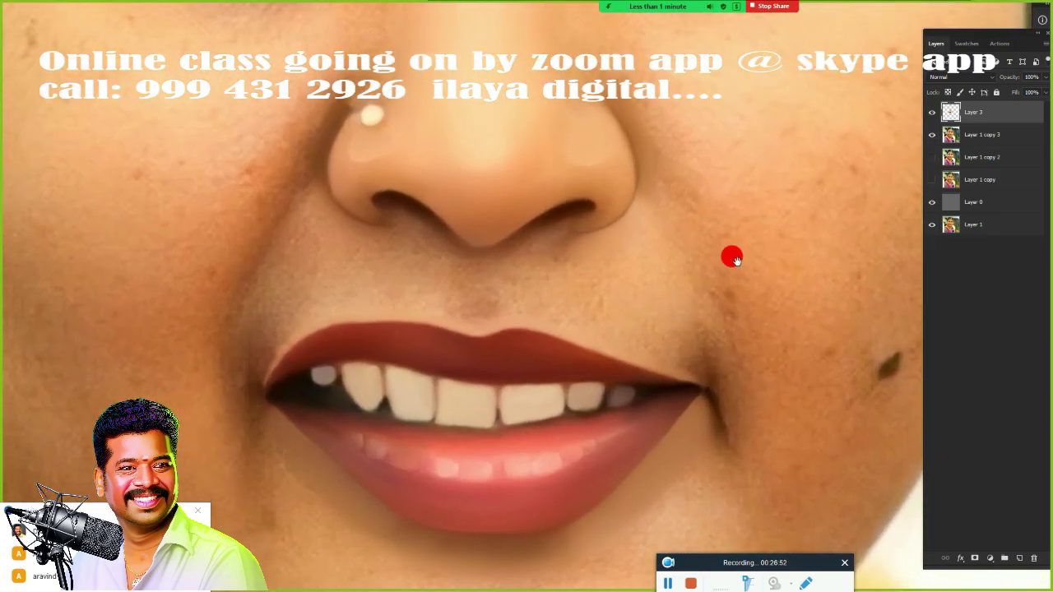
left_click(931, 112)
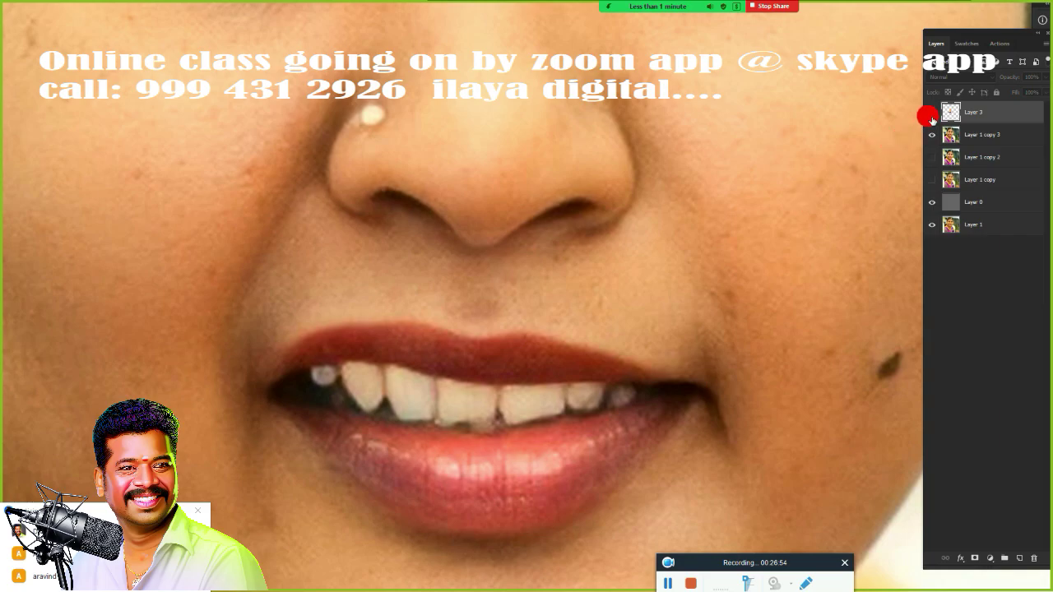
left_click(932, 115)
left_click(931, 115)
left_click(929, 115)
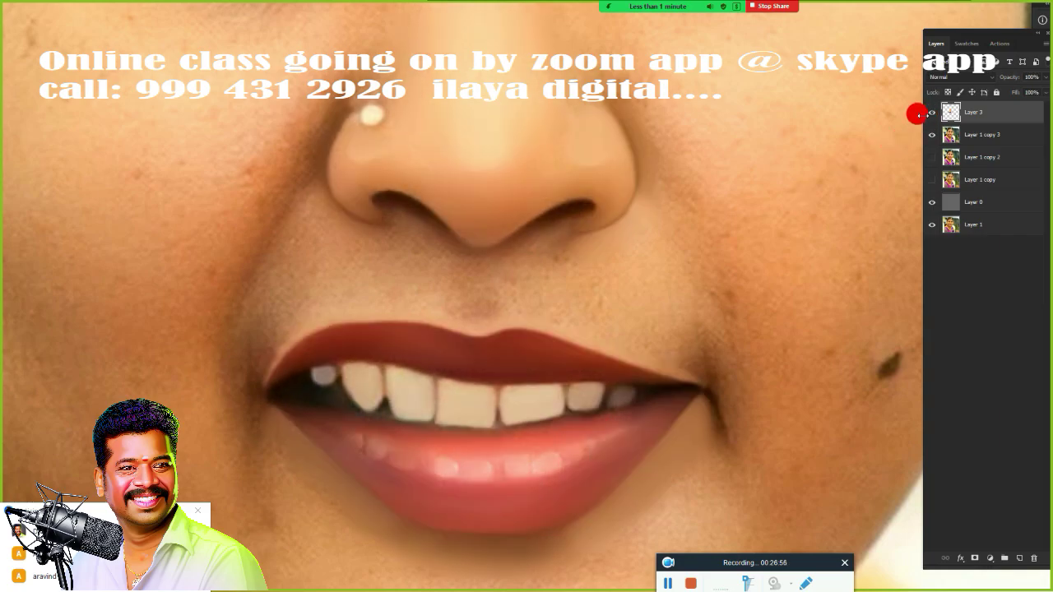
left_click(928, 115)
left_click(930, 115)
left_click(930, 115)
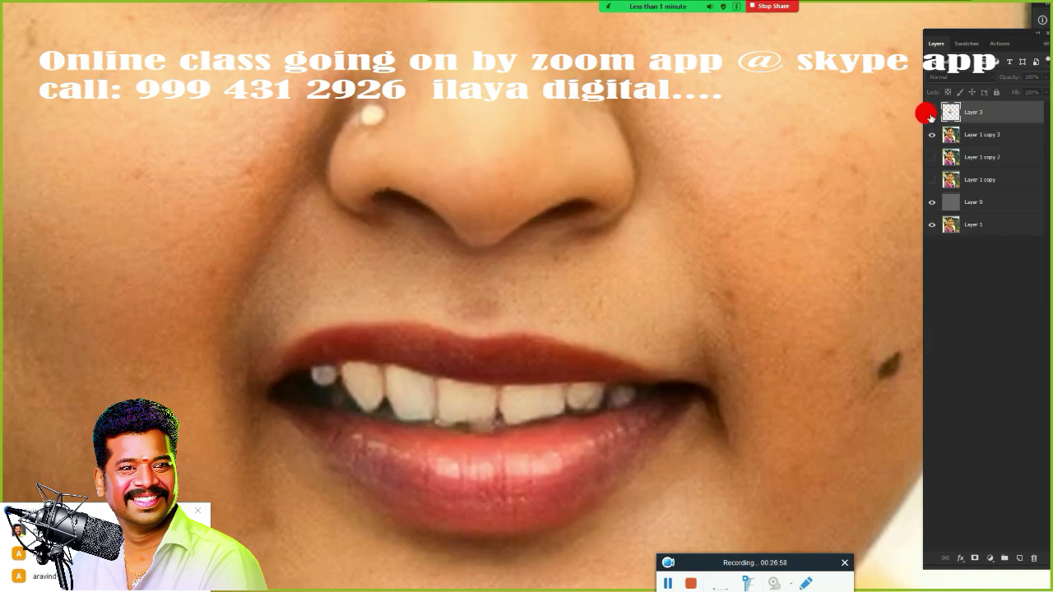
left_click(930, 115)
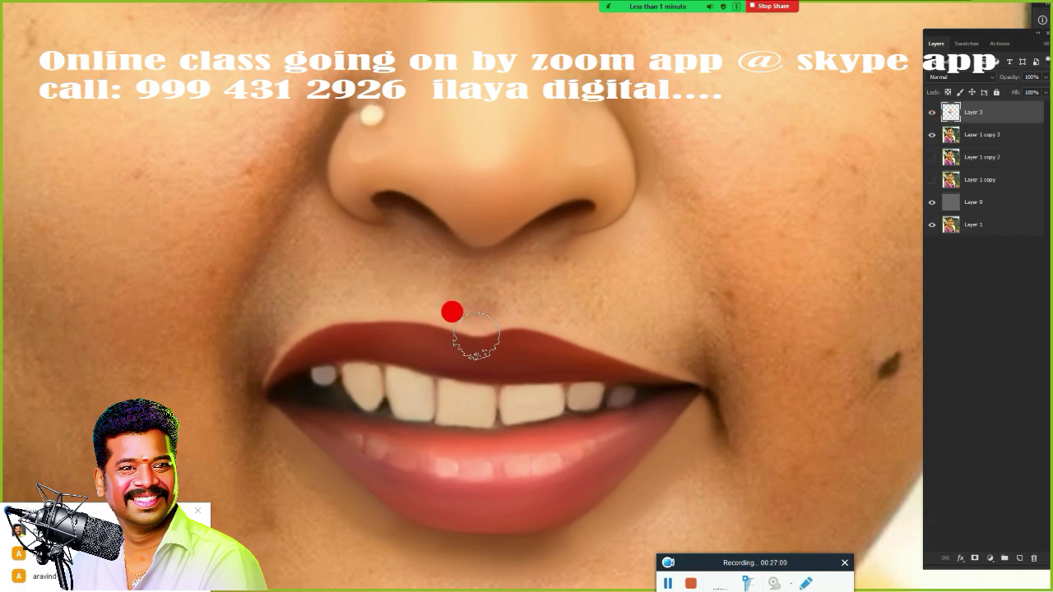
Zoom closer on the mouth and leave Layer 3 hidden so the original lips show.
scroll(630, 272, "up", 1)
scroll(654, 289, "up", 1)
scroll(716, 324, "right", 2)
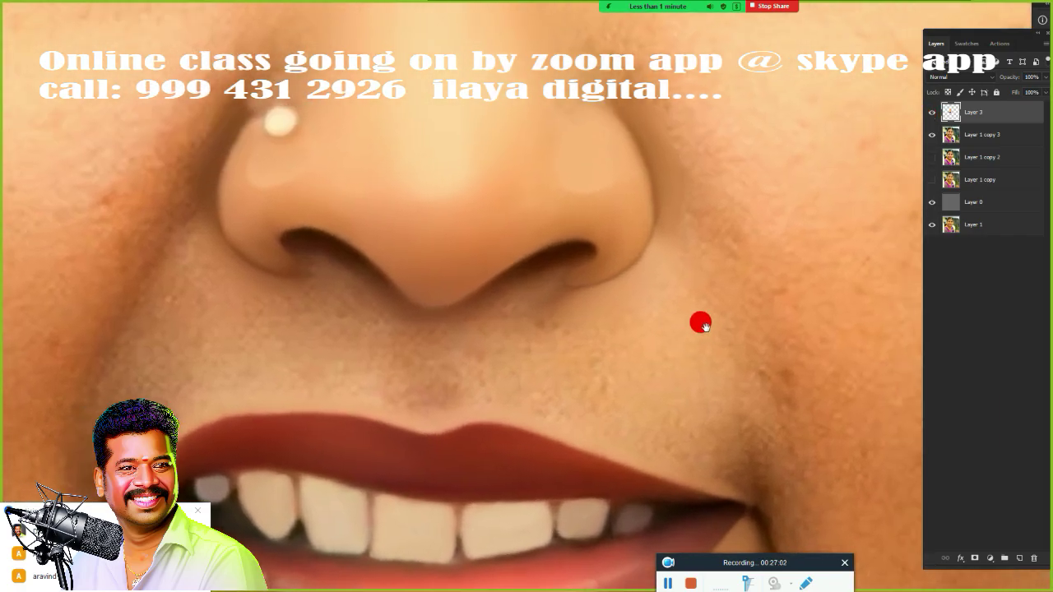
scroll(672, 280, "down", 1)
left_click(930, 113)
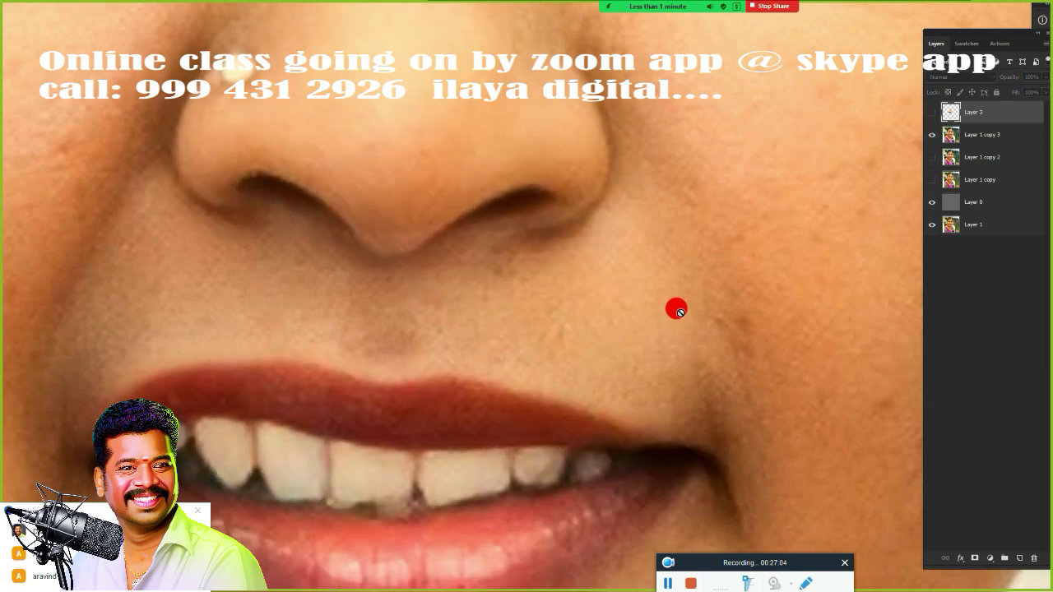
scroll(671, 348, "down", 2)
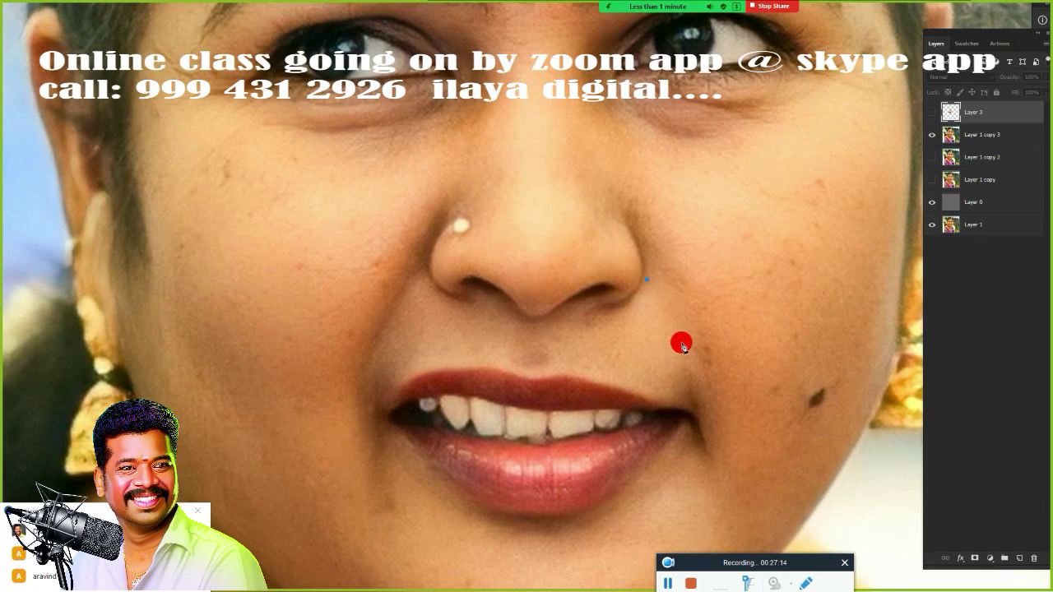
Close the Pen path around the mouth, convert it to a feathered selection, and turn Layer 3 back on.
left_click_drag(699, 362, 690, 423)
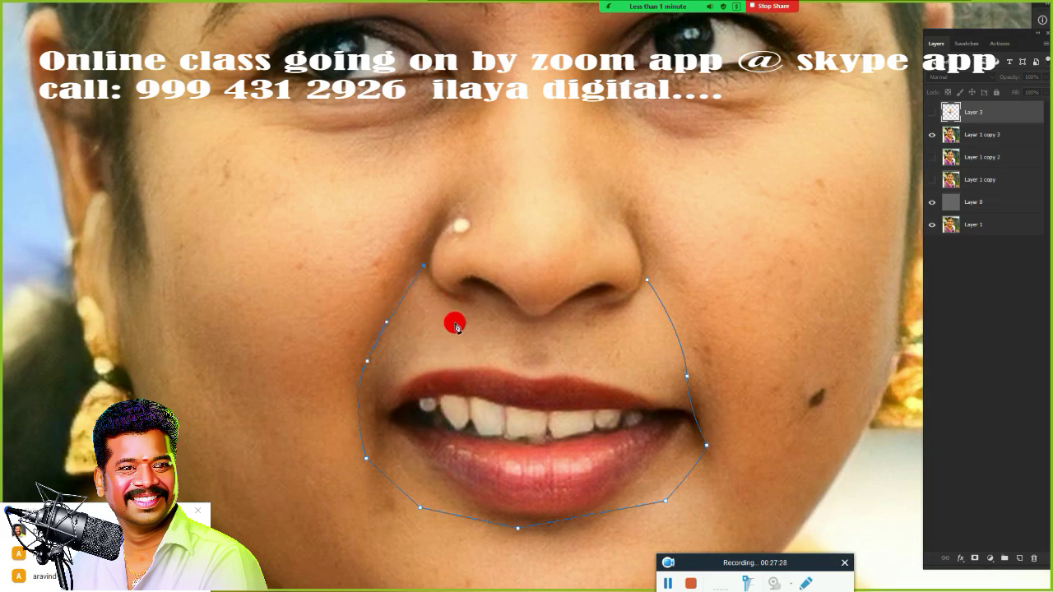
scroll(455, 327, "up", 2)
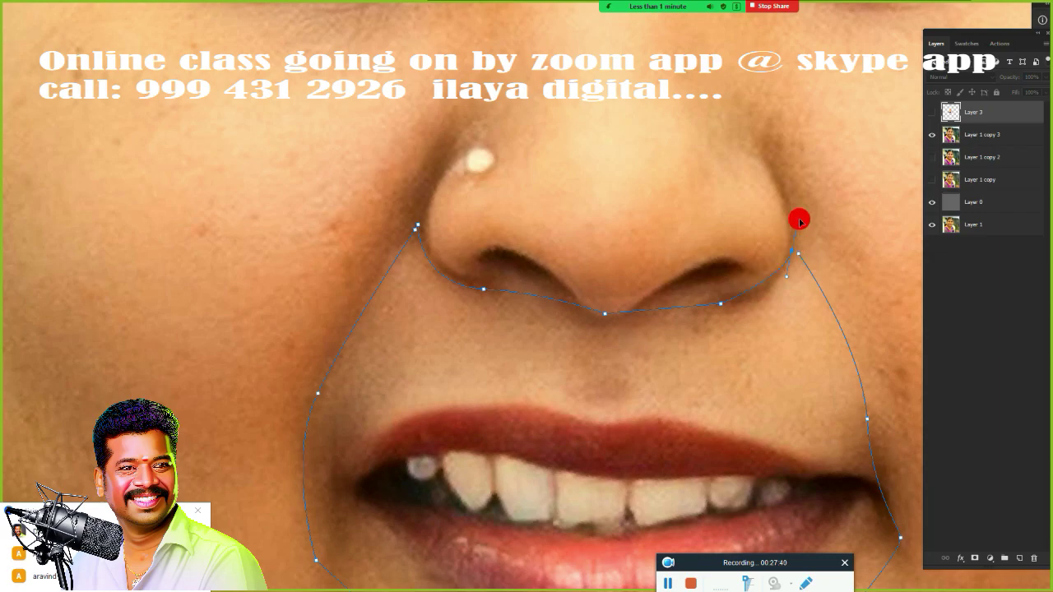
key("ctrl+Return")
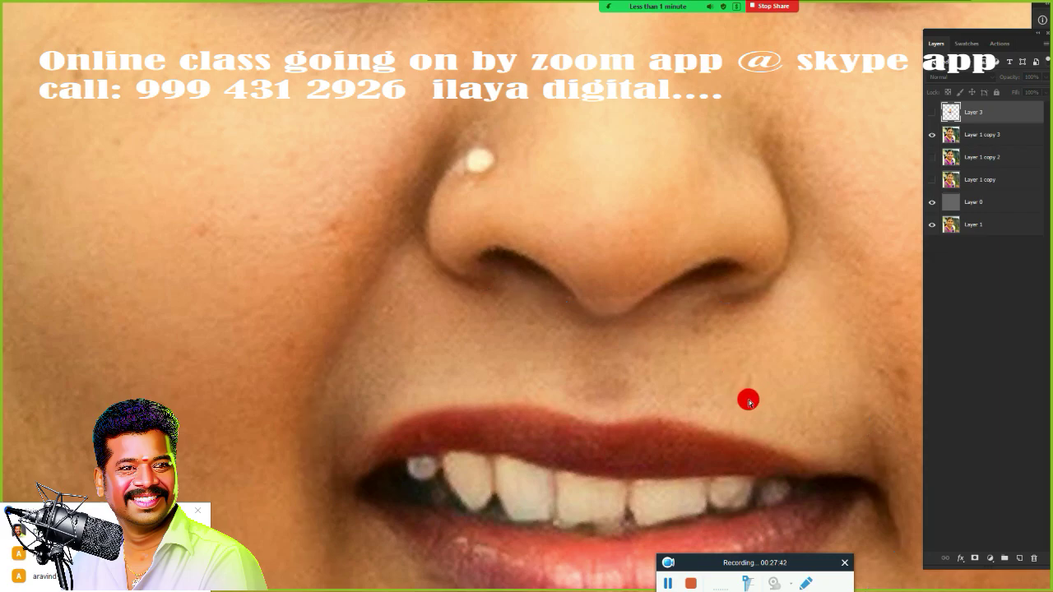
key("shift+F6")
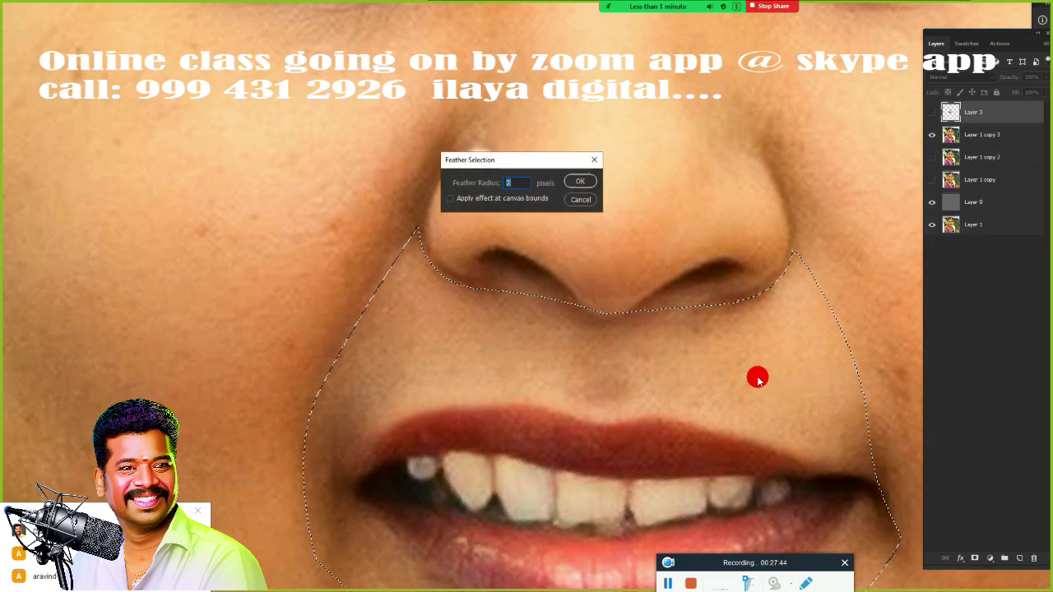
key("Return")
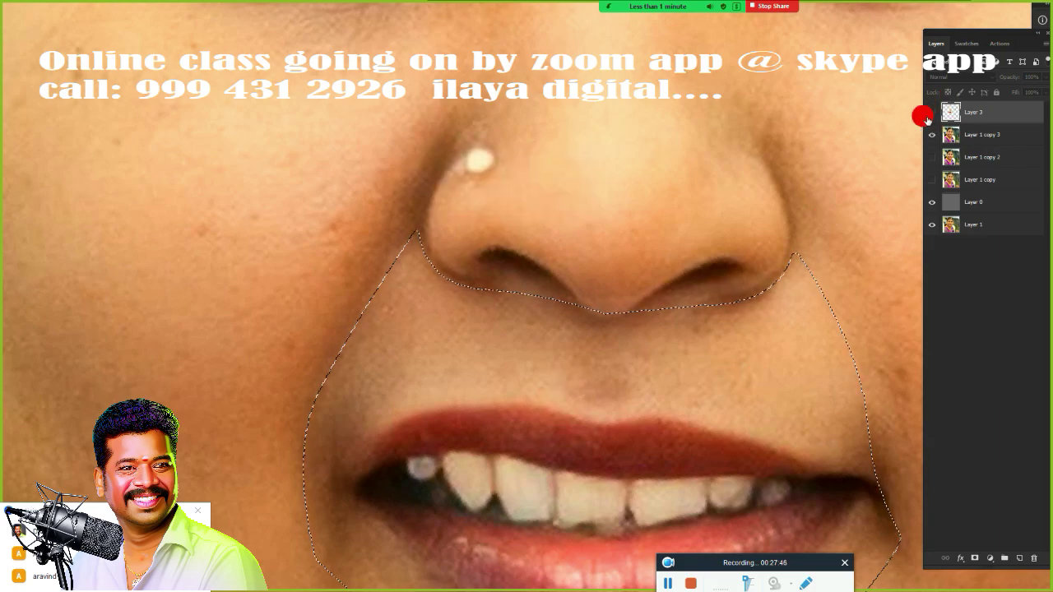
left_click(932, 112)
left_click_drag(653, 395, 549, 301)
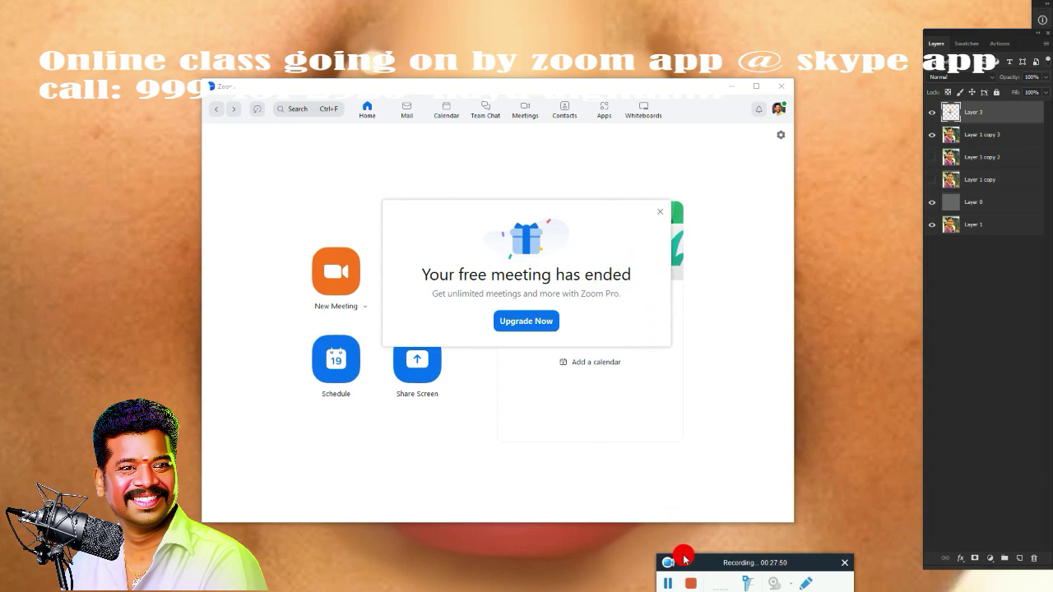
Dismiss the Zoom notice, load the mouth-area path as a selection, and feather it 2 pixels.
key("ctrl+Return")
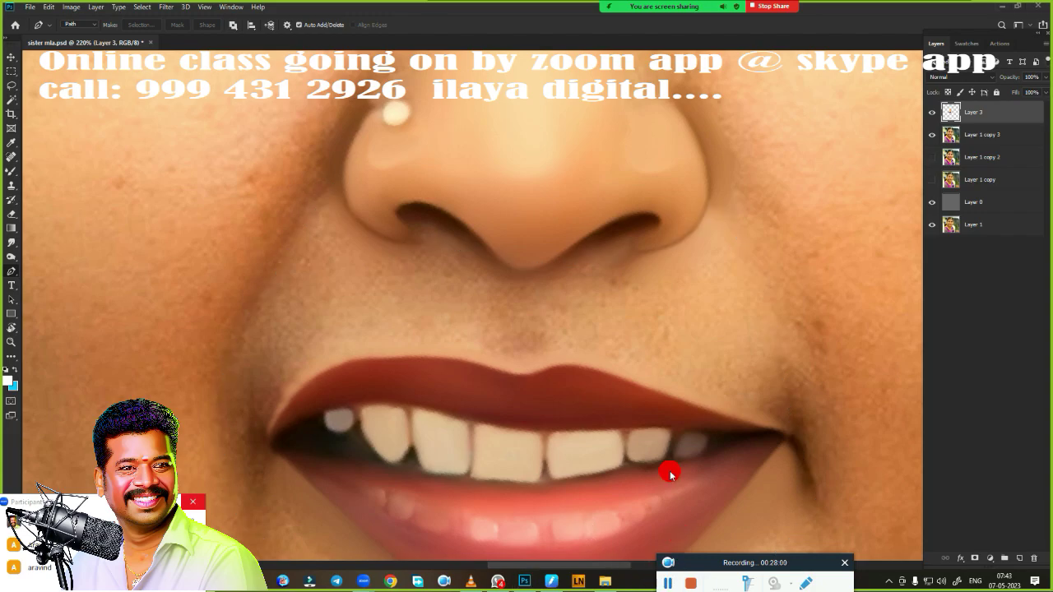
left_click(617, 306)
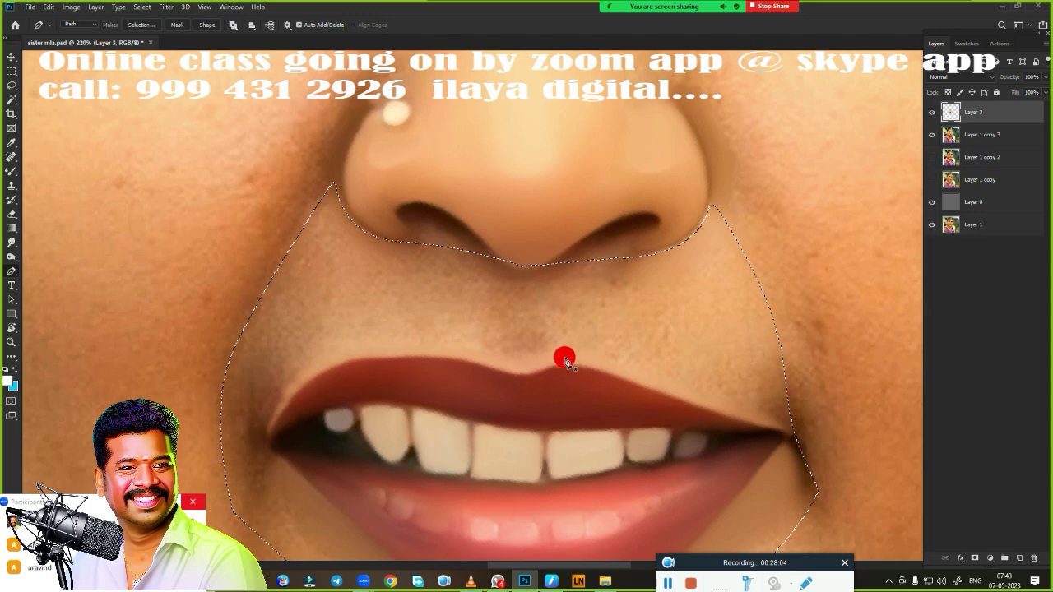
key("shift+F6")
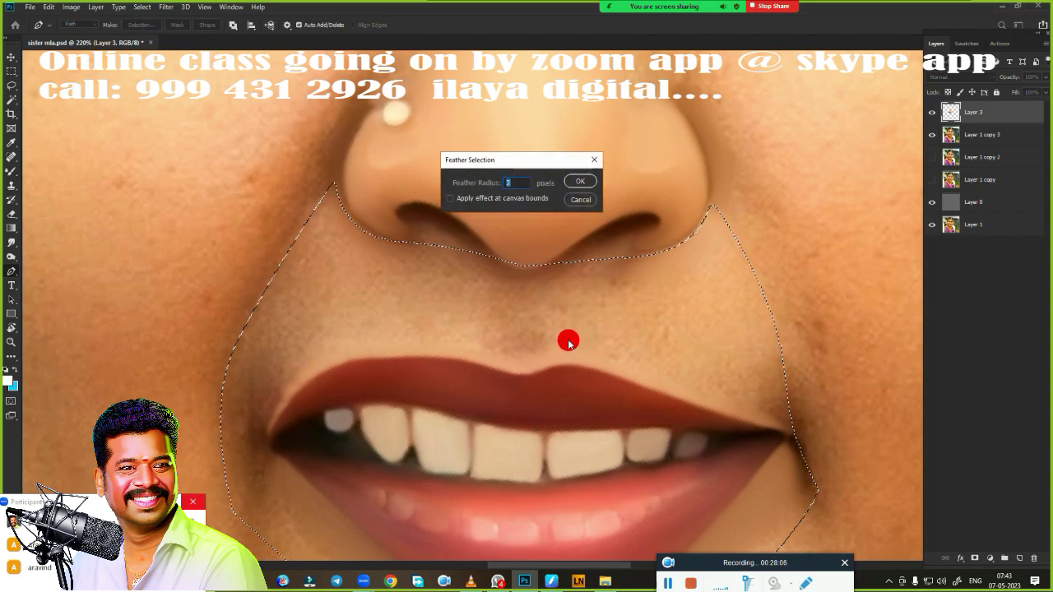
key("Return")
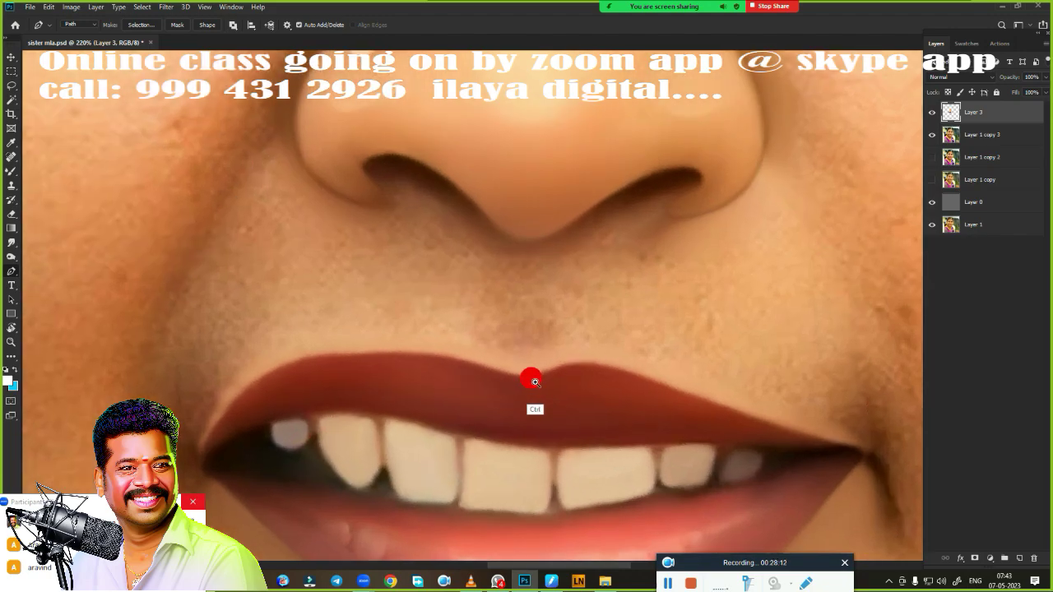
Smudge at 80% strength the skin under the nose and along the cheek edge beside the mouth.
scroll(528, 372, "up", 2)
left_click_drag(558, 351, 543, 265)
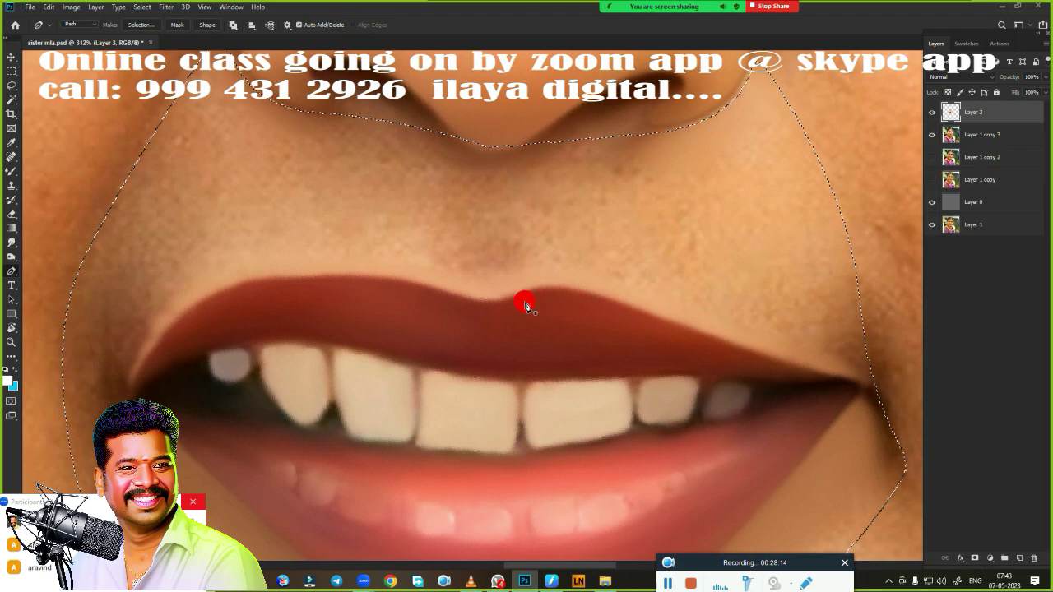
key("r")
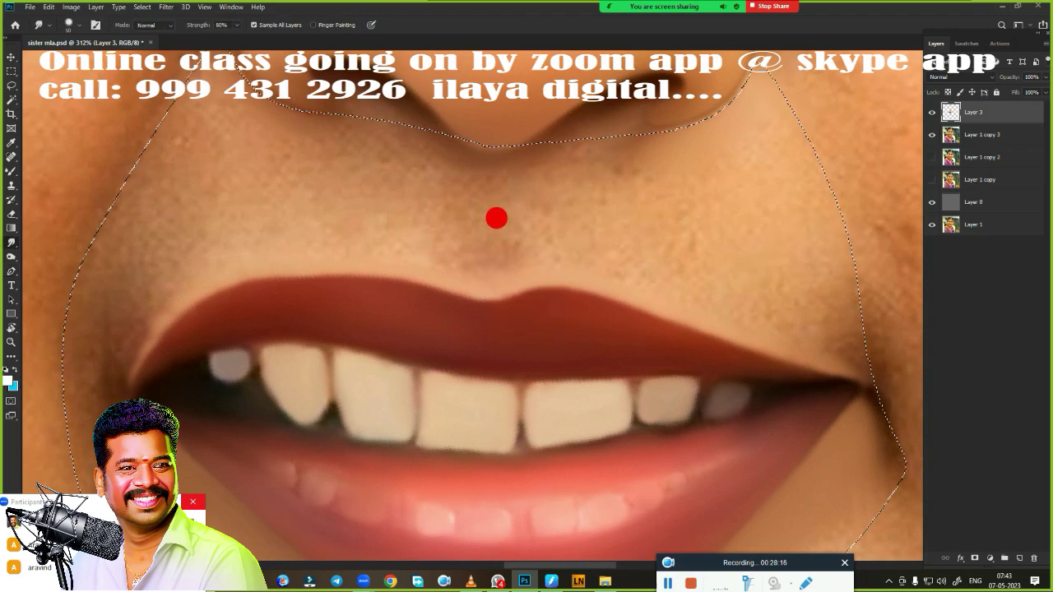
mouse_move(430, 160)
left_mouse_down()
mouse_move(475, 185)
mouse_move(506, 175)
mouse_move(474, 163)
left_mouse_up()
mouse_move(478, 217)
left_mouse_down()
mouse_move(498, 160)
mouse_move(469, 203)
mouse_move(432, 190)
mouse_move(439, 179)
mouse_move(471, 216)
mouse_move(456, 165)
mouse_move(488, 167)
mouse_move(496, 221)
mouse_move(463, 236)
mouse_move(494, 233)
mouse_move(486, 200)
mouse_move(498, 187)
mouse_move(496, 232)
mouse_move(473, 241)
mouse_move(442, 237)
mouse_move(444, 188)
mouse_move(702, 139)
mouse_move(729, 120)
mouse_move(753, 76)
mouse_move(740, 115)
mouse_move(759, 139)
mouse_move(700, 129)
mouse_move(630, 150)
mouse_move(614, 134)
mouse_move(554, 136)
mouse_move(568, 131)
mouse_move(641, 122)
mouse_move(554, 178)
mouse_move(548, 198)
mouse_move(597, 201)
mouse_move(590, 214)
mouse_move(641, 221)
mouse_move(681, 159)
mouse_move(714, 240)
mouse_move(759, 206)
mouse_move(787, 230)
mouse_move(803, 310)
mouse_move(810, 261)
mouse_move(846, 315)
mouse_move(820, 313)
mouse_move(848, 326)
mouse_move(623, 232)
mouse_move(548, 210)
mouse_move(518, 219)
mouse_move(524, 157)
mouse_move(715, 120)
mouse_move(764, 137)
mouse_move(564, 205)
mouse_move(497, 177)
mouse_move(503, 164)
mouse_move(485, 219)
mouse_move(173, 117)
mouse_move(140, 87)
mouse_move(156, 51)
mouse_move(146, 134)
mouse_move(104, 183)
mouse_move(124, 217)
mouse_move(167, 221)
mouse_move(185, 145)
mouse_move(165, 176)
mouse_move(137, 136)
mouse_move(206, 155)
mouse_move(190, 95)
mouse_move(258, 106)
mouse_move(258, 115)
mouse_move(345, 118)
mouse_move(385, 143)
mouse_move(349, 152)
mouse_move(369, 169)
mouse_move(383, 157)
mouse_move(383, 186)
mouse_move(394, 168)
mouse_move(275, 192)
mouse_move(285, 195)
mouse_move(200, 183)
mouse_move(216, 153)
mouse_move(270, 205)
mouse_move(509, 195)
mouse_move(390, 204)
mouse_move(336, 228)
mouse_move(337, 173)
mouse_move(289, 205)
mouse_move(263, 253)
left_mouse_up()
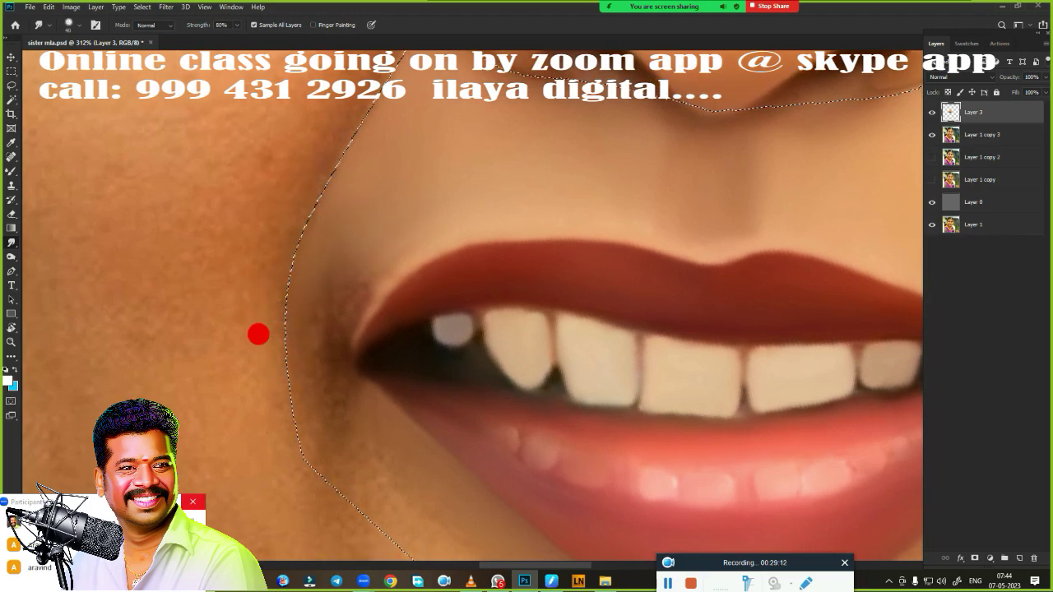
left_click_drag(258, 334, 270, 305)
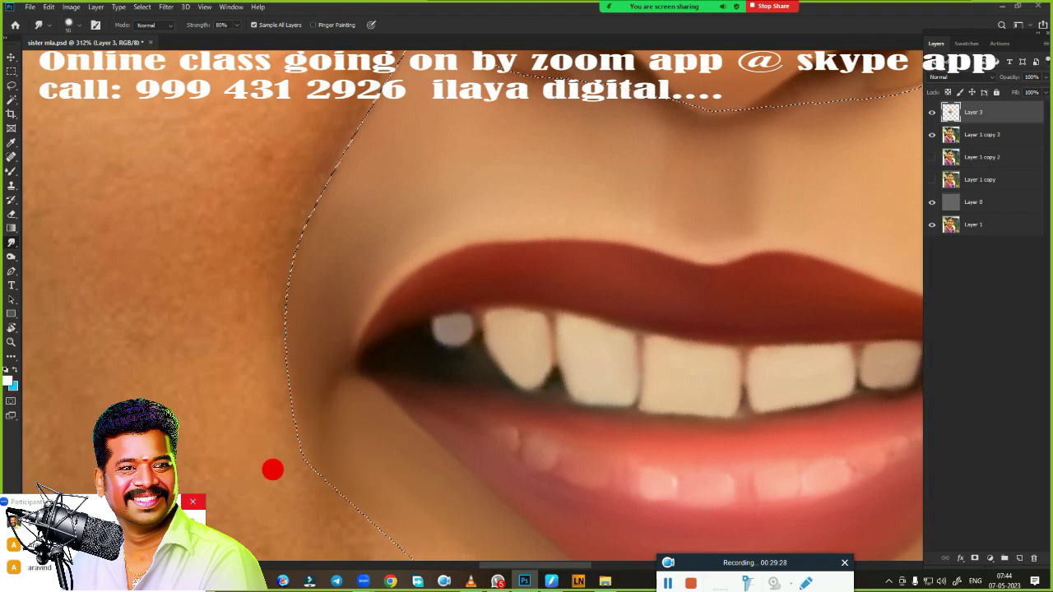
scroll(428, 319, "right", 5)
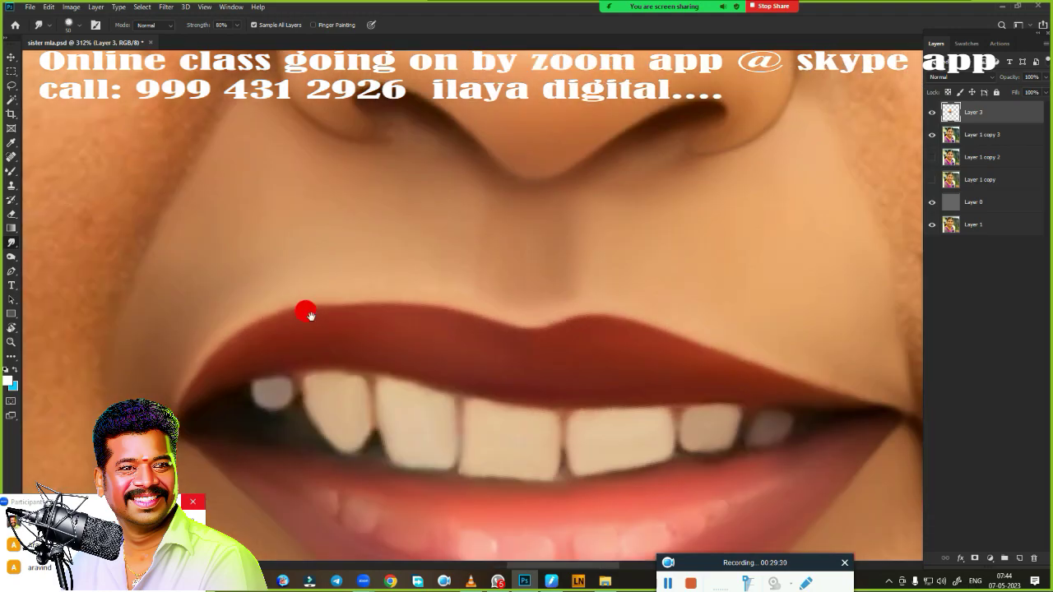
scroll(301, 308, "right", 3)
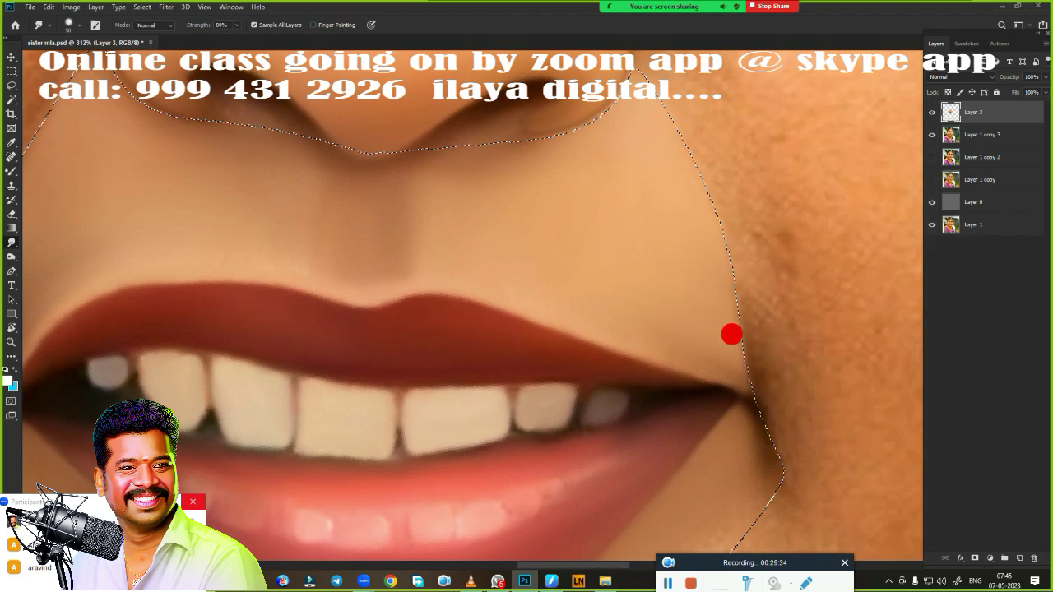
scroll(568, 257, "down", 5)
scroll(509, 266, "down", 2)
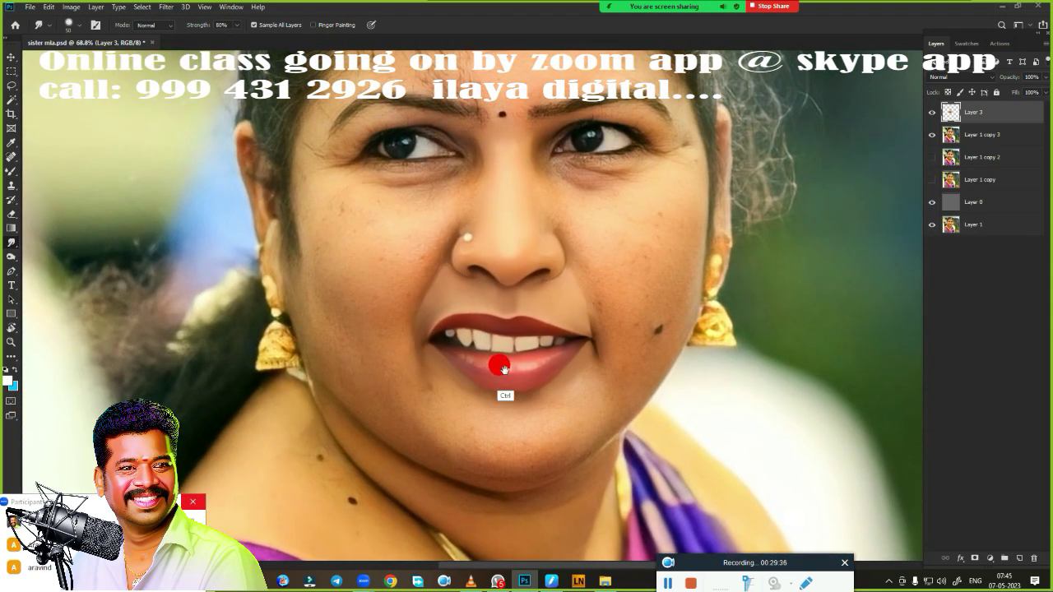
scroll(499, 364, "up", 3)
scroll(556, 372, "up", 3)
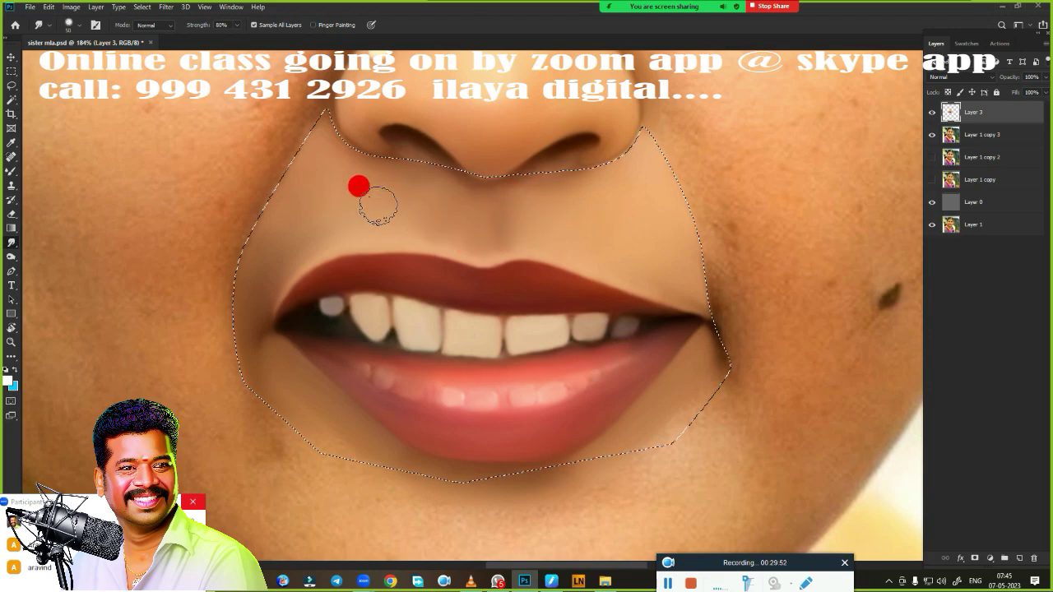
key("ctrl+0")
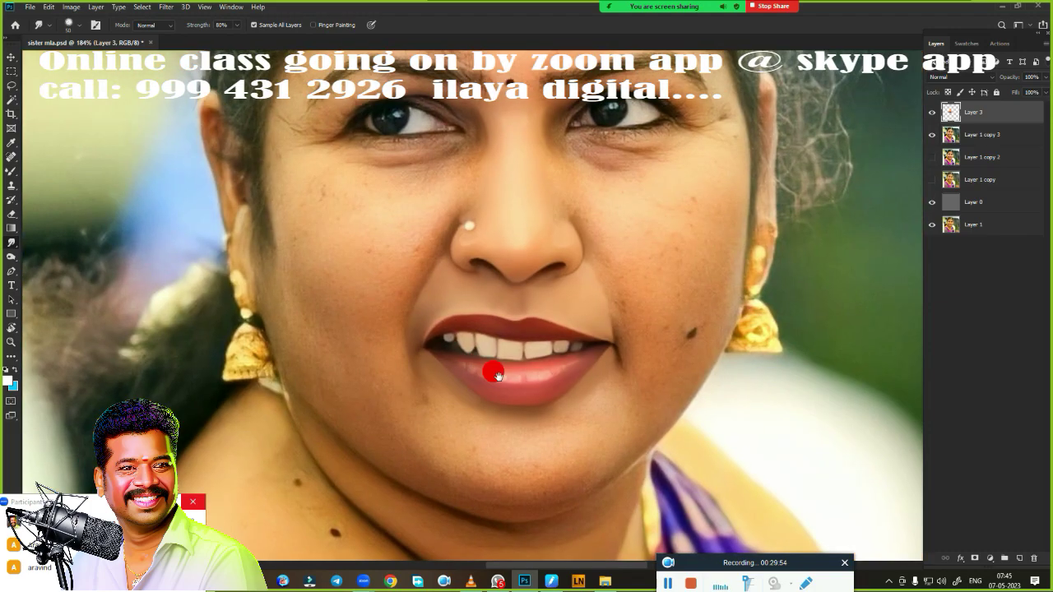
scroll(507, 378, "down", 2)
scroll(502, 375, "up", 3)
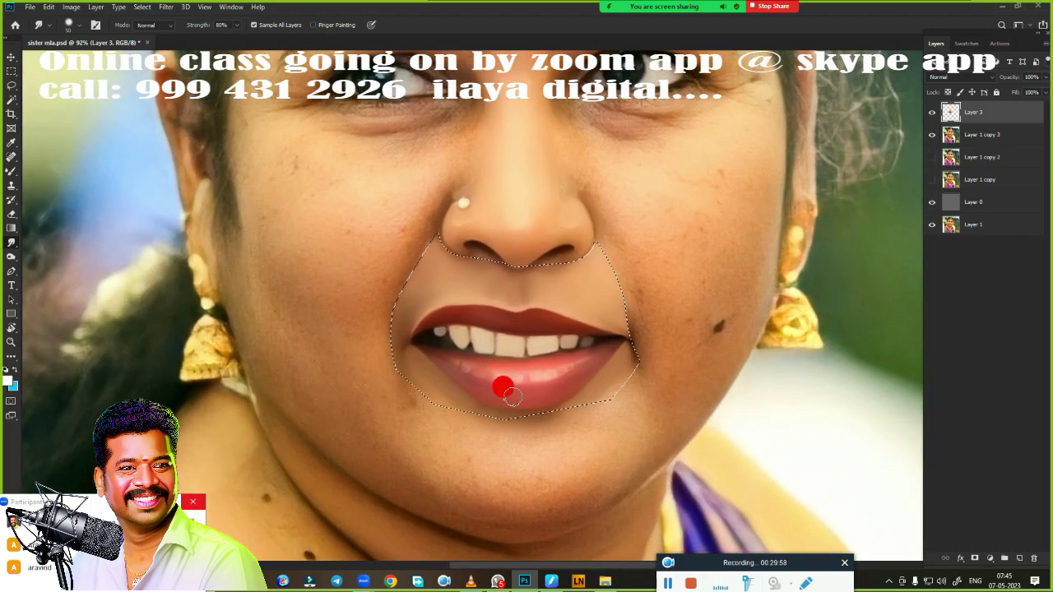
scroll(498, 380, "up", 3)
scroll(543, 391, "up", 3)
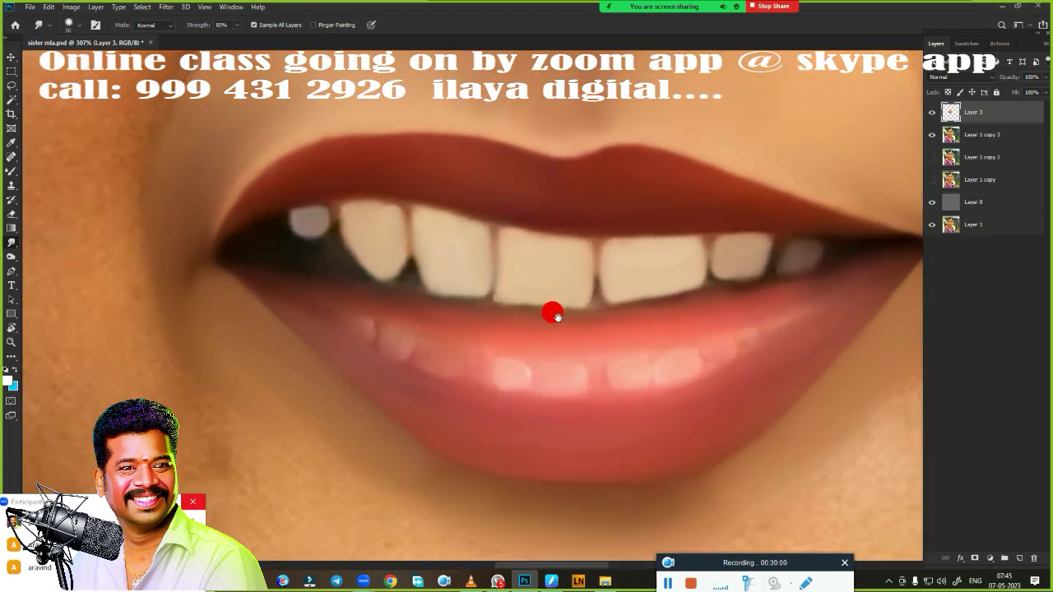
left_click_drag(556, 316, 528, 407)
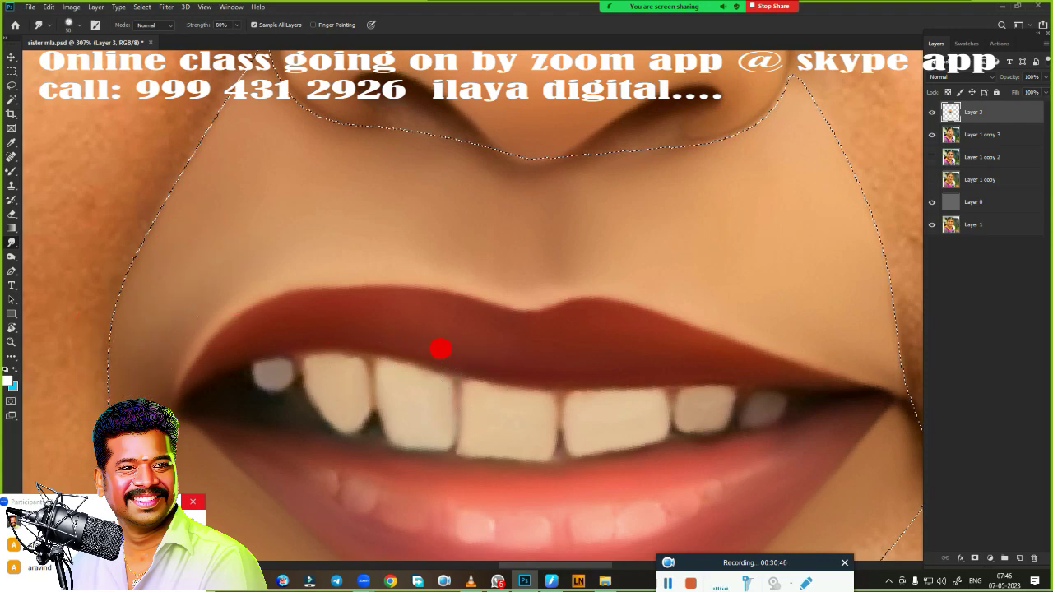
key("ctrl+0")
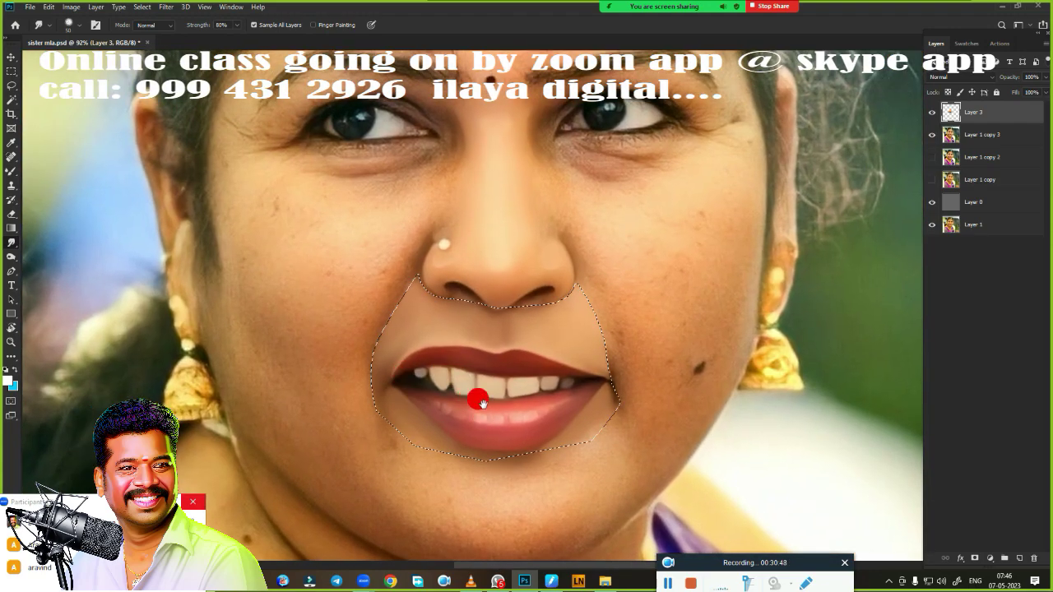
key("ctrl+d")
key("ctrl+minus")
key("ctrl+plus")
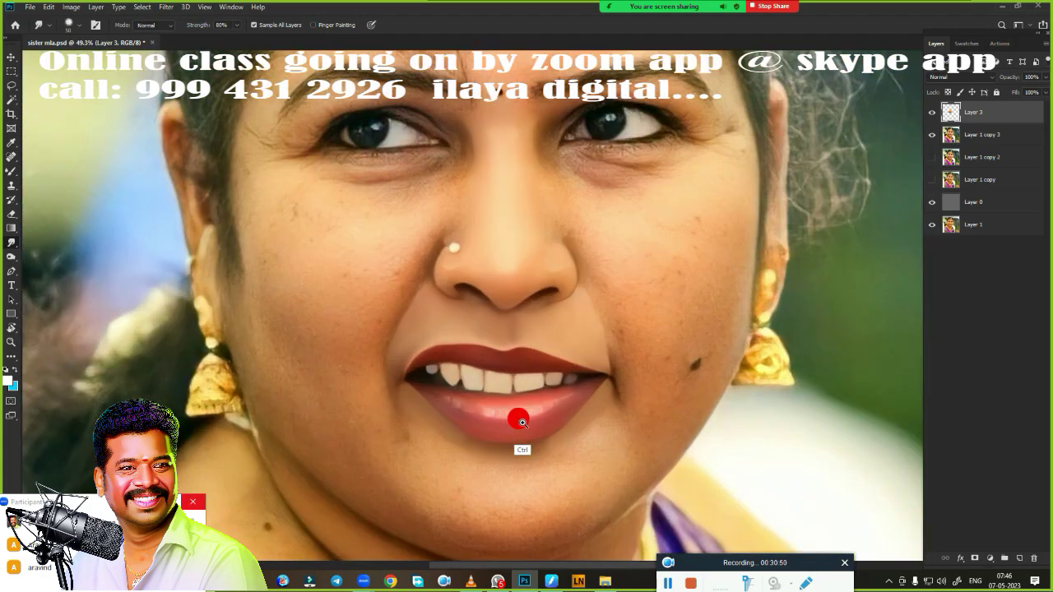
left_click(521, 422, "ctrl")
key("ctrl+shift+d")
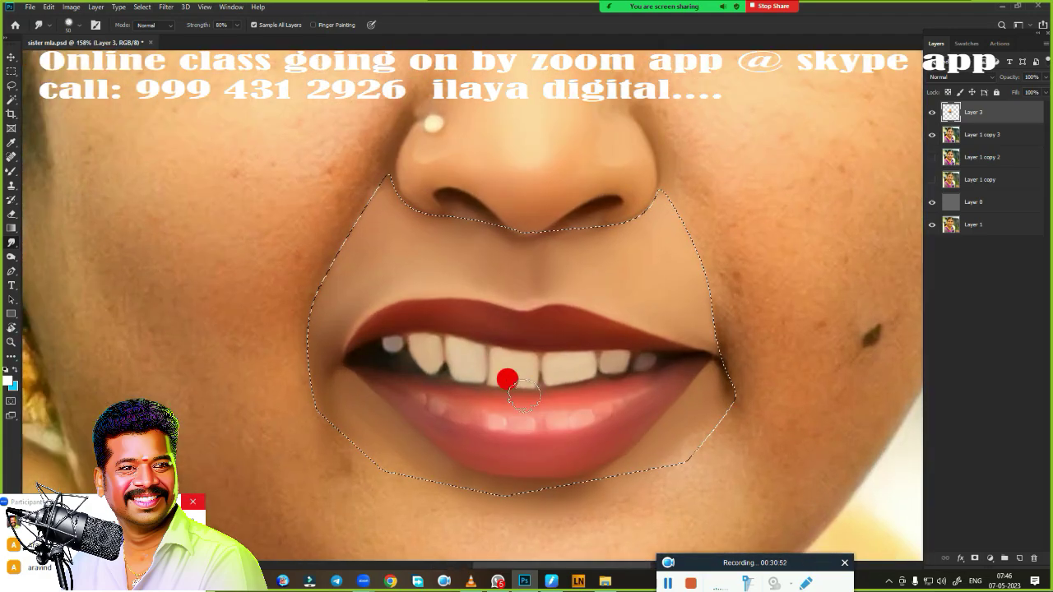
key("shift+F6")
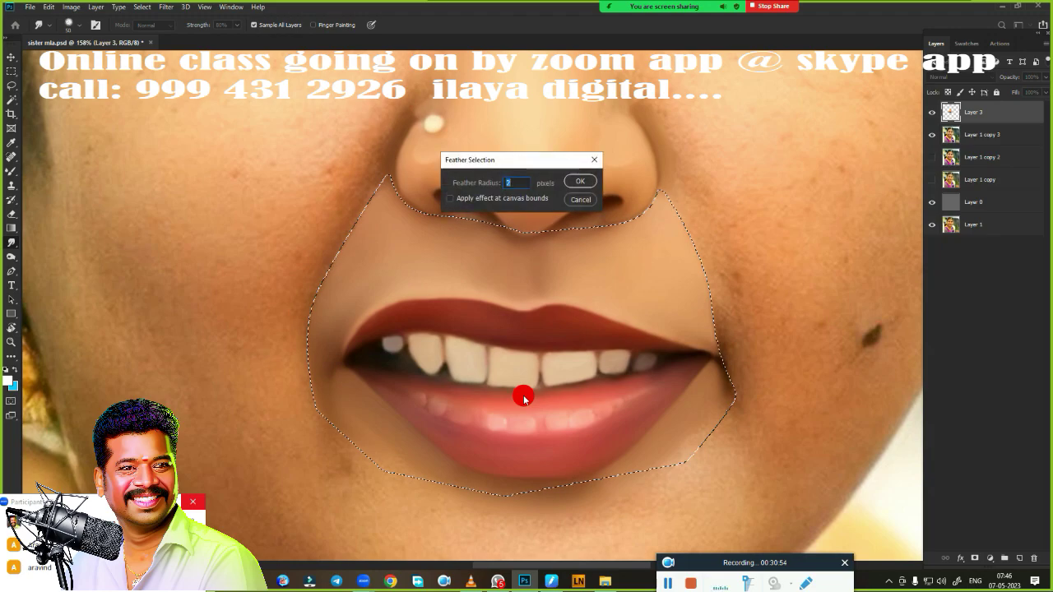
key("Return")
left_click(505, 329, "ctrl")
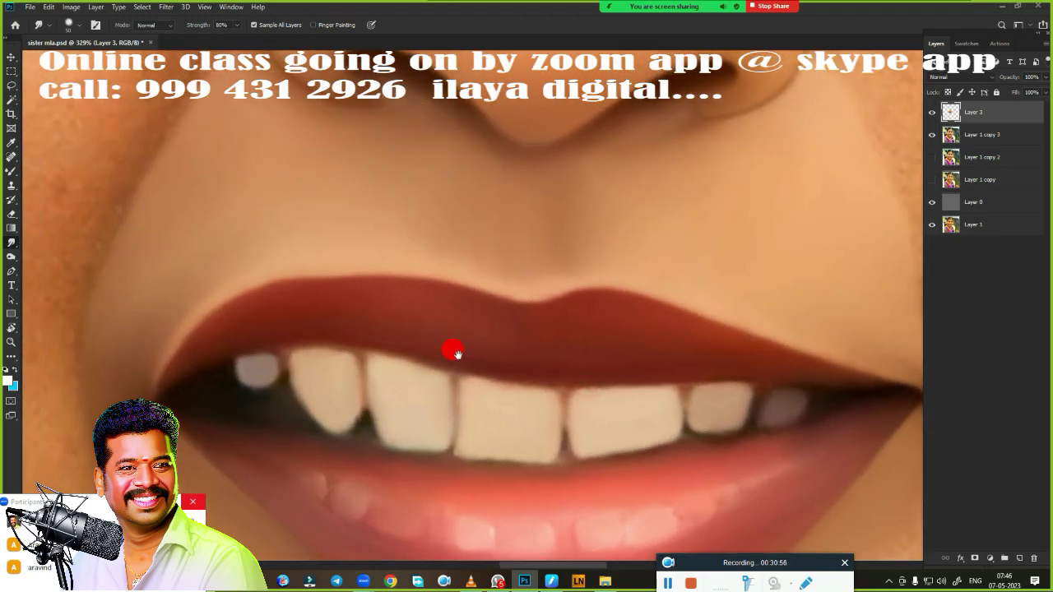
scroll(452, 352, "down", 2)
scroll(667, 351, "down", 4)
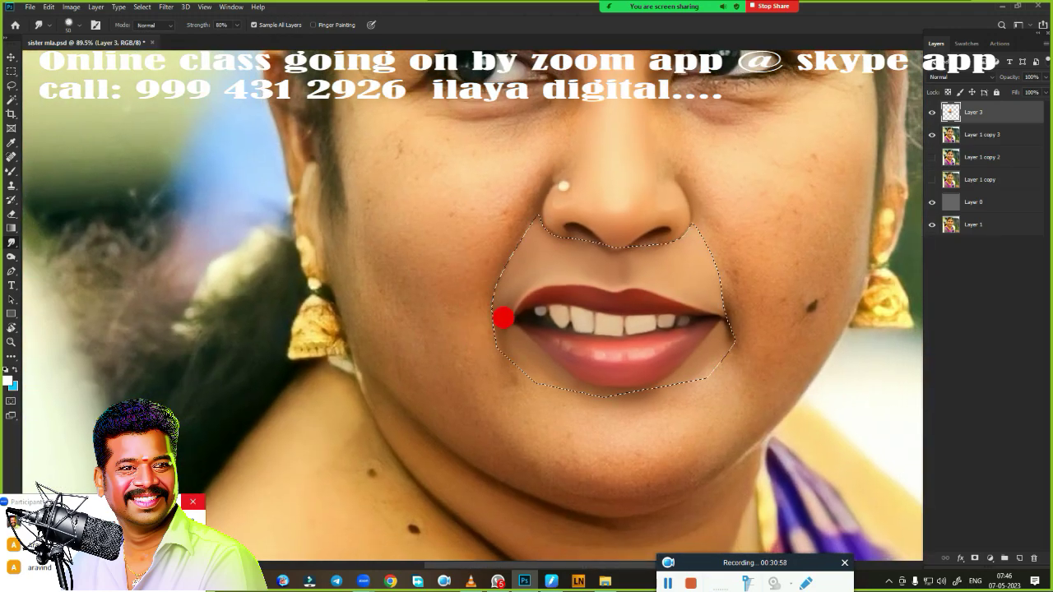
key("r")
left_click_drag(400, 334, 324, 195)
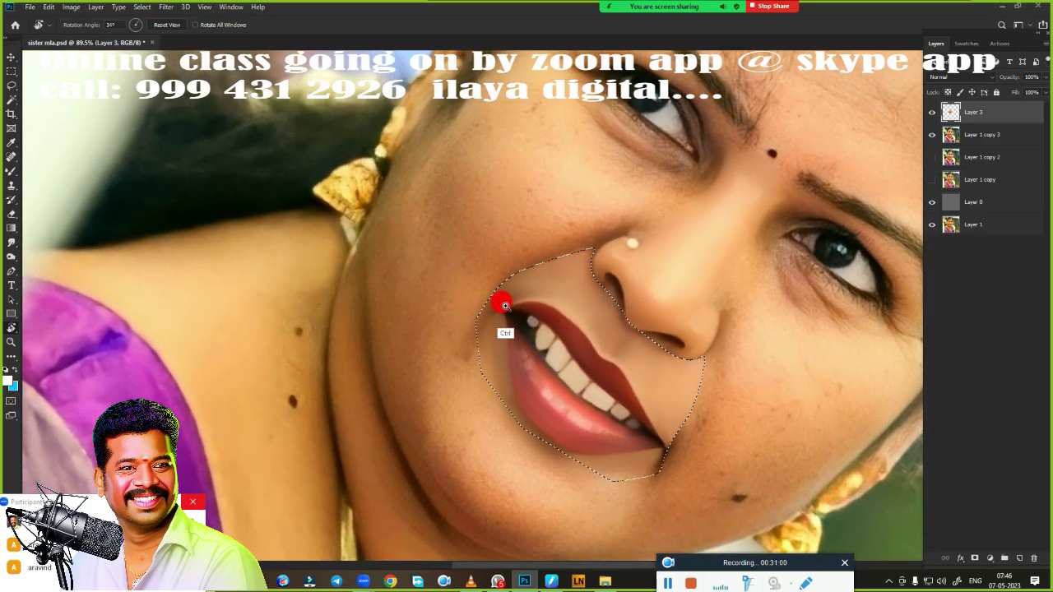
left_click(505, 306, "ctrl")
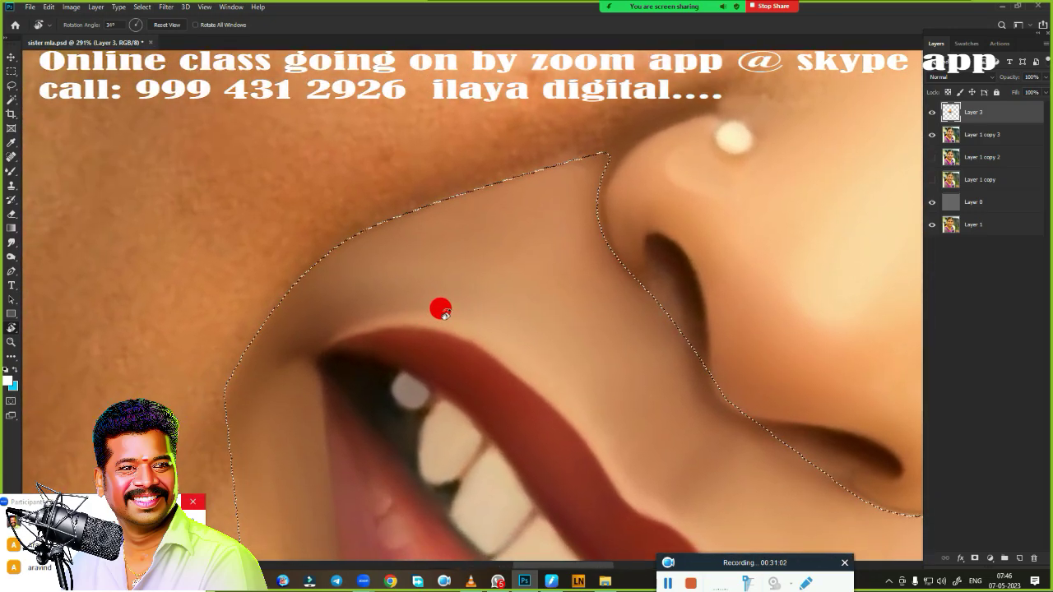
key("r")
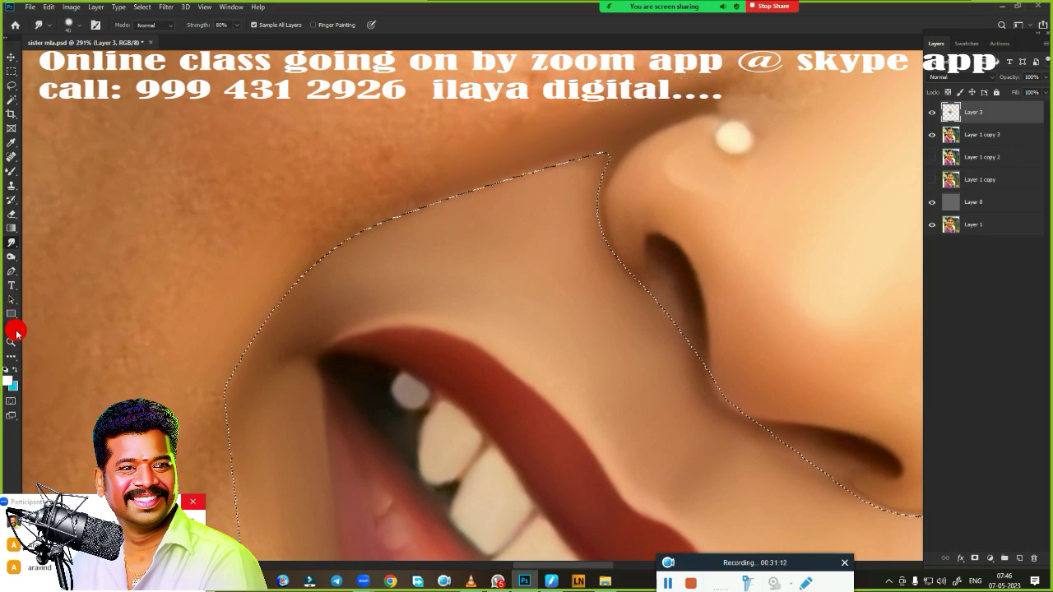
mouse_move(10, 333)
left_mouse_down()
mouse_move(37, 327)
mouse_move(36, 340)
left_mouse_up()
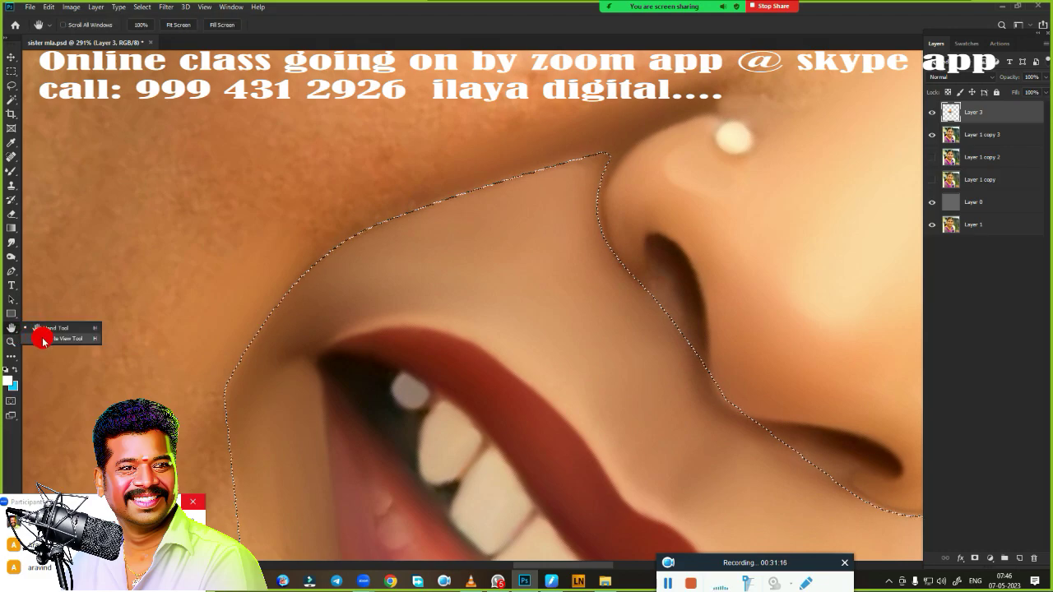
left_click(43, 339)
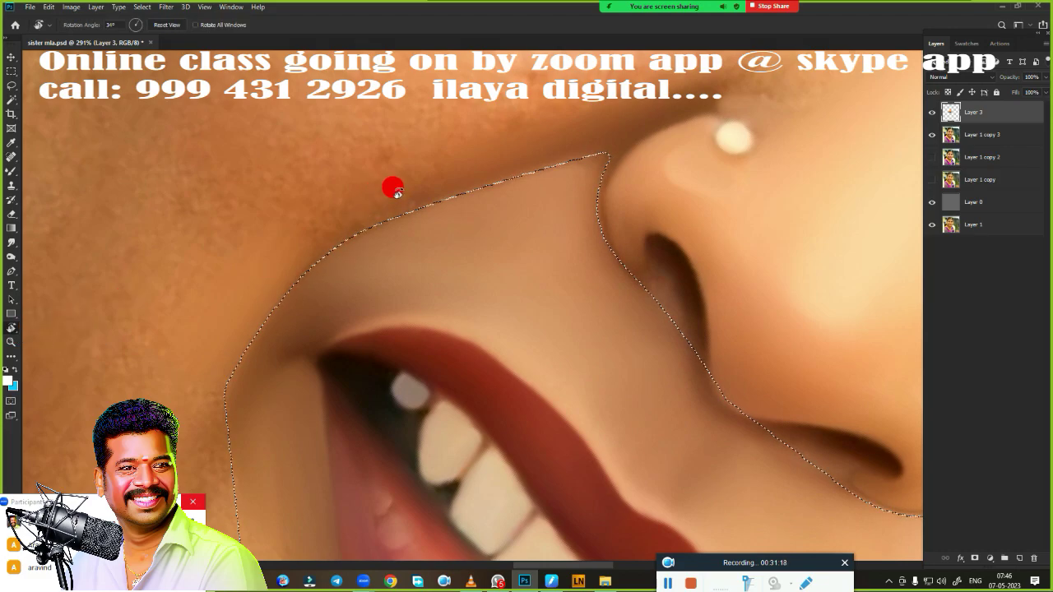
key("r")
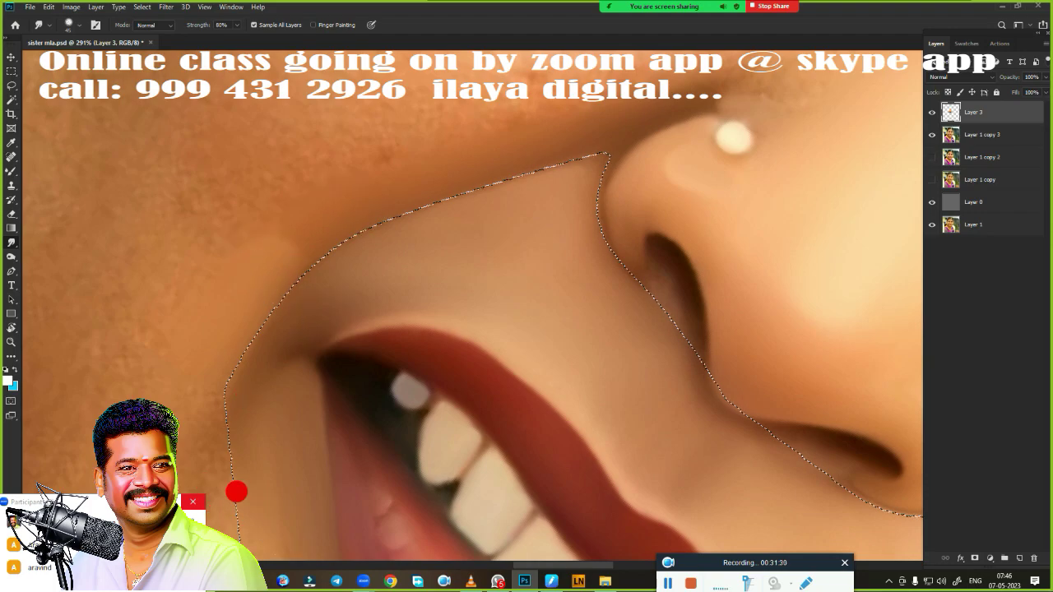
scroll(398, 288, "down", 5)
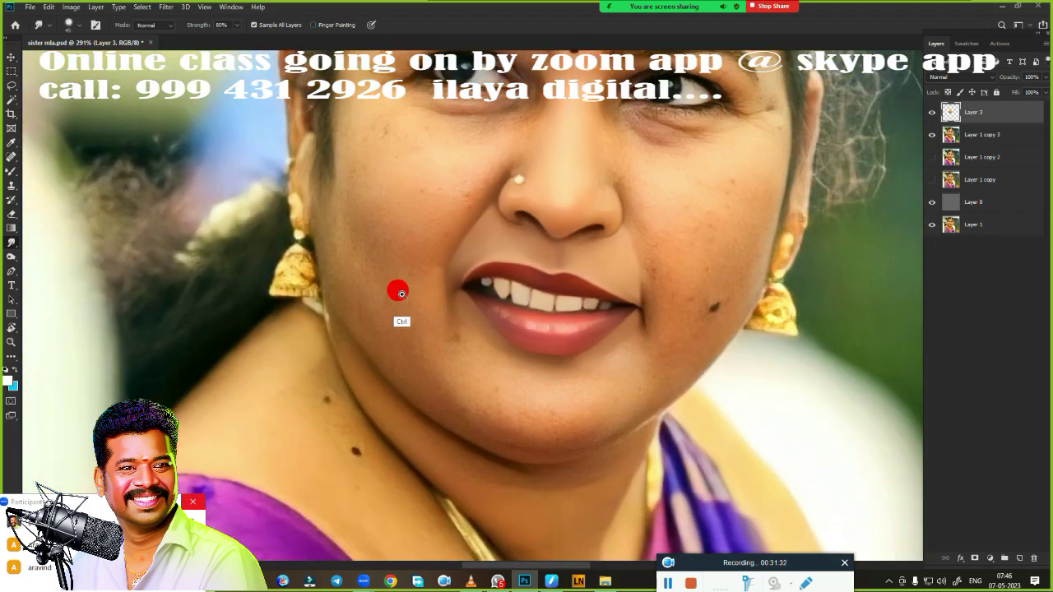
scroll(486, 318, "up", 2)
scroll(545, 369, "up", 2)
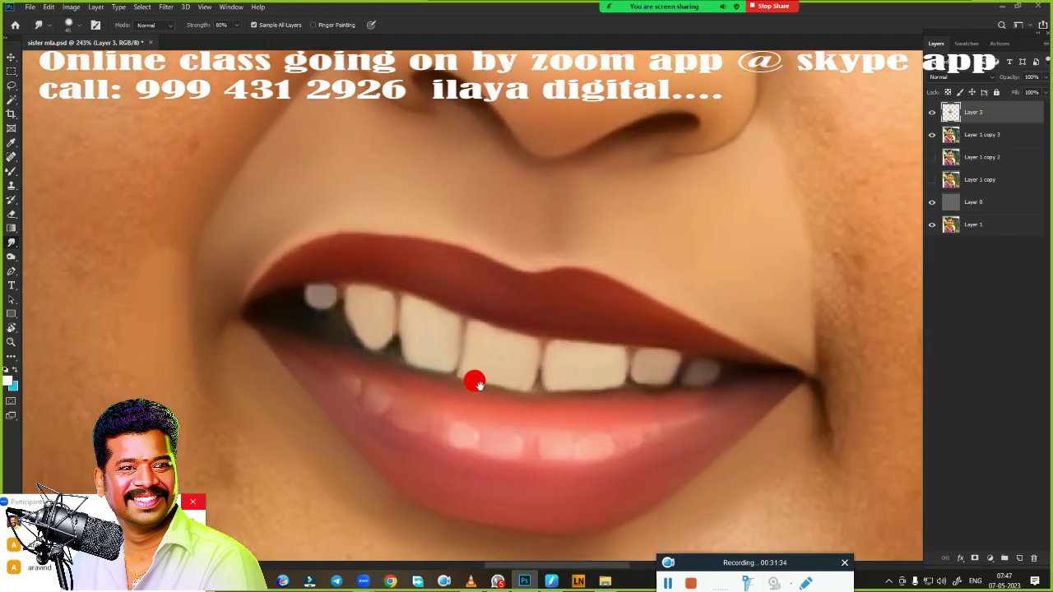
scroll(475, 381, "up", 1)
Move and zoom the view from the mouth up to the nose, then pick the Very Wet, Light Mix Mixer Brush.
left_click_drag(492, 352, 500, 335)
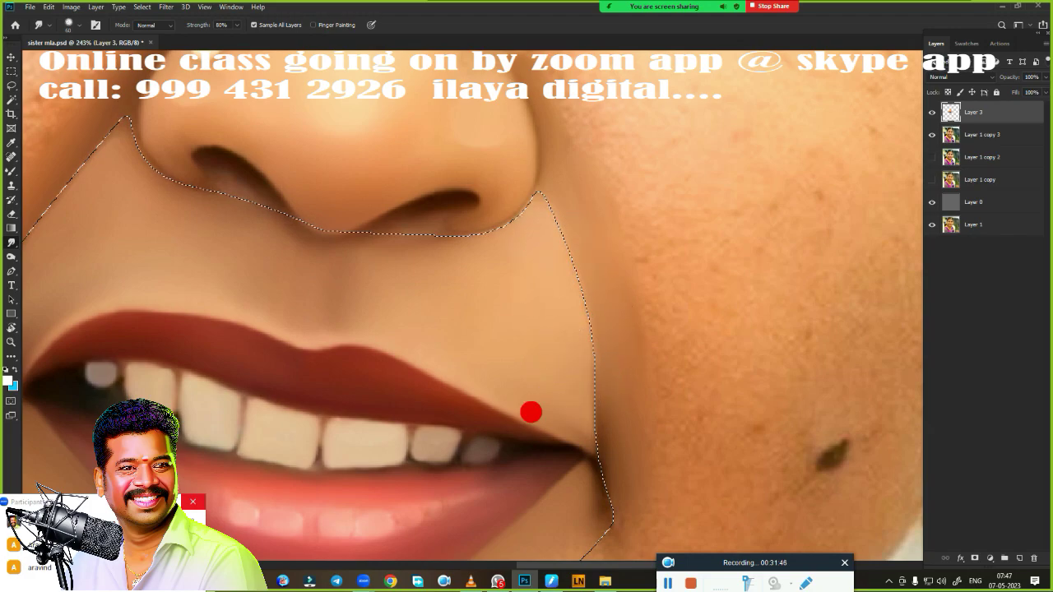
left_click_drag(433, 350, 614, 475)
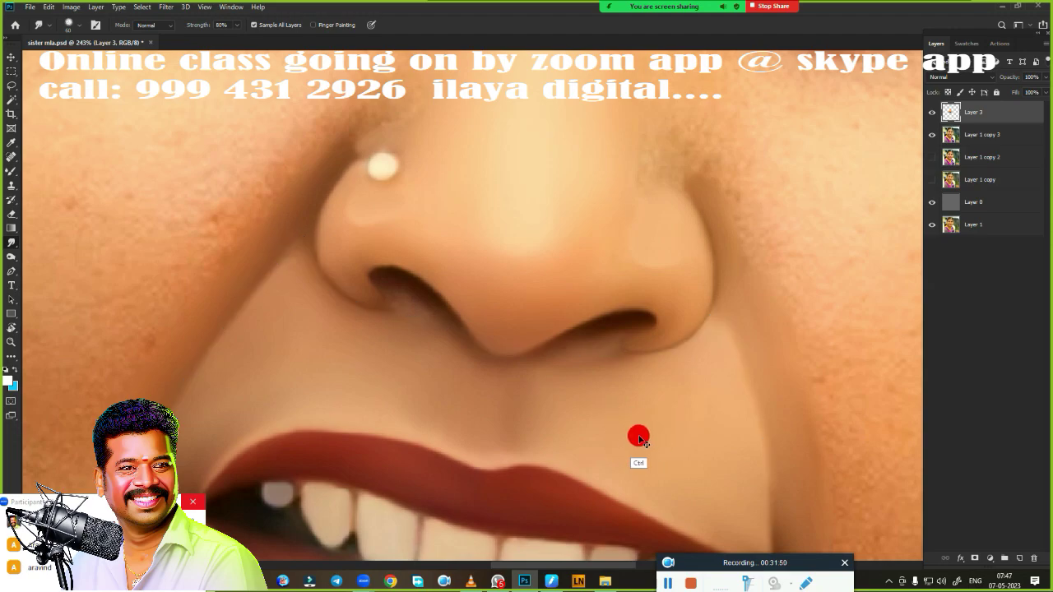
key("ctrl+0")
left_click_drag(739, 412, 711, 413)
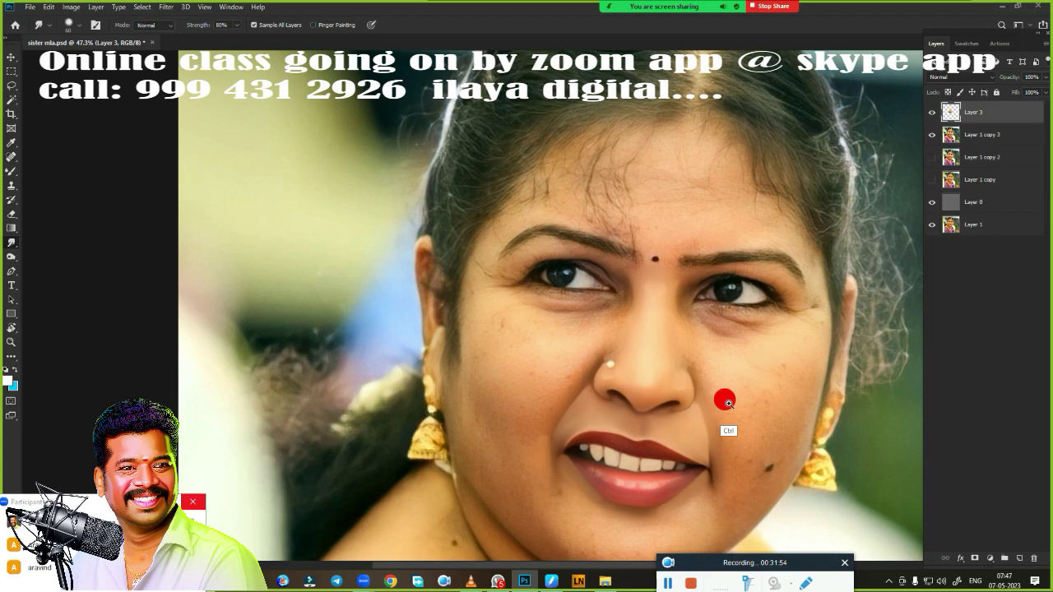
mouse_move(713, 376)
left_mouse_down()
mouse_move(675, 317)
mouse_move(639, 313)
mouse_move(717, 352)
left_mouse_up()
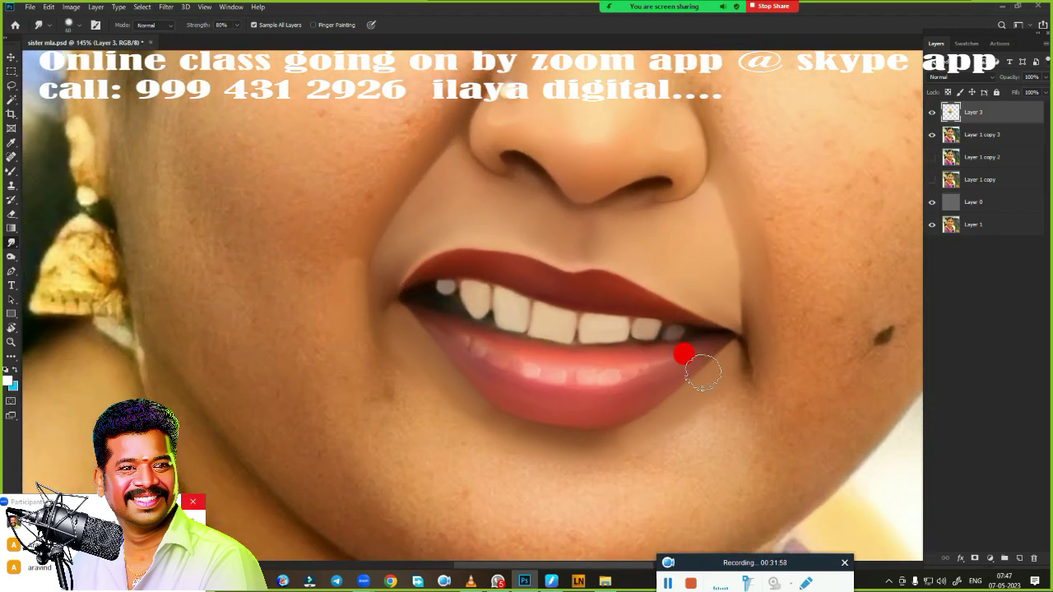
mouse_move(556, 314)
left_mouse_down()
mouse_move(604, 348)
mouse_move(548, 395)
mouse_move(541, 354)
mouse_move(558, 326)
left_mouse_up()
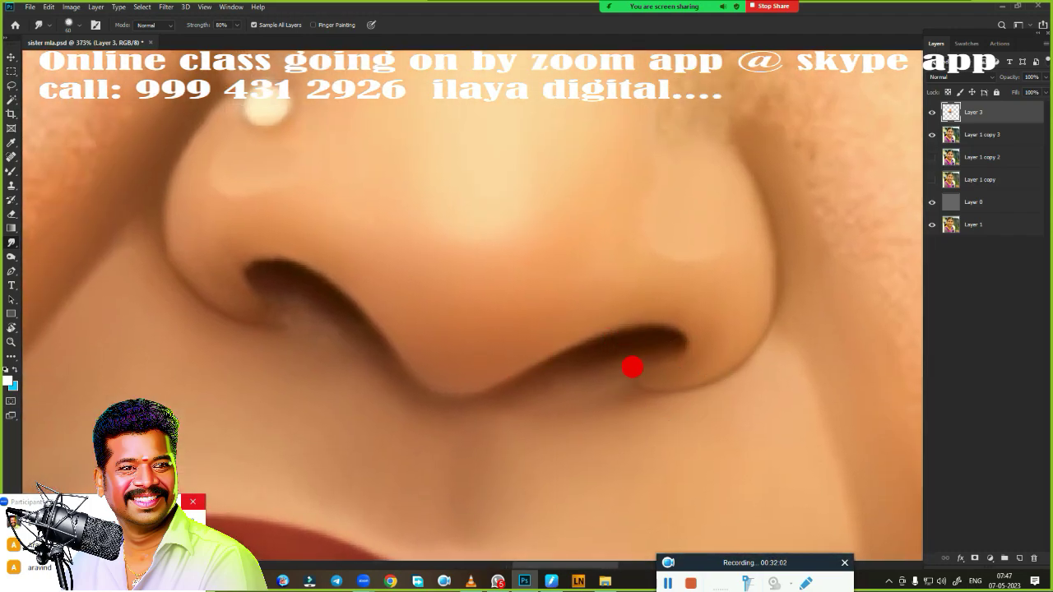
scroll(631, 367, "down", 2)
key("b")
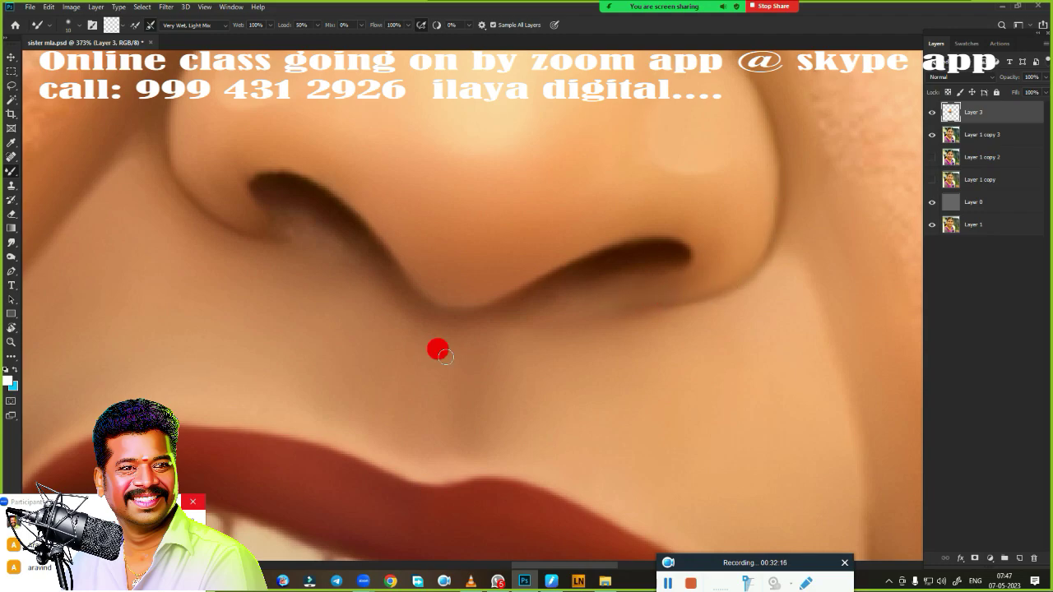
Smudge the lower-left nostril edge smoother and lighter with a size 50 brush at 80% strength.
scroll(480, 356, "down", 3)
scroll(404, 383, "up", 2)
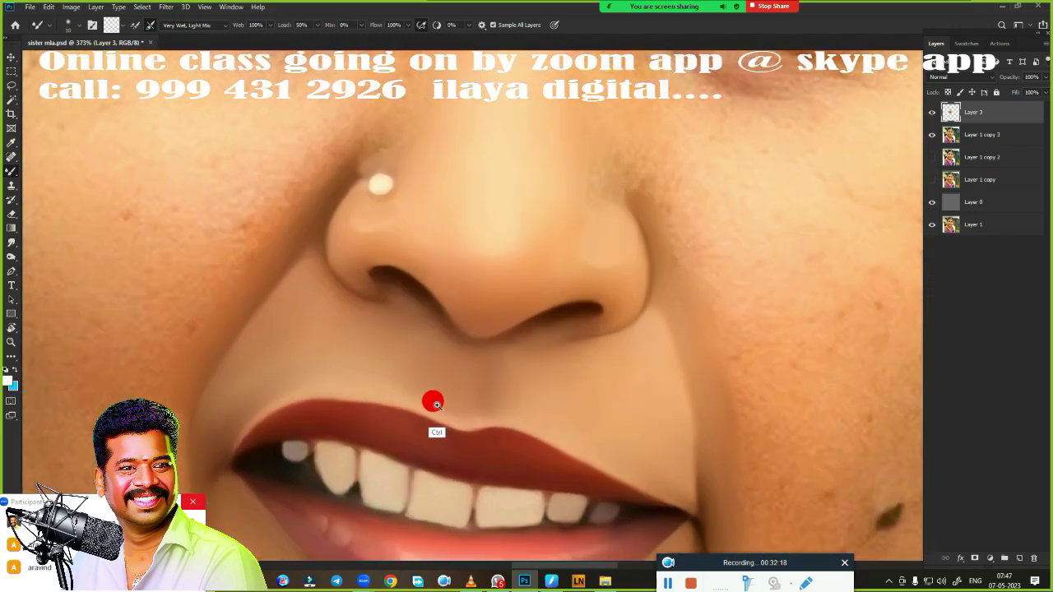
scroll(432, 400, "up", 1)
left_click_drag(330, 340, 516, 394)
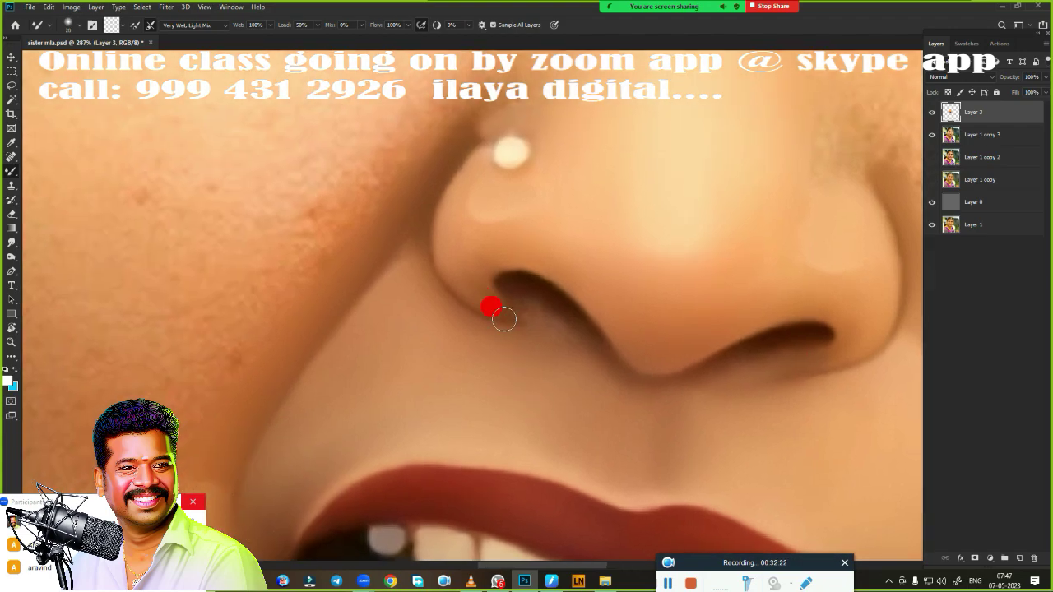
key("r")
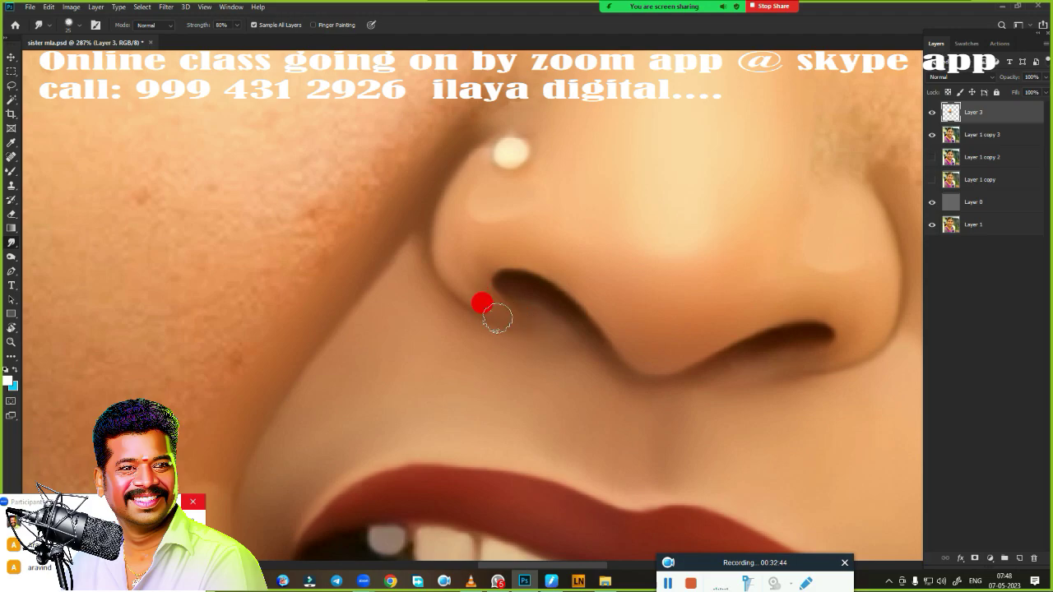
left_click_drag(497, 306, 437, 263)
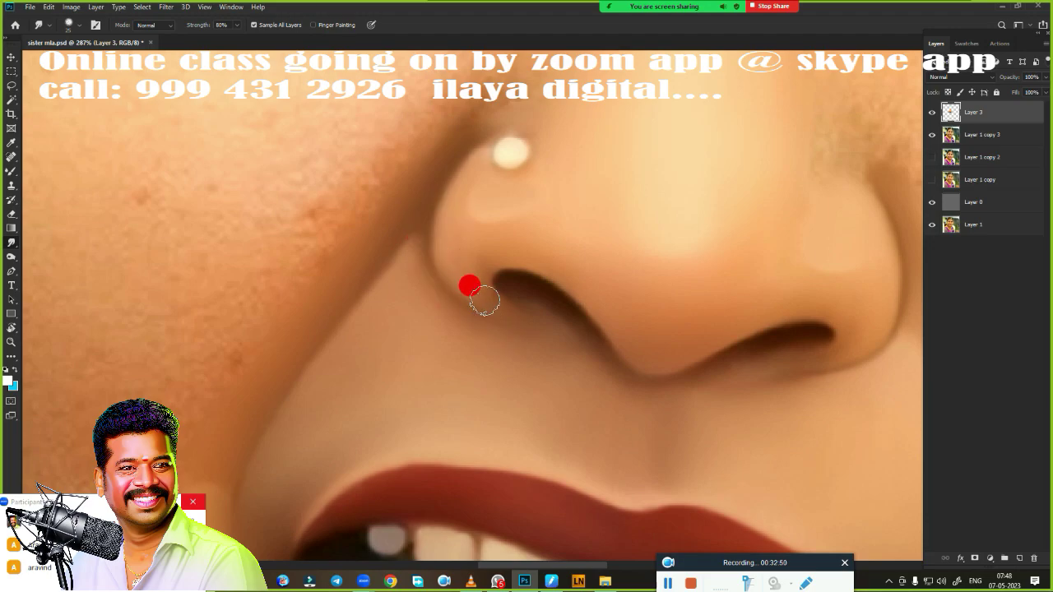
left_click_drag(485, 301, 419, 260)
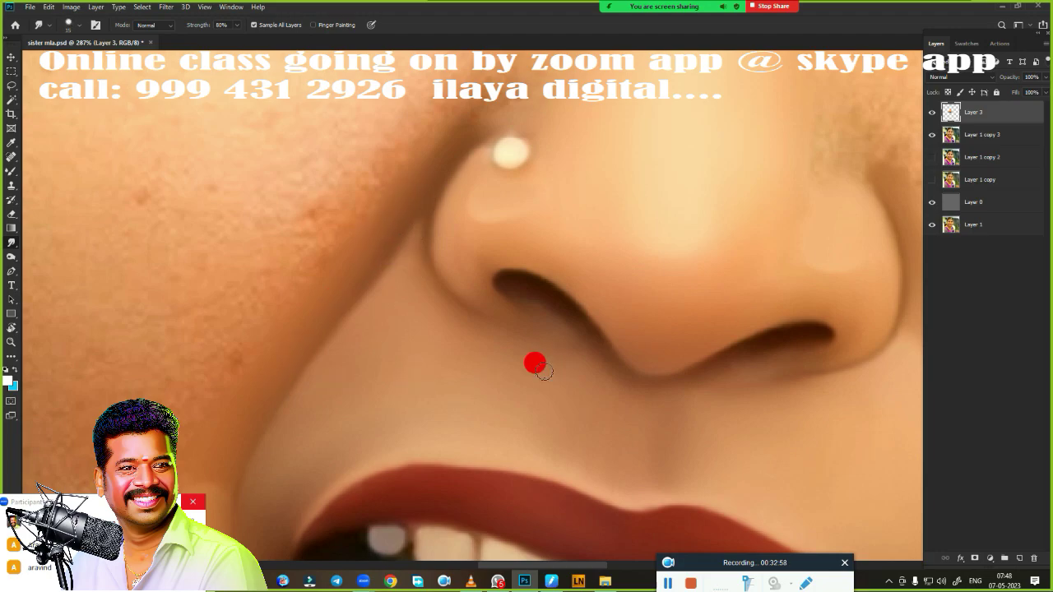
mouse_move(534, 363)
left_mouse_down()
mouse_move(482, 395)
mouse_move(531, 404)
mouse_move(469, 404)
mouse_move(535, 406)
mouse_move(477, 406)
mouse_move(526, 416)
mouse_move(578, 367)
mouse_move(468, 342)
left_mouse_up()
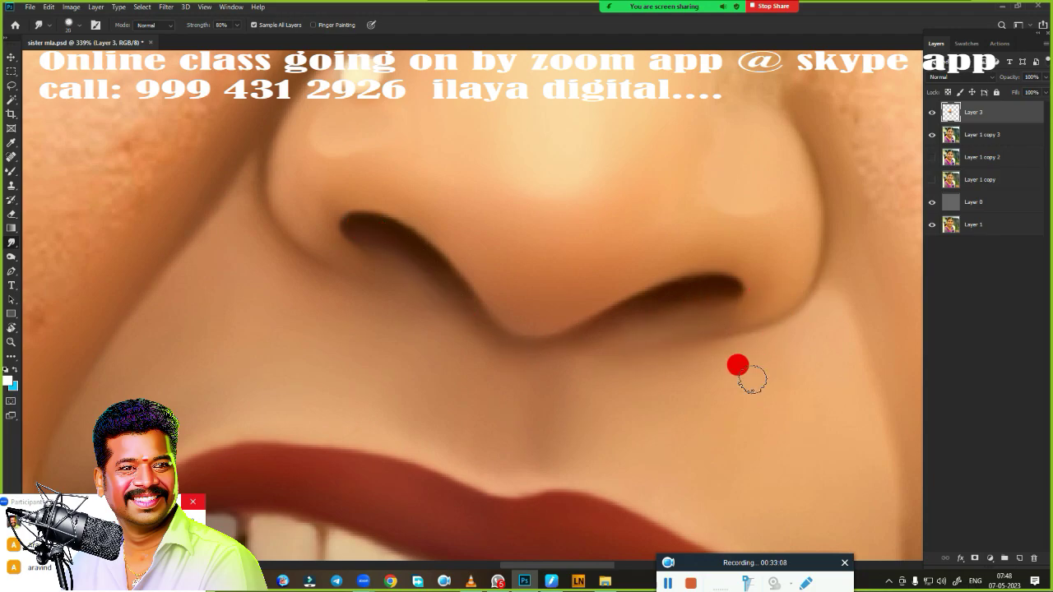
Tilt the canvas view about 13 degrees and return to the wet Mixer Brush.
scroll(662, 402, "down", 3)
key("r")
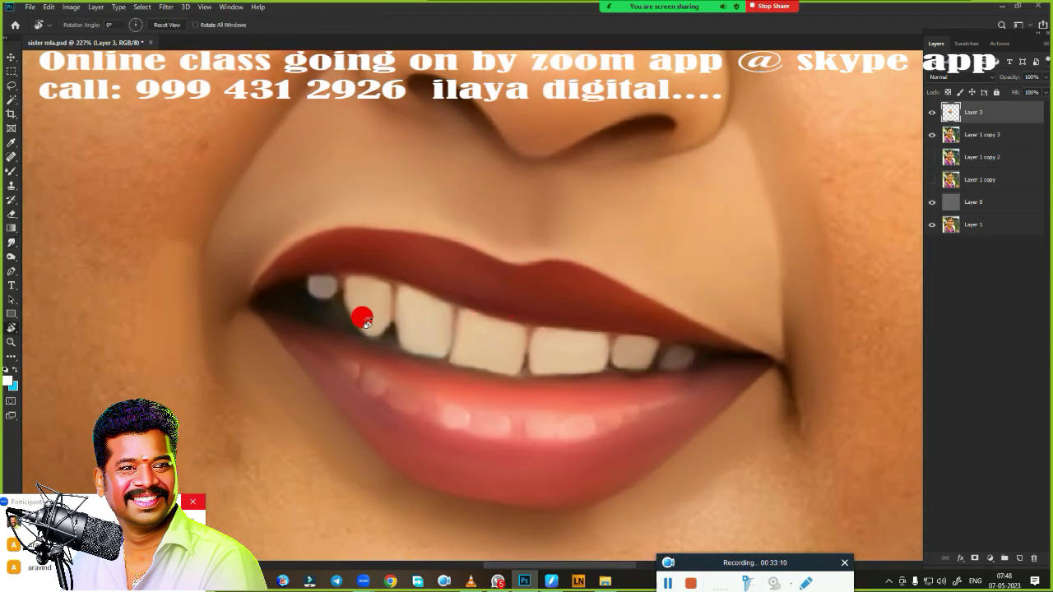
left_click_drag(260, 334, 254, 400)
scroll(522, 348, "up", 3)
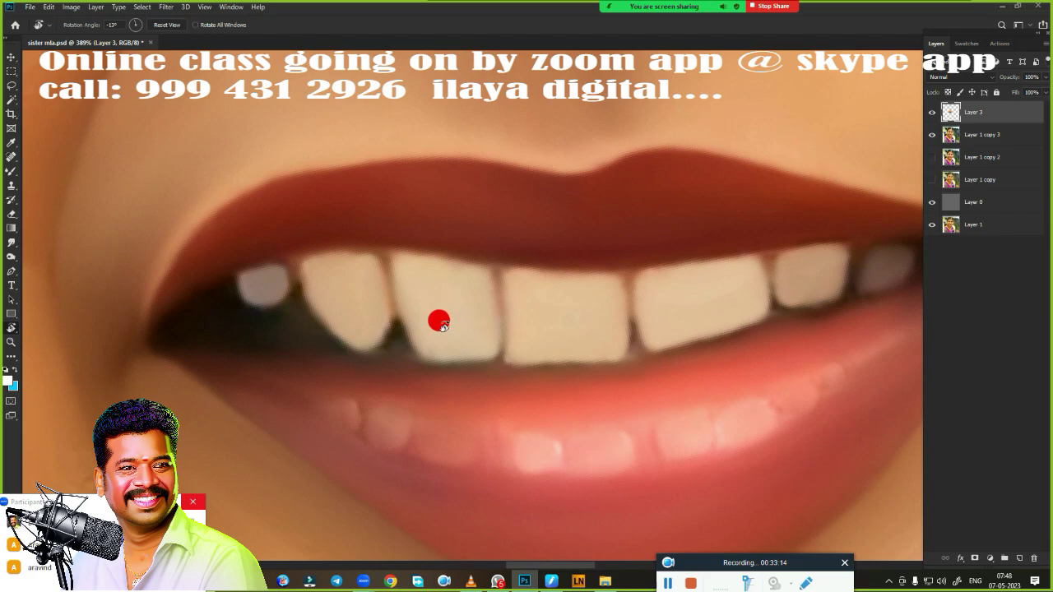
key("b")
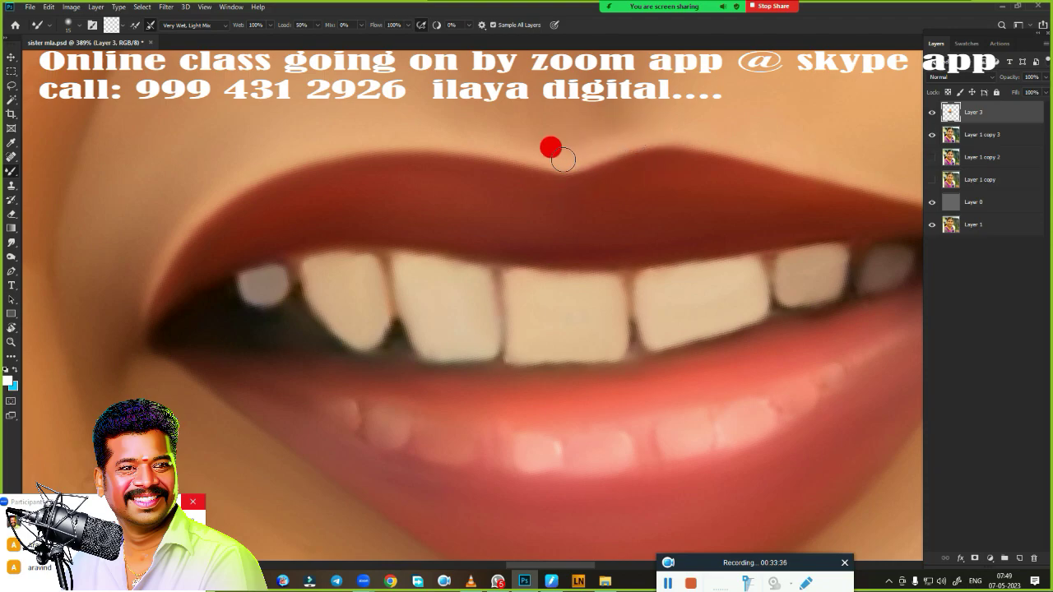
Pan between the mouth corners and lower face, then switch to the Smudge Tool.
left_click_drag(595, 232, 387, 261)
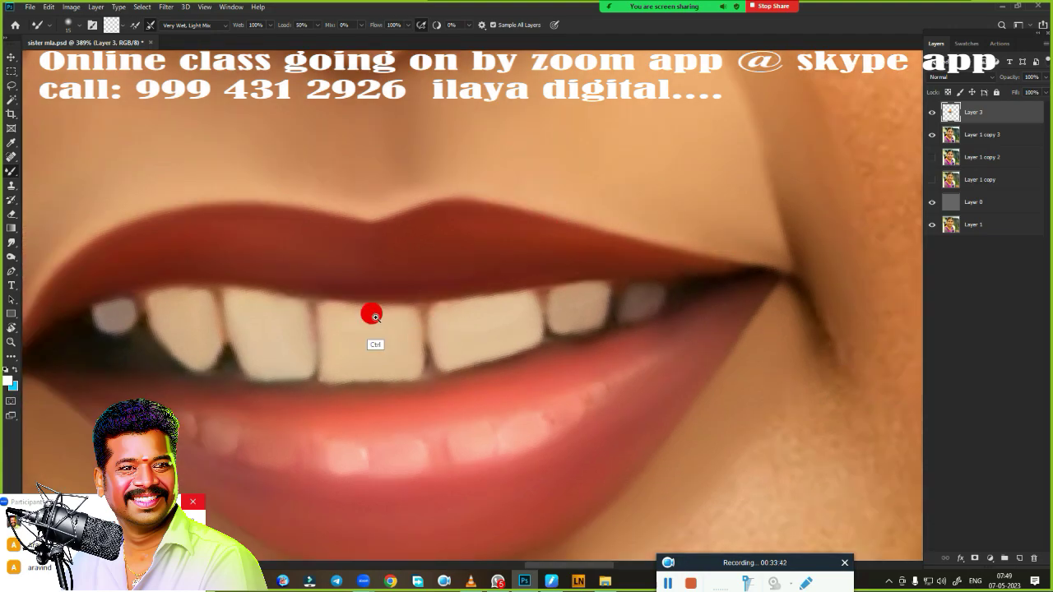
left_click_drag(411, 267, 321, 327)
mouse_move(449, 373)
left_mouse_down()
mouse_move(488, 394)
mouse_move(491, 359)
mouse_move(599, 345)
left_mouse_up()
mouse_move(444, 312)
left_mouse_down()
mouse_move(481, 325)
mouse_move(435, 364)
mouse_move(348, 210)
left_mouse_up()
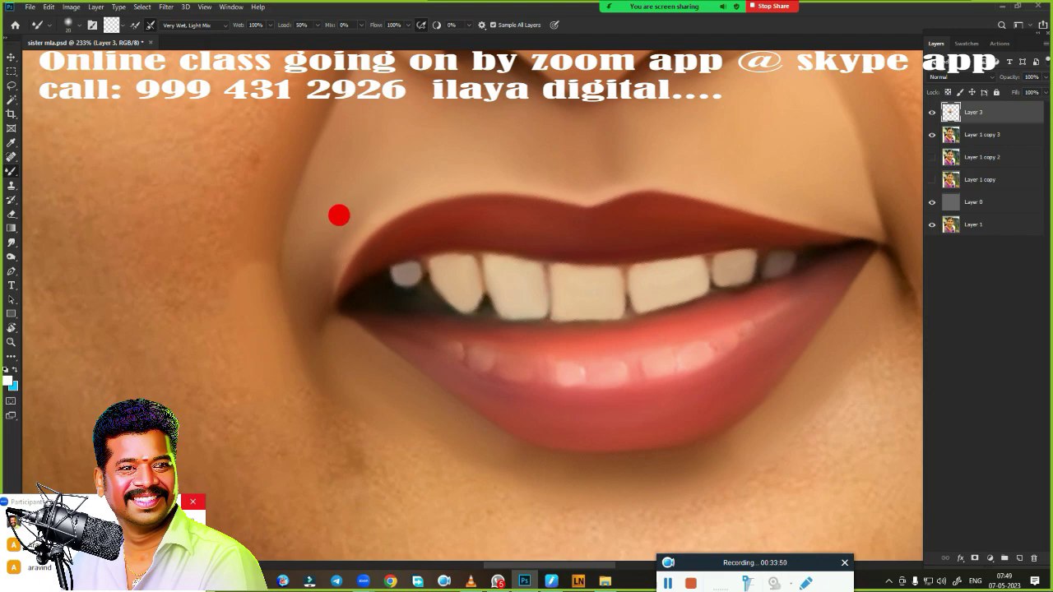
key("r")
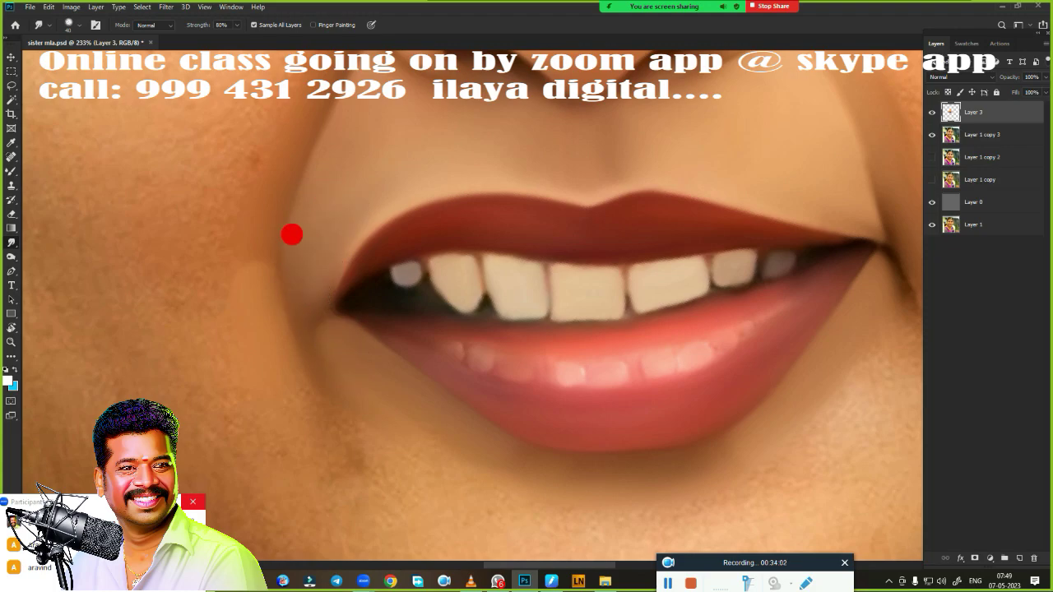
scroll(493, 340, "down", 3)
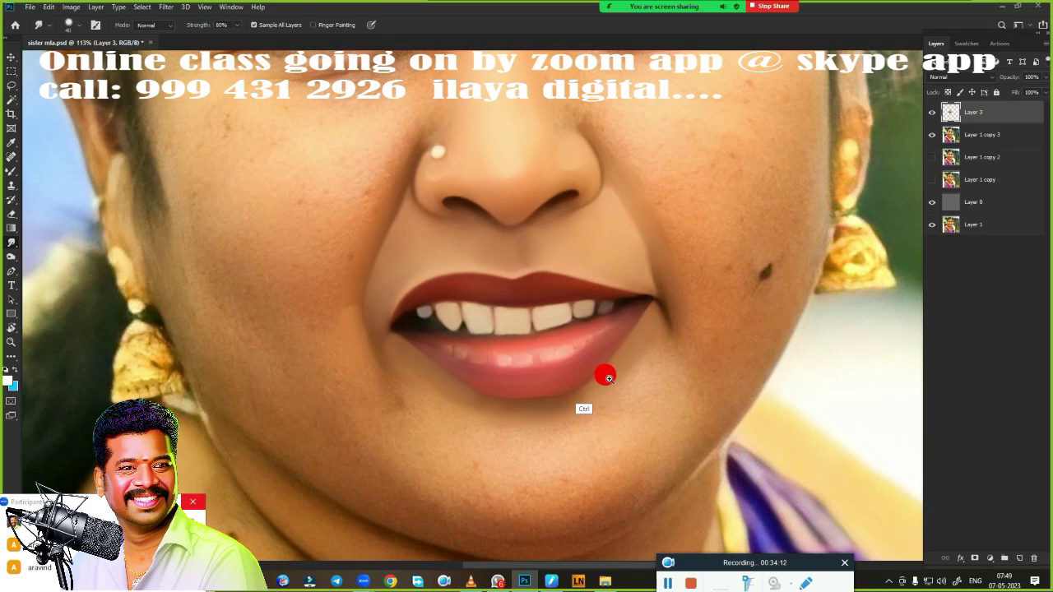
Zoom in, tilt the view toward the chin, and smooth the faint crease below the lip corner.
scroll(607, 378, "down", 3)
scroll(592, 383, "up", 1)
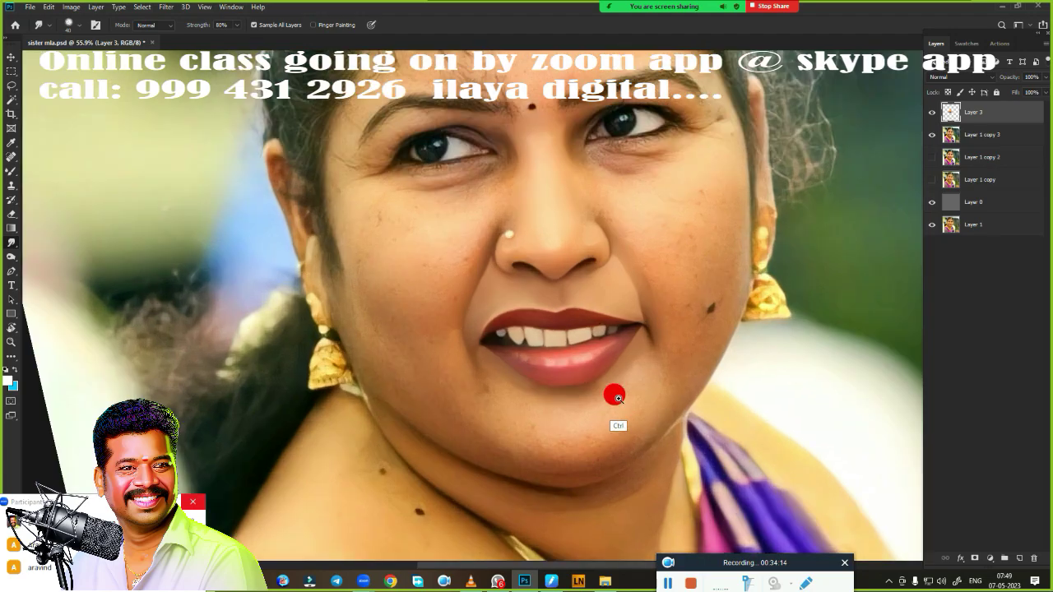
scroll(613, 390, "up", 1)
scroll(494, 288, "up", 1)
scroll(494, 296, "up", 1)
scroll(500, 306, "down", 1)
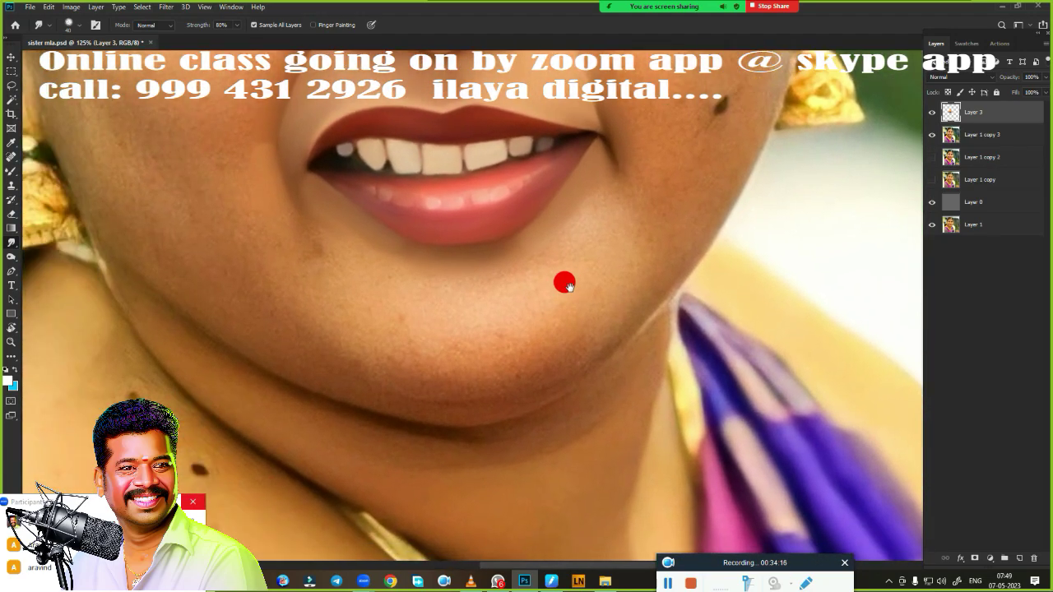
scroll(565, 282, "up", 1)
scroll(505, 331, "up", 1)
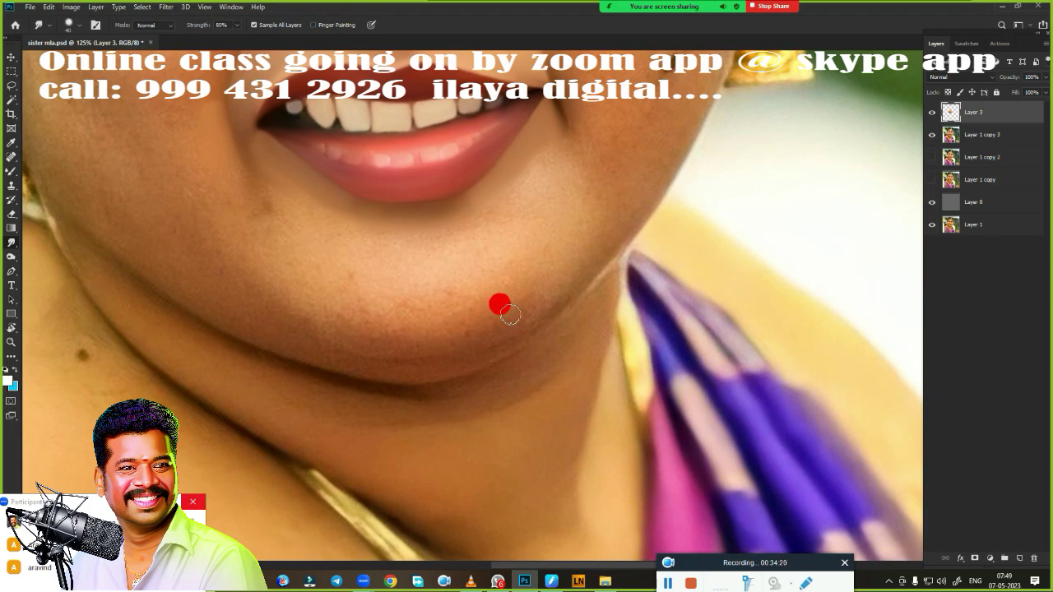
key("r")
mouse_move(510, 313)
left_mouse_down()
mouse_move(554, 282)
mouse_move(564, 299)
mouse_move(564, 284)
mouse_move(535, 281)
left_mouse_up()
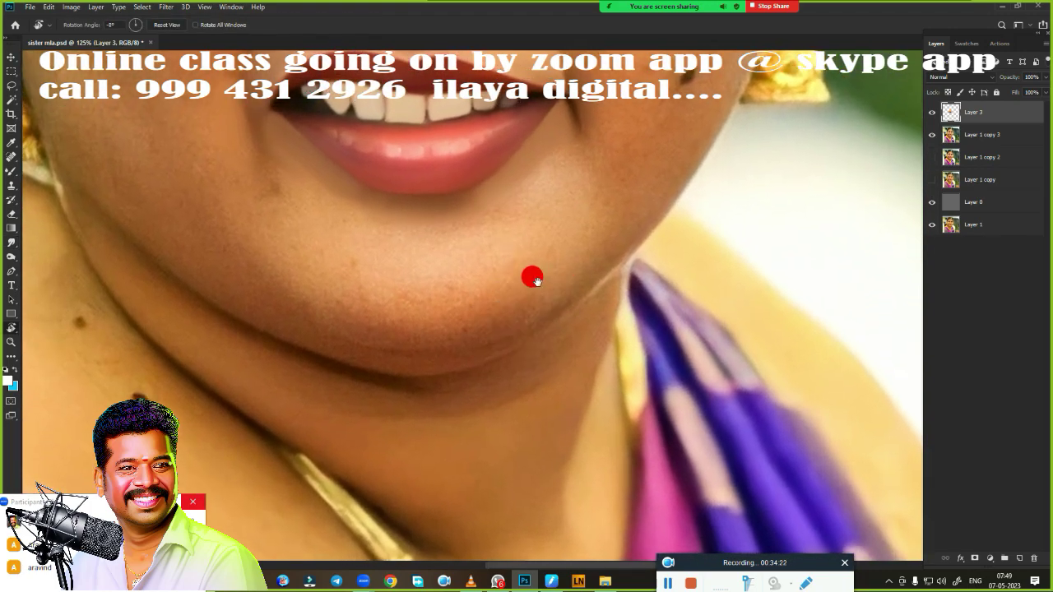
key("Escape")
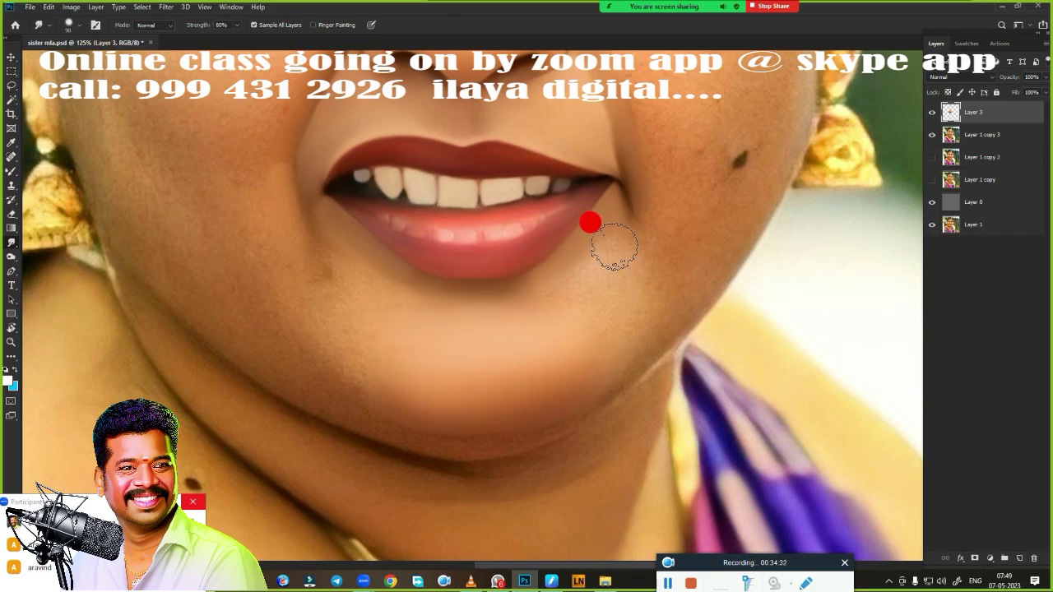
scroll(605, 262, "up", 2)
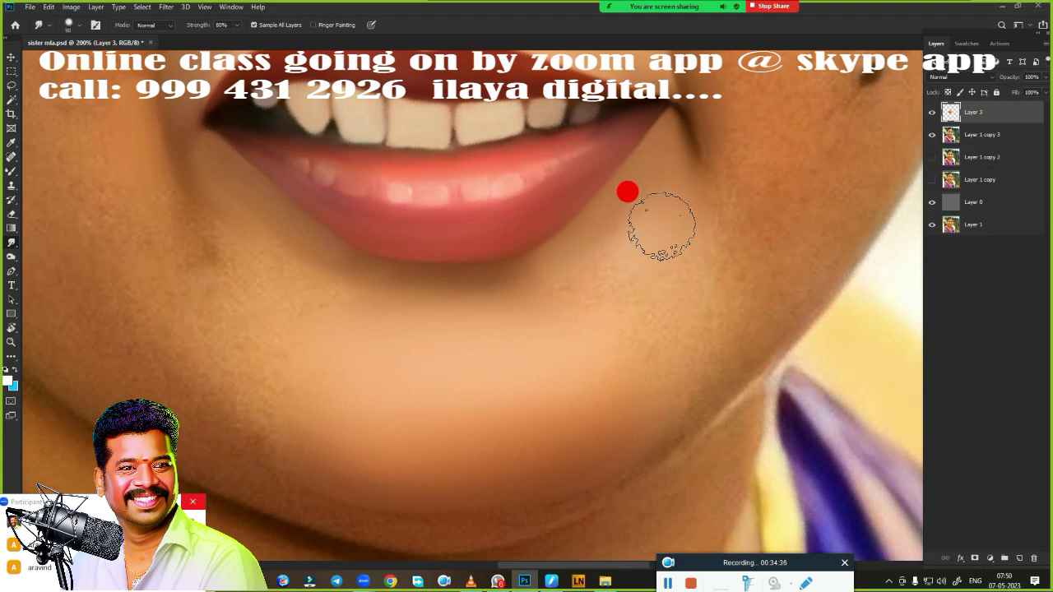
mouse_move(629, 204)
left_mouse_down()
mouse_move(609, 223)
mouse_move(630, 181)
mouse_move(581, 223)
mouse_move(627, 218)
mouse_move(630, 235)
mouse_move(587, 373)
mouse_move(614, 331)
mouse_move(559, 387)
mouse_move(632, 275)
mouse_move(519, 345)
mouse_move(517, 288)
mouse_move(546, 249)
mouse_move(630, 207)
mouse_move(228, 263)
mouse_move(183, 252)
mouse_move(218, 327)
mouse_move(242, 331)
mouse_move(214, 293)
mouse_move(199, 181)
mouse_move(254, 232)
mouse_move(256, 219)
mouse_move(514, 253)
mouse_move(482, 263)
mouse_move(301, 240)
mouse_move(366, 301)
mouse_move(505, 335)
mouse_move(499, 321)
mouse_move(453, 322)
mouse_move(200, 244)
left_mouse_up()
Smooth the dark blemish and blend the chin and jaw skin, then view the whole face.
mouse_move(108, 184)
left_mouse_down()
mouse_move(106, 157)
mouse_move(195, 221)
mouse_move(183, 228)
mouse_move(137, 99)
mouse_move(148, 164)
mouse_move(188, 245)
mouse_move(110, 165)
mouse_move(272, 275)
left_mouse_up()
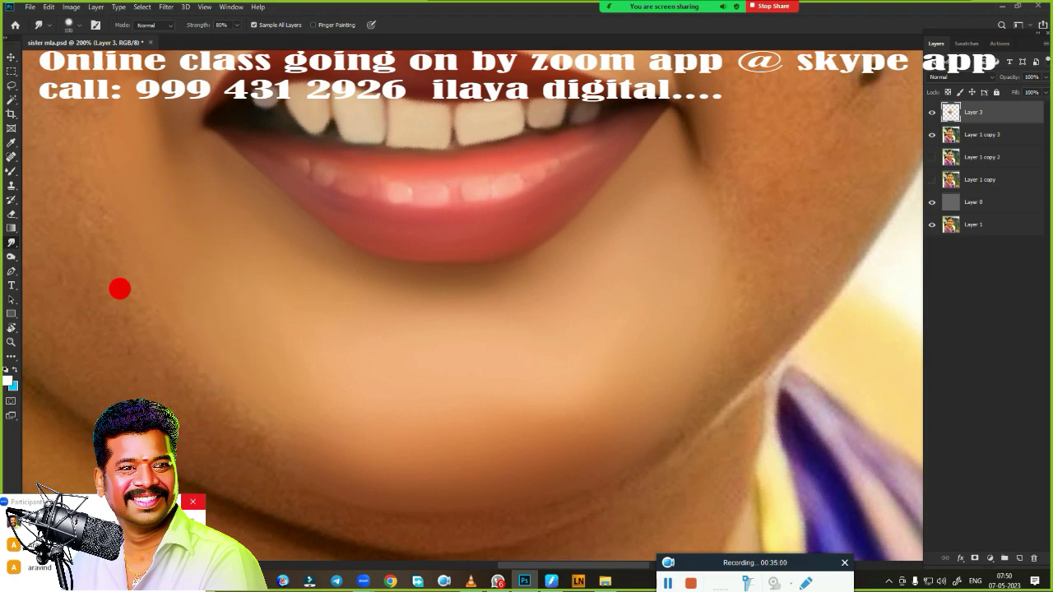
mouse_move(120, 289)
left_mouse_down()
mouse_move(106, 285)
mouse_move(211, 376)
mouse_move(343, 425)
mouse_move(703, 242)
mouse_move(759, 200)
mouse_move(679, 303)
mouse_move(708, 276)
mouse_move(609, 359)
mouse_move(614, 329)
mouse_move(162, 400)
mouse_move(215, 471)
mouse_move(421, 526)
mouse_move(577, 493)
mouse_move(630, 460)
mouse_move(569, 481)
mouse_move(277, 469)
mouse_move(380, 511)
mouse_move(631, 456)
mouse_move(382, 485)
mouse_move(134, 403)
mouse_move(147, 426)
mouse_move(189, 444)
mouse_move(353, 478)
left_mouse_up()
mouse_move(511, 402)
left_mouse_down()
mouse_move(404, 337)
mouse_move(414, 326)
mouse_move(407, 317)
mouse_move(343, 327)
mouse_move(437, 322)
mouse_move(365, 321)
mouse_move(483, 337)
mouse_move(315, 331)
mouse_move(548, 356)
mouse_move(239, 359)
mouse_move(625, 294)
mouse_move(581, 404)
left_mouse_up()
key("ctrl+0")
mouse_move(506, 478)
left_mouse_down()
mouse_move(482, 364)
mouse_move(439, 463)
mouse_move(465, 444)
left_mouse_up()
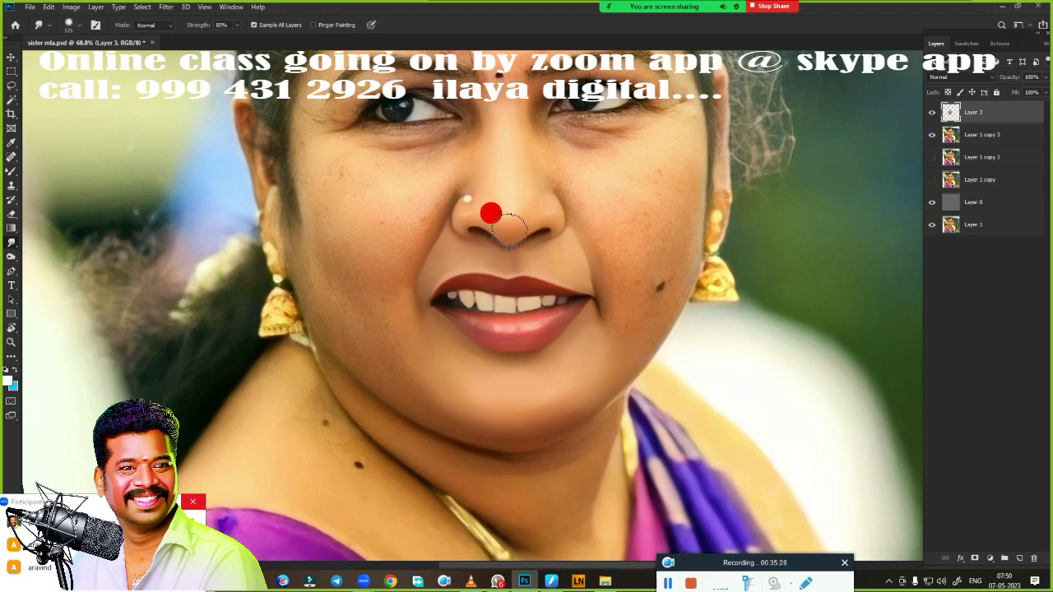
left_click(931, 138)
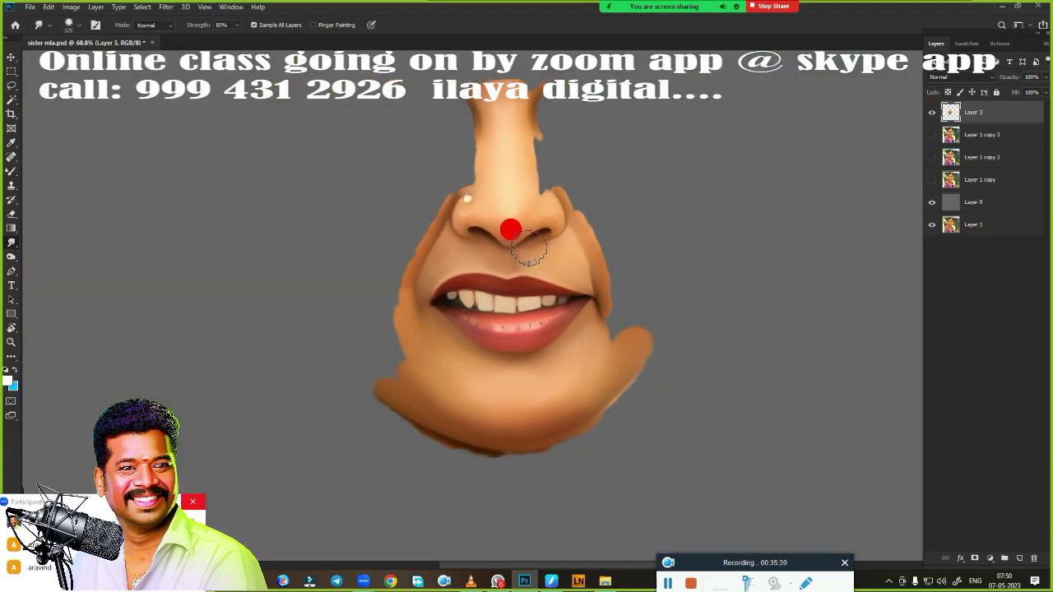
left_click(932, 135)
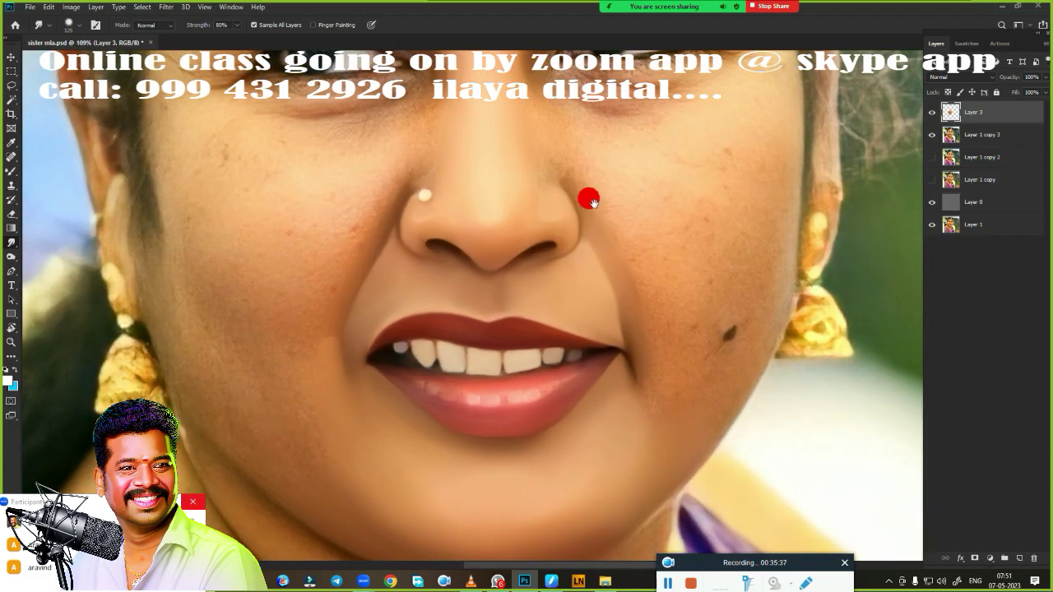
mouse_move(516, 232)
left_mouse_down()
mouse_move(470, 270)
mouse_move(569, 300)
mouse_move(383, 348)
mouse_move(577, 323)
mouse_move(544, 310)
left_mouse_up()
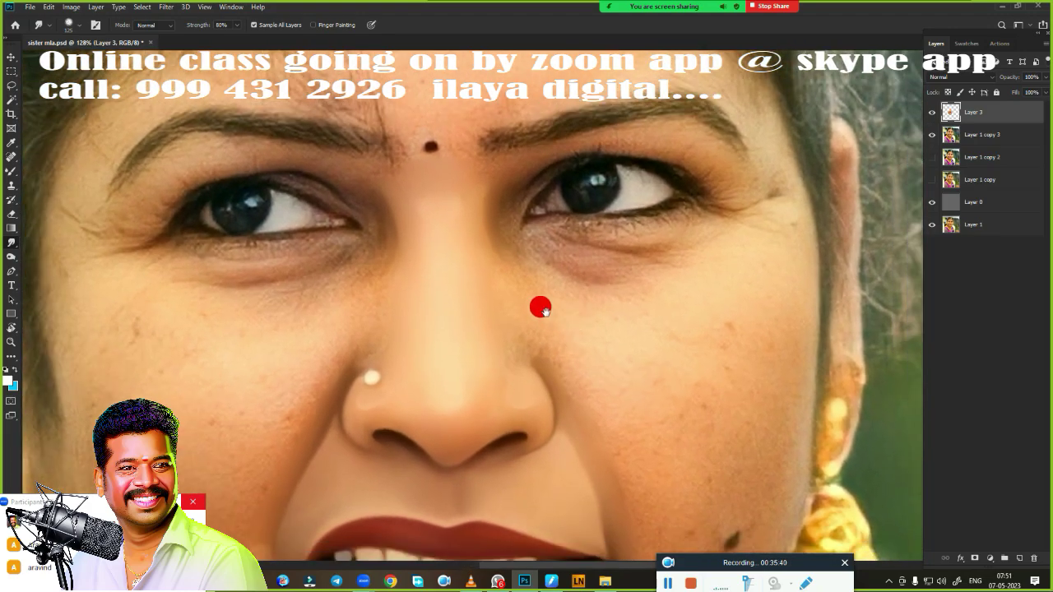
mouse_move(286, 304)
left_mouse_down()
mouse_move(518, 317)
mouse_move(639, 273)
mouse_move(490, 356)
left_mouse_up()
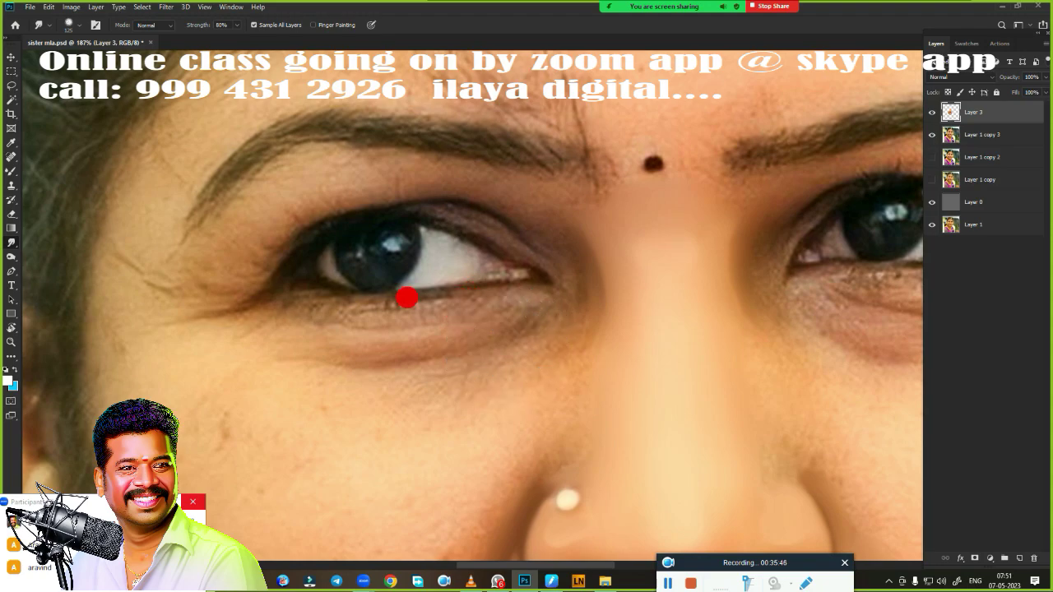
left_click_drag(516, 321, 564, 301)
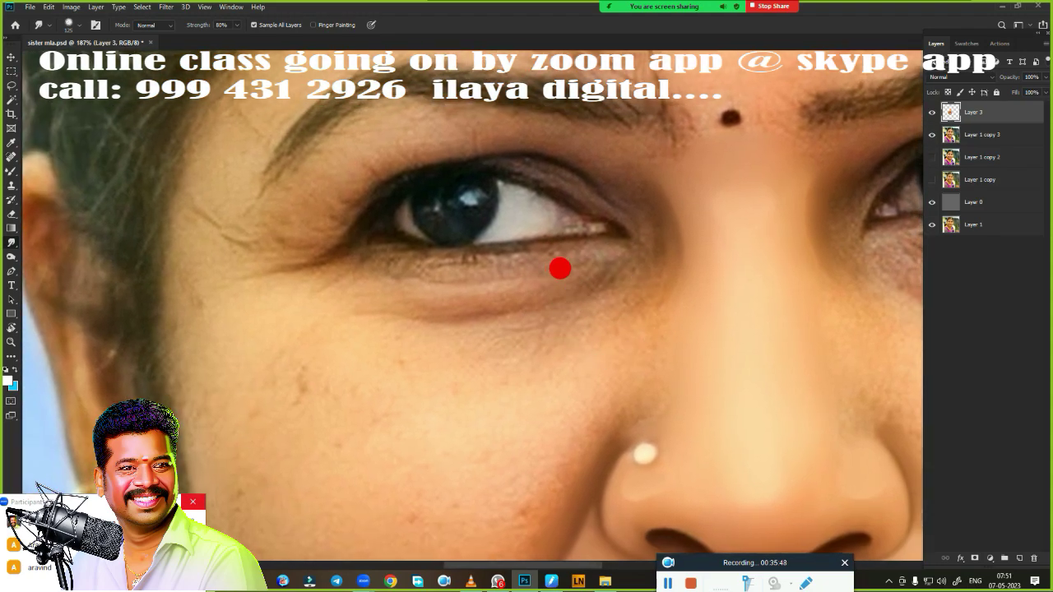
key("p")
Trace the pen path along the first eyebrow from its outer end across the brow bridge.
left_click_drag(510, 317, 485, 342)
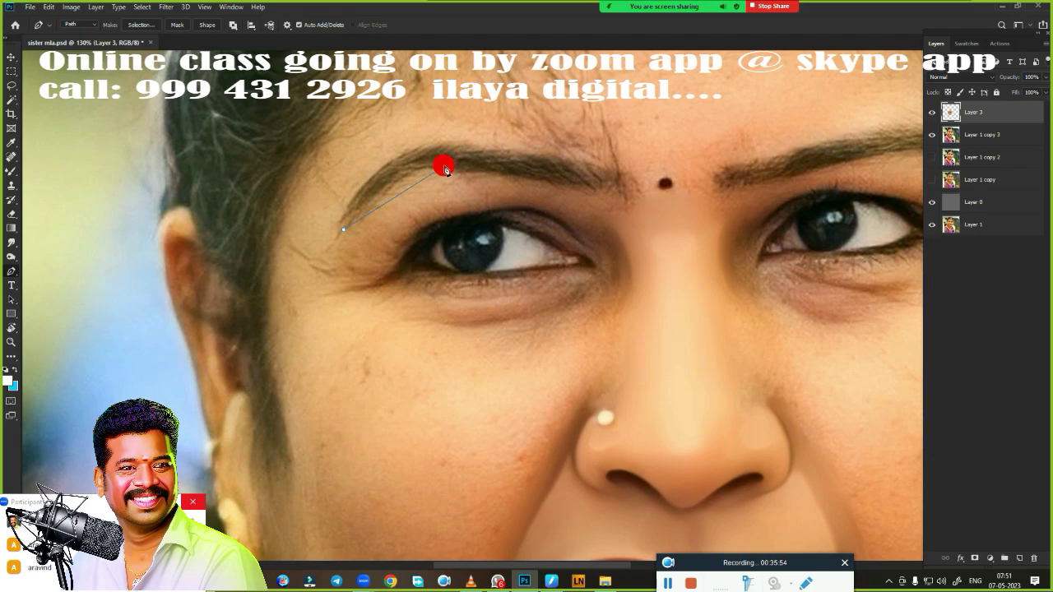
left_click_drag(444, 169, 477, 175)
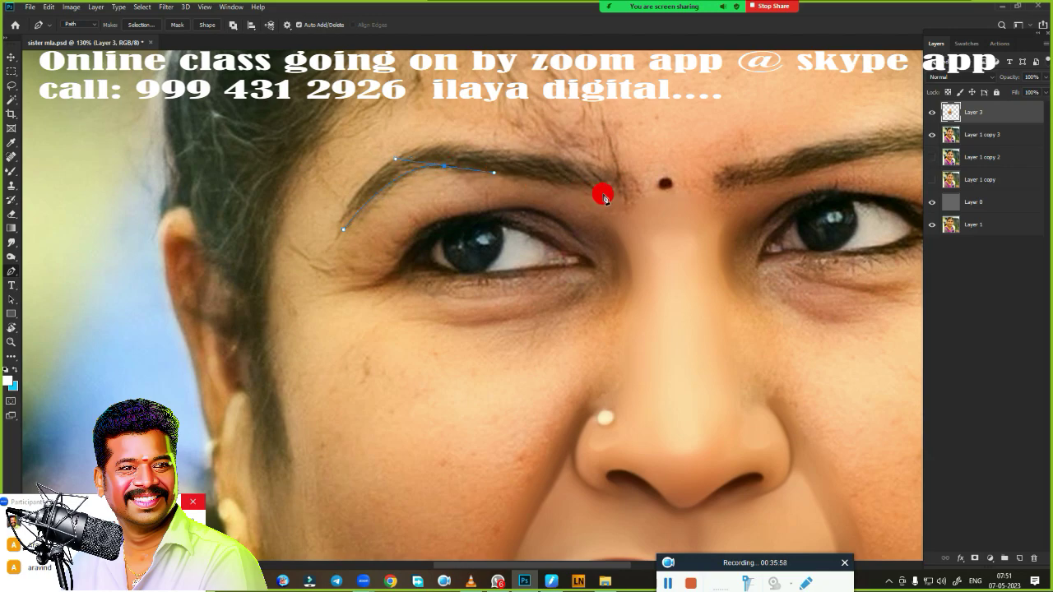
left_click_drag(607, 195, 612, 182)
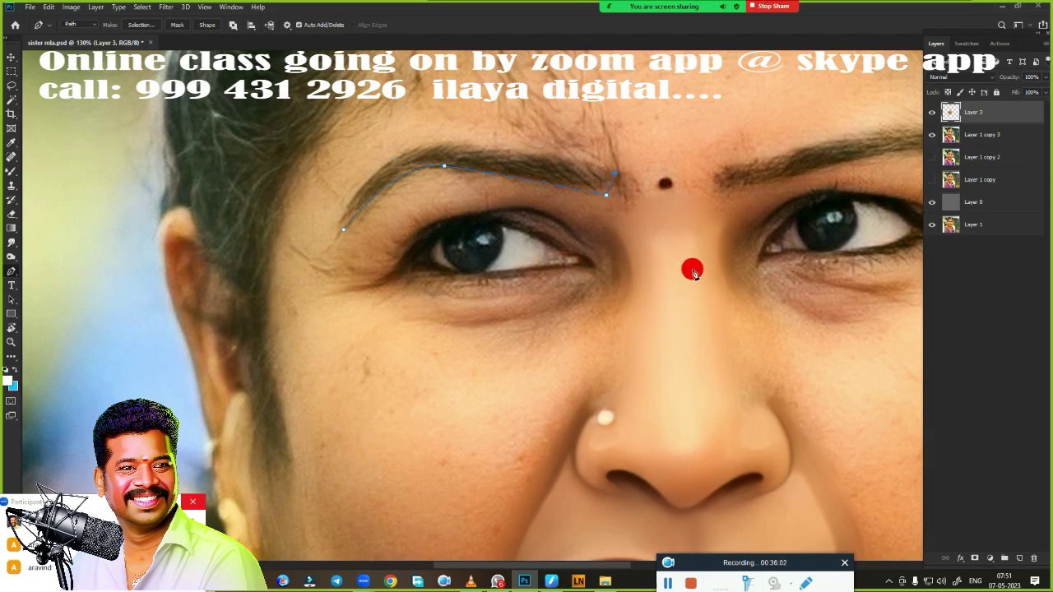
left_click(718, 172)
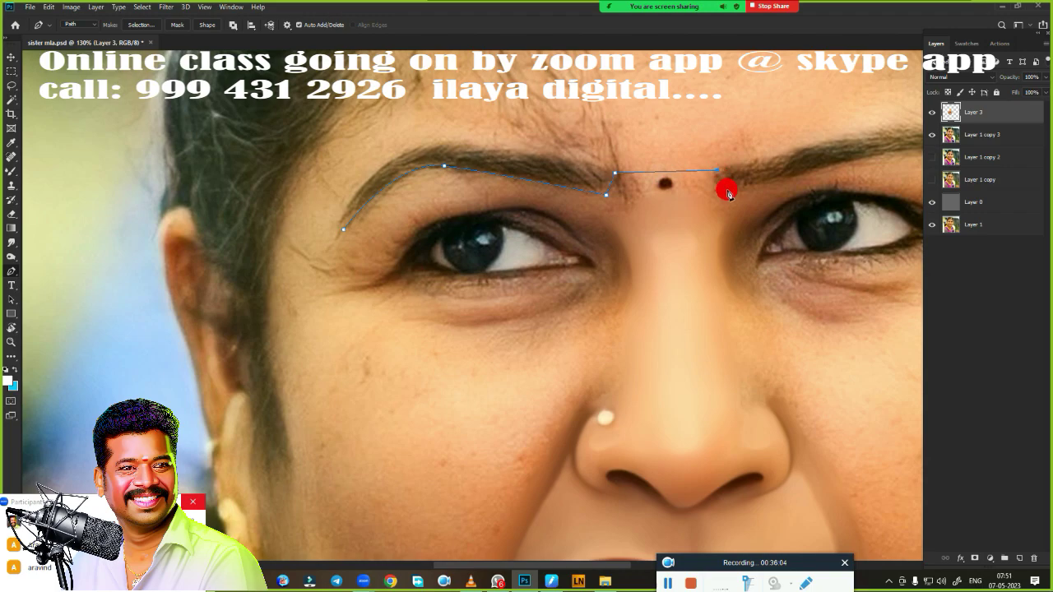
Continue the path along the other eyebrow to its outer end and down beside the eye.
left_click_drag(756, 223, 491, 284)
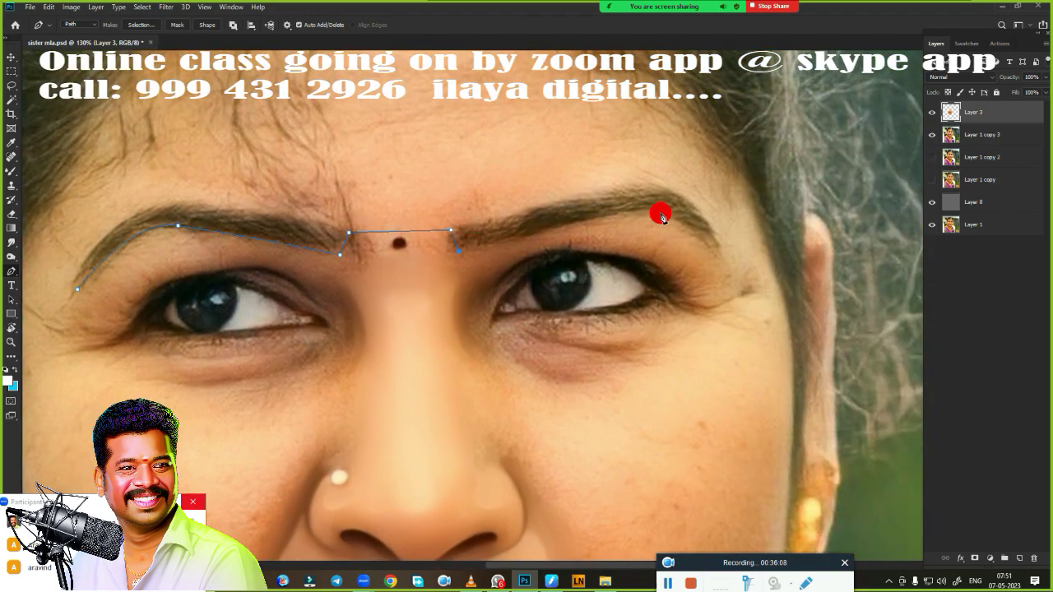
left_click_drag(661, 211, 676, 218)
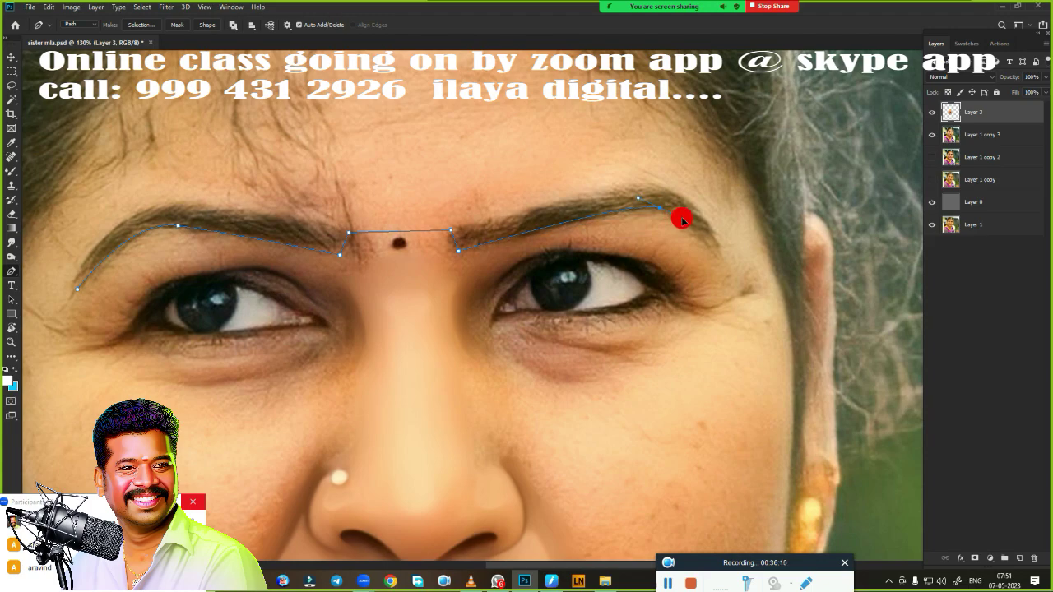
left_click(681, 219)
left_click(714, 243)
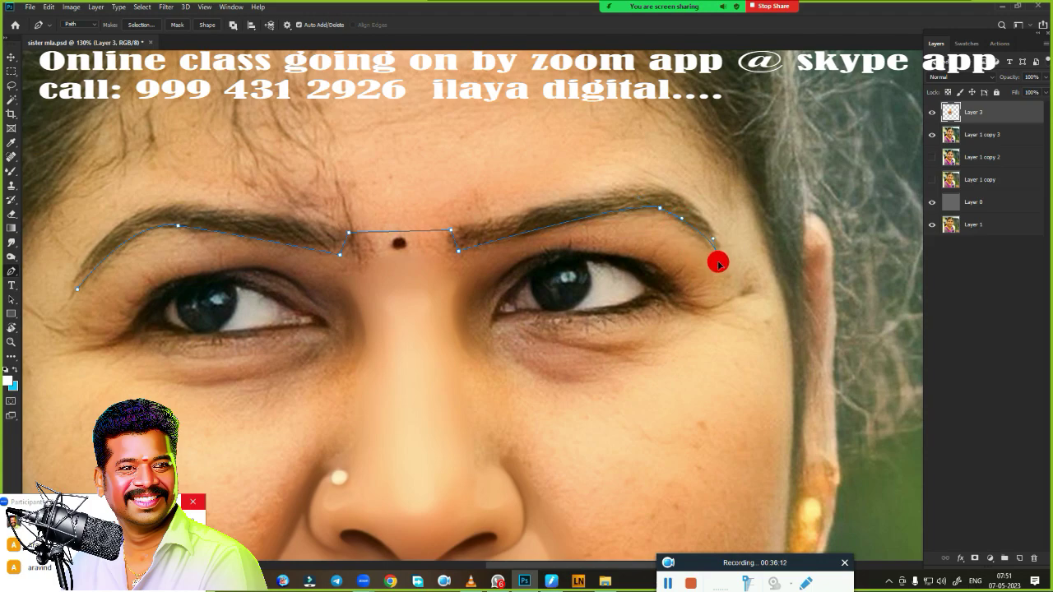
left_click(719, 264)
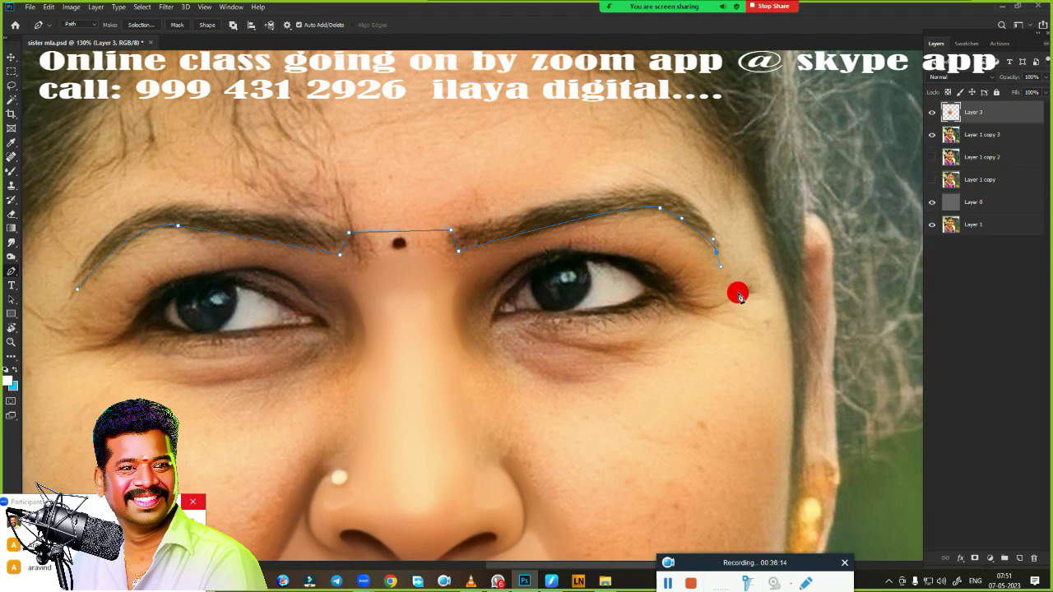
left_click(739, 293)
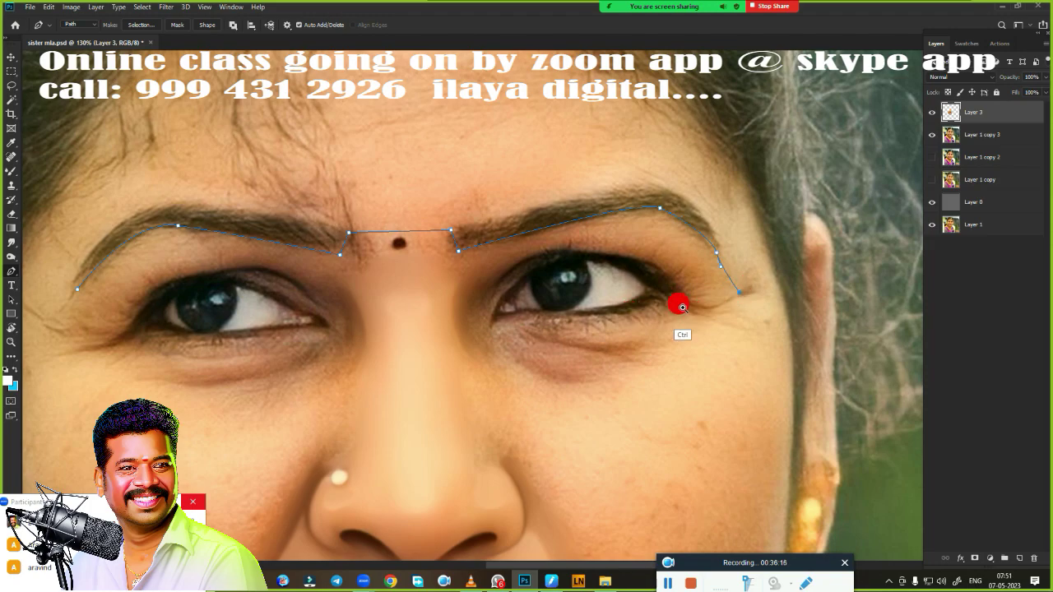
scroll(683, 311, "up", 1)
Curve the path around the outer eye corner onto the upper eyelid, undoing misplaced anchors.
left_click_drag(704, 305, 683, 294)
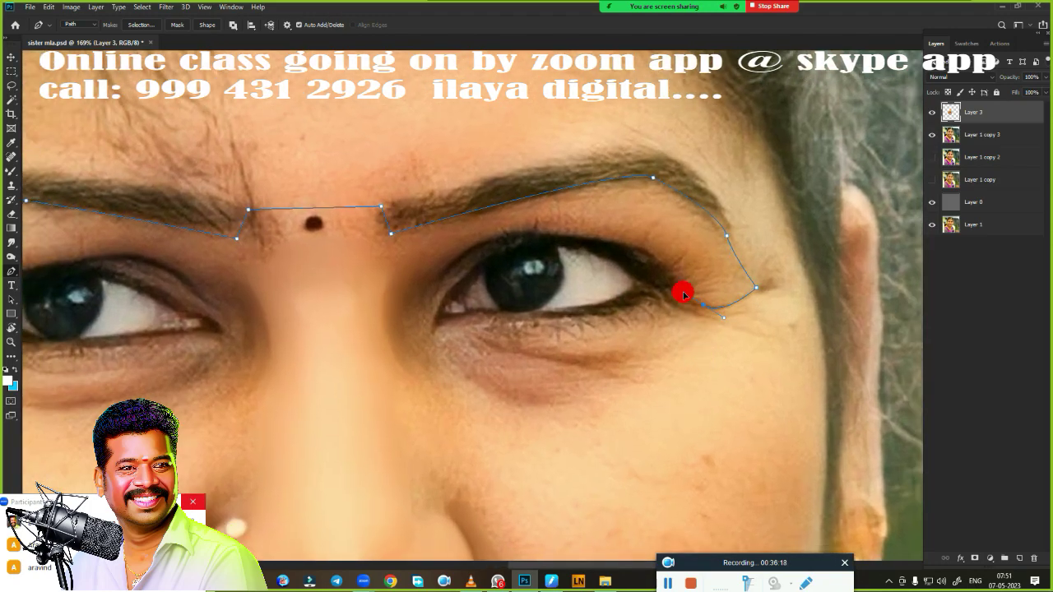
left_click_drag(613, 245, 574, 240)
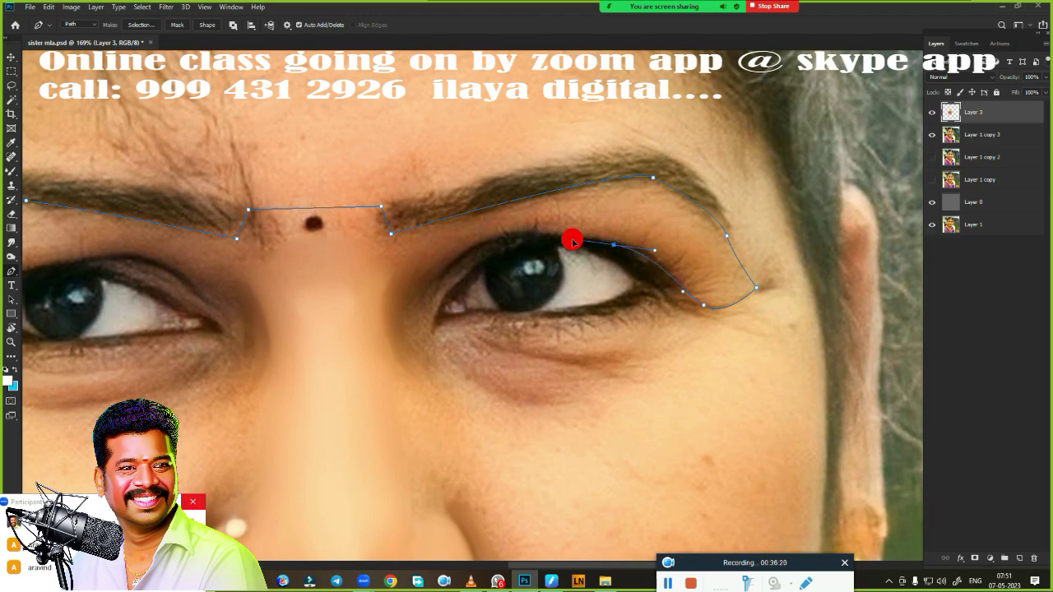
left_click(559, 241)
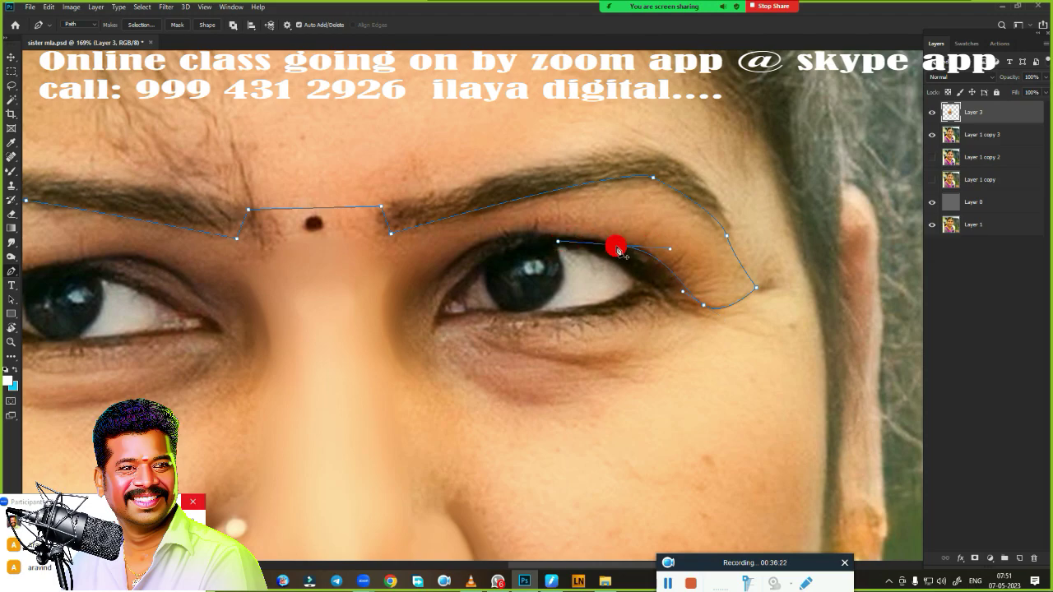
key("ctrl+z")
left_click_drag(438, 283, 384, 363)
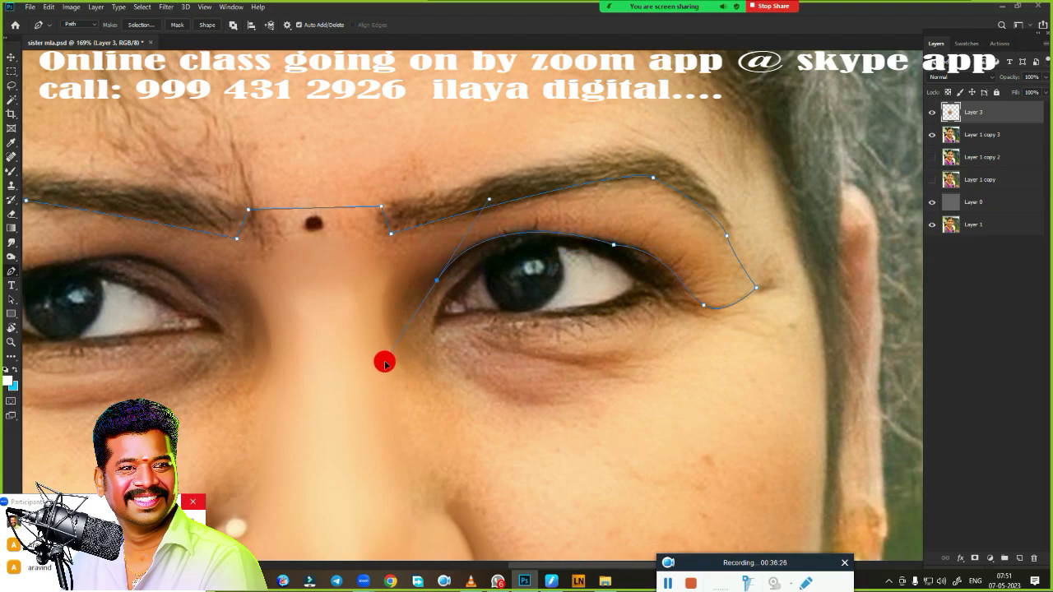
key("ctrl+z")
key("ctrl+z")
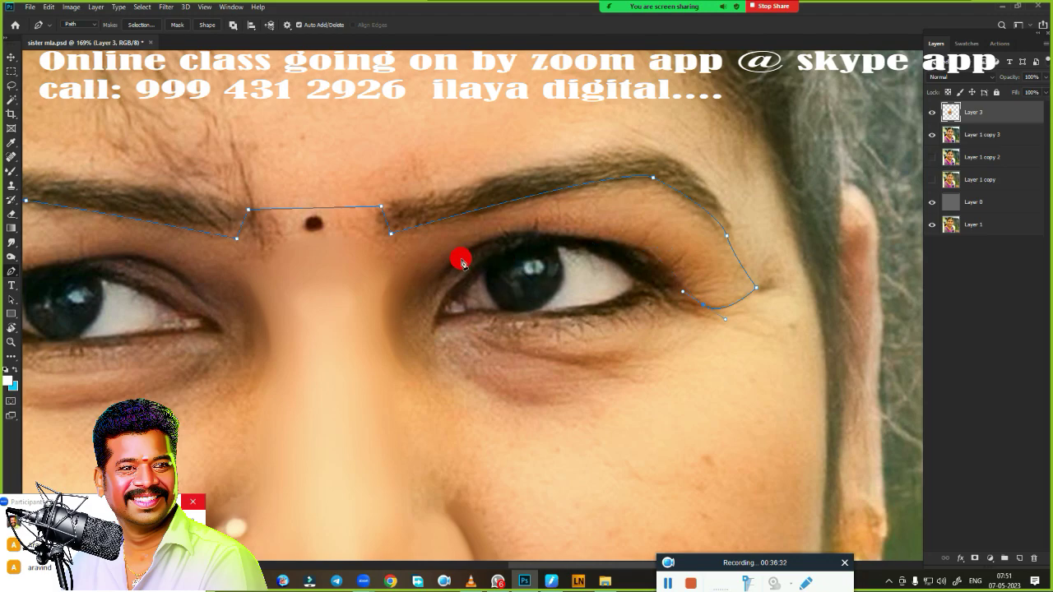
Re-place the upper eyelid anchors mid-lid and smoothly at the inner eye corner.
left_click_drag(462, 260, 333, 334)
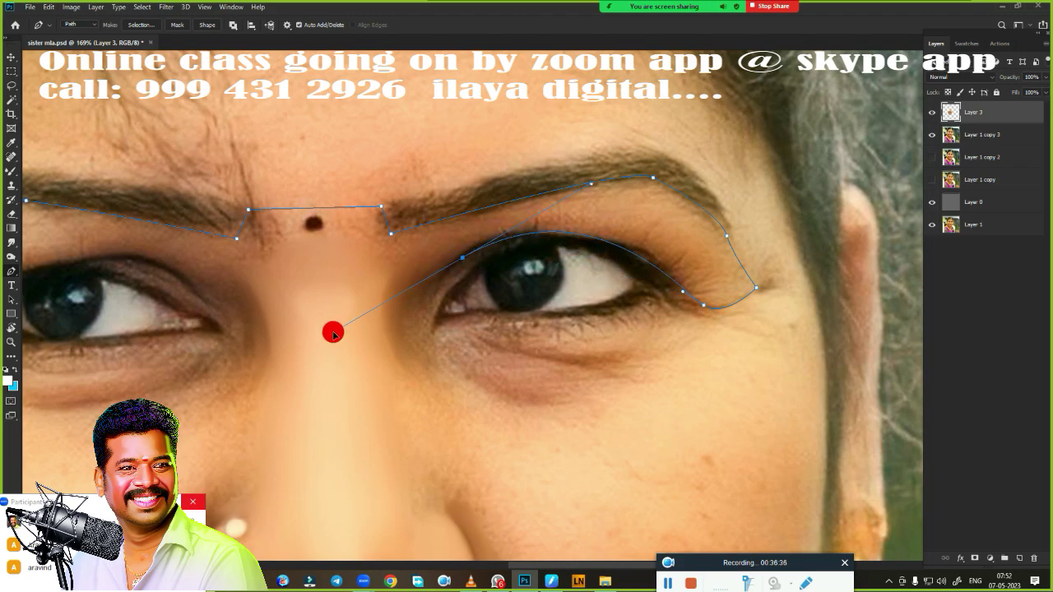
key("ctrl+z")
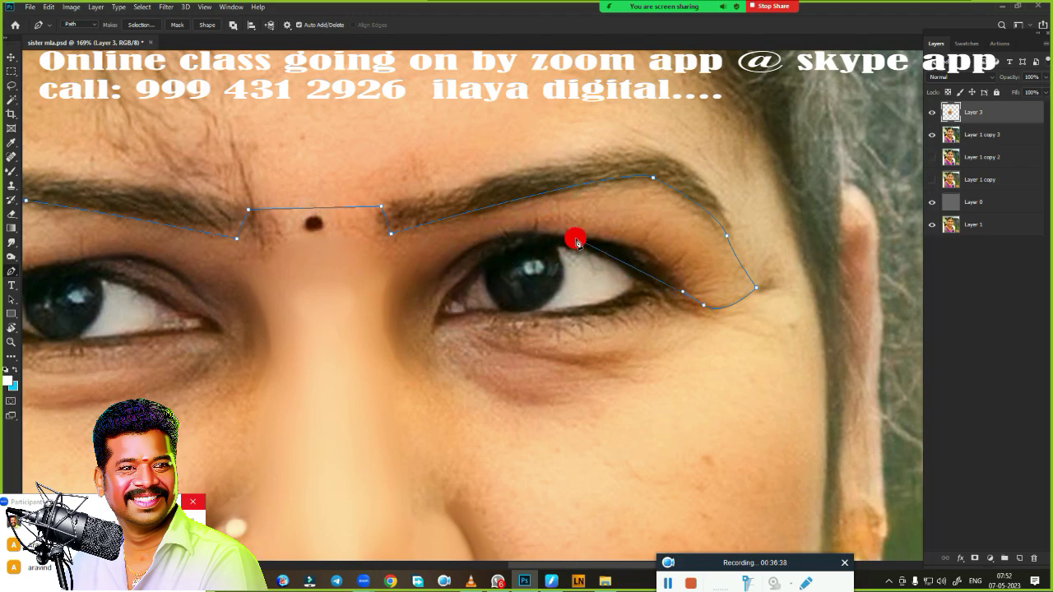
left_click_drag(577, 243, 496, 238)
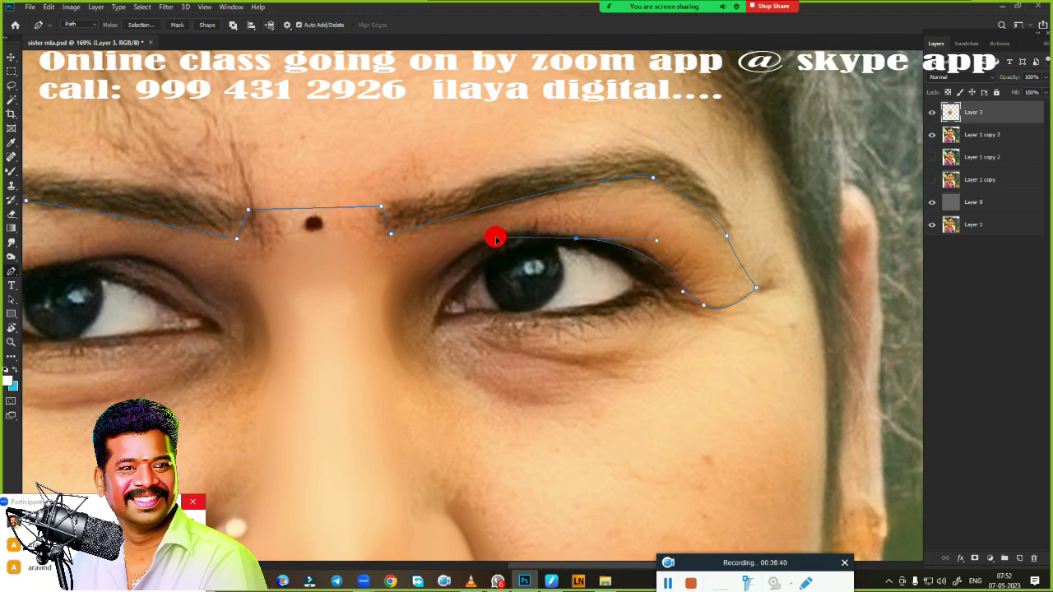
left_click(575, 240, "alt")
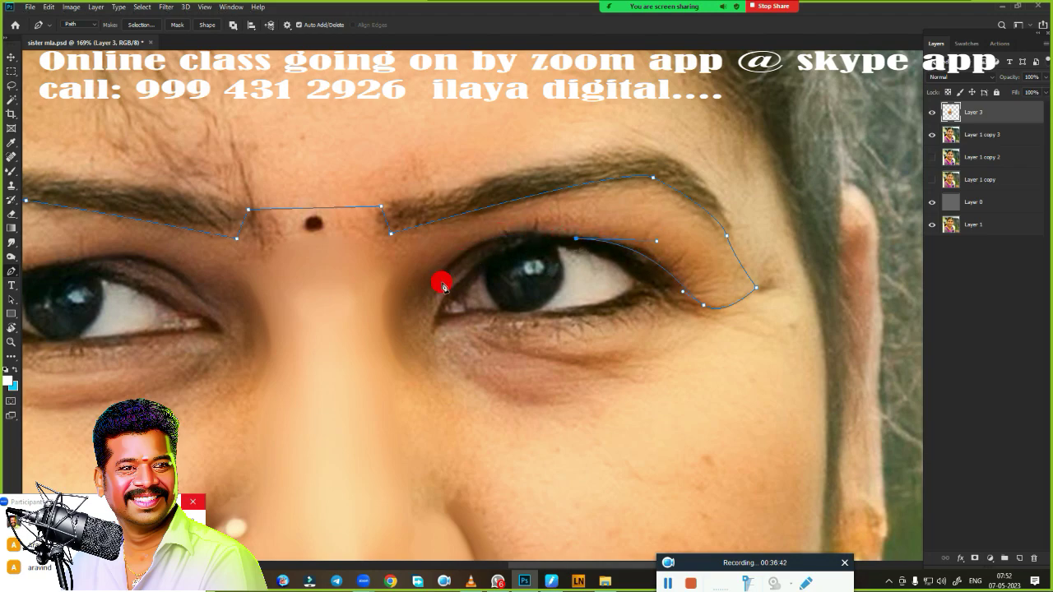
left_click_drag(438, 282, 372, 337)
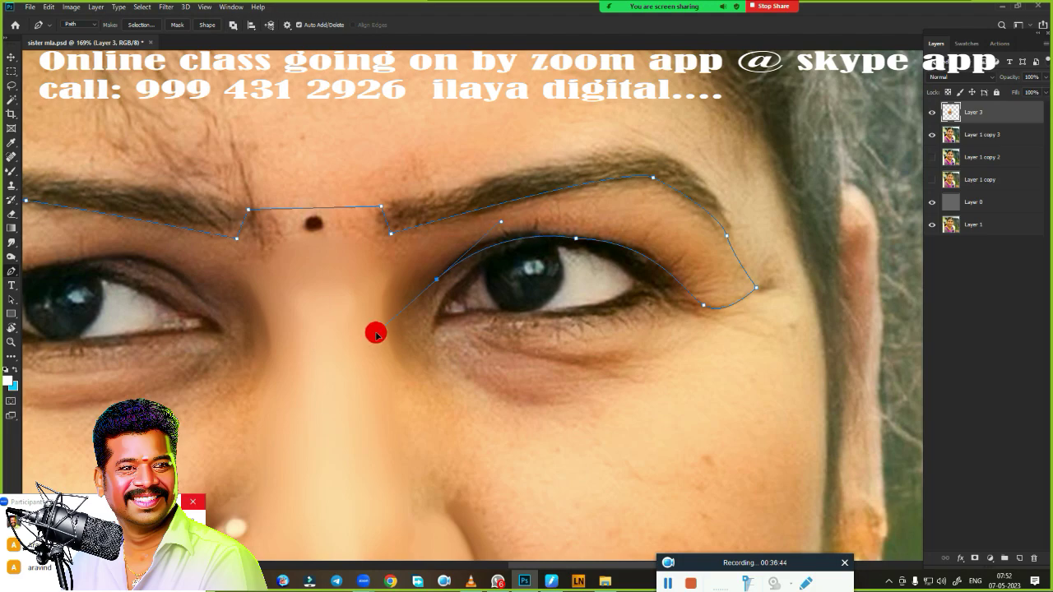
key("ctrl+z")
left_click_drag(444, 281, 407, 334)
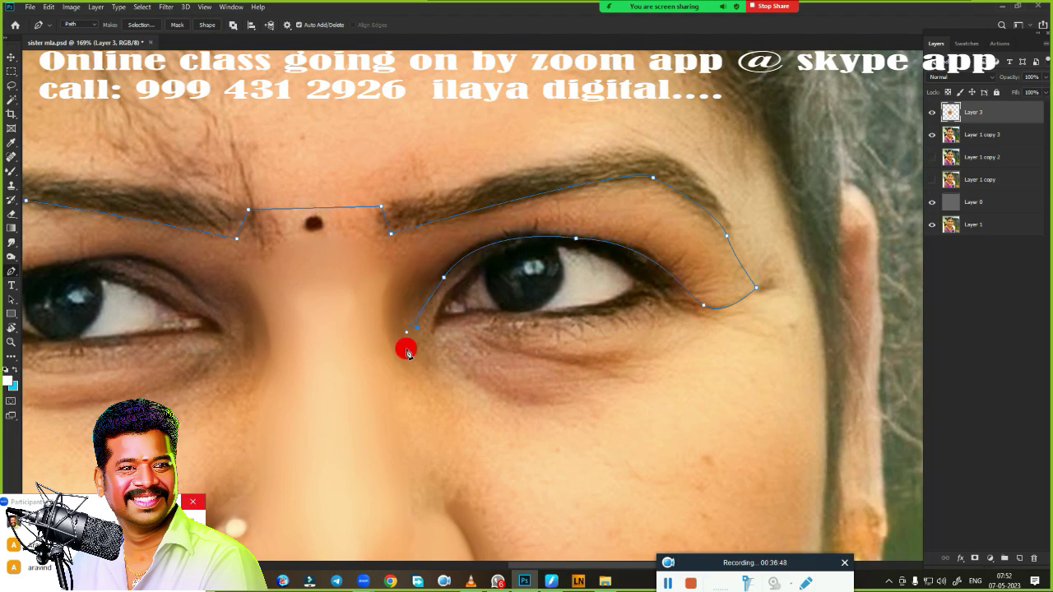
Run the path down the nose, along the left upper eyelid and around its outer corner.
left_click_drag(385, 370, 600, 329)
left_click(551, 363)
left_click_drag(433, 299, 576, 353)
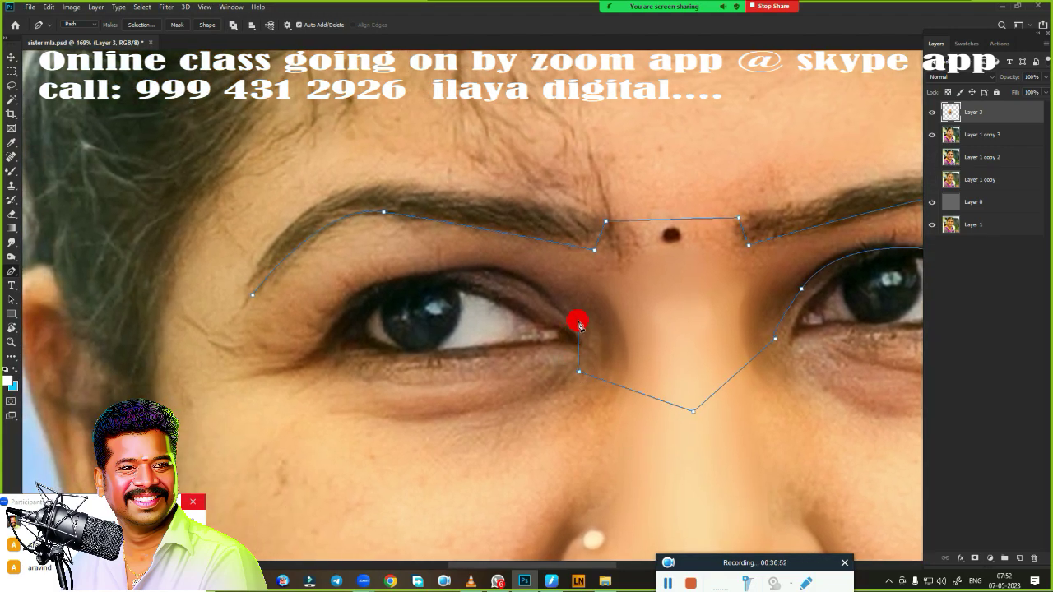
left_click_drag(480, 272, 445, 282)
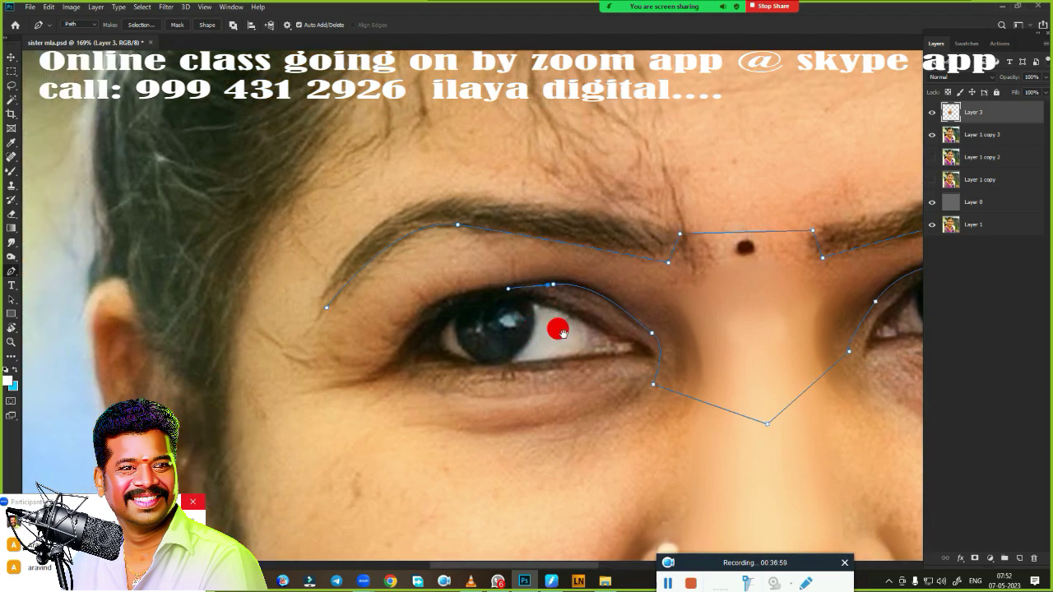
left_click_drag(477, 281, 694, 279)
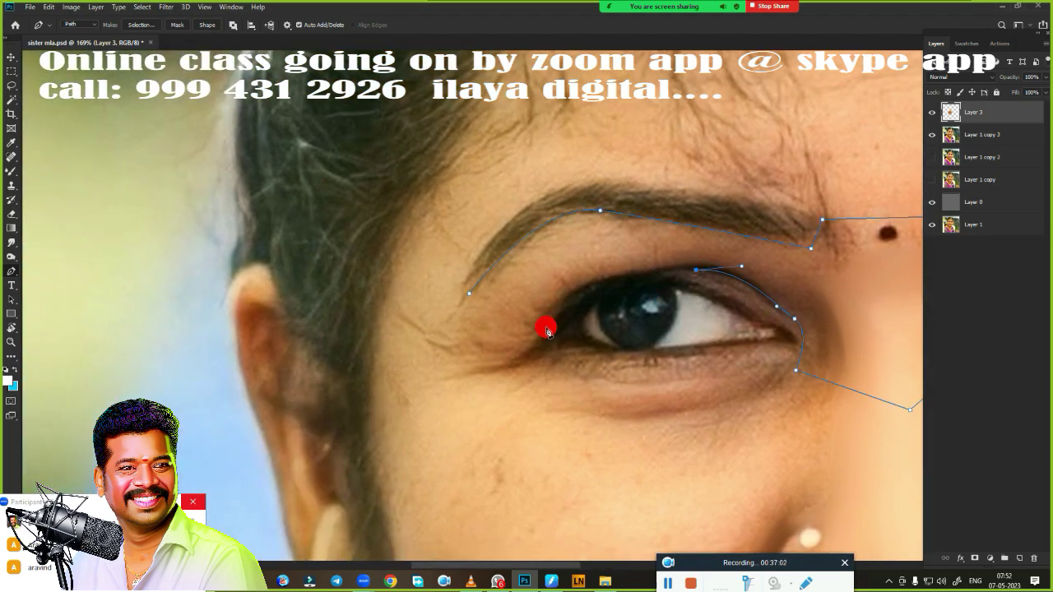
left_click_drag(544, 329, 507, 383)
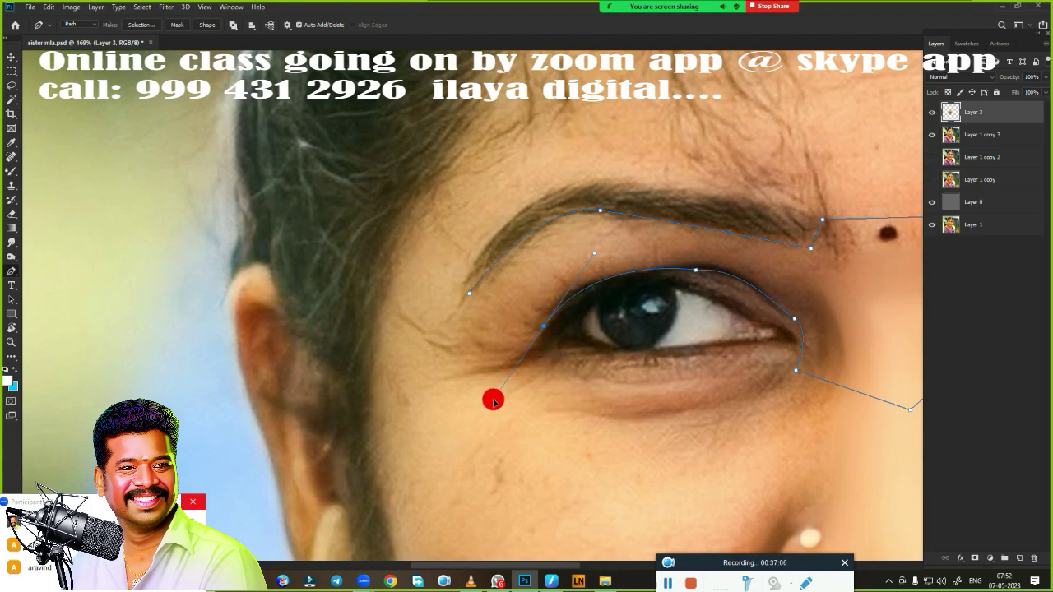
left_click(460, 349)
left_click(468, 401, "ctrl")
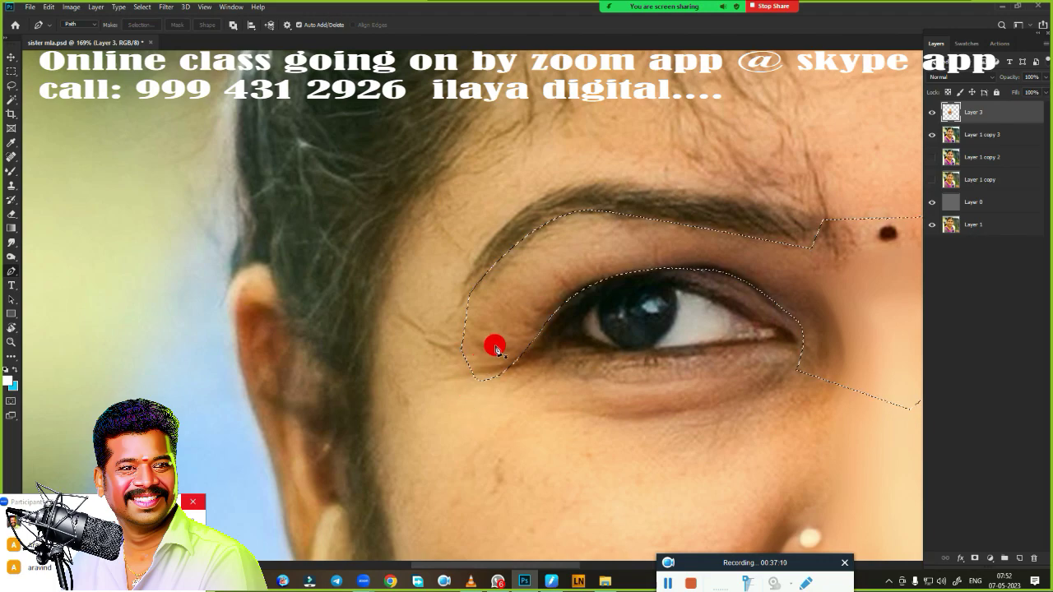
Load the brow-and-eyelid pen path as a selection and feather it by 2 px.
left_click_drag(656, 353, 247, 317)
key("ctrl+Return")
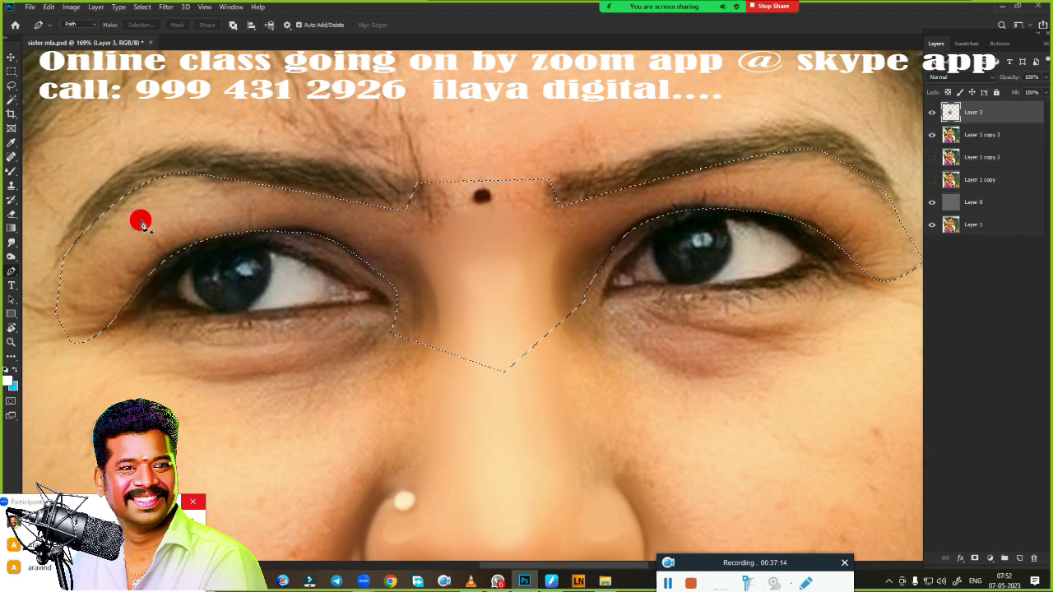
key("shift+F6")
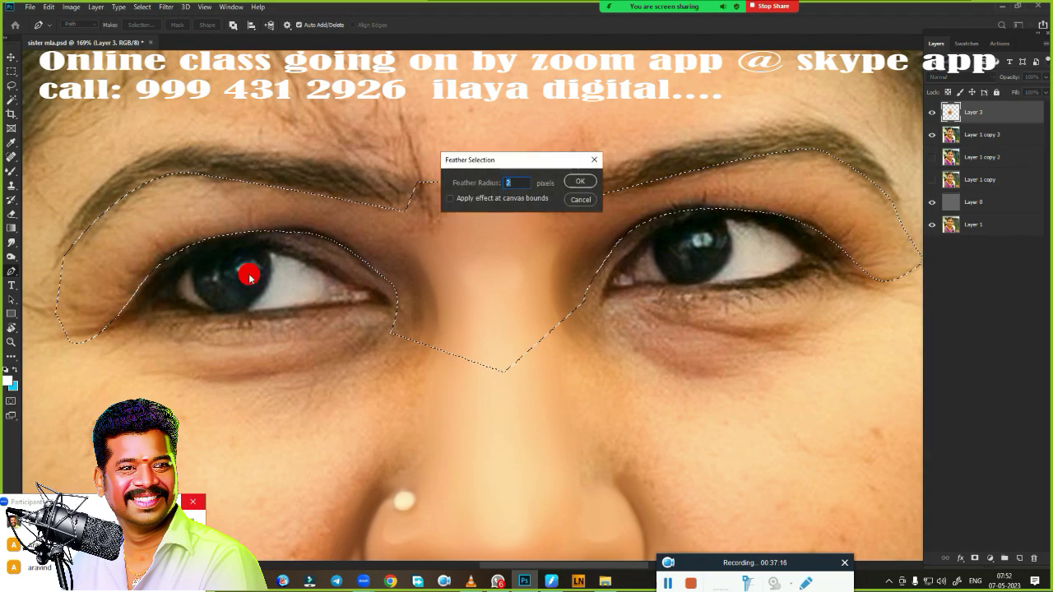
key("Return")
scroll(414, 303, "up", 2)
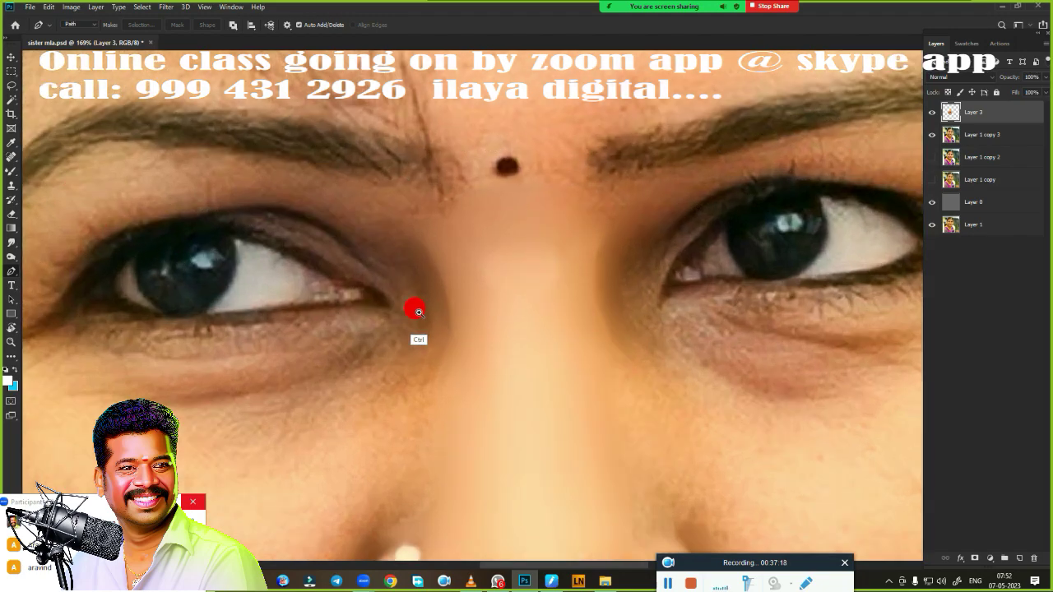
scroll(623, 299, "up", 2)
Smudge the left eye's lid, crease, inner corner and brow skin smooth.
key("r")
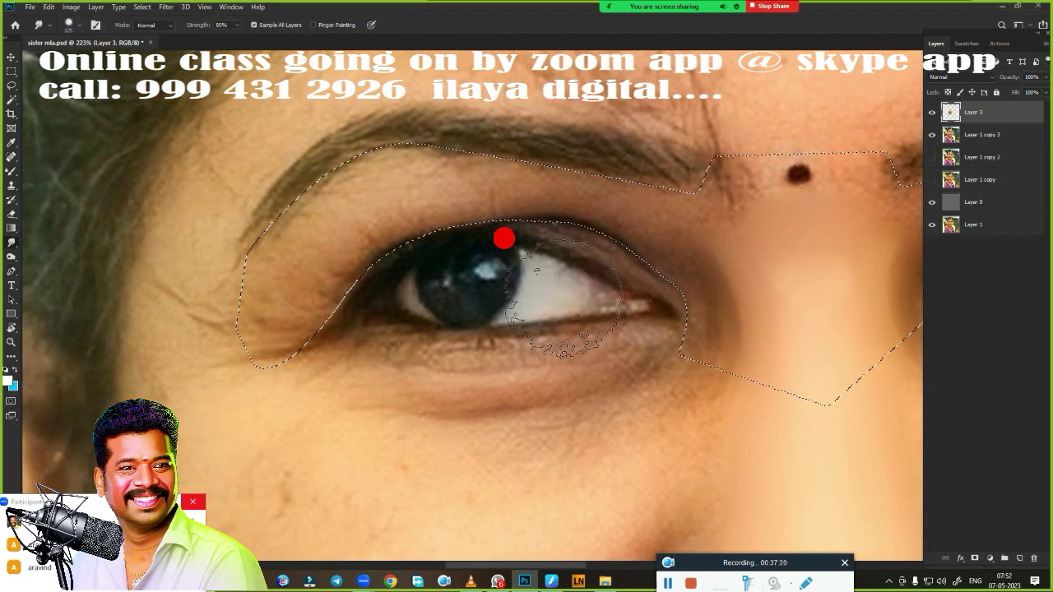
left_click_drag(501, 235, 425, 273)
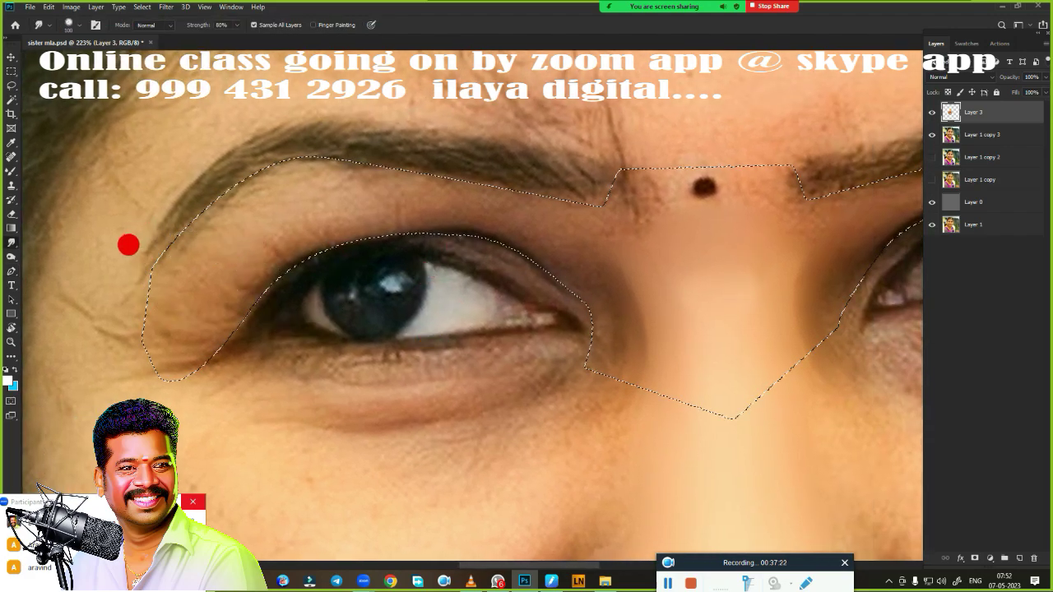
left_click_drag(155, 241, 364, 156)
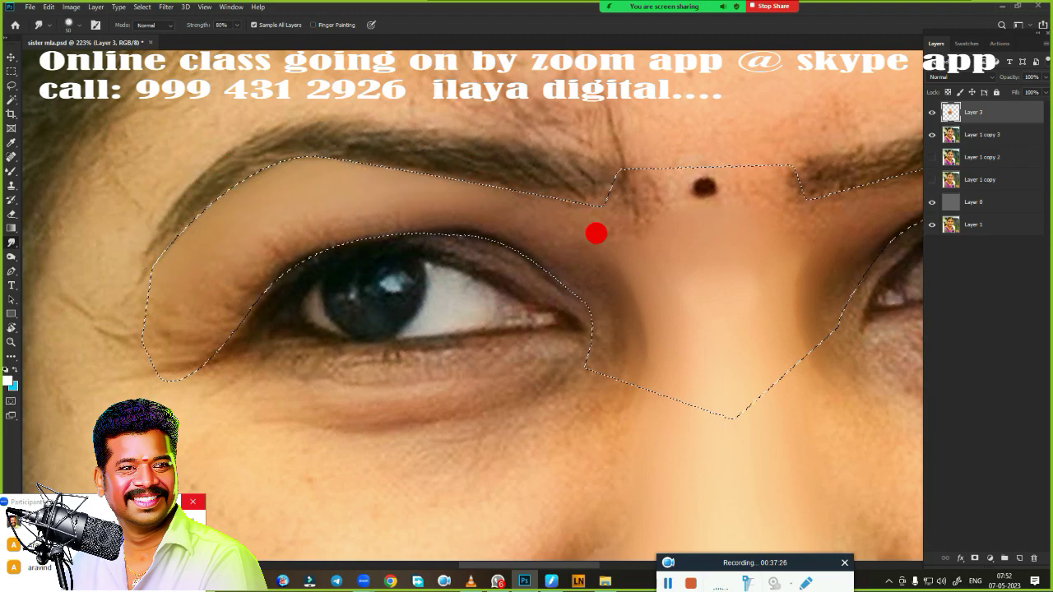
mouse_move(630, 189)
left_mouse_down()
mouse_move(631, 147)
mouse_move(631, 201)
left_mouse_up()
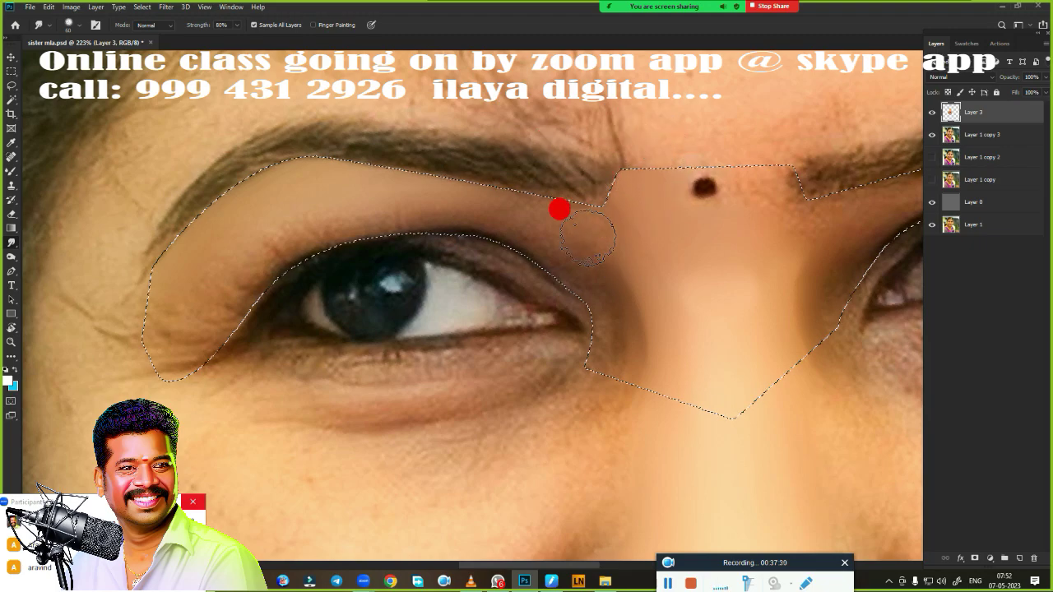
mouse_move(587, 237)
left_mouse_down()
mouse_move(565, 200)
mouse_move(420, 189)
left_mouse_up()
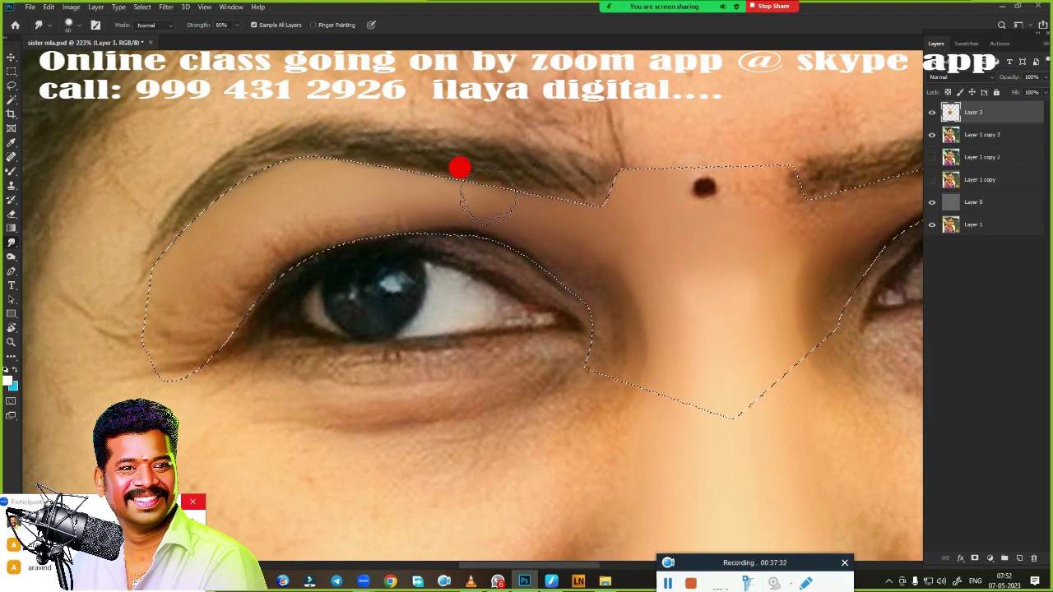
mouse_move(543, 226)
left_mouse_down()
mouse_move(414, 190)
mouse_move(556, 264)
left_mouse_up()
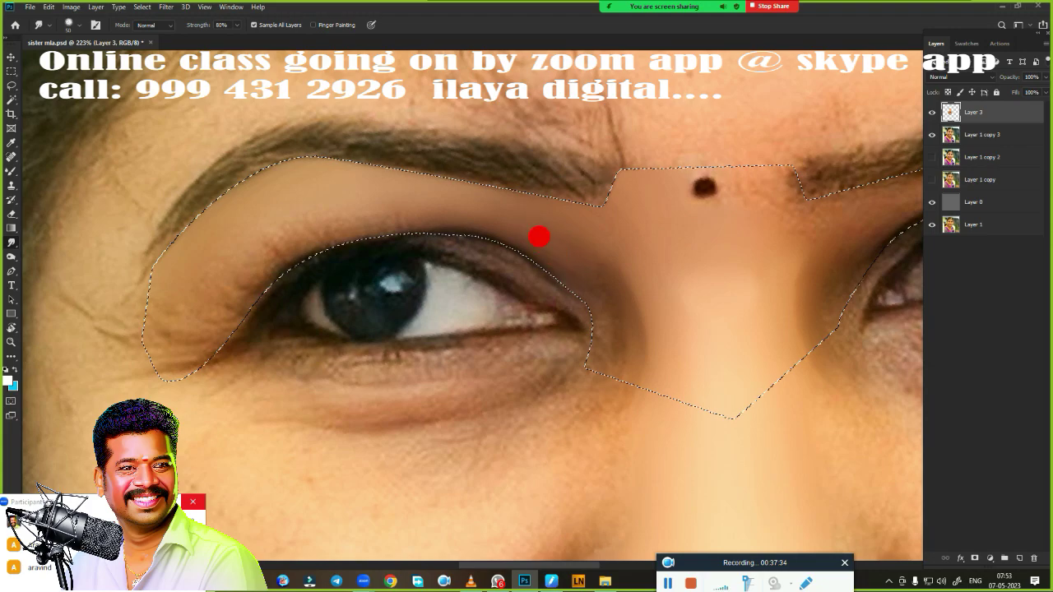
left_click_drag(585, 301, 609, 295)
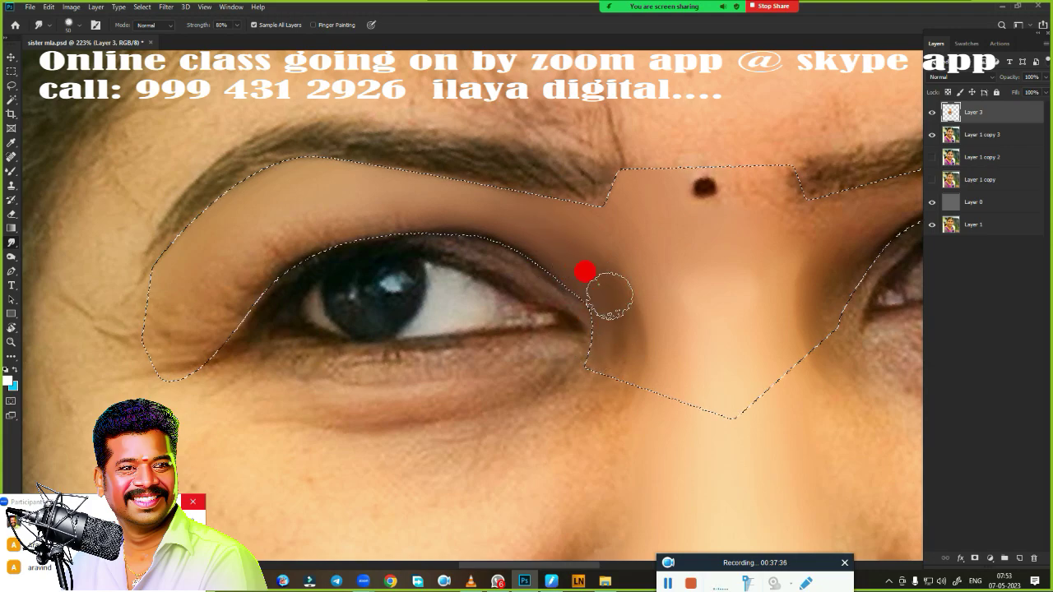
mouse_move(466, 209)
left_mouse_down()
mouse_move(383, 193)
mouse_move(188, 256)
mouse_move(371, 188)
mouse_move(438, 192)
mouse_move(567, 273)
mouse_move(376, 234)
mouse_move(288, 258)
mouse_move(214, 319)
mouse_move(176, 298)
mouse_move(200, 316)
left_mouse_up()
mouse_move(168, 284)
left_mouse_down()
mouse_move(263, 198)
mouse_move(299, 193)
mouse_move(122, 329)
mouse_move(178, 270)
mouse_move(188, 226)
mouse_move(292, 117)
mouse_move(301, 145)
mouse_move(562, 148)
mouse_move(672, 308)
mouse_move(440, 323)
mouse_move(315, 296)
left_mouse_up()
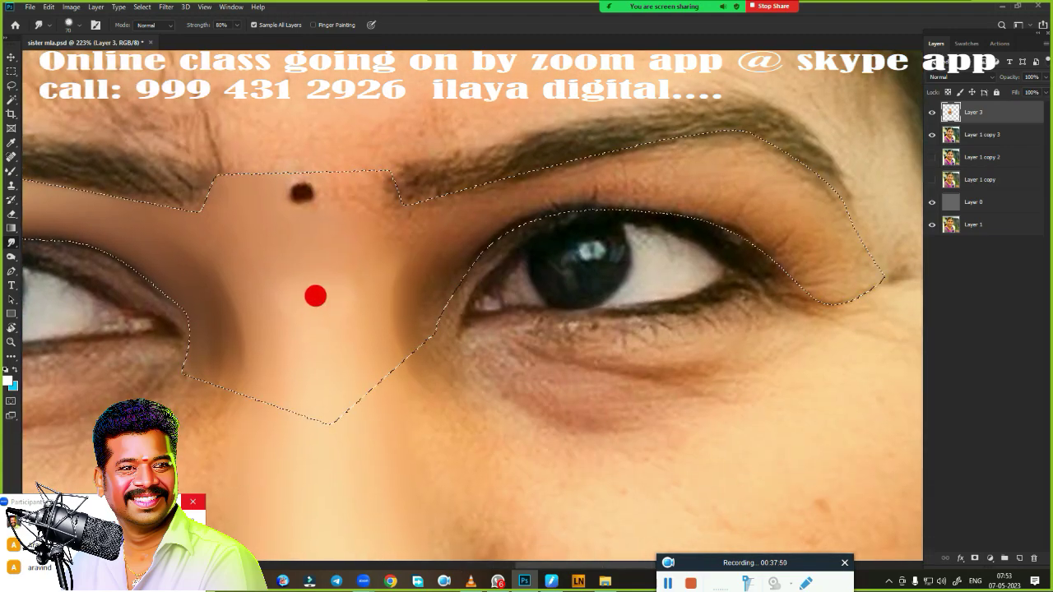
Smudge the right eye's upper eyelid, under-brow and forehead-mark skin smooth.
mouse_move(437, 301)
left_mouse_down()
mouse_move(252, 334)
mouse_move(349, 313)
mouse_move(336, 265)
left_mouse_up()
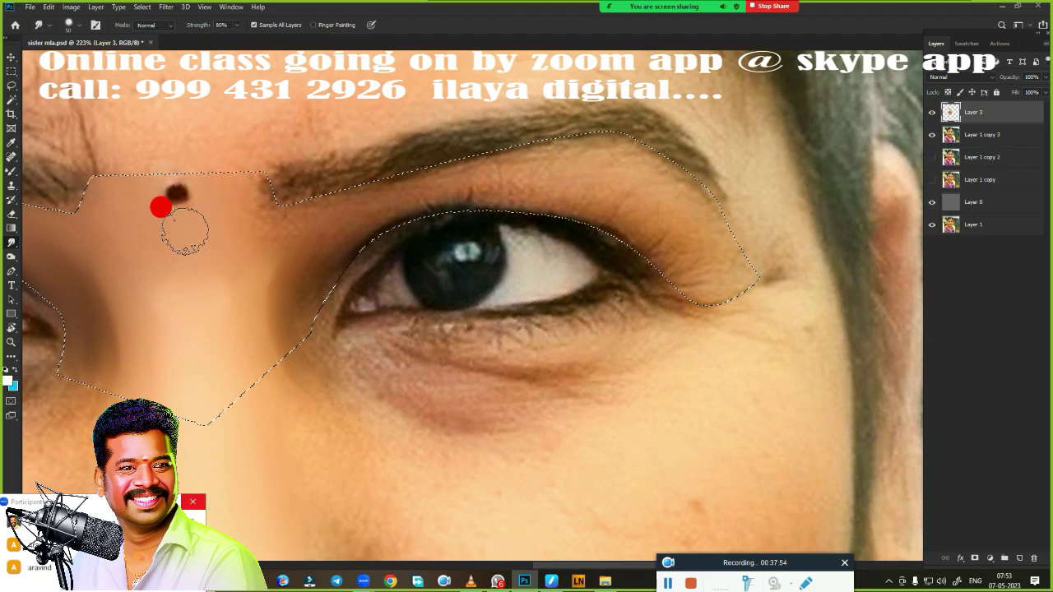
mouse_move(224, 218)
left_mouse_down()
mouse_move(284, 131)
mouse_move(244, 238)
mouse_move(259, 195)
mouse_move(288, 195)
left_mouse_up()
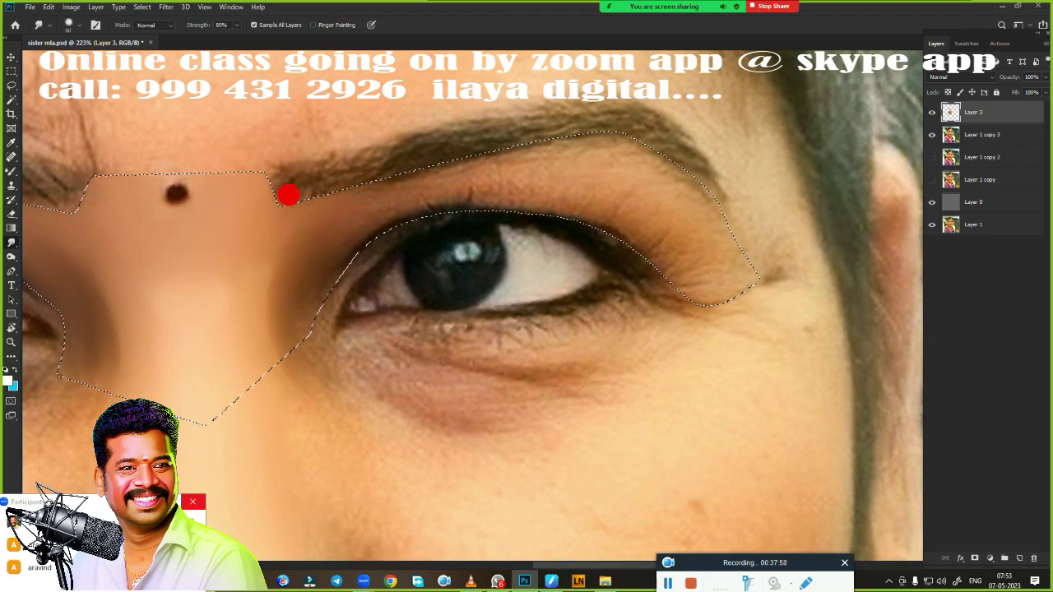
mouse_move(604, 184)
left_mouse_down()
mouse_move(660, 190)
mouse_move(702, 218)
mouse_move(666, 238)
mouse_move(650, 264)
mouse_move(651, 141)
mouse_move(545, 110)
mouse_move(683, 190)
mouse_move(653, 169)
mouse_move(525, 133)
mouse_move(437, 139)
mouse_move(600, 160)
mouse_move(653, 238)
mouse_move(649, 254)
mouse_move(600, 197)
mouse_move(394, 182)
mouse_move(362, 189)
mouse_move(293, 279)
mouse_move(294, 261)
left_mouse_up()
left_click_drag(411, 201, 564, 209)
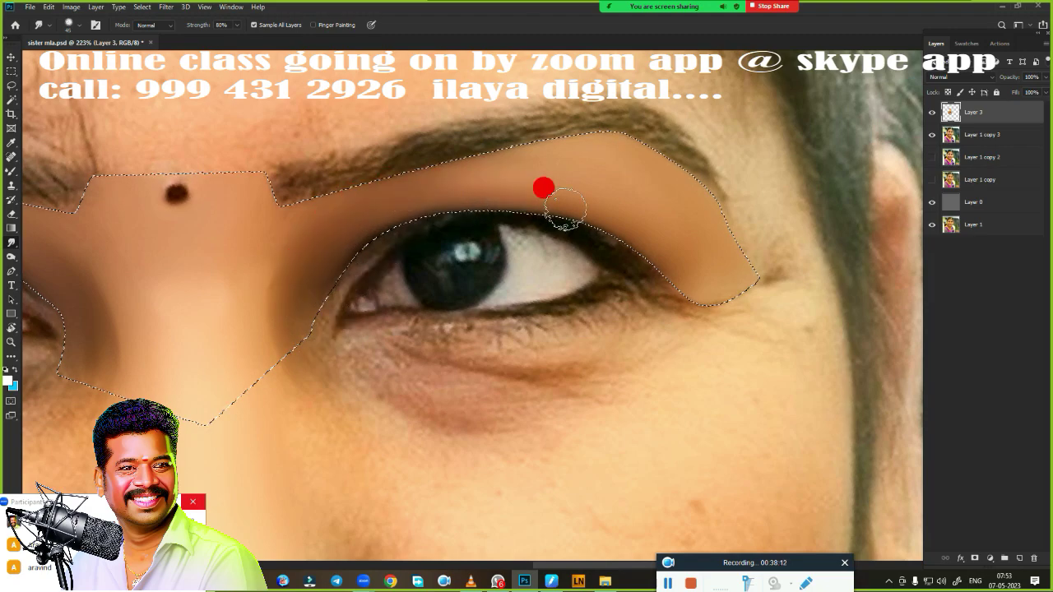
mouse_move(621, 330)
left_mouse_down()
mouse_move(622, 344)
mouse_move(600, 322)
left_mouse_up()
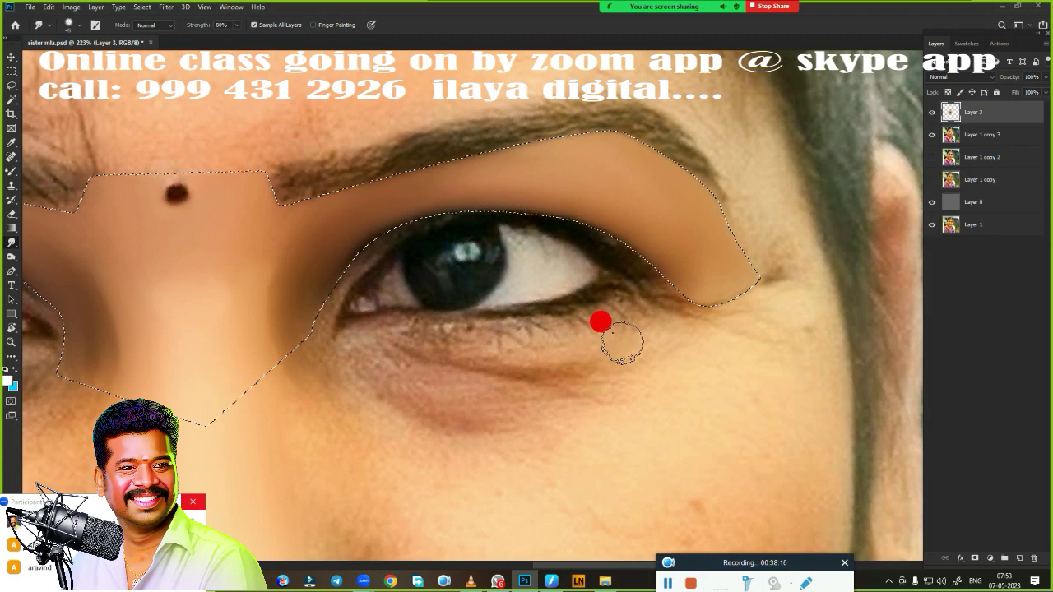
Dismiss the Feather dialog unchanged and clear the eye-area selection.
key("shift+F6")
key("Return")
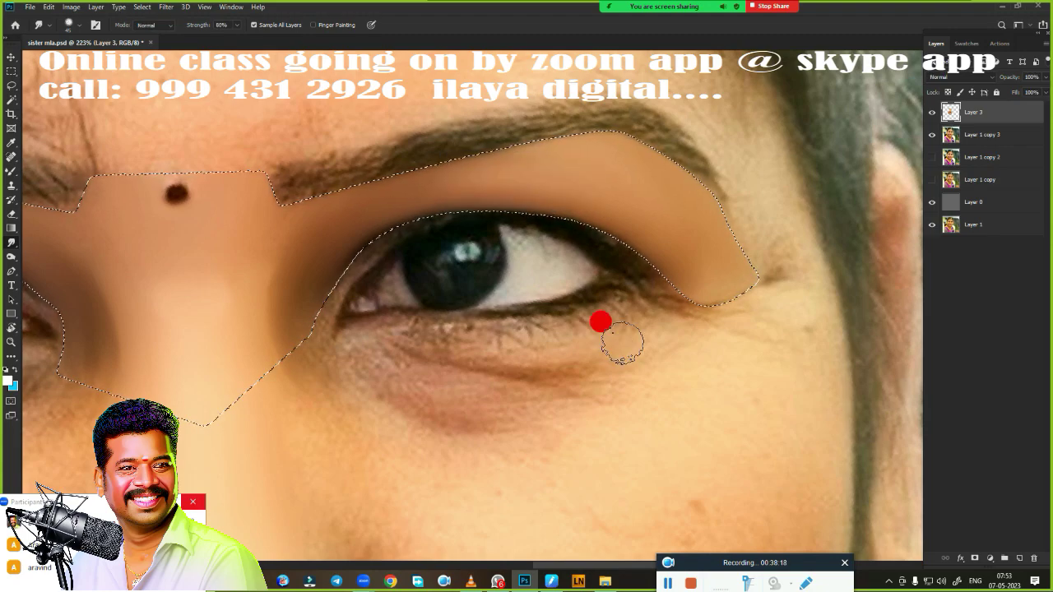
key("ctrl+d")
scroll(531, 357, "down", 3, "alt")
On Layer 1 copy 3, choose the Burn tool with Range set to Shadows.
left_click_drag(495, 357, 695, 331)
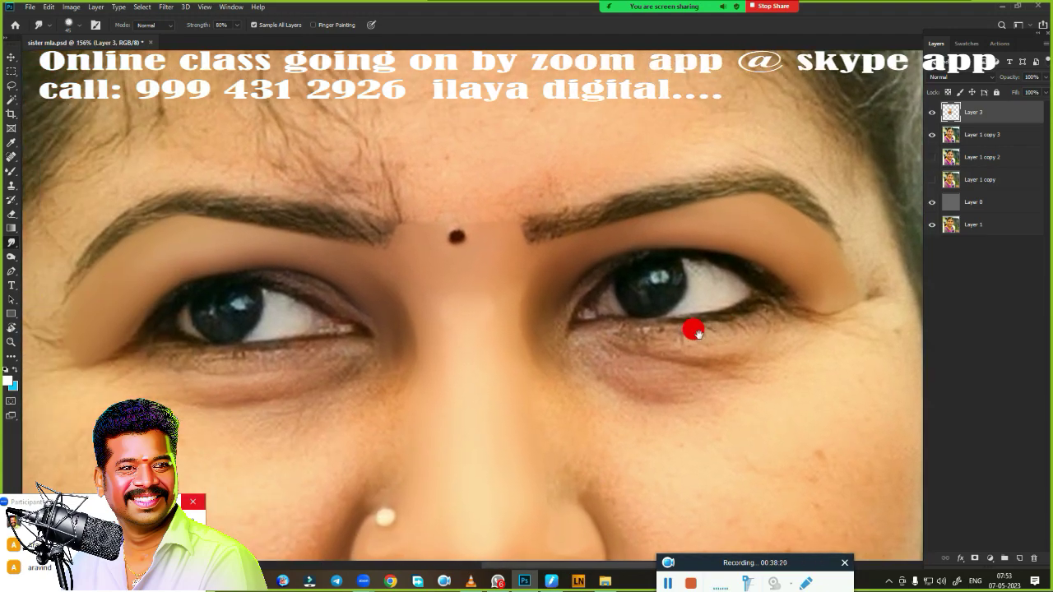
left_click(951, 134, "ctrl")
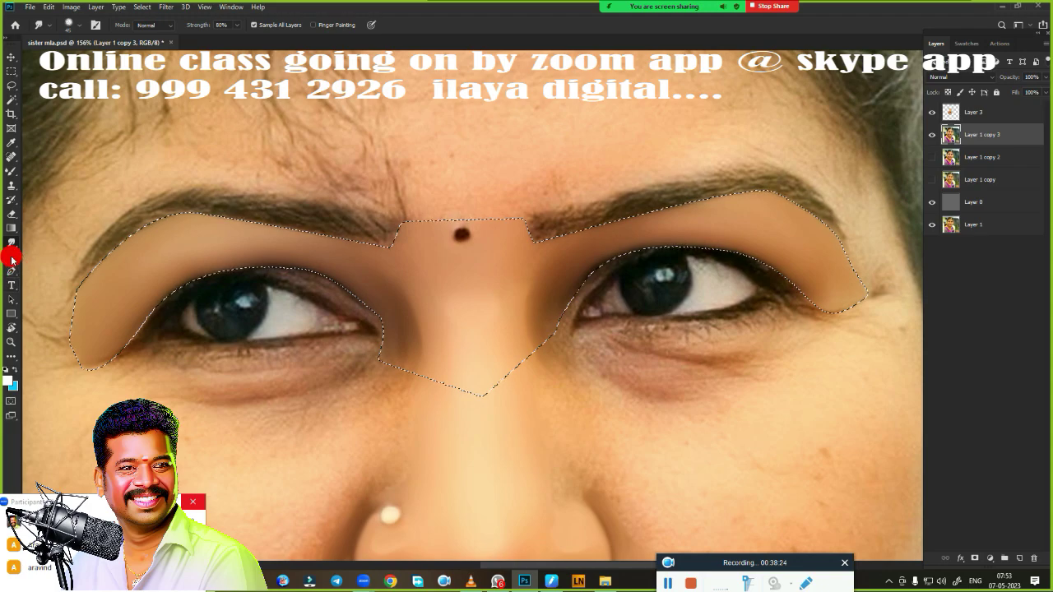
left_click(11, 258)
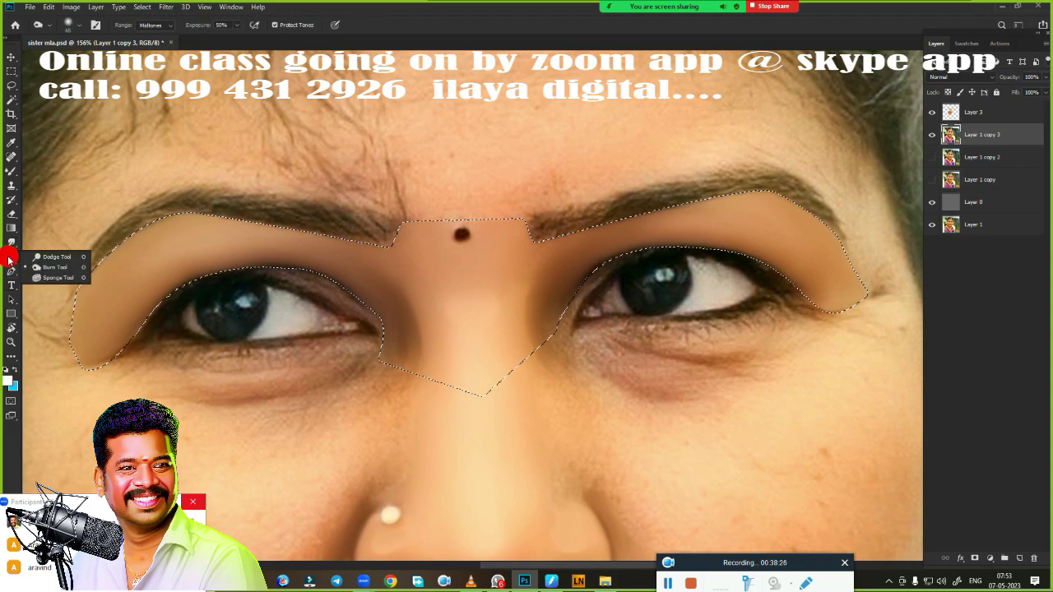
left_click(65, 268)
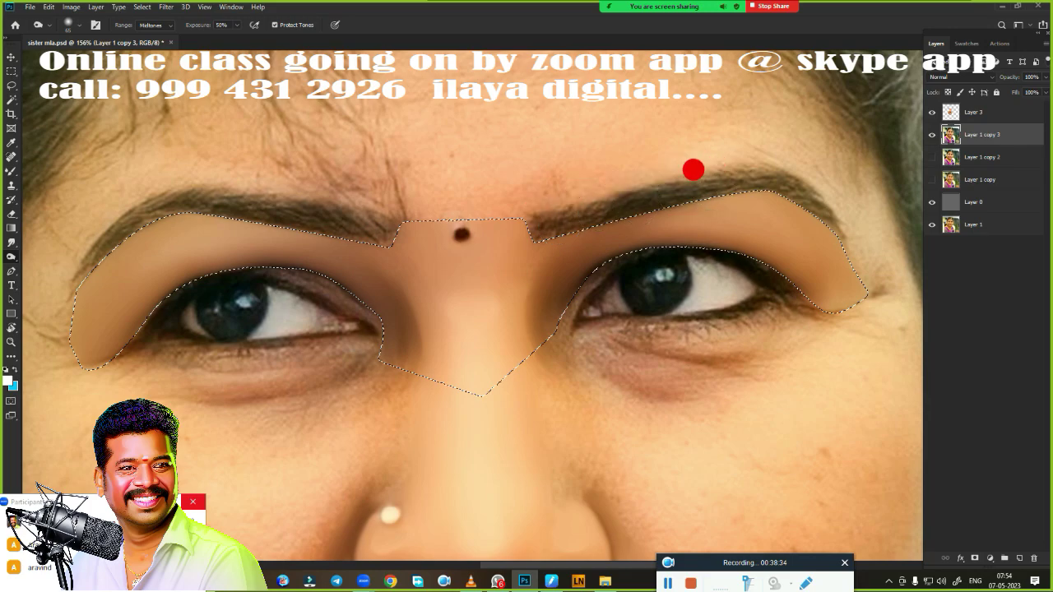
left_click(157, 25)
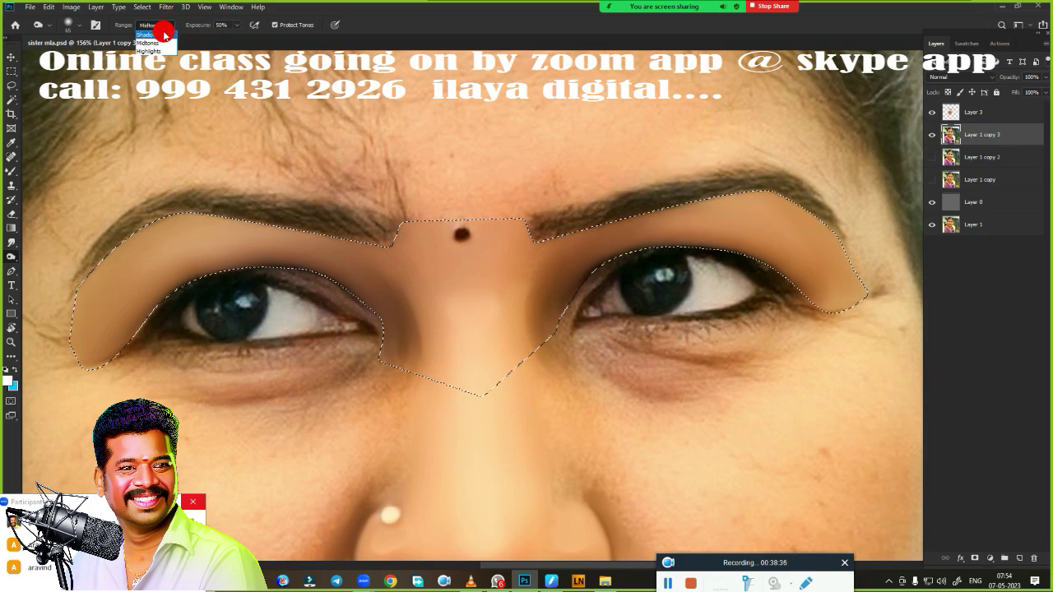
left_click(157, 36)
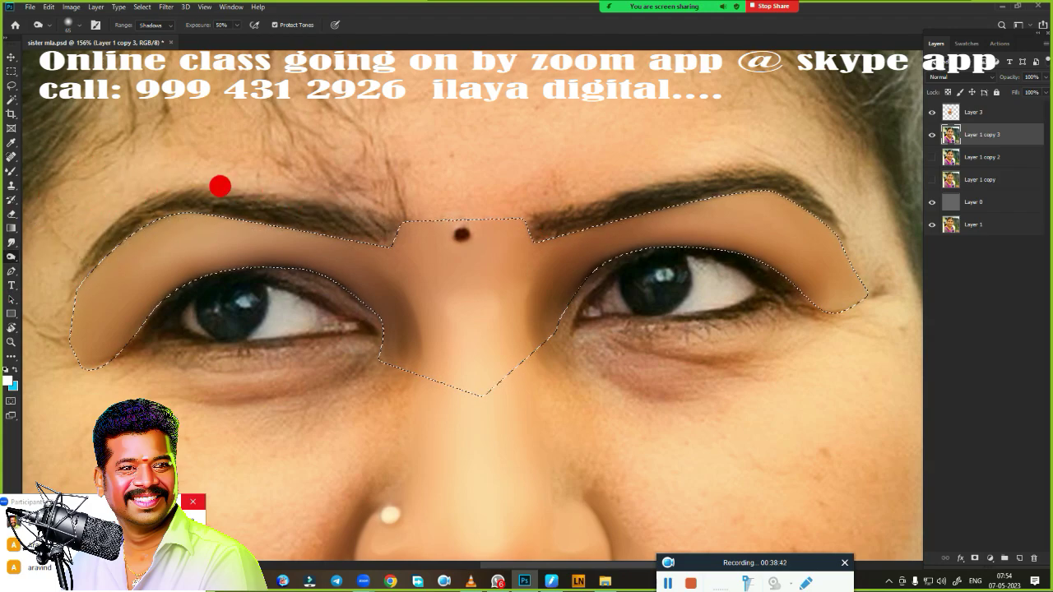
Burn the left eyebrow and the right iris darker, then return to Layer 3.
mouse_move(219, 186)
left_mouse_down()
mouse_move(351, 206)
mouse_move(272, 190)
left_mouse_up()
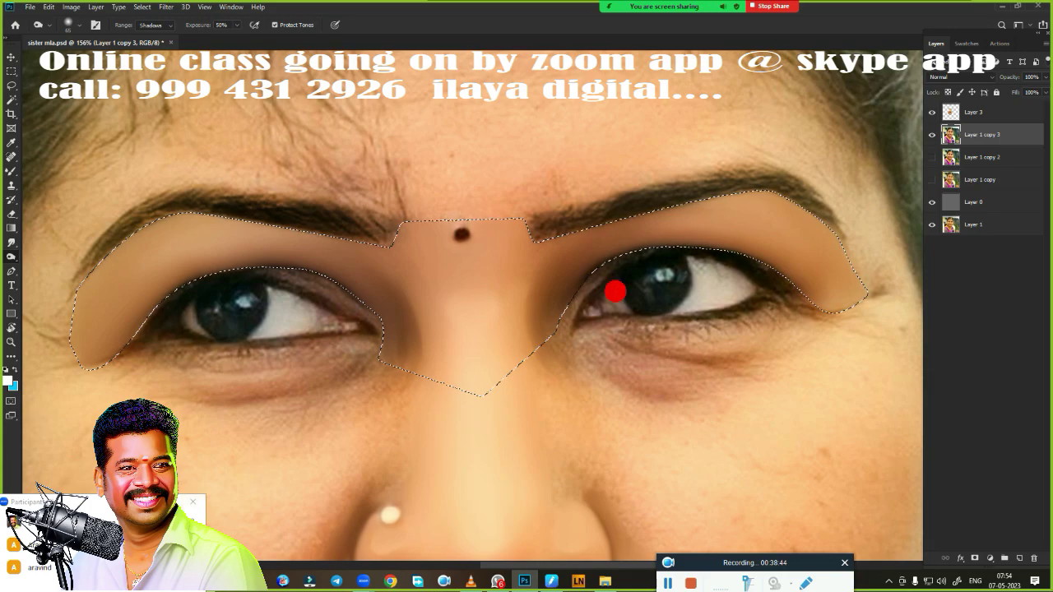
left_click_drag(616, 291, 633, 261)
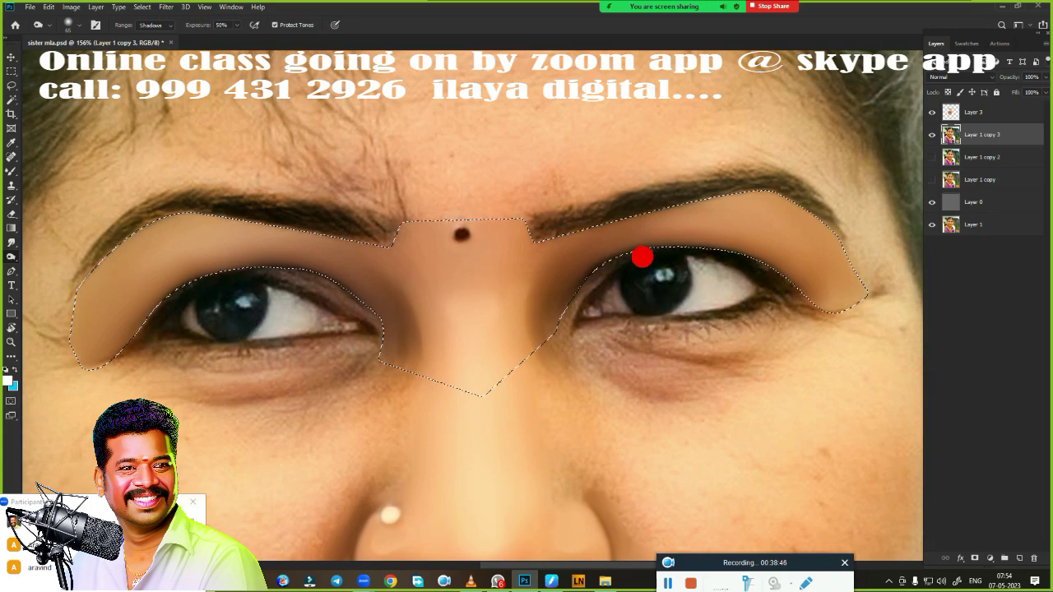
left_click(970, 111)
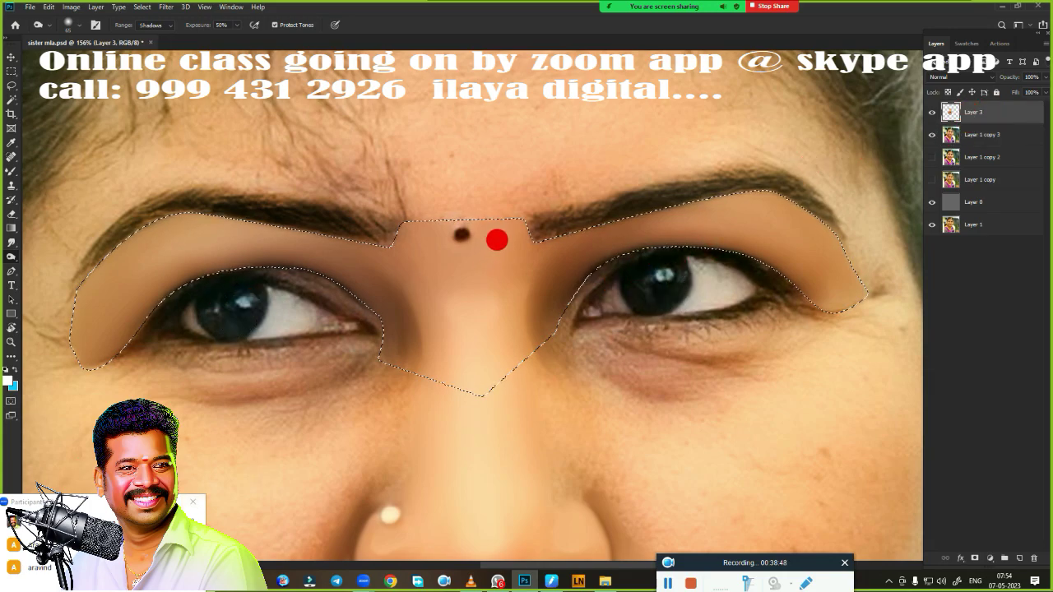
Smudge the right brow's inner notch and upper edge where paint meets the eyebrow.
key("r")
scroll(559, 326, "up", 1)
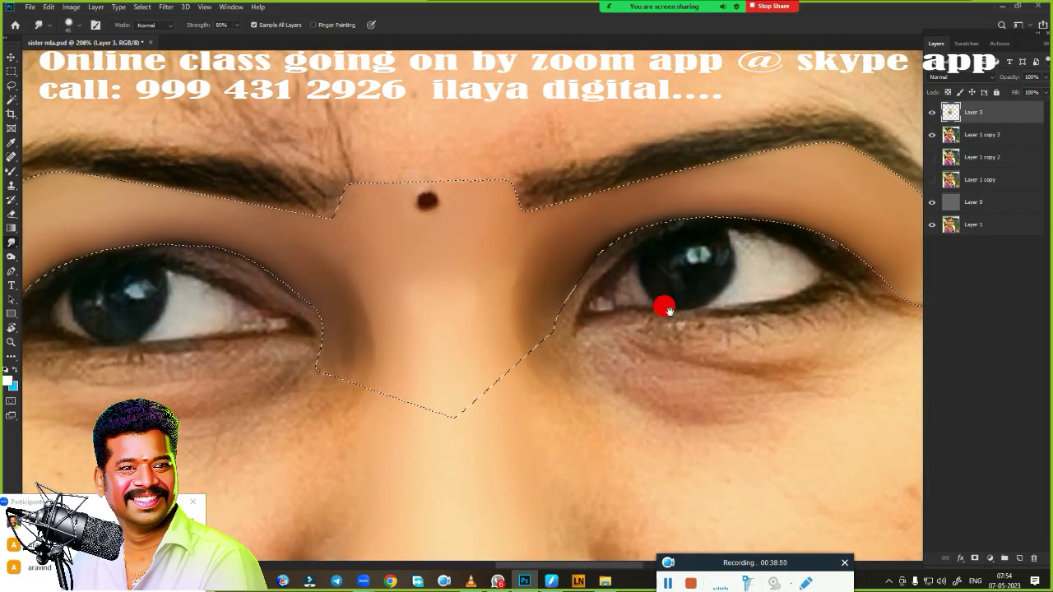
left_click_drag(666, 309, 498, 323)
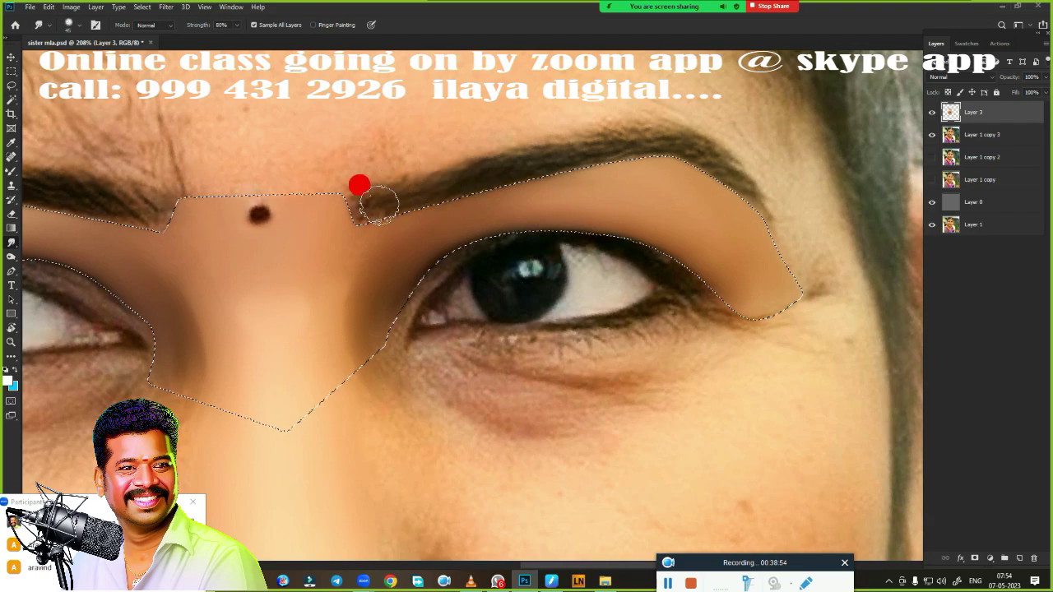
left_click_drag(399, 188, 346, 213)
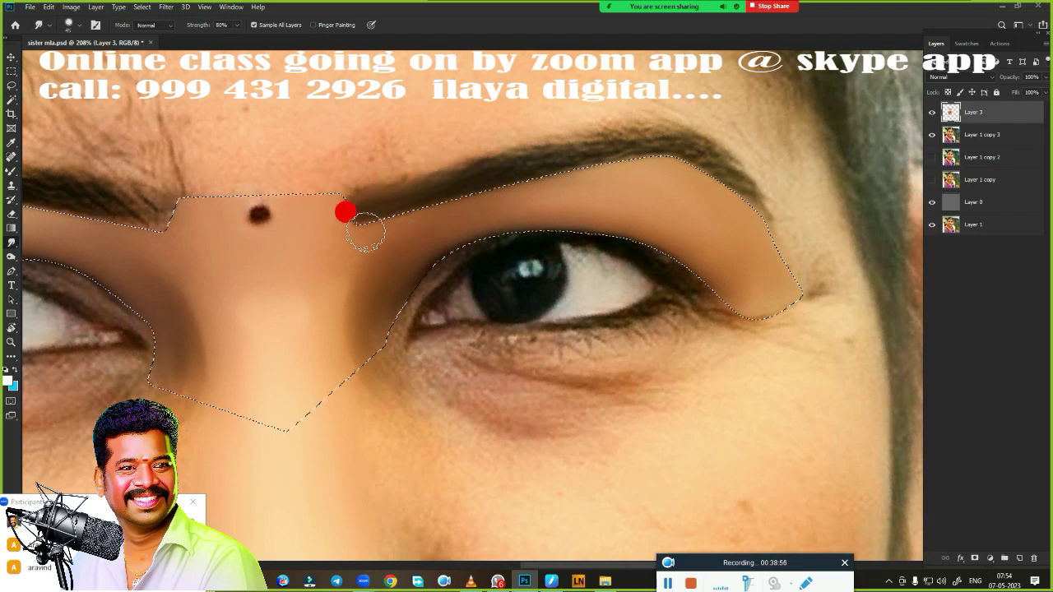
mouse_move(479, 183)
left_mouse_down()
mouse_move(608, 152)
mouse_move(682, 154)
left_mouse_up()
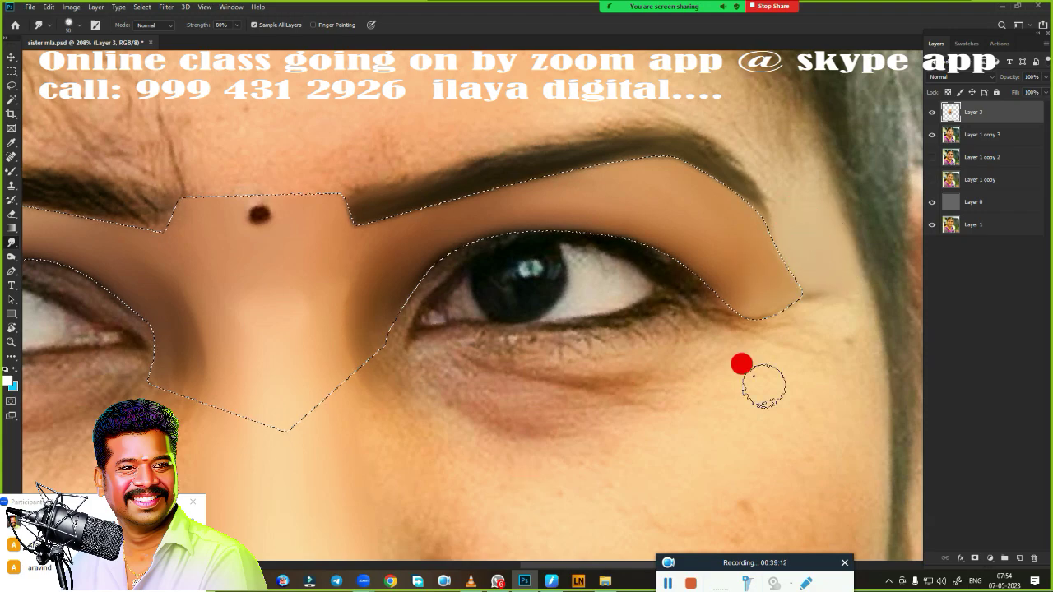
Smudge the other brow's lower and upper-left edges and the skin below the eye.
left_click_drag(231, 374, 576, 345)
mouse_move(560, 323)
left_mouse_down()
mouse_move(604, 357)
mouse_move(489, 312)
left_mouse_up()
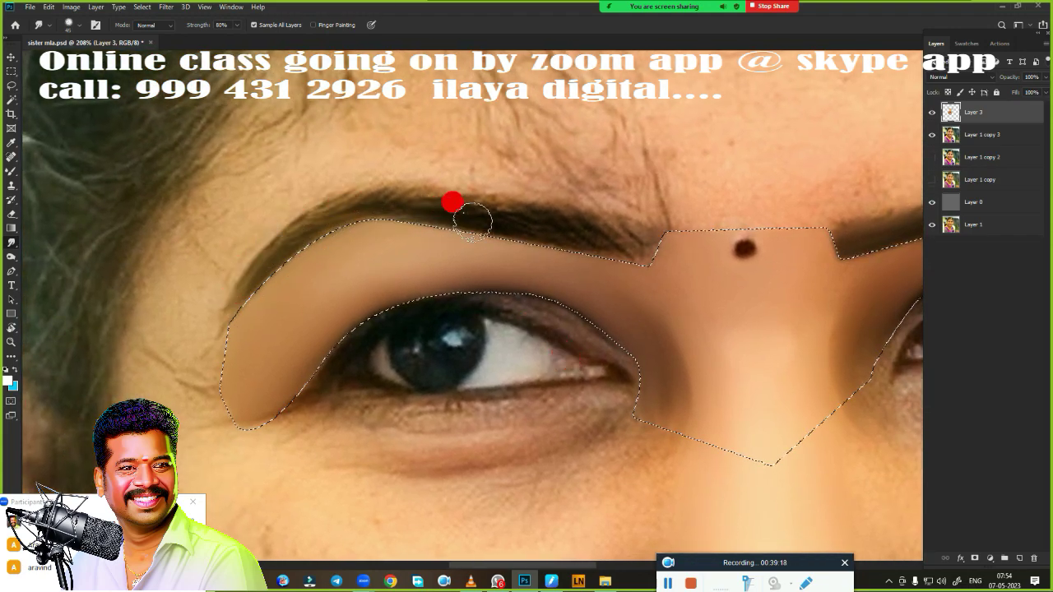
mouse_move(472, 221)
left_mouse_down()
mouse_move(630, 242)
mouse_move(629, 265)
mouse_move(427, 251)
mouse_move(386, 220)
left_mouse_up()
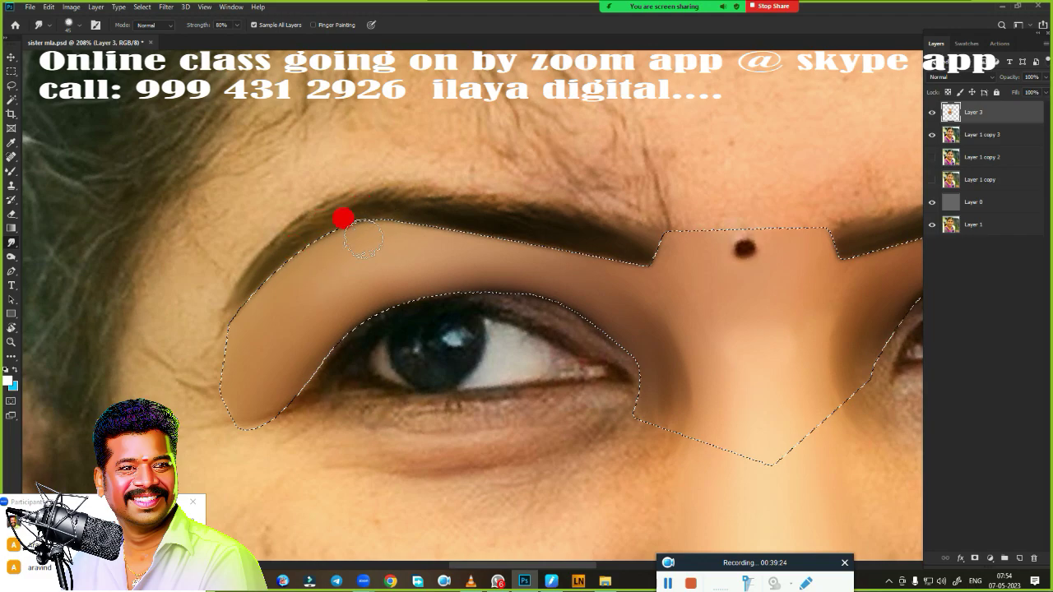
mouse_move(412, 239)
left_mouse_down()
mouse_move(295, 279)
mouse_move(217, 329)
mouse_move(239, 331)
mouse_move(218, 319)
mouse_move(206, 336)
mouse_move(152, 337)
mouse_move(155, 312)
mouse_move(178, 305)
mouse_move(197, 406)
mouse_move(188, 239)
mouse_move(174, 256)
mouse_move(204, 274)
left_mouse_up()
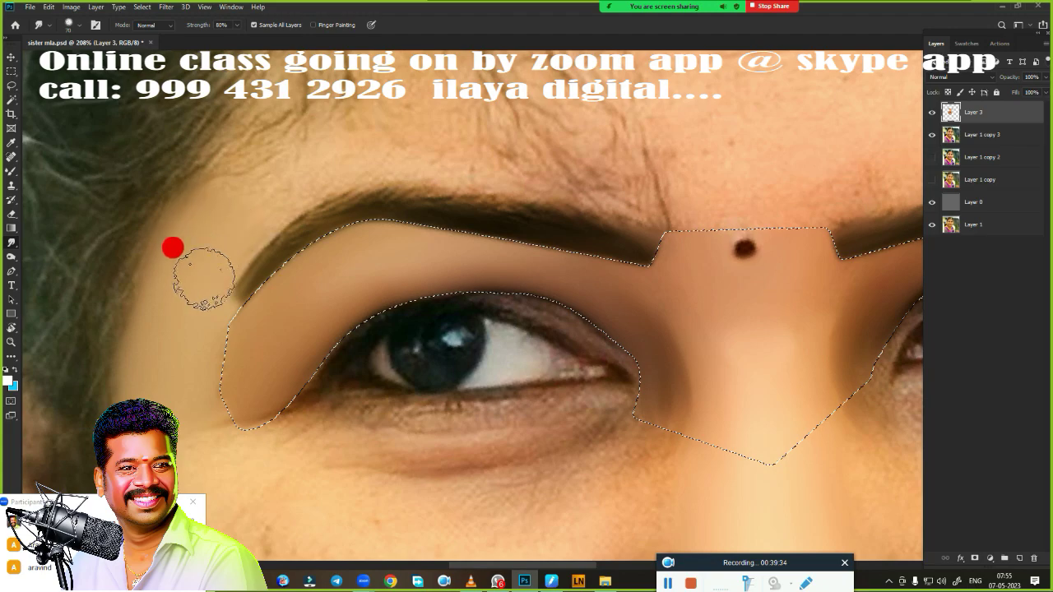
left_click_drag(555, 436, 577, 438)
mouse_move(546, 407)
left_mouse_down()
mouse_move(540, 277)
mouse_move(556, 305)
mouse_move(503, 320)
mouse_move(526, 299)
mouse_move(592, 324)
mouse_move(536, 283)
mouse_move(616, 400)
left_mouse_up()
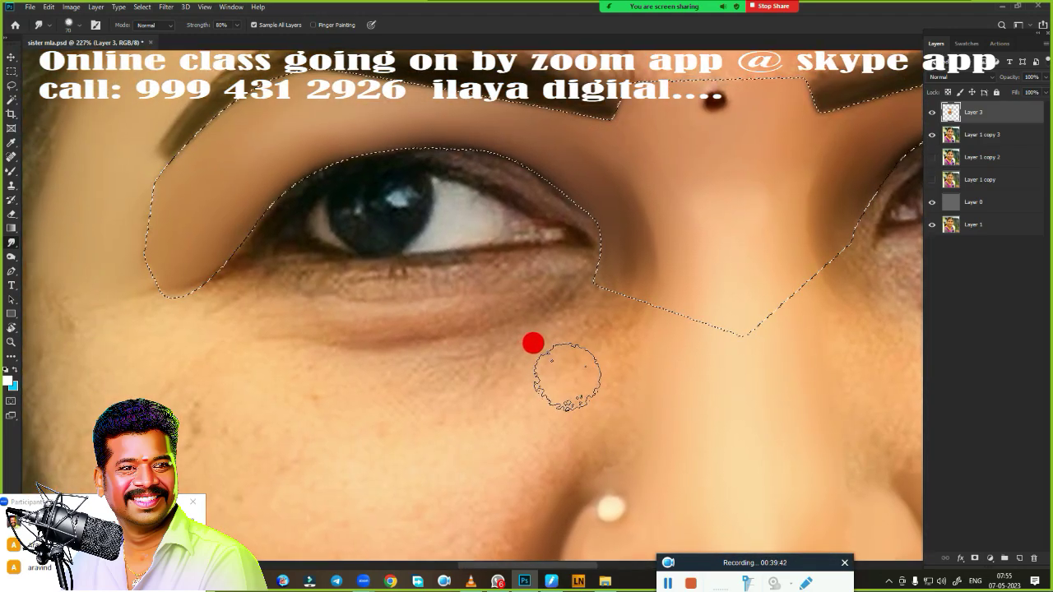
Switch to the Very Wet, Light Mix Mixer Brush at size 20.
key("b")
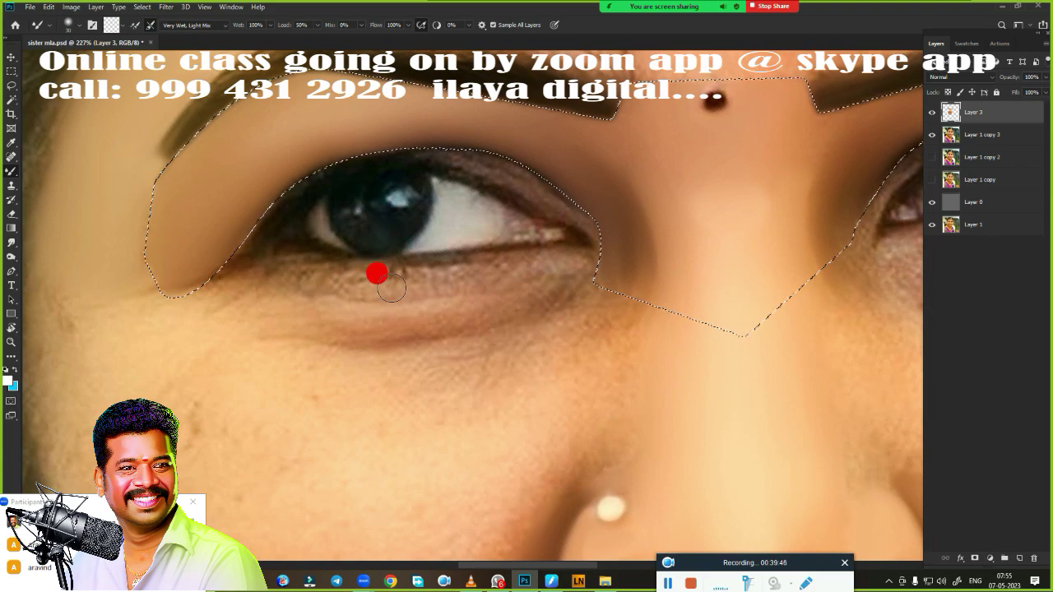
right_click(380, 249)
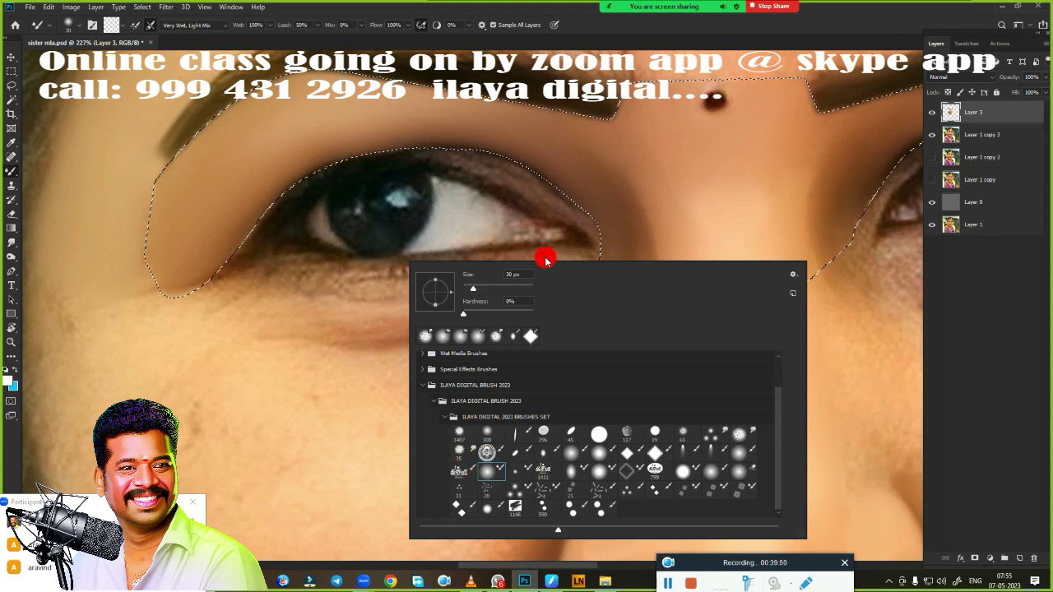
left_click(601, 35)
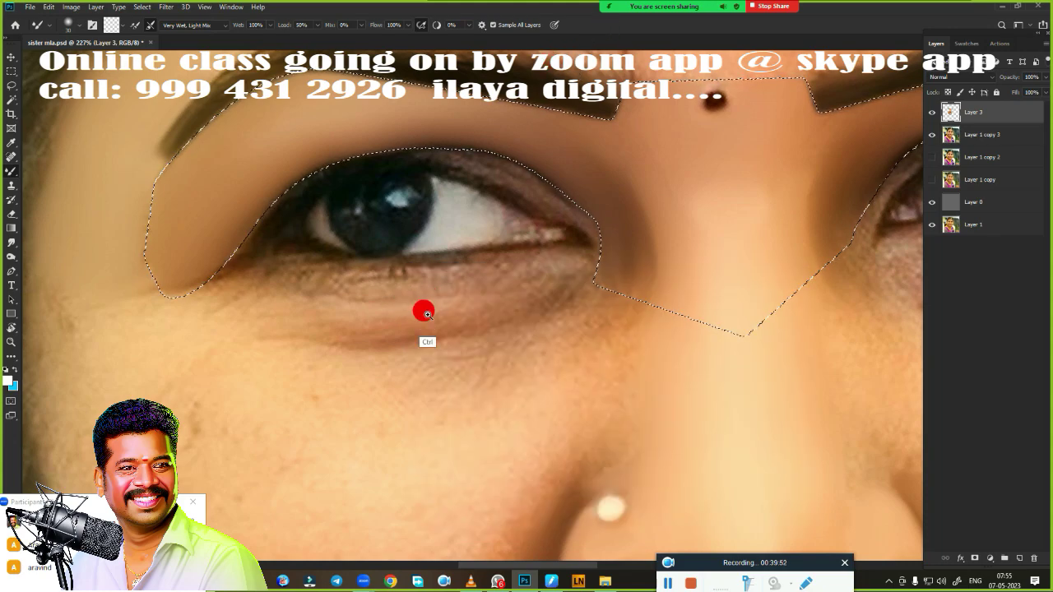
left_click_drag(427, 314, 447, 312)
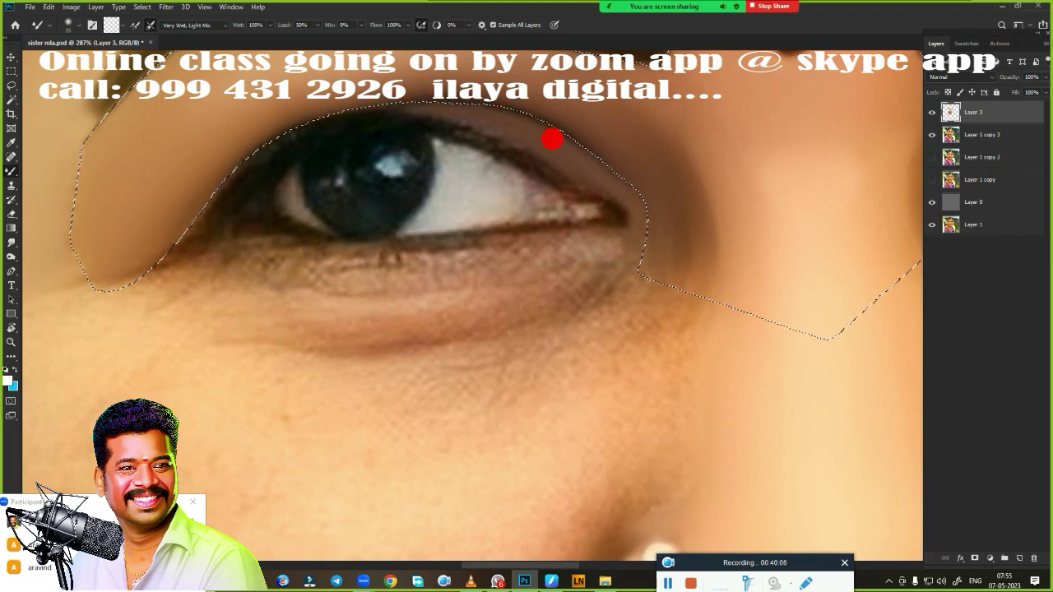
key("]")
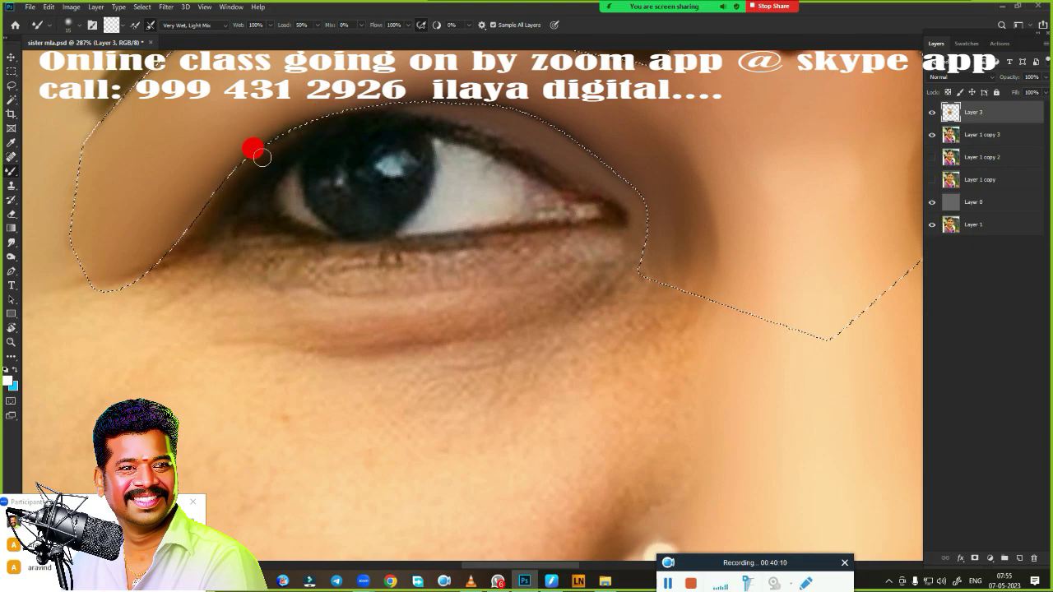
Blend the first eye's upper eyelid edge, outer corner and lower-left edge into the face.
left_click_drag(433, 109, 364, 114)
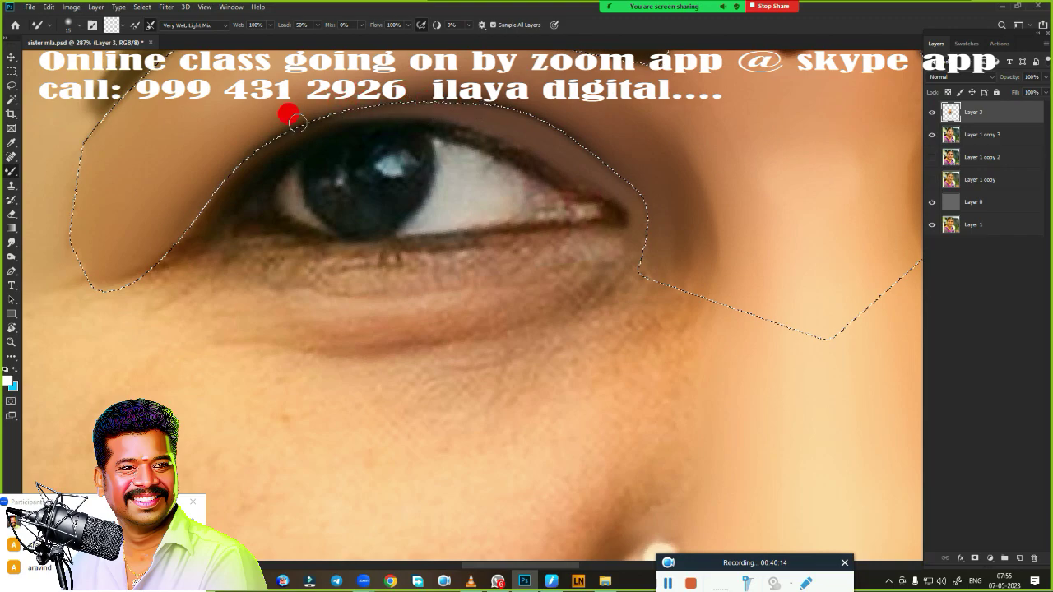
left_click_drag(153, 271, 192, 226)
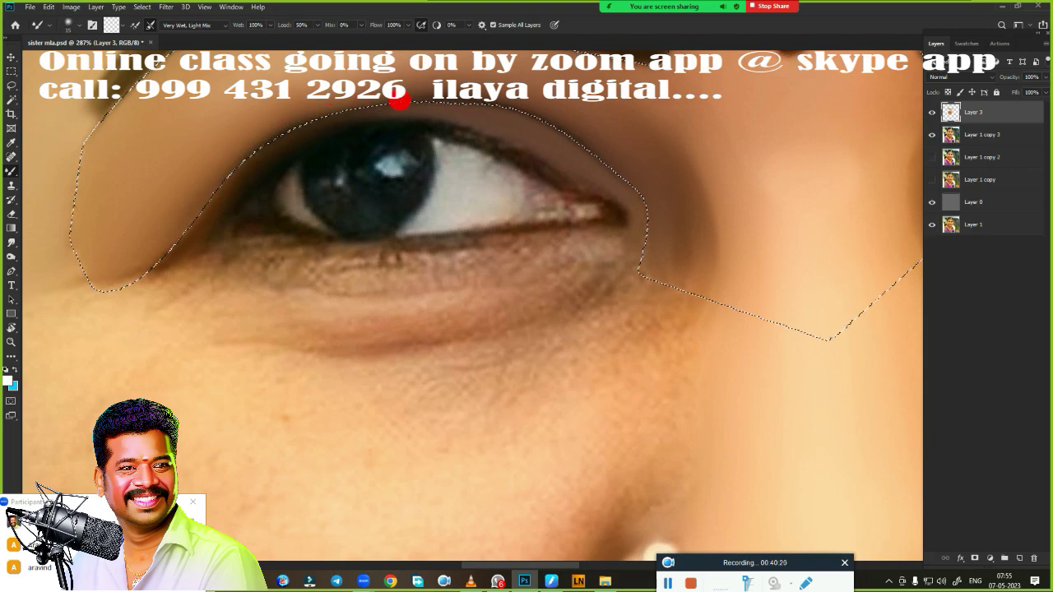
left_click_drag(501, 124, 453, 112)
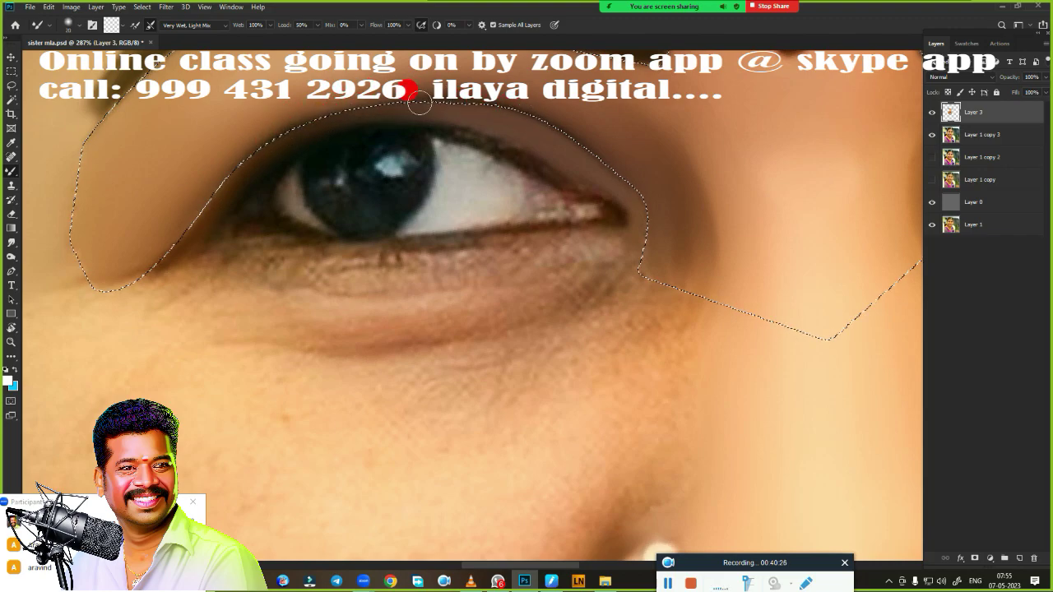
left_click_drag(294, 126, 222, 168)
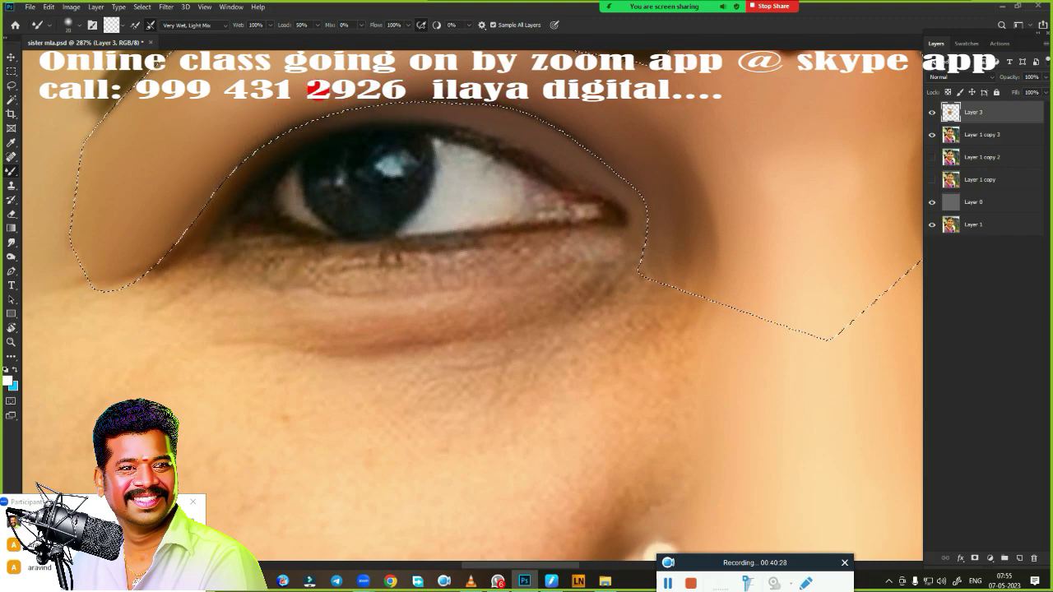
mouse_move(508, 113)
left_mouse_down()
mouse_move(177, 276)
mouse_move(116, 290)
mouse_move(202, 224)
mouse_move(198, 215)
mouse_move(241, 164)
mouse_move(284, 140)
mouse_move(230, 191)
left_mouse_up()
Blend the other upper eyelid, eye crease and inner corner skin smoothly.
left_click_drag(305, 118, 301, 104)
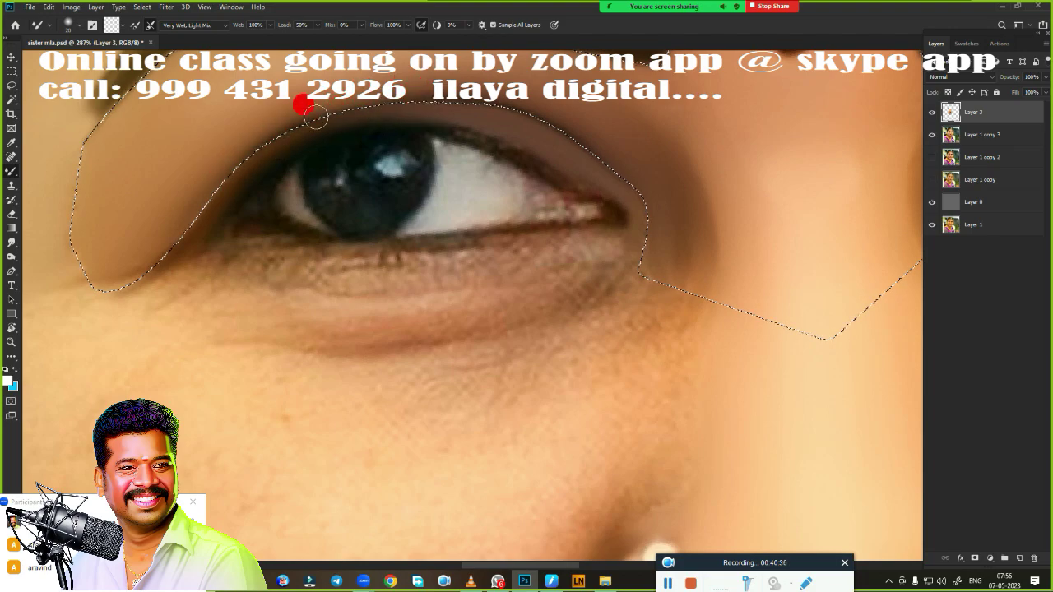
key("ctrl+d")
mouse_move(574, 364)
left_mouse_down()
mouse_move(87, 369)
mouse_move(204, 370)
left_mouse_up()
left_click_drag(568, 242, 526, 228)
key("ctrl+shift+d")
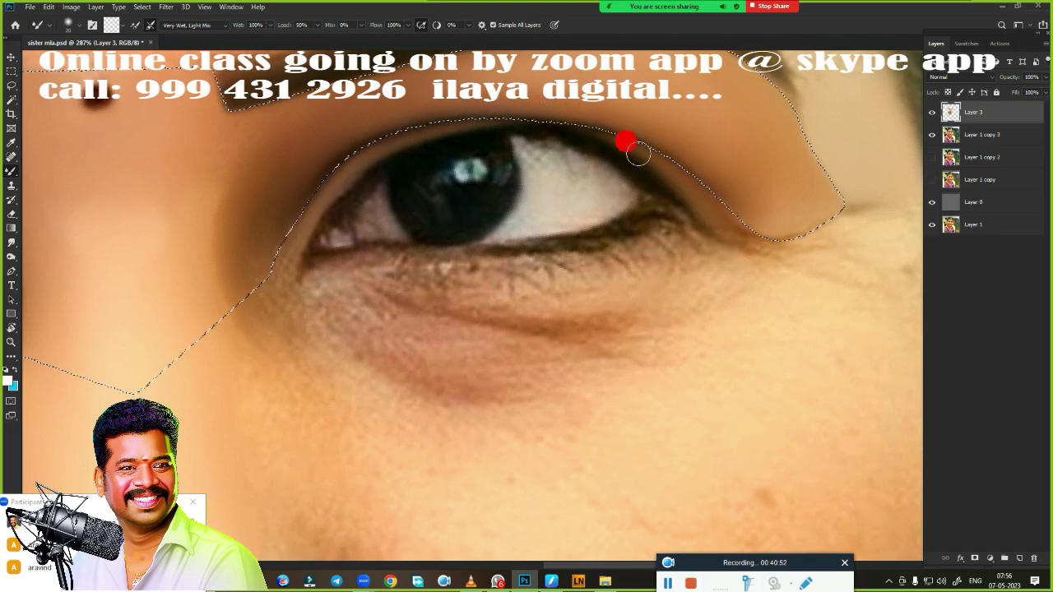
left_click_drag(616, 132, 451, 117)
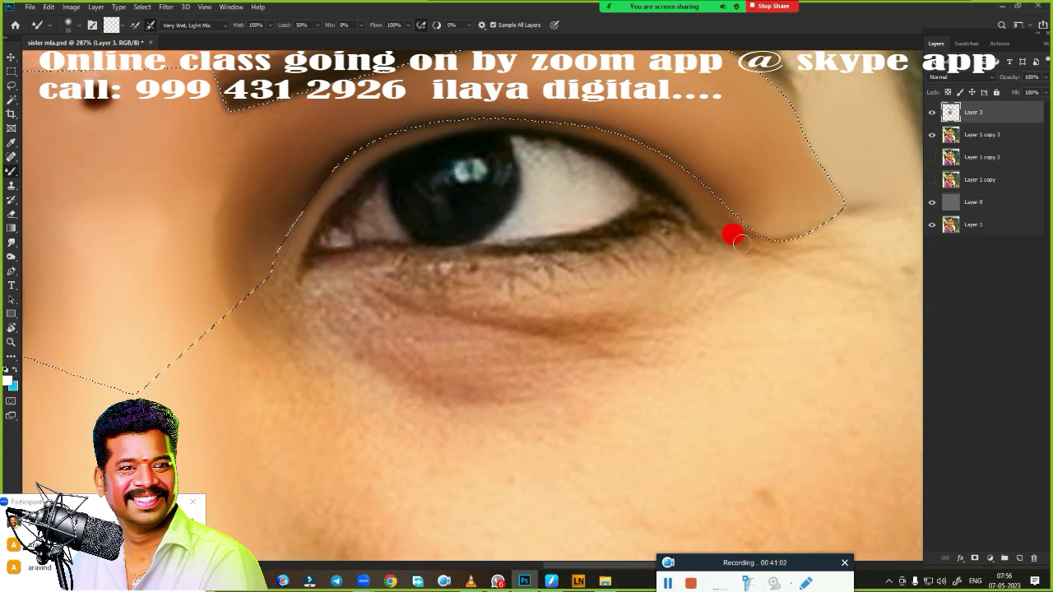
left_click_drag(772, 263, 683, 171)
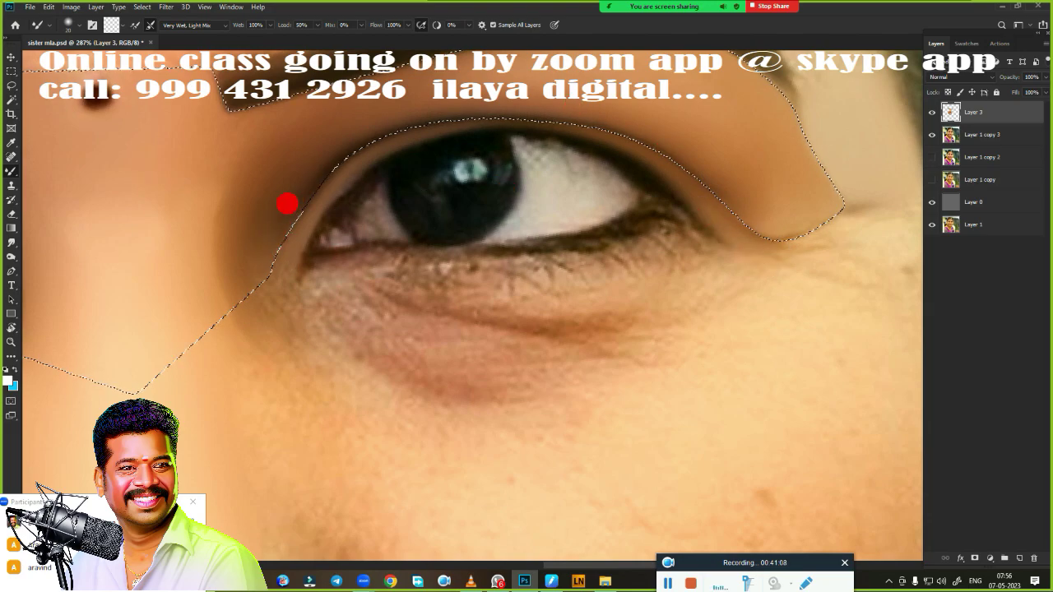
mouse_move(739, 339)
left_mouse_down()
mouse_move(716, 348)
mouse_move(717, 365)
mouse_move(674, 320)
mouse_move(578, 360)
mouse_move(666, 286)
left_mouse_up()
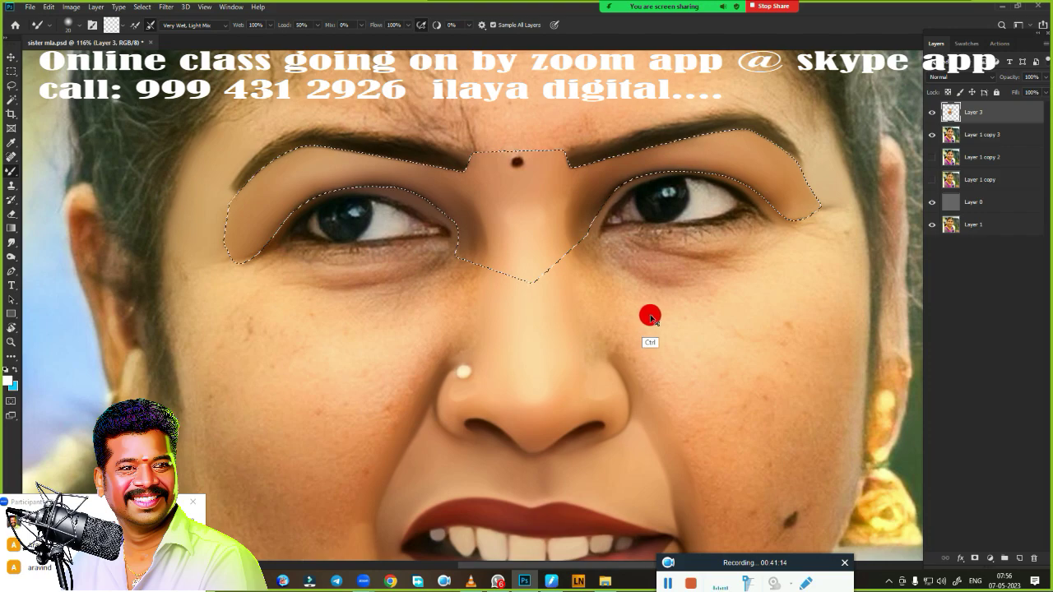
key("ctrl+d")
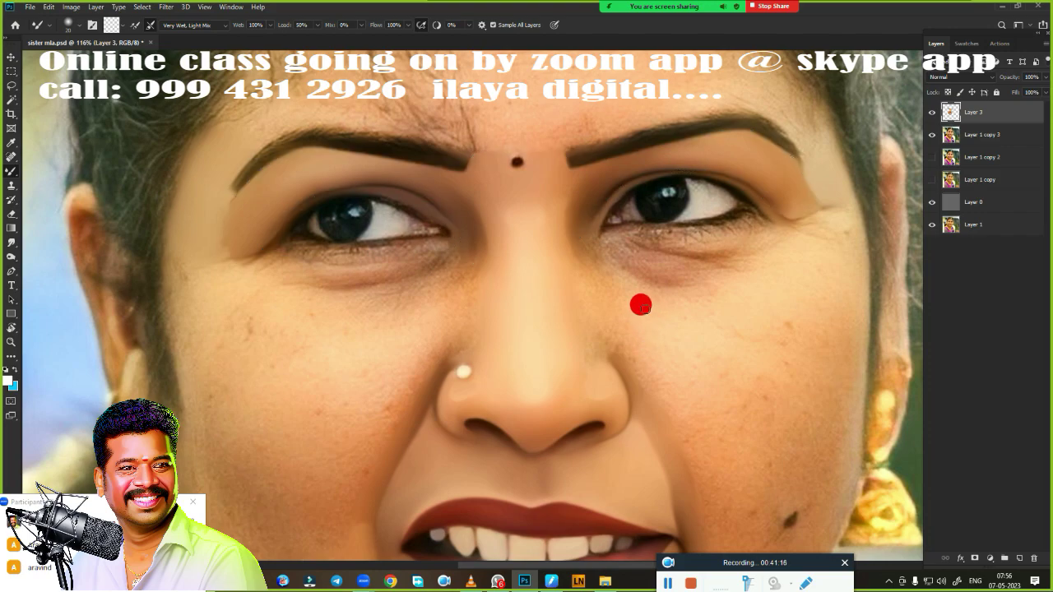
left_click(930, 135)
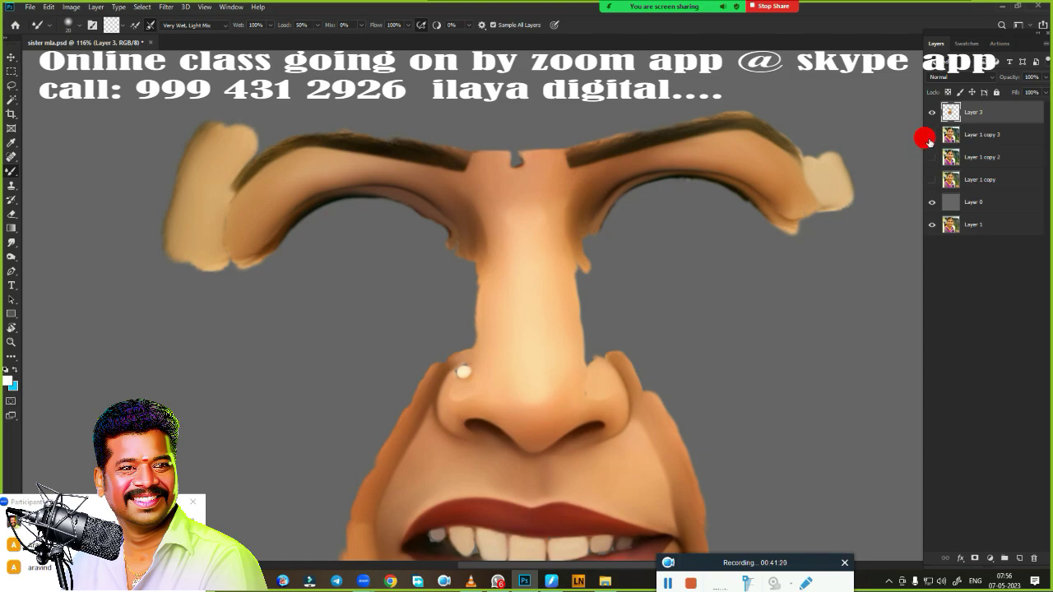
left_click(930, 136)
scroll(482, 310, "up", 3)
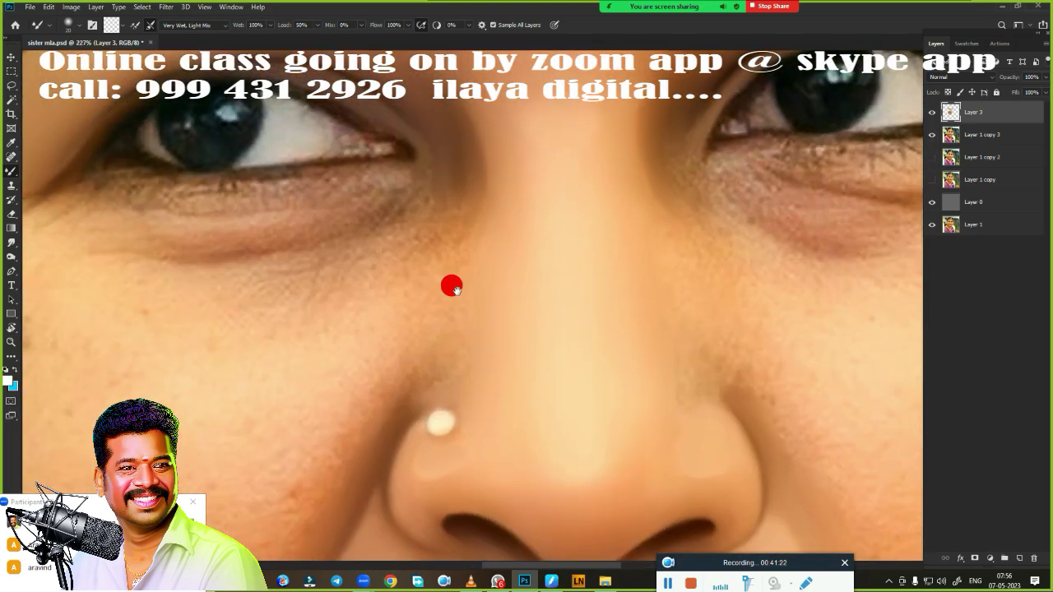
mouse_move(452, 286)
left_mouse_down()
mouse_move(541, 321)
mouse_move(482, 353)
left_mouse_up()
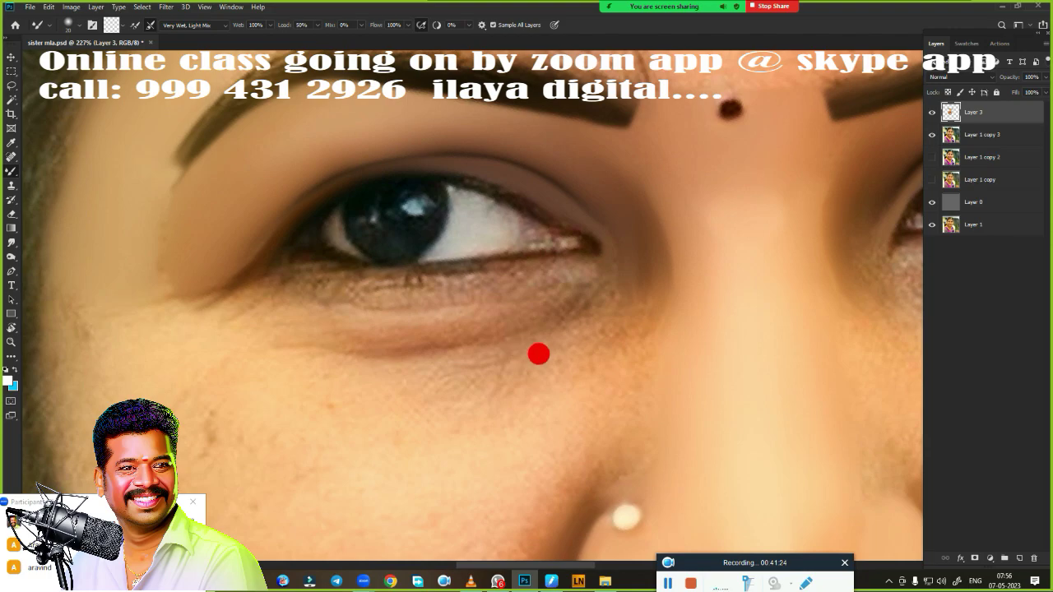
Trace a pen path from the inner eye corner under the left eye toward the outer corner.
key("p")
scroll(491, 384, "down", 3)
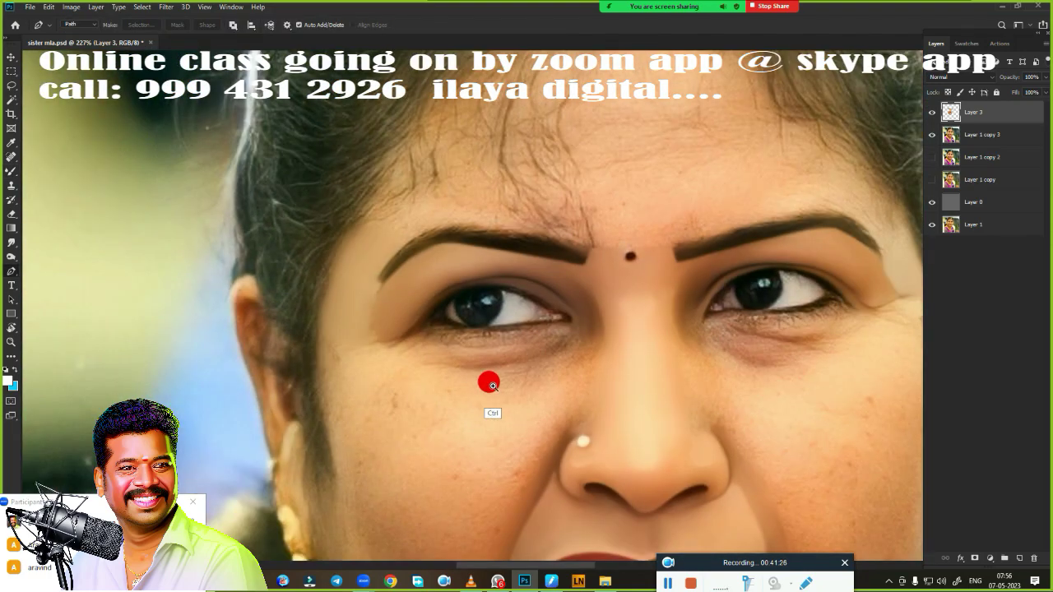
scroll(491, 384, "up", 2)
scroll(510, 370, "up", 2)
scroll(458, 287, "up", 2)
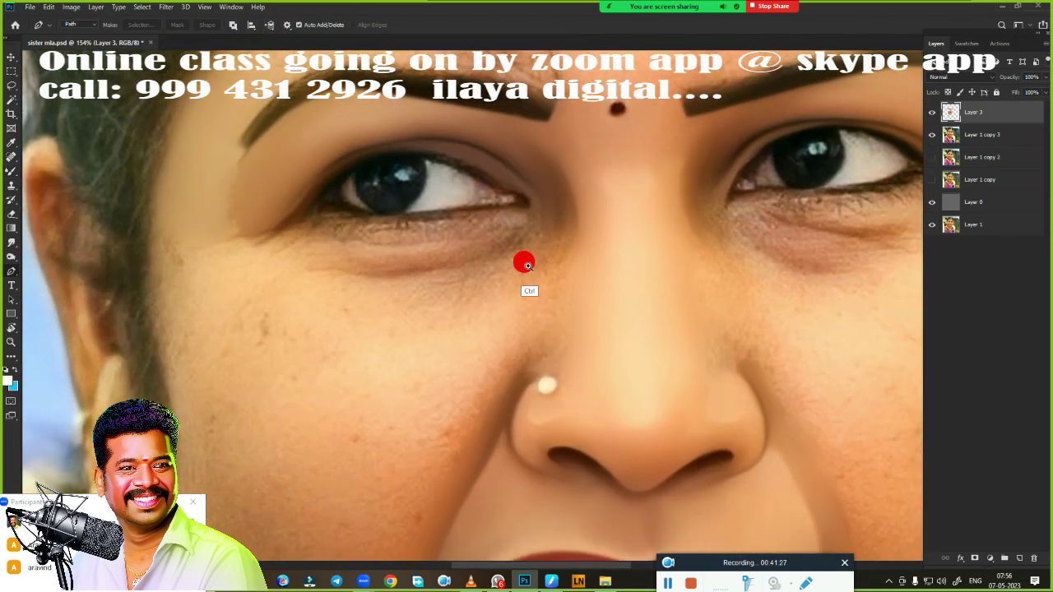
left_click(541, 209)
left_click_drag(498, 258, 455, 268)
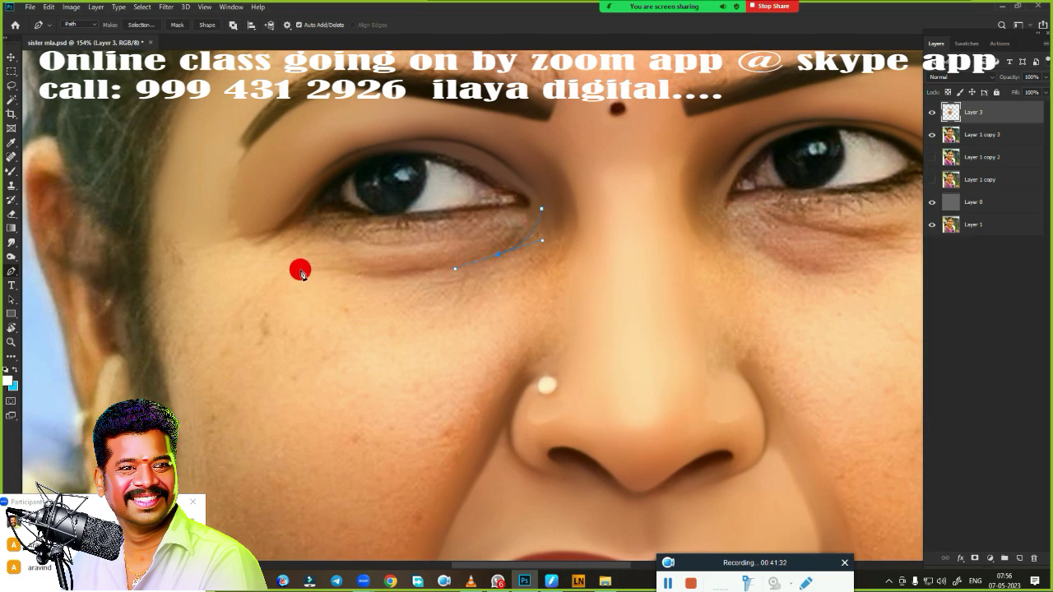
left_click_drag(356, 277, 319, 268)
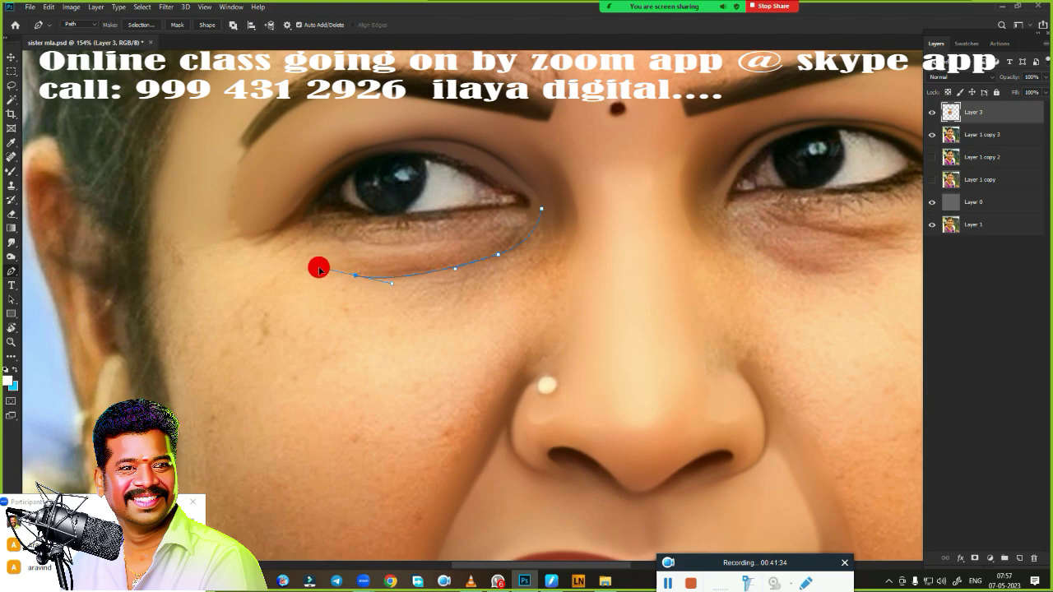
left_click(356, 277, "alt")
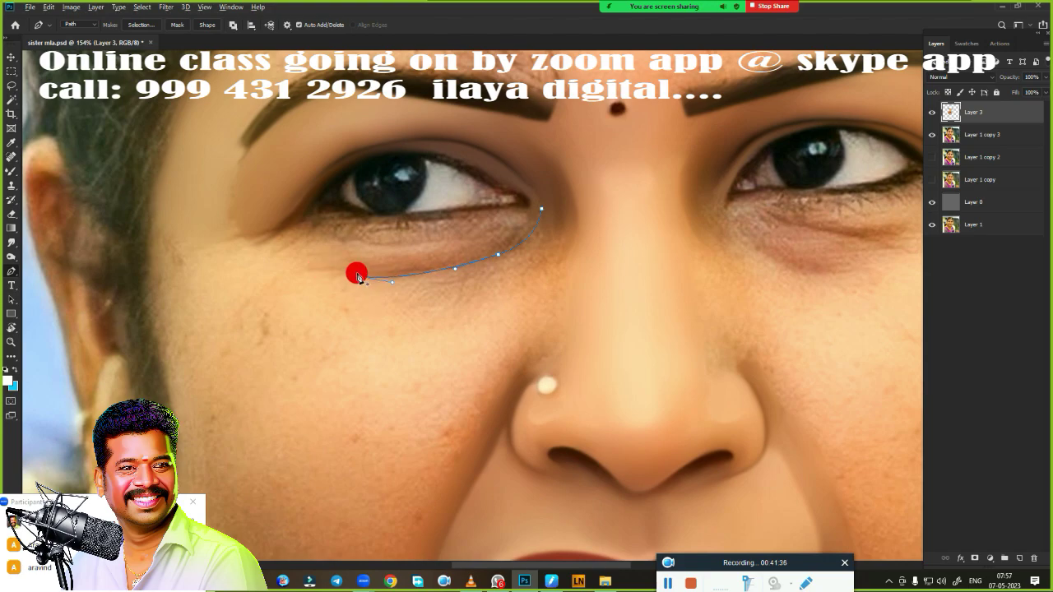
left_click_drag(315, 271, 291, 281)
Close the outline back along the lower eyelid, load it as a selection and feather 2 px.
left_click(287, 255)
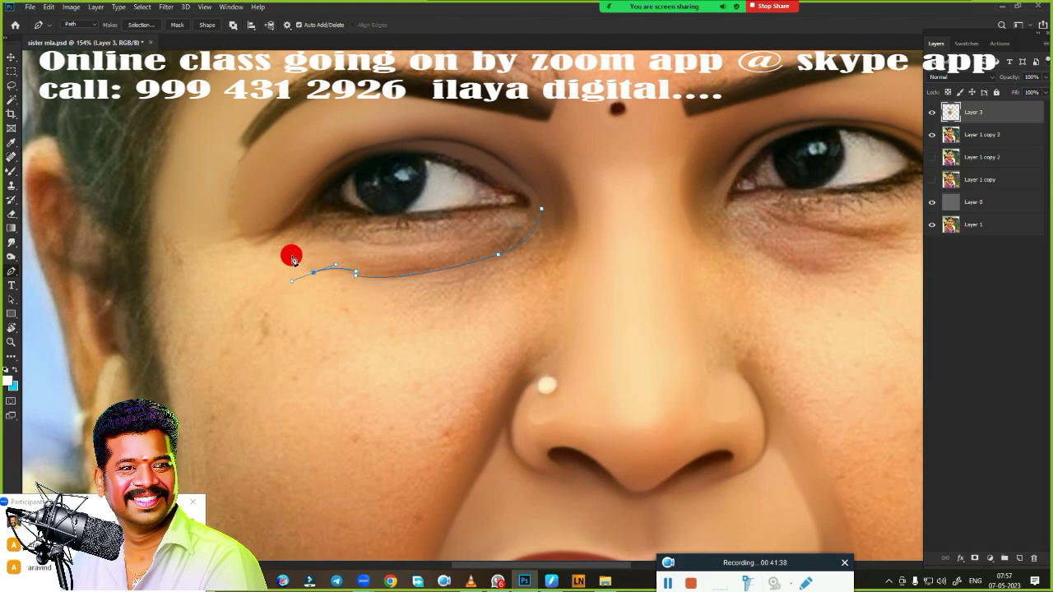
left_click(300, 244)
left_click(339, 240)
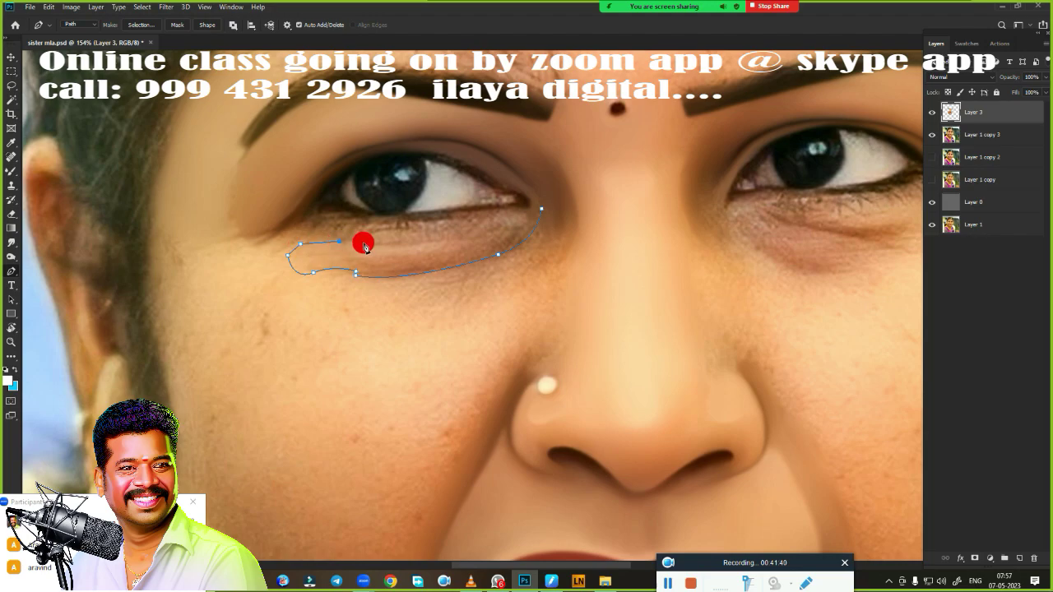
left_click_drag(365, 243, 379, 245)
left_click_drag(496, 234, 519, 214)
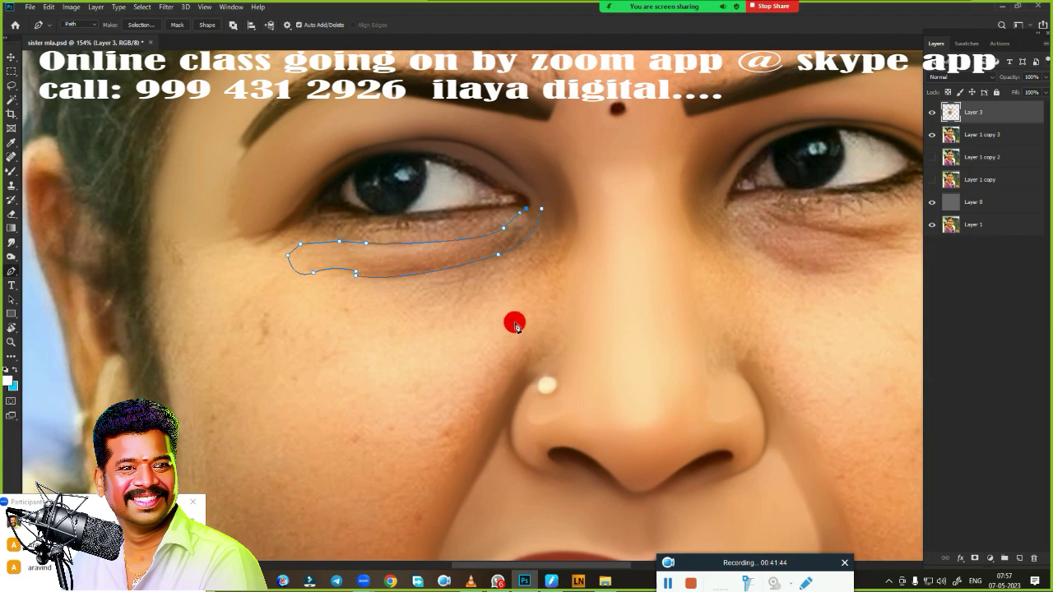
key("ctrl+Return")
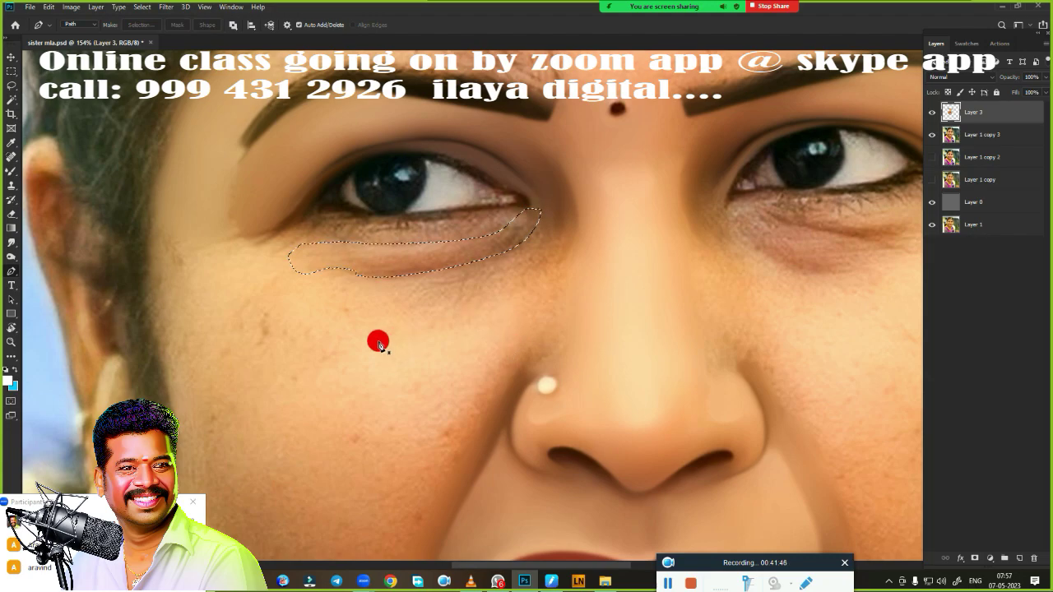
key("shift+F6")
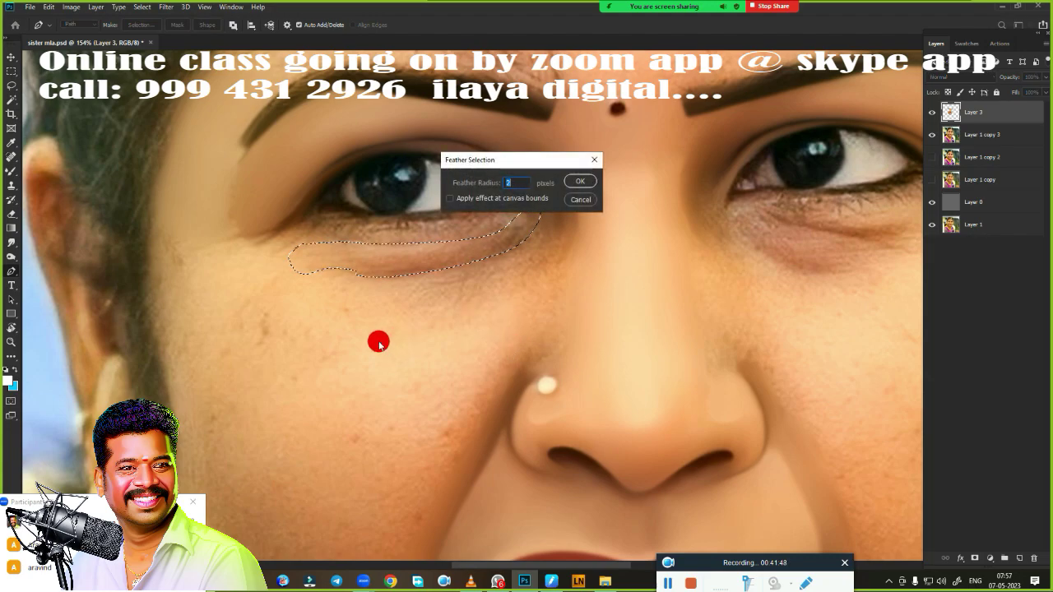
Apply the 2 px feather, zoom in on the under-eye area and pick the Smudge tool.
key("Return")
scroll(387, 329, "up", 3)
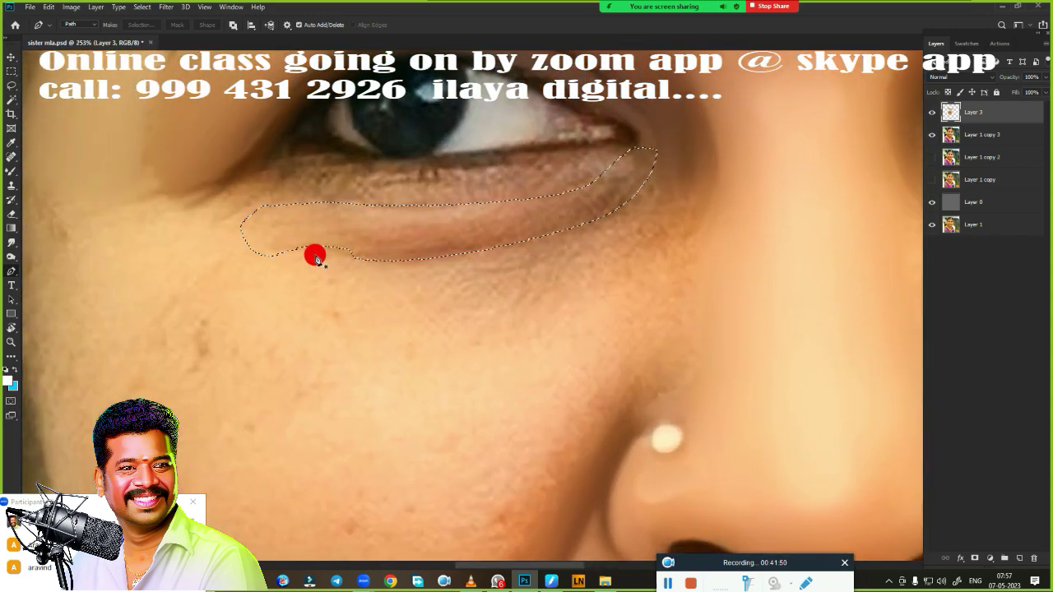
scroll(411, 329, "up", 1)
scroll(442, 362, "up", 1)
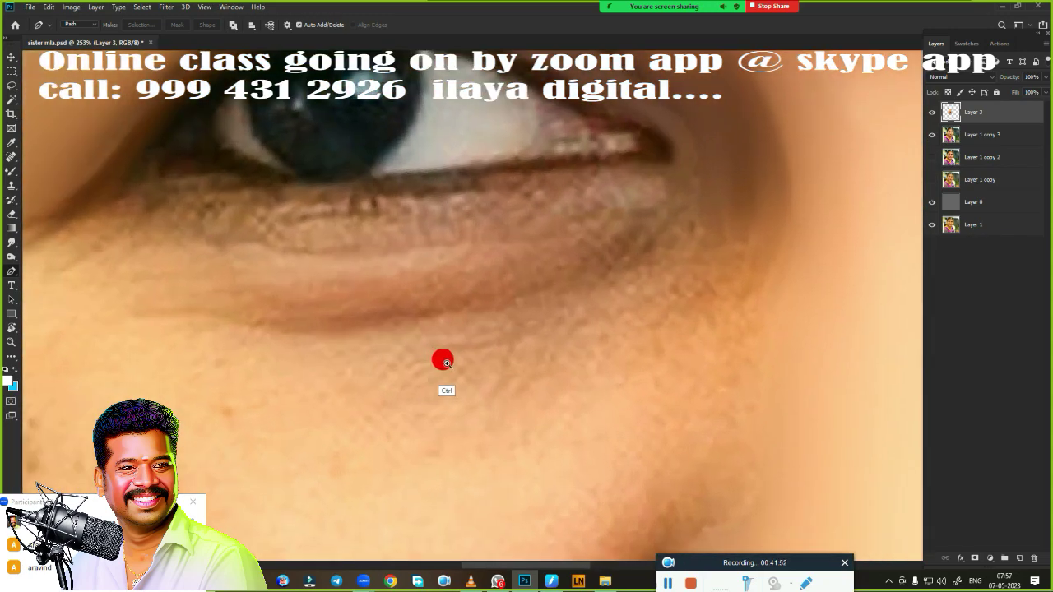
scroll(493, 321, "up", 1)
scroll(527, 313, "down", 1)
scroll(543, 329, "up", 1)
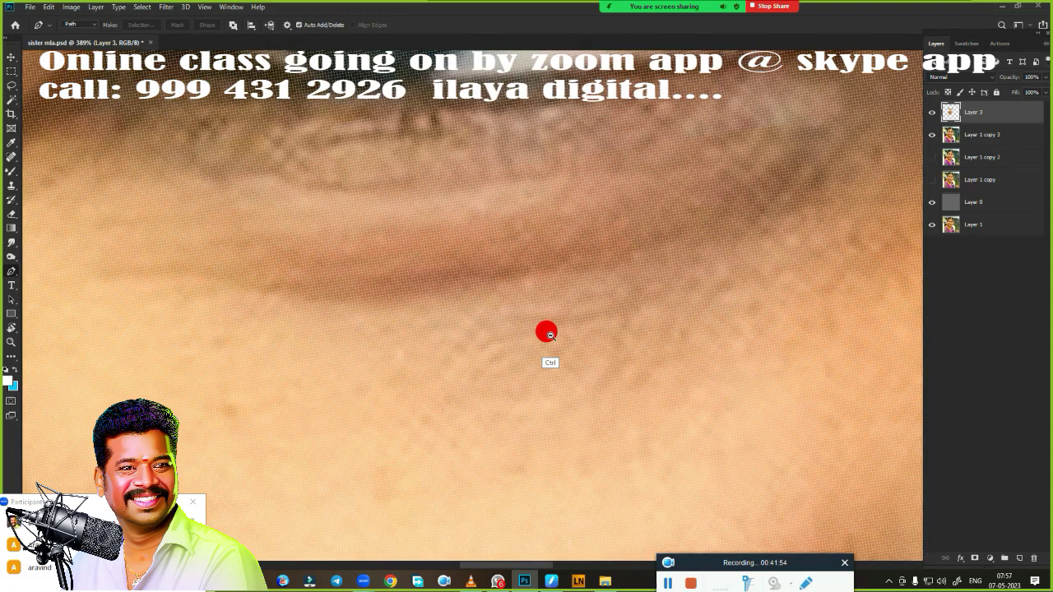
scroll(547, 333, "down", 1)
key("r")
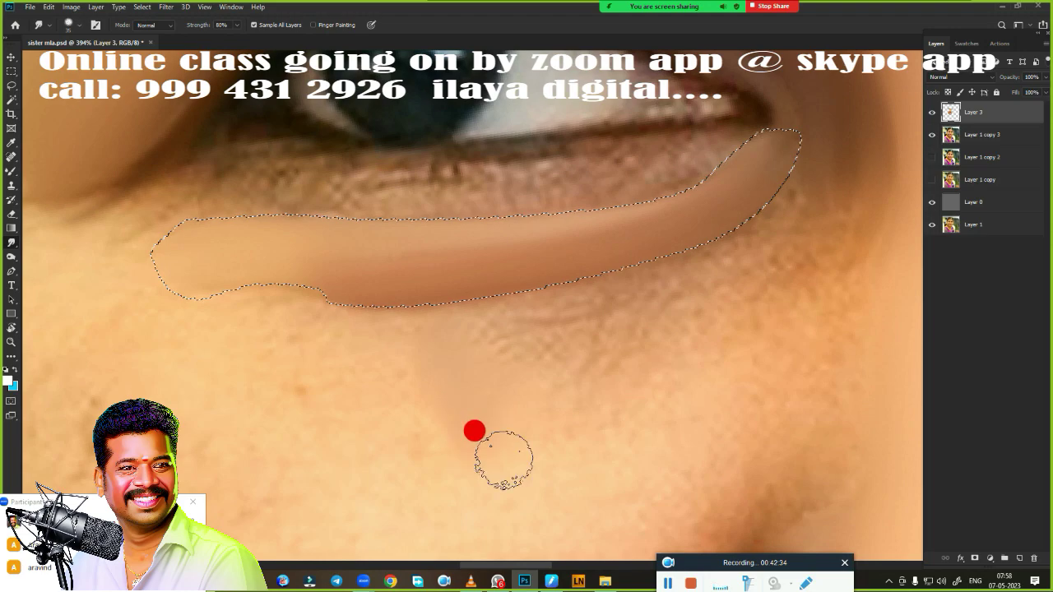
Dismiss the Feather dialog unchanged, deselect the under-eye area and zoom back in on the eye.
key("shift+F6")
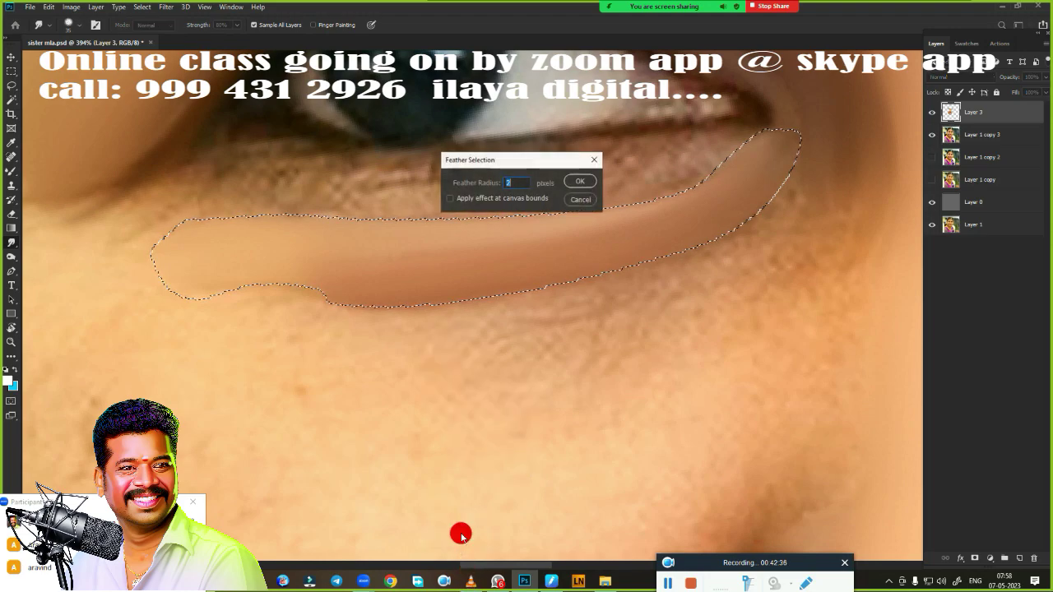
key("Return")
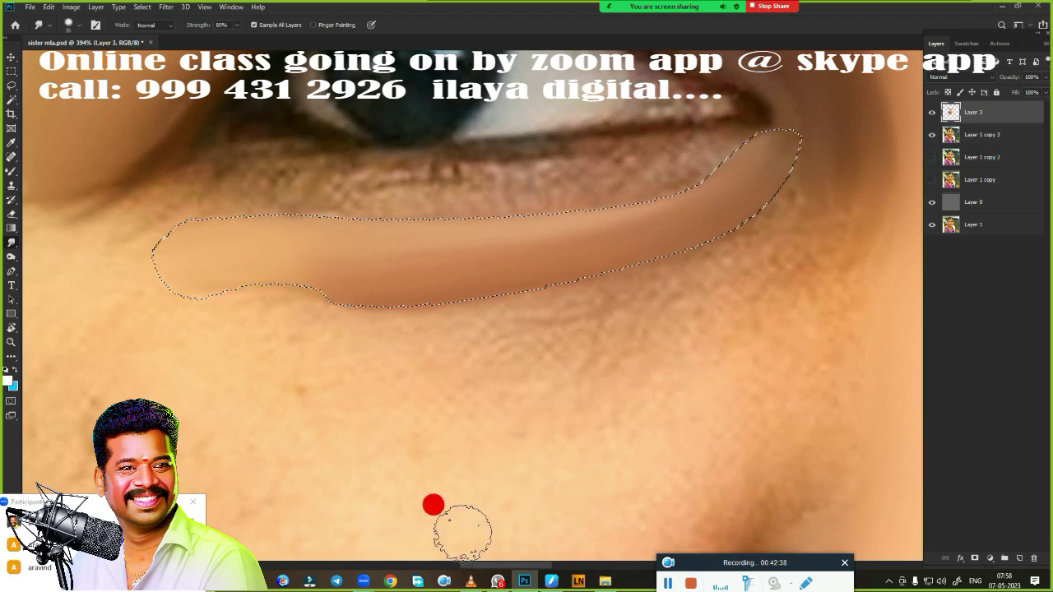
left_click_drag(488, 345, 458, 414)
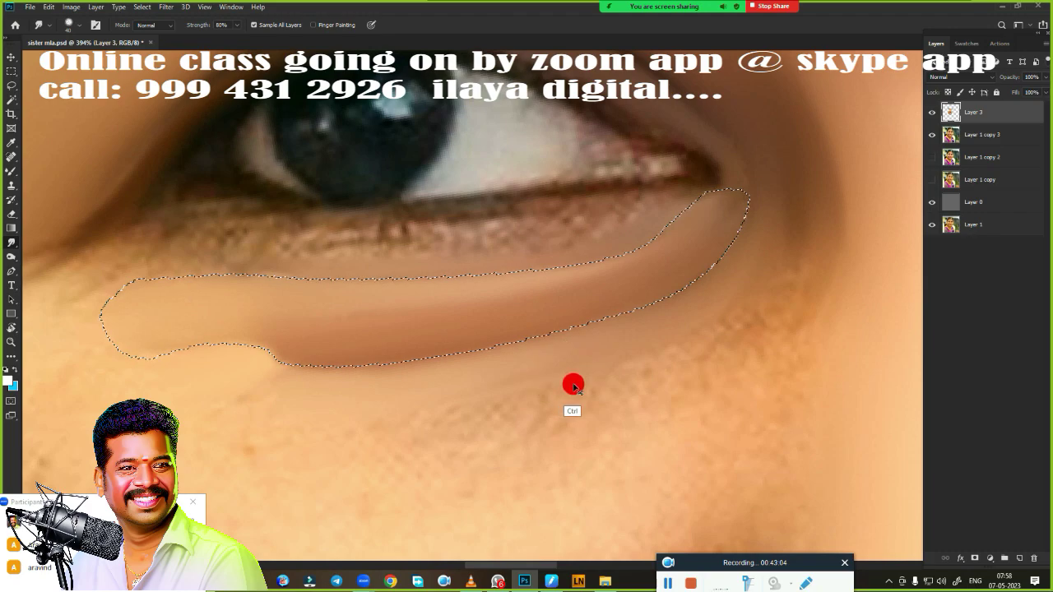
key("ctrl+d")
scroll(580, 390, "down", 3)
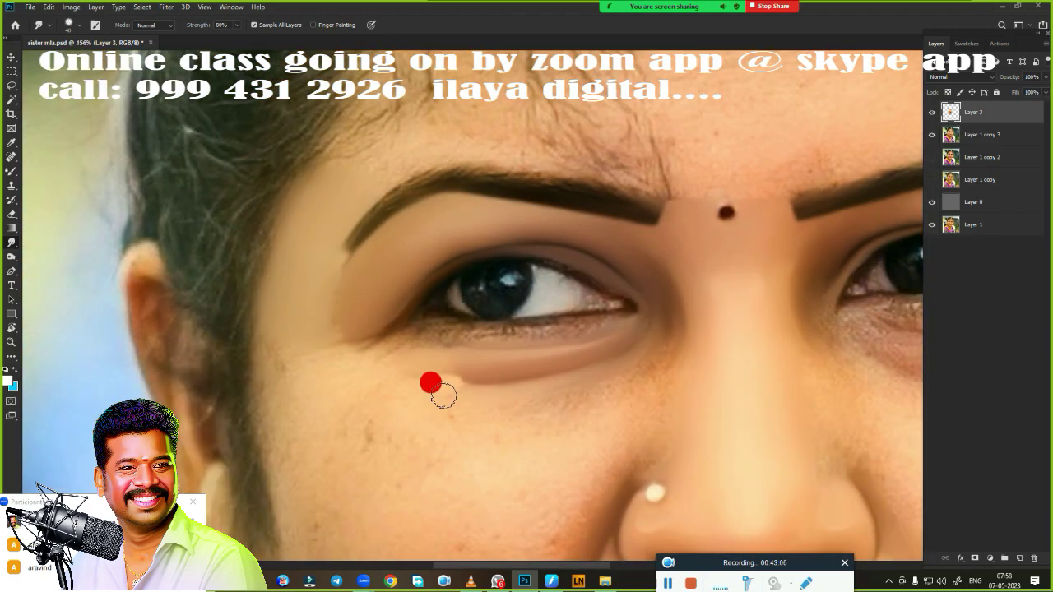
scroll(455, 444, "down", 1)
scroll(455, 444, "down", 2)
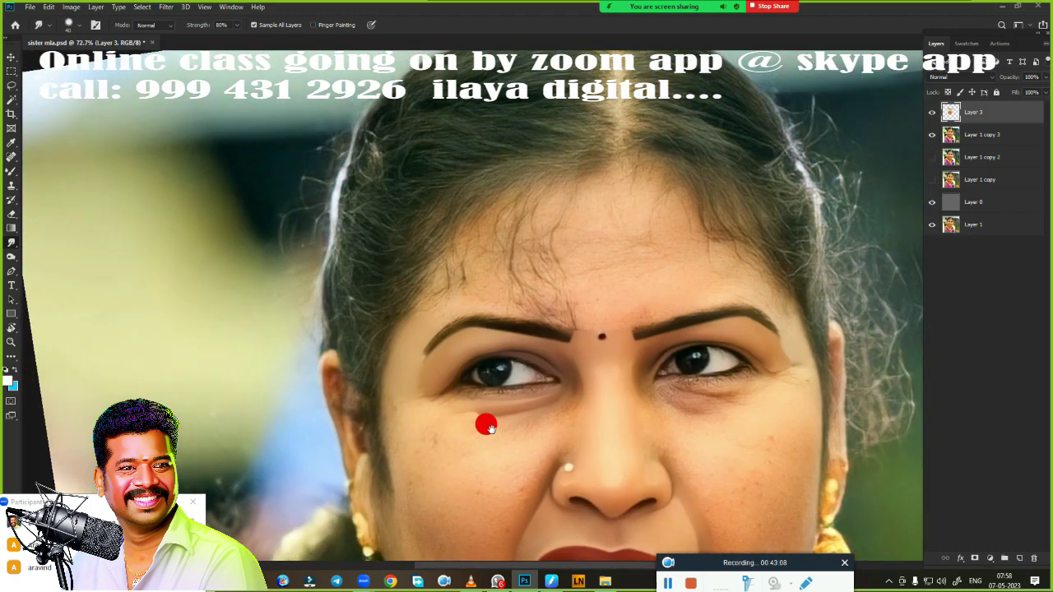
scroll(444, 282, "up", 2)
scroll(463, 288, "up", 2)
scroll(493, 278, "up", 2)
scroll(460, 329, "up", 2)
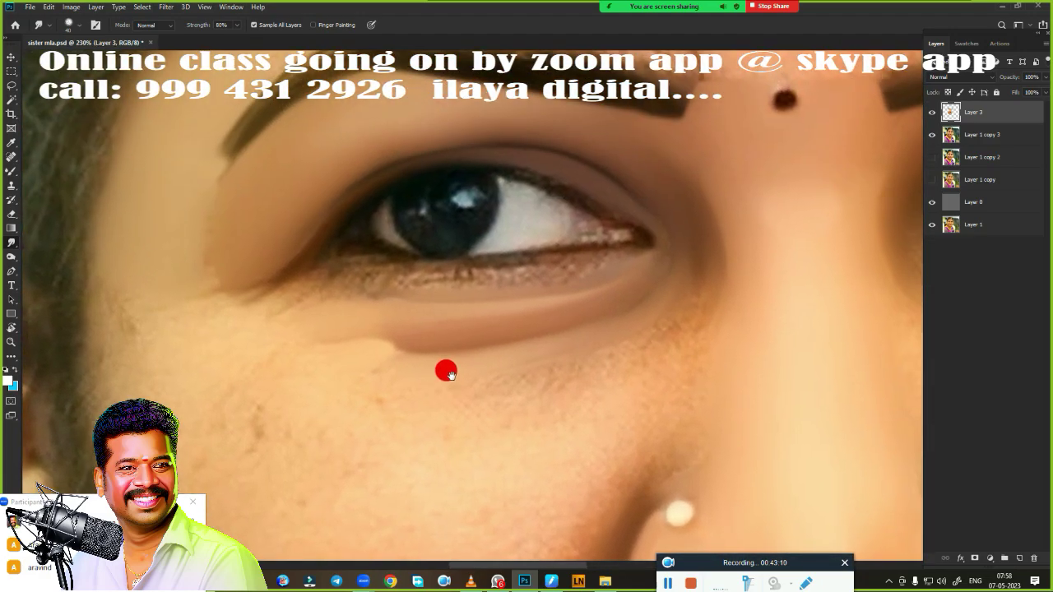
scroll(461, 362, "up", 1)
scroll(494, 361, "up", 1)
scroll(477, 370, "up", 1)
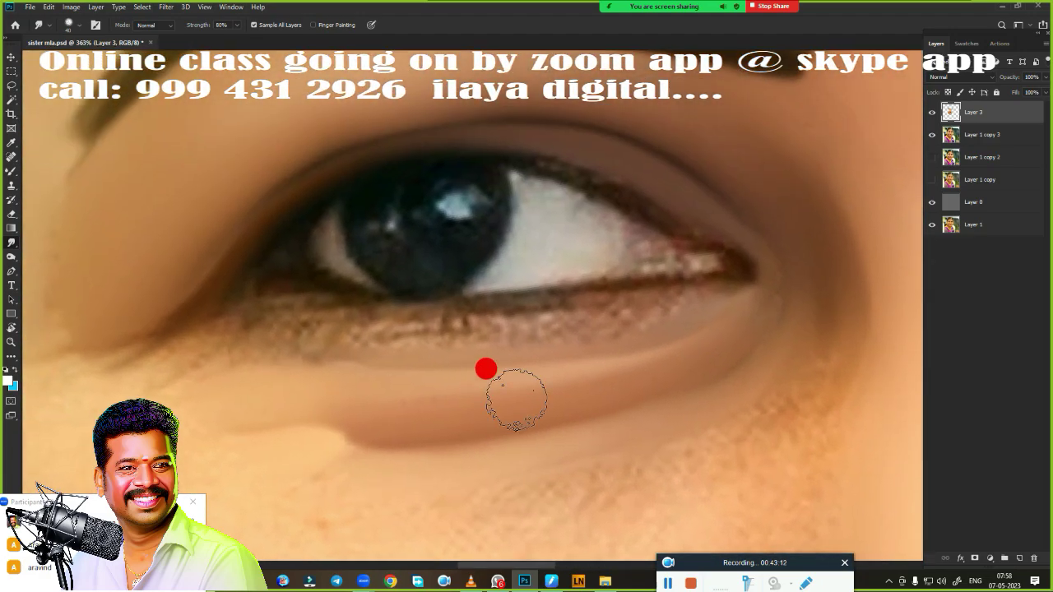
Pen-trace the left eye from its inner corner along the lower lid, outer corner and upper lid, then close the path.
key("p")
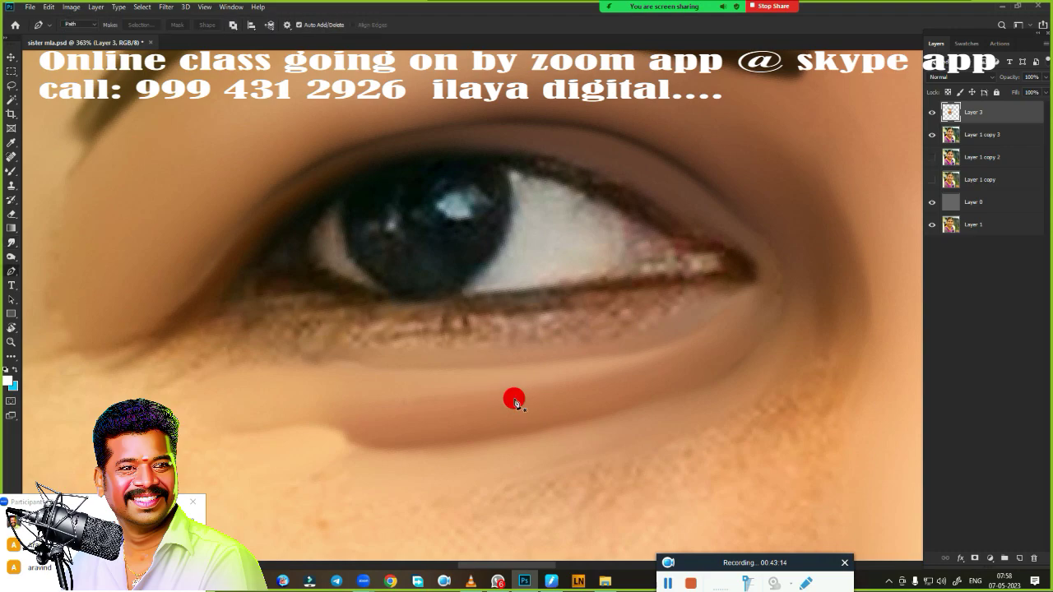
left_click(274, 271)
left_click_drag(450, 310, 554, 304)
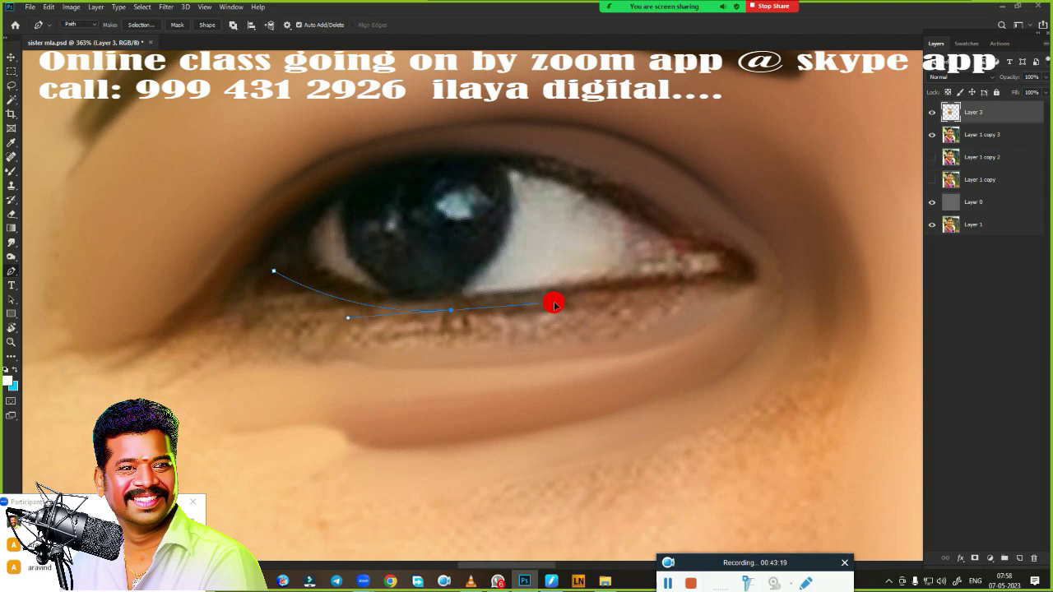
left_click(719, 284)
left_click_drag(742, 252, 723, 238)
left_click_drag(700, 220, 738, 254)
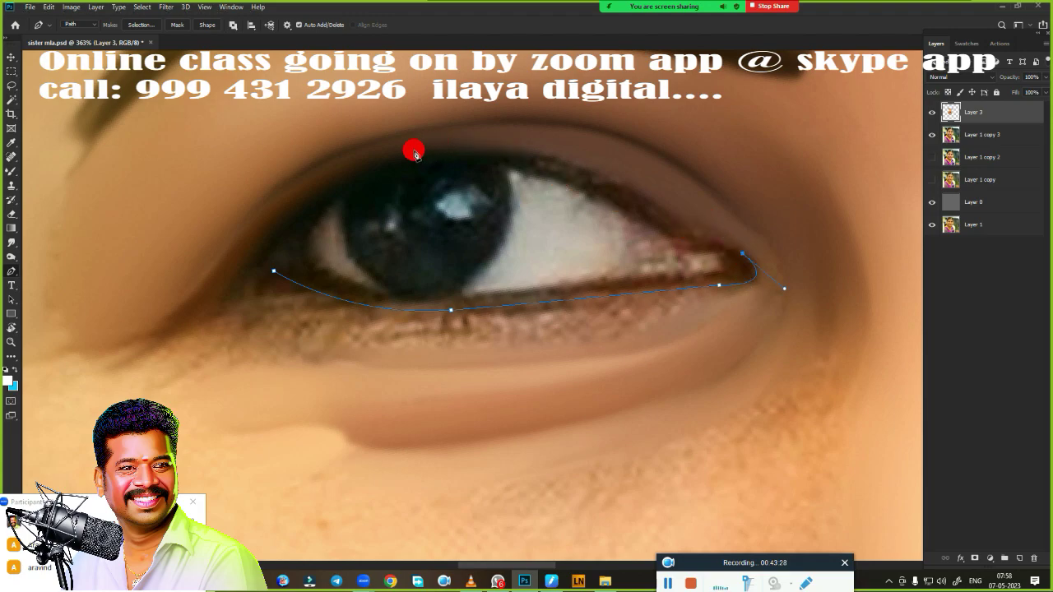
mouse_move(401, 155)
left_mouse_down()
mouse_move(251, 206)
mouse_move(230, 196)
left_mouse_up()
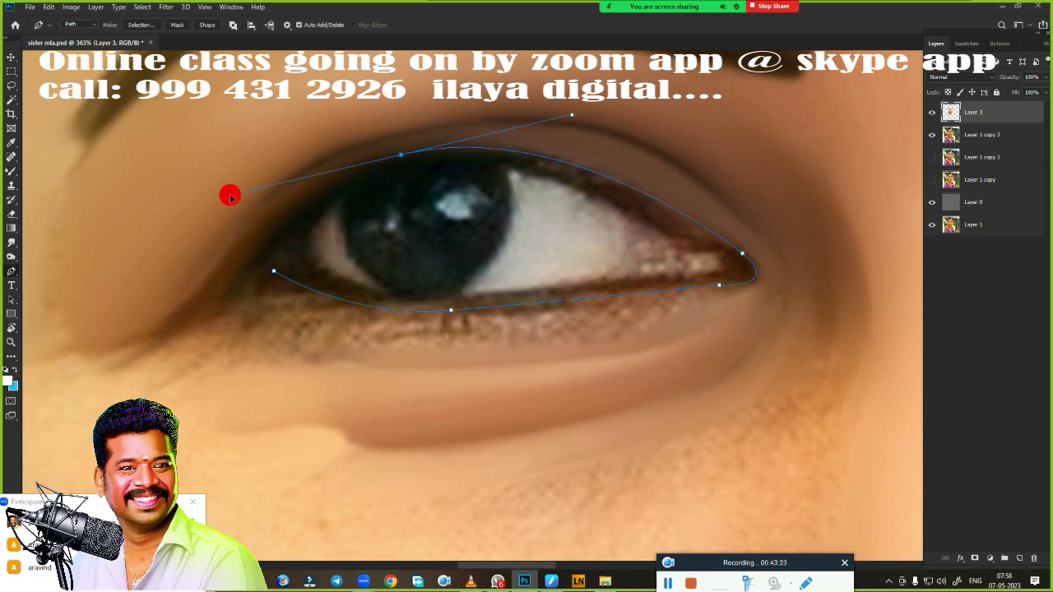
left_click(400, 154)
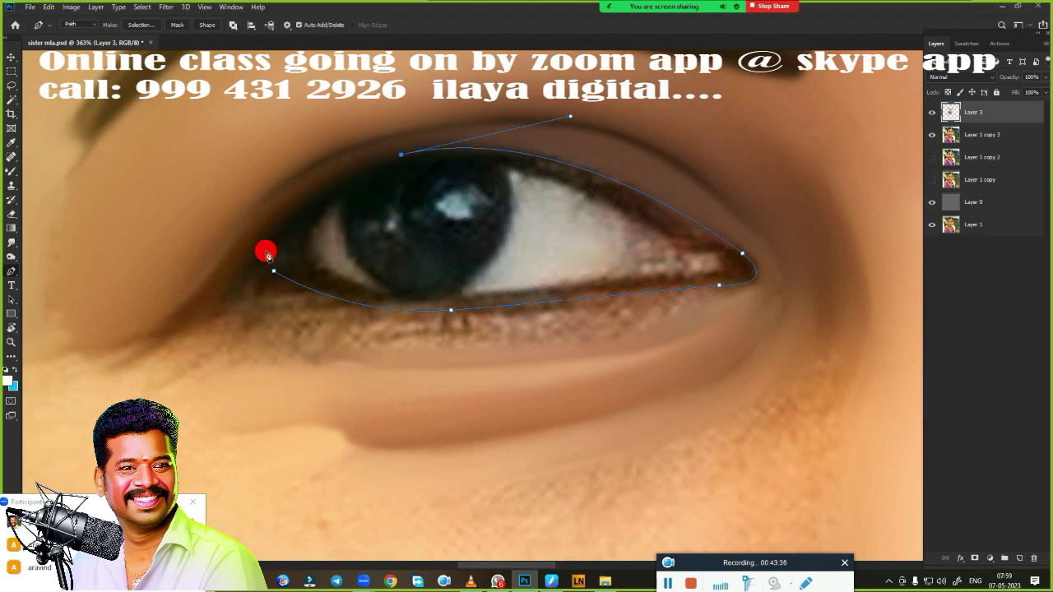
mouse_move(260, 251)
left_mouse_down()
mouse_move(252, 288)
mouse_move(225, 319)
left_mouse_up()
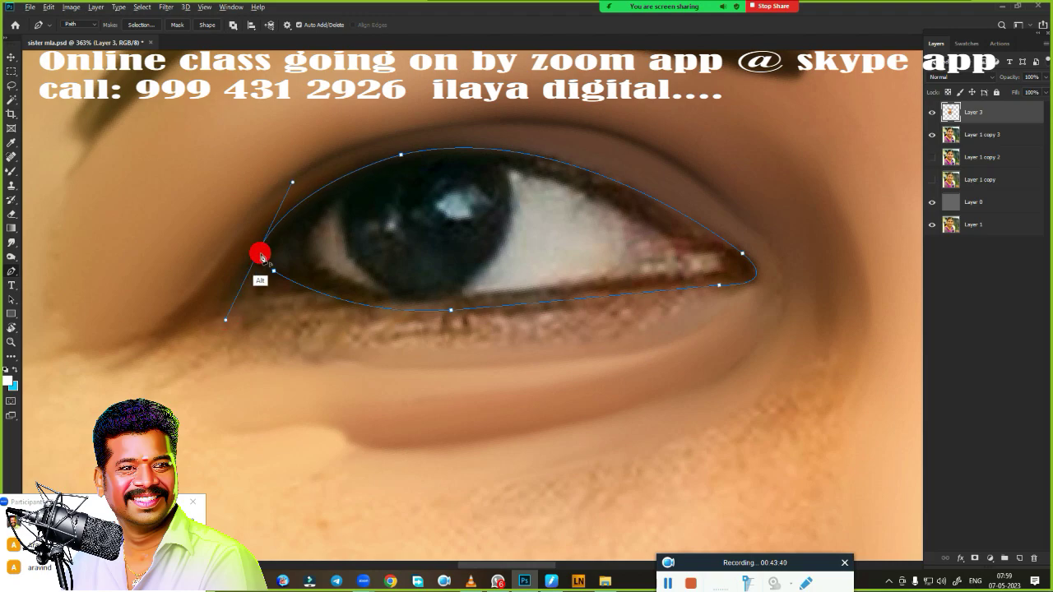
left_click(273, 270)
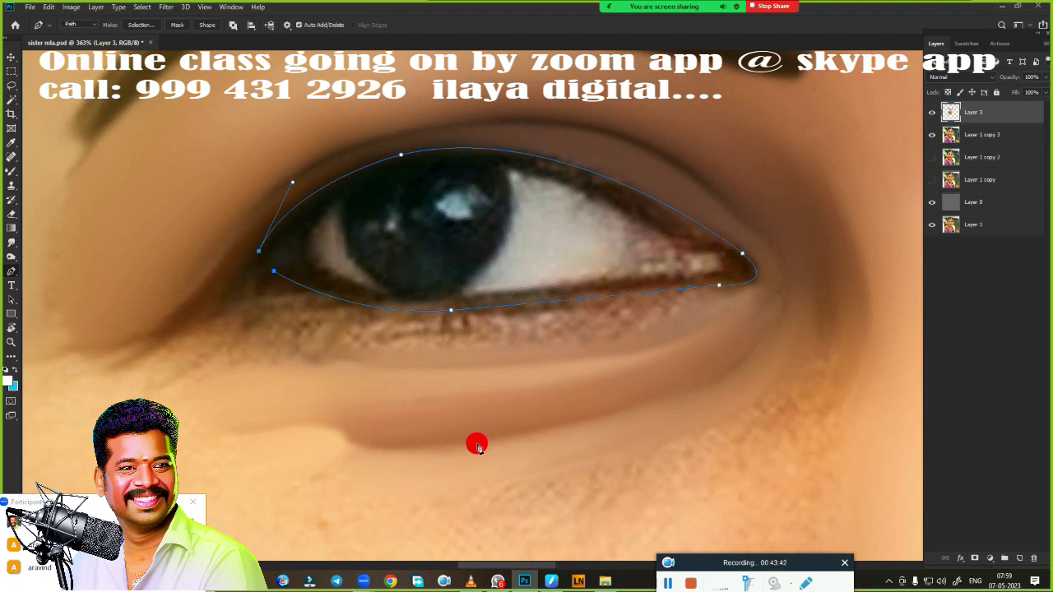
Convert the eye path to a feathered selection and switch to the Very Wet, Light Mix Mixer Brush.
key("ctrl+Return")
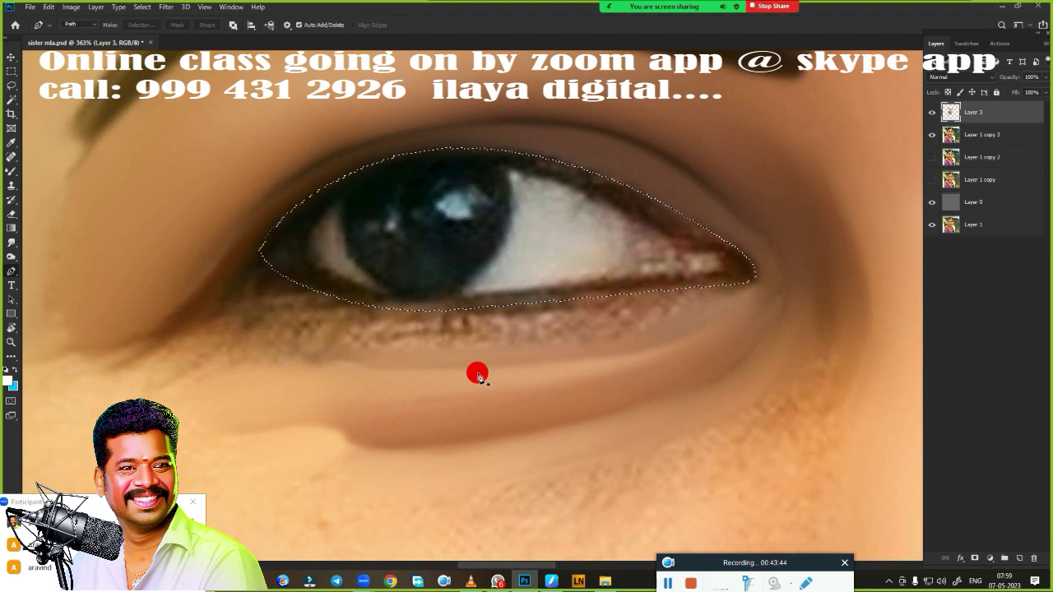
key("shift+F6")
key("Return")
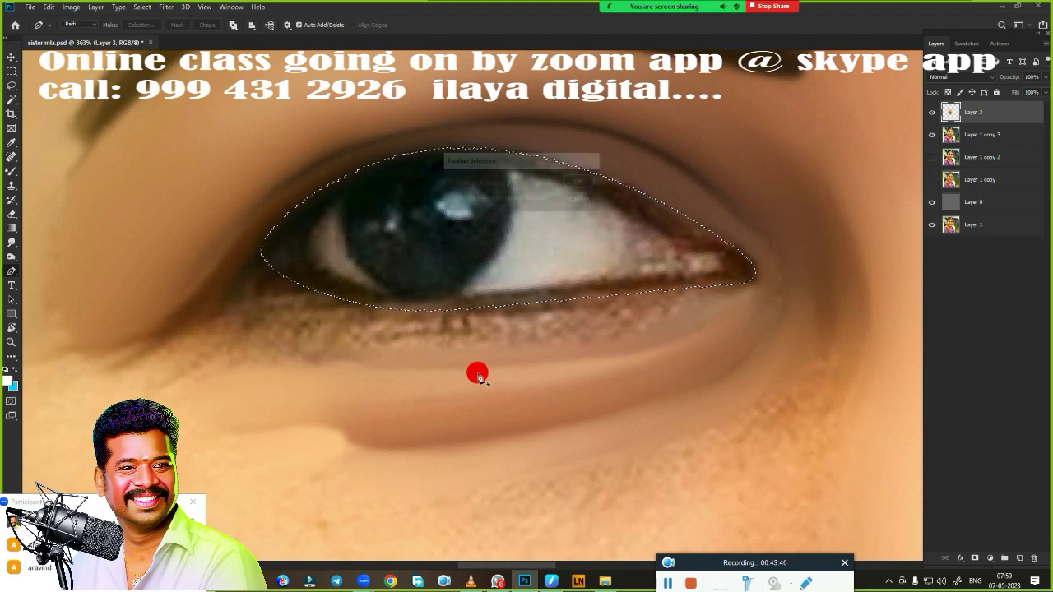
key("b")
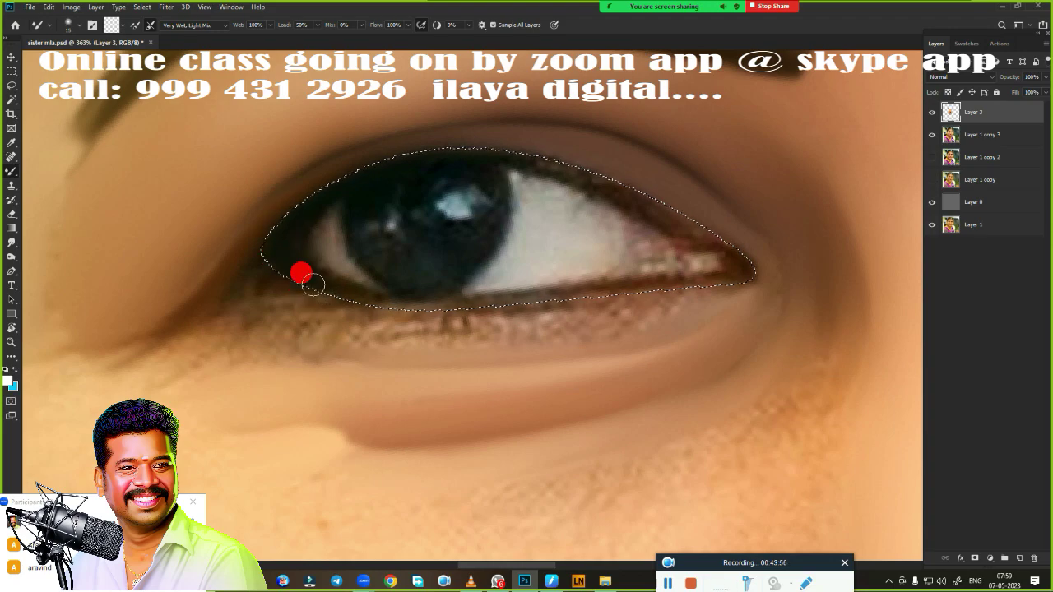
Blend dark paint along the lower lid, upper lid and outer corner inside the left-eye selection.
left_click_drag(312, 284, 392, 304)
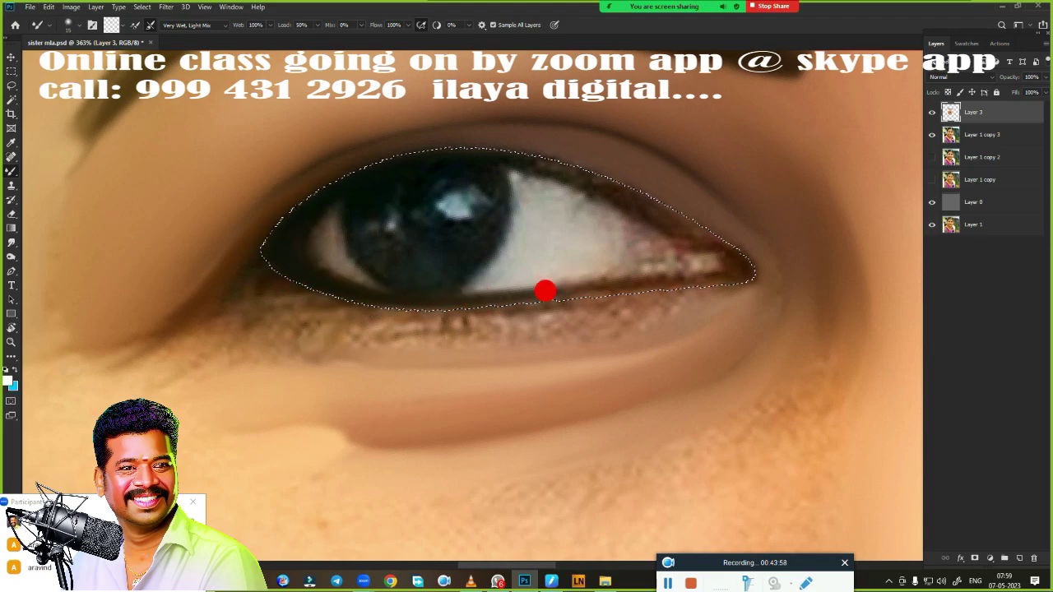
left_click_drag(467, 319, 442, 351)
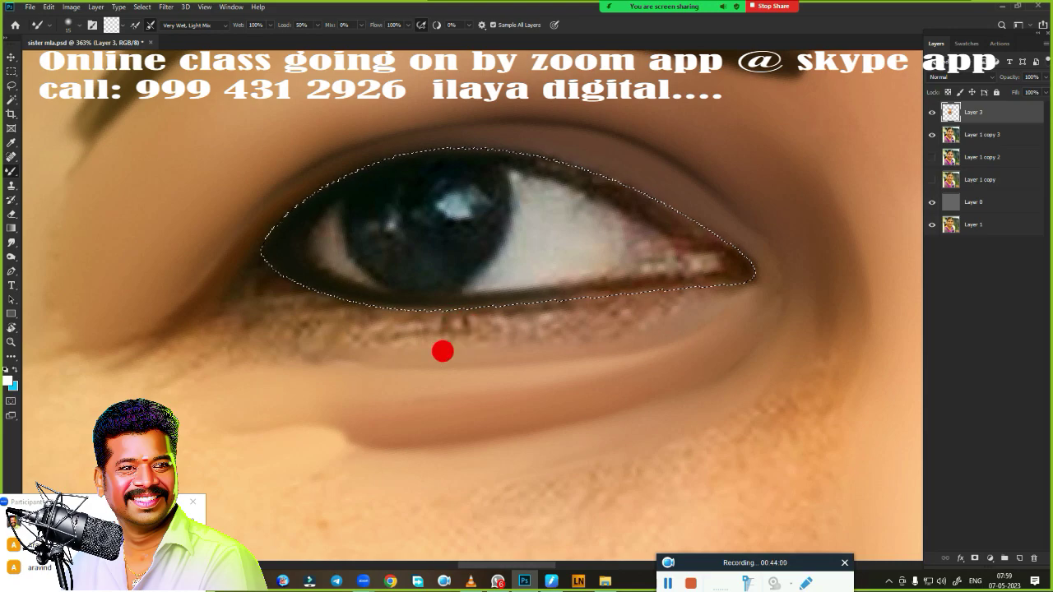
key("ctrl+d")
left_click(671, 490)
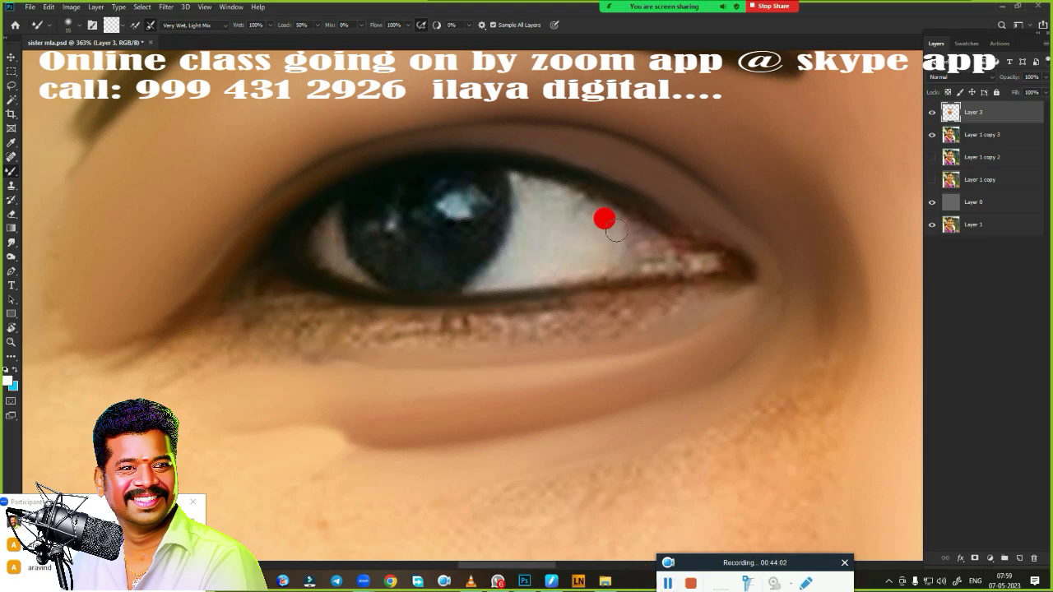
key("ctrl+shift+d")
mouse_move(606, 204)
left_mouse_down()
mouse_move(560, 221)
mouse_move(486, 167)
mouse_move(369, 158)
mouse_move(456, 156)
mouse_move(486, 192)
mouse_move(414, 158)
left_mouse_up()
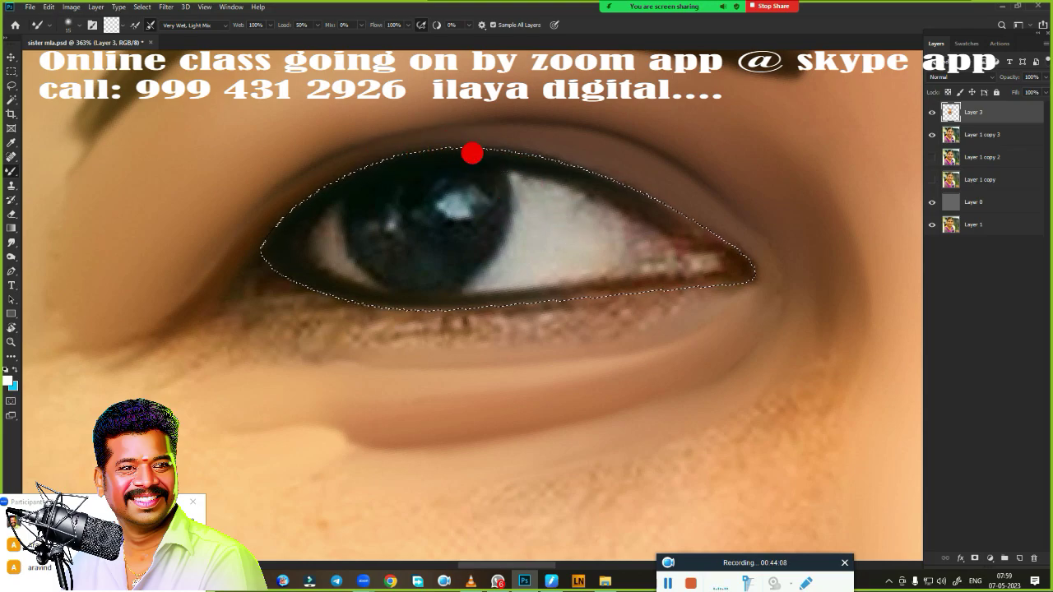
mouse_move(651, 285)
left_mouse_down()
mouse_move(664, 357)
mouse_move(677, 367)
mouse_move(265, 452)
mouse_move(279, 437)
mouse_move(254, 455)
mouse_move(354, 426)
mouse_move(398, 428)
mouse_move(625, 387)
mouse_move(394, 283)
mouse_move(239, 271)
left_mouse_up()
left_click_drag(700, 252, 426, 159)
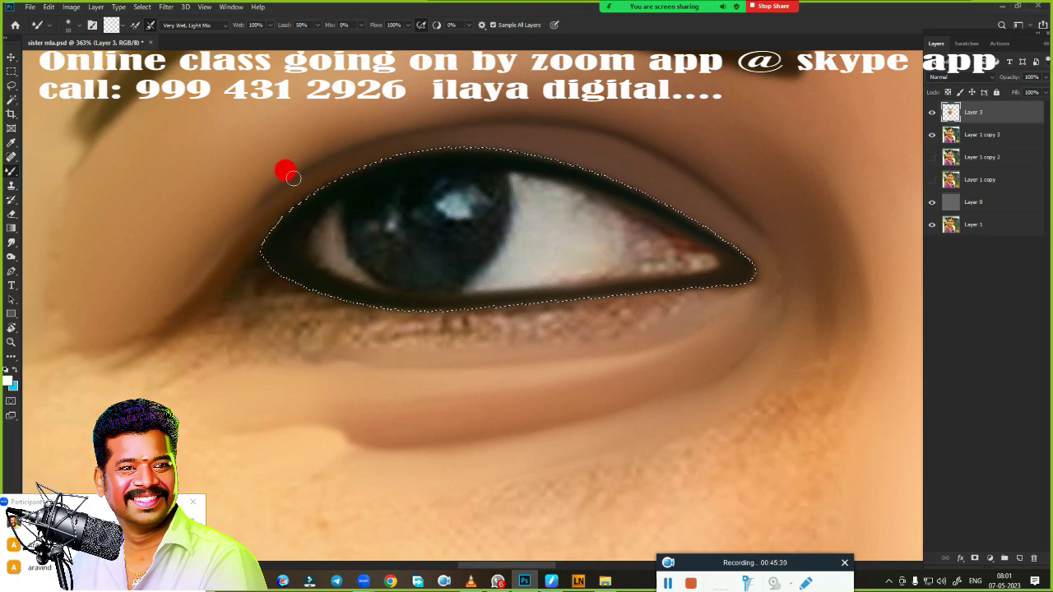
Paint a bolder lower-lid line with an enlarged Mixer Brush, then smudge the skin beneath the eye.
scroll(428, 313, "down", 3)
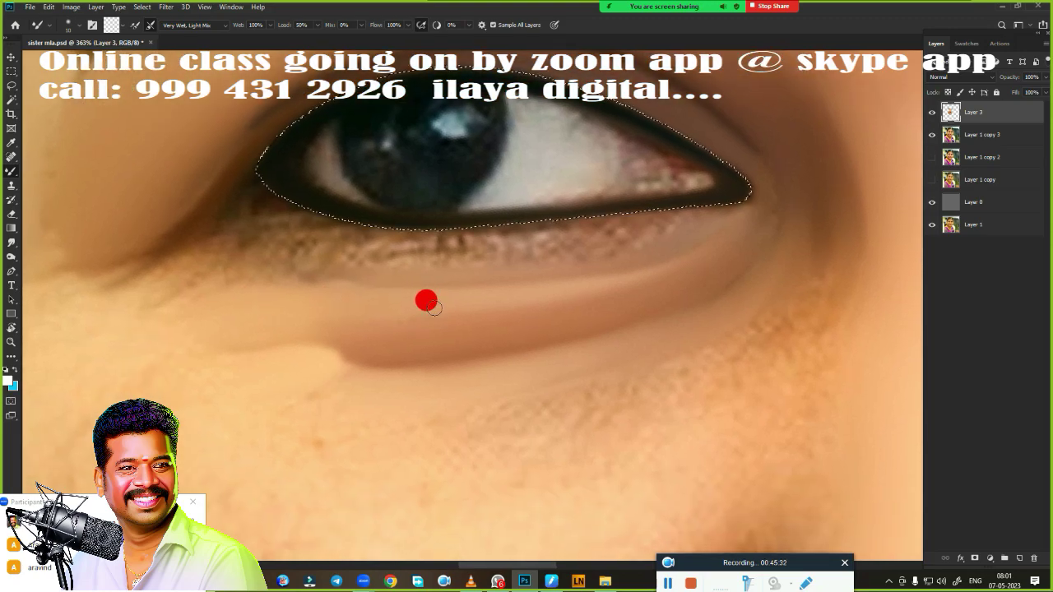
key("bracketright")
key("bracketright")
key("bracketright")
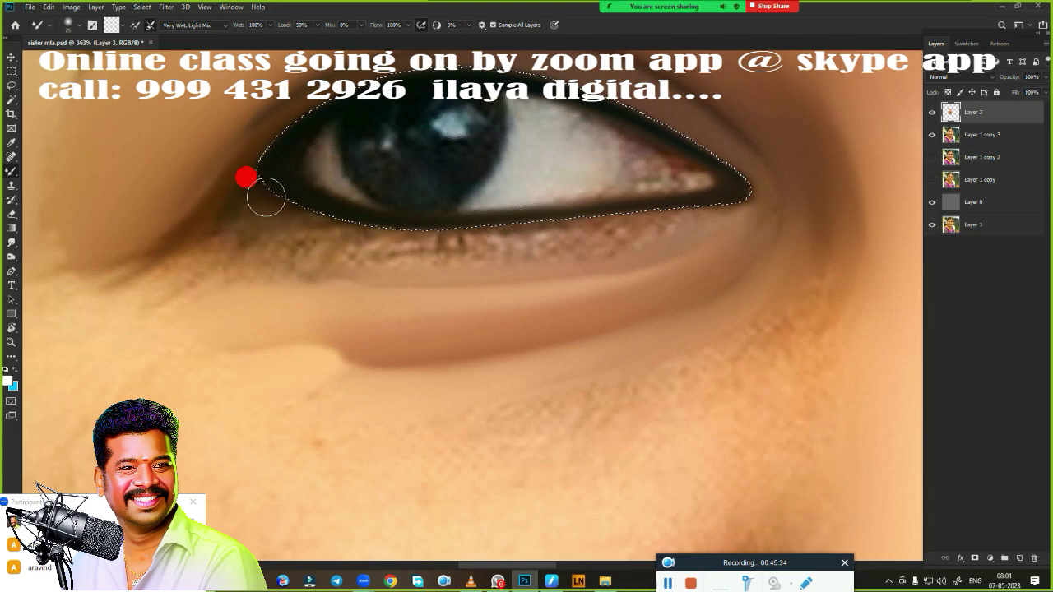
mouse_move(344, 212)
left_mouse_down()
mouse_move(512, 214)
mouse_move(726, 192)
mouse_move(733, 176)
mouse_move(735, 205)
mouse_move(743, 211)
mouse_move(752, 176)
mouse_move(753, 195)
left_mouse_up()
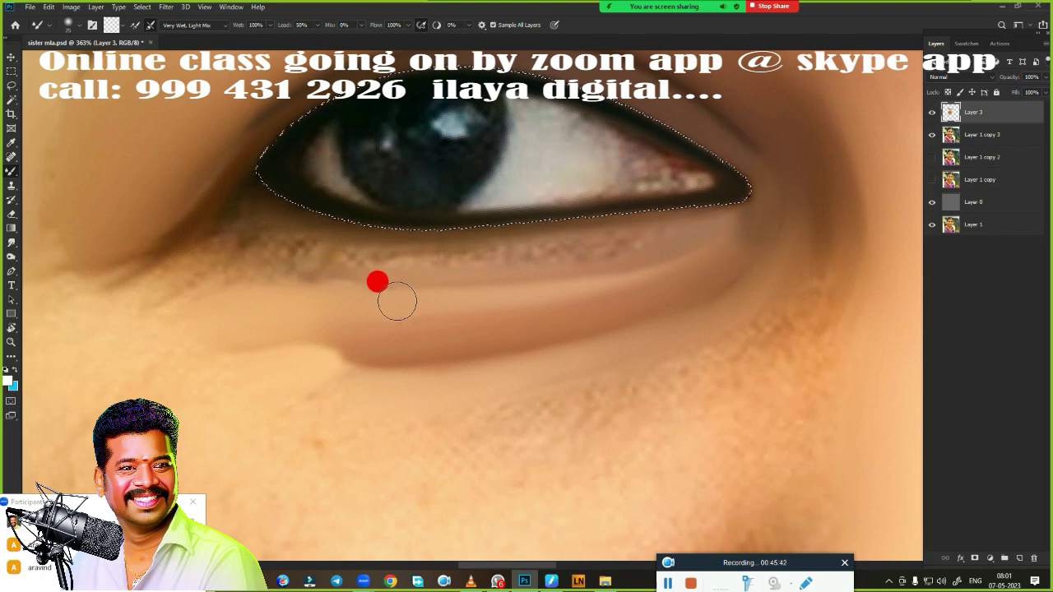
key("r")
mouse_move(399, 299)
left_mouse_down()
mouse_move(406, 292)
mouse_move(208, 263)
mouse_move(191, 280)
mouse_move(219, 239)
mouse_move(329, 252)
mouse_move(267, 239)
mouse_move(369, 252)
mouse_move(559, 247)
mouse_move(712, 223)
mouse_move(658, 244)
mouse_move(301, 275)
mouse_move(444, 258)
mouse_move(351, 250)
left_mouse_up()
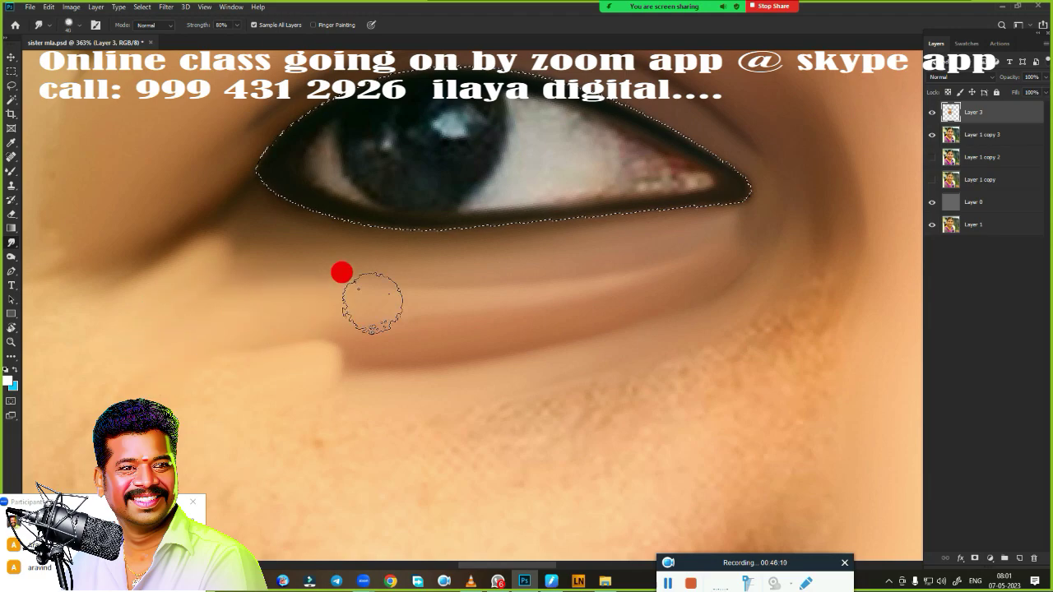
Smudge the skin below the left eye's outer corner, then just under the eye and across the upper cheek.
left_click_drag(766, 218, 775, 276)
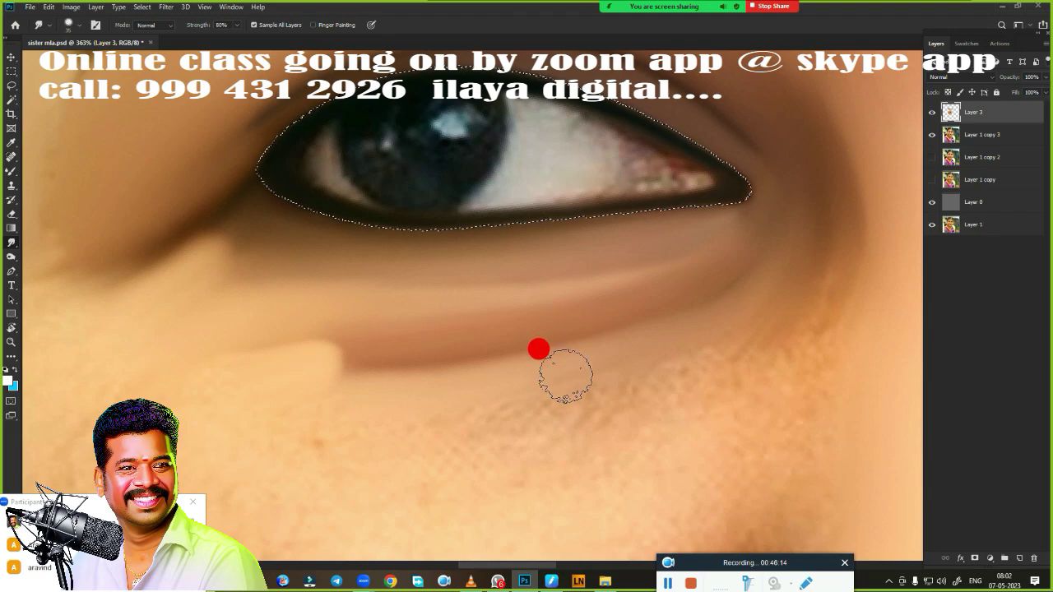
left_click_drag(611, 348, 499, 368)
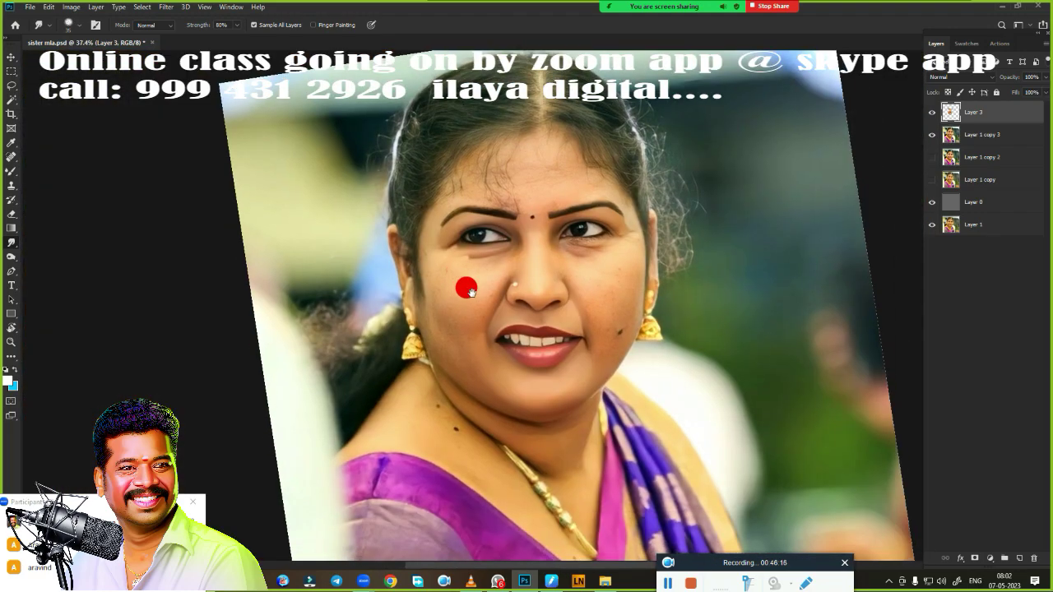
left_click_drag(489, 294, 526, 325)
mouse_move(434, 228)
left_mouse_down()
mouse_move(459, 260)
mouse_move(468, 235)
mouse_move(506, 277)
mouse_move(545, 416)
mouse_move(425, 294)
left_mouse_up()
mouse_move(388, 252)
left_mouse_down()
mouse_move(366, 227)
mouse_move(378, 223)
mouse_move(350, 245)
mouse_move(357, 296)
mouse_move(340, 305)
mouse_move(331, 291)
mouse_move(362, 240)
mouse_move(395, 277)
mouse_move(583, 332)
mouse_move(628, 360)
mouse_move(401, 321)
mouse_move(371, 329)
mouse_move(390, 371)
mouse_move(575, 357)
mouse_move(596, 394)
left_mouse_up()
Switch back to the Mixer Brush on Layer 3, zoomed in on the left eye, and enlarge the brush.
scroll(583, 230, "down", 2)
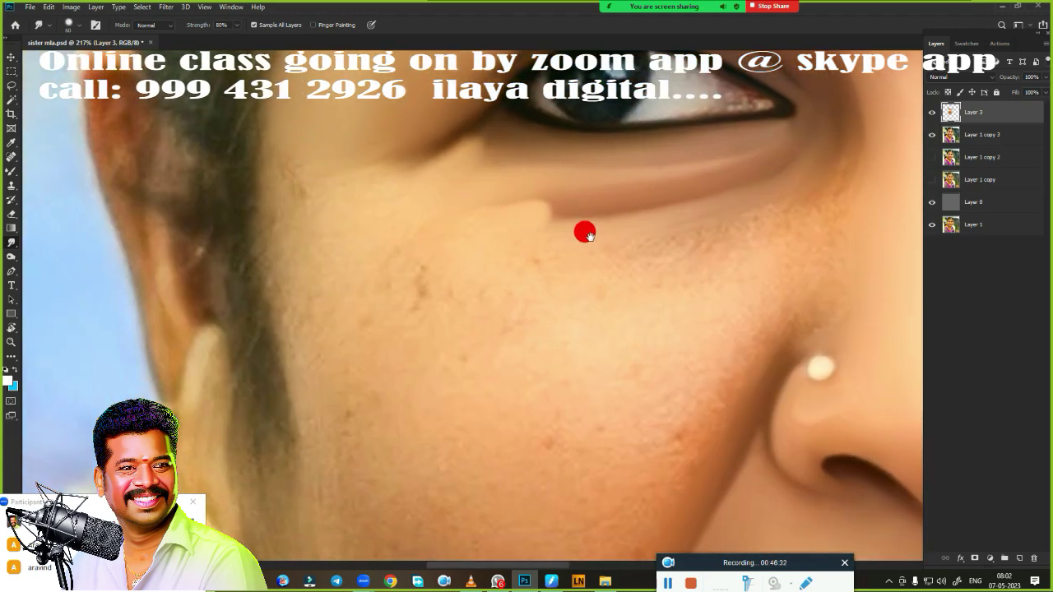
scroll(416, 357, "down", 2)
scroll(390, 326, "down", 1)
scroll(621, 227, "up", 1)
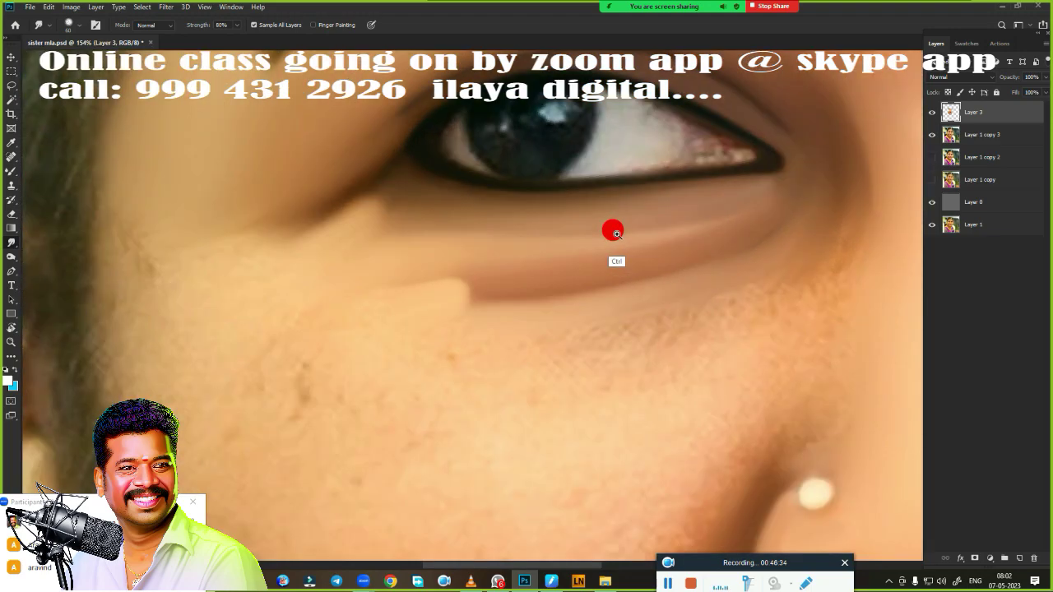
scroll(611, 228, "up", 1)
scroll(567, 275, "up", 1)
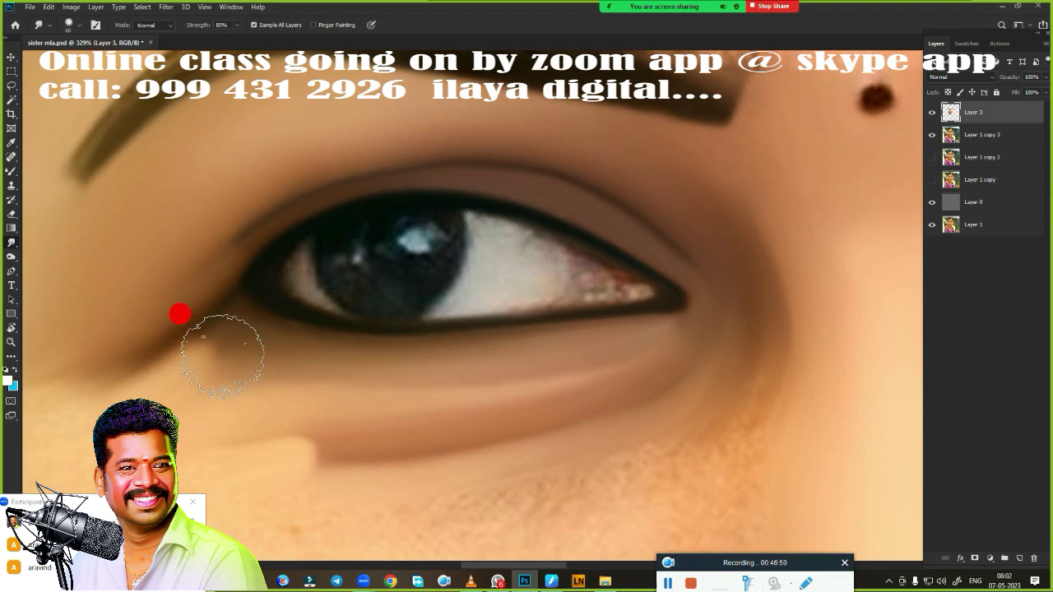
key("b")
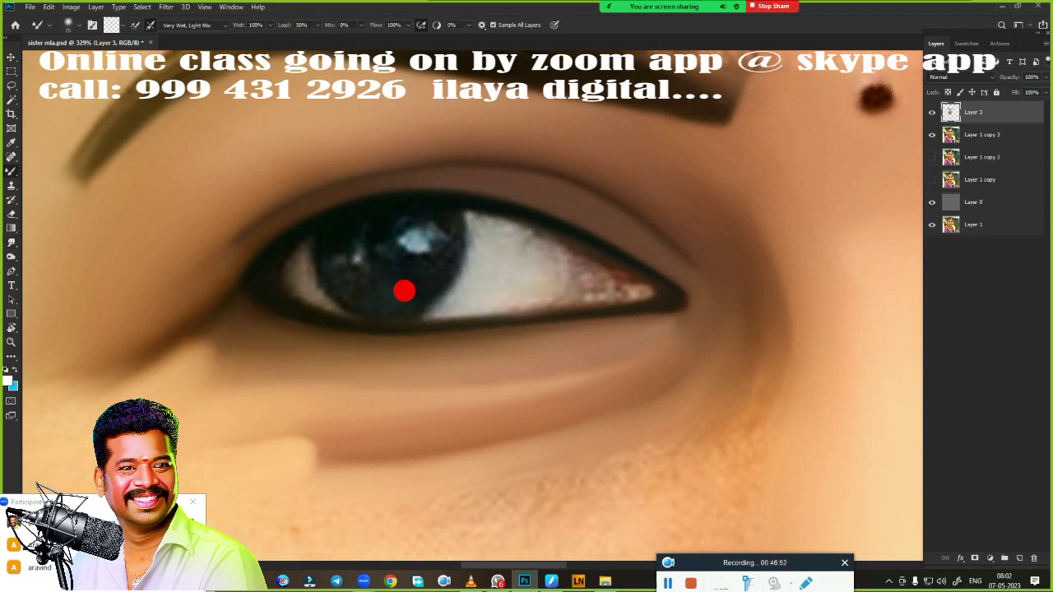
key("ctrl+minus")
key("ctrl+minus")
key("ctrl+minus")
key("ctrl+minus")
key("ctrl+plus")
key("ctrl+plus")
key("ctrl+plus")
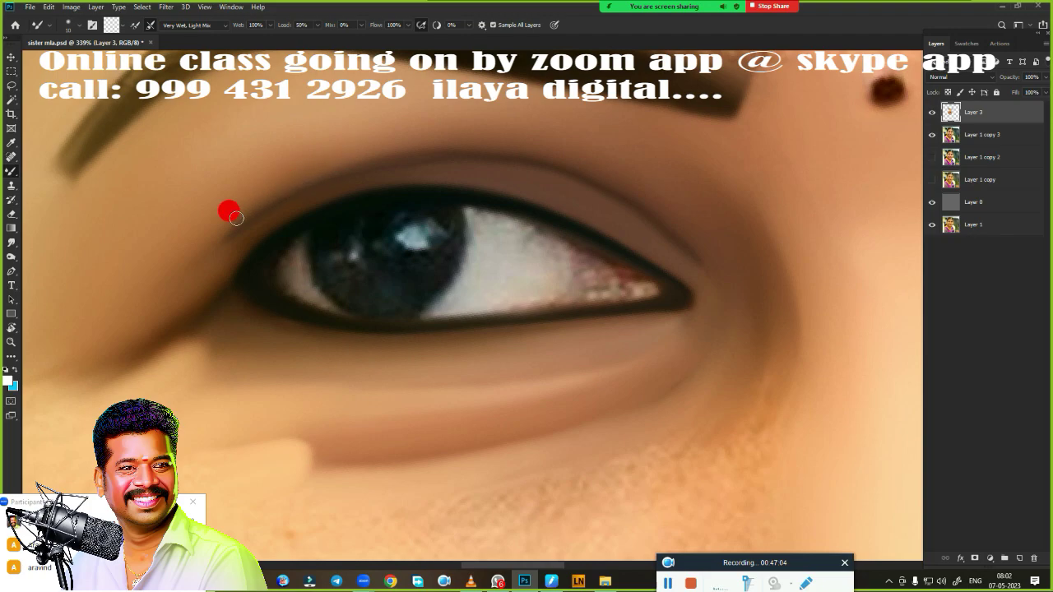
key("bracketright")
key("bracketright")
key("bracketright")
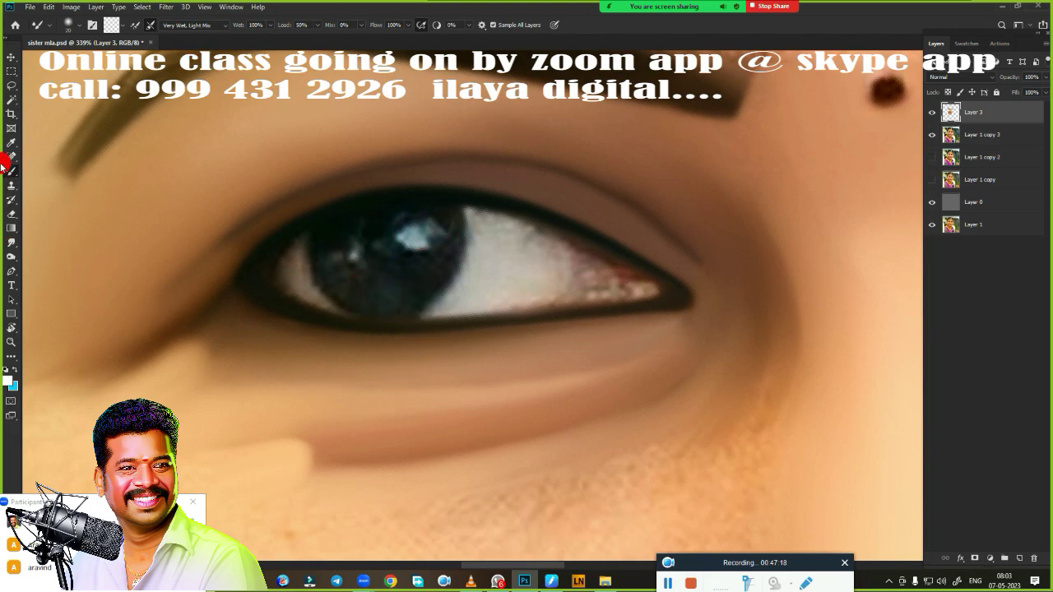
Draw a perfect-circle elliptical marquee around the left iris and nudge it up and right into place.
left_click(11, 72)
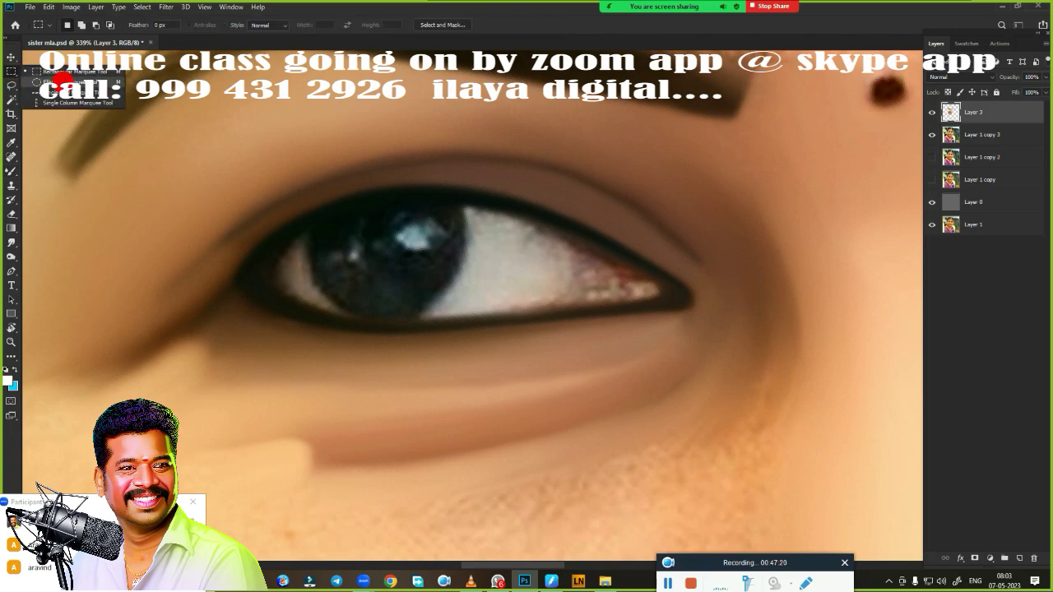
left_click(64, 82)
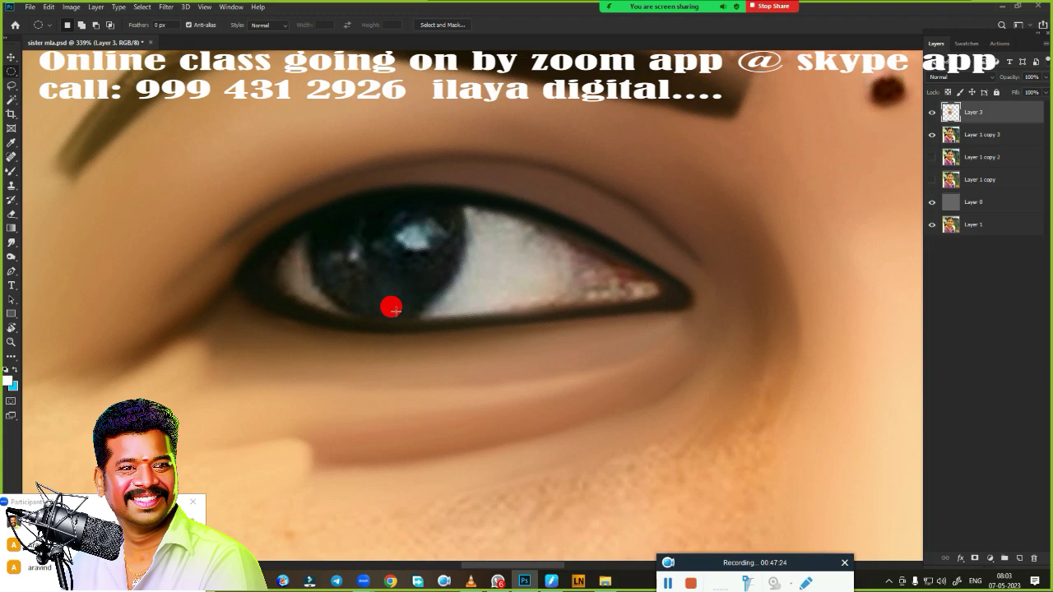
key("shift")
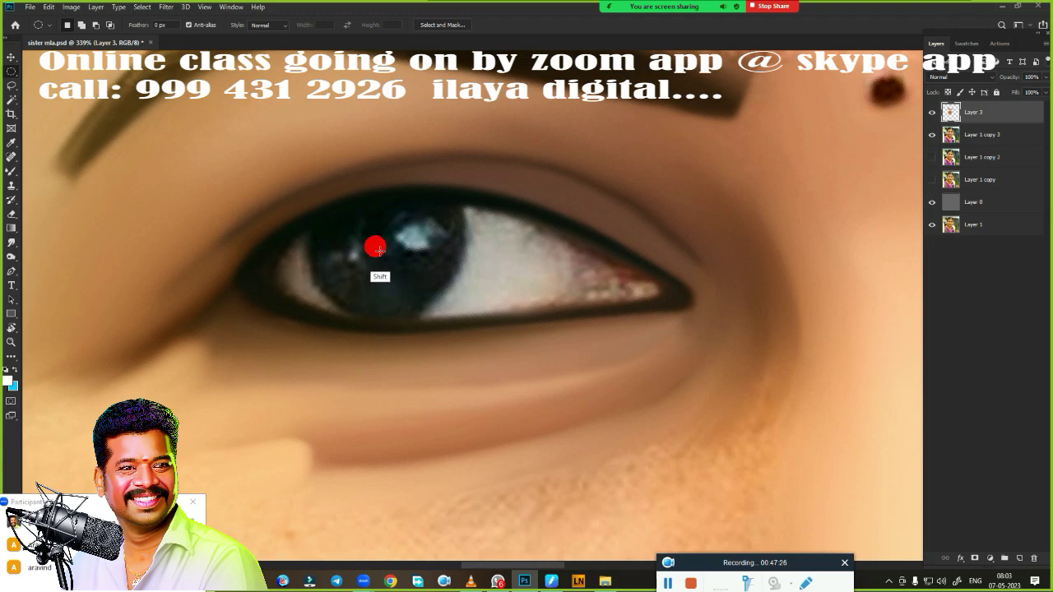
left_click_drag(378, 250, 473, 366)
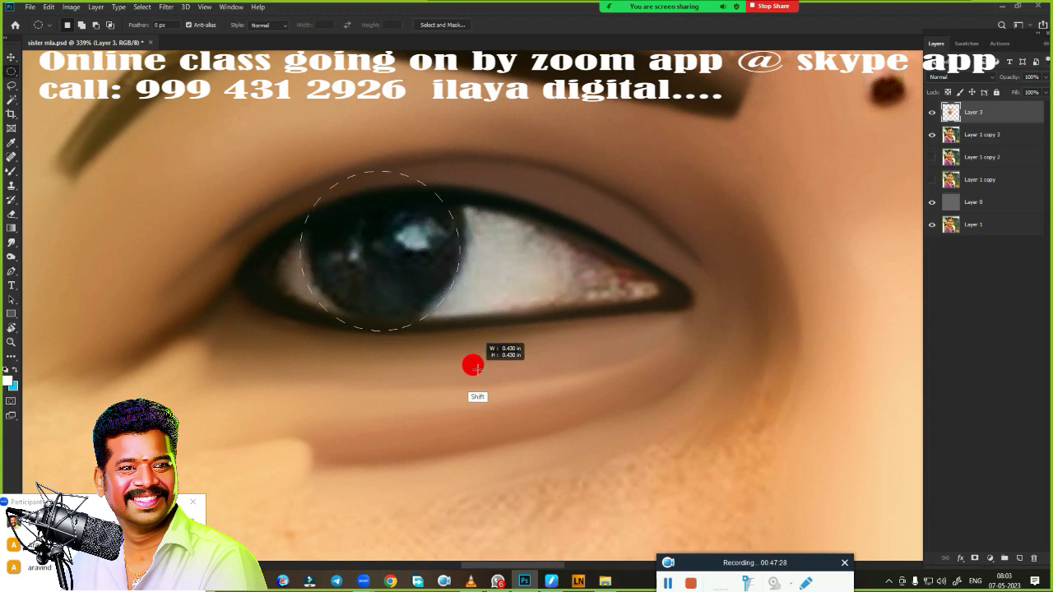
left_click_drag(475, 367, 474, 364)
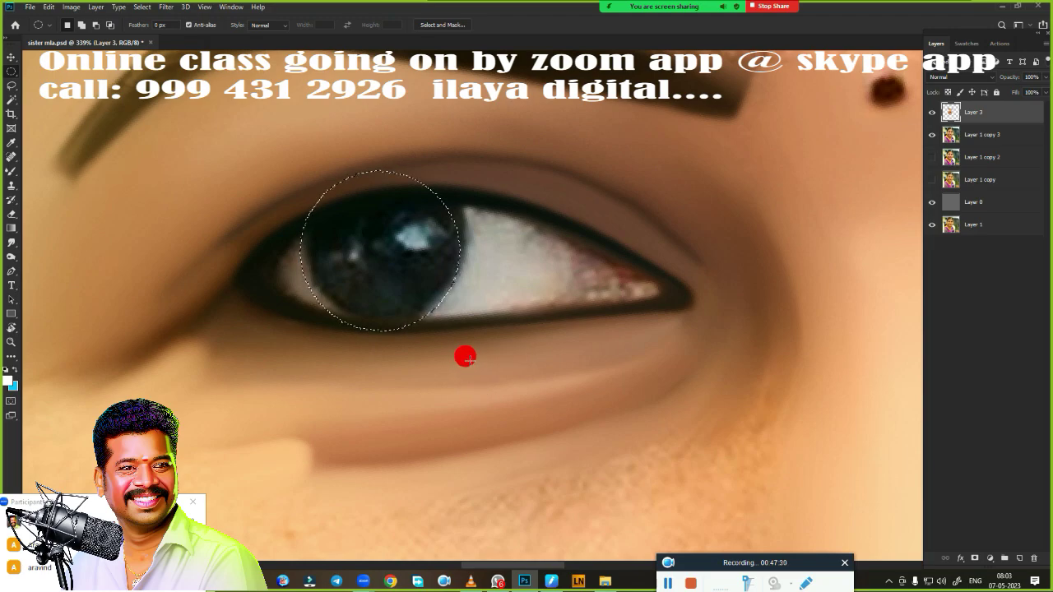
key("Up")
key("Up")
key("Up")
key("Right")
key("Right")
key("Right")
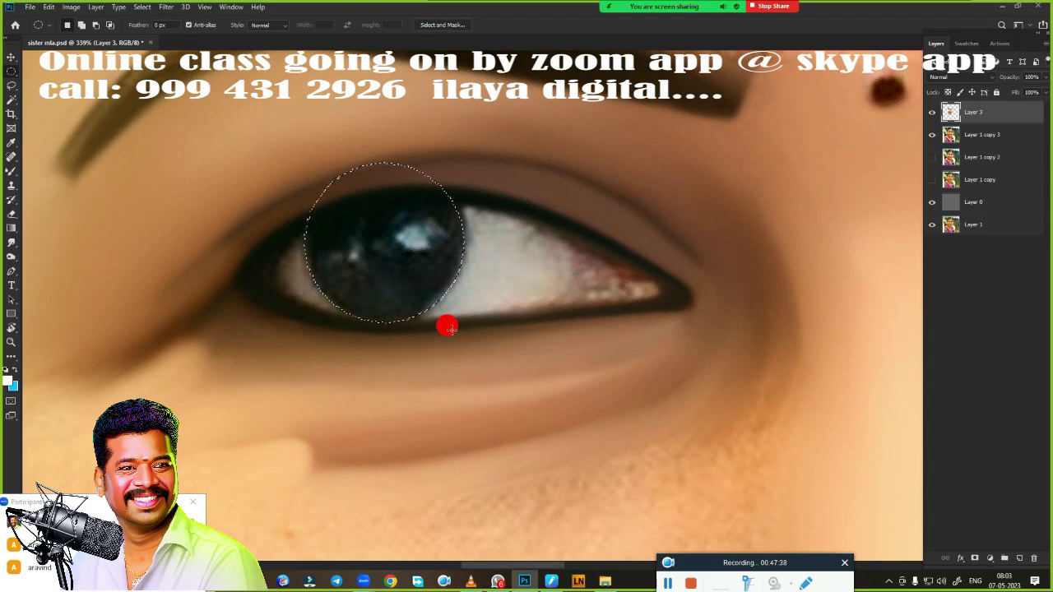
Smudge the iris into an even dark disc with two soft round highlights, then feather the selection 2 px.
scroll(437, 353, "up", 2)
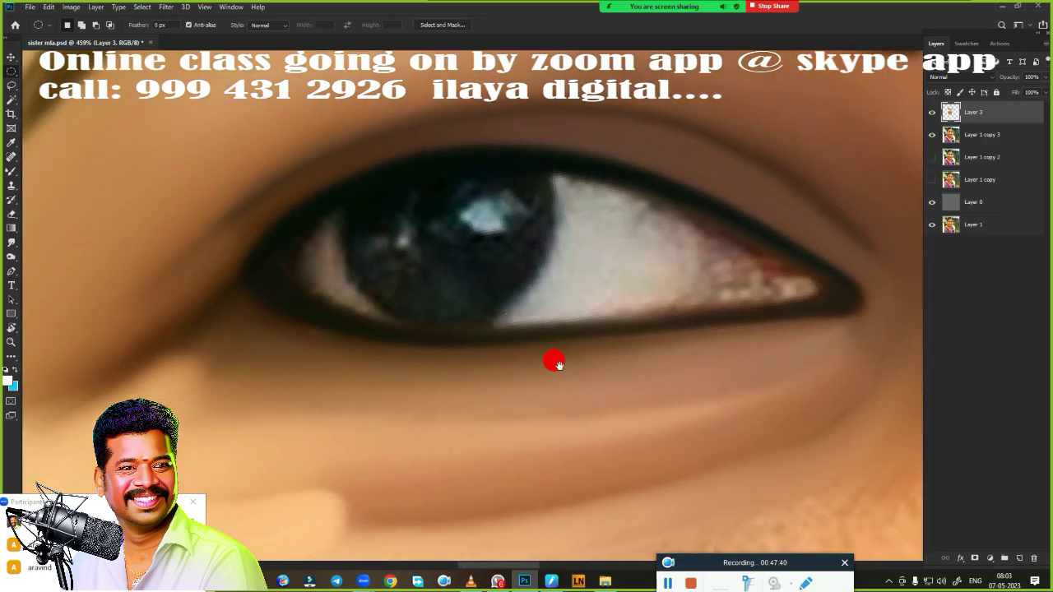
scroll(593, 370, "down", 1)
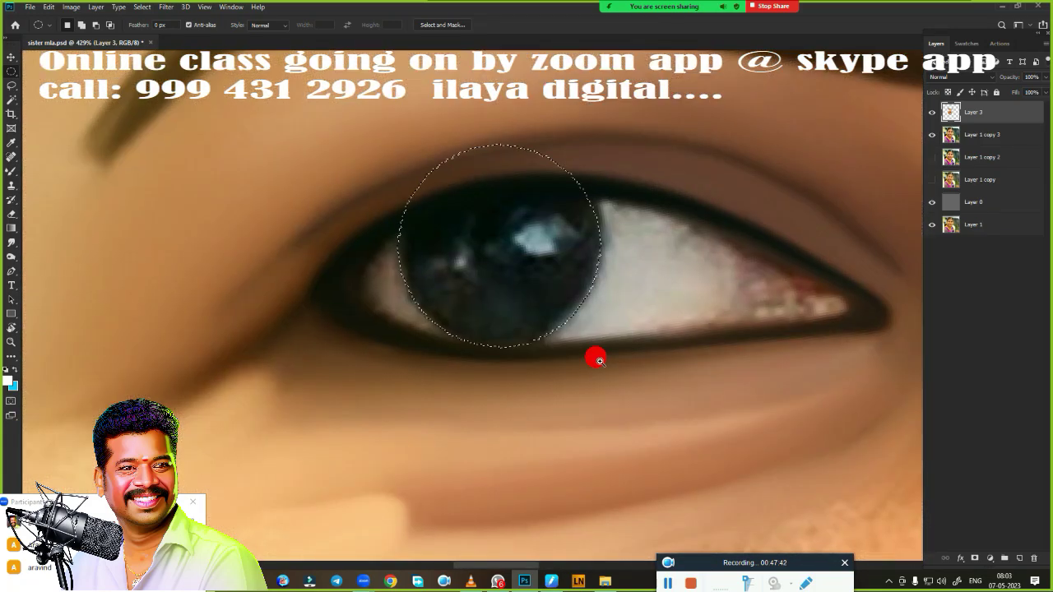
key("r")
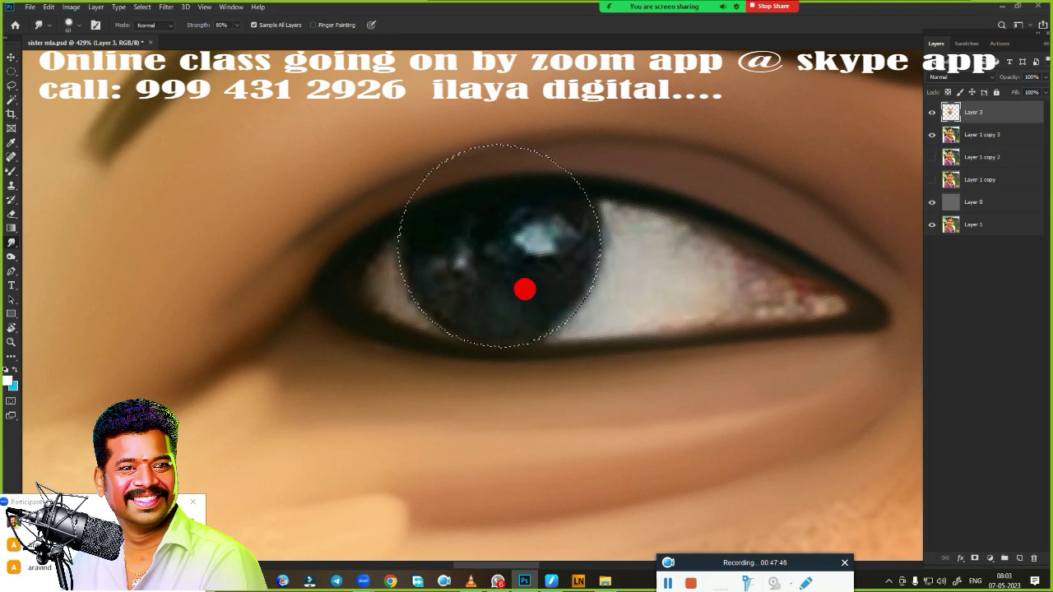
mouse_move(539, 305)
left_mouse_down()
mouse_move(507, 241)
mouse_move(521, 185)
left_mouse_up()
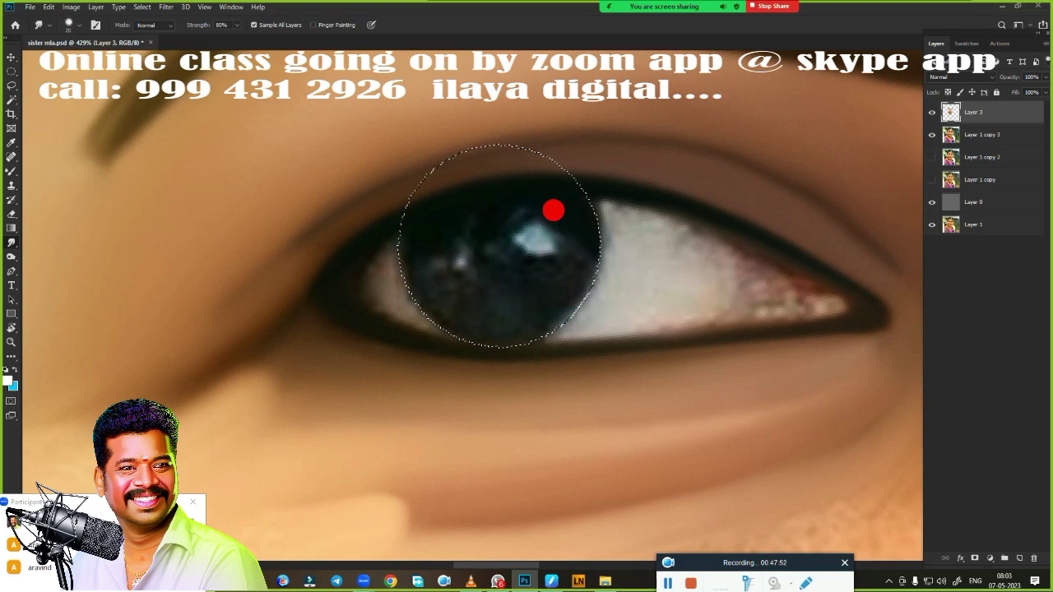
mouse_move(552, 210)
left_mouse_down()
mouse_move(546, 272)
mouse_move(531, 259)
mouse_move(556, 266)
left_mouse_up()
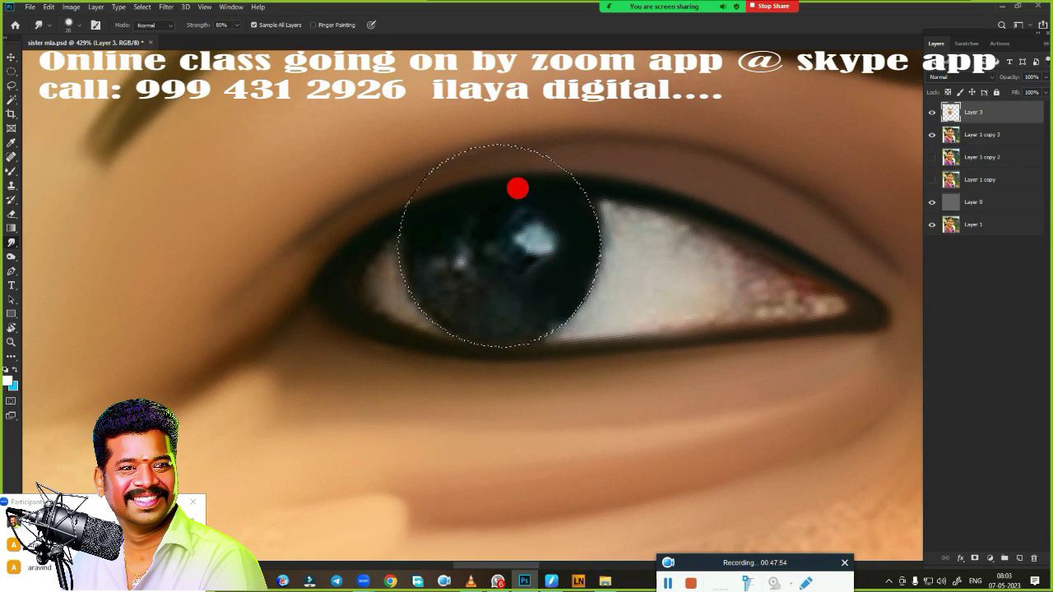
mouse_move(517, 189)
left_mouse_down()
mouse_move(499, 186)
mouse_move(479, 205)
mouse_move(484, 232)
mouse_move(531, 266)
mouse_move(564, 255)
mouse_move(503, 232)
mouse_move(416, 223)
mouse_move(479, 245)
mouse_move(439, 272)
mouse_move(418, 264)
mouse_move(459, 268)
left_mouse_up()
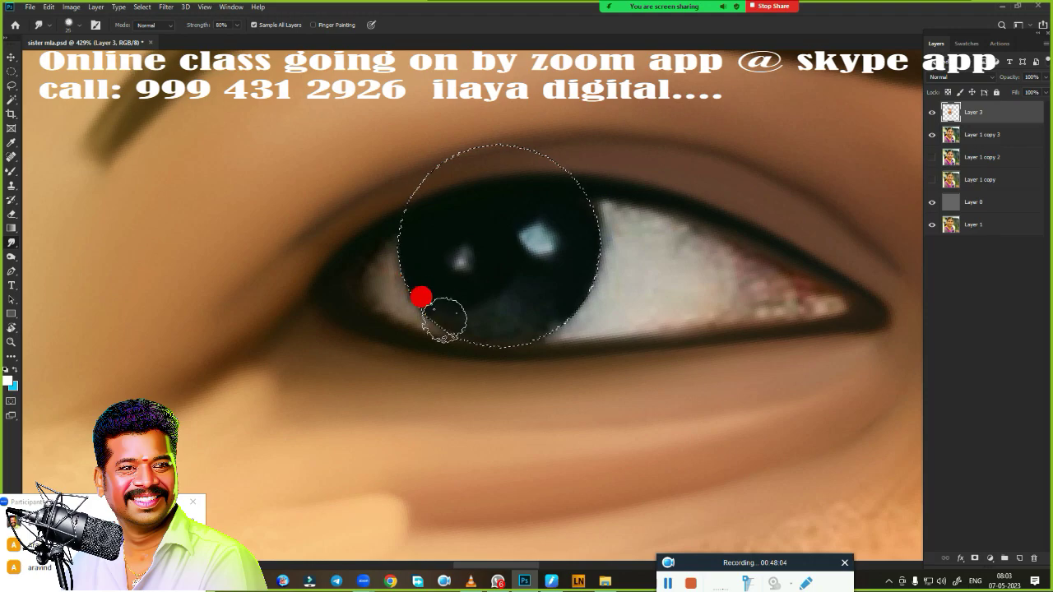
mouse_move(444, 319)
left_mouse_down()
mouse_move(567, 321)
mouse_move(534, 327)
mouse_move(446, 275)
mouse_move(461, 260)
left_mouse_up()
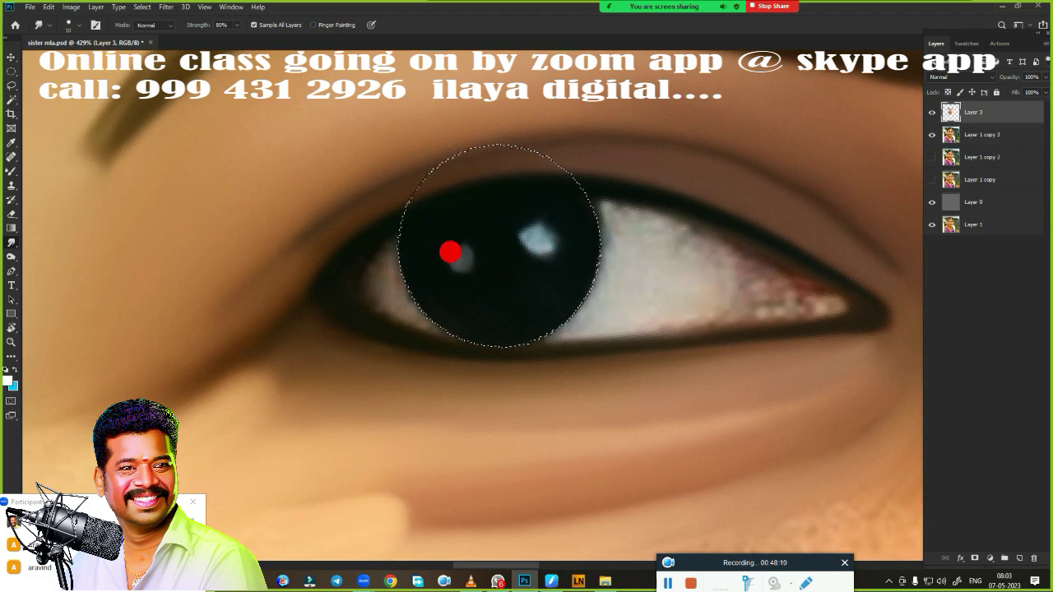
left_click_drag(460, 261, 533, 238)
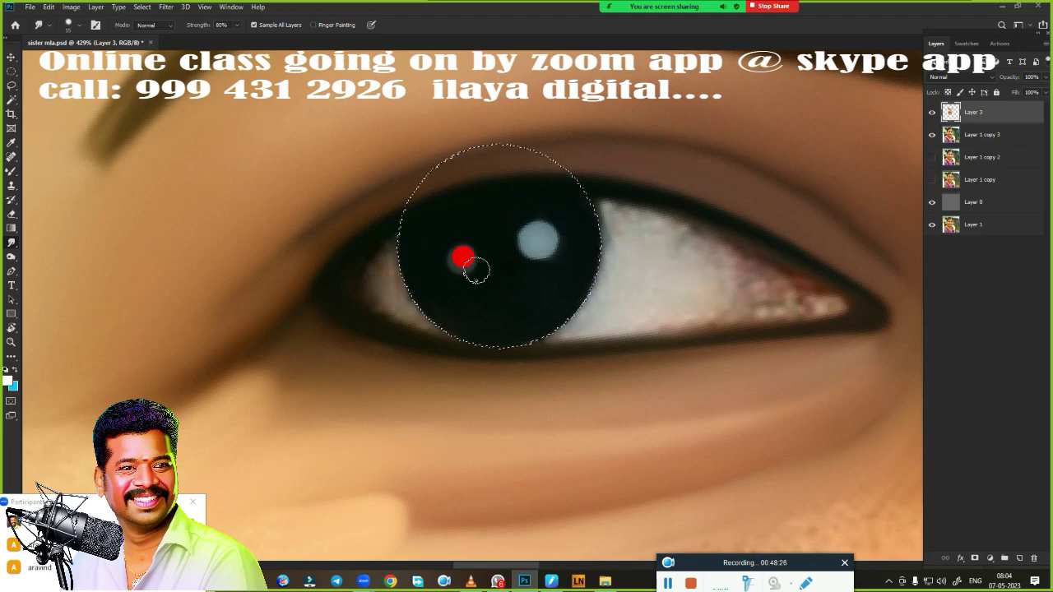
key("shift+F6")
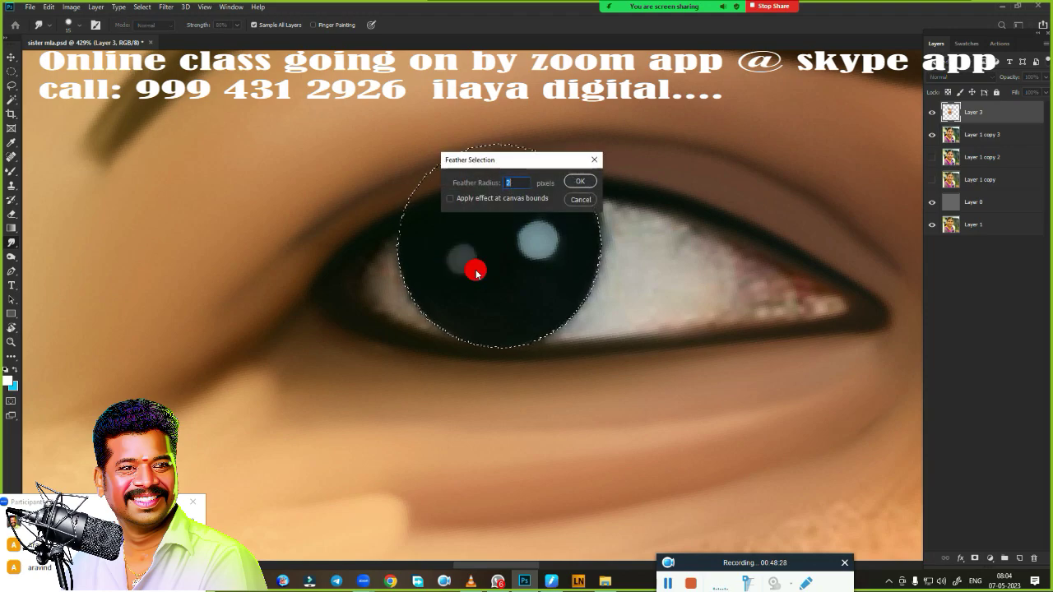
key("Return")
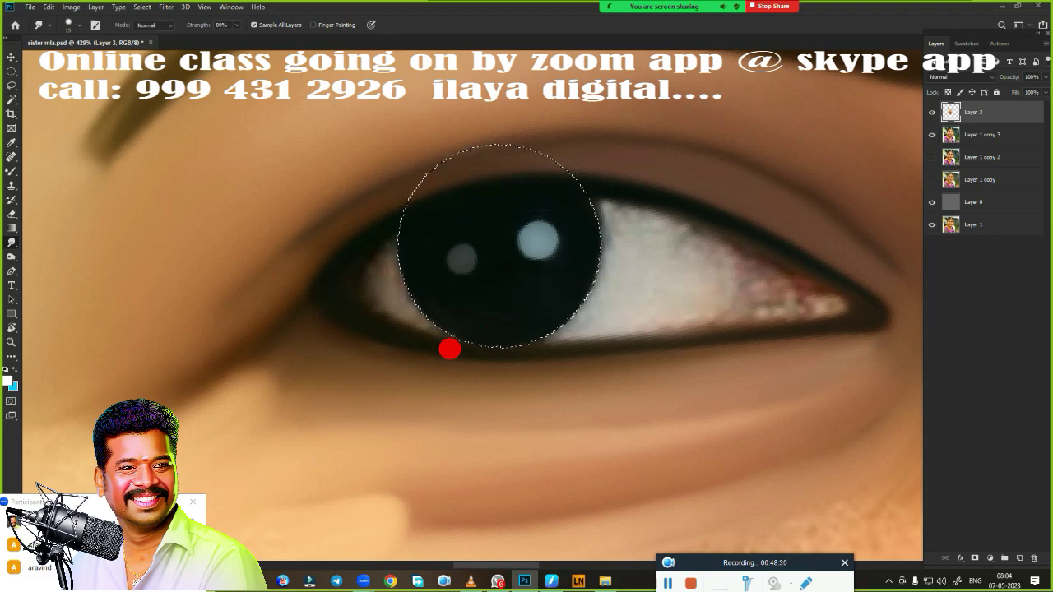
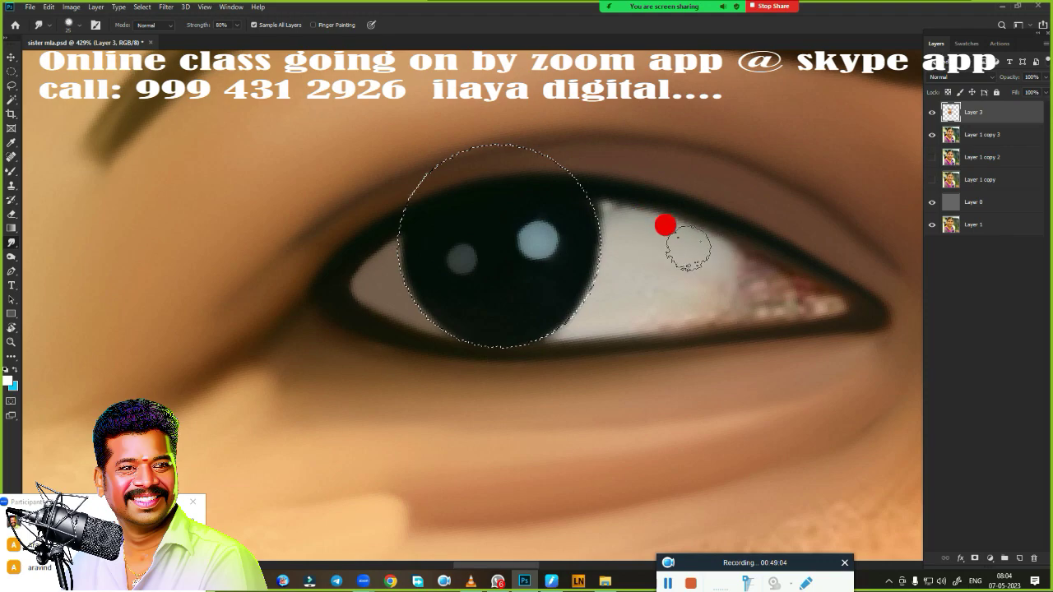
Smudge the pinkish veins out of the eye white and even out the dark iris area.
mouse_move(688, 246)
left_mouse_down()
mouse_move(743, 278)
mouse_move(684, 290)
left_mouse_up()
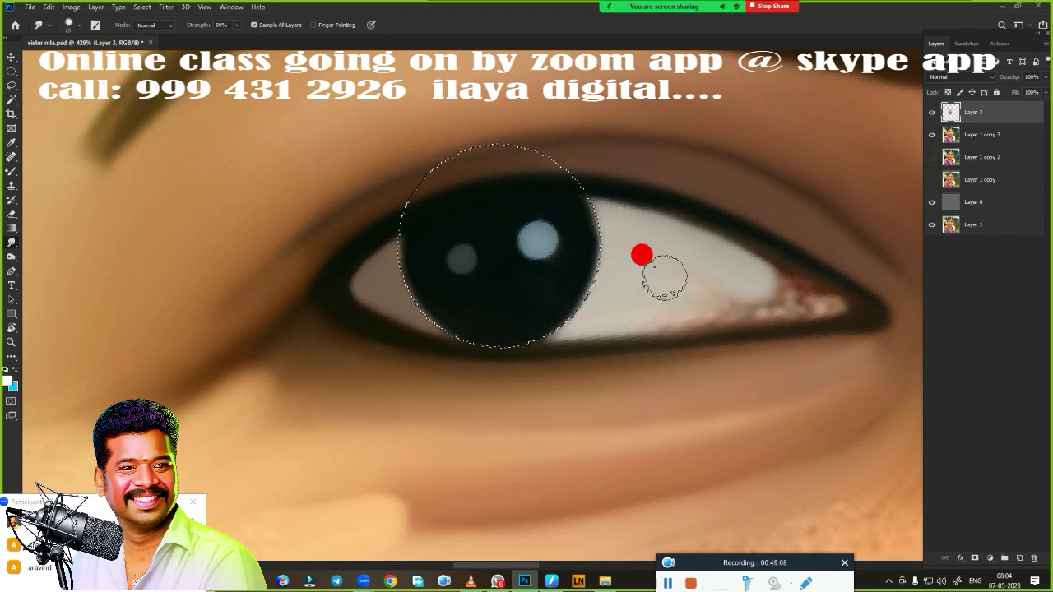
mouse_move(660, 285)
left_mouse_down()
mouse_move(727, 272)
mouse_move(660, 289)
left_mouse_up()
left_click_drag(729, 304, 610, 318)
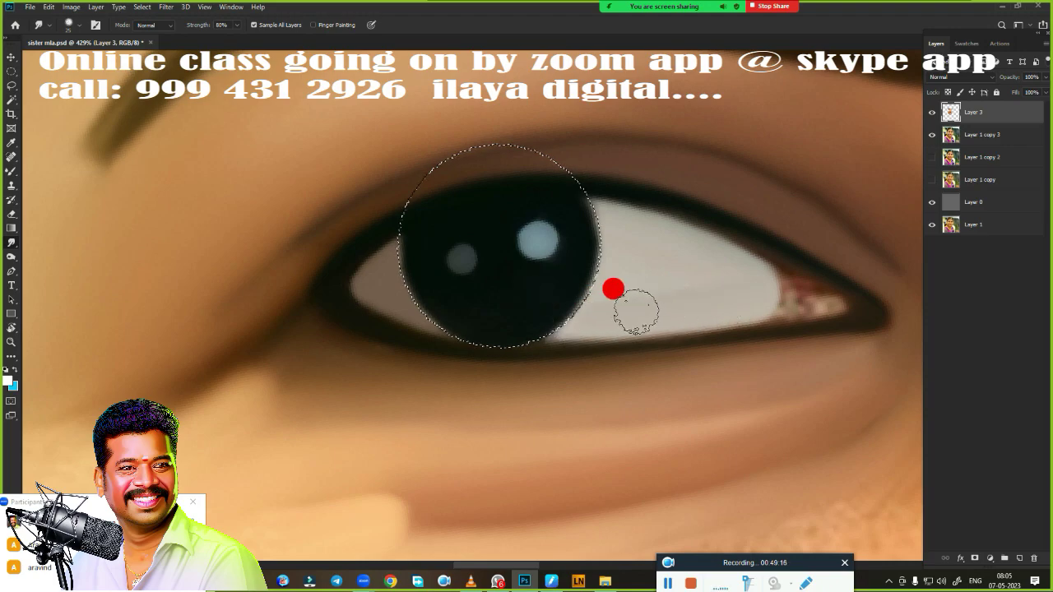
left_click_drag(536, 297, 456, 300)
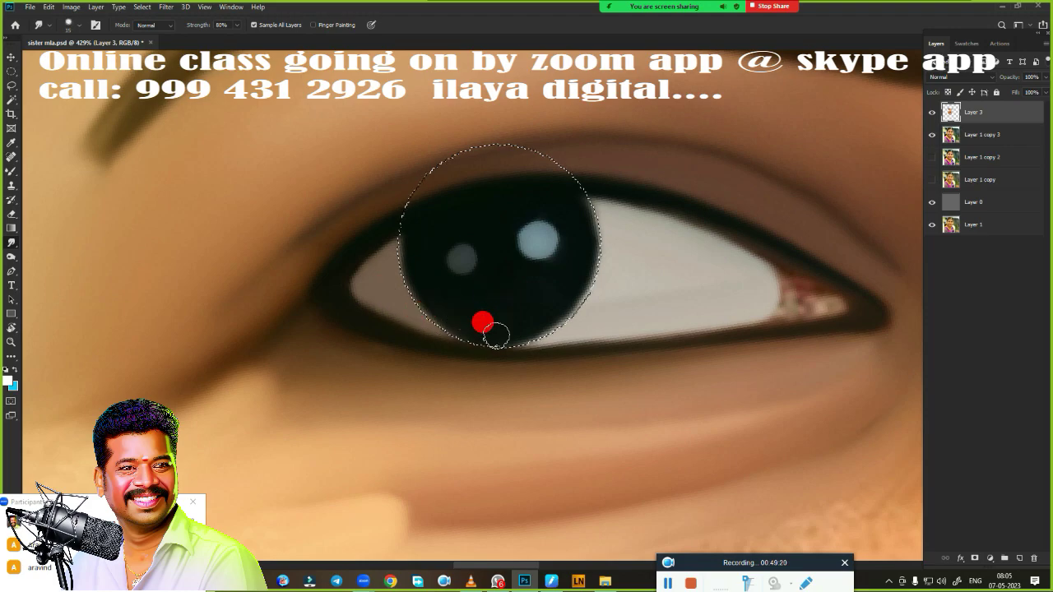
mouse_move(495, 335)
left_mouse_down()
mouse_move(735, 287)
mouse_move(687, 220)
mouse_move(632, 204)
mouse_move(713, 231)
mouse_move(720, 222)
mouse_move(811, 274)
left_mouse_up()
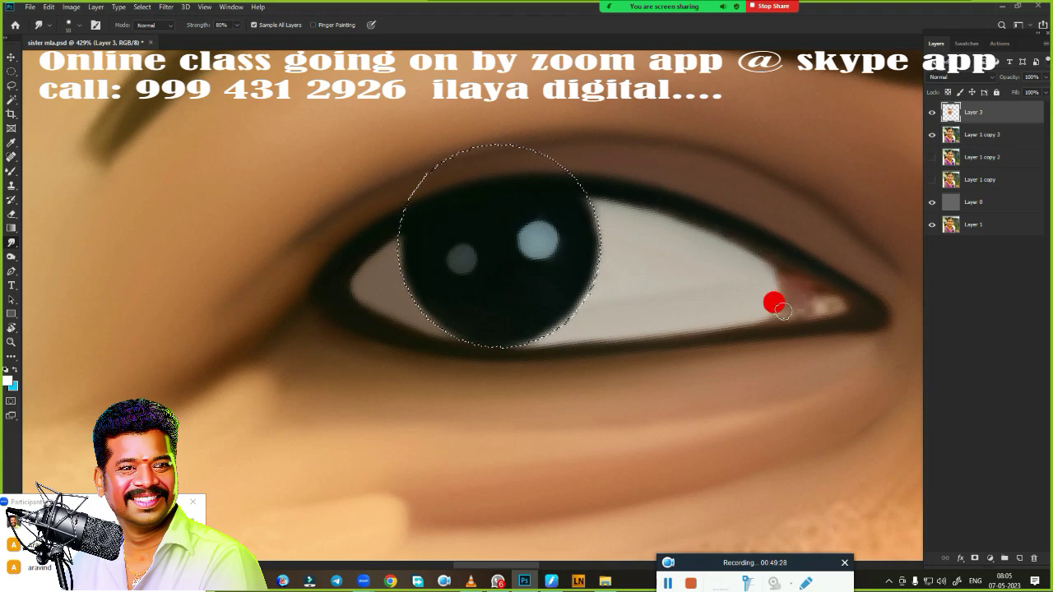
Blend the pink inner eye corner into the eye white and smooth the area below the iris and pupil.
mouse_move(782, 311)
left_mouse_down()
mouse_move(811, 297)
mouse_move(793, 314)
left_mouse_up()
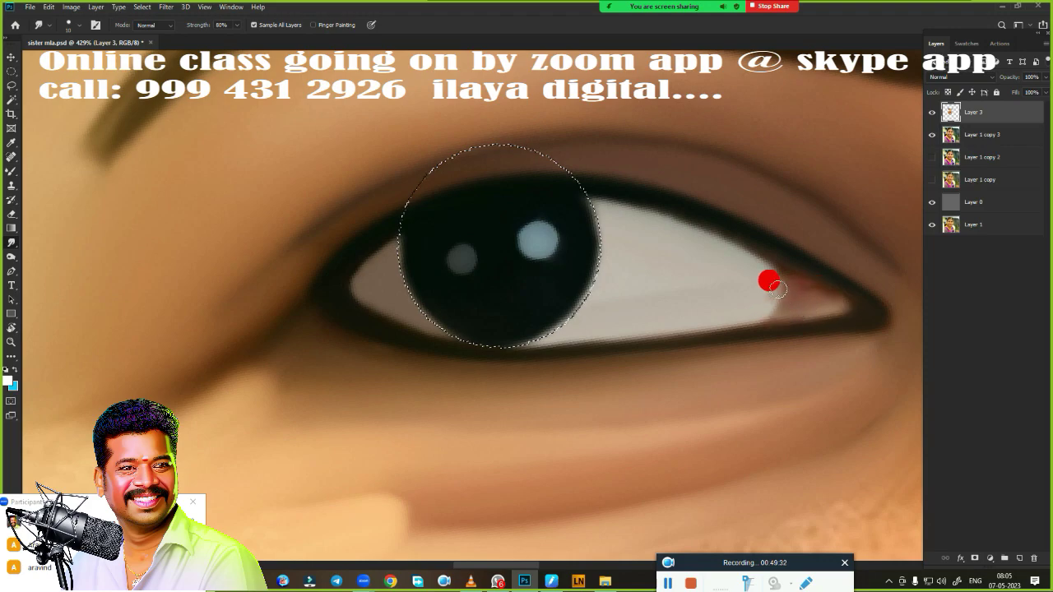
mouse_move(780, 294)
left_mouse_down()
mouse_move(752, 305)
mouse_move(752, 277)
mouse_move(769, 301)
mouse_move(692, 276)
mouse_move(736, 277)
mouse_move(741, 287)
mouse_move(710, 287)
mouse_move(726, 285)
mouse_move(718, 276)
left_mouse_up()
left_click_drag(801, 296, 742, 307)
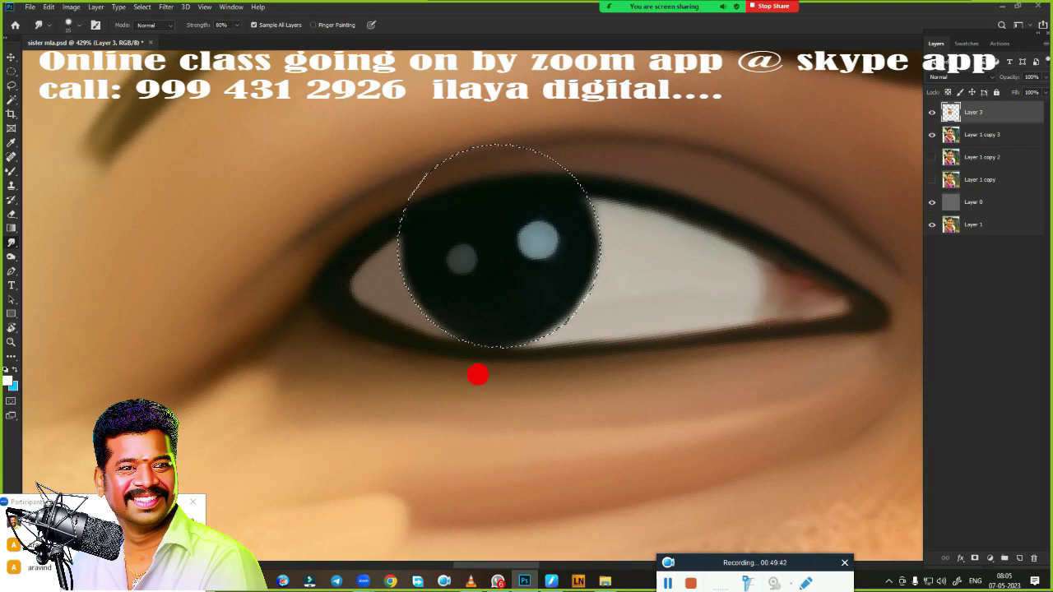
left_click_drag(477, 375, 442, 284)
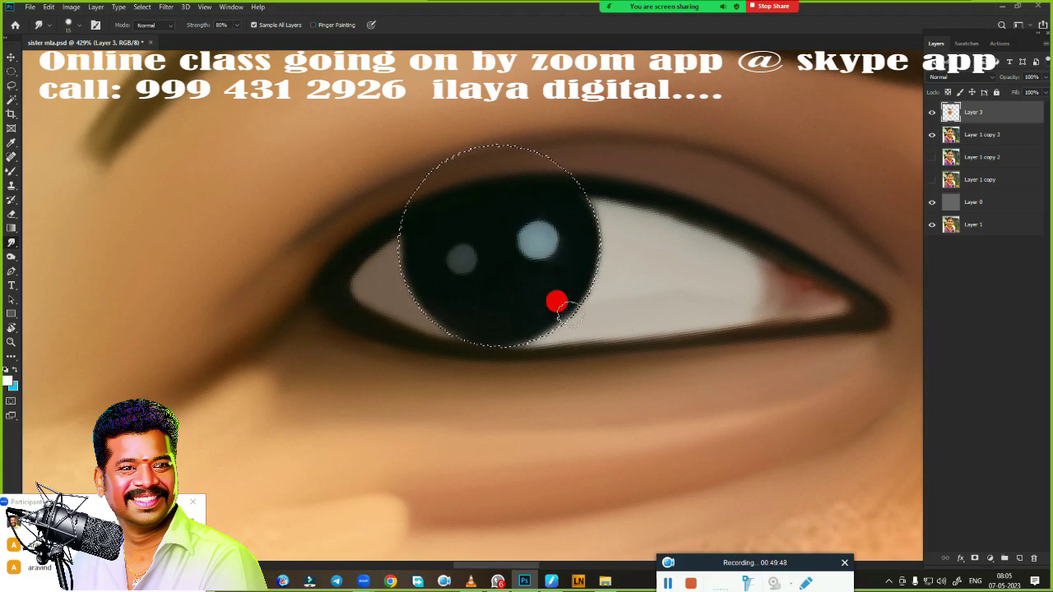
left_click_drag(571, 293, 497, 326)
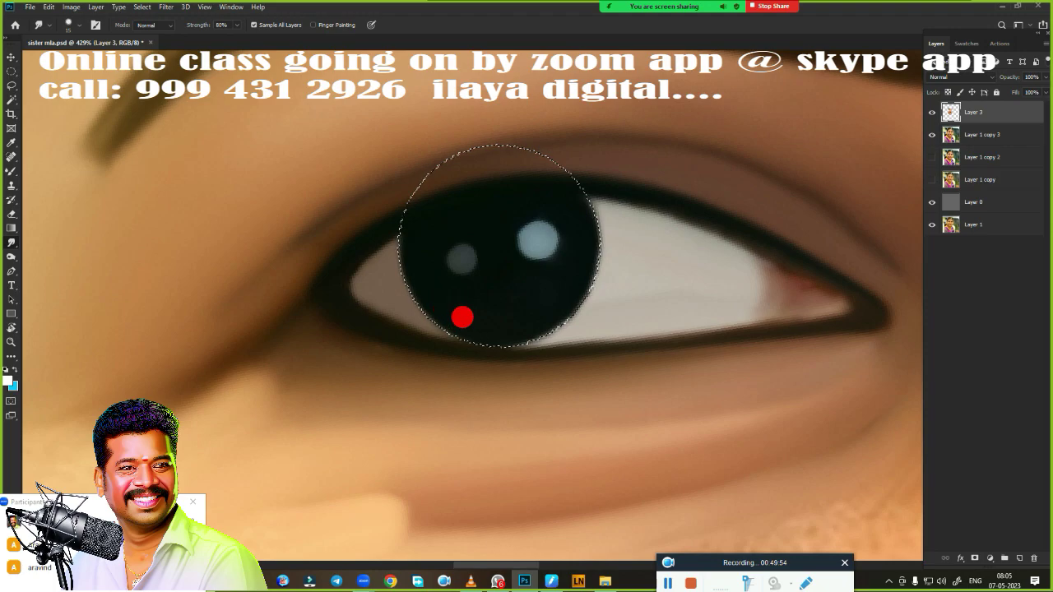
key("ctrl+0")
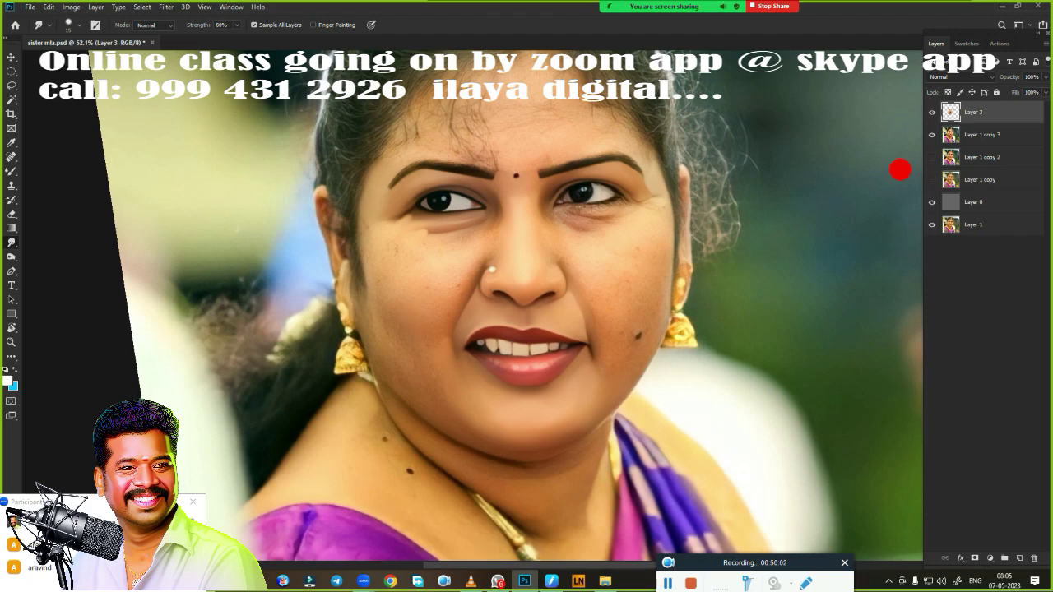
left_click(931, 135)
left_click(931, 135)
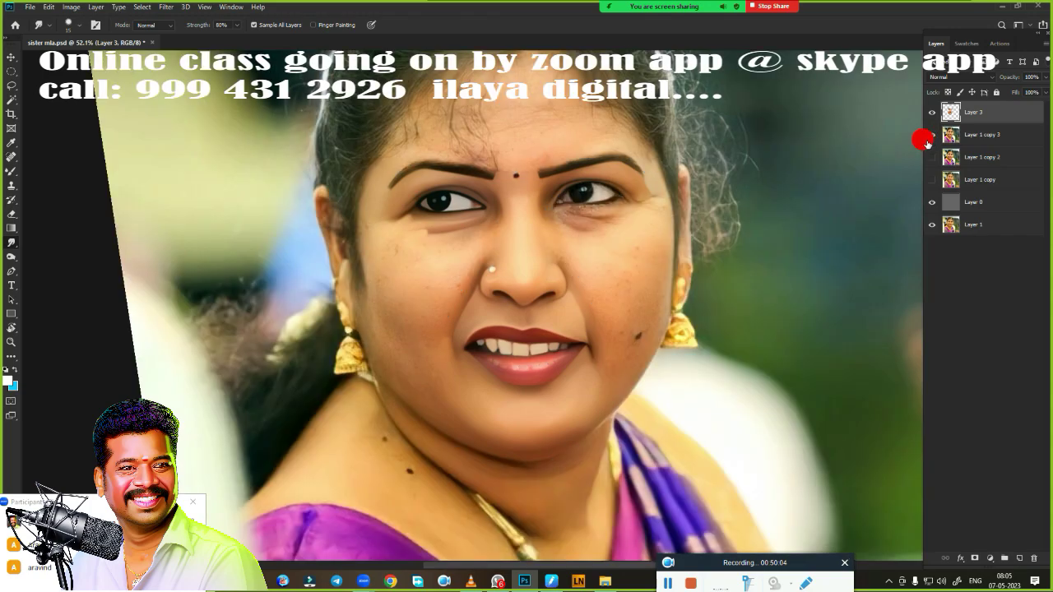
scroll(436, 294, "up", 3)
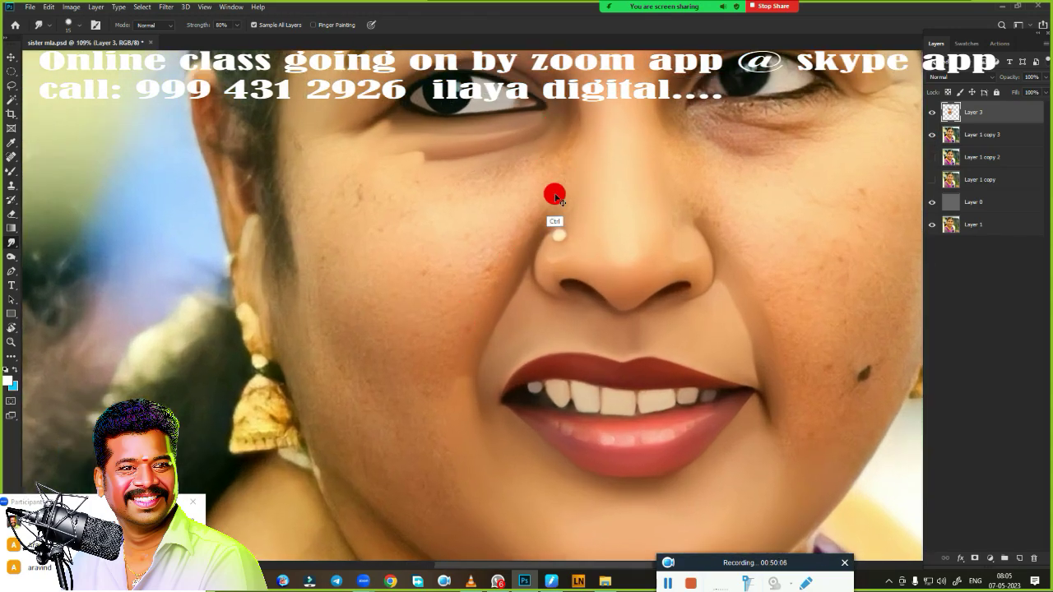
scroll(519, 239, "down", 1)
scroll(519, 239, "down", 2)
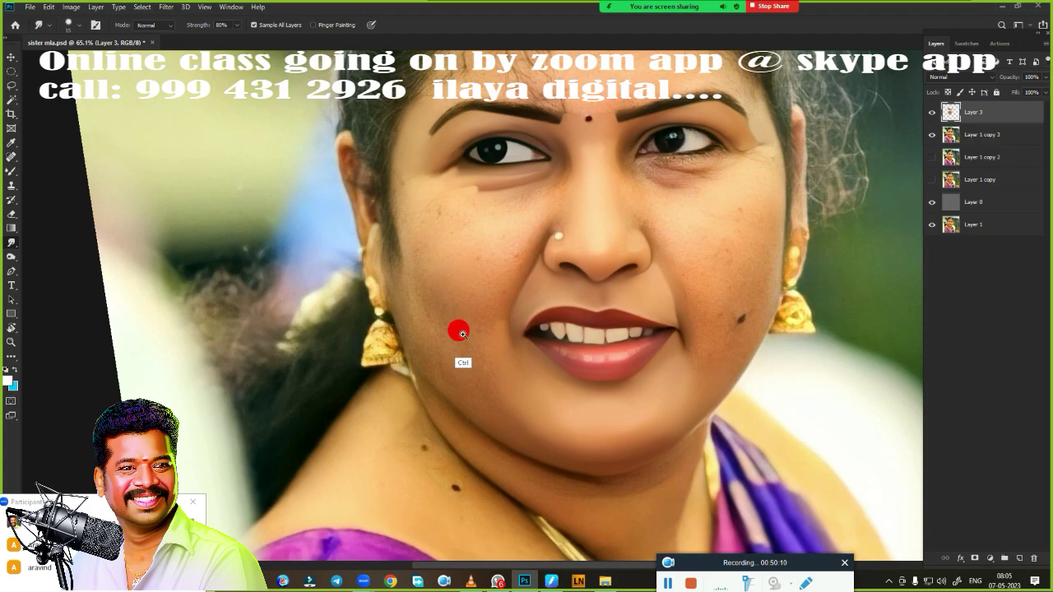
scroll(458, 329, "up", 2)
scroll(520, 355, "up", 1)
scroll(520, 355, "up", 1)
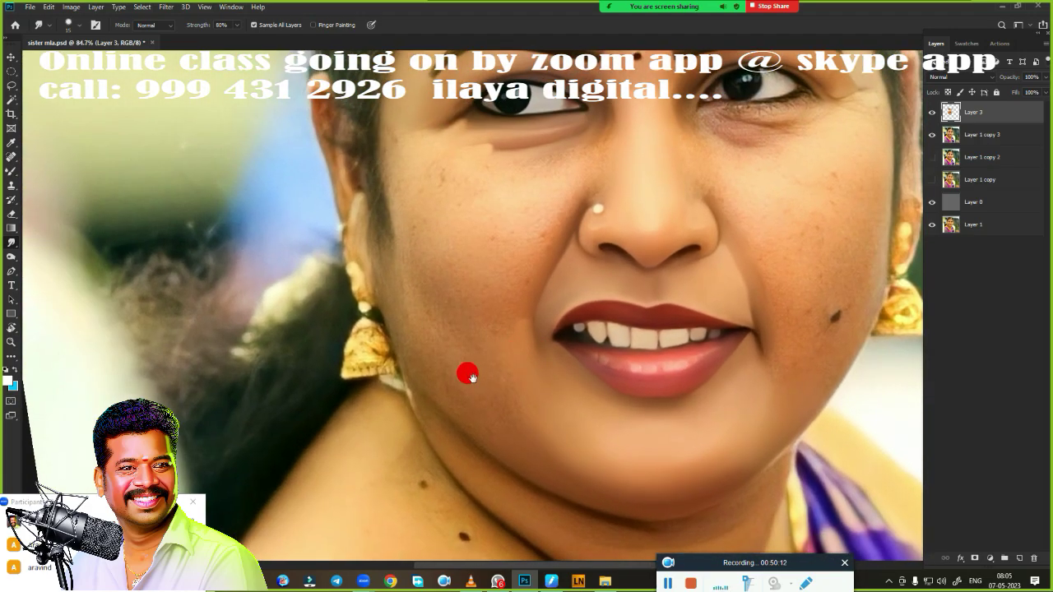
left_click_drag(468, 369, 439, 301)
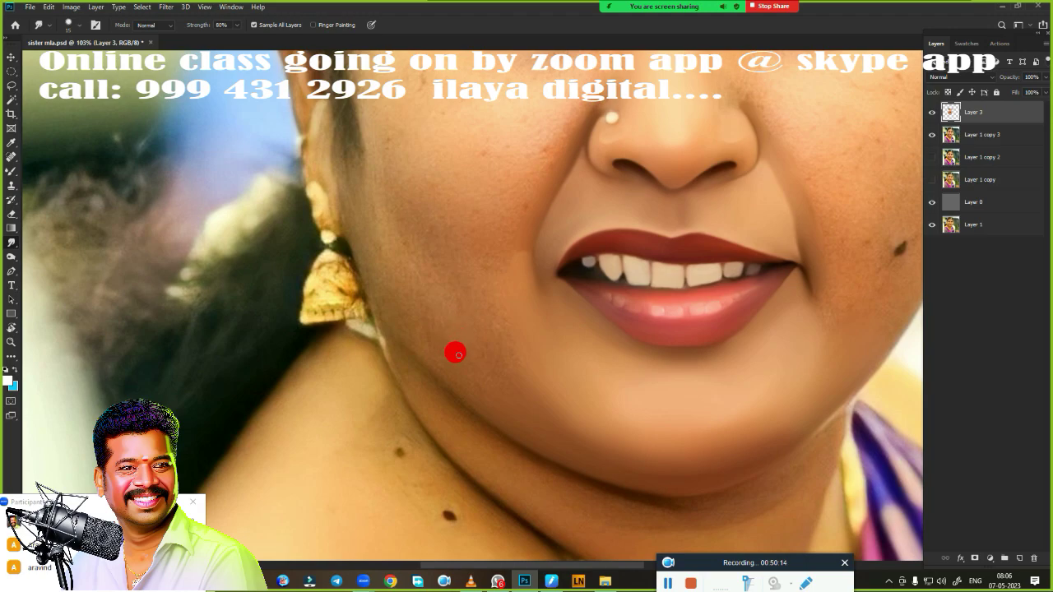
key("p")
Trace a pen path along the cheek and jawline beside the earring.
left_click(336, 184)
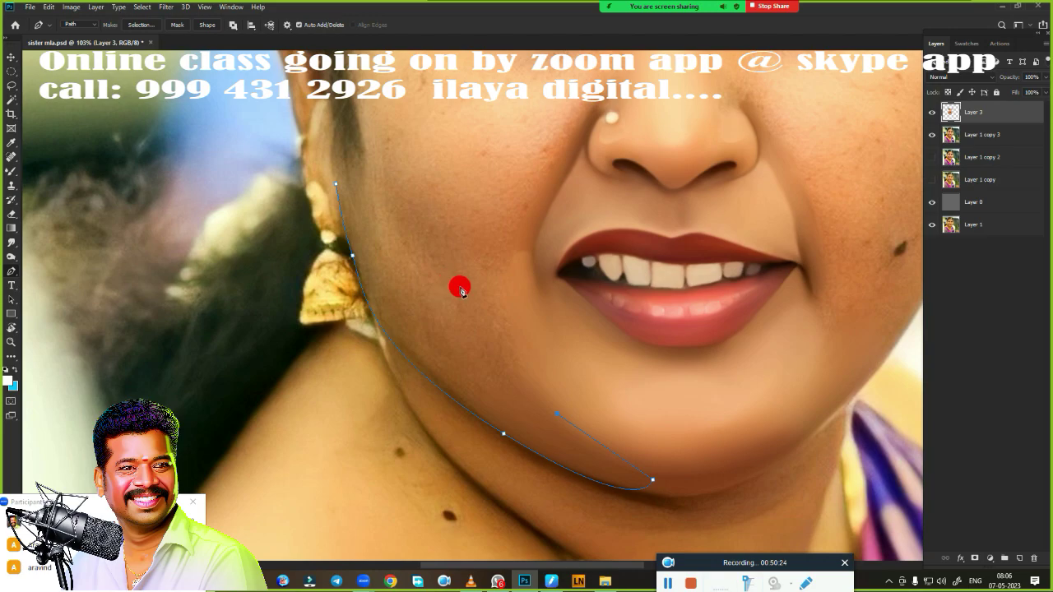
left_click_drag(473, 294, 445, 274)
left_click_drag(386, 177, 381, 114)
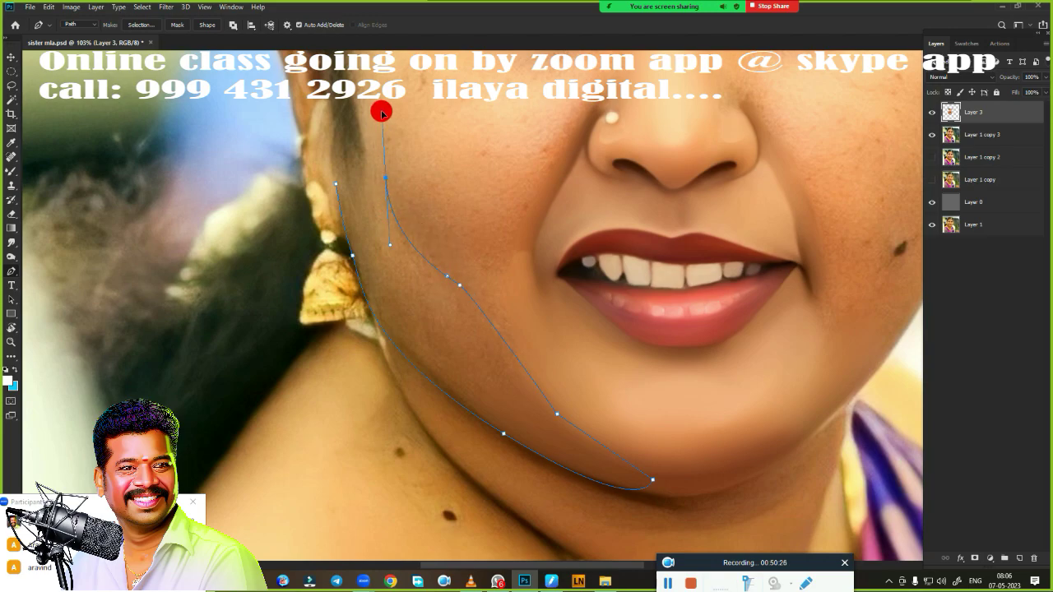
scroll(398, 180, "up", 5)
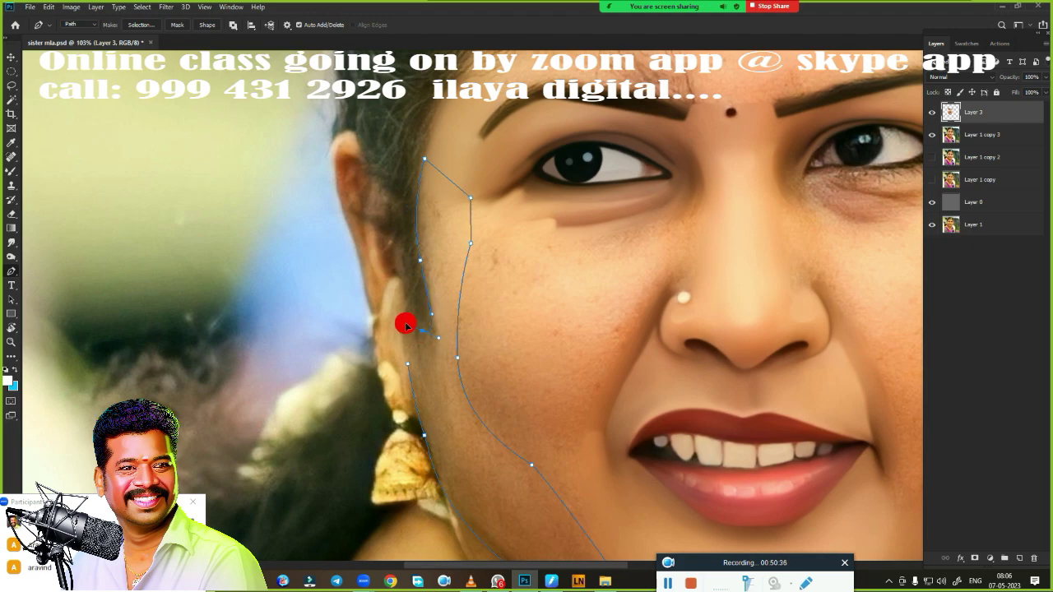
Convert the jawline path into a selection feathered by 2 pixels.
key("ctrl+Return")
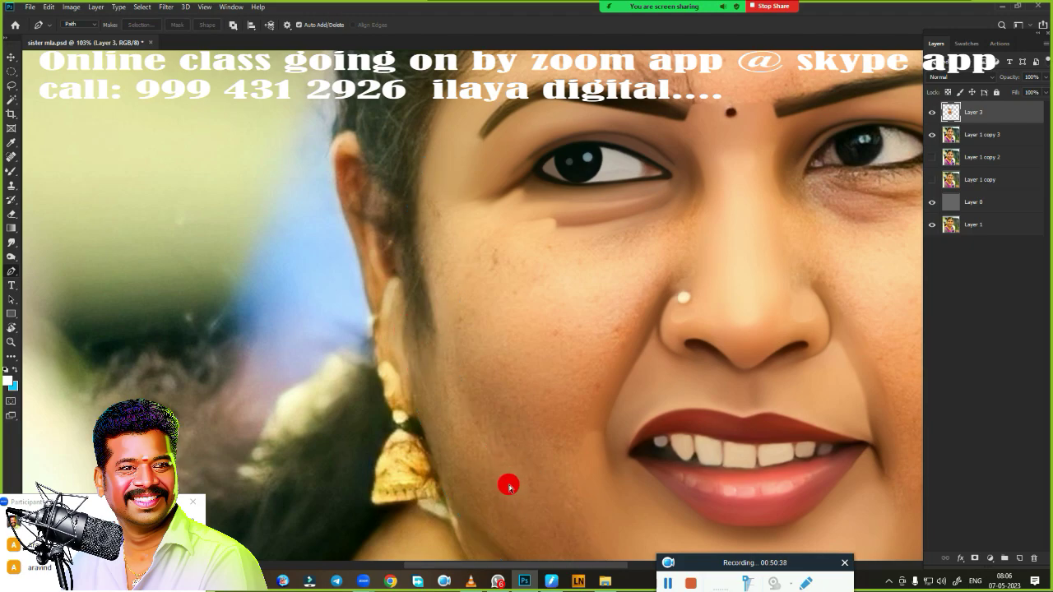
key("shift+F6")
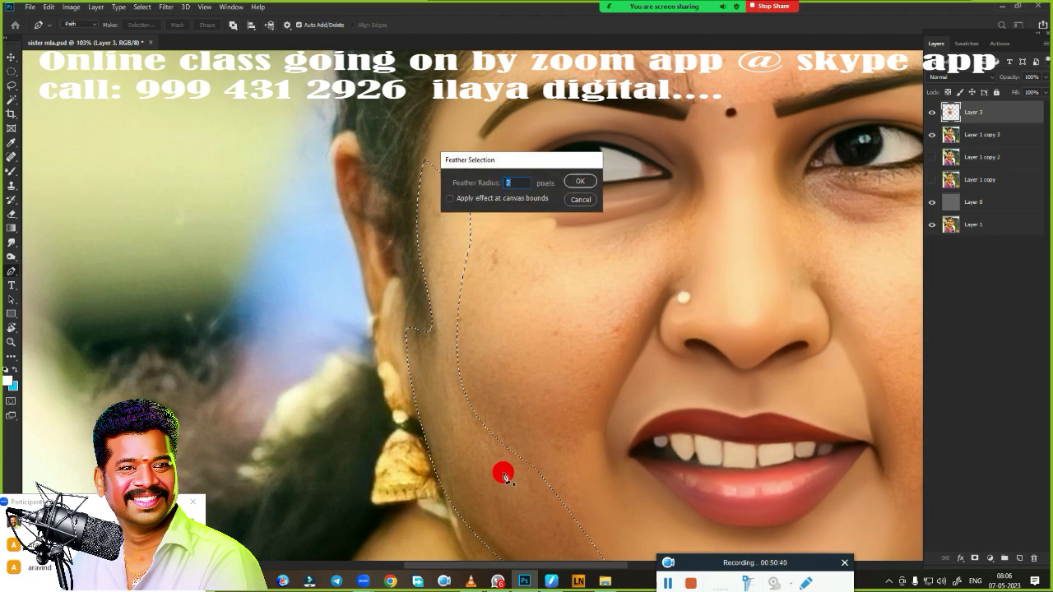
key("Return")
scroll(444, 342, "up", 1)
scroll(469, 346, "up", 2)
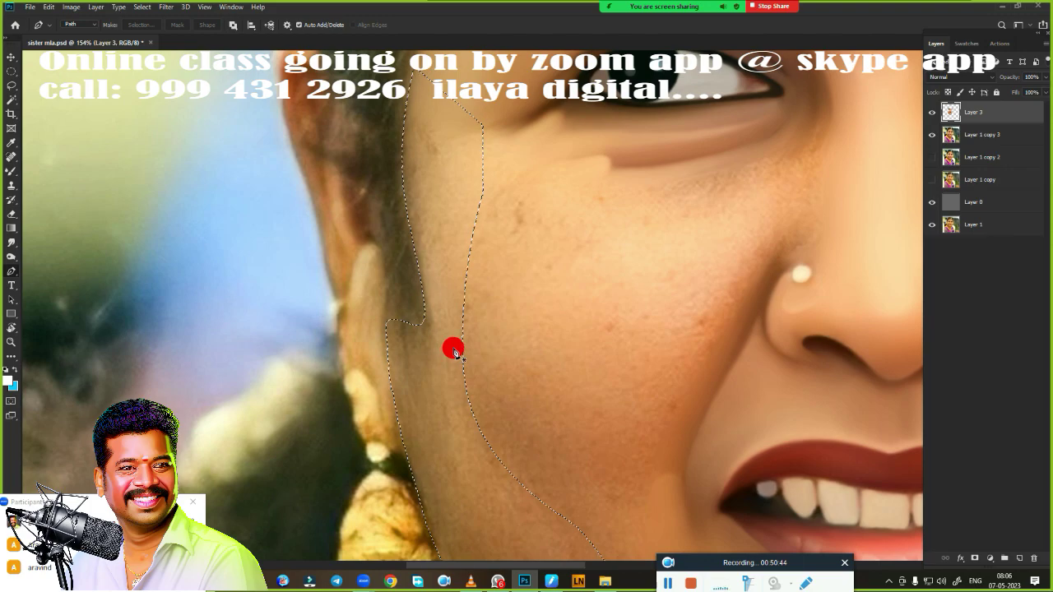
With an enlarged Smudge brush, smooth the cheek along the selection edge near the earring.
key("r")
key("bracketright")
key("bracketright")
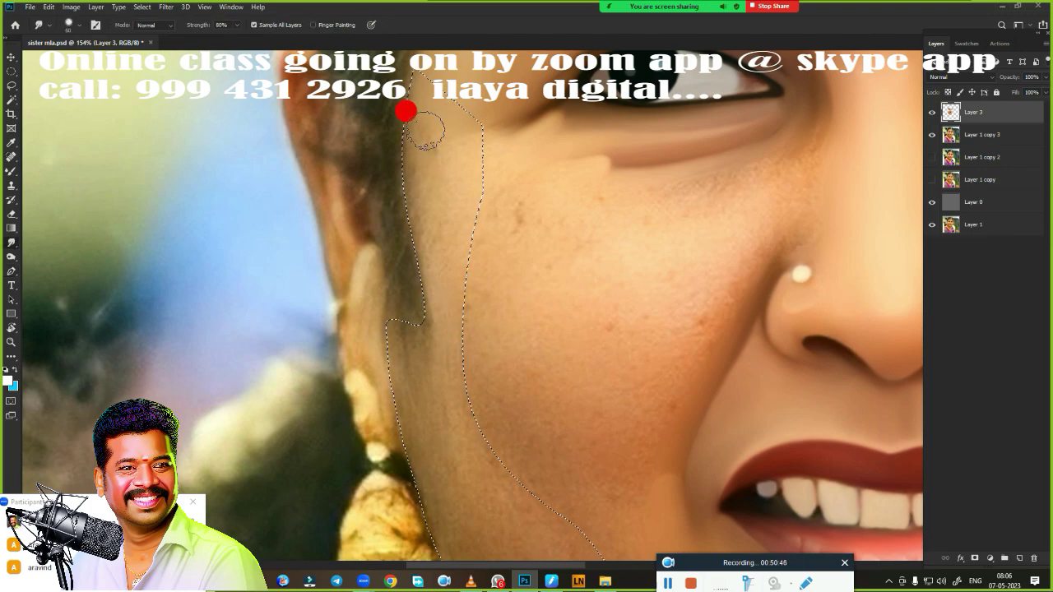
mouse_move(375, 173)
left_mouse_down()
mouse_move(461, 134)
mouse_move(414, 188)
mouse_move(469, 192)
mouse_move(446, 225)
left_mouse_up()
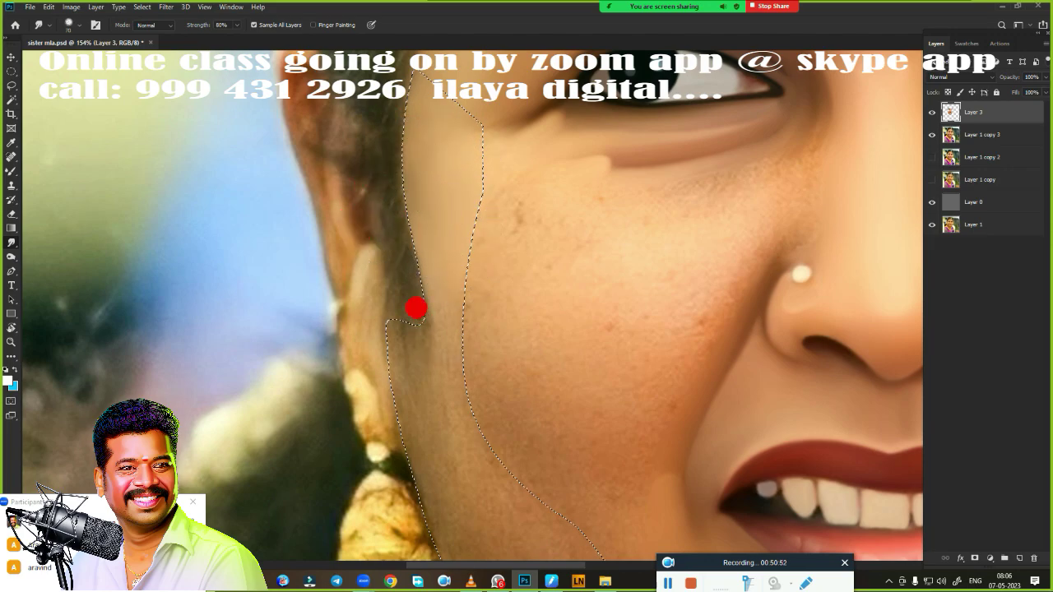
left_click_drag(416, 308, 374, 293)
scroll(432, 353, "down", 3)
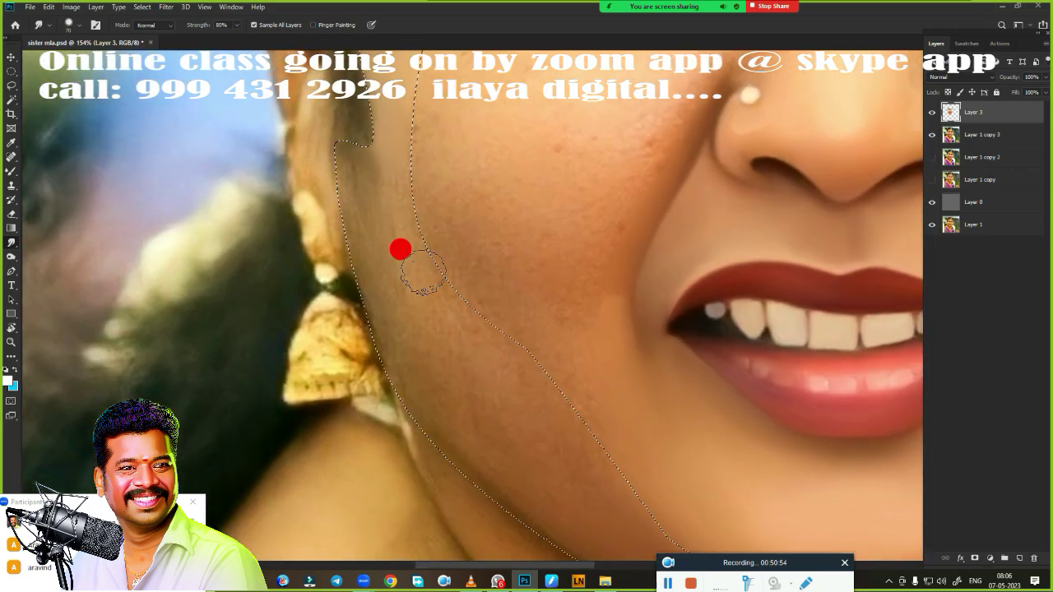
Blend the dark hair above and beside the earring into the skin tone.
left_click_drag(298, 99, 332, 151)
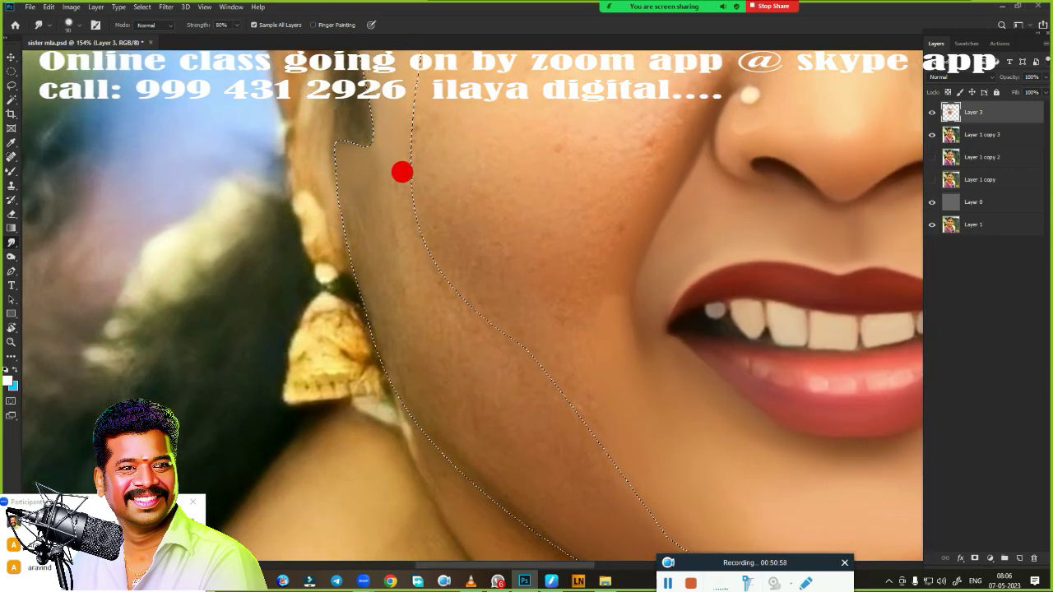
left_click_drag(327, 138, 383, 140)
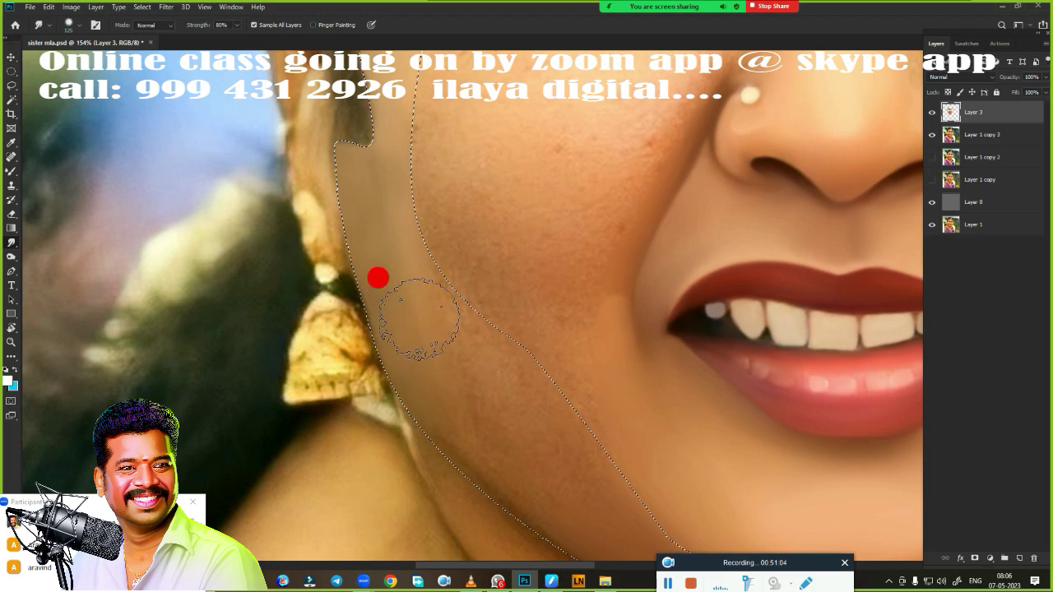
scroll(440, 345, "down", 5)
scroll(440, 346, "right", 3)
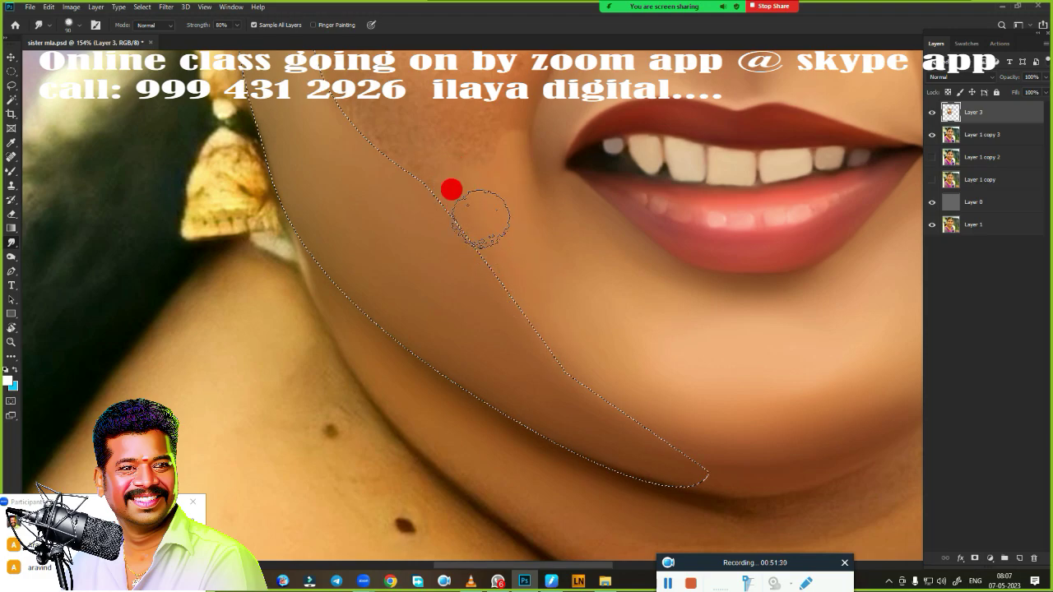
left_click_drag(414, 211, 491, 444)
mouse_move(477, 345)
left_mouse_down()
mouse_move(467, 378)
mouse_move(518, 371)
mouse_move(475, 364)
mouse_move(535, 362)
mouse_move(447, 331)
mouse_move(452, 310)
mouse_move(449, 348)
mouse_move(470, 364)
mouse_move(496, 364)
mouse_move(442, 324)
mouse_move(409, 265)
mouse_move(437, 369)
mouse_move(482, 410)
mouse_move(505, 404)
mouse_move(470, 419)
mouse_move(491, 404)
mouse_move(427, 326)
left_mouse_up()
scroll(477, 381, "down", 2)
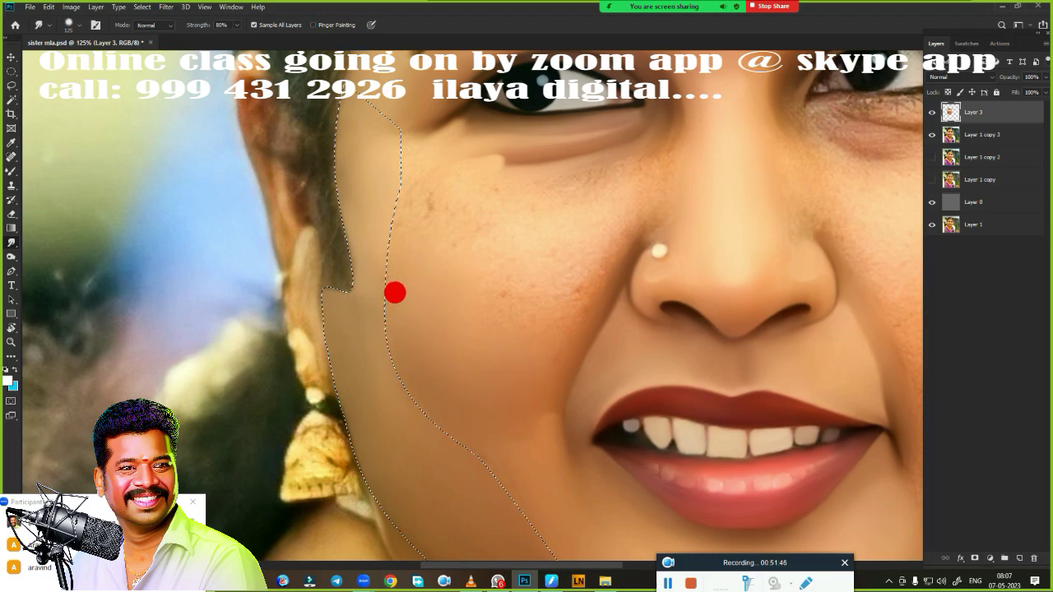
Finish smoothing the cheek skin inside the selection, then deselect it.
mouse_move(394, 293)
left_mouse_down()
mouse_move(376, 172)
mouse_move(375, 229)
left_mouse_up()
mouse_move(419, 401)
left_mouse_down()
mouse_move(447, 430)
mouse_move(421, 373)
left_mouse_up()
key("ctrl+d")
scroll(465, 364, "down", 3)
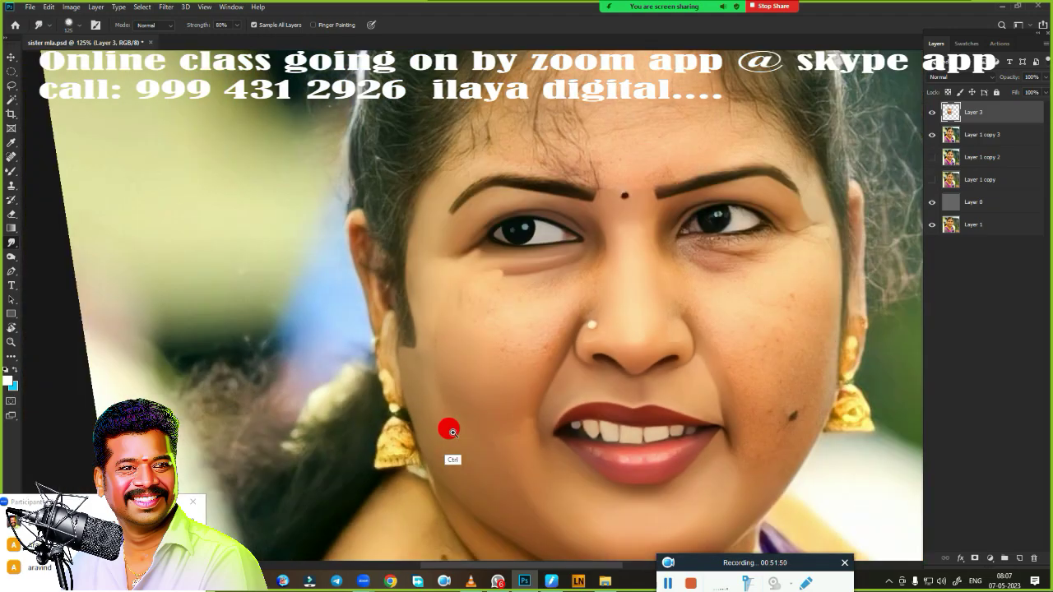
scroll(521, 434, "down", 1)
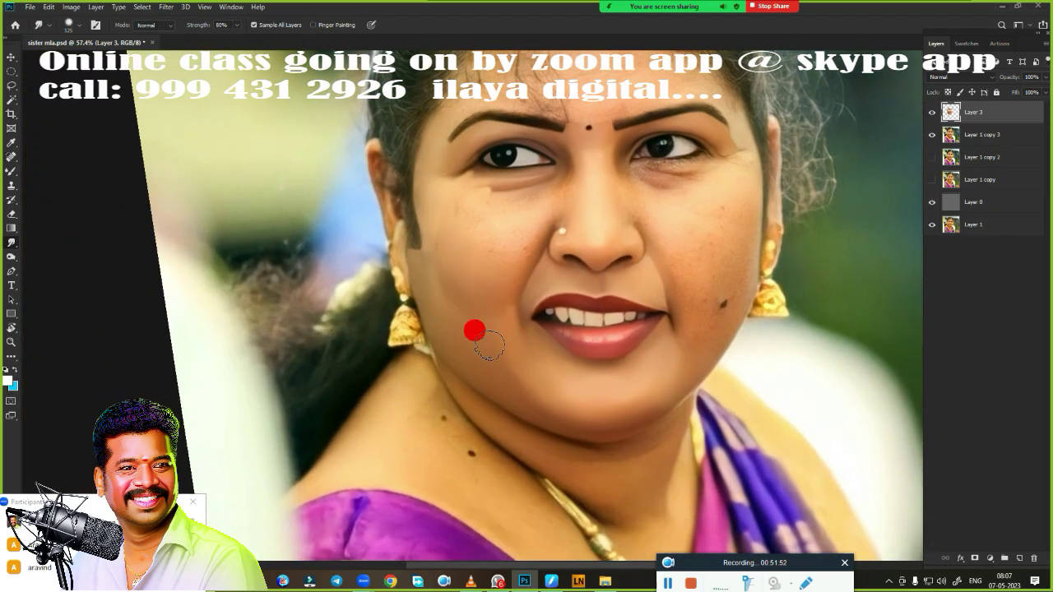
scroll(461, 345, "up", 3)
left_click_drag(491, 366, 433, 422)
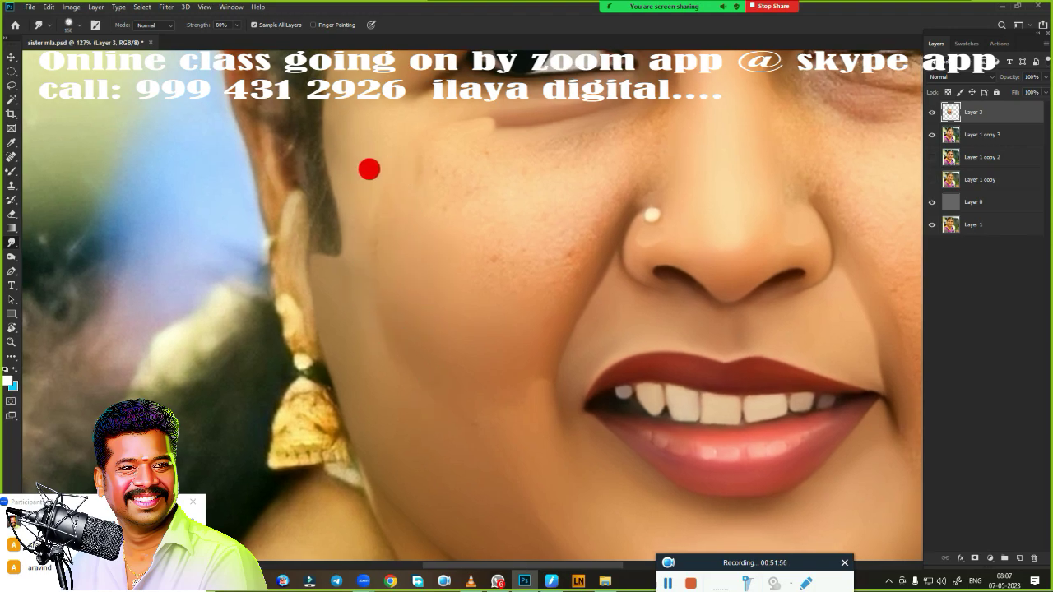
With a smaller brush, erase stray paint around the earlobe, then smear the cheek toward the chin.
key("bracketright")
key("bracketright")
key("bracketleft")
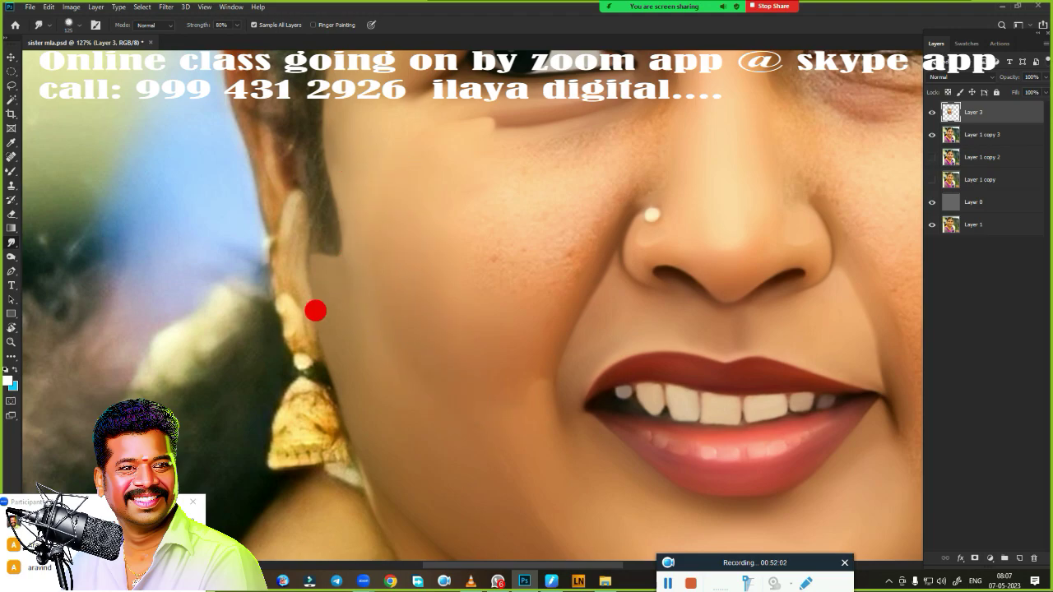
key("bracketleft")
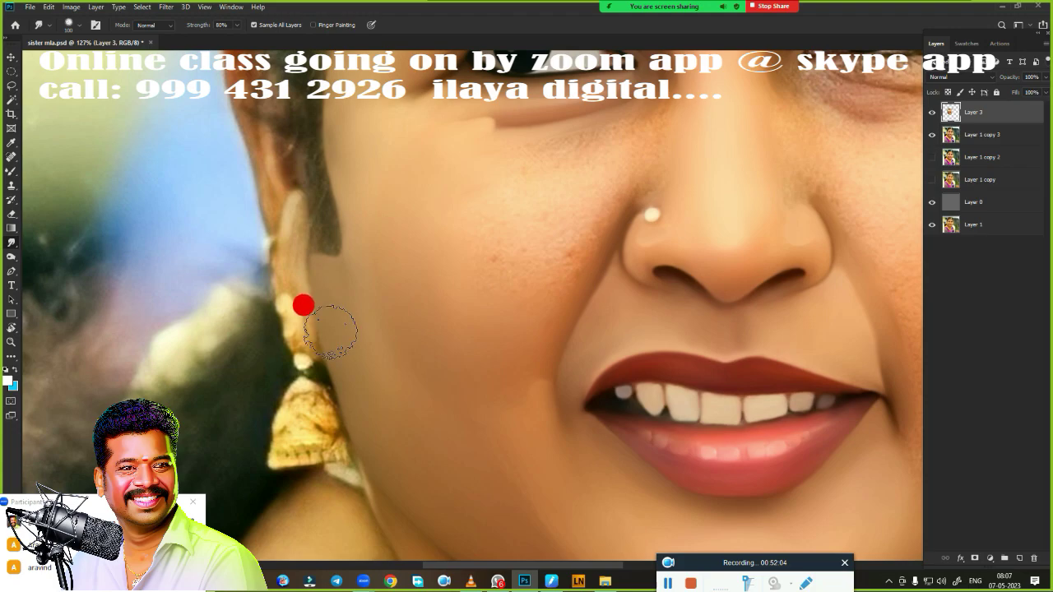
key("e")
left_click(316, 253)
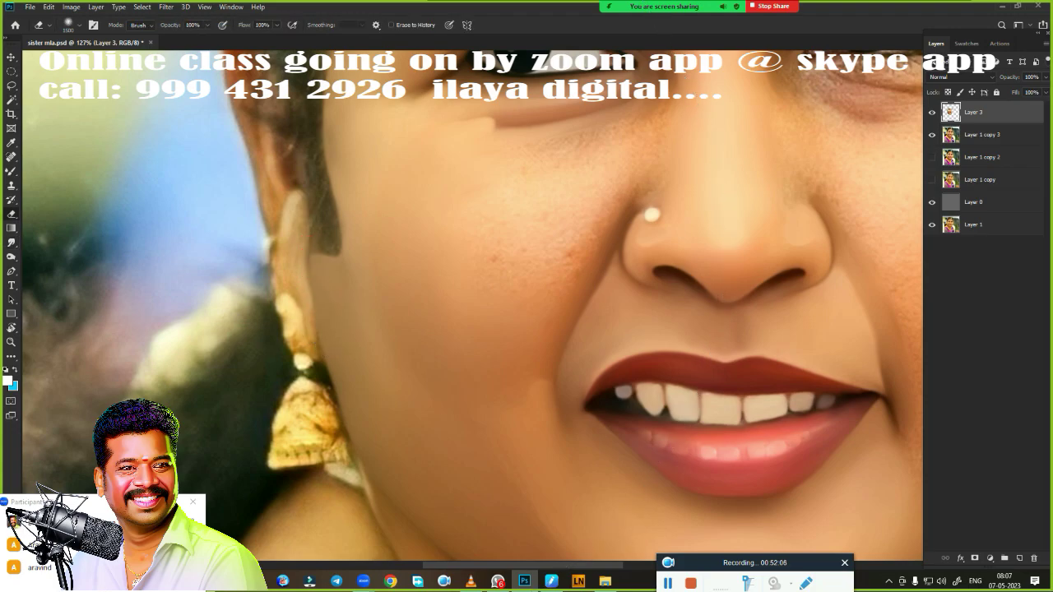
mouse_move(298, 233)
left_mouse_down()
mouse_move(288, 240)
mouse_move(304, 273)
left_mouse_up()
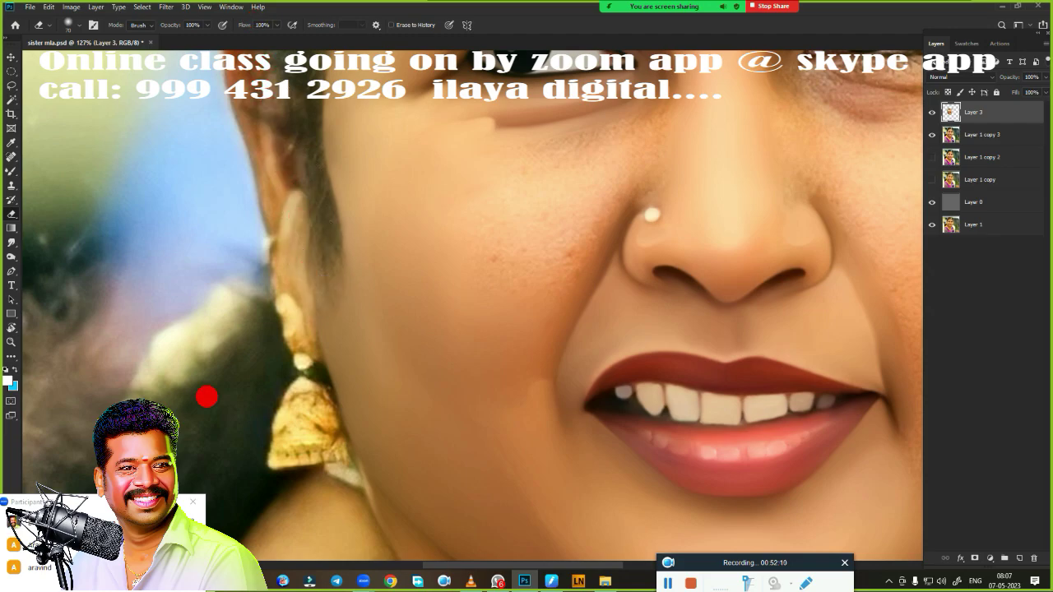
key("r")
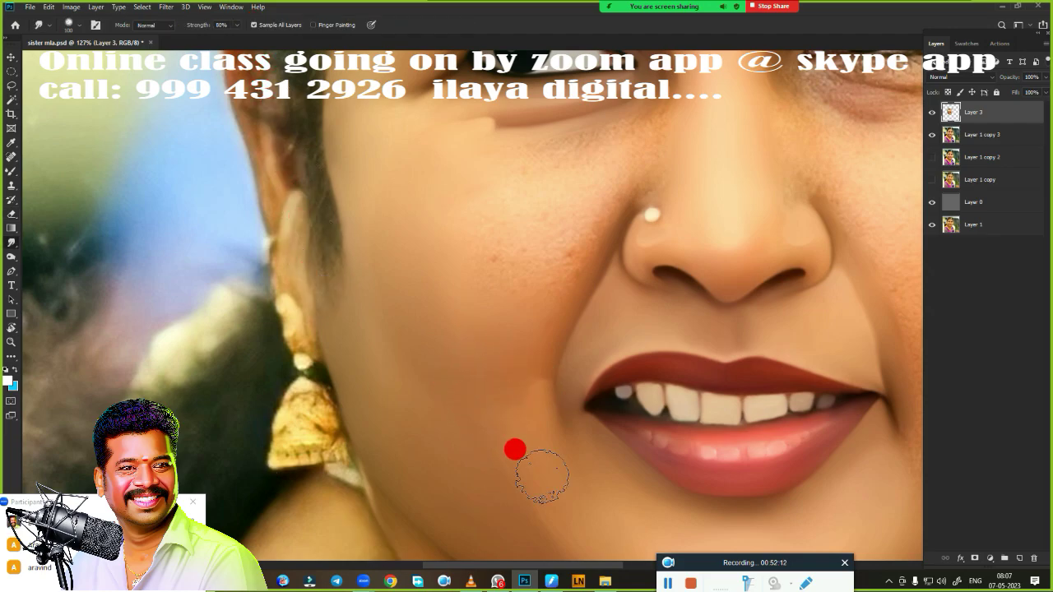
mouse_move(518, 421)
left_mouse_down()
mouse_move(524, 493)
mouse_move(426, 341)
mouse_move(436, 300)
mouse_move(426, 219)
mouse_move(453, 192)
mouse_move(400, 221)
mouse_move(402, 184)
mouse_move(451, 351)
mouse_move(346, 232)
mouse_move(435, 352)
mouse_move(531, 449)
mouse_move(565, 459)
mouse_move(608, 421)
left_mouse_up()
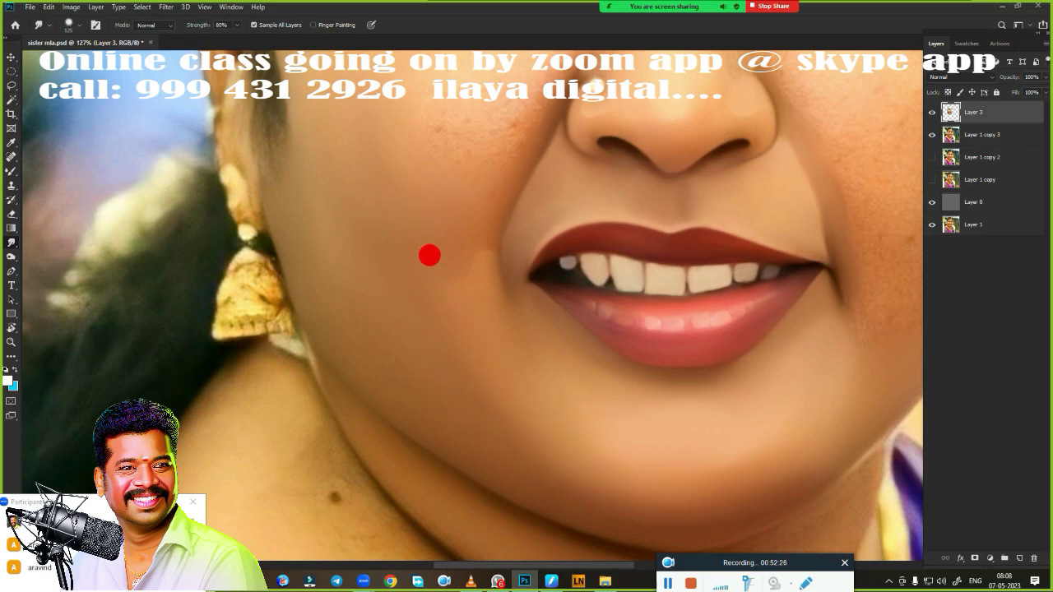
mouse_move(430, 255)
left_mouse_down()
mouse_move(435, 315)
mouse_move(403, 244)
mouse_move(369, 455)
mouse_move(356, 448)
left_mouse_up()
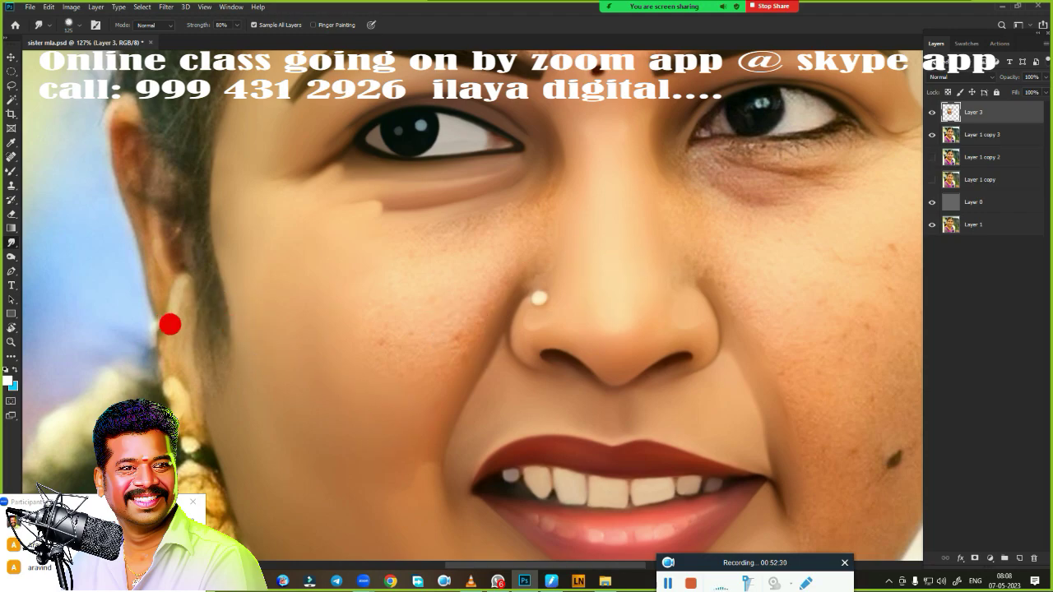
scroll(324, 420, "down", 3)
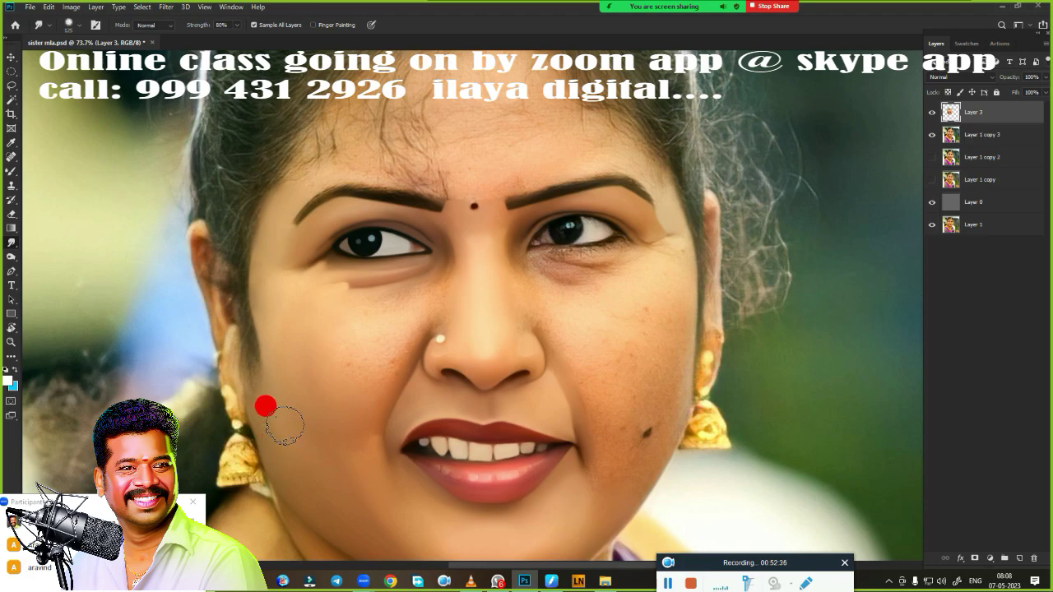
scroll(371, 375, "up", 2)
scroll(414, 406, "up", 2)
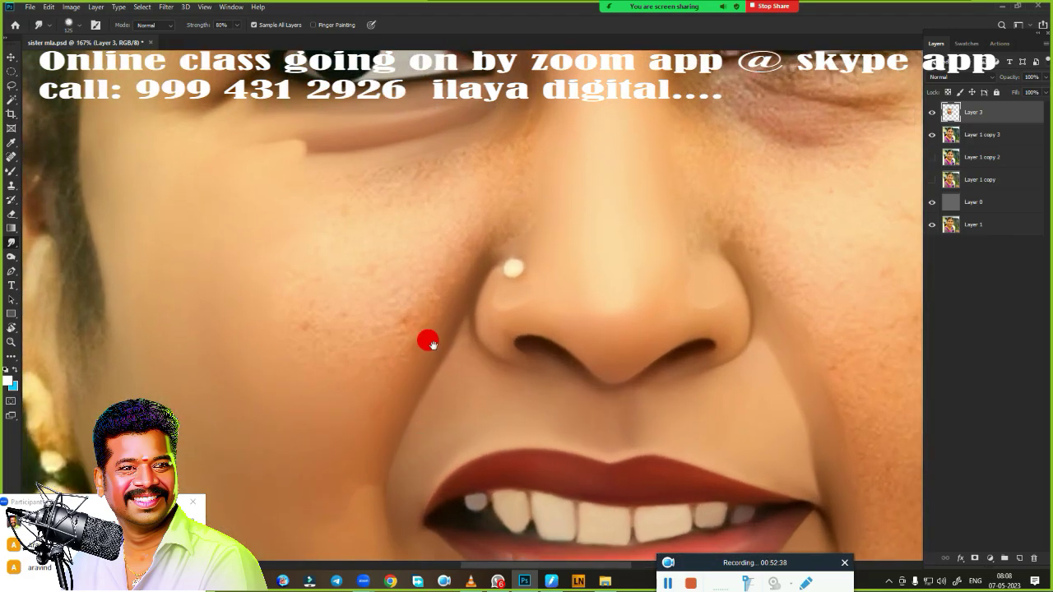
scroll(428, 338, "up", 1)
scroll(618, 371, "up", 1)
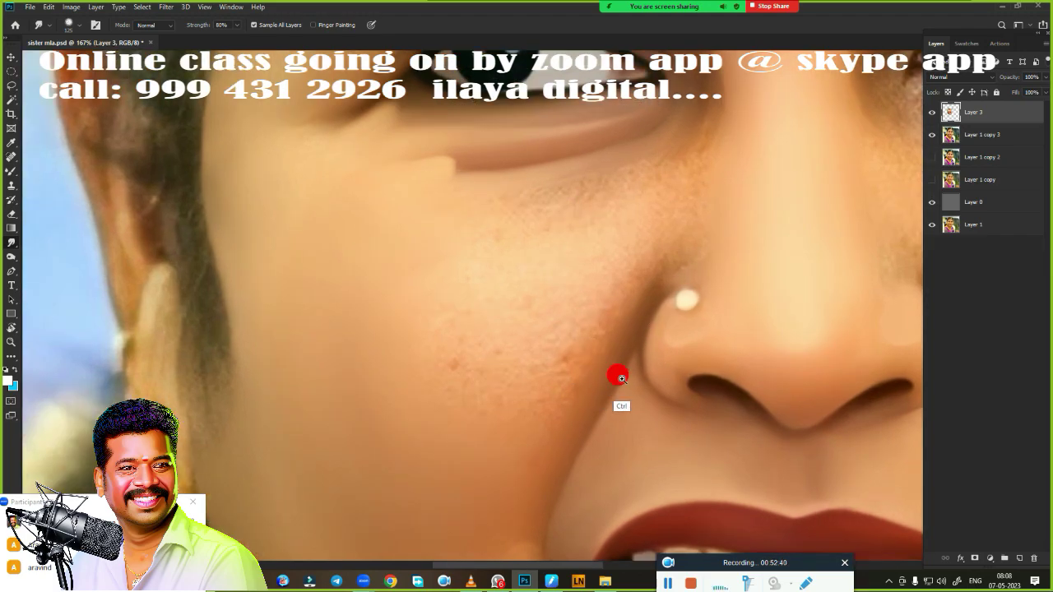
scroll(594, 375, "up", 1)
scroll(594, 375, "down", 2)
scroll(576, 365, "down", 1)
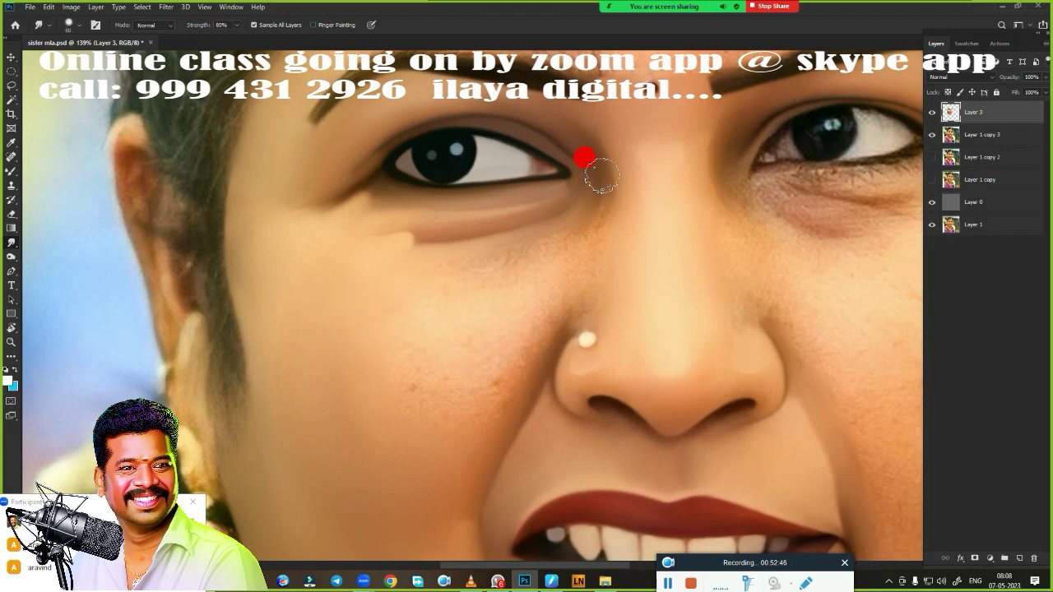
scroll(586, 264, "up", 2)
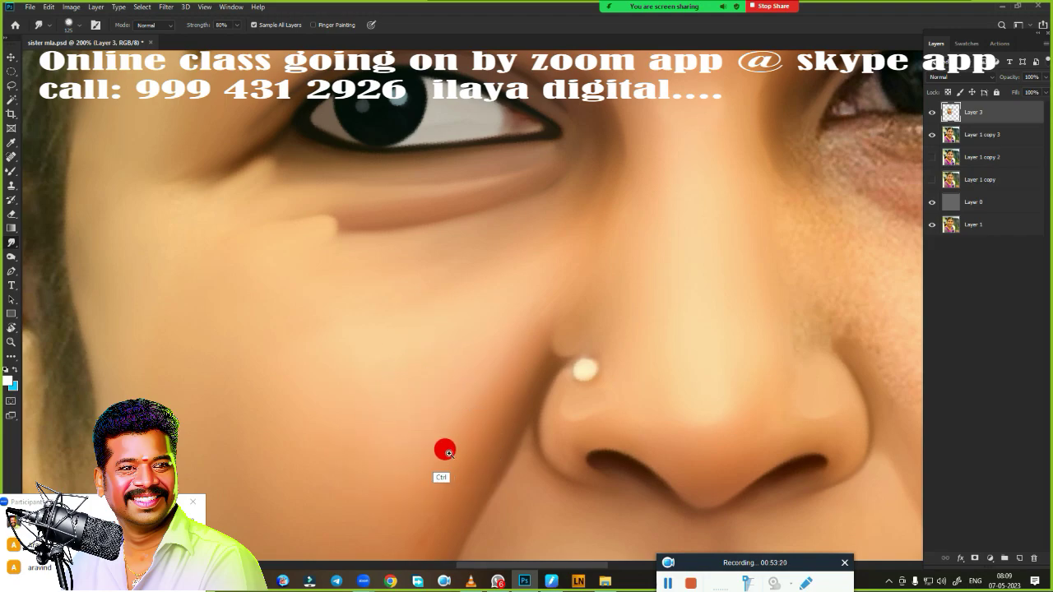
Zoom in on the eye and blend away the left end of the under-eye crease.
left_click_drag(445, 450, 482, 271)
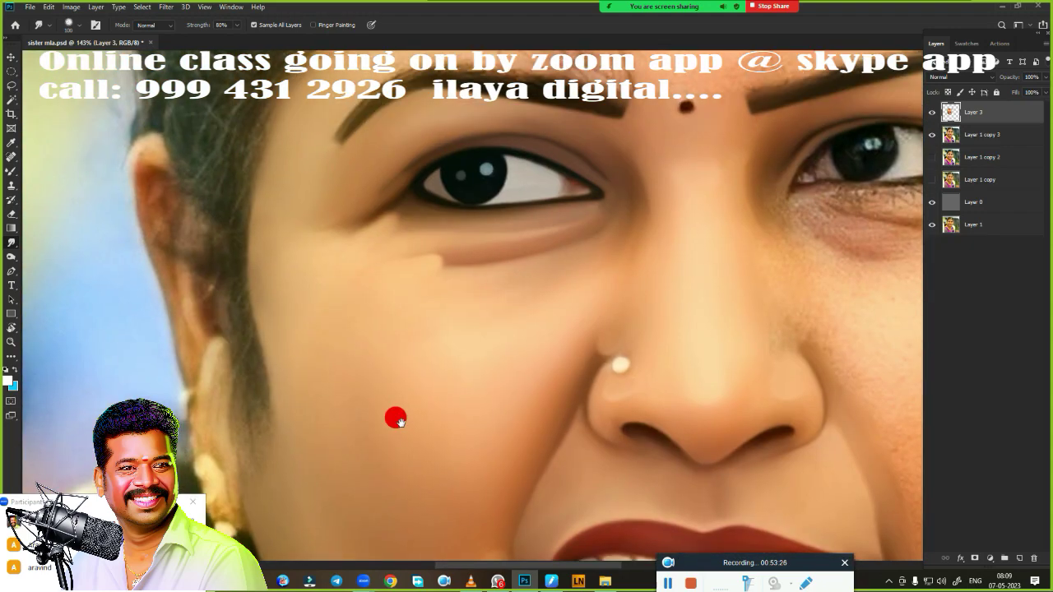
left_click_drag(355, 252, 397, 344)
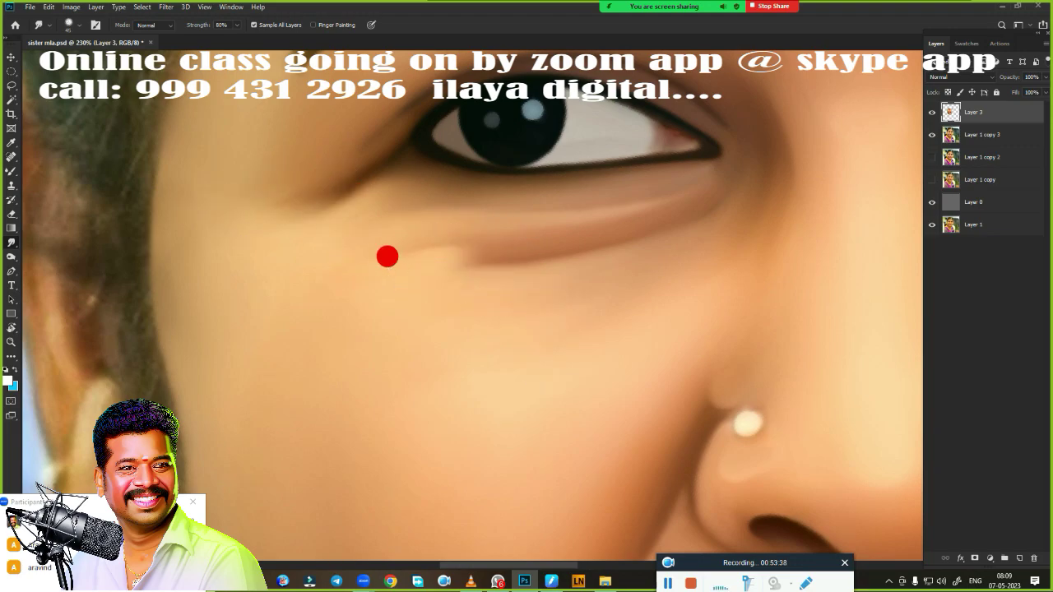
left_click_drag(423, 244, 482, 240)
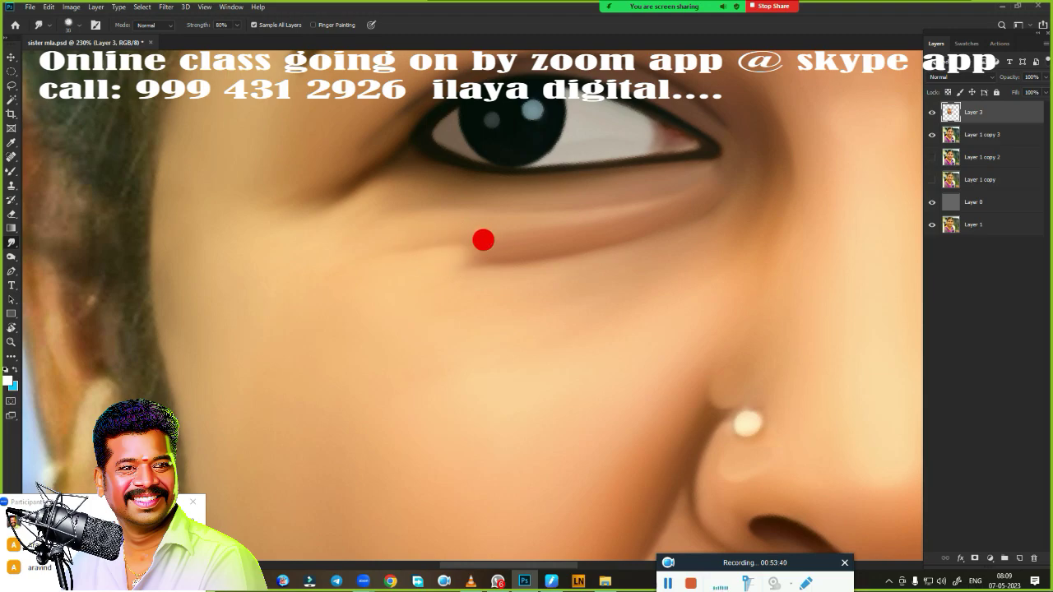
scroll(508, 409, "down", 3)
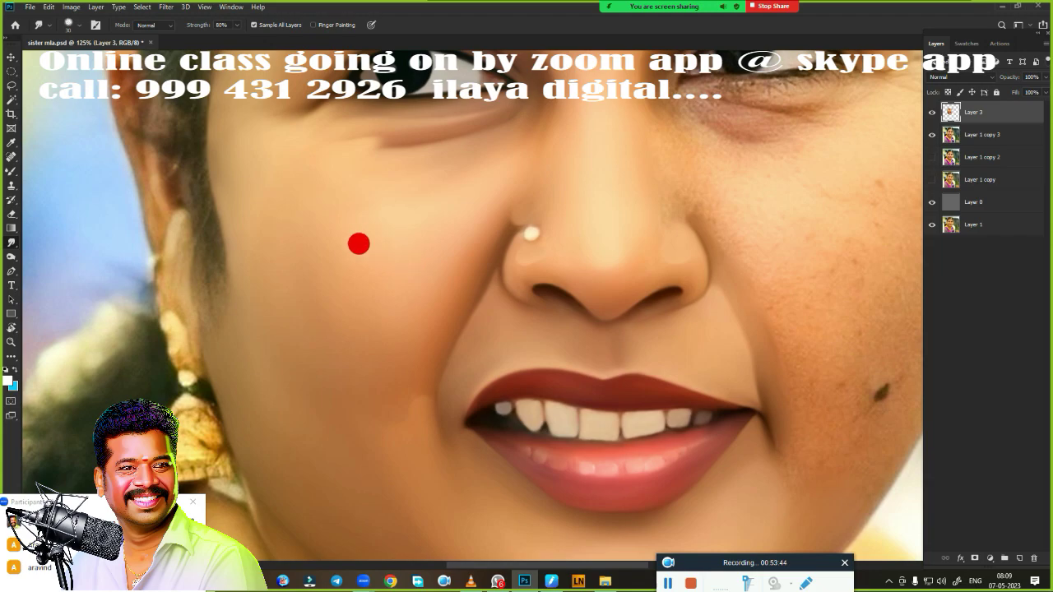
scroll(362, 247, "up", 2)
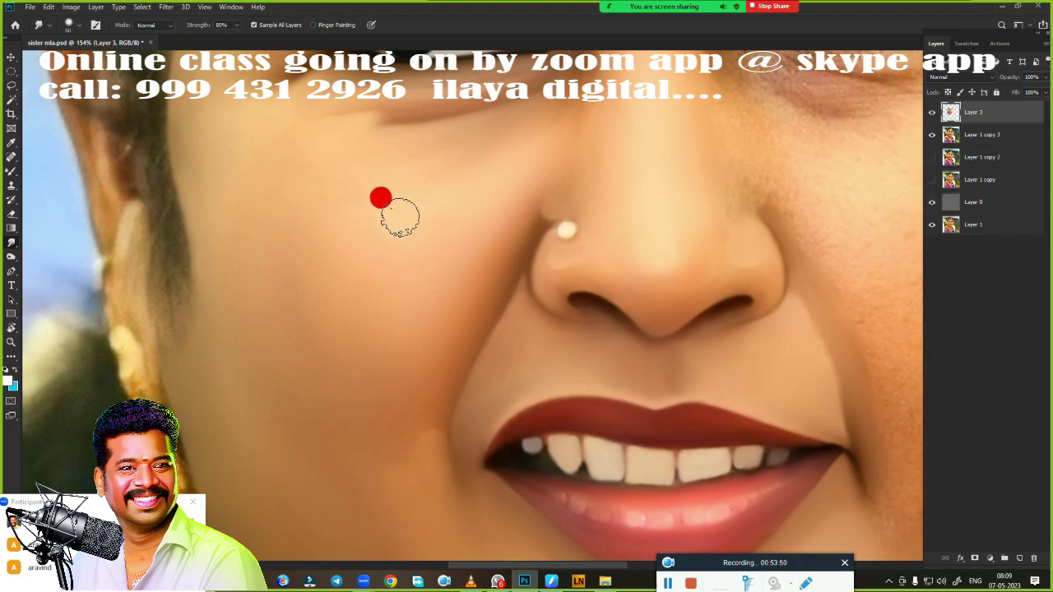
Lasso a cheek patch beside the mouth corner, smudge it smooth, and feather the selection.
scroll(387, 374, "down", 4)
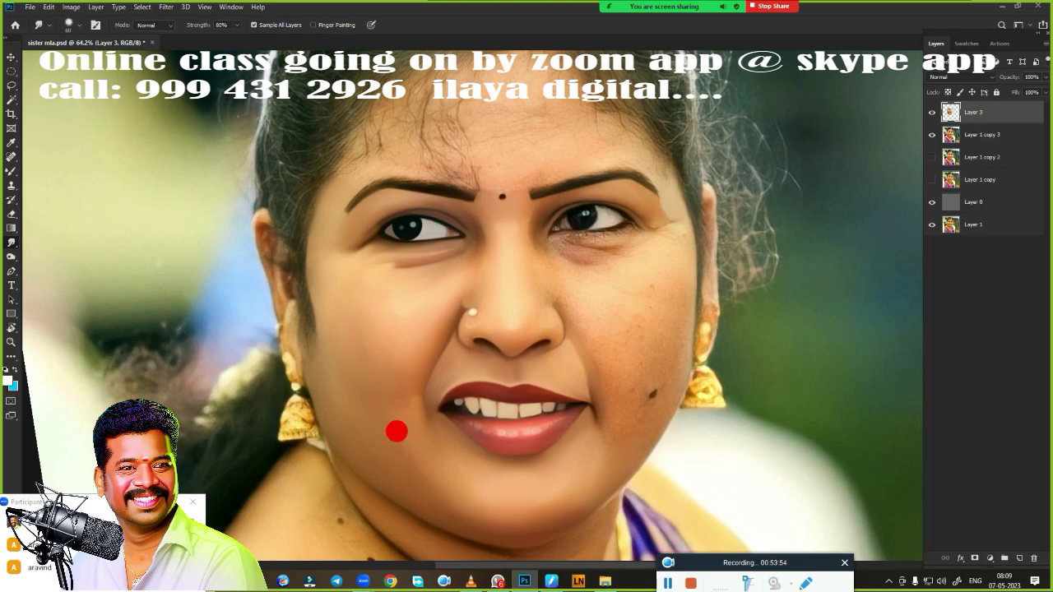
scroll(396, 431, "up", 1)
scroll(437, 446, "up", 1)
scroll(430, 378, "up", 1)
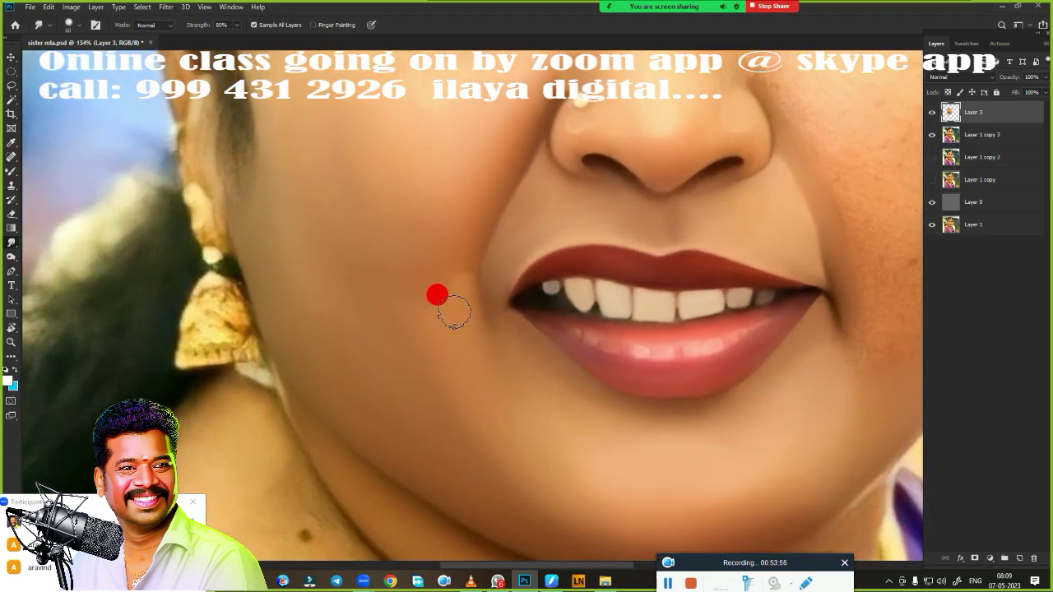
key("l")
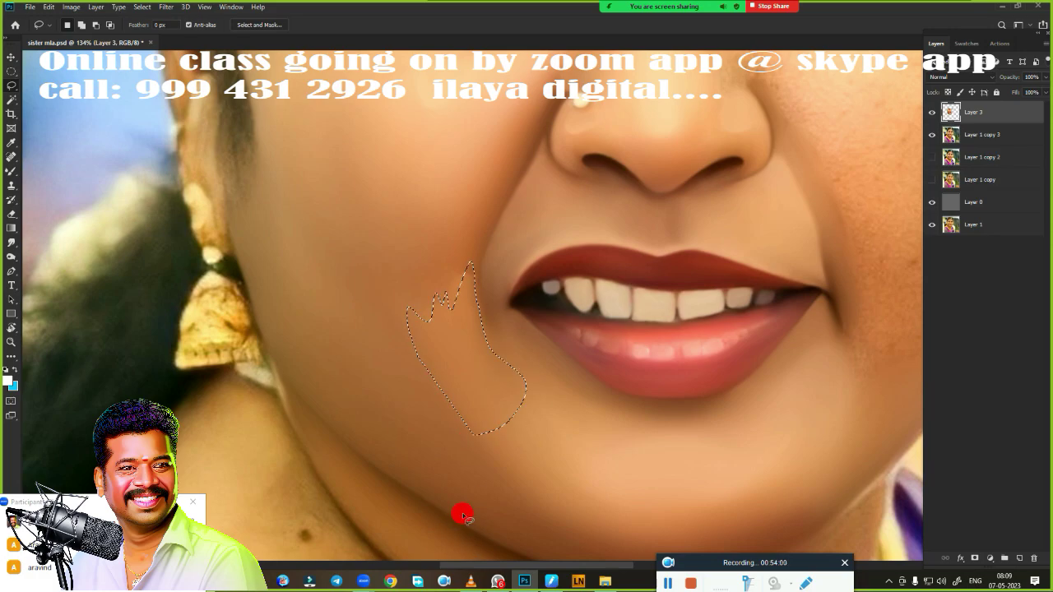
key("r")
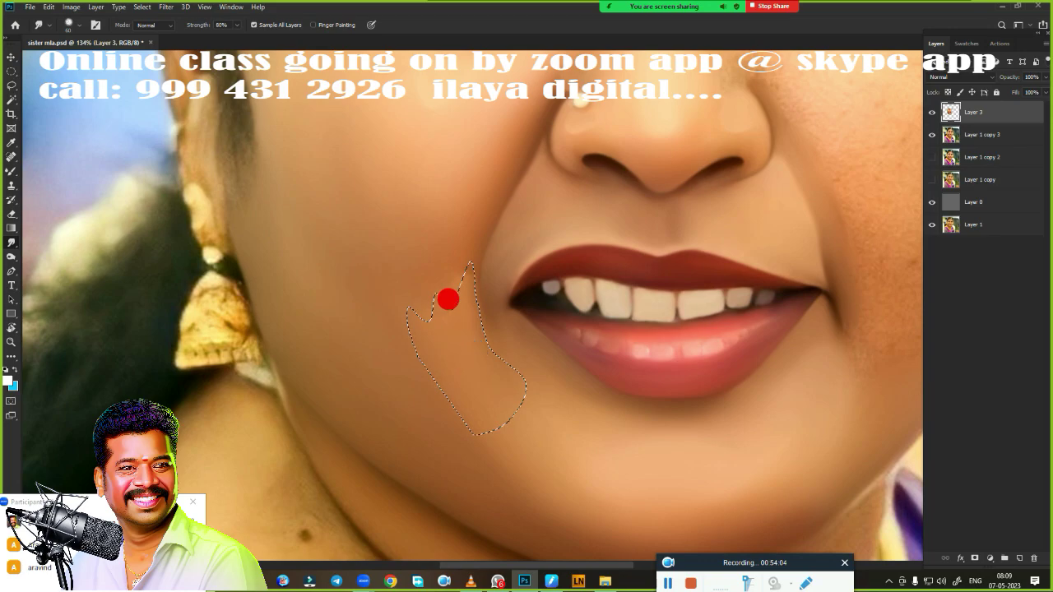
left_click_drag(393, 289, 437, 240)
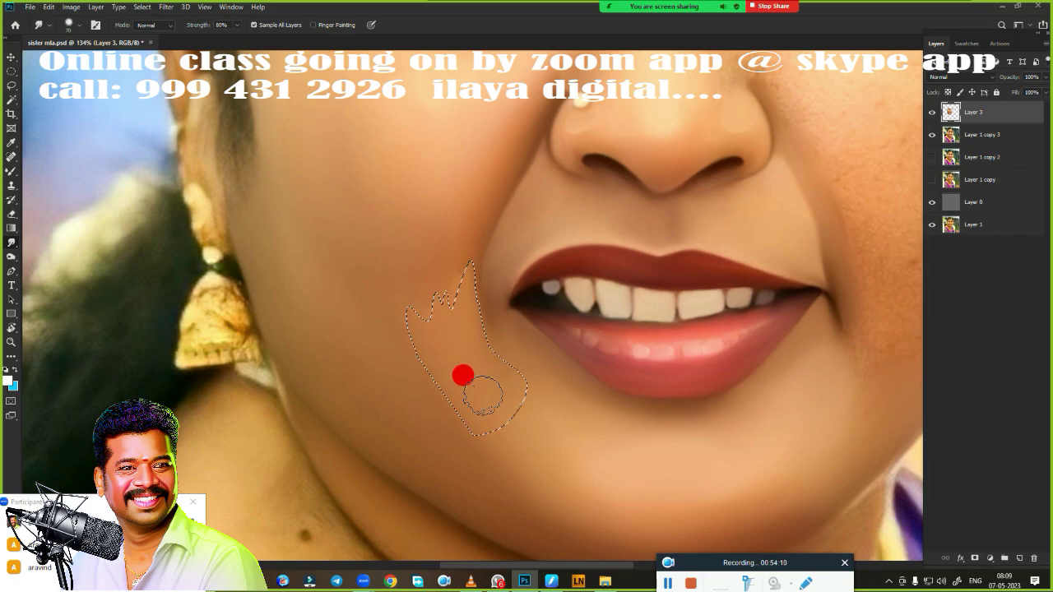
key("shift+F6")
key("Return")
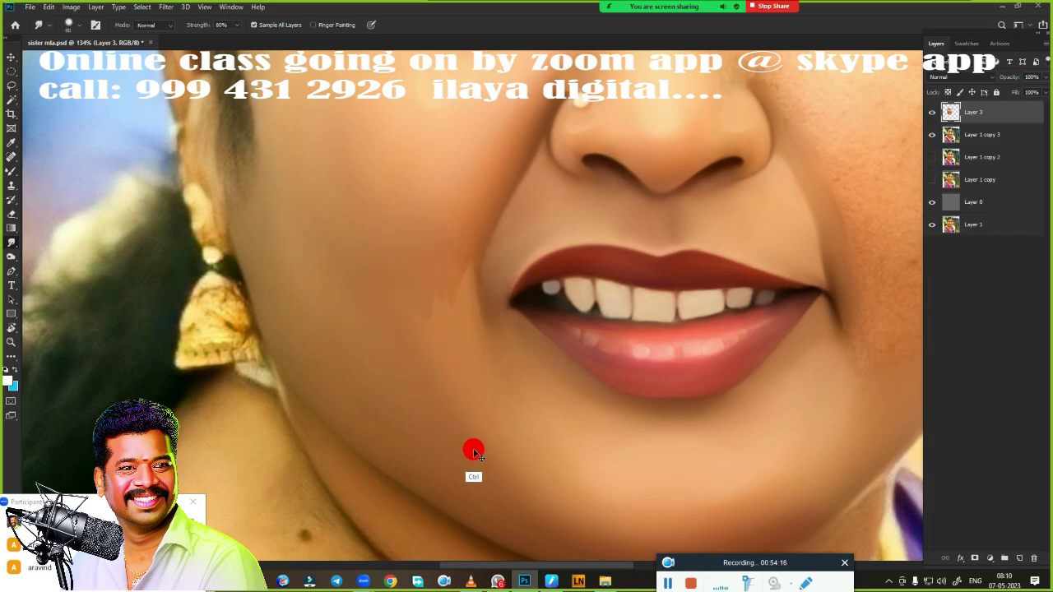
Reload the cheek patch selection, then deselect it.
scroll(473, 451, "down", 5)
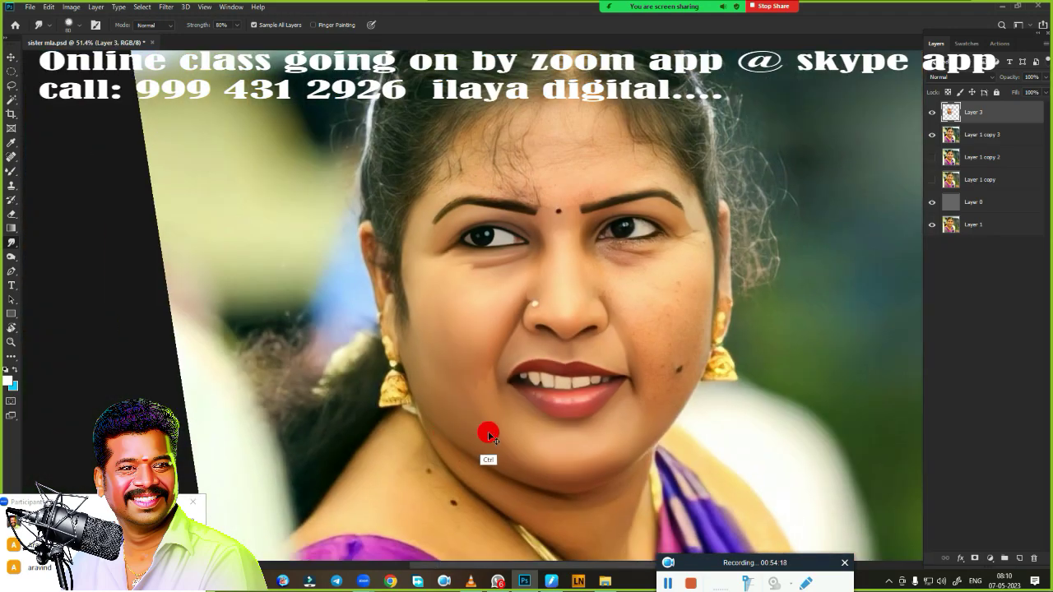
scroll(488, 436, "up", 4)
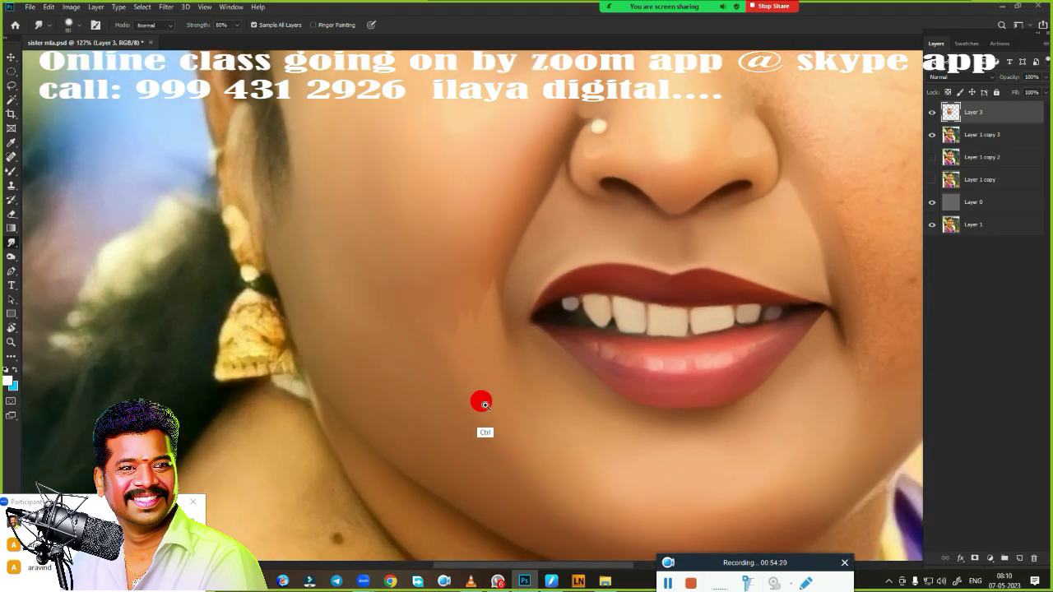
scroll(486, 405, "down", 4)
scroll(440, 418, "up", 4)
scroll(484, 430, "up", 2)
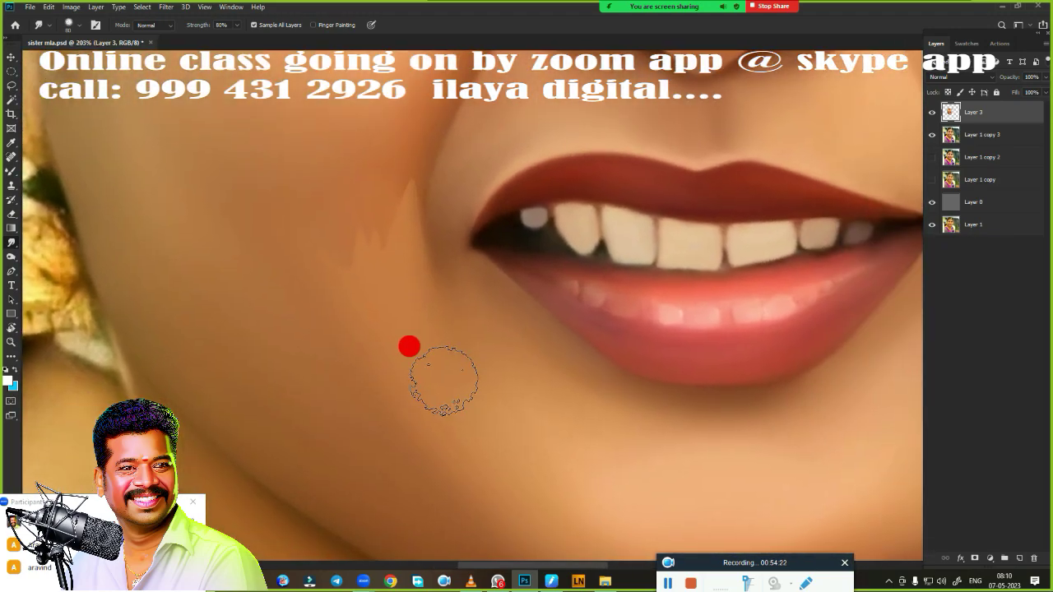
key("ctrl+Return")
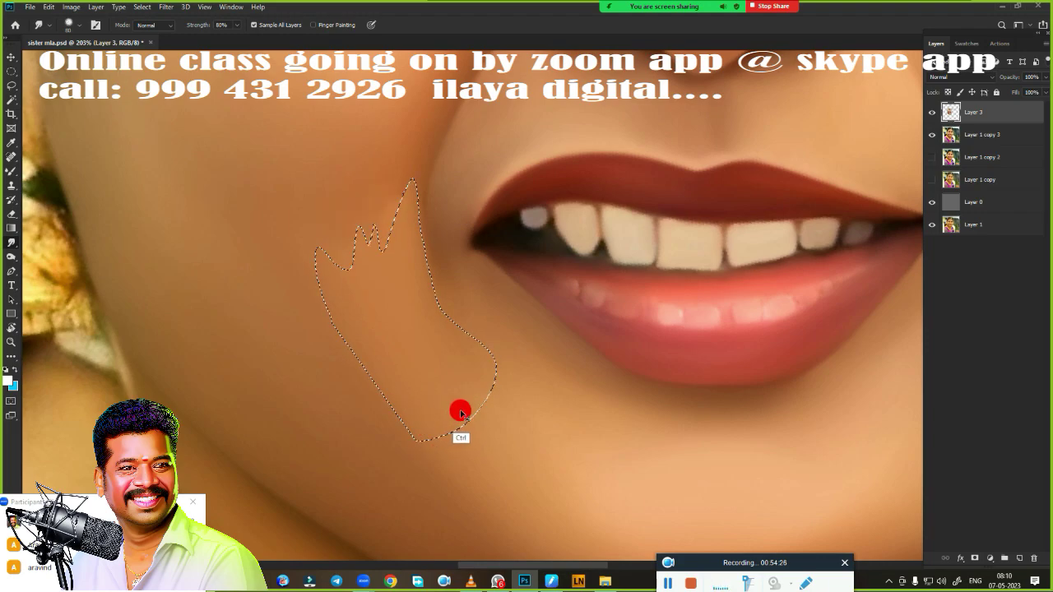
key("ctrl+d")
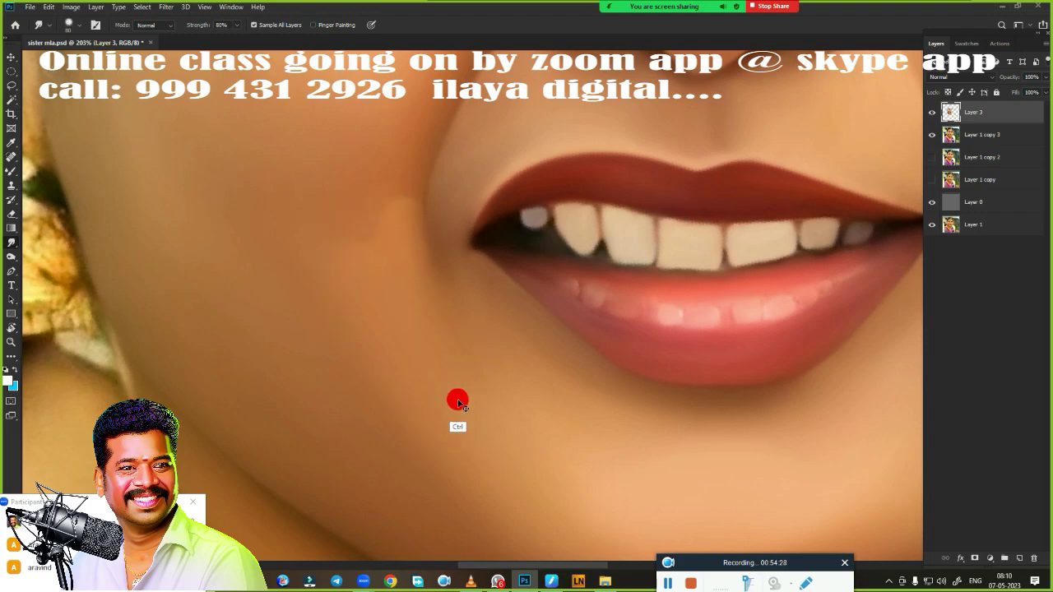
Toggle Layer 1 copy 3 off and back on to compare, then view the whole face.
scroll(383, 359, "down", 3)
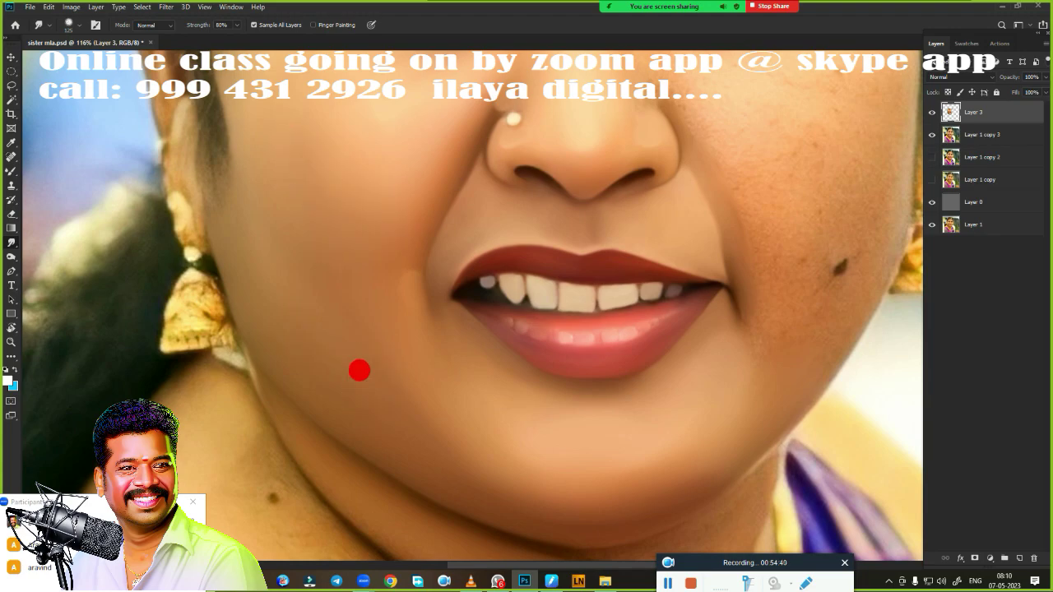
scroll(359, 371, "down", 3)
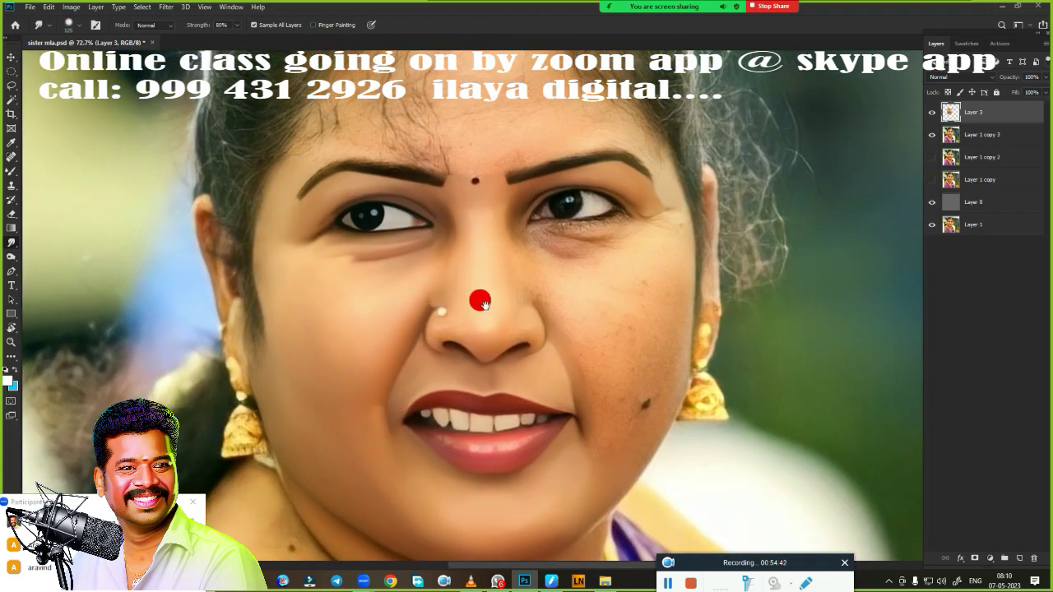
scroll(480, 301, "down", 3)
left_click(931, 135)
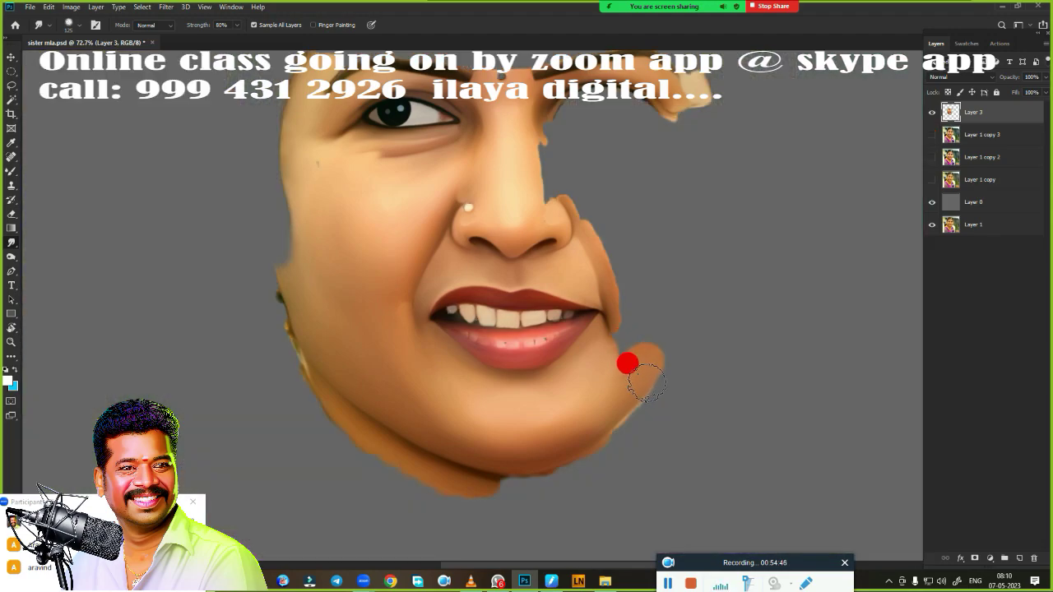
left_click(931, 135)
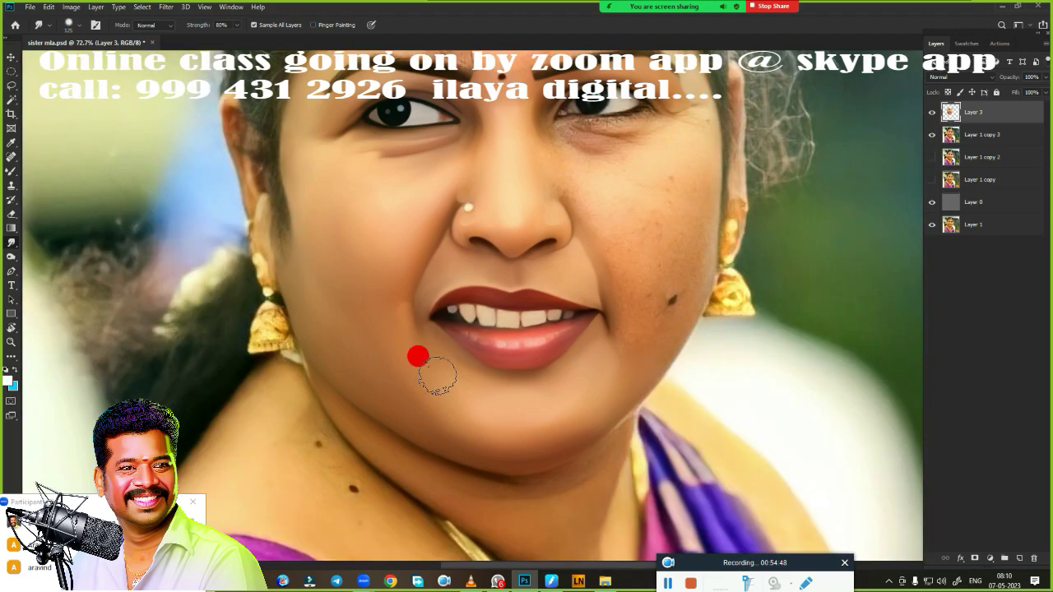
scroll(409, 325, "up", 1)
scroll(399, 291, "up", 5)
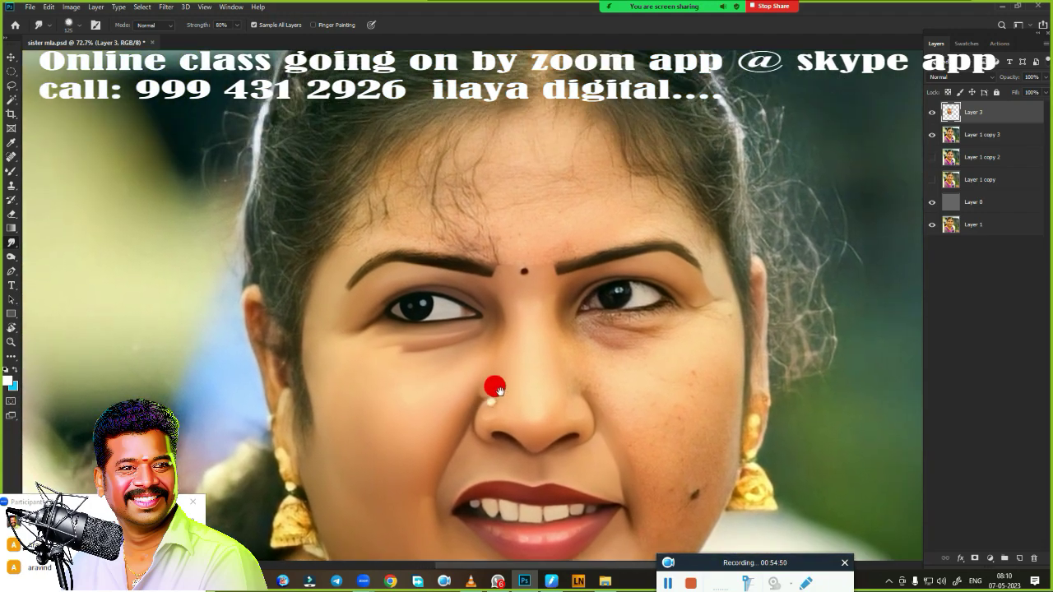
mouse_move(498, 390)
left_mouse_down()
mouse_move(522, 341)
mouse_move(451, 200)
mouse_move(456, 176)
mouse_move(465, 173)
mouse_move(466, 195)
mouse_move(442, 233)
mouse_move(460, 313)
mouse_move(447, 317)
mouse_move(461, 308)
mouse_move(529, 332)
mouse_move(568, 279)
mouse_move(532, 383)
mouse_move(583, 381)
mouse_move(618, 334)
mouse_move(656, 318)
mouse_move(649, 341)
mouse_move(573, 394)
mouse_move(548, 393)
mouse_move(566, 387)
mouse_move(518, 329)
left_mouse_up()
Draw a closed pen path around the dark bag under the eye.
key("p")
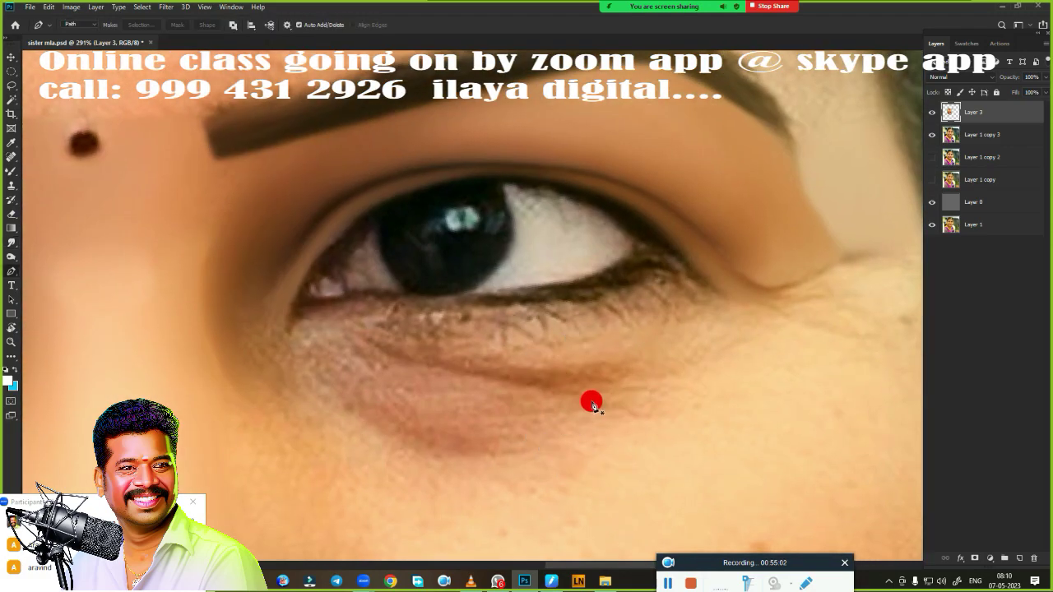
left_click_drag(589, 398, 598, 286)
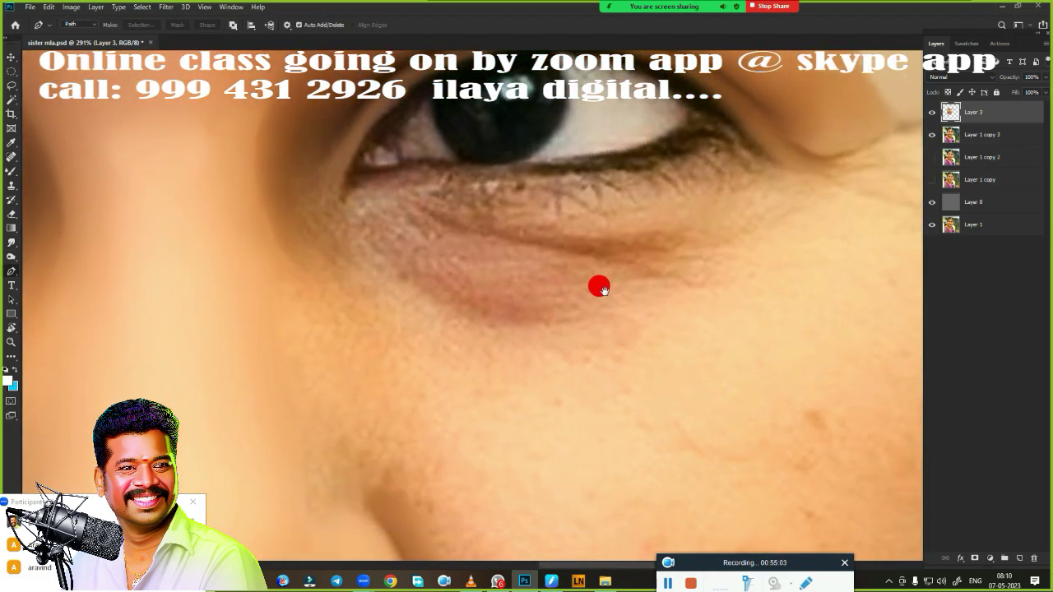
left_click(337, 220)
left_click_drag(626, 319, 822, 246)
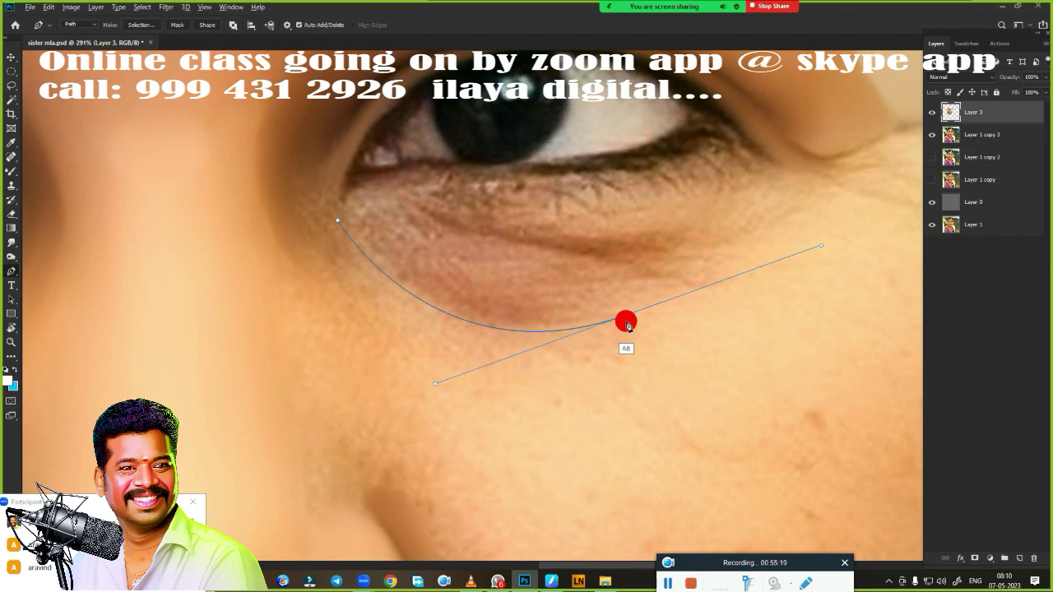
left_click(772, 217)
left_click_drag(568, 251, 476, 235)
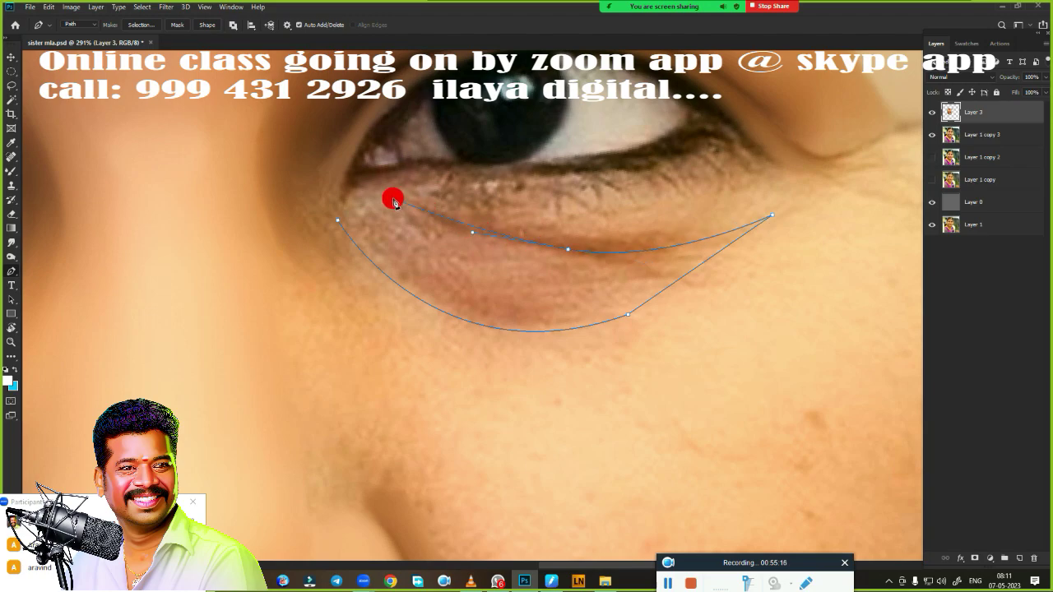
key("ctrl")
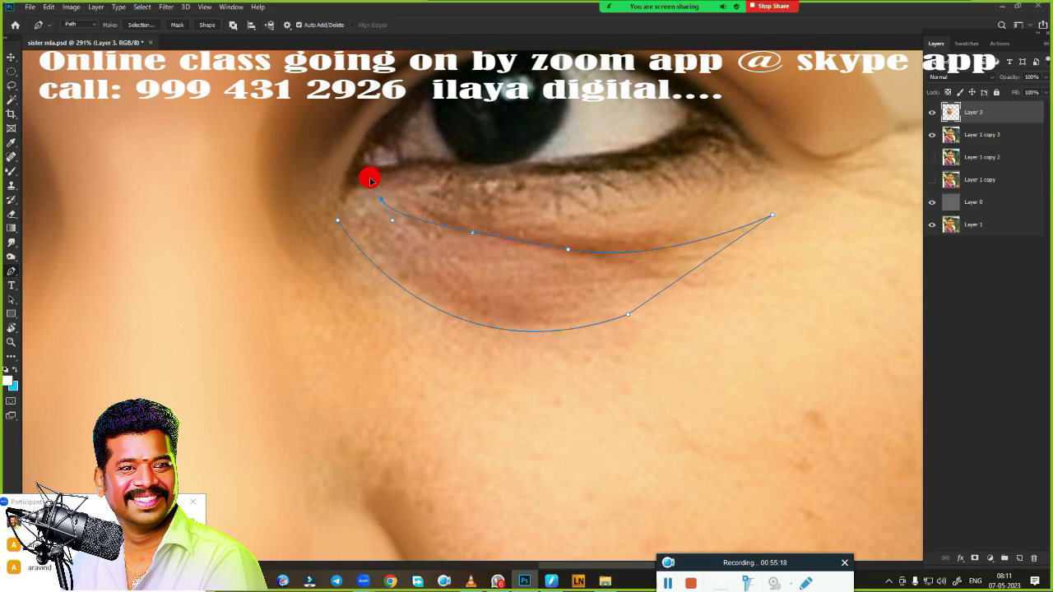
Convert the under-eye path into a feathered selection, dismissing a pop-up warning.
key("ctrl+Return")
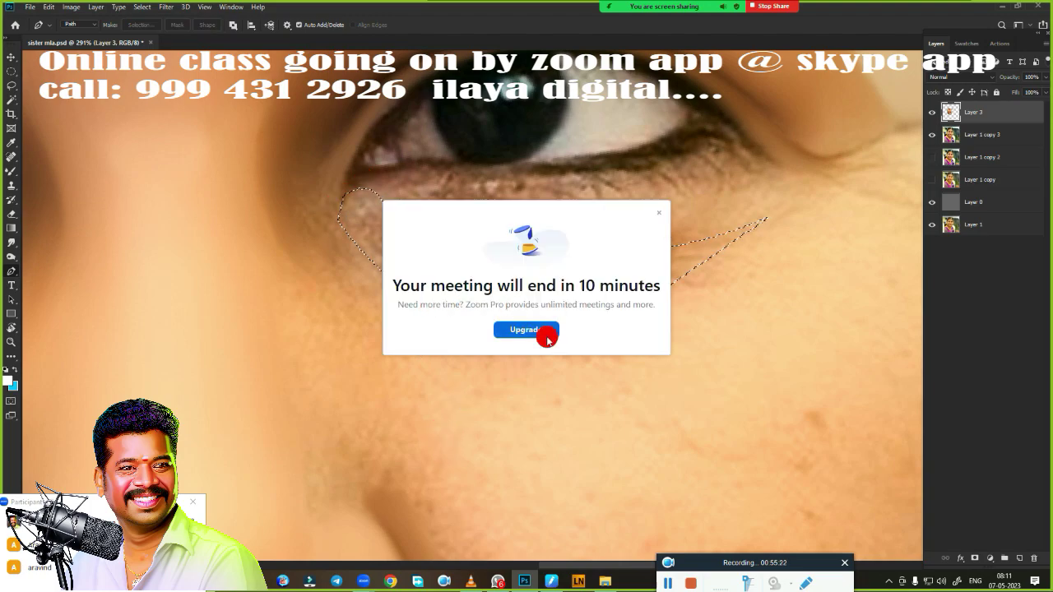
left_click(659, 212)
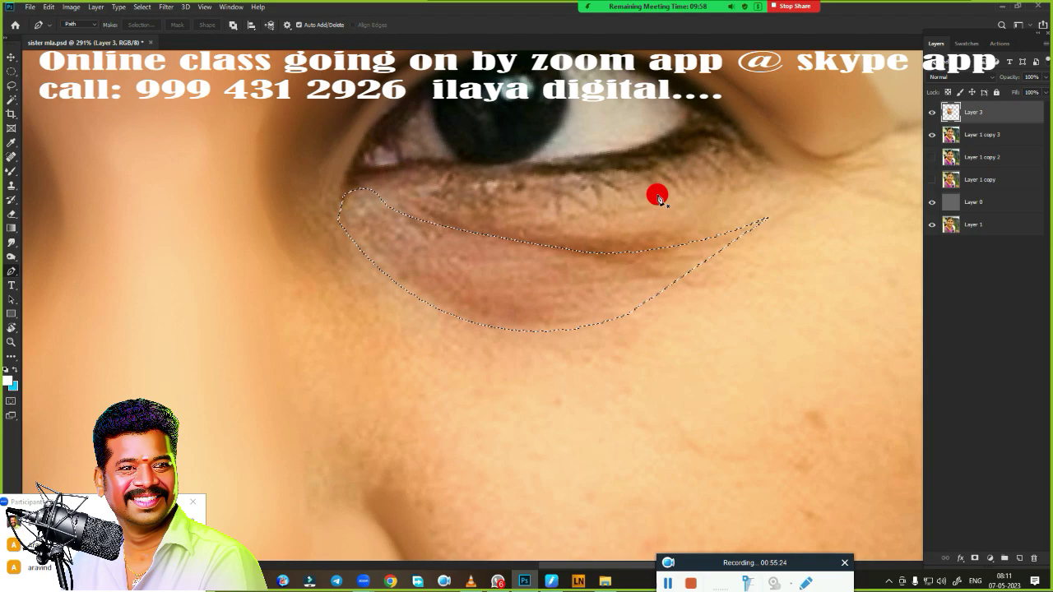
key("shift+F6")
key("Return")
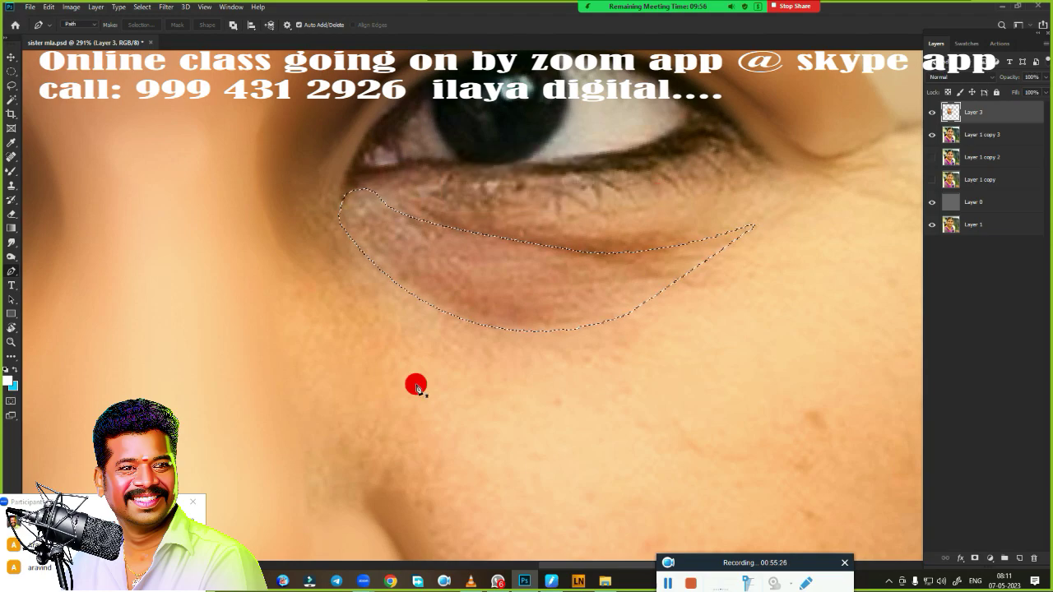
key("r")
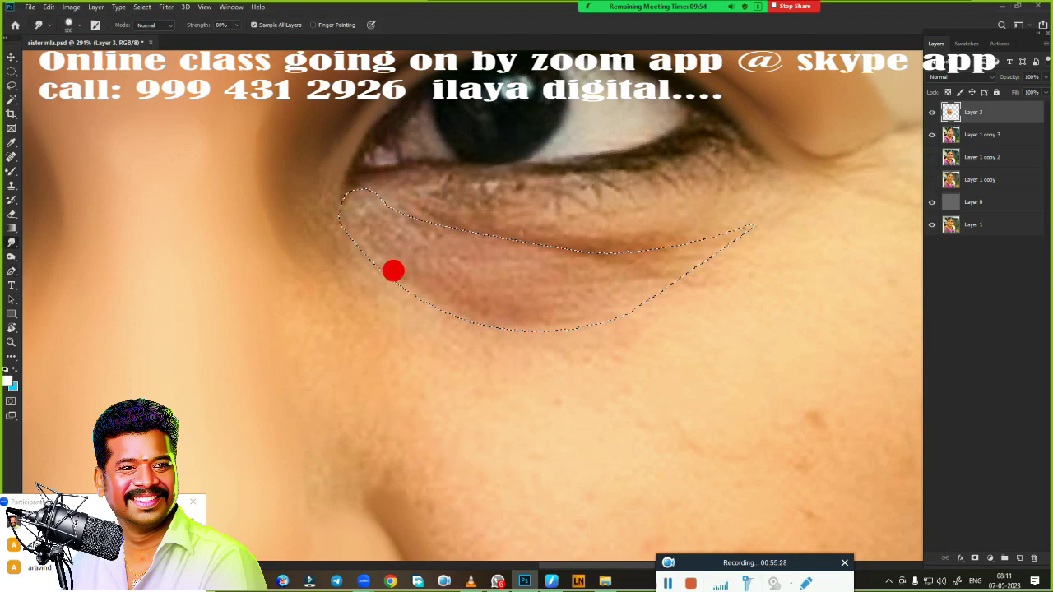
Smudge the dark, wrinkled under-eye skin inside the selection at 80% strength.
mouse_move(489, 263)
left_mouse_down()
mouse_move(526, 287)
mouse_move(527, 275)
mouse_move(469, 285)
mouse_move(390, 264)
left_mouse_up()
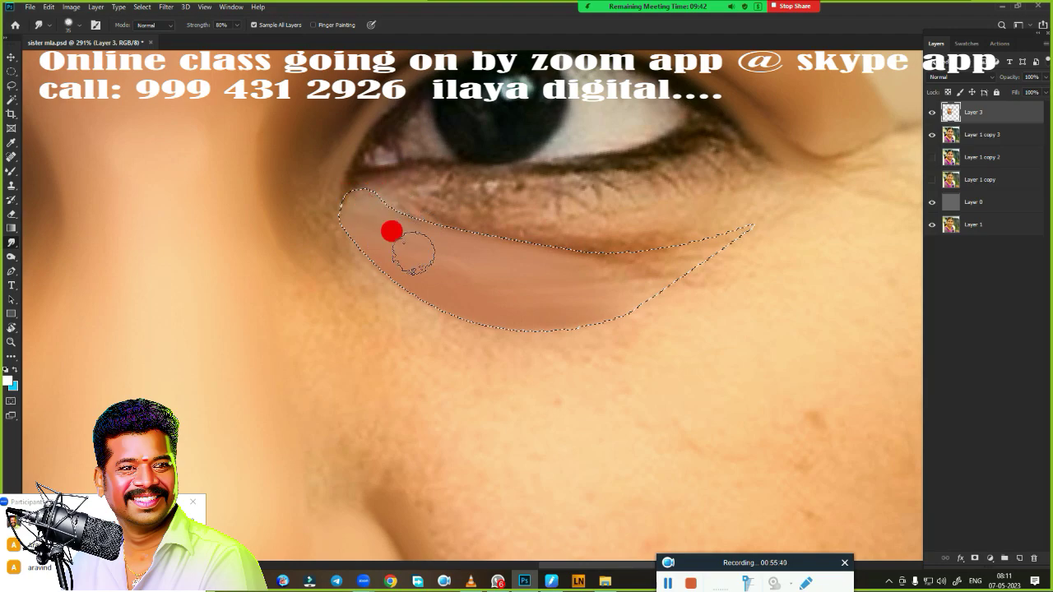
left_click_drag(392, 232, 561, 316)
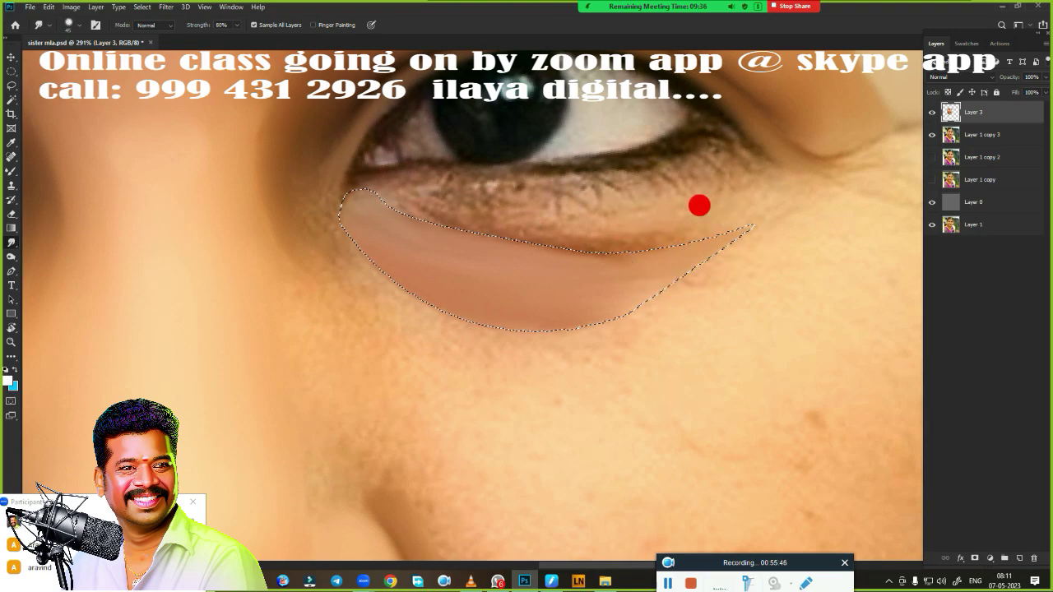
mouse_move(588, 246)
left_mouse_down()
mouse_move(552, 287)
mouse_move(463, 301)
mouse_move(545, 320)
mouse_move(514, 290)
left_mouse_up()
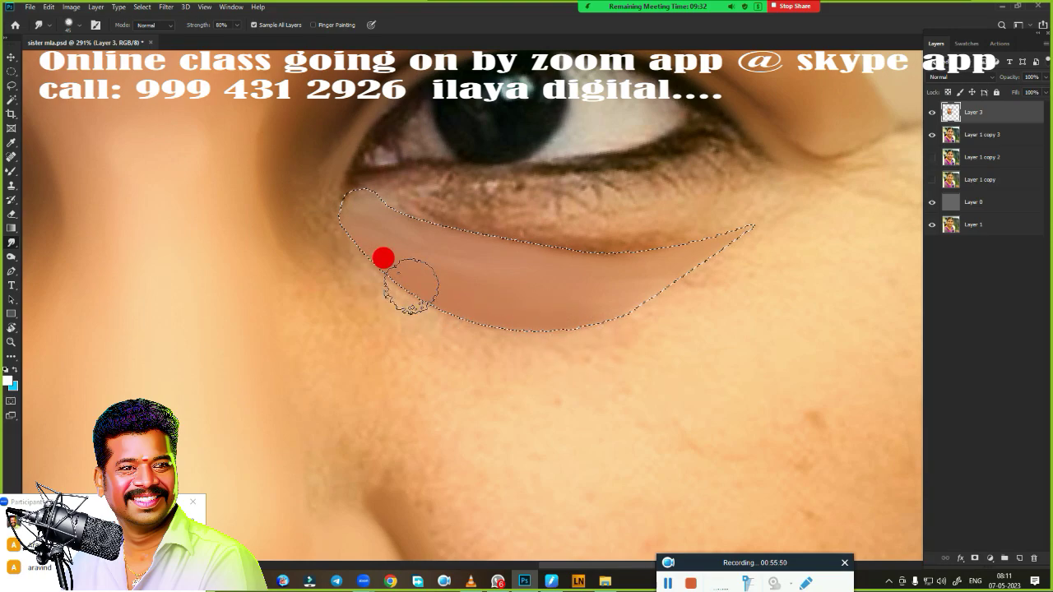
mouse_move(383, 258)
left_mouse_down()
mouse_move(465, 279)
mouse_move(416, 259)
mouse_move(456, 292)
mouse_move(318, 215)
left_mouse_up()
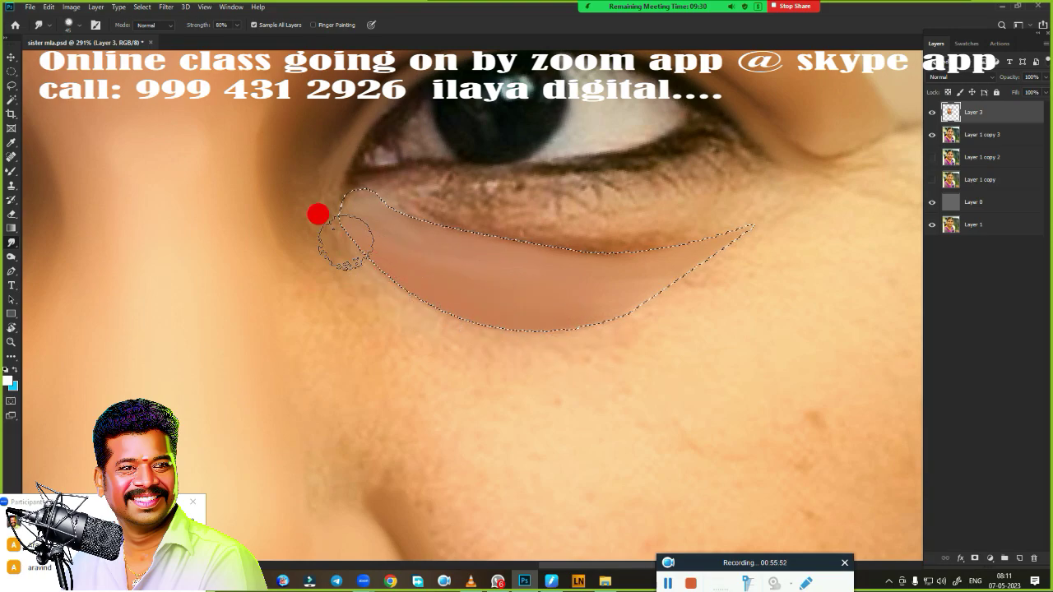
mouse_move(430, 267)
left_mouse_down()
mouse_move(615, 318)
mouse_move(617, 299)
mouse_move(561, 318)
mouse_move(424, 311)
left_mouse_up()
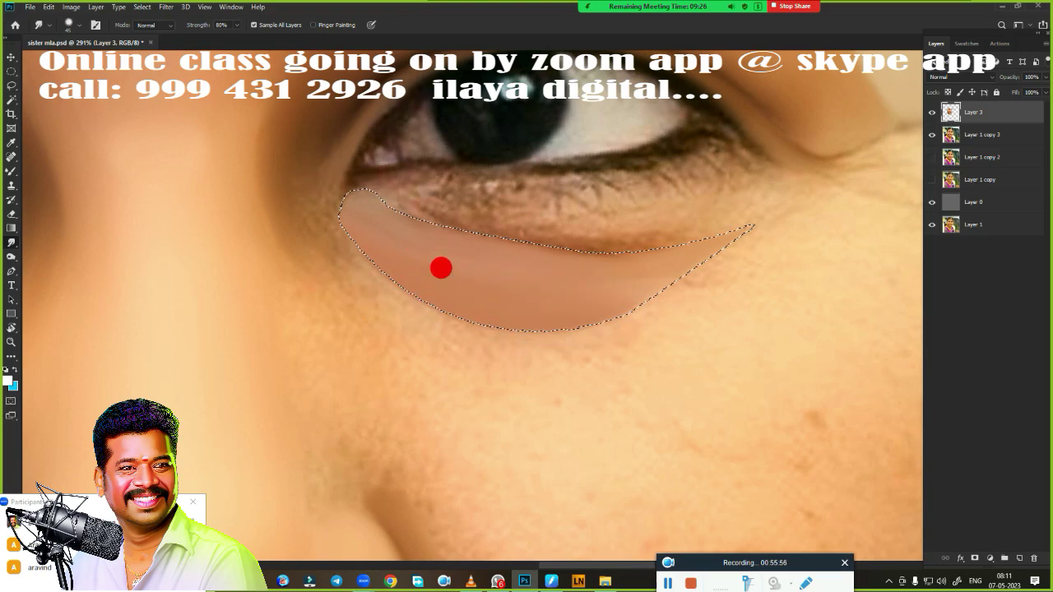
left_click_drag(440, 267, 285, 313)
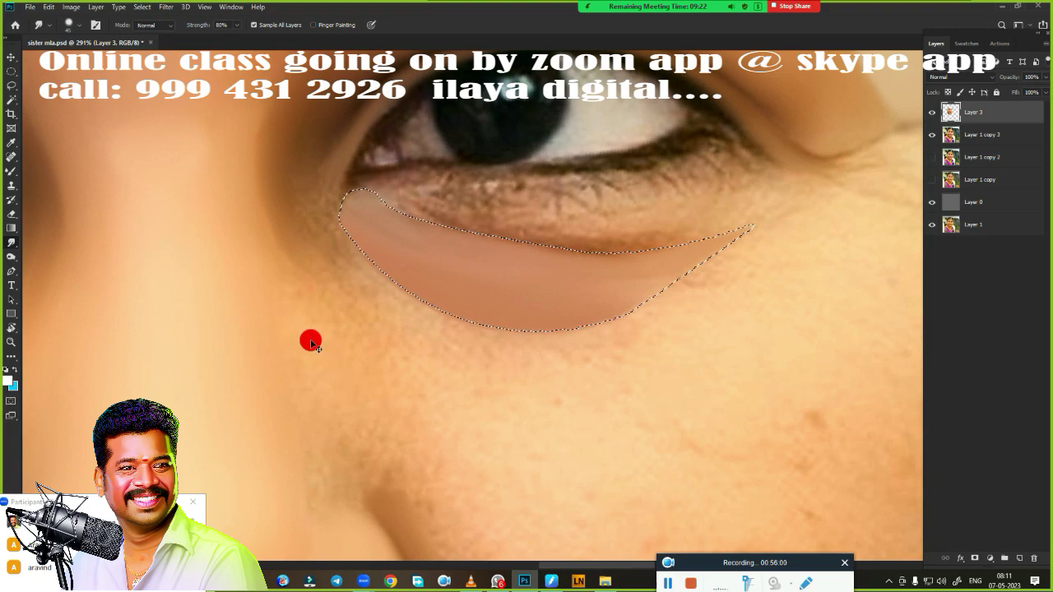
Re-feather the selection by 2 px and blend the skin along its upper and lower edges.
key("shift+F6")
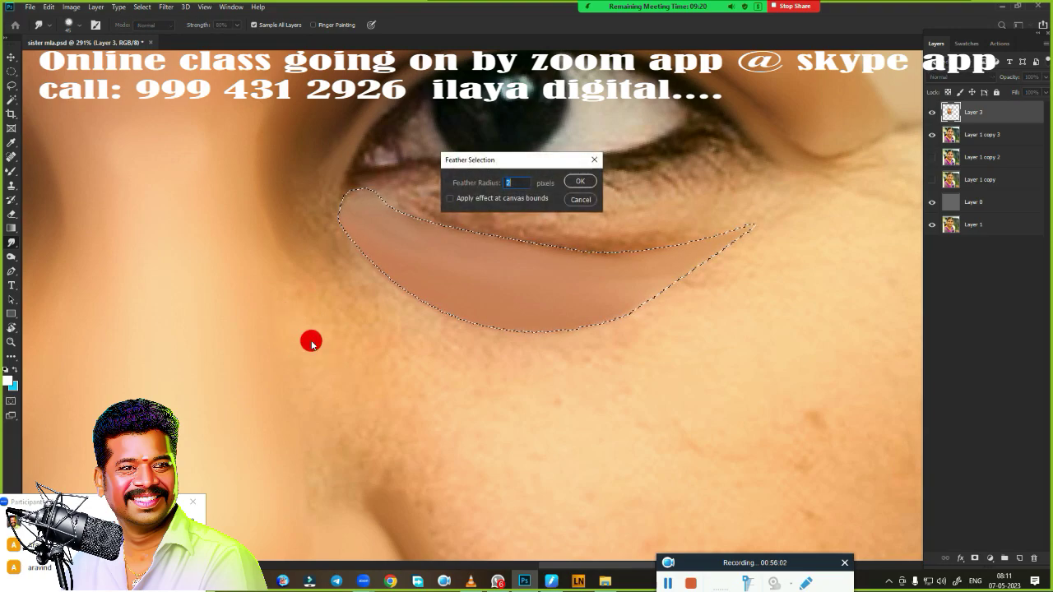
key("Return")
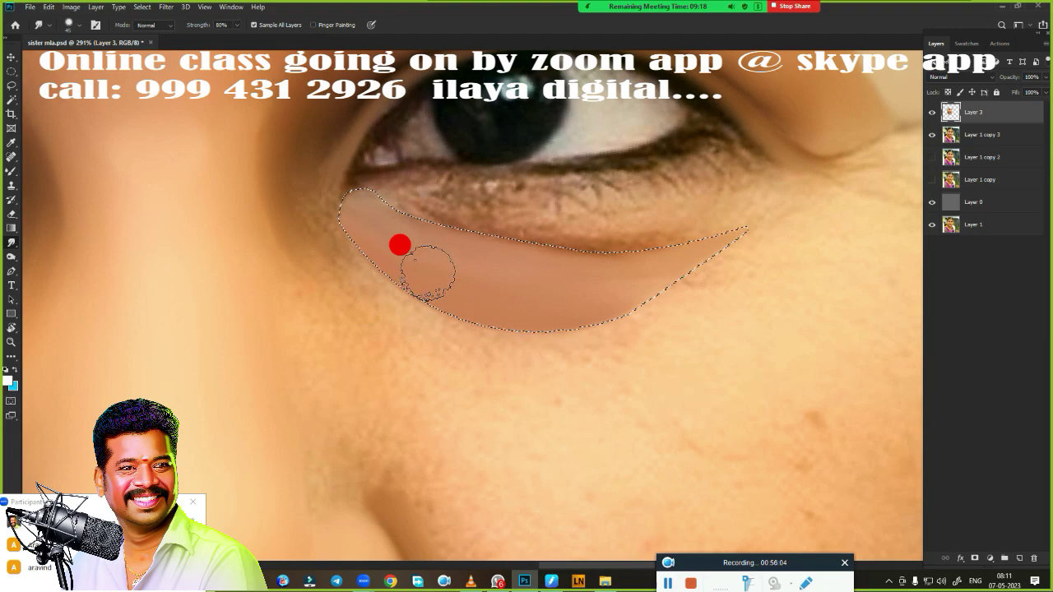
mouse_move(427, 274)
left_mouse_down()
mouse_move(581, 341)
mouse_move(548, 264)
left_mouse_up()
mouse_move(615, 240)
left_mouse_down()
mouse_move(652, 204)
mouse_move(552, 216)
mouse_move(382, 195)
mouse_move(552, 225)
mouse_move(425, 205)
mouse_move(600, 218)
mouse_move(376, 192)
mouse_move(578, 216)
mouse_move(677, 208)
mouse_move(499, 218)
mouse_move(600, 223)
mouse_move(656, 206)
mouse_move(627, 216)
mouse_move(400, 197)
left_mouse_up()
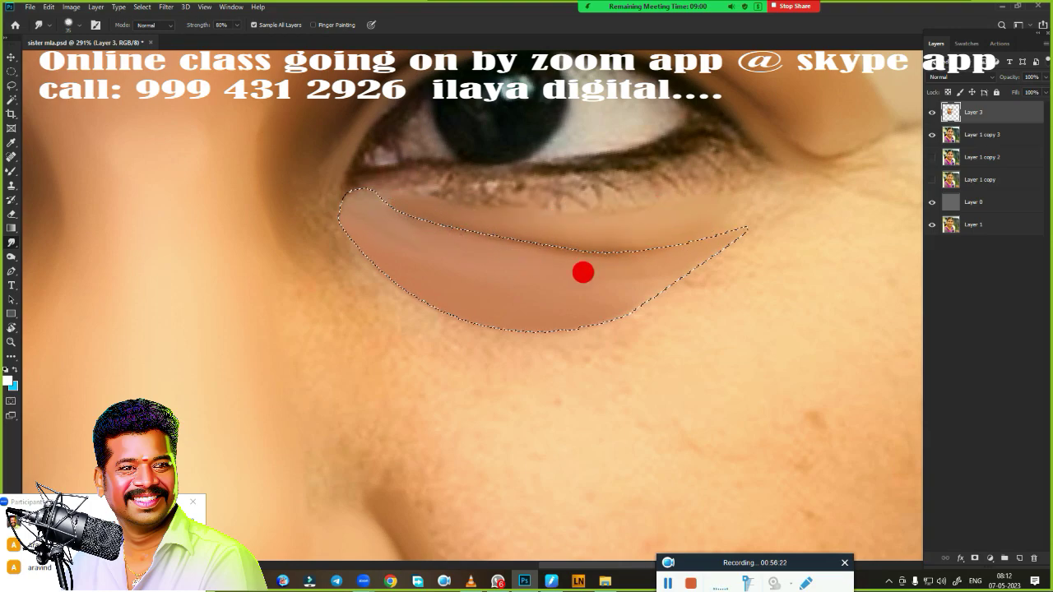
mouse_move(582, 272)
left_mouse_down()
mouse_move(425, 315)
mouse_move(348, 255)
left_mouse_up()
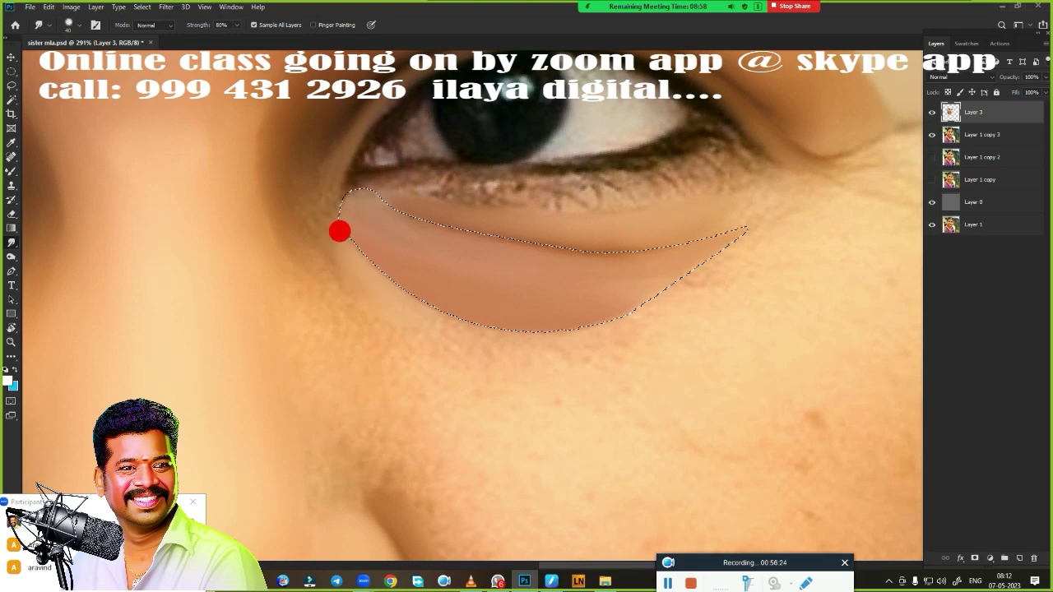
mouse_move(398, 292)
left_mouse_down()
mouse_move(493, 322)
mouse_move(383, 277)
mouse_move(421, 301)
mouse_move(518, 314)
mouse_move(733, 249)
mouse_move(669, 246)
mouse_move(715, 254)
mouse_move(723, 241)
left_mouse_up()
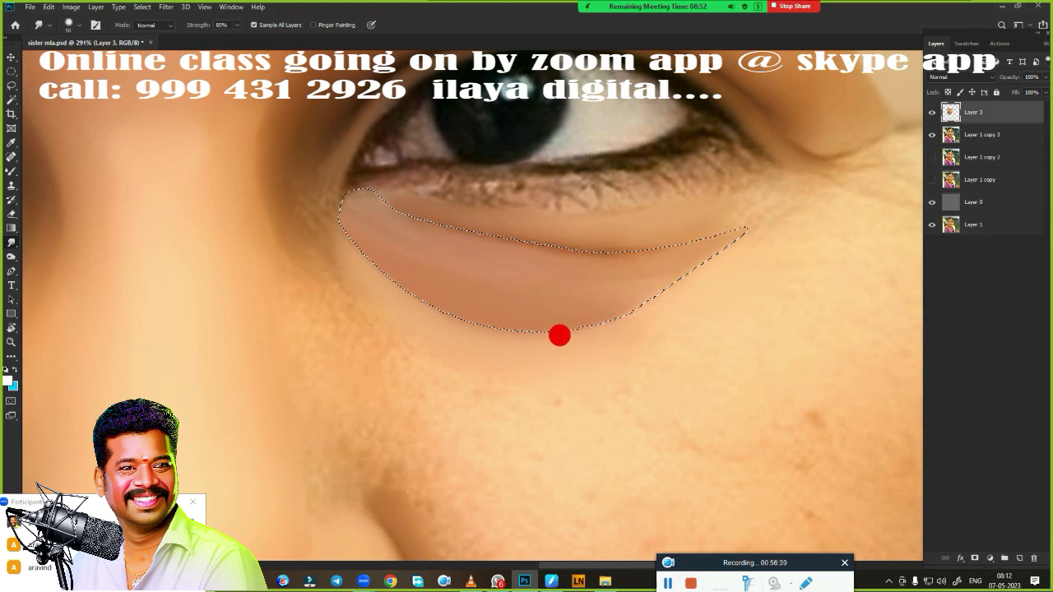
mouse_move(409, 289)
left_mouse_down()
mouse_move(528, 315)
mouse_move(388, 274)
mouse_move(482, 313)
mouse_move(651, 287)
mouse_move(710, 261)
mouse_move(408, 332)
mouse_move(376, 278)
left_mouse_up()
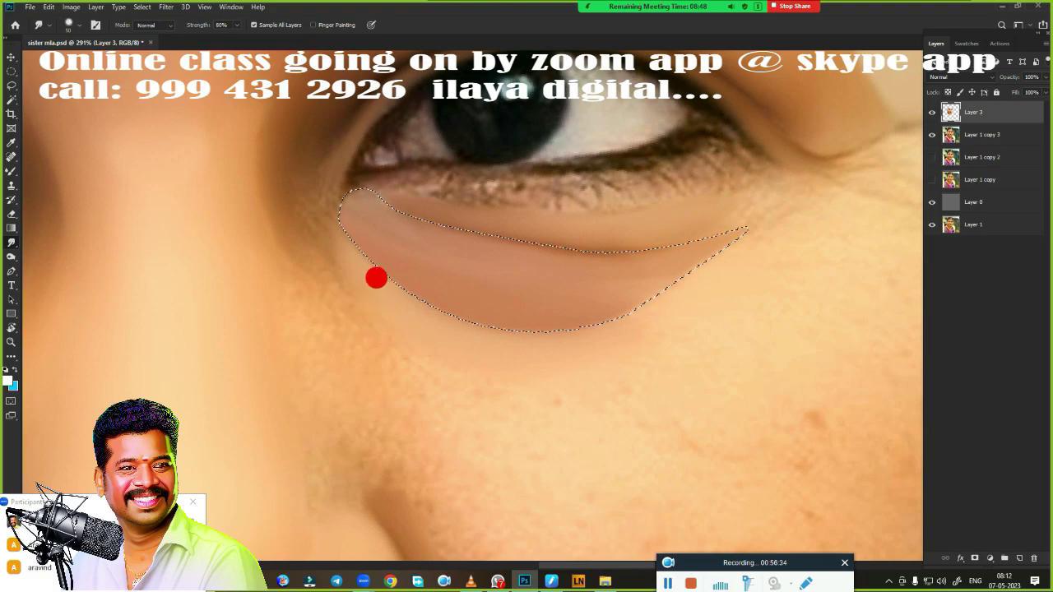
mouse_move(541, 317)
left_mouse_down()
mouse_move(430, 296)
mouse_move(338, 233)
mouse_move(574, 335)
mouse_move(531, 306)
mouse_move(712, 284)
mouse_move(666, 279)
mouse_move(653, 263)
mouse_move(446, 317)
mouse_move(655, 290)
mouse_move(595, 301)
mouse_move(435, 293)
mouse_move(543, 365)
mouse_move(497, 381)
mouse_move(512, 418)
mouse_move(588, 370)
left_mouse_up()
Clear the under-eye selection and trace a pen path along the lower lash line to the inner corner.
key("ctrl+d")
key("ctrl+minus")
key("ctrl+minus")
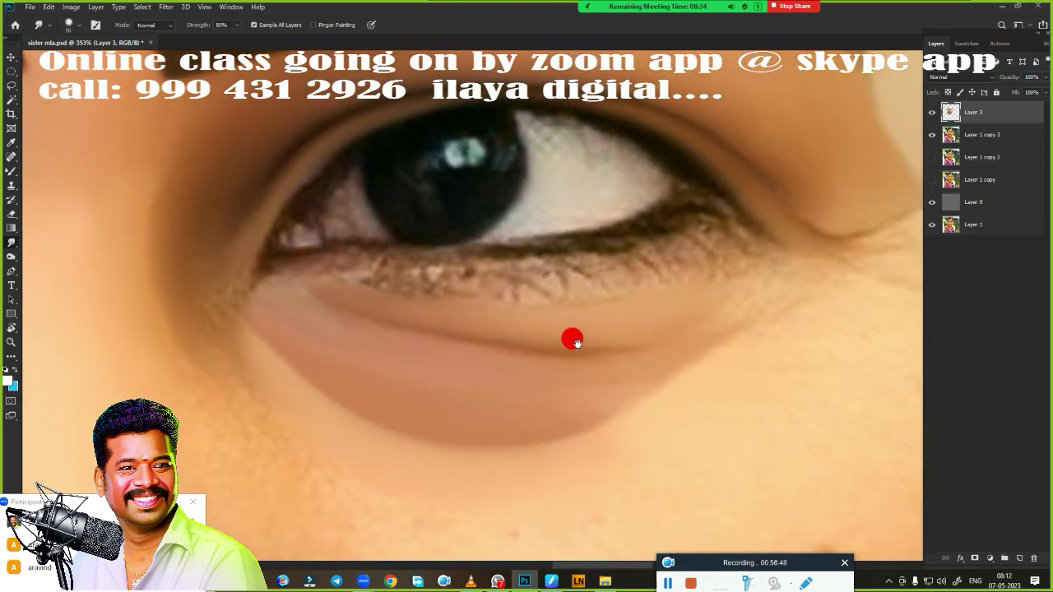
key("p")
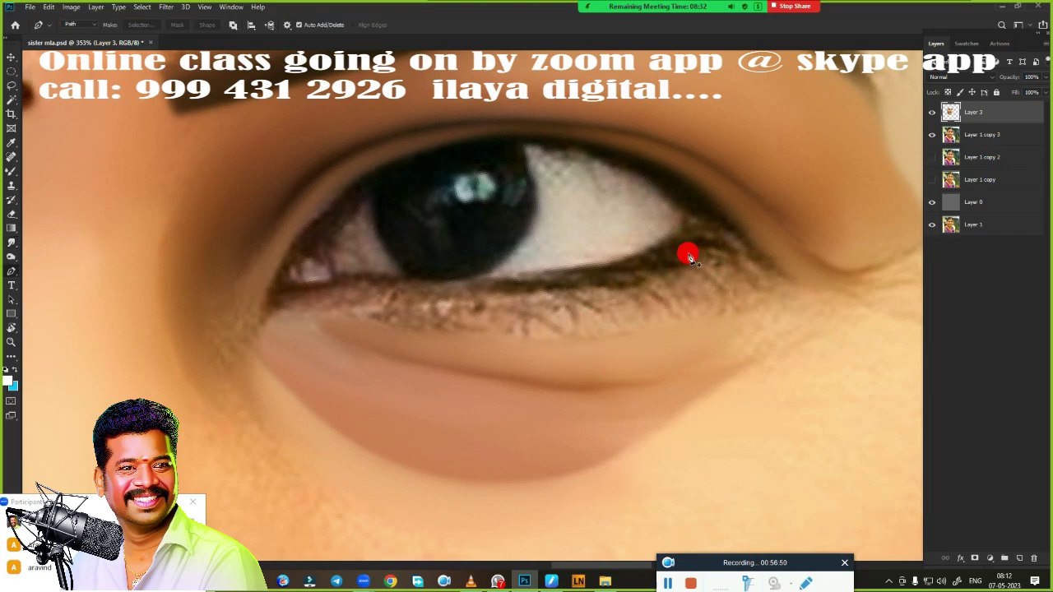
left_click(706, 225)
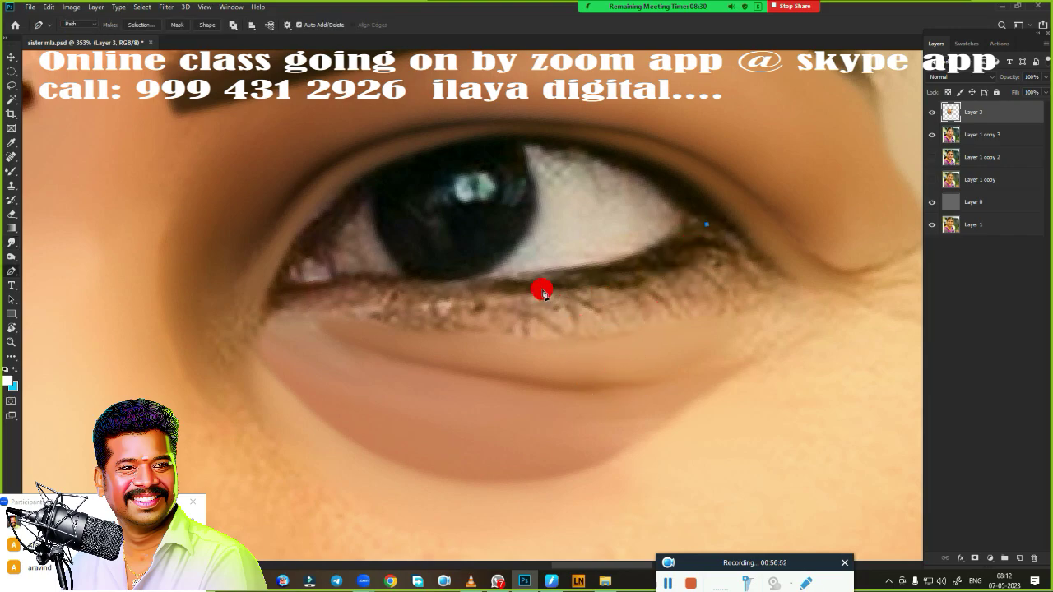
left_click_drag(542, 292, 411, 294)
left_click(384, 293)
left_click(295, 301)
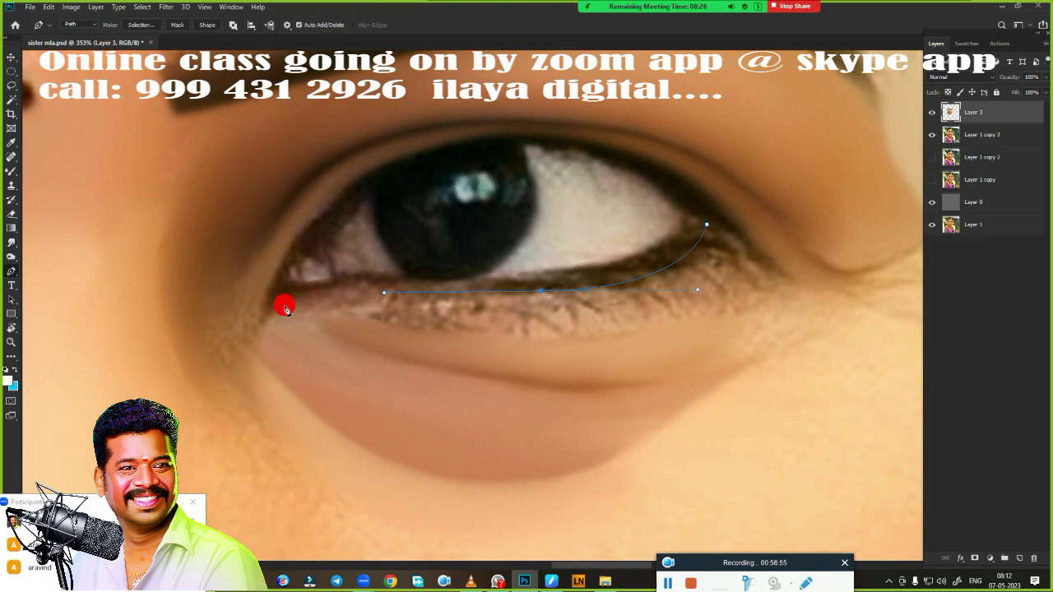
left_click(248, 331)
left_click_drag(277, 270, 306, 227)
Close the path along the upper eyelid and turn it into a feathered selection.
left_click_drag(523, 134, 689, 134)
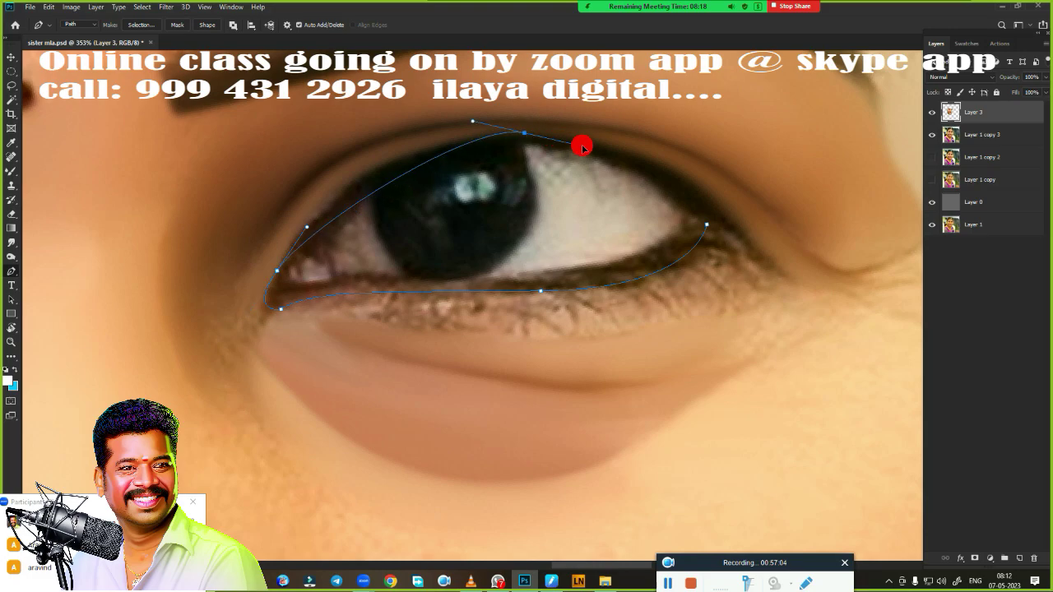
key("alt")
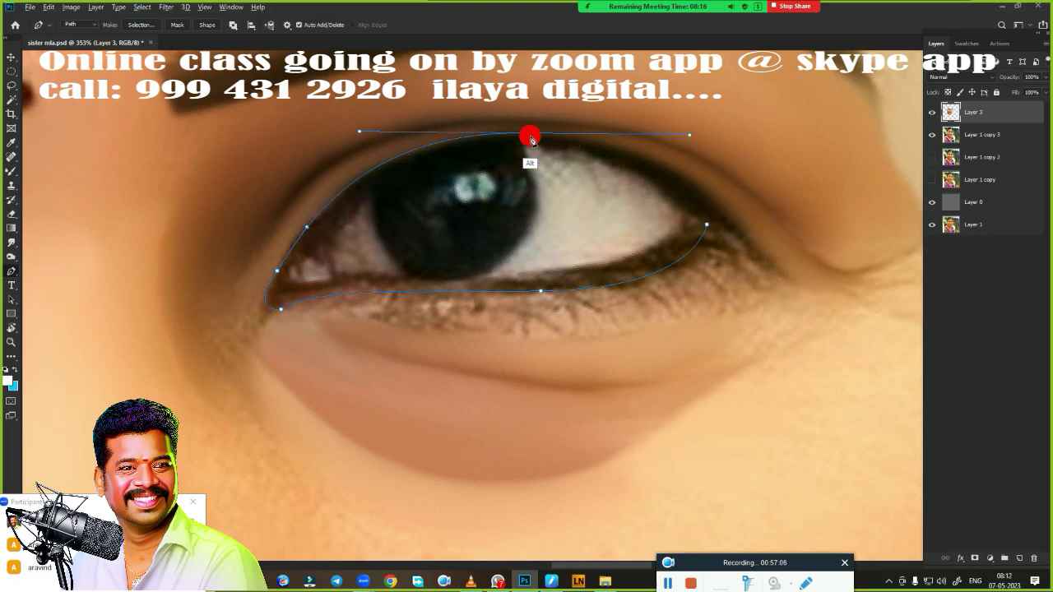
left_click_drag(719, 210, 785, 284)
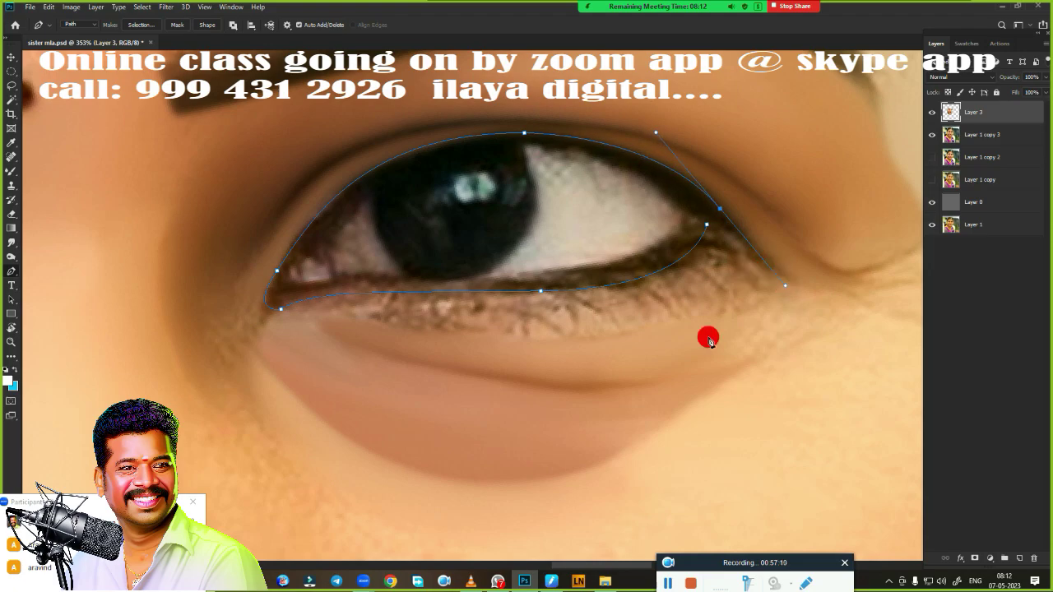
key("ctrl+Return")
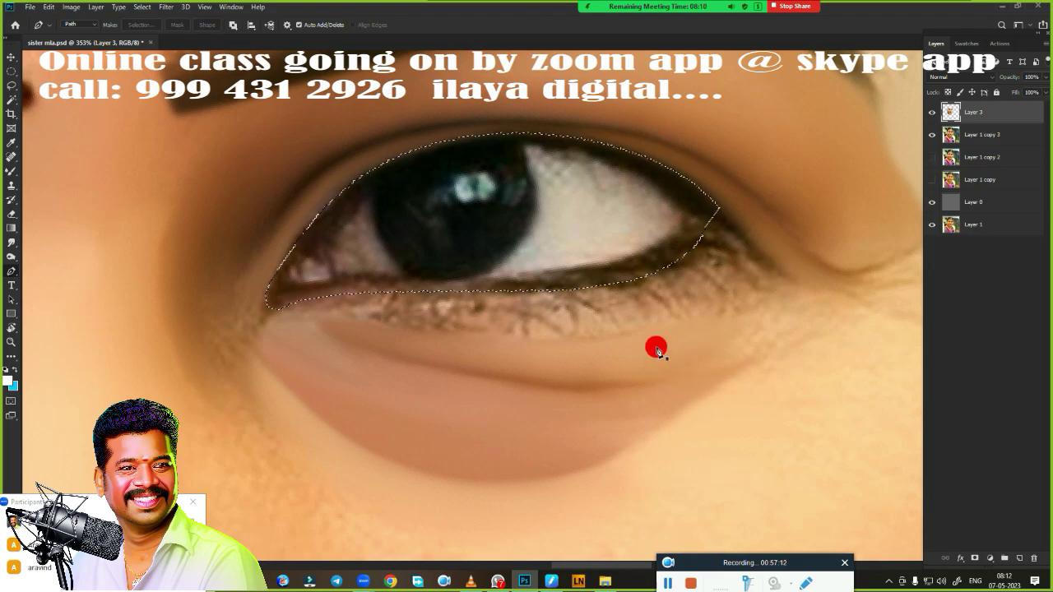
key("shift+F6")
key("Return")
Paint a dark Mixer Brush liner along the upper lid, lower lid and around the inner corner.
key("b")
scroll(449, 363, "up", 1)
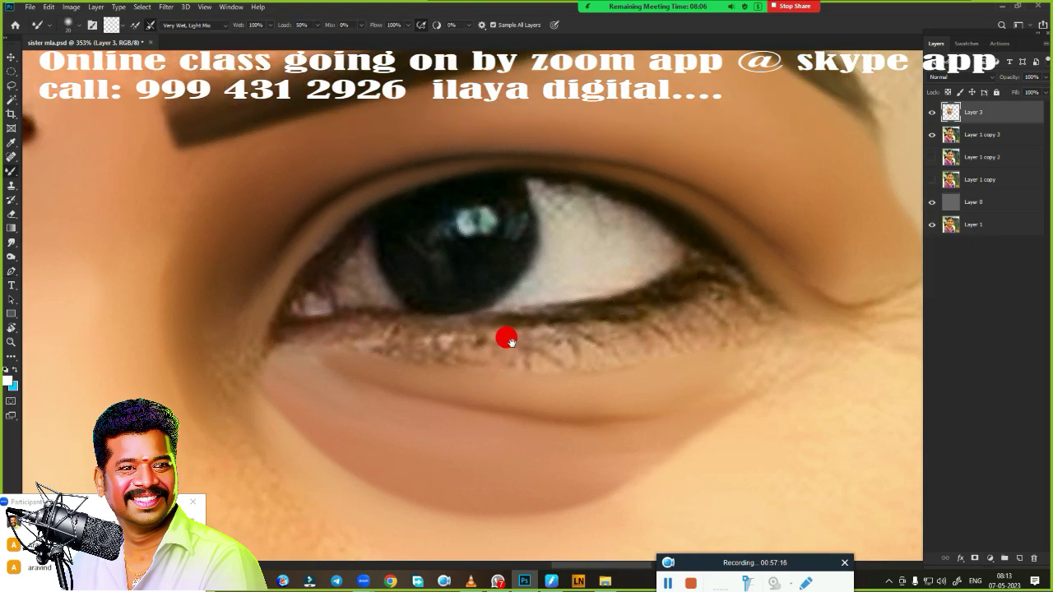
scroll(505, 336, "up", 2)
left_click_drag(526, 290, 418, 245)
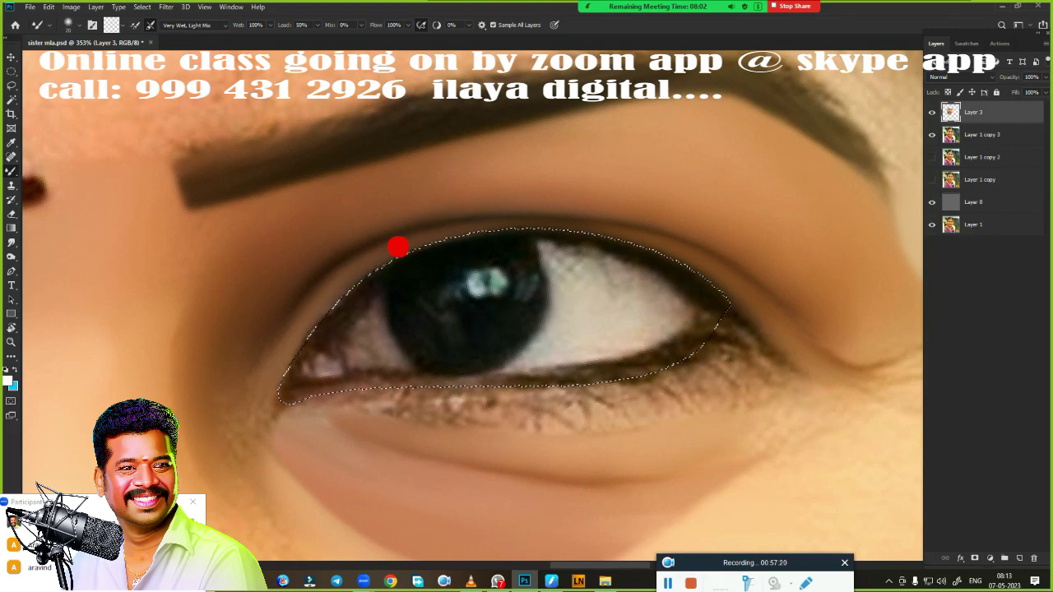
left_click_drag(523, 224, 601, 242)
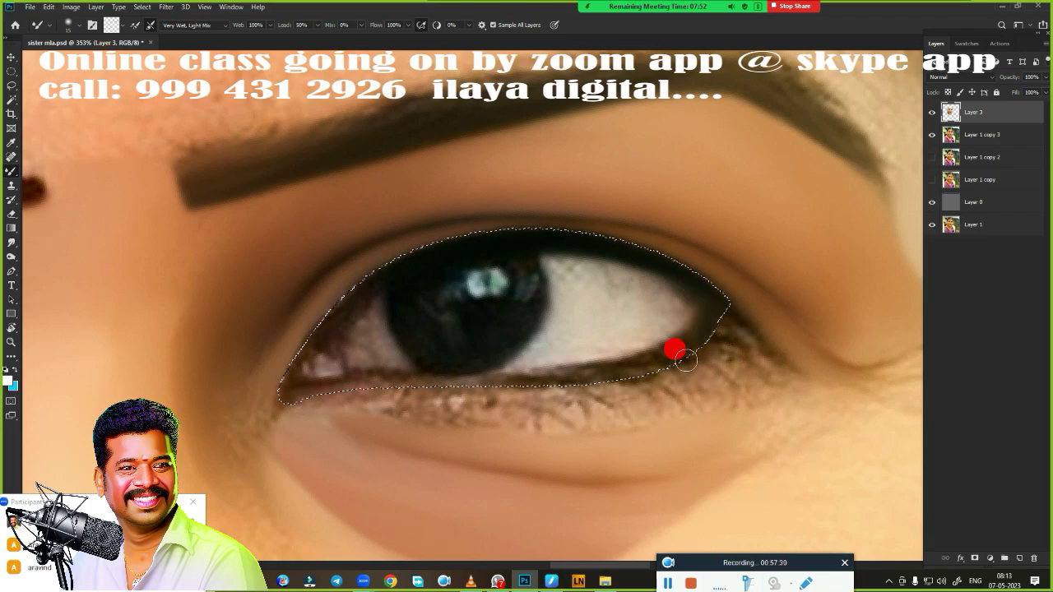
mouse_move(685, 359)
left_mouse_down()
mouse_move(611, 375)
mouse_move(700, 310)
mouse_move(642, 364)
mouse_move(677, 348)
left_mouse_up()
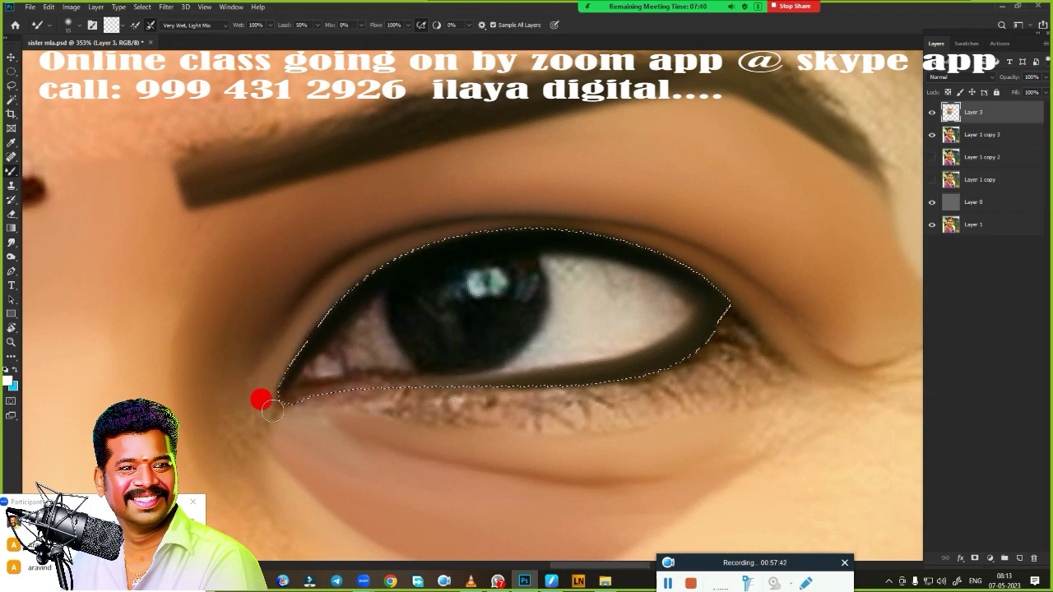
left_click_drag(261, 401, 292, 360)
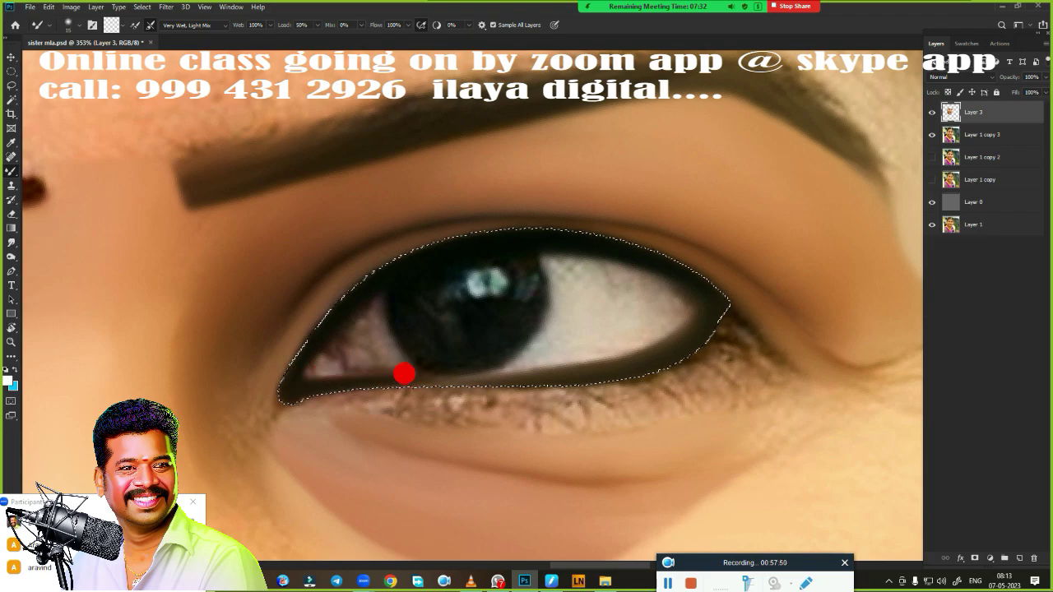
Clean the brush, smooth the lower-lid liner and blend it into the outer eye corner.
left_click(108, 29)
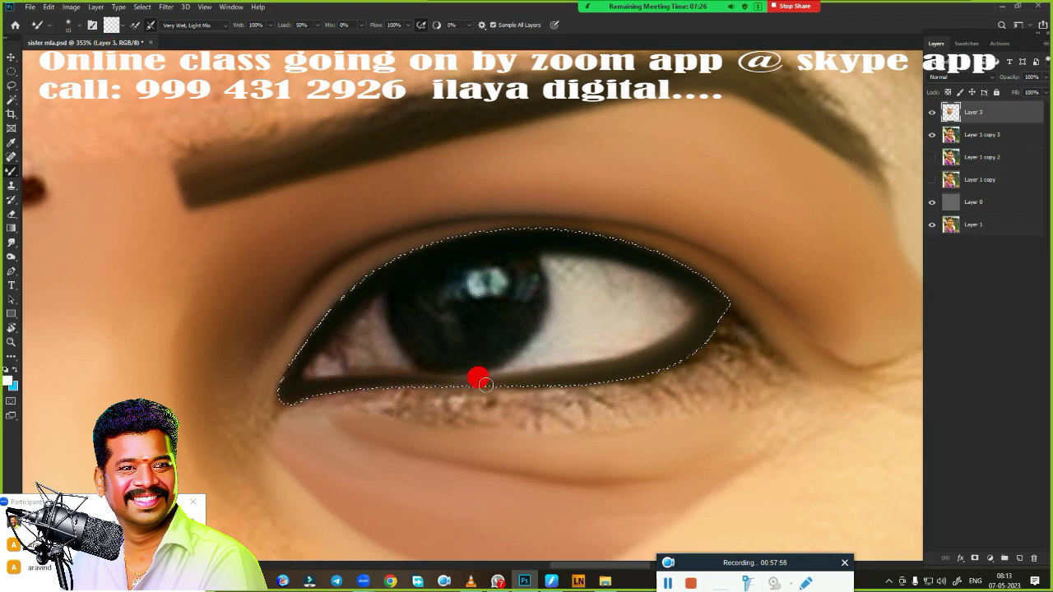
left_click_drag(485, 384, 668, 343)
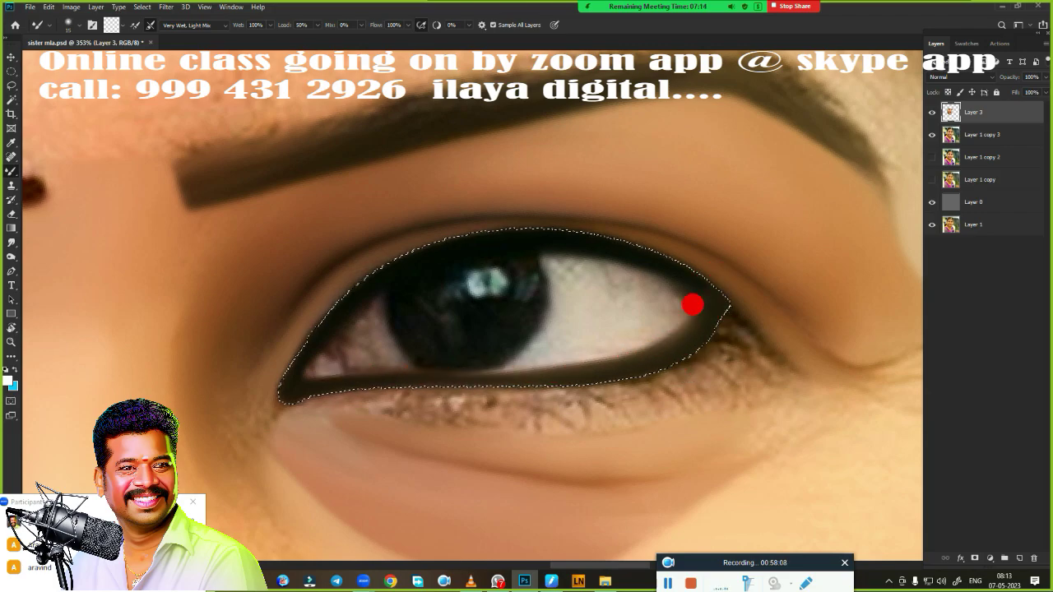
left_click_drag(693, 305, 704, 298)
left_click_drag(683, 347, 713, 307)
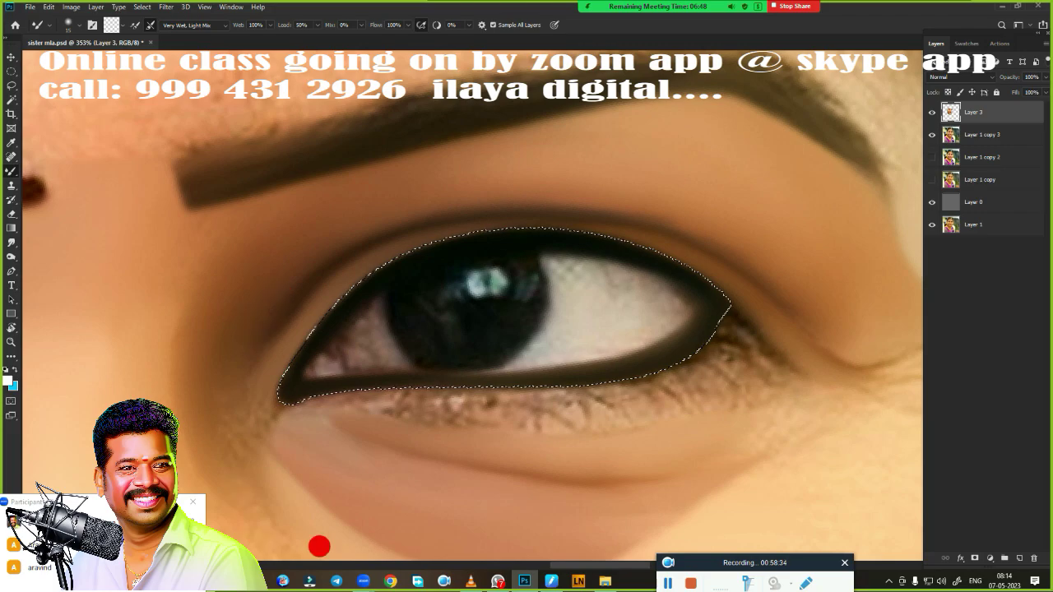
key("ctrl+d")
Even out the lower eyelid line with the mixer brush, then smudge the lid and lash area smooth.
mouse_move(521, 442)
left_mouse_down()
mouse_move(463, 300)
mouse_move(435, 312)
left_mouse_up()
key("ctrl+shift+d")
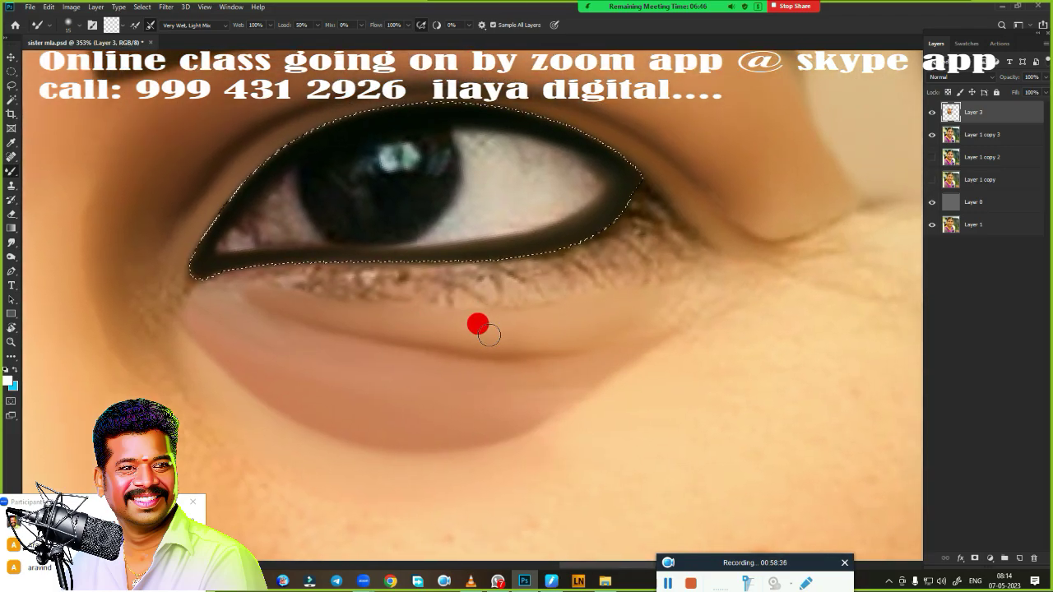
mouse_move(645, 226)
left_mouse_down()
mouse_move(481, 277)
mouse_move(502, 249)
left_mouse_up()
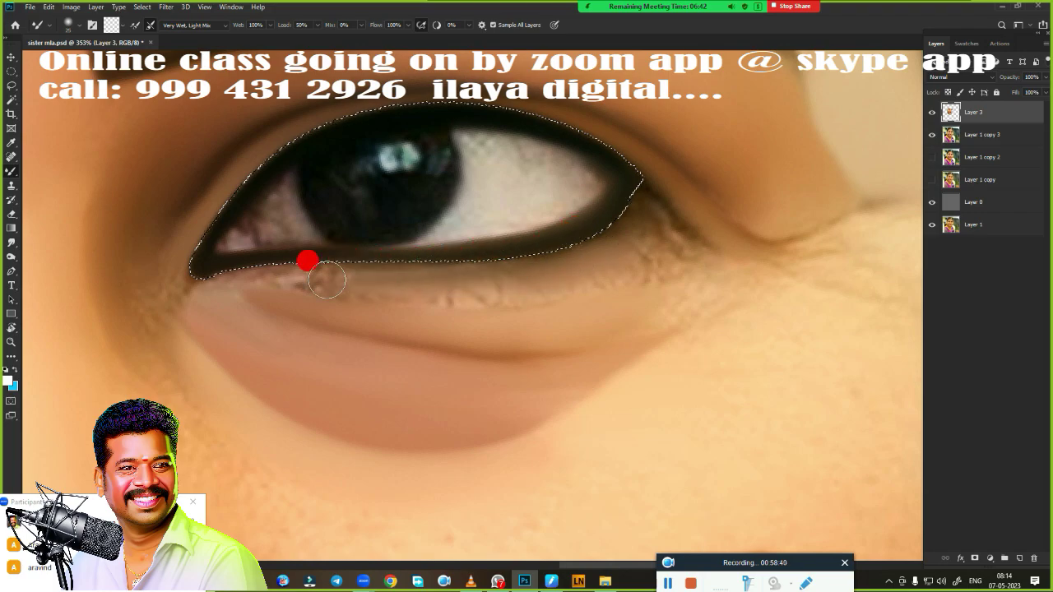
key("r")
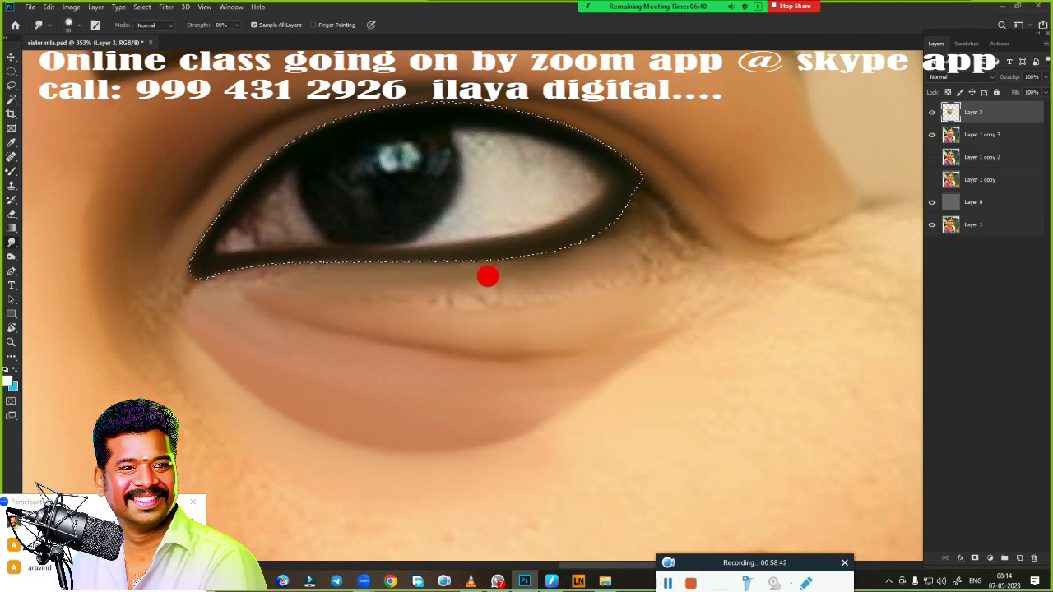
mouse_move(231, 255)
left_mouse_down()
mouse_move(523, 238)
mouse_move(611, 174)
mouse_move(686, 246)
mouse_move(635, 222)
left_mouse_up()
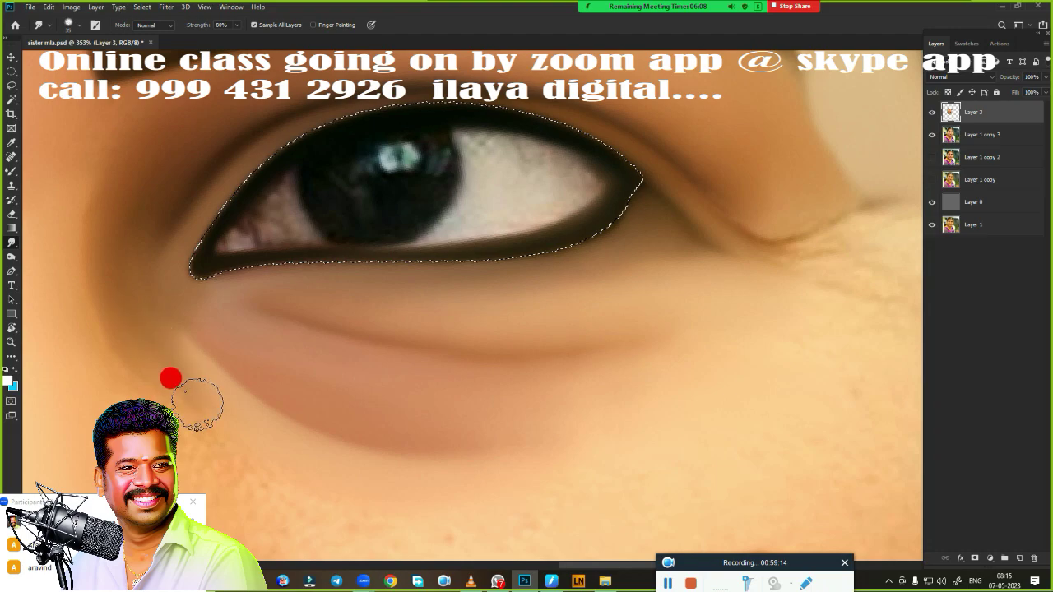
Deselect the eye selection and scroll over to the right cheek.
scroll(452, 409, "down", 2)
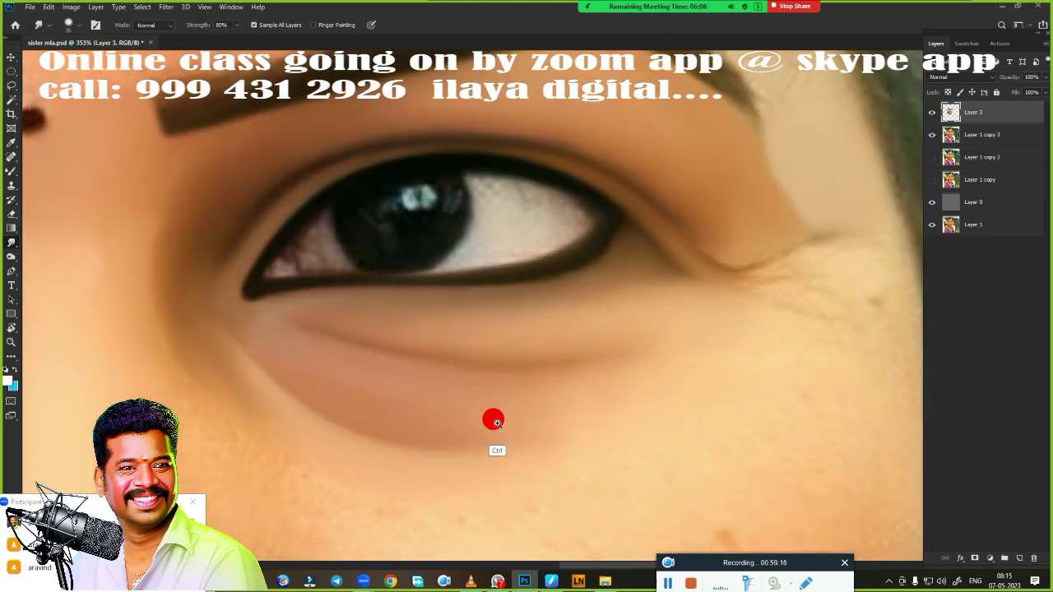
scroll(493, 419, "down", 1)
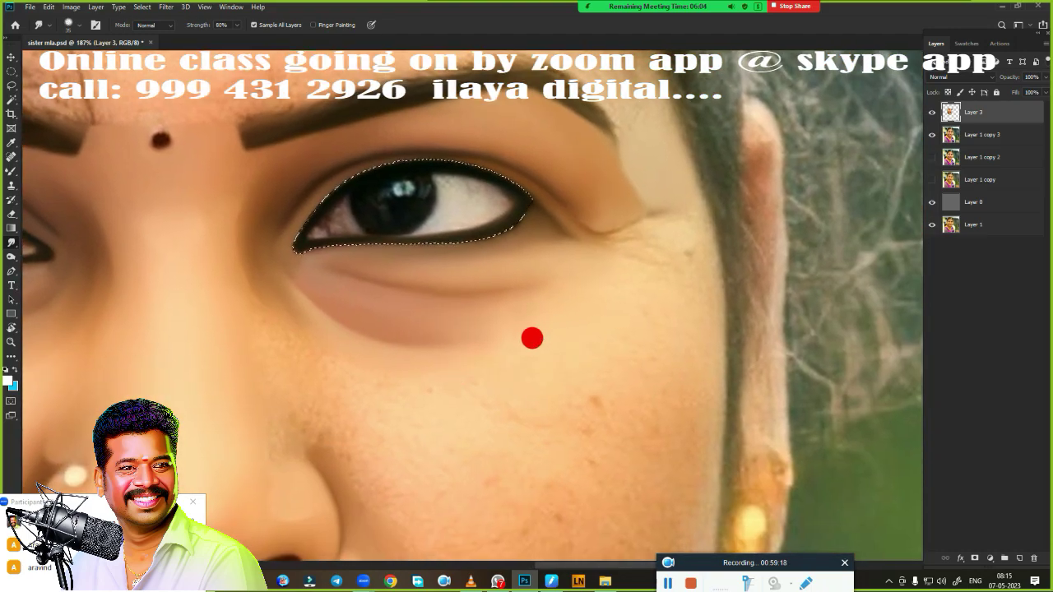
key("ctrl+d")
scroll(510, 395, "down", 3)
scroll(469, 362, "up", 1)
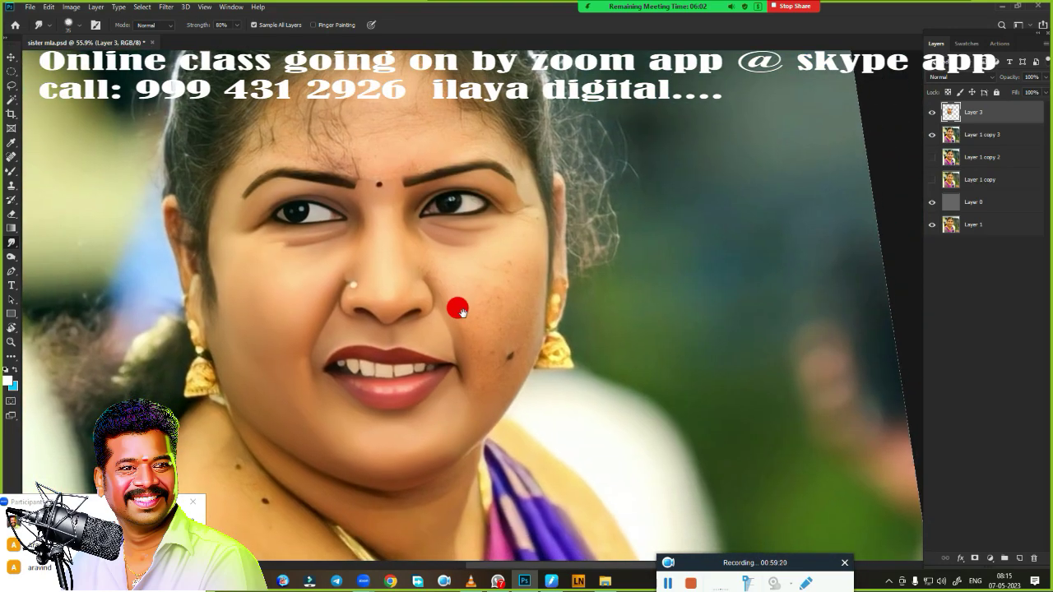
scroll(478, 320, "up", 2)
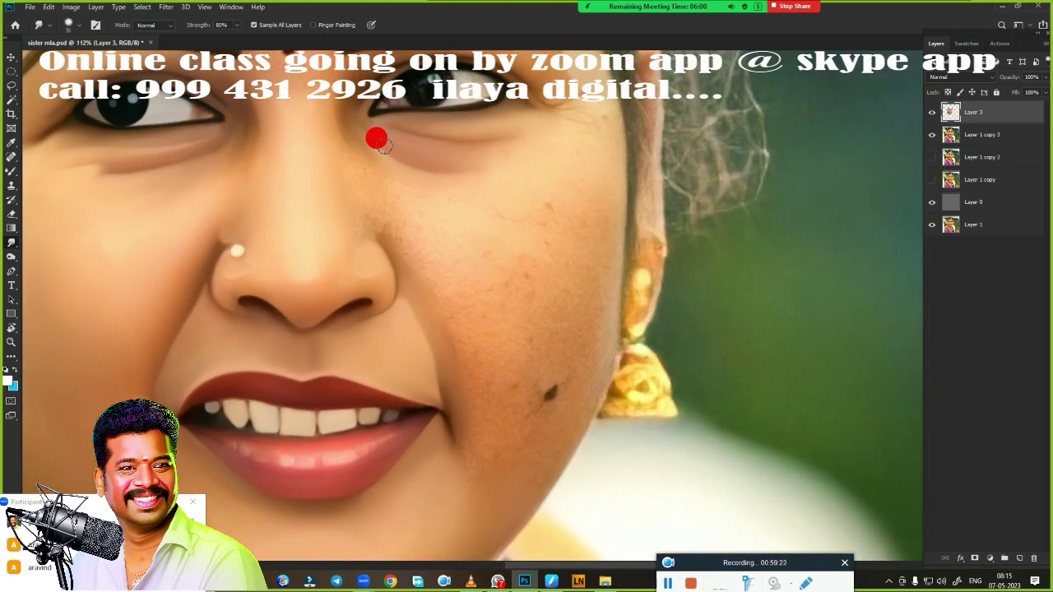
scroll(513, 323, "down", 3)
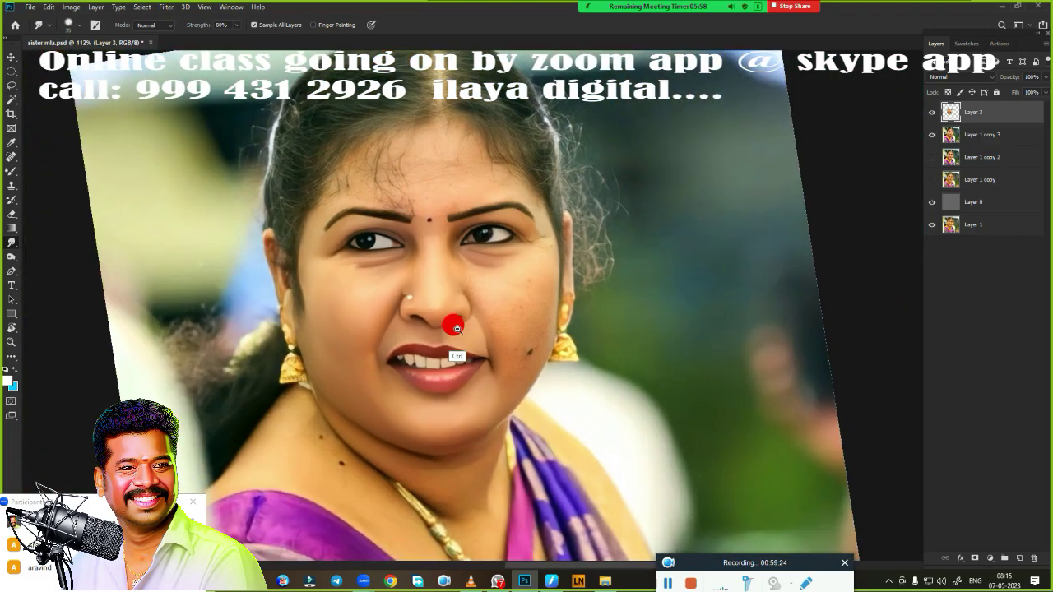
scroll(451, 286, "up", 3)
scroll(515, 315, "up", 1)
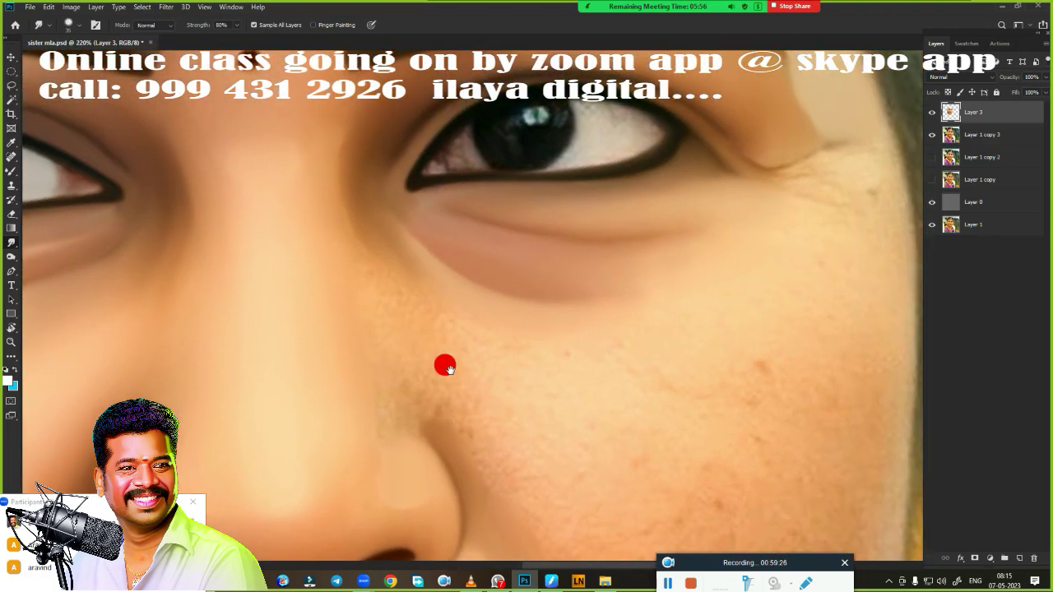
scroll(446, 365, "up", 1)
scroll(588, 332, "down", 3)
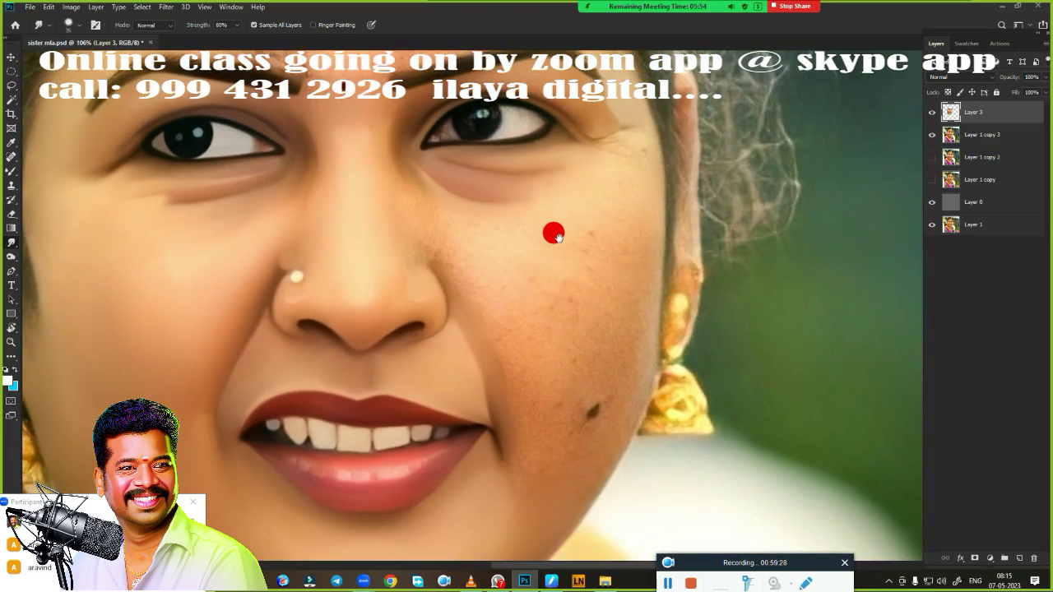
Trace a pen path around the right cheek along the face edge and jaw, then make it a selection to feather.
key("p")
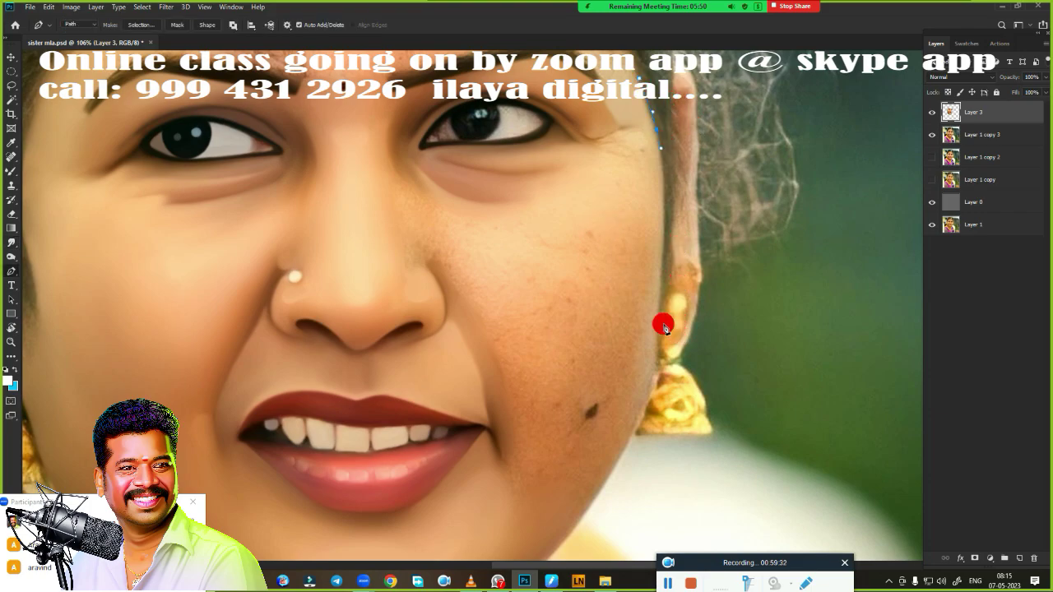
left_click_drag(659, 326, 650, 393)
scroll(613, 453, "down", 1)
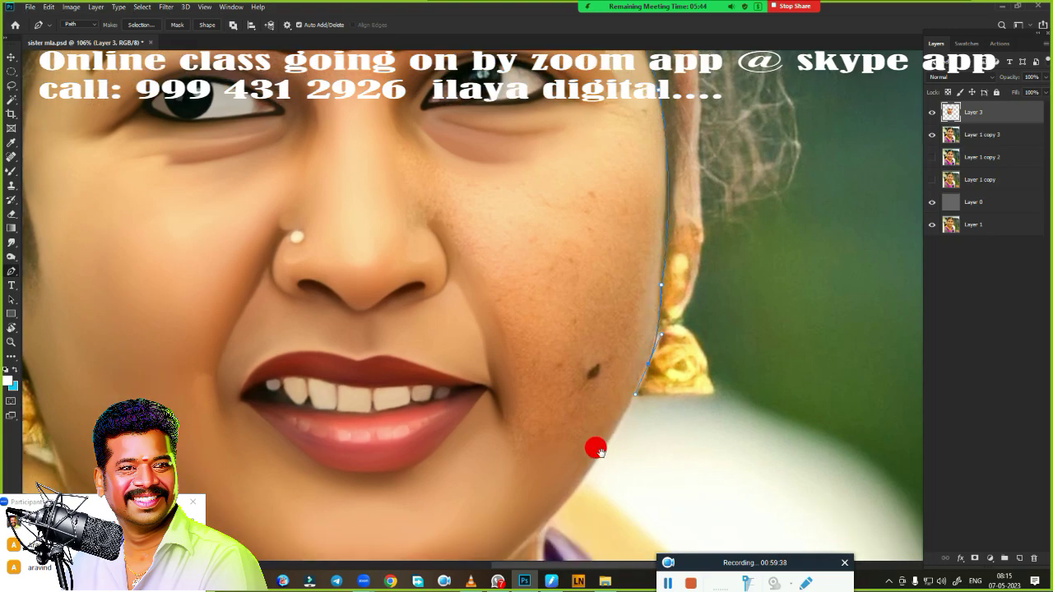
scroll(601, 395, "down", 2)
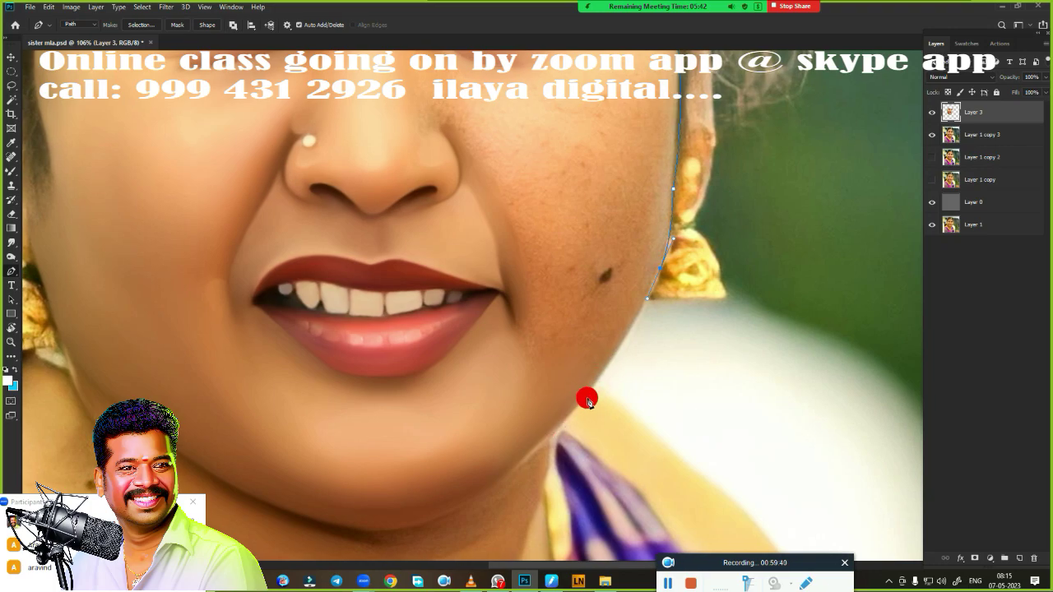
left_click_drag(543, 436, 518, 457)
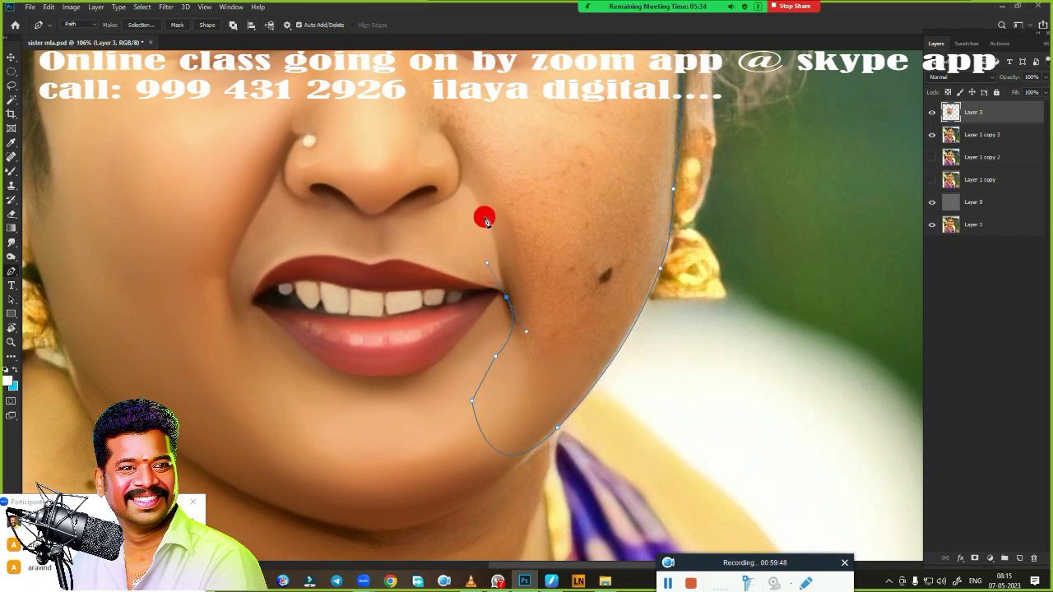
left_click_drag(483, 186, 510, 353)
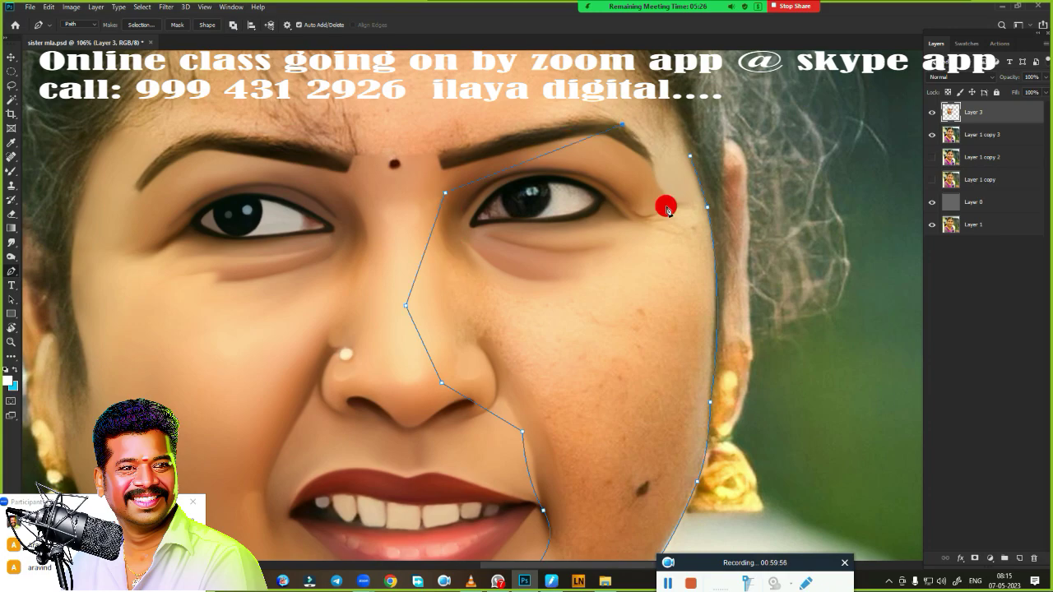
key("ctrl+Return")
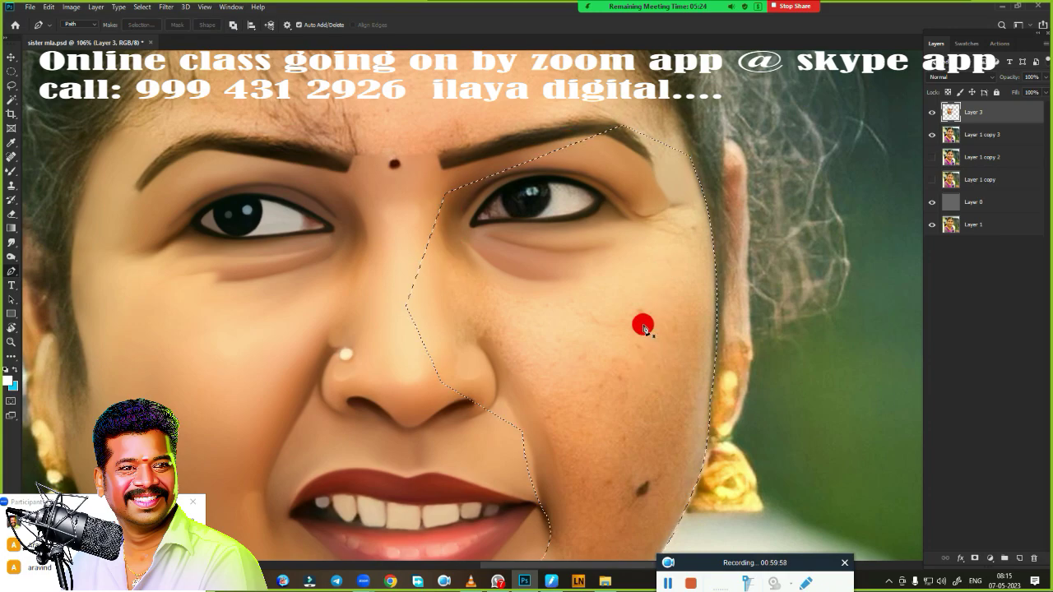
key("shift+F6")
Apply the feather, then smudge the skin around the outer eye corner, brow tail and upper cheek.
key("Return")
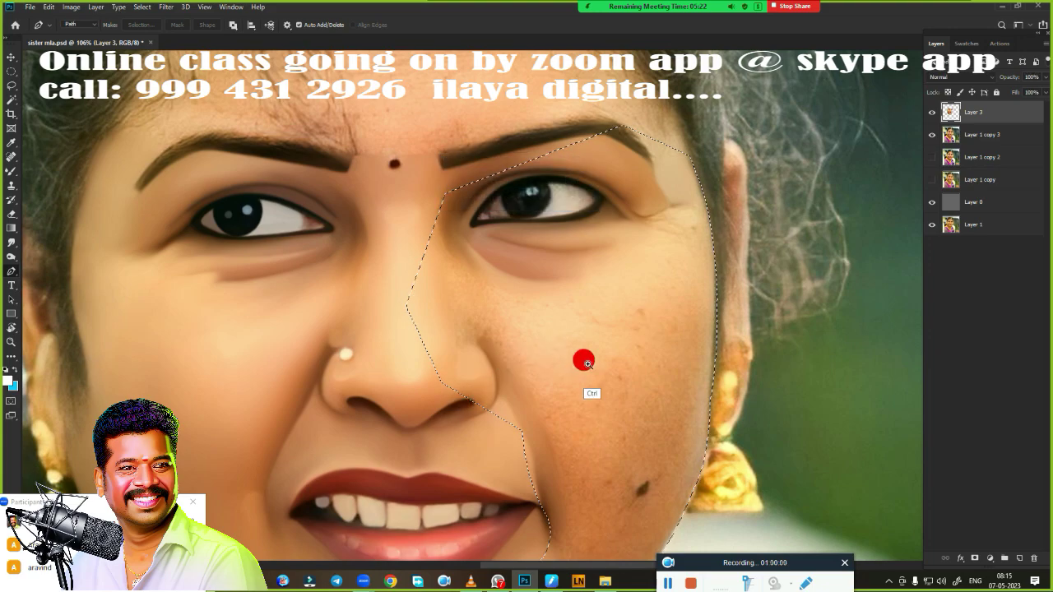
scroll(583, 357, "up", 2)
scroll(630, 337, "up", 1)
scroll(503, 368, "up", 3)
scroll(519, 395, "right", 2)
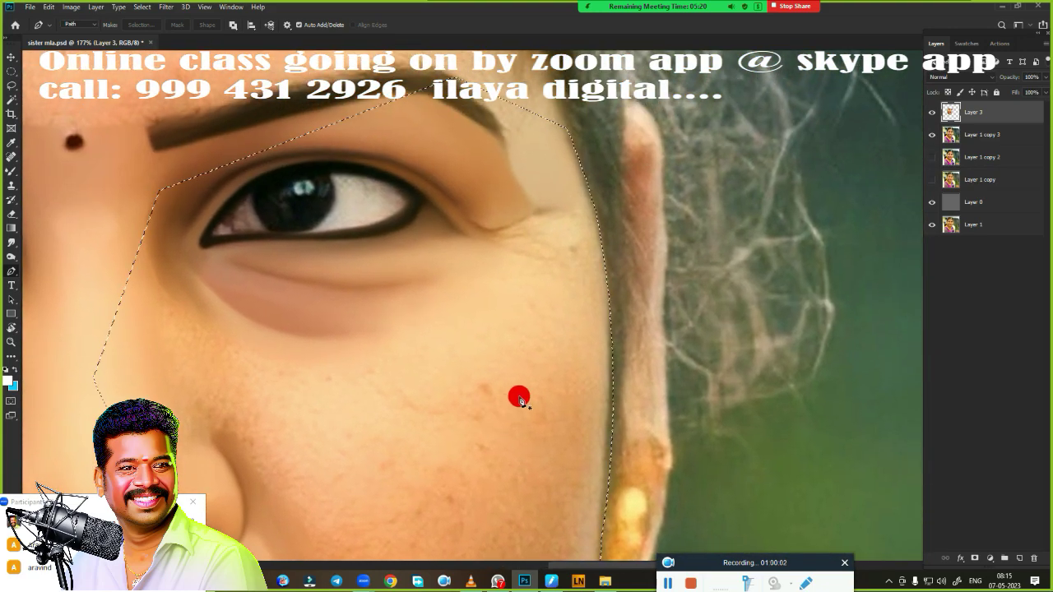
key("r")
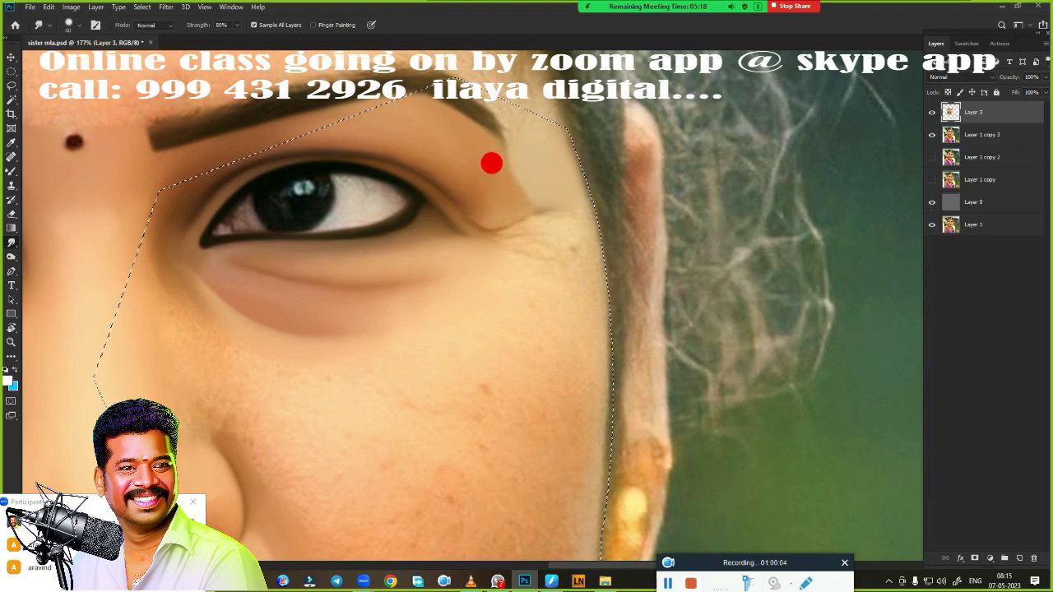
mouse_move(491, 164)
left_mouse_down()
mouse_move(469, 153)
mouse_move(486, 162)
mouse_move(544, 125)
mouse_move(569, 205)
mouse_move(587, 364)
mouse_move(585, 308)
mouse_move(580, 436)
left_mouse_up()
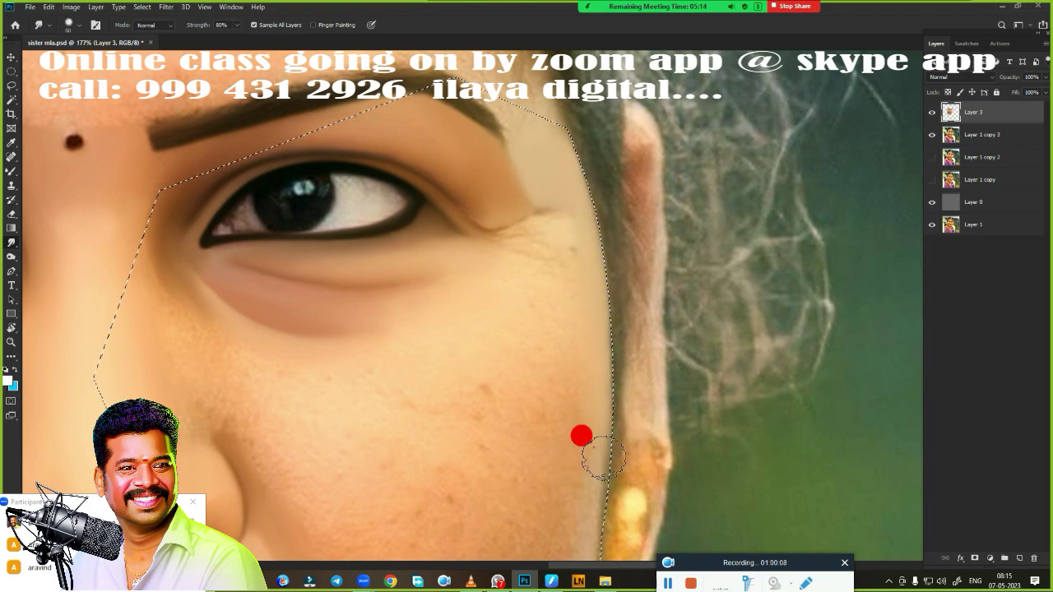
mouse_move(519, 217)
left_mouse_down()
mouse_move(477, 209)
mouse_move(552, 205)
mouse_move(490, 164)
left_mouse_up()
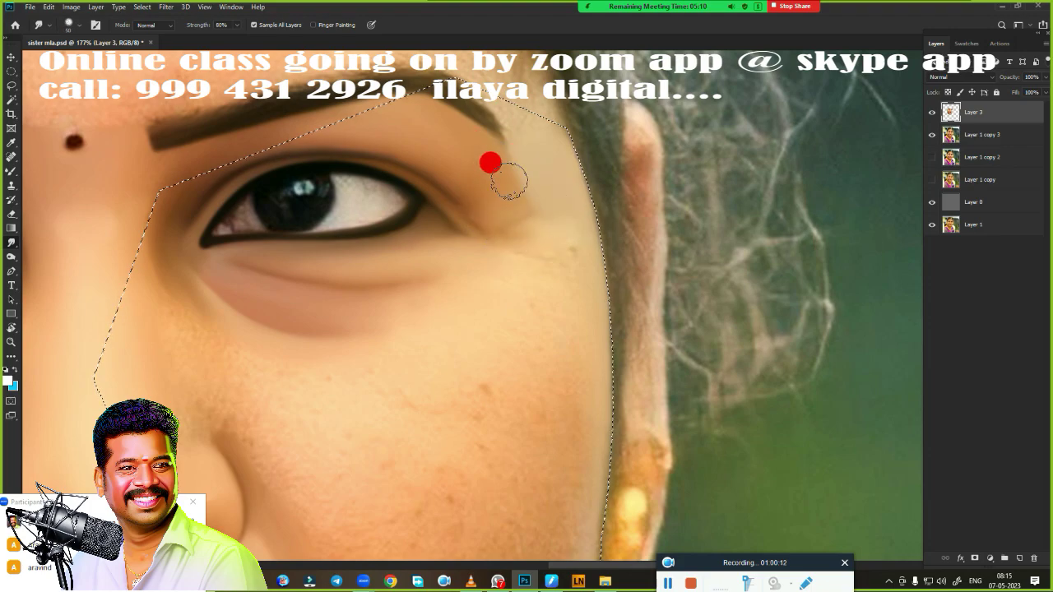
left_click_drag(462, 200, 427, 156)
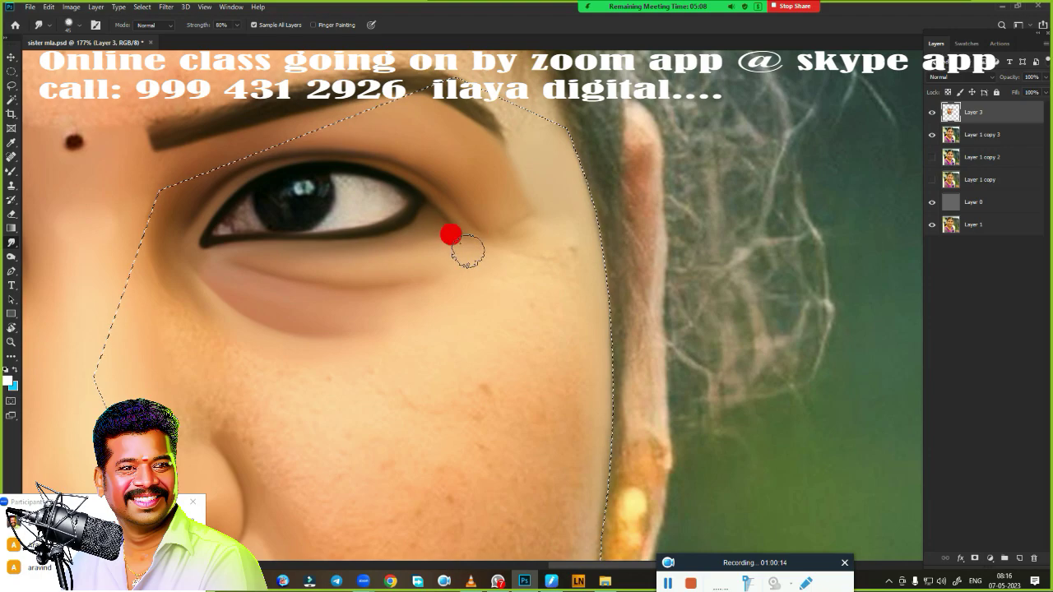
mouse_move(390, 231)
left_mouse_down()
mouse_move(379, 223)
mouse_move(394, 218)
left_mouse_up()
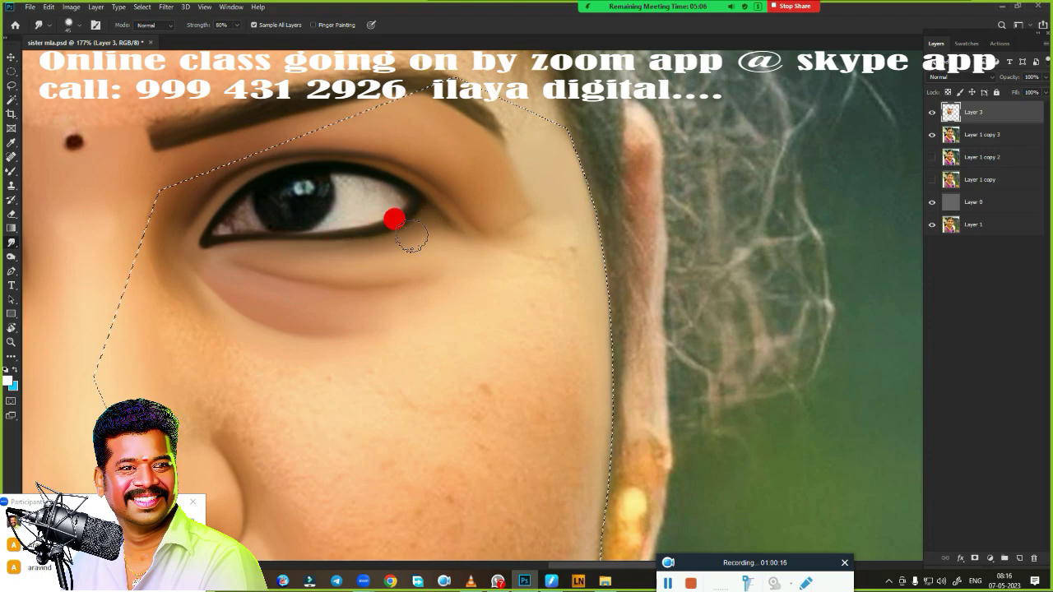
mouse_move(526, 249)
left_mouse_down()
mouse_move(477, 200)
mouse_move(485, 239)
left_mouse_up()
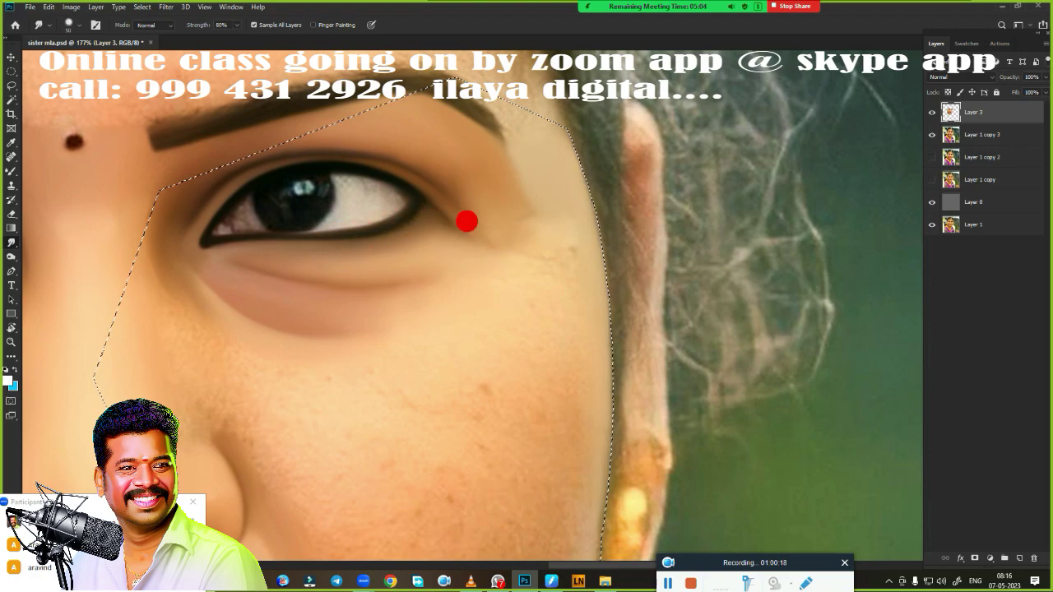
mouse_move(474, 190)
left_mouse_down()
mouse_move(513, 247)
mouse_move(554, 277)
mouse_move(552, 292)
mouse_move(500, 294)
mouse_move(521, 202)
mouse_move(517, 241)
mouse_move(567, 269)
mouse_move(594, 395)
mouse_move(566, 257)
left_mouse_up()
Smudge along the cheek edge down to the jaw, then deselect.
left_click_drag(612, 375, 703, 122)
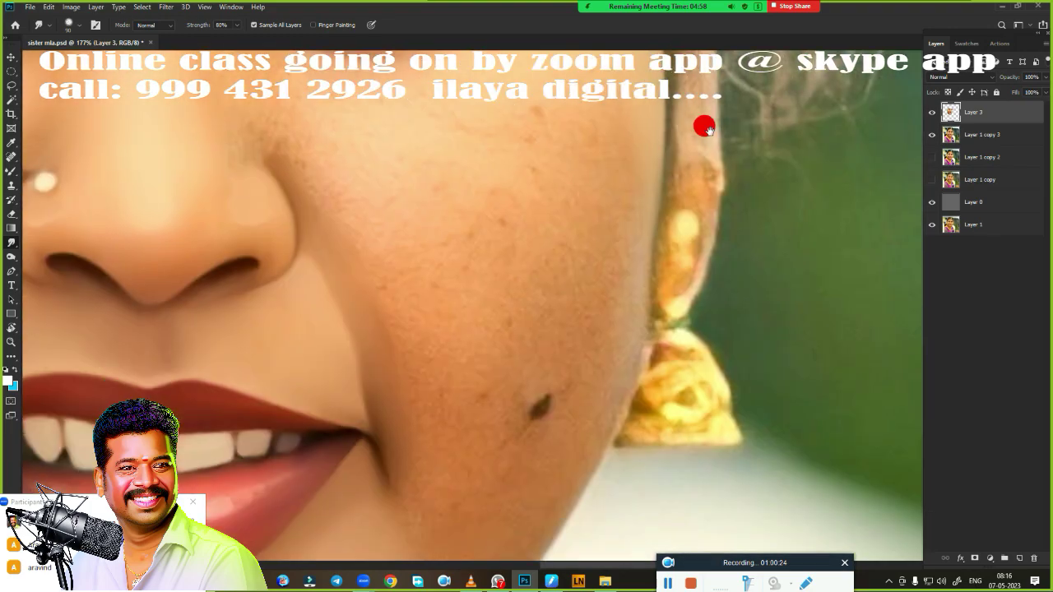
mouse_move(616, 151)
left_mouse_down()
mouse_move(617, 363)
mouse_move(679, 168)
mouse_move(569, 326)
left_mouse_up()
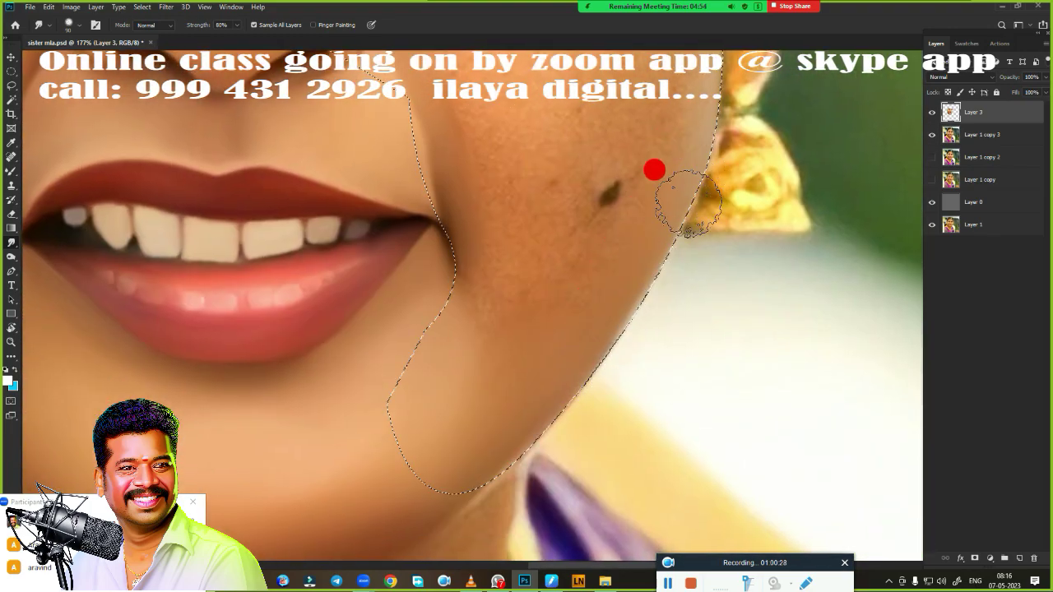
left_click_drag(494, 422, 506, 391)
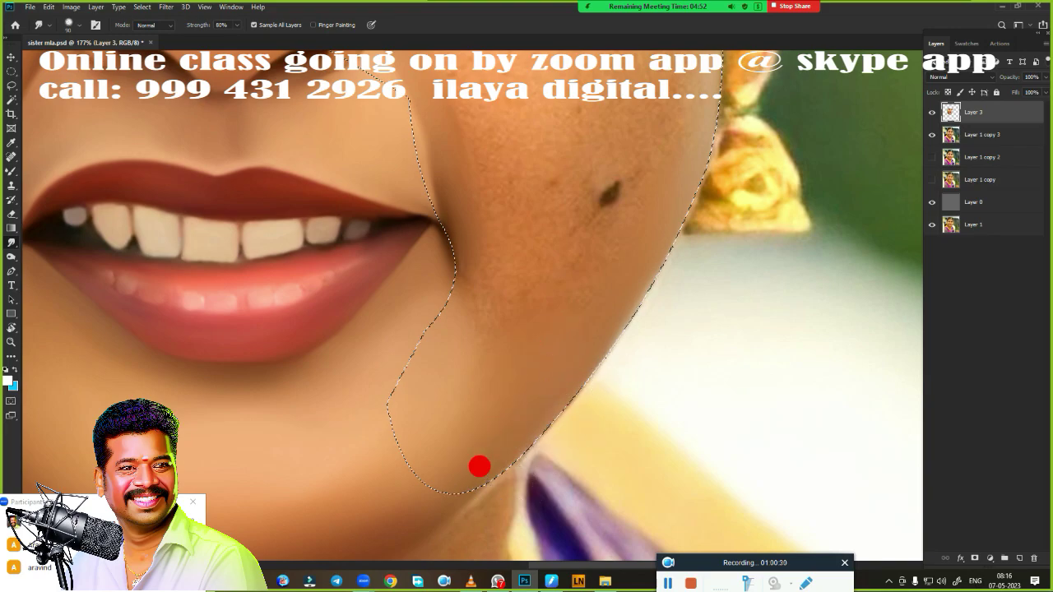
mouse_move(479, 466)
left_mouse_down()
mouse_move(576, 245)
mouse_move(670, 134)
mouse_move(484, 287)
mouse_move(437, 205)
mouse_move(404, 301)
mouse_move(389, 307)
mouse_move(447, 272)
mouse_move(447, 346)
mouse_move(491, 287)
mouse_move(543, 259)
mouse_move(496, 494)
mouse_move(532, 470)
mouse_move(402, 352)
left_mouse_up()
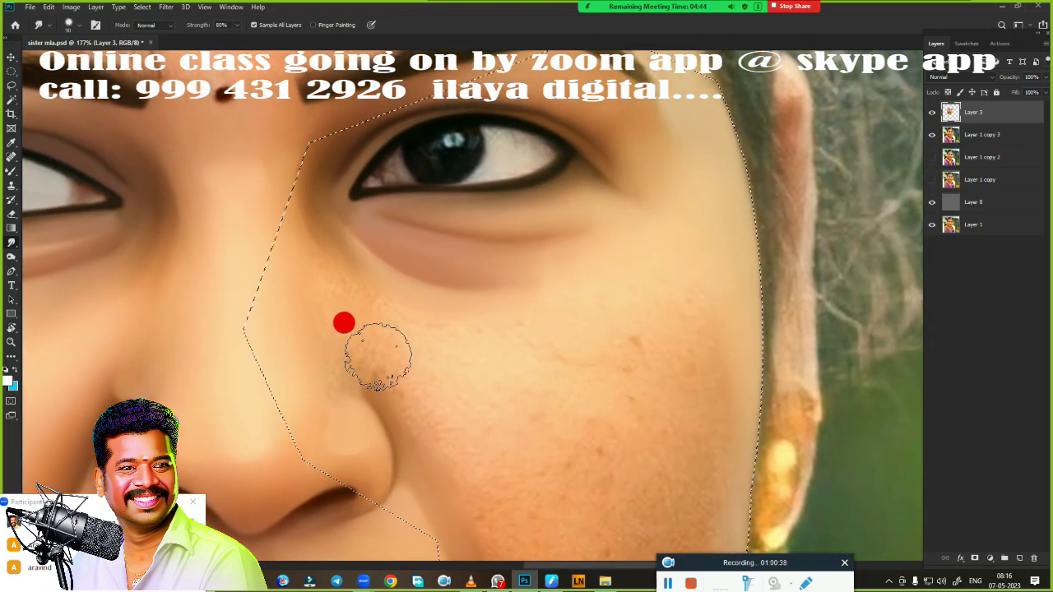
key("ctrl+d")
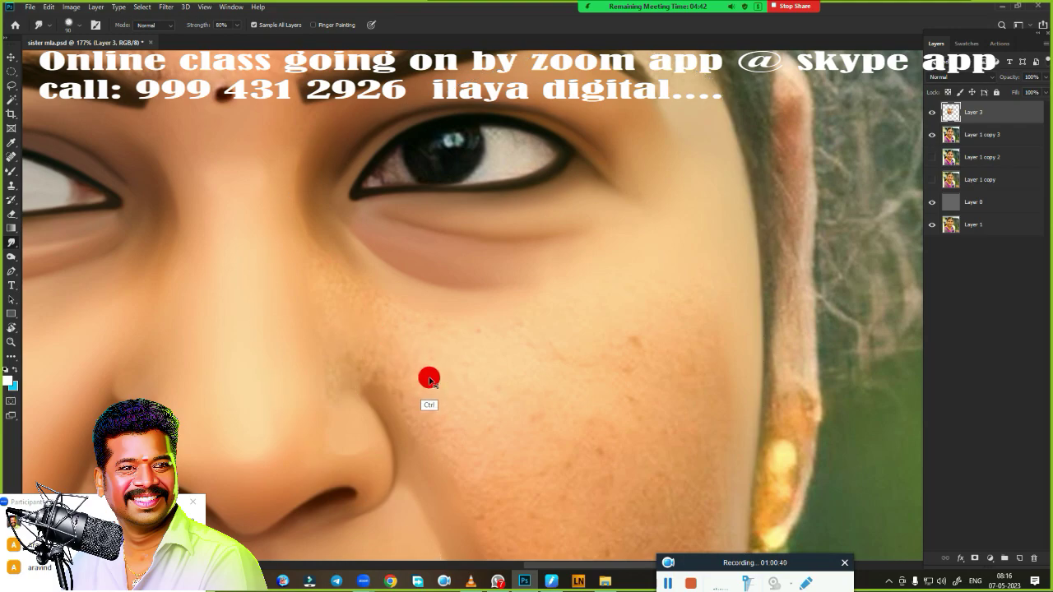
Smudge the cheek skin around the mole beside the nose, adjusting the brush size.
scroll(391, 354, "up", 3)
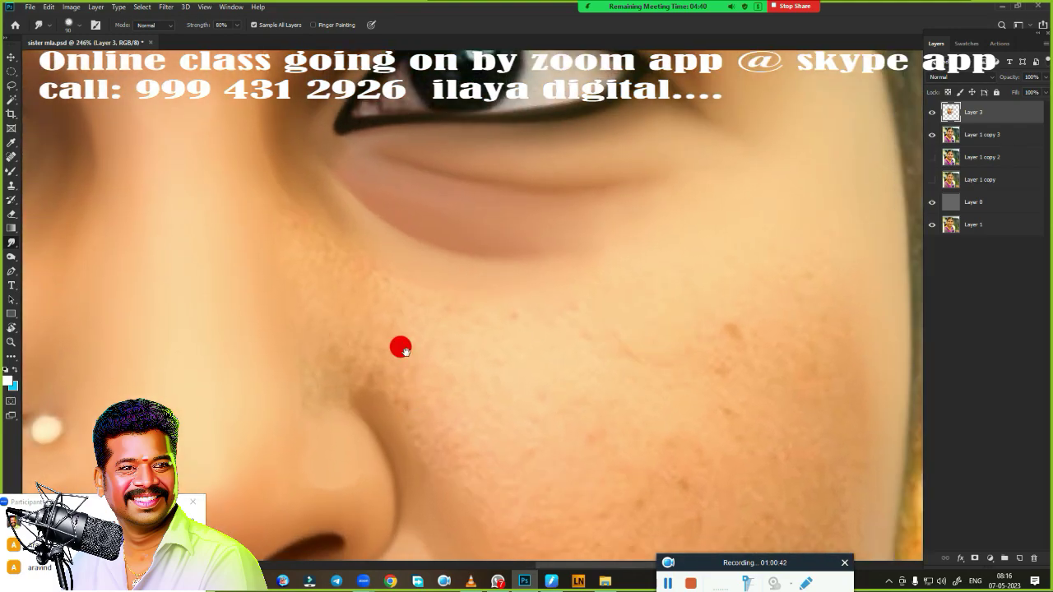
scroll(434, 355, "down", 2)
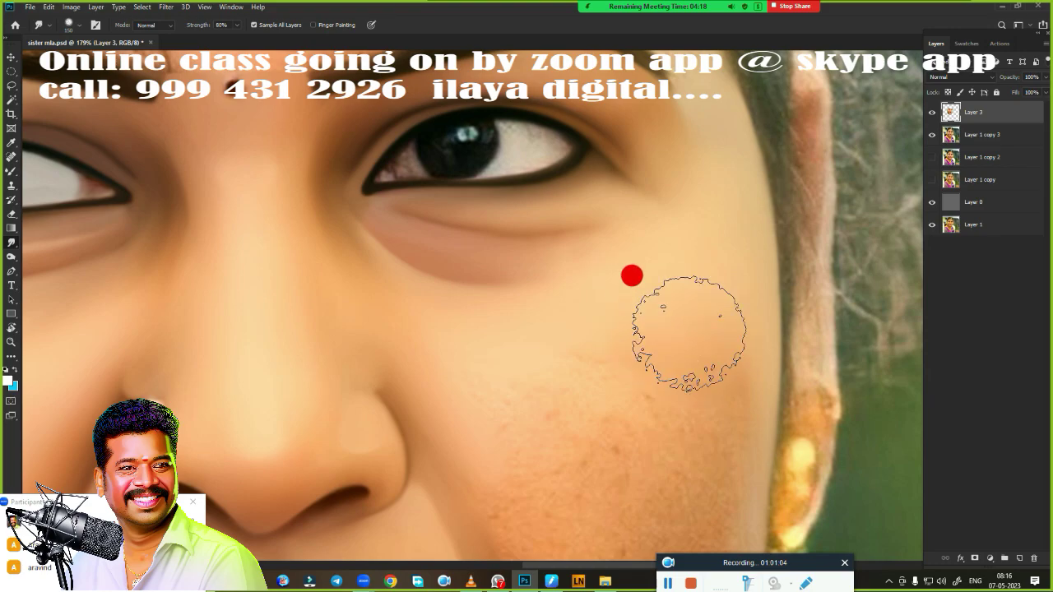
left_click_drag(609, 411, 564, 228)
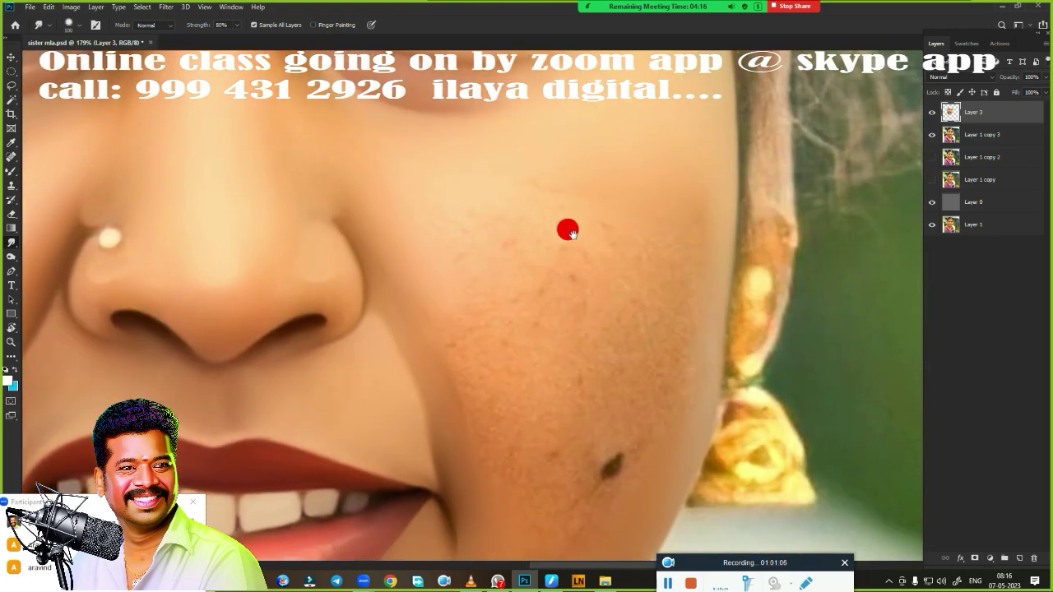
scroll(571, 320, "down", 2)
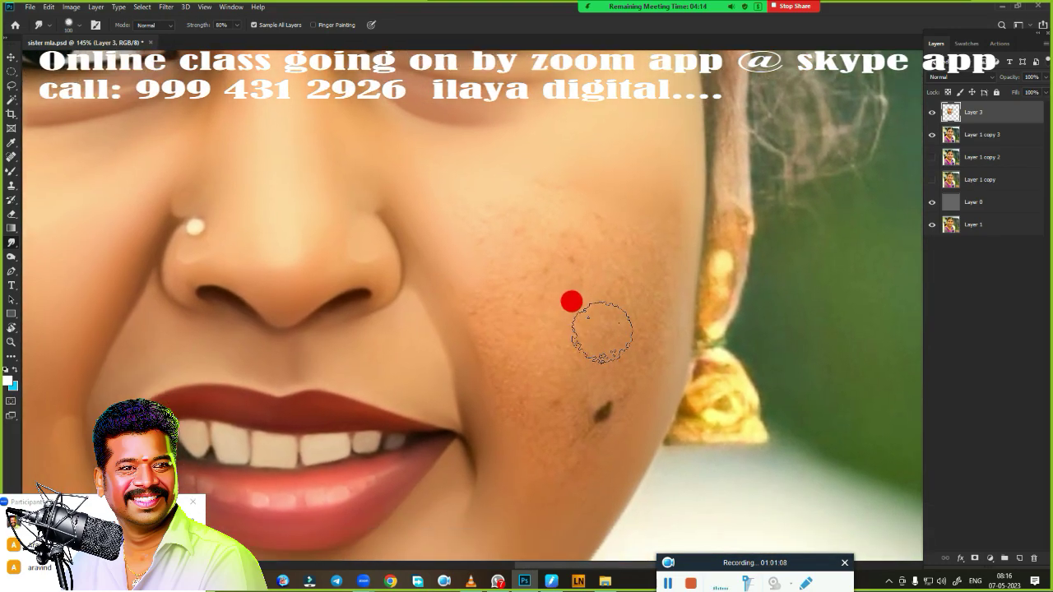
left_click_drag(495, 403, 488, 376)
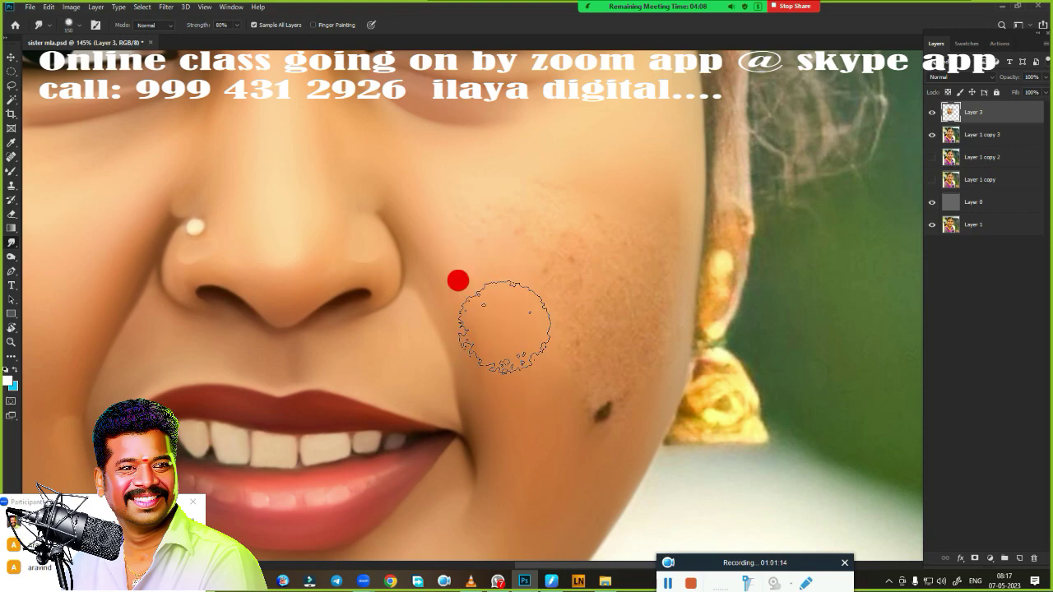
key("bracketright")
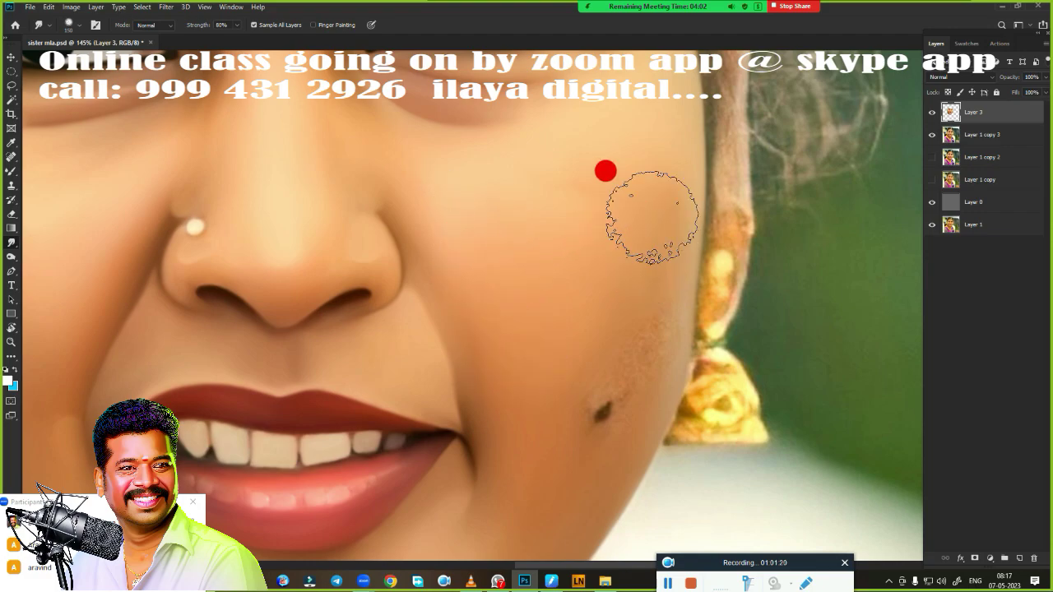
key("bracketleft")
key("bracketleft")
key("bracketleft")
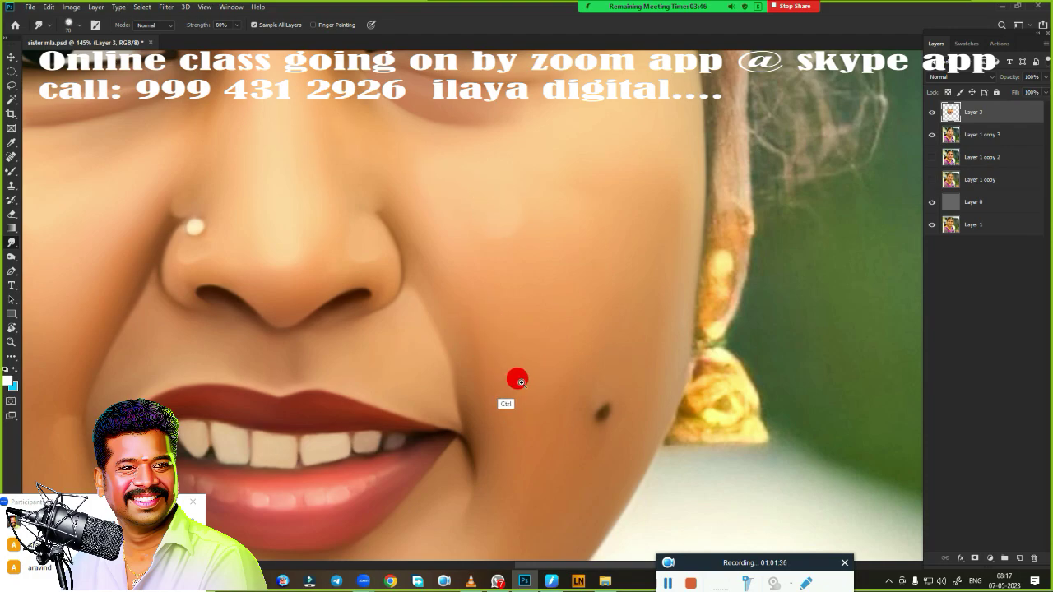
scroll(521, 383, "down", 5)
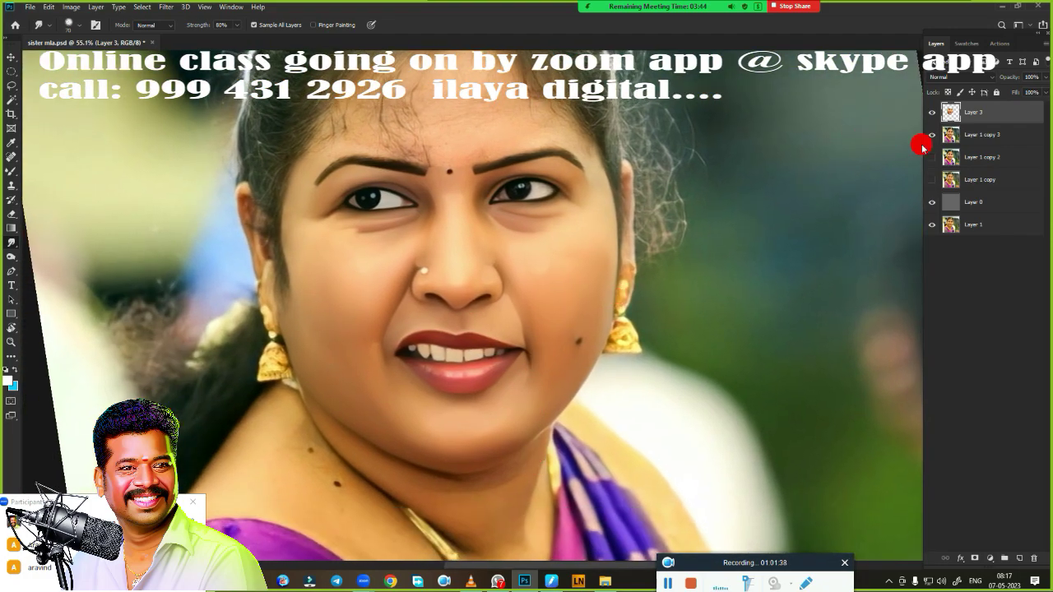
Toggle Layer 1 copy 3's visibility off and on to compare the smoothed cheek.
left_click(932, 156)
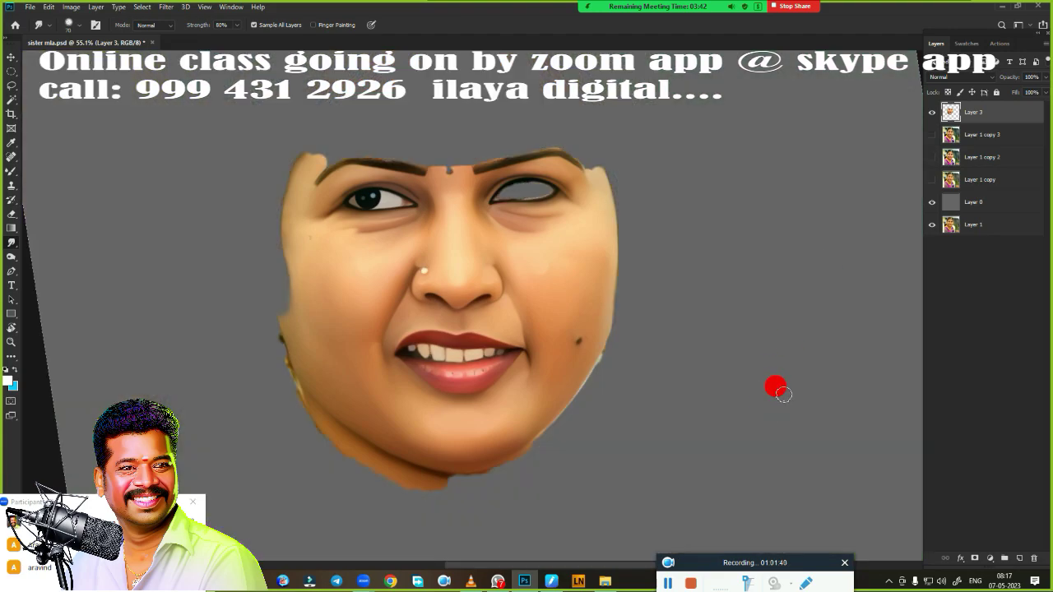
left_click(932, 134)
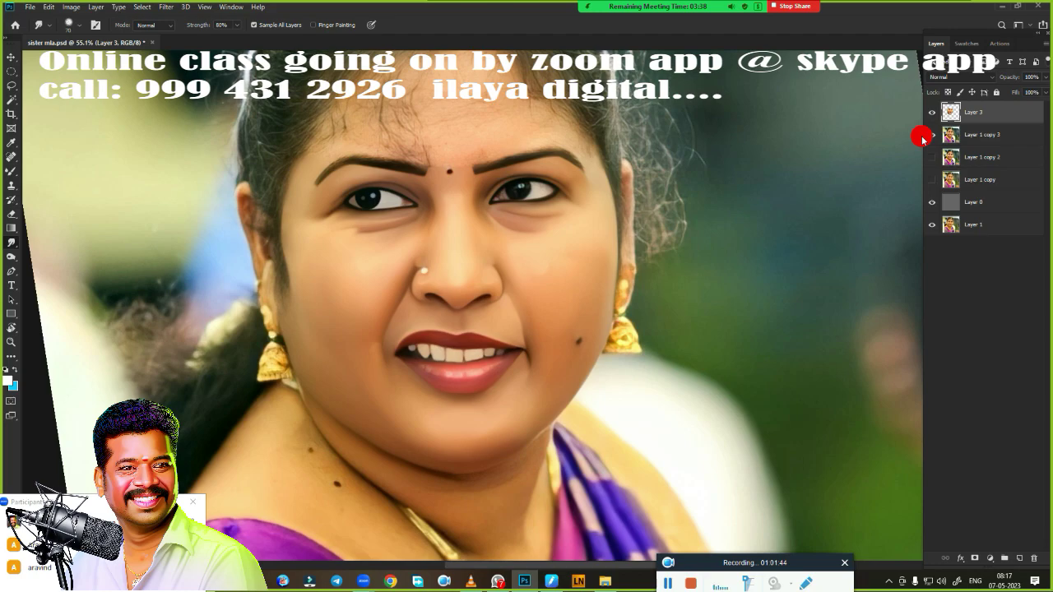
scroll(491, 375, "up", 2)
scroll(502, 384, "up", 2)
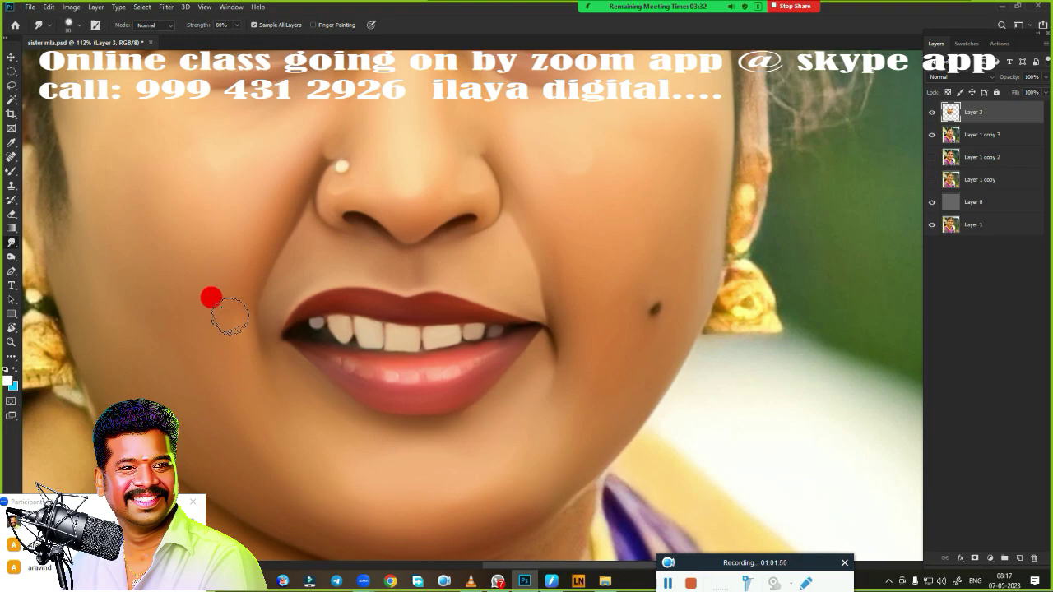
scroll(526, 419, "down", 2)
scroll(561, 417, "down", 2)
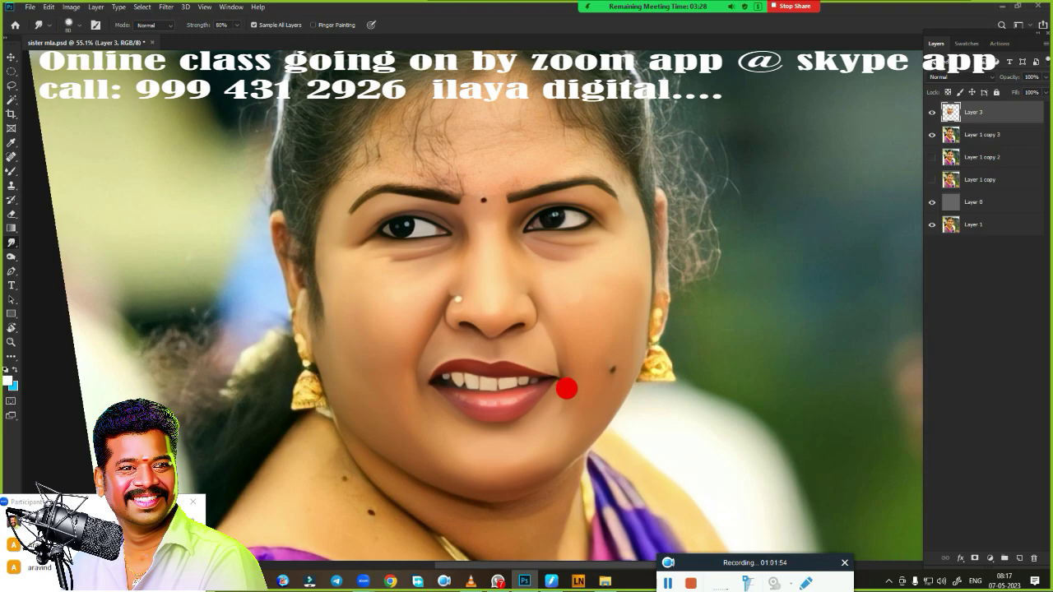
scroll(581, 316, "up", 2)
scroll(611, 341, "up", 2)
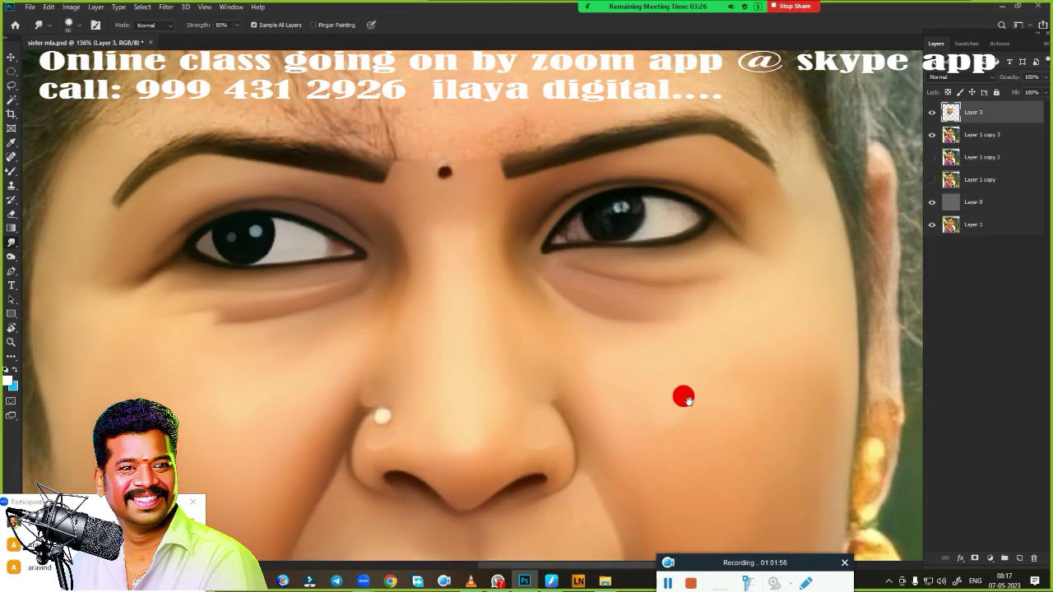
scroll(626, 337, "down", 3)
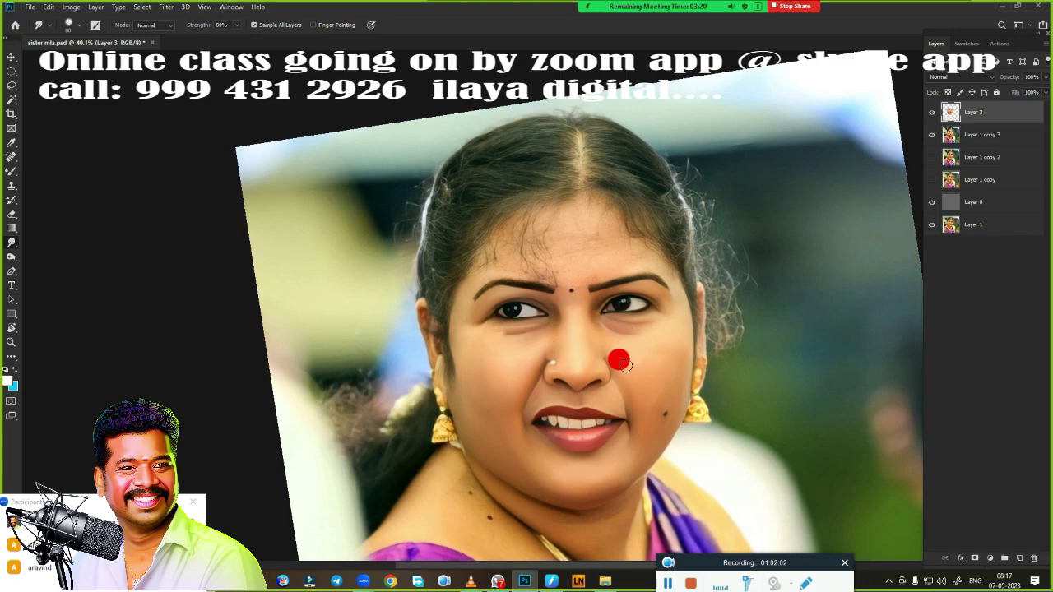
scroll(527, 342, "up", 3)
scroll(601, 370, "up", 2)
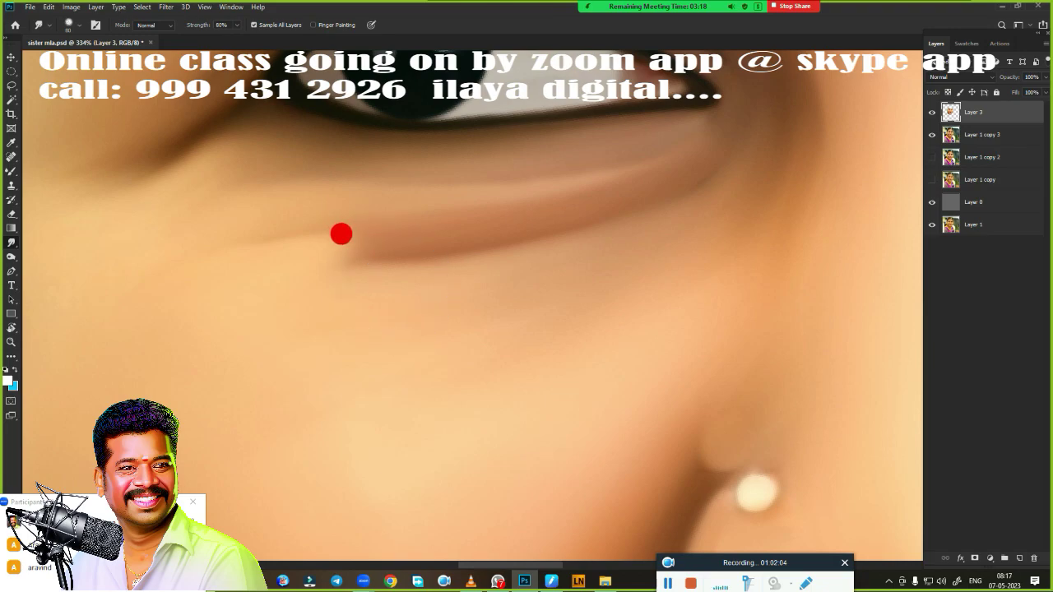
With a size 40 smudge brush, soften the under-eye crease and the skin below it.
key("bracketleft")
key("bracketleft")
key("bracketleft")
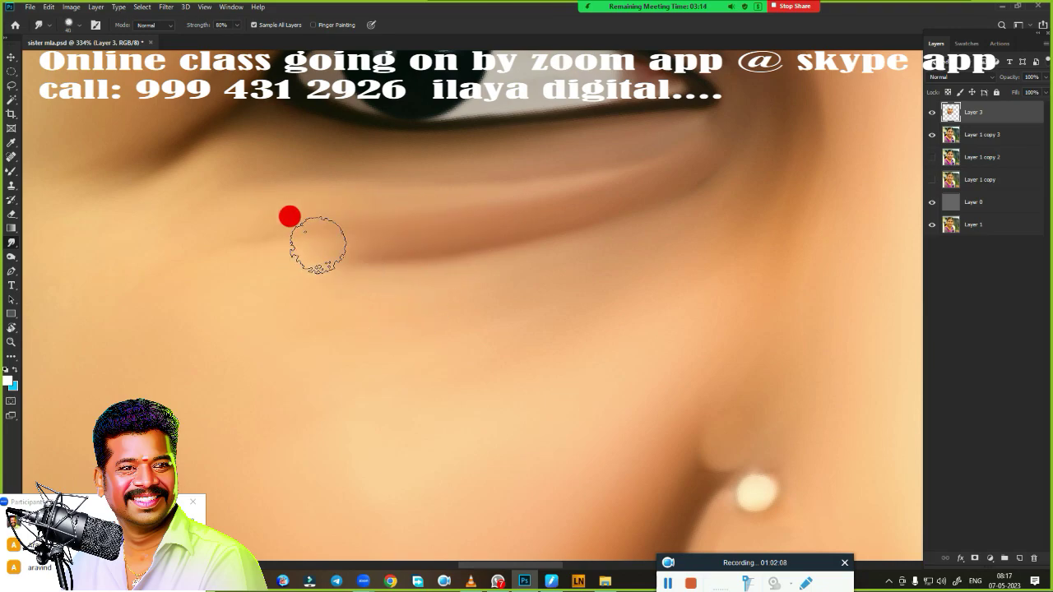
mouse_move(435, 230)
left_mouse_down()
mouse_move(354, 248)
mouse_move(364, 242)
mouse_move(216, 375)
left_mouse_up()
key("ctrl+0")
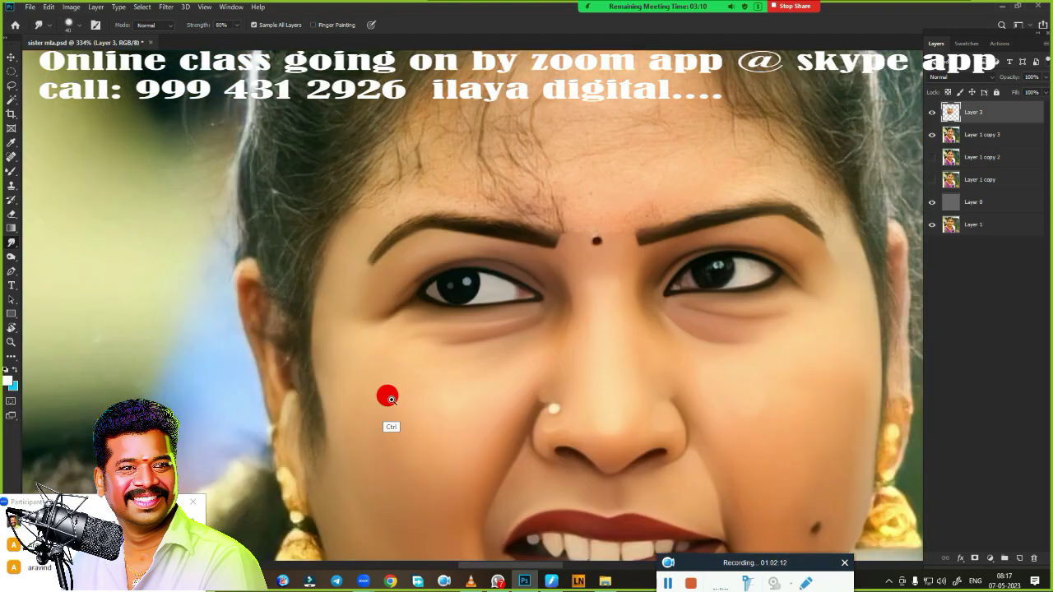
mouse_move(674, 378)
left_mouse_down()
mouse_move(768, 348)
mouse_move(472, 332)
mouse_move(598, 378)
mouse_move(590, 345)
mouse_move(611, 338)
mouse_move(559, 282)
left_mouse_up()
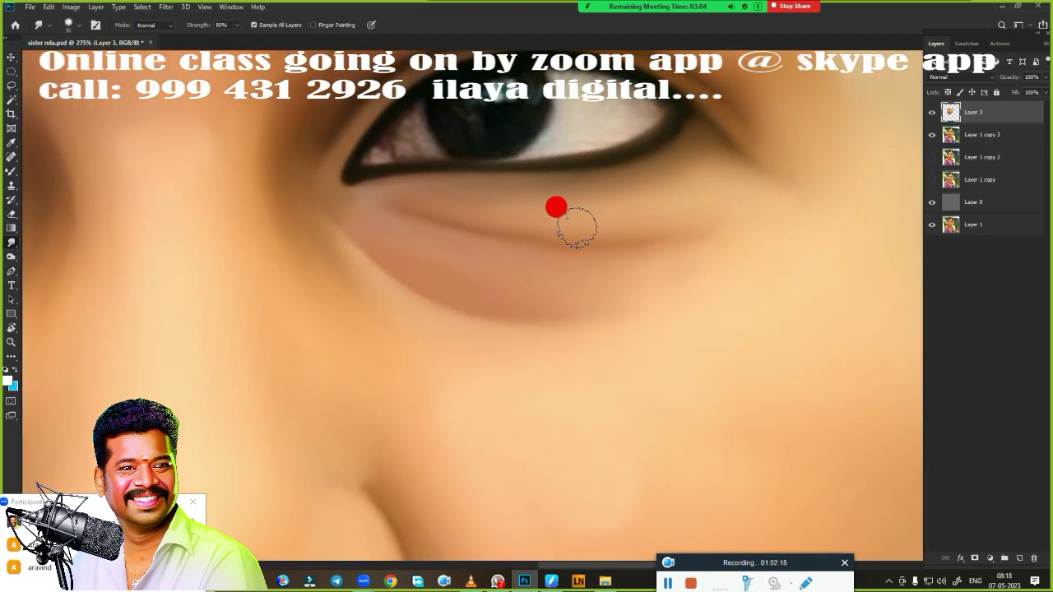
left_click_drag(556, 207, 488, 199)
mouse_move(368, 191)
left_mouse_down()
mouse_move(419, 195)
mouse_move(559, 241)
mouse_move(355, 222)
left_mouse_up()
mouse_move(312, 193)
left_mouse_down()
mouse_move(303, 190)
mouse_move(409, 252)
mouse_move(638, 296)
mouse_move(453, 268)
mouse_move(491, 292)
mouse_move(404, 269)
mouse_move(524, 282)
mouse_move(618, 247)
mouse_move(395, 209)
mouse_move(658, 250)
mouse_move(360, 226)
mouse_move(601, 308)
mouse_move(385, 246)
mouse_move(486, 285)
mouse_move(699, 257)
mouse_move(534, 231)
mouse_move(729, 203)
mouse_move(396, 225)
mouse_move(622, 318)
mouse_move(348, 217)
mouse_move(652, 311)
left_mouse_up()
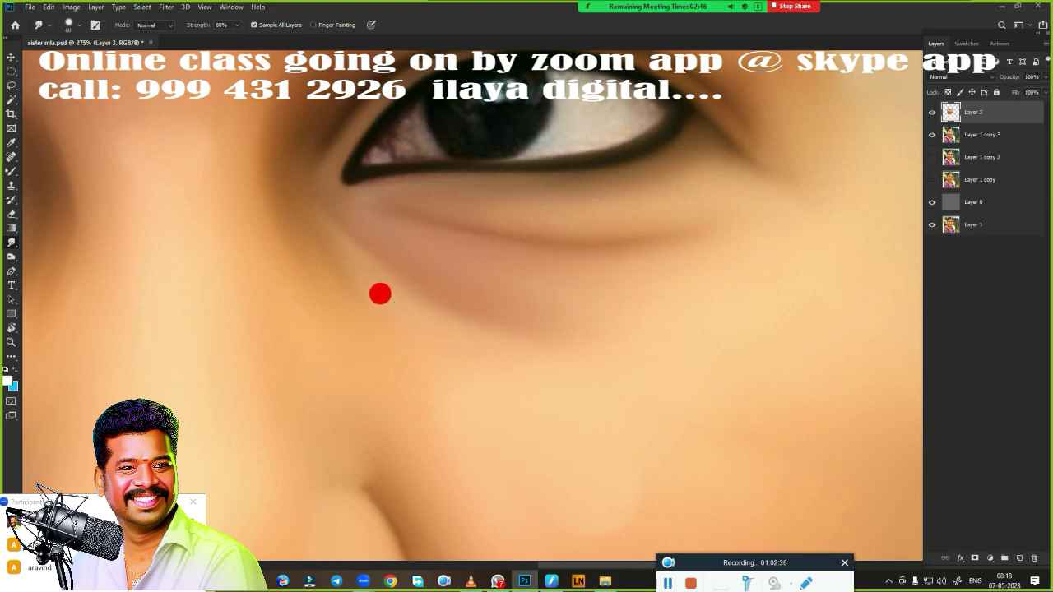
Zoom out to review the whole face, then magnify the area around the right eye.
key("ctrl+minus")
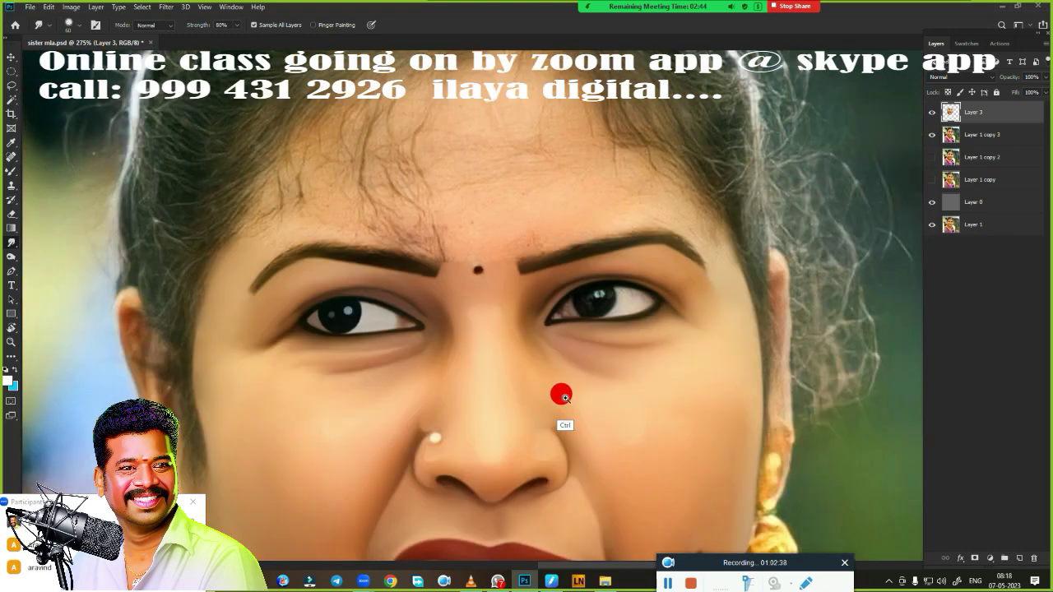
scroll(561, 396, "down", 4)
scroll(658, 404, "down", 3)
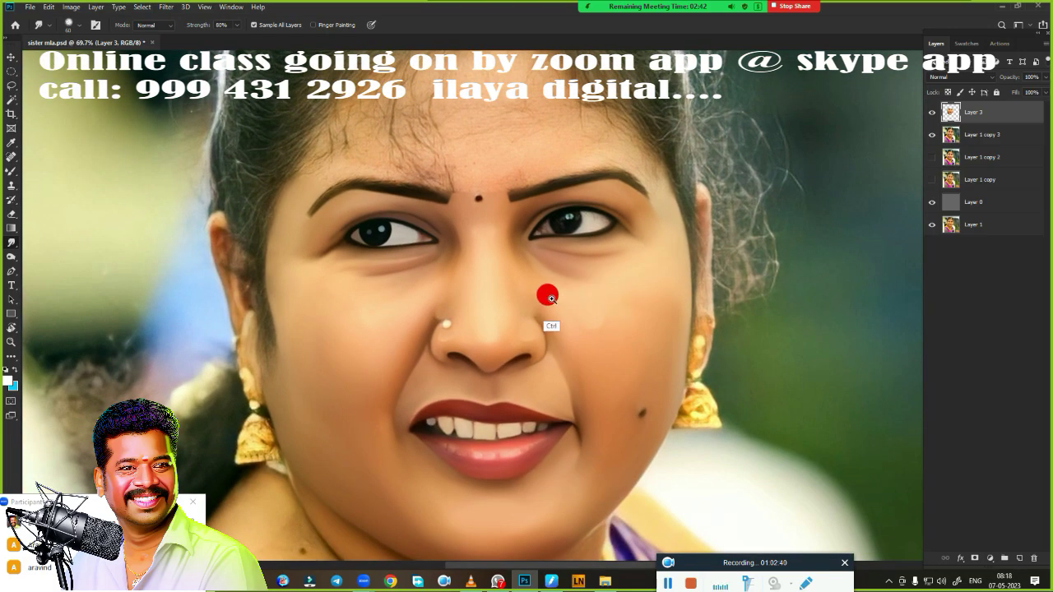
scroll(550, 298, "up", 5)
scroll(536, 430, "up", 3)
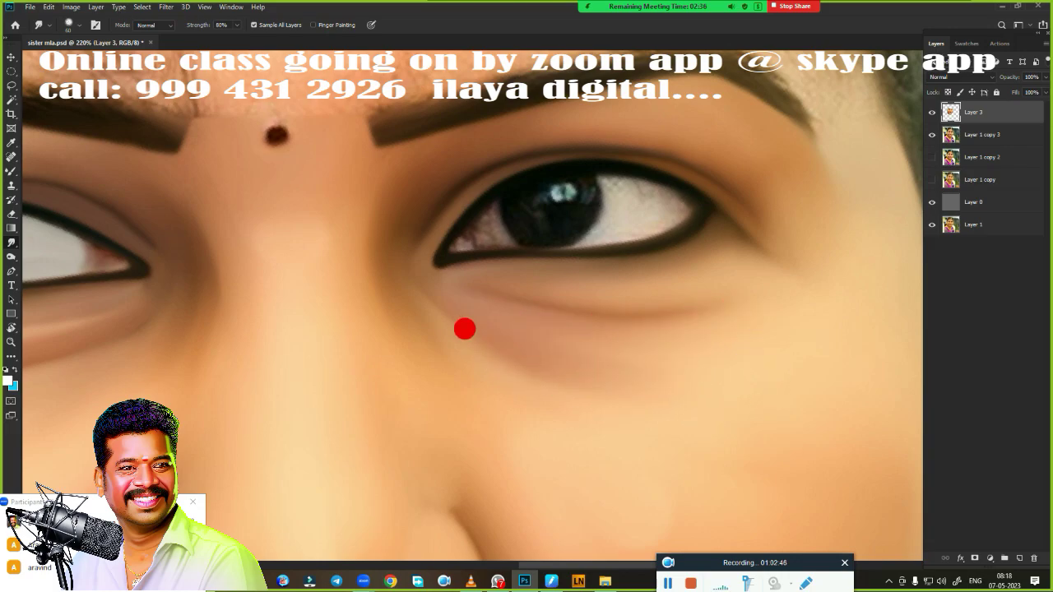
scroll(493, 362, "down", 3)
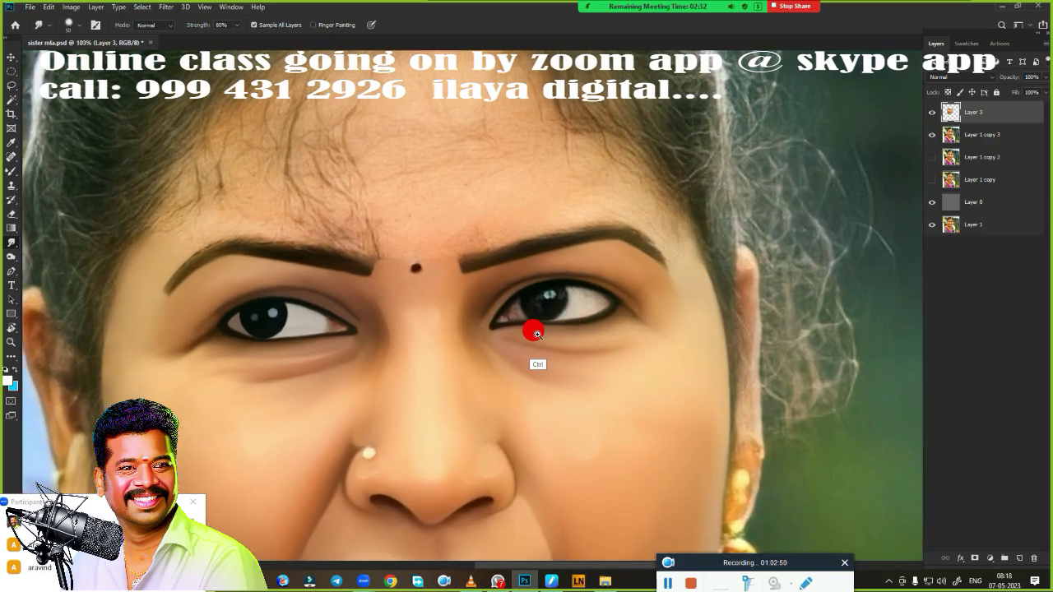
scroll(536, 333, "up", 5)
mouse_move(573, 345)
left_mouse_down()
mouse_move(551, 385)
mouse_move(524, 327)
left_mouse_up()
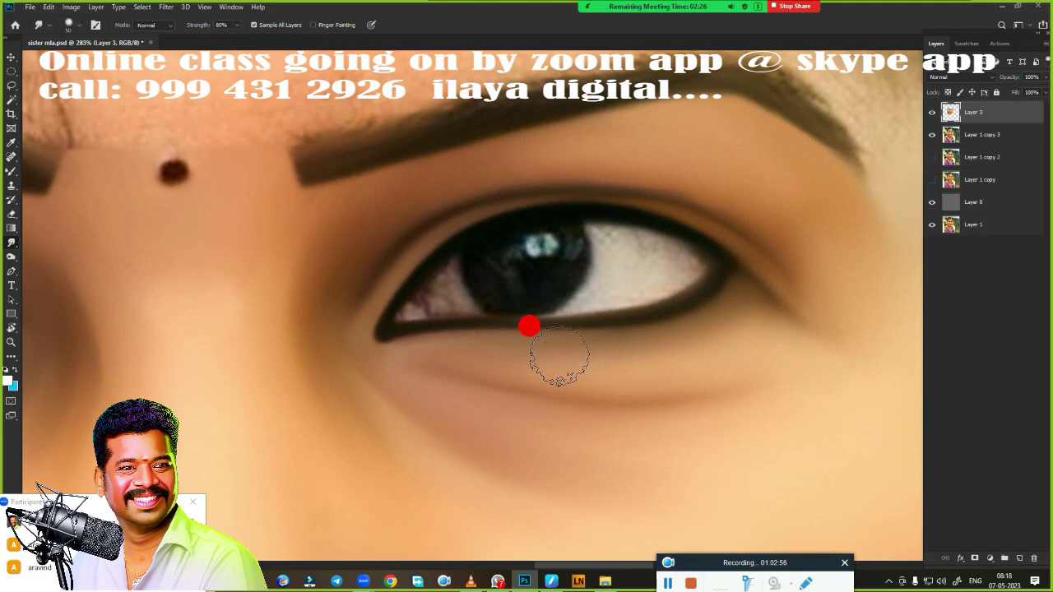
Circle the iris with the Elliptical Marquee and smudge it solid black, smearing away the catchlight.
key("m")
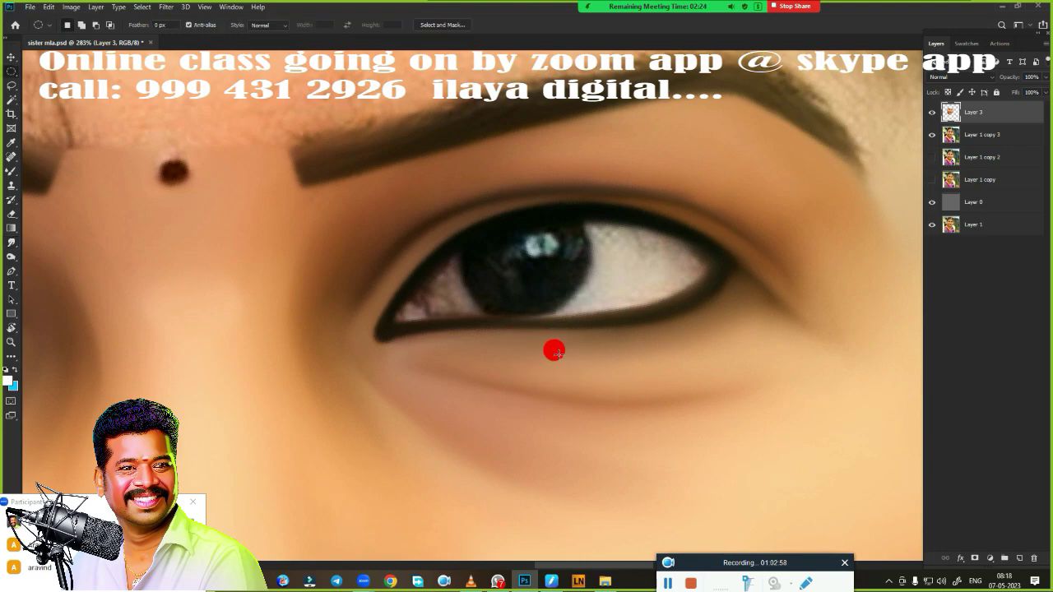
mouse_move(517, 255)
left_mouse_down()
mouse_move(587, 352)
mouse_move(604, 359)
left_mouse_up()
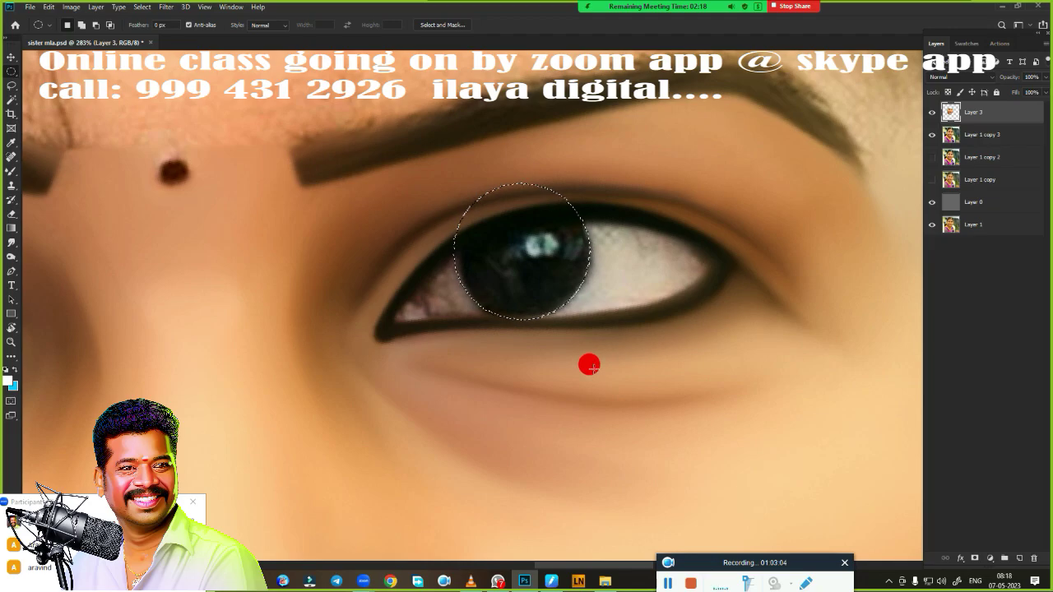
key("r")
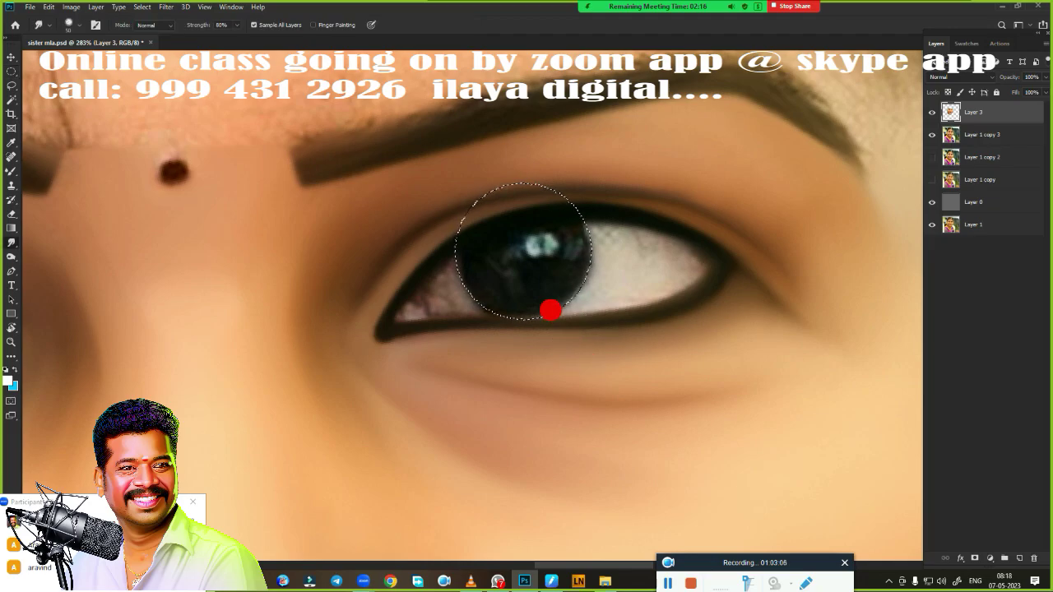
mouse_move(528, 335)
left_mouse_down()
mouse_move(562, 369)
mouse_move(560, 336)
mouse_move(557, 376)
mouse_move(532, 371)
left_mouse_up()
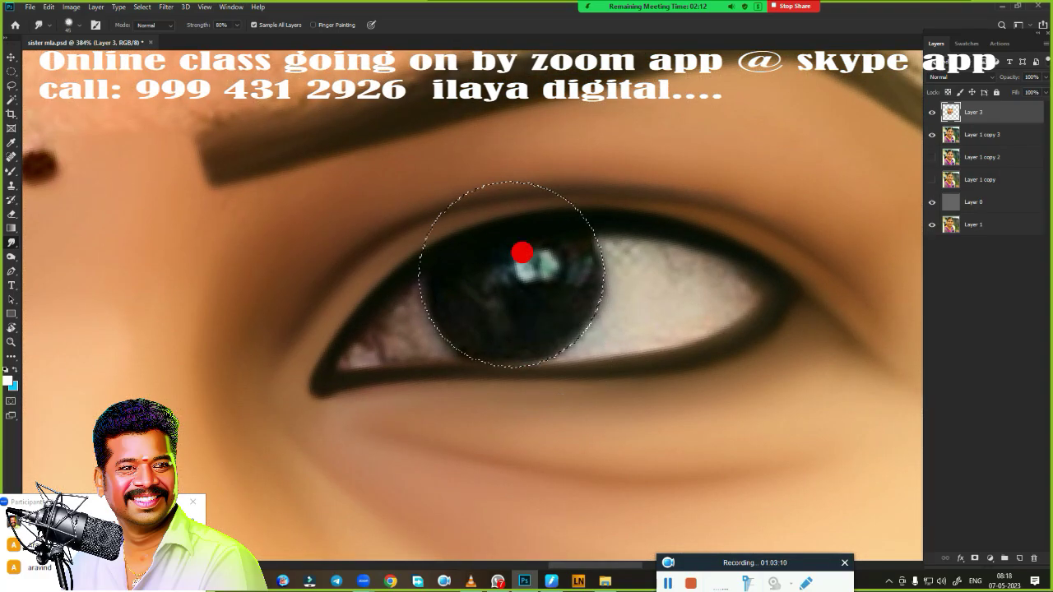
mouse_move(540, 204)
left_mouse_down()
mouse_move(564, 242)
mouse_move(564, 287)
mouse_move(557, 260)
left_mouse_up()
key("ctrl+z")
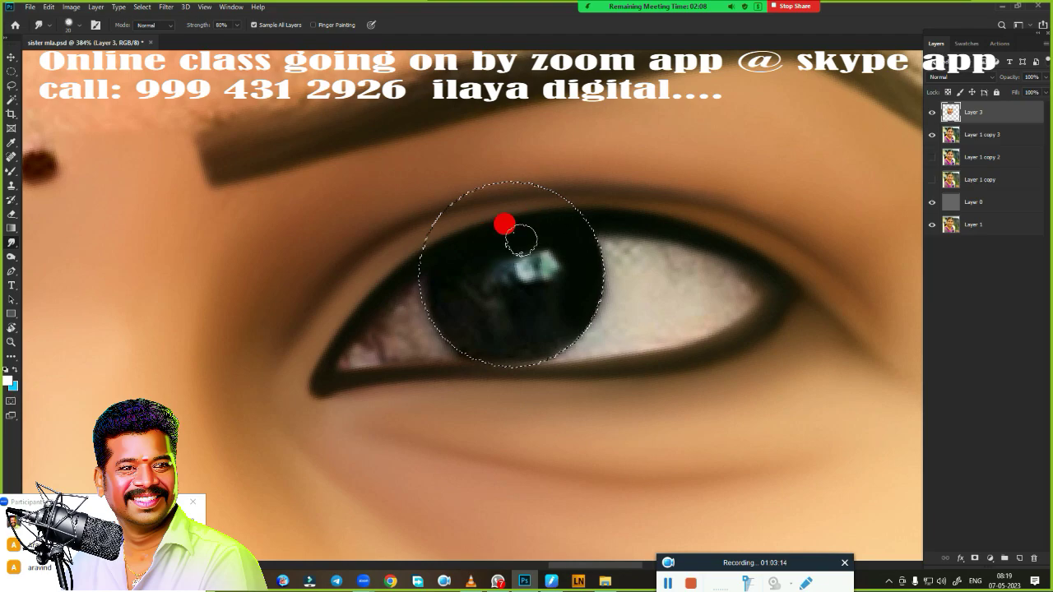
mouse_move(482, 263)
left_mouse_down()
mouse_move(491, 284)
mouse_move(535, 283)
left_mouse_up()
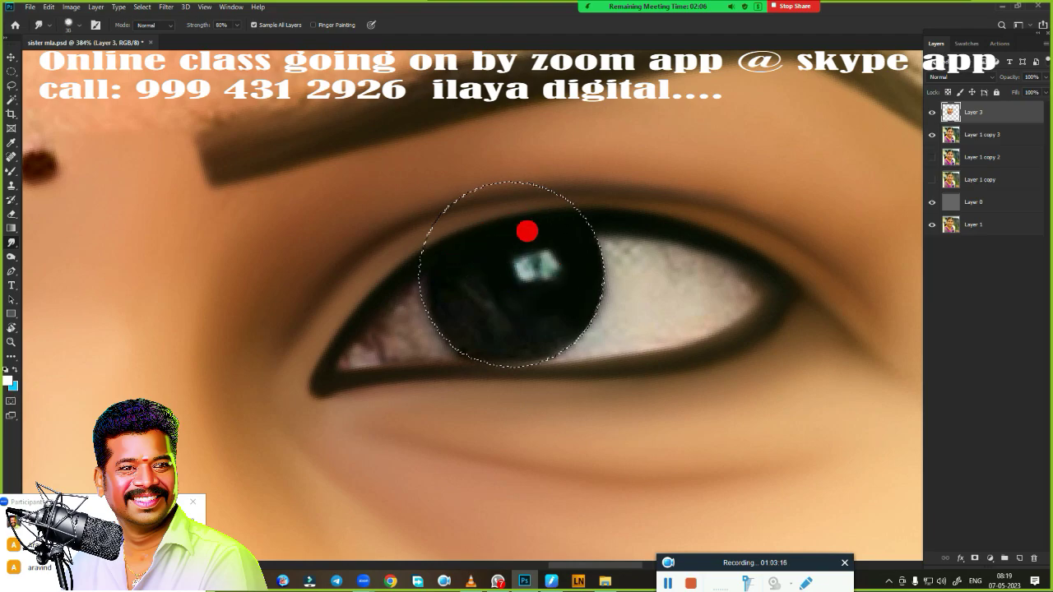
mouse_move(527, 230)
left_mouse_down()
mouse_move(453, 271)
mouse_move(519, 228)
mouse_move(505, 298)
mouse_move(453, 249)
mouse_move(407, 277)
mouse_move(519, 268)
left_mouse_up()
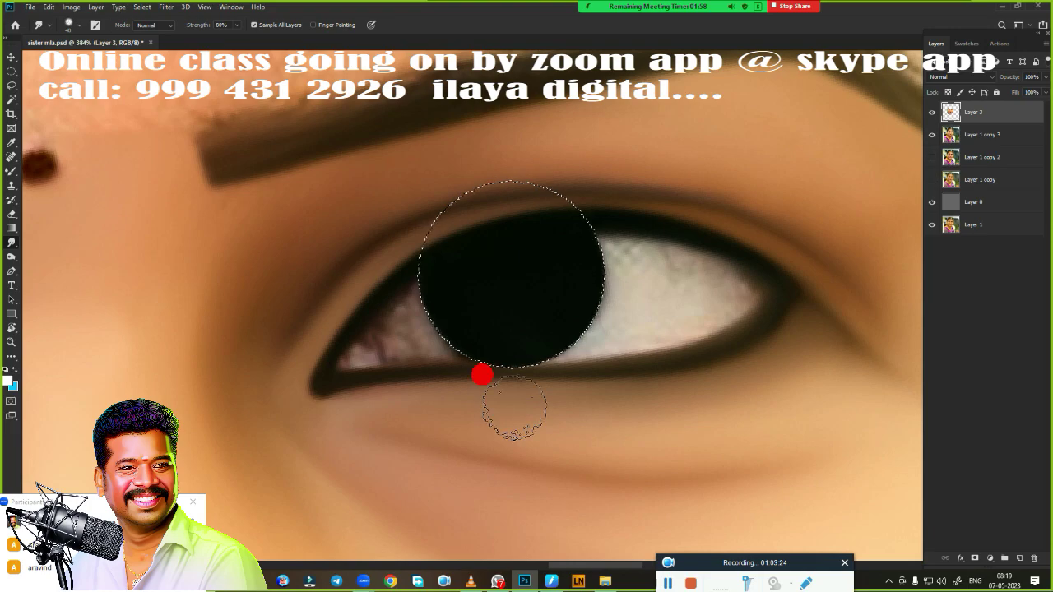
Feather the iris selection and smudge the eye white smooth out to its corner.
key("shift+F6")
key("Return")
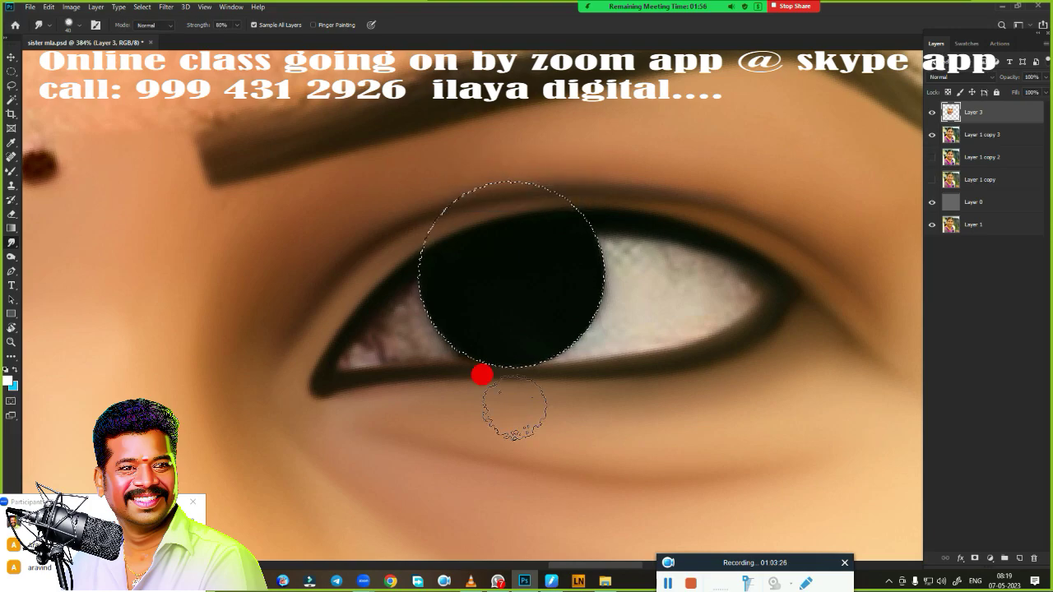
mouse_move(638, 256)
left_mouse_down()
mouse_move(716, 271)
mouse_move(733, 288)
mouse_move(705, 277)
mouse_move(733, 285)
mouse_move(707, 286)
left_mouse_up()
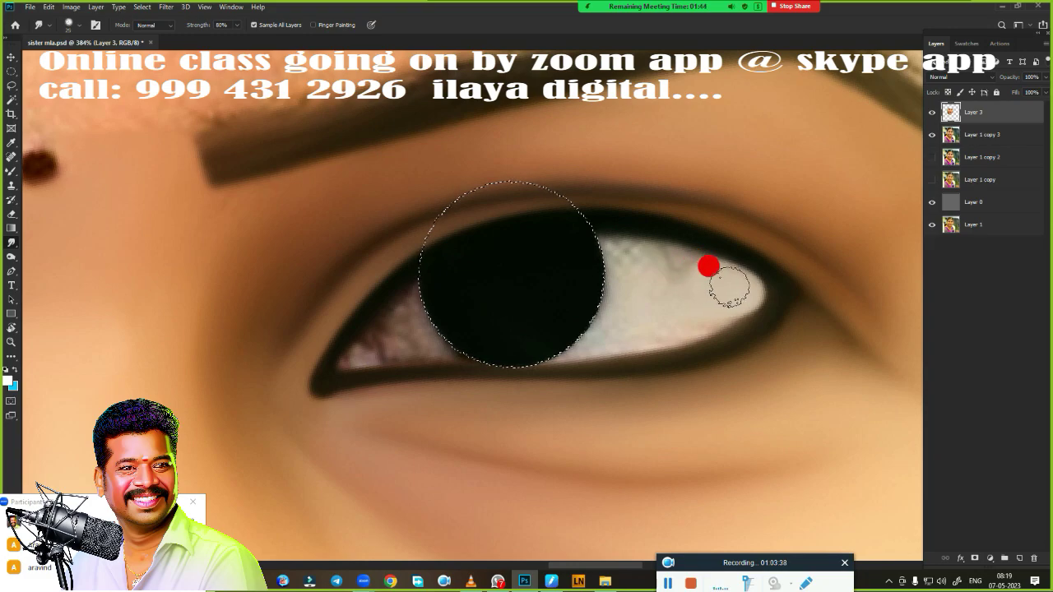
mouse_move(677, 256)
left_mouse_down()
mouse_move(641, 237)
mouse_move(578, 236)
mouse_move(705, 240)
mouse_move(667, 252)
mouse_move(636, 238)
mouse_move(653, 241)
left_mouse_up()
mouse_move(591, 243)
left_mouse_down()
mouse_move(713, 298)
mouse_move(745, 295)
mouse_move(675, 326)
mouse_move(686, 299)
mouse_move(649, 313)
mouse_move(712, 304)
mouse_move(505, 326)
mouse_move(611, 277)
mouse_move(579, 301)
mouse_move(592, 268)
mouse_move(621, 354)
mouse_move(529, 380)
mouse_move(576, 512)
mouse_move(574, 307)
mouse_move(595, 329)
mouse_move(606, 296)
mouse_move(625, 431)
mouse_move(662, 381)
mouse_move(634, 371)
mouse_move(663, 371)
mouse_move(606, 369)
mouse_move(579, 346)
mouse_move(418, 319)
left_mouse_up()
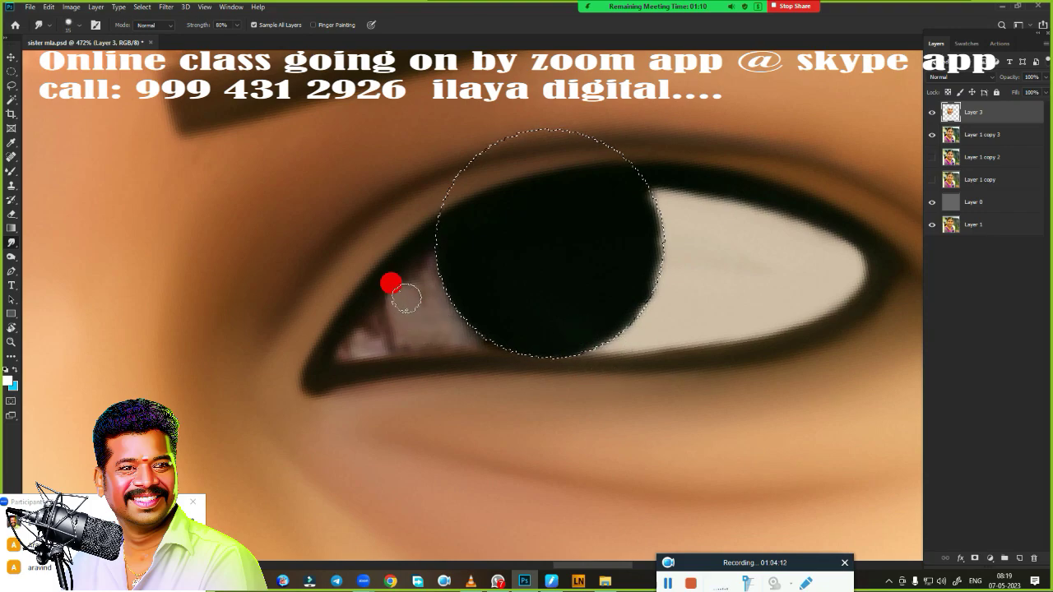
Smooth the pupil's left and lower-left edges and the inner eye corner.
left_click_drag(420, 280, 424, 269)
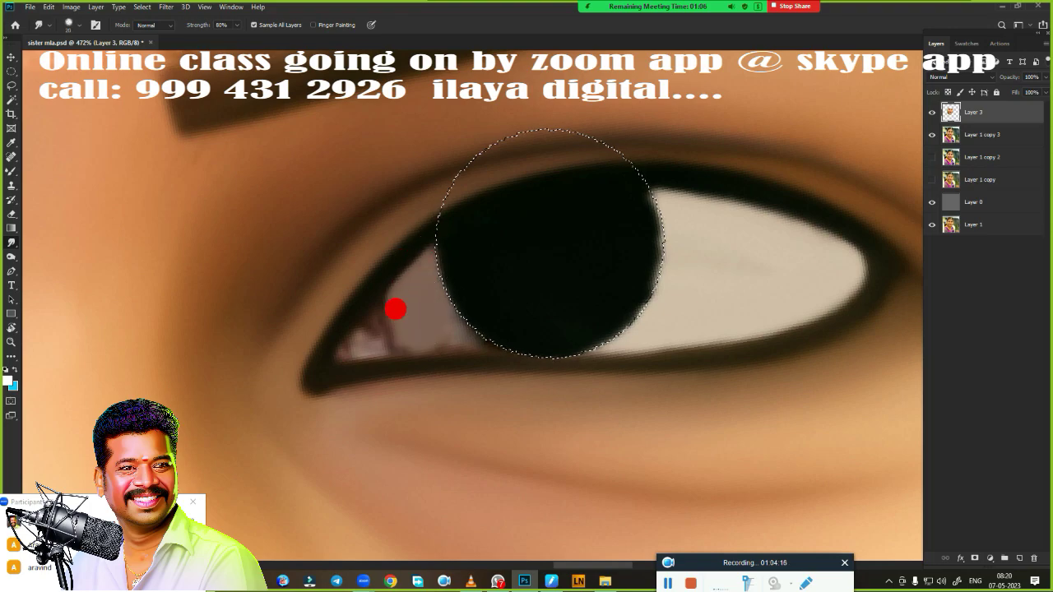
left_click_drag(415, 328, 447, 327)
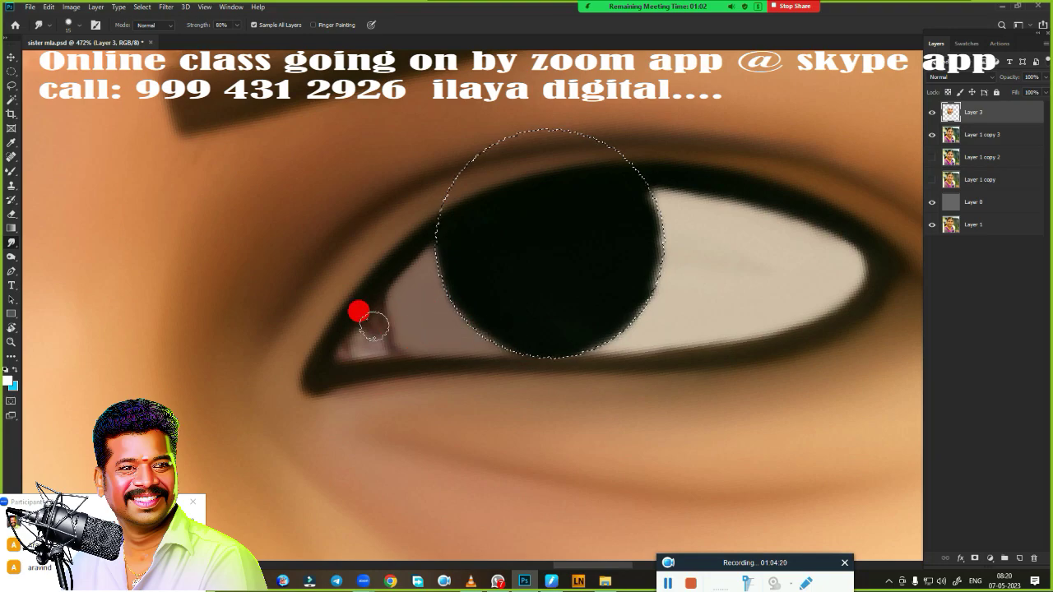
mouse_move(372, 326)
left_mouse_down()
mouse_move(395, 338)
mouse_move(355, 356)
left_mouse_up()
mouse_move(375, 305)
left_mouse_down()
mouse_move(396, 290)
mouse_move(384, 284)
mouse_move(394, 310)
mouse_move(370, 333)
mouse_move(399, 311)
left_mouse_up()
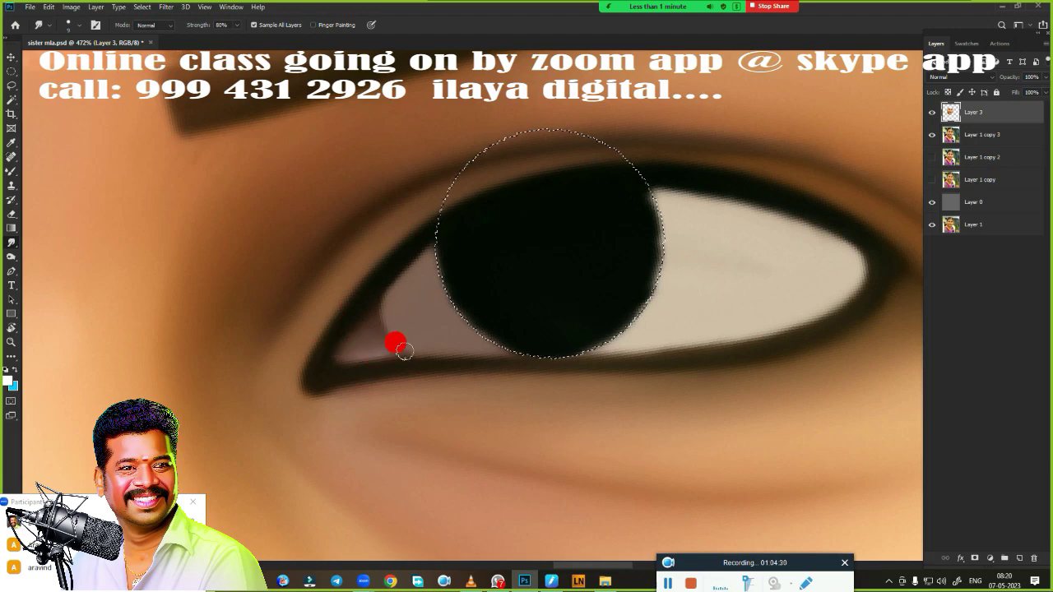
Blend the inner eye corner, eye white and lower lid line with the Mixer Brush.
key("b")
left_click_drag(401, 349, 348, 333)
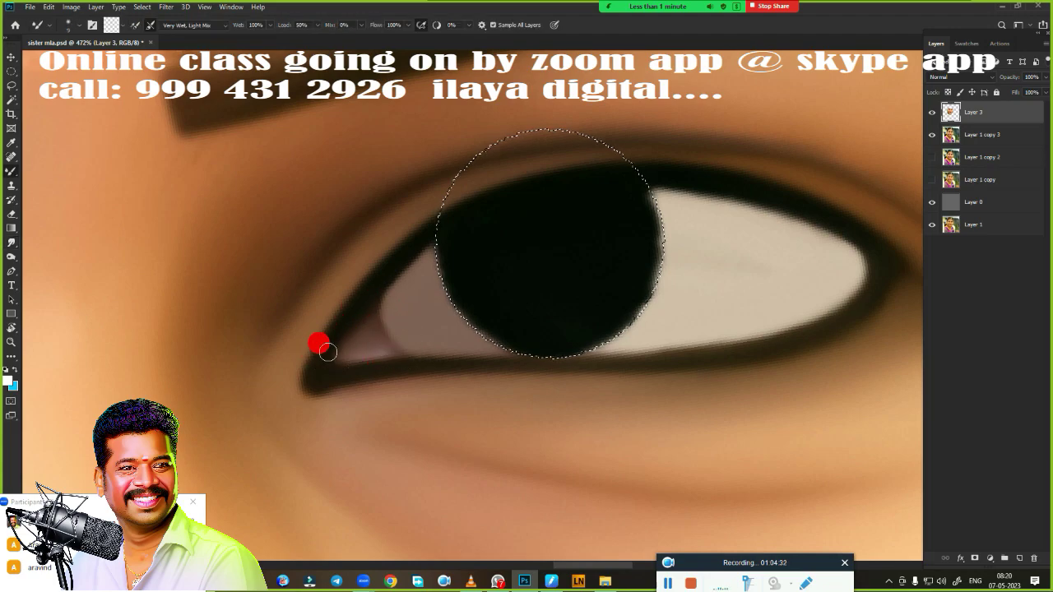
mouse_move(362, 292)
left_mouse_down()
mouse_move(333, 383)
mouse_move(346, 346)
left_mouse_up()
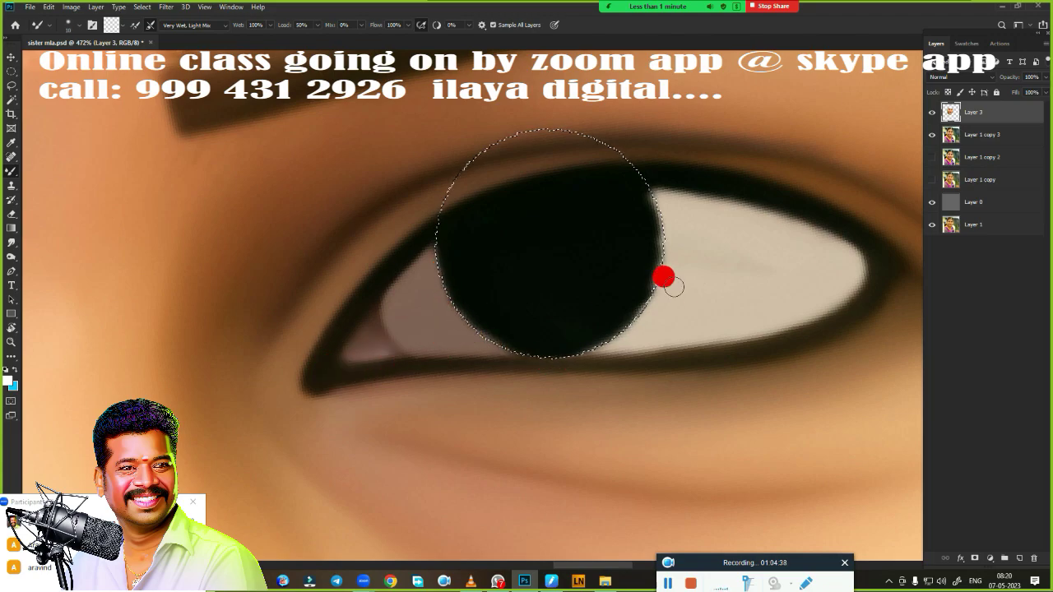
mouse_move(664, 277)
left_mouse_down()
mouse_move(631, 168)
mouse_move(745, 194)
mouse_move(708, 182)
mouse_move(850, 237)
mouse_move(850, 293)
mouse_move(820, 310)
mouse_move(864, 254)
mouse_move(844, 306)
mouse_move(853, 293)
mouse_move(719, 336)
mouse_move(753, 353)
mouse_move(601, 366)
left_mouse_up()
left_click_drag(383, 369, 321, 369)
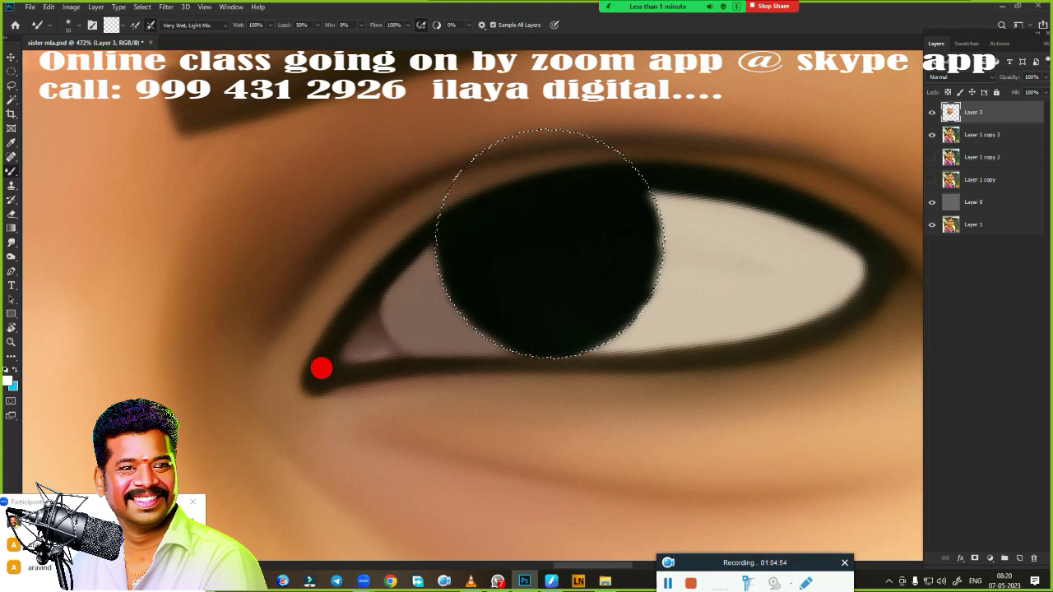
left_click_drag(523, 351, 723, 360)
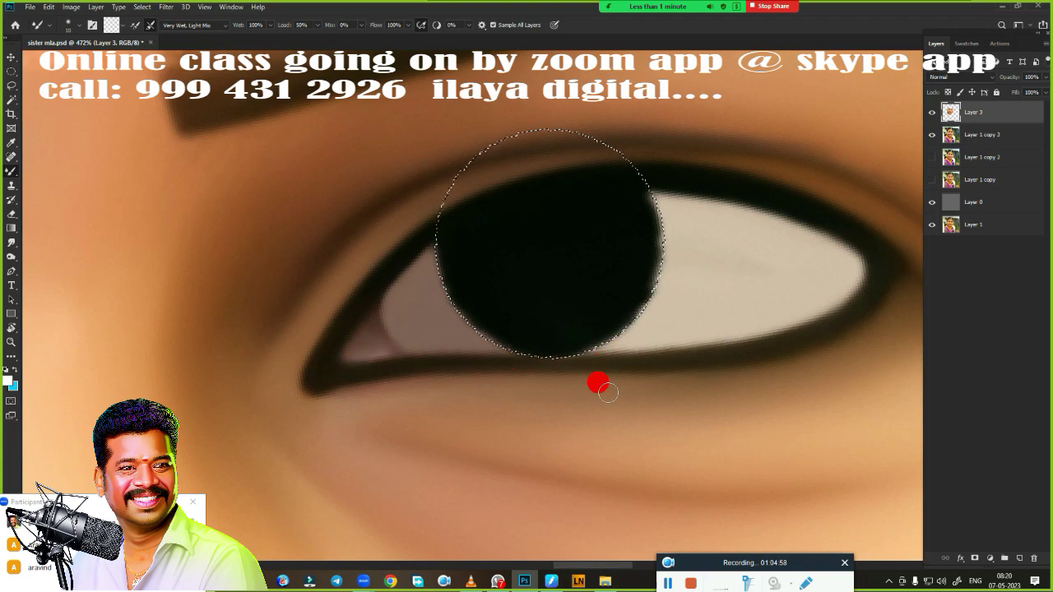
left_click_drag(607, 392, 625, 363)
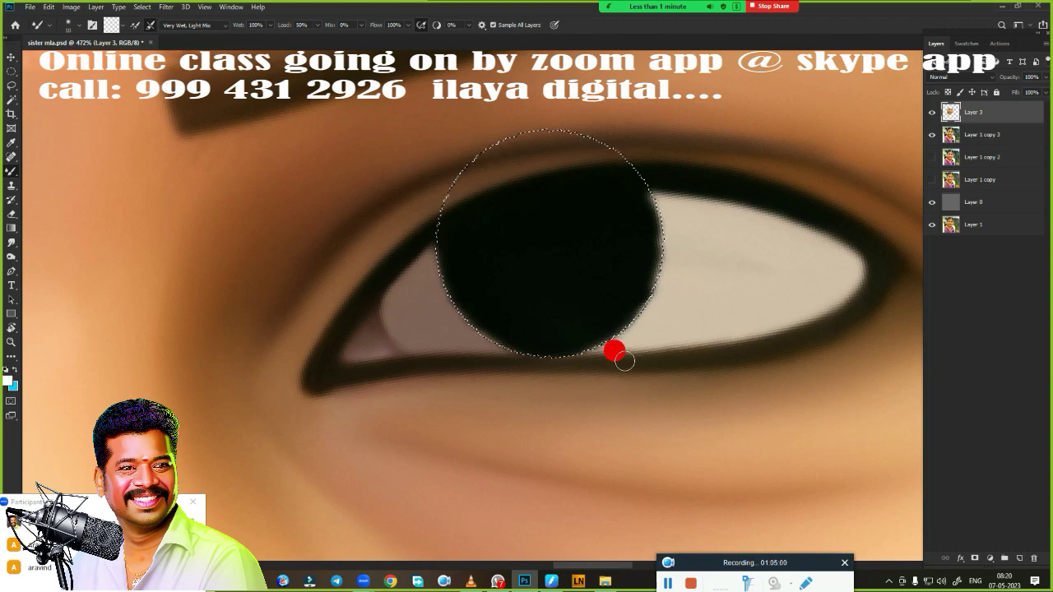
Smudge the iris's right and lower edges soft.
key("r")
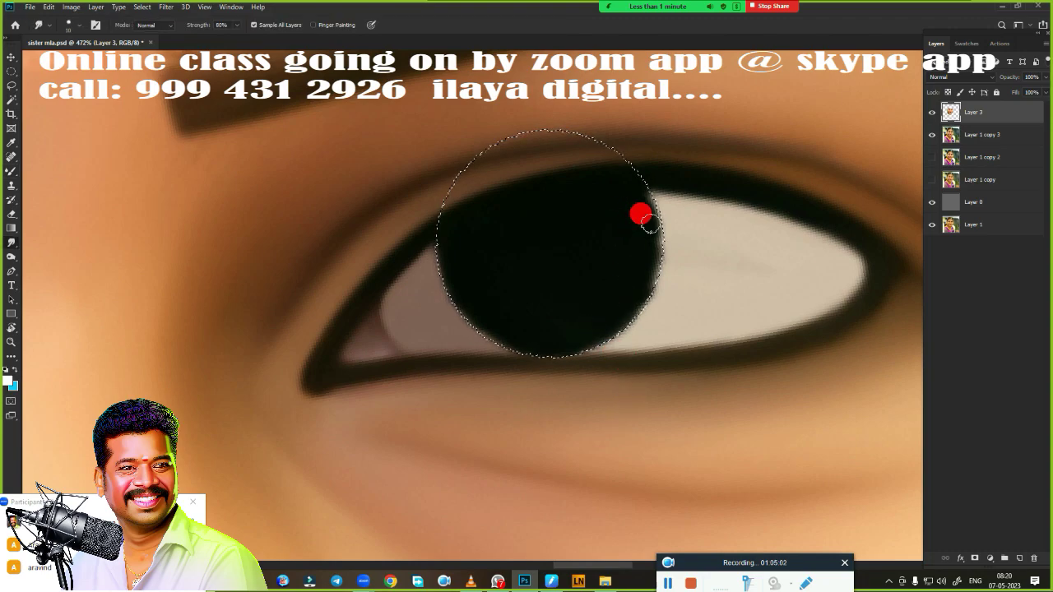
mouse_move(613, 192)
left_mouse_down()
mouse_move(658, 256)
mouse_move(639, 271)
mouse_move(619, 343)
mouse_move(437, 244)
left_mouse_up()
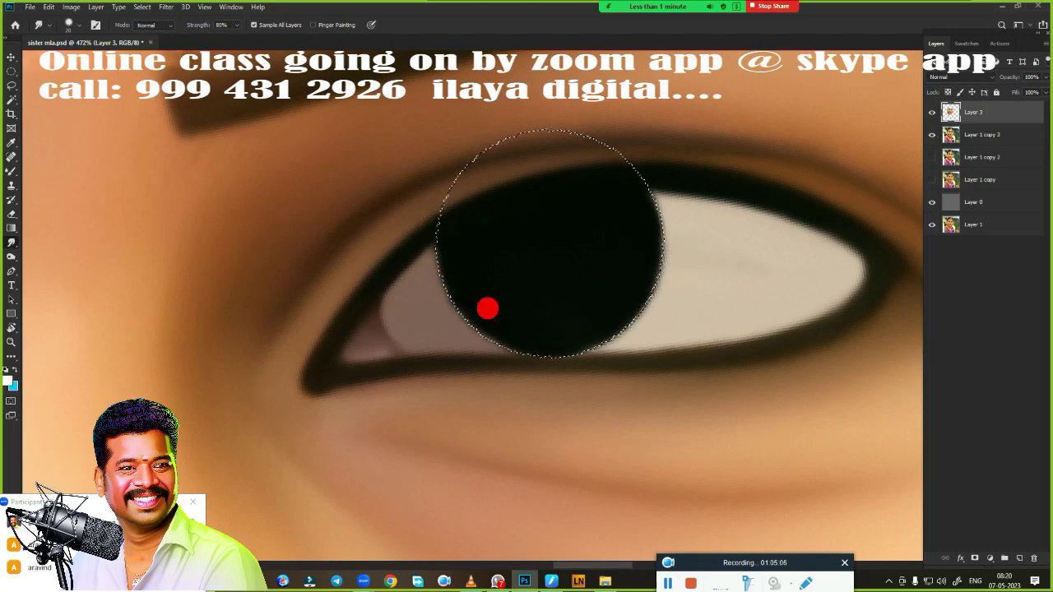
left_click_drag(605, 305, 608, 378)
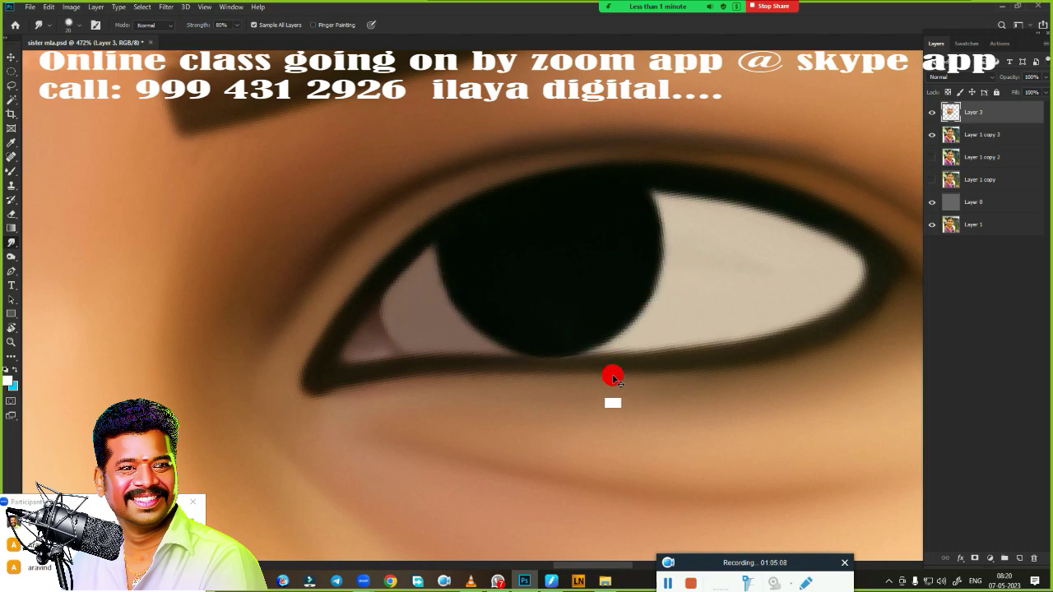
Add a new empty Layer 4 and hide Layer 3 to reveal the original eye.
scroll(609, 409, "down", 5)
scroll(578, 378, "down", 2)
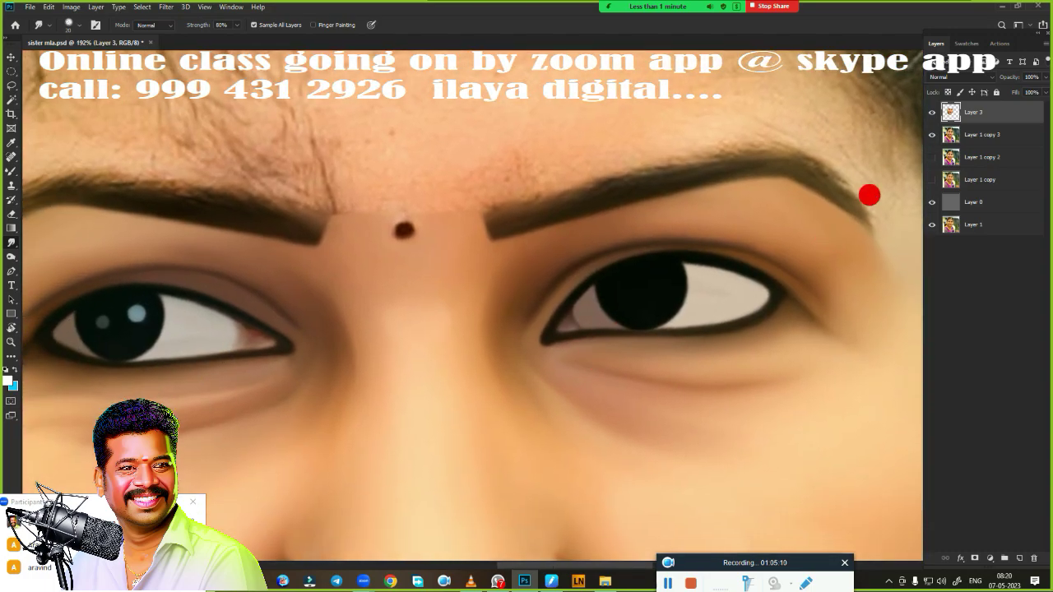
left_click(1021, 558)
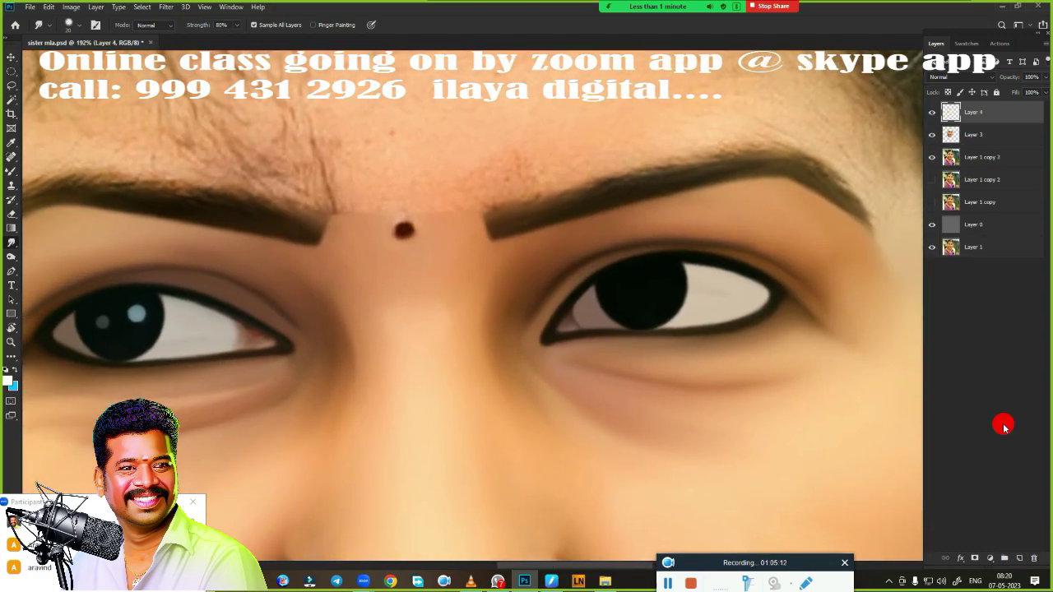
left_click(932, 134)
Zoom in on the other eye and close the meeting app and its meeting-ended message.
scroll(712, 299, "up", 4)
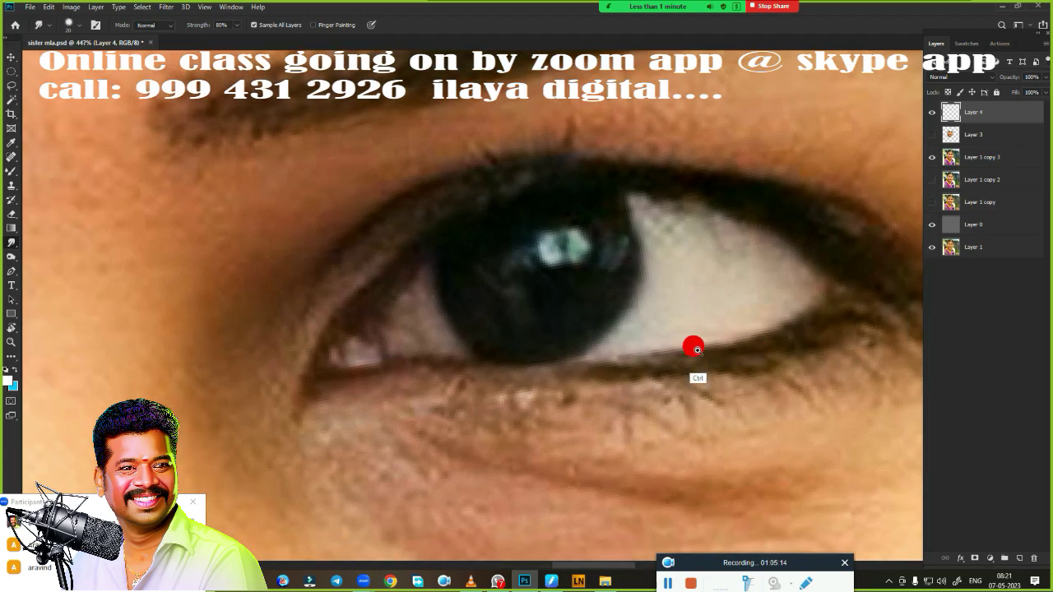
scroll(695, 350, "down", 2)
scroll(677, 353, "up", 1)
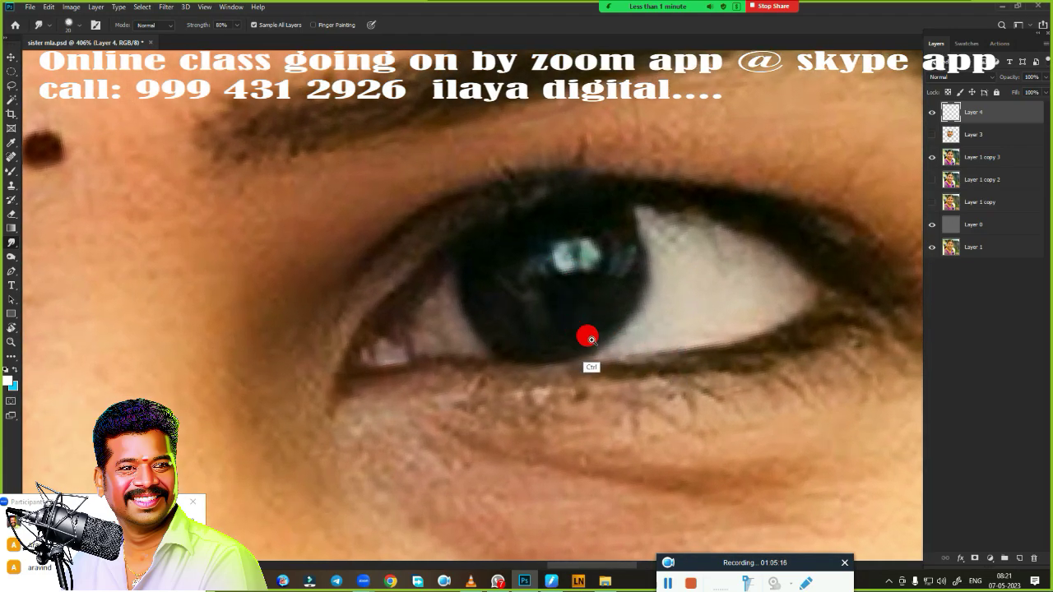
scroll(590, 339, "up", 1)
scroll(589, 342, "down", 1)
scroll(586, 346, "down", 1)
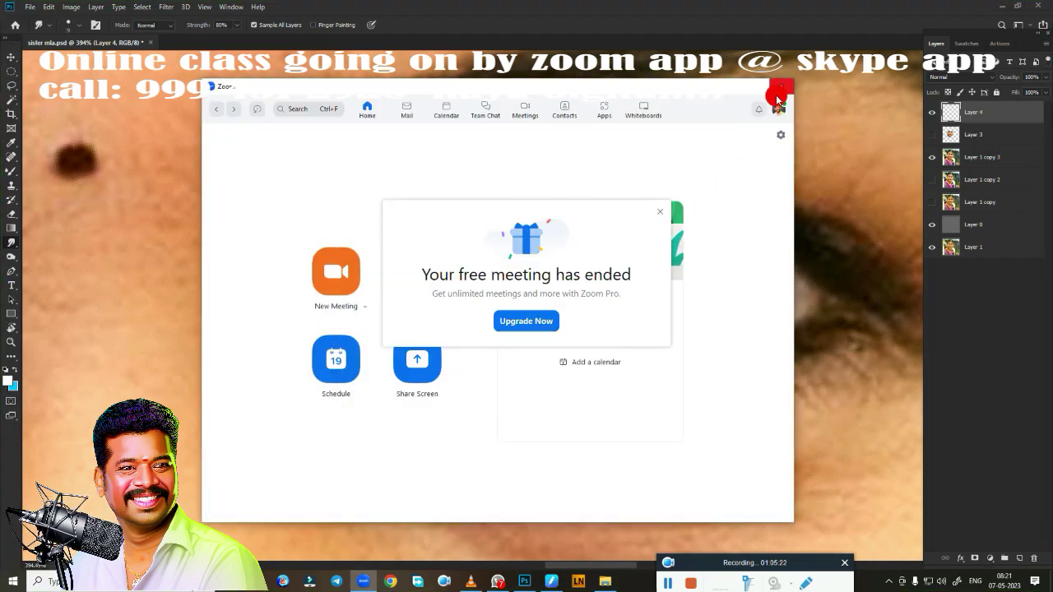
left_click(777, 96)
left_click(660, 210)
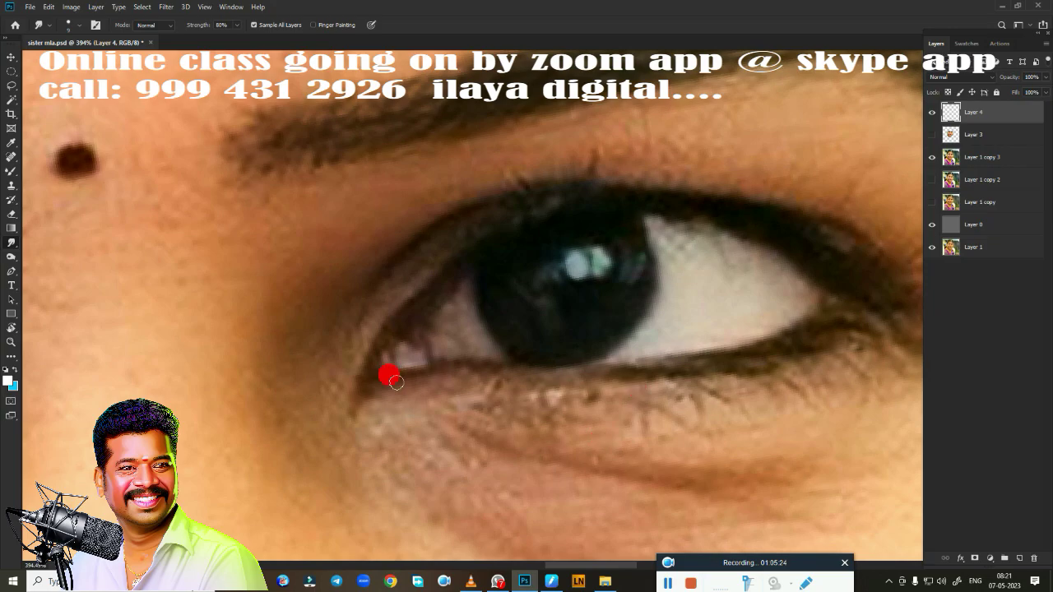